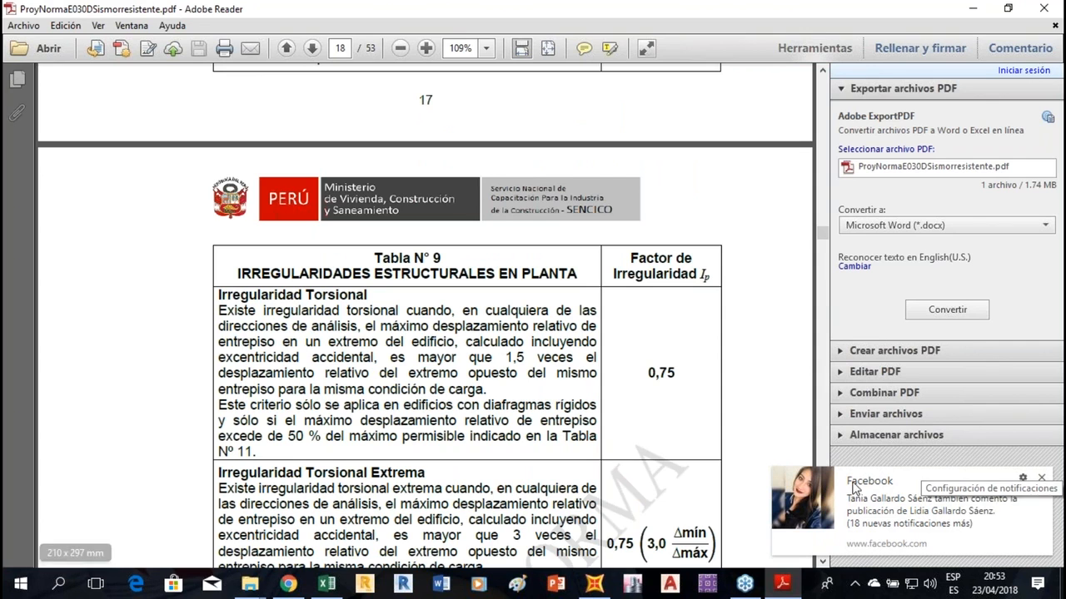
Open the PDF ANALISIS SÍSMICO ESTATÍCO from the CCI folder, check its first page and close it.
click(1041, 479)
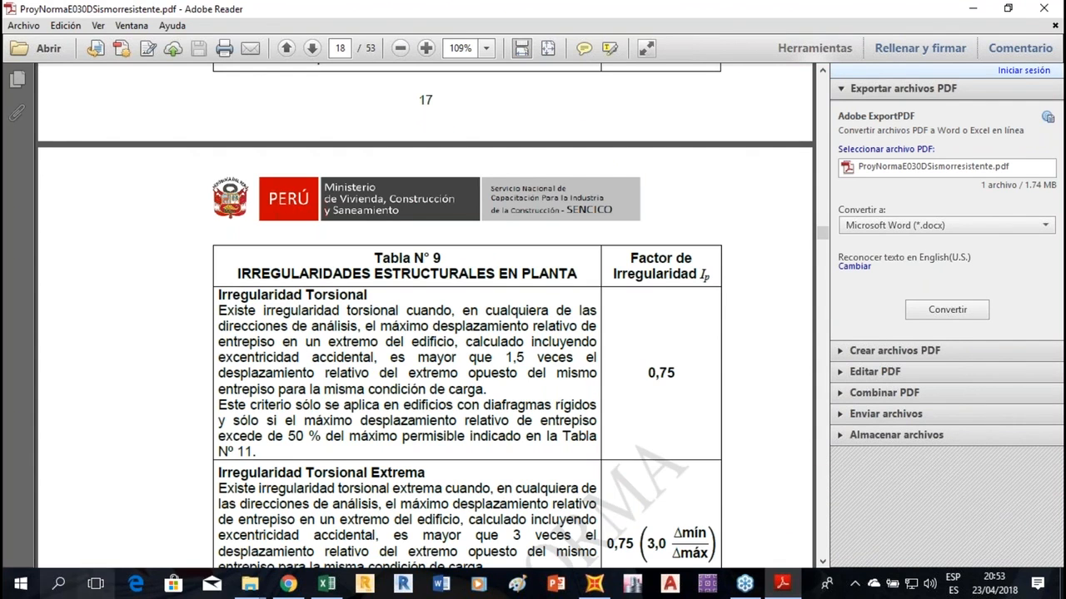
mouse_move(250, 583)
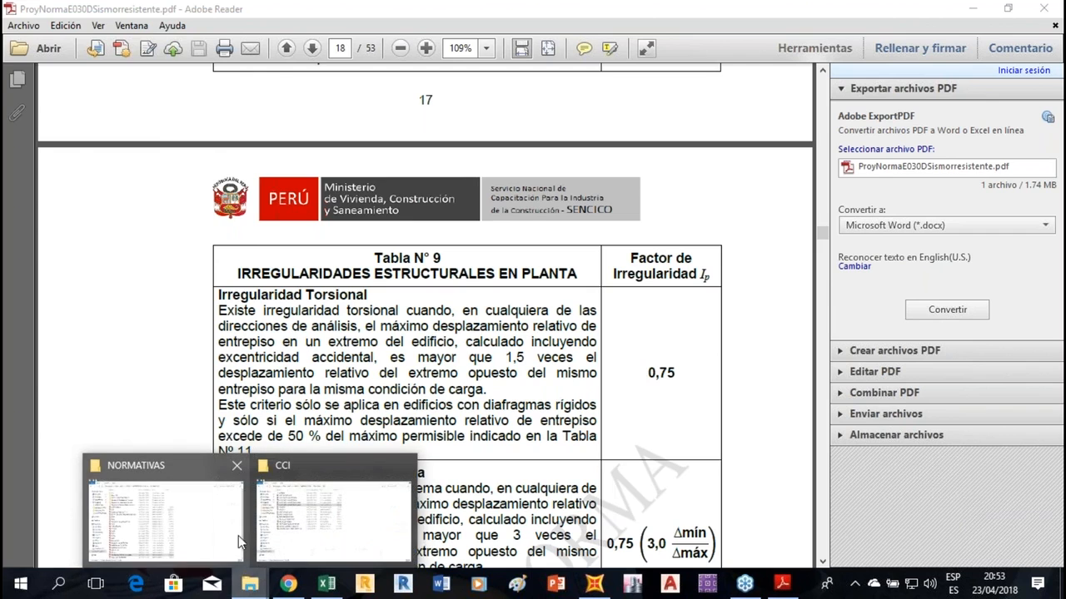
mouse_move(223, 525)
click(333, 520)
click(249, 147)
double_click(254, 154)
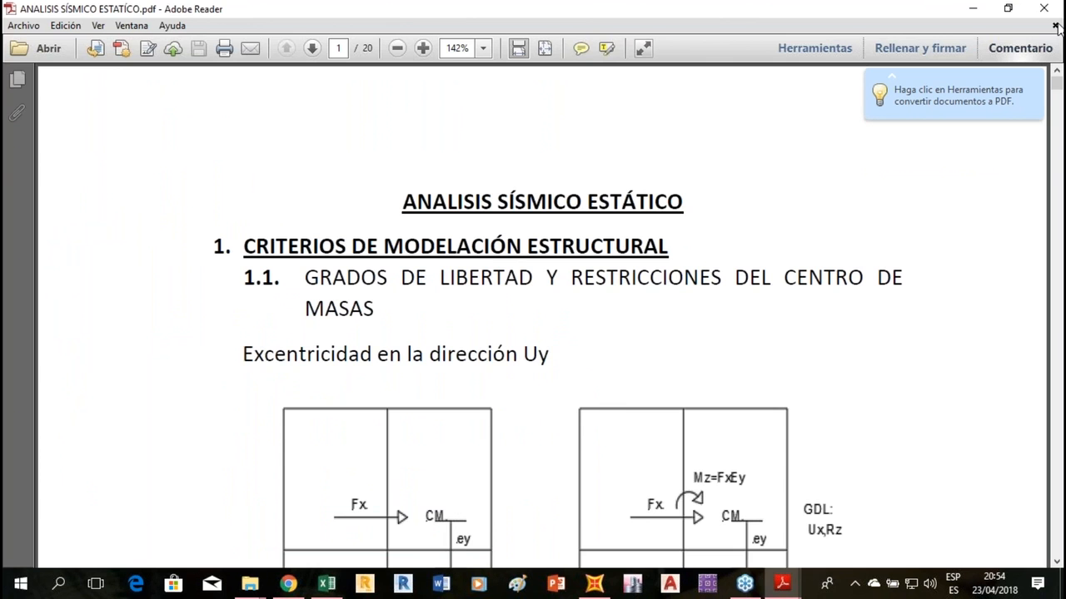
mouse_move(1055, 84)
mouse_down()
mouse_move(959, 300)
mouse_move(1003, 476)
mouse_move(1007, 556)
mouse_move(997, 71)
mouse_up()
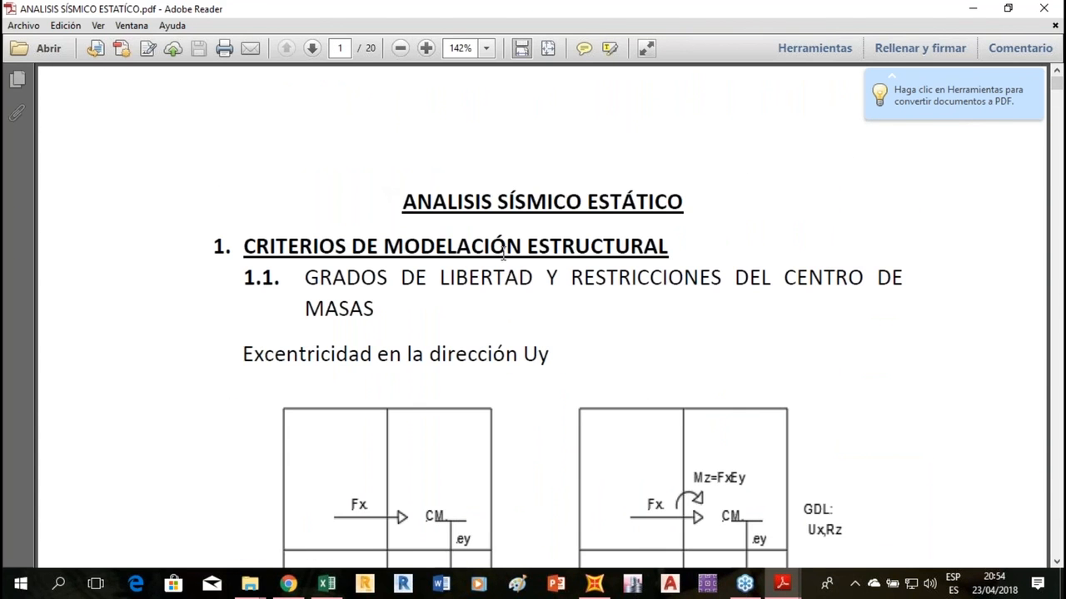
click(1041, 9)
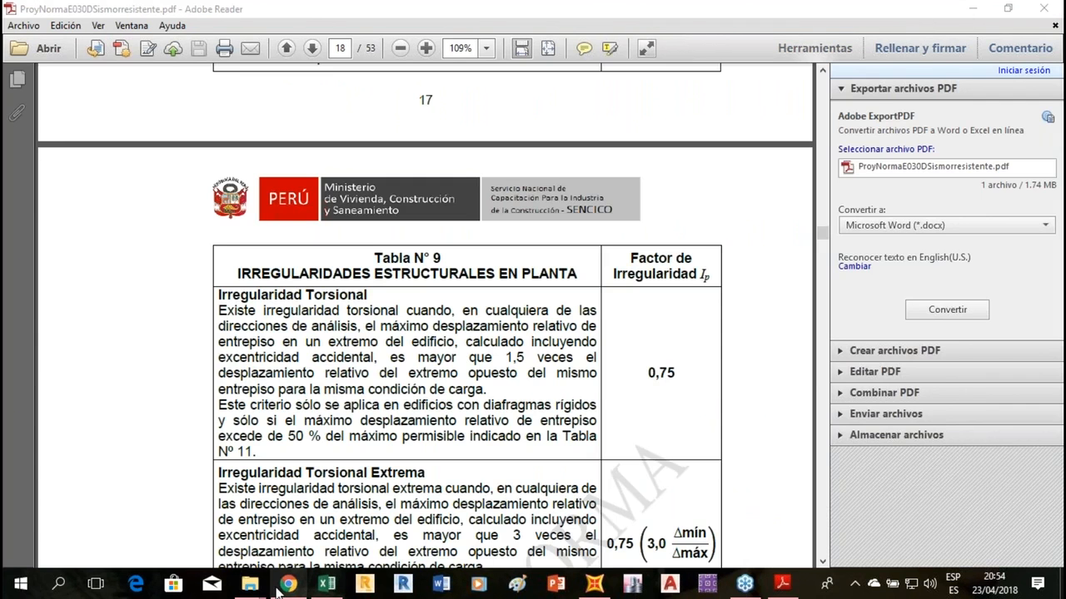
Switch to Chrome and open the Outlook mailbox in a new browser tab.
click(287, 584)
key(ctrl+t)
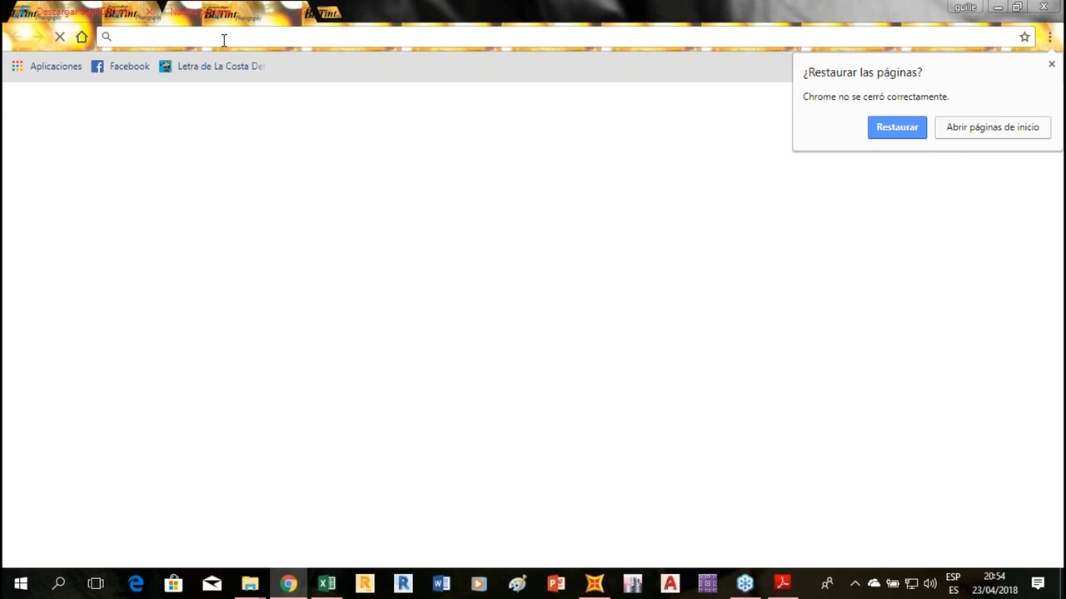
text(ho)
key(Return)
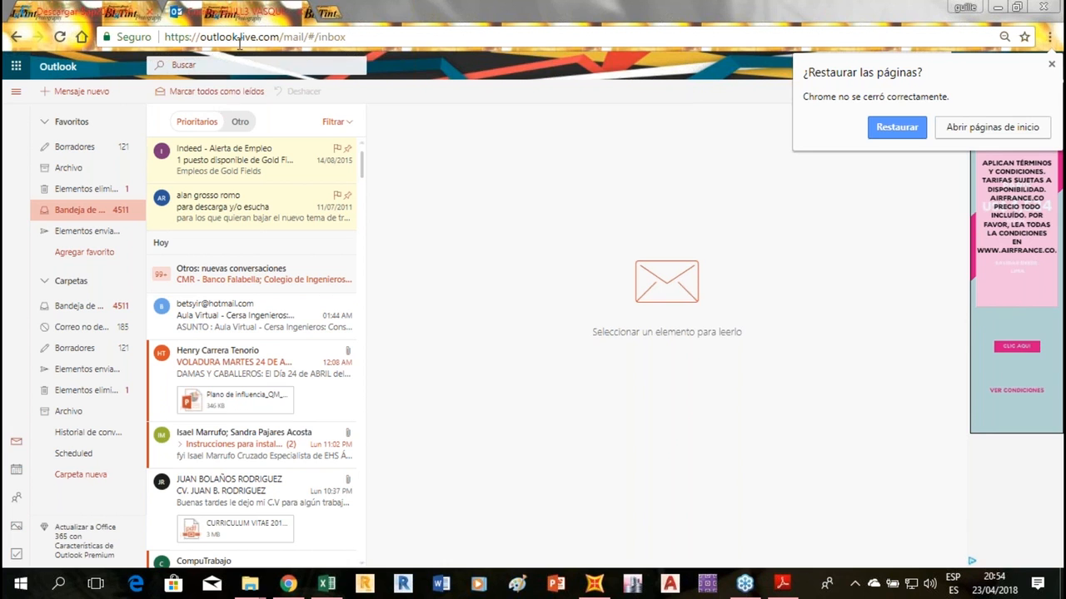
Start a new message addressed to the Gerencia Cersa Ingenieros and CERSA CONSTRUCCIÓN Y CAPACITACIÓN SAC contacts.
click(308, 68)
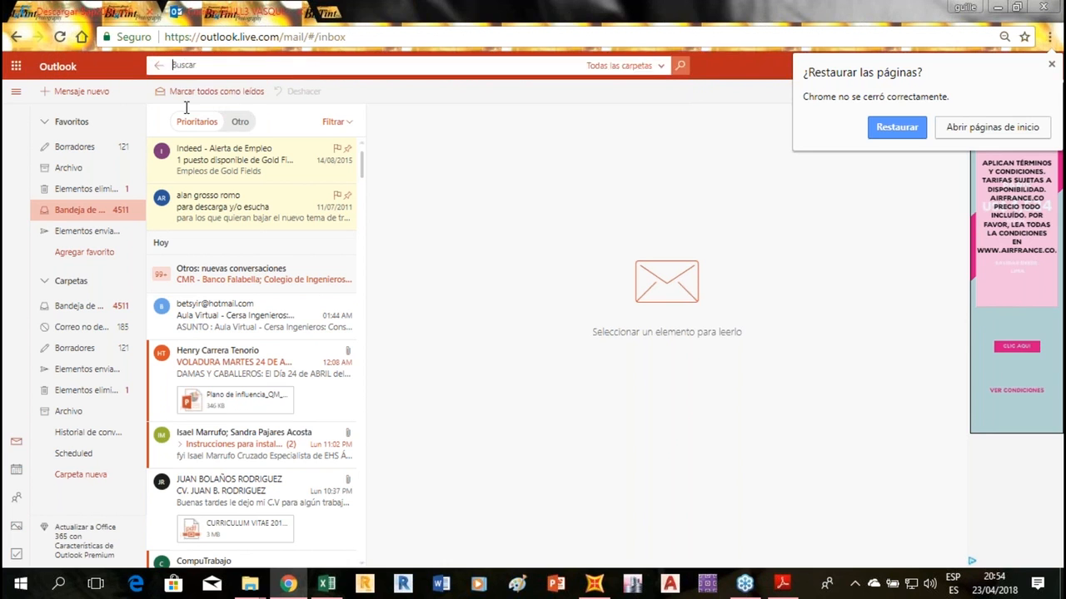
click(106, 95)
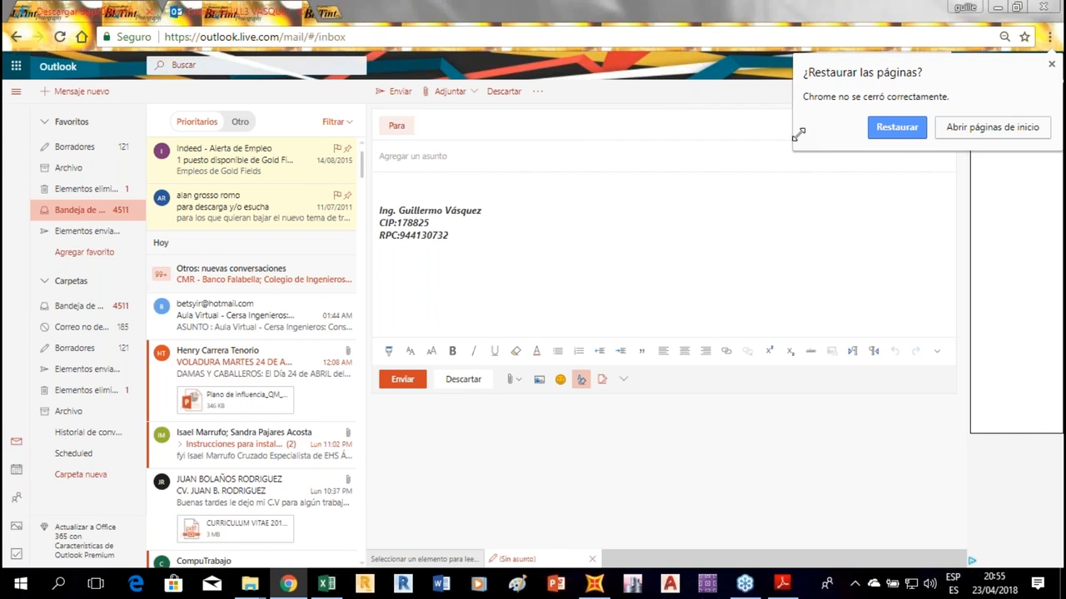
click(556, 120)
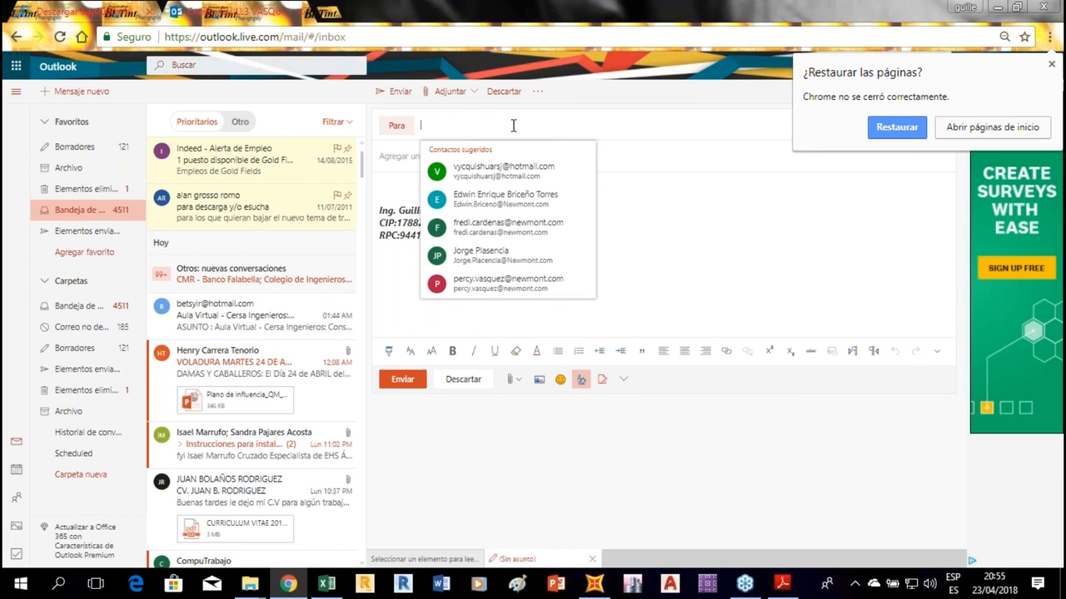
text(cerc)
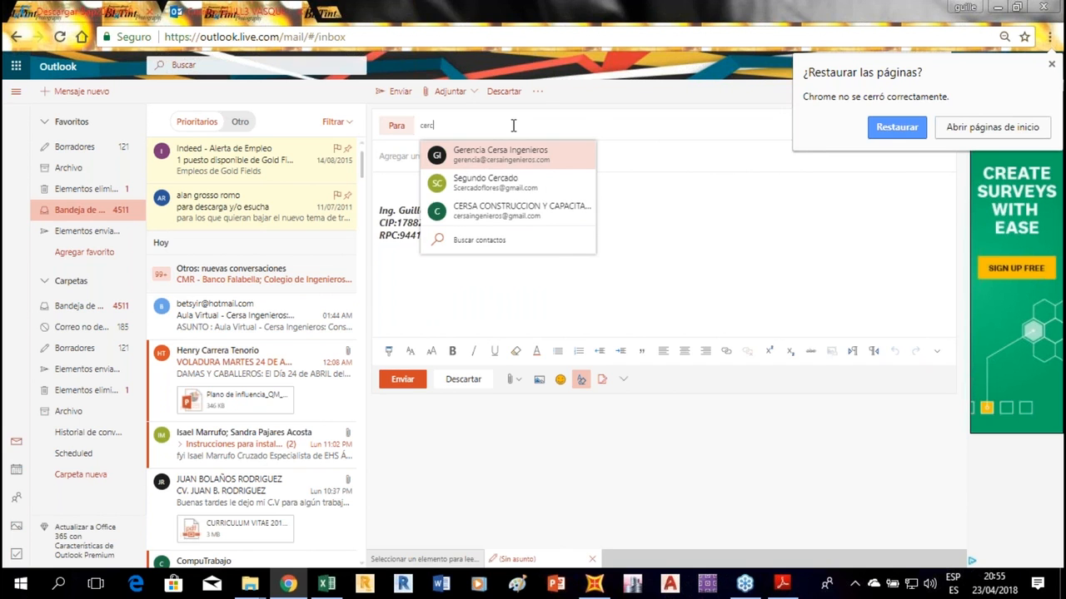
key(Return)
text(ce)
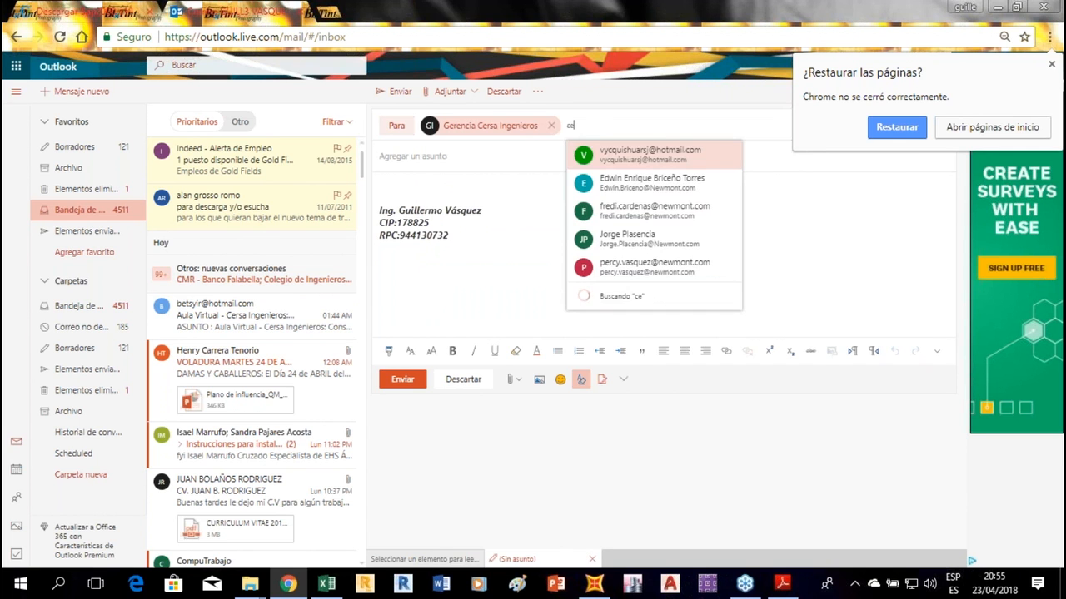
text(rsa)
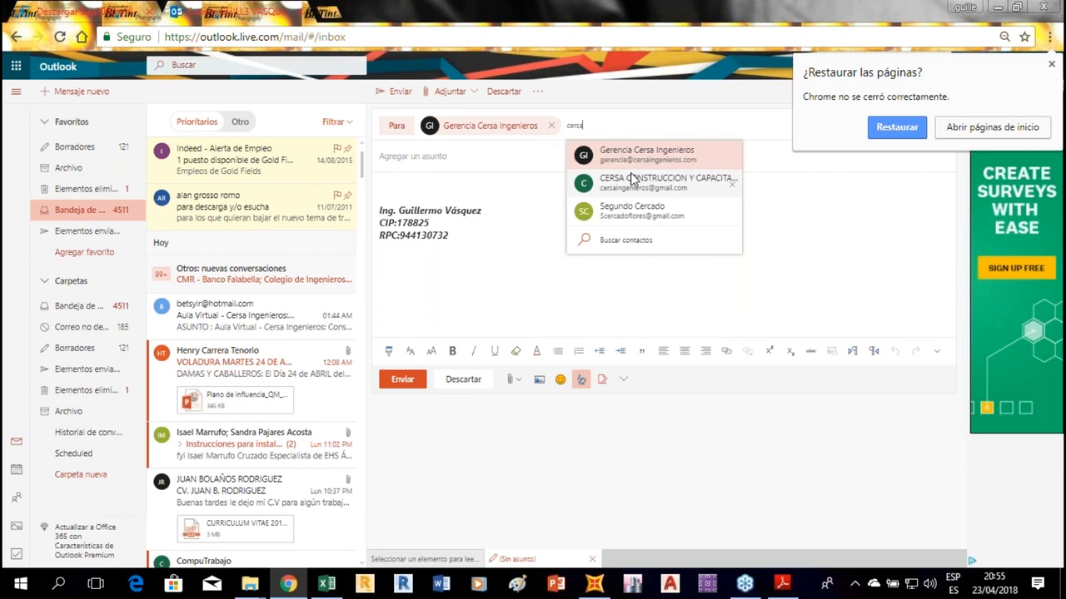
click(635, 182)
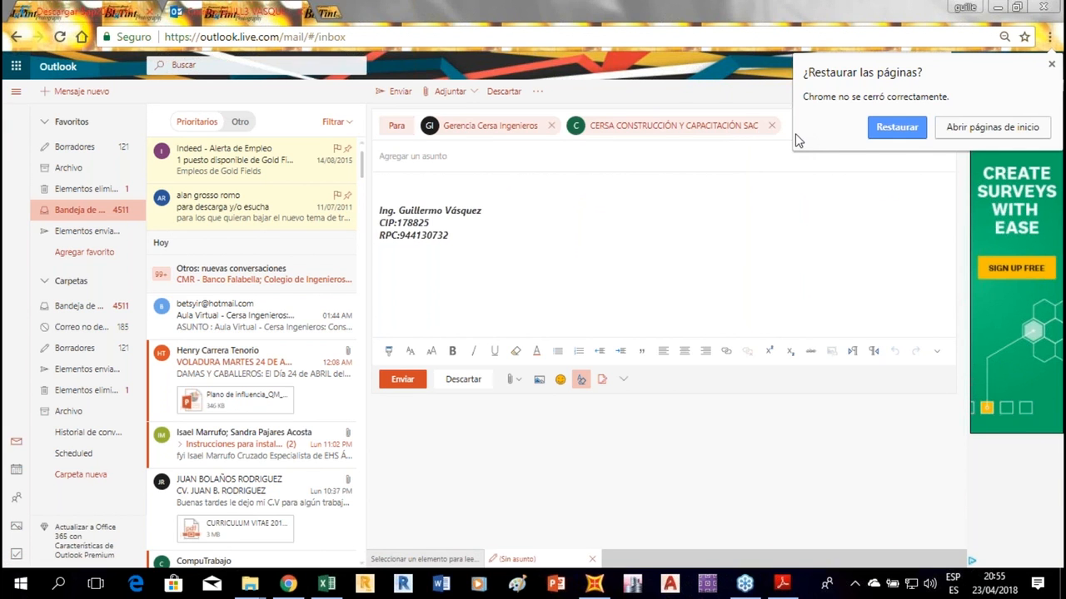
Enter "material de analisis estatico" as the subject of the message.
click(431, 164)
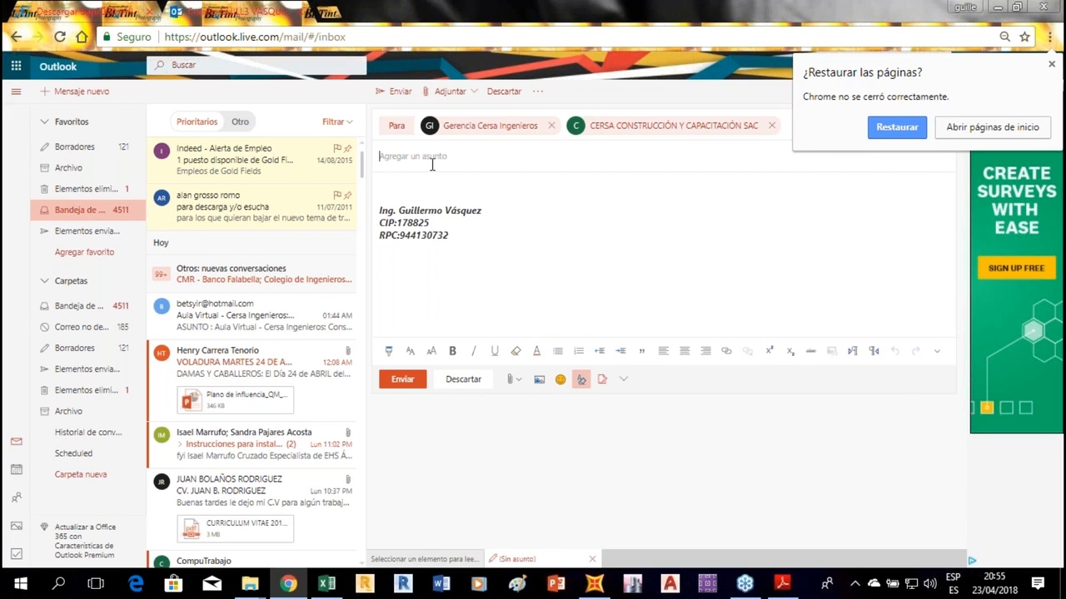
text(material d)
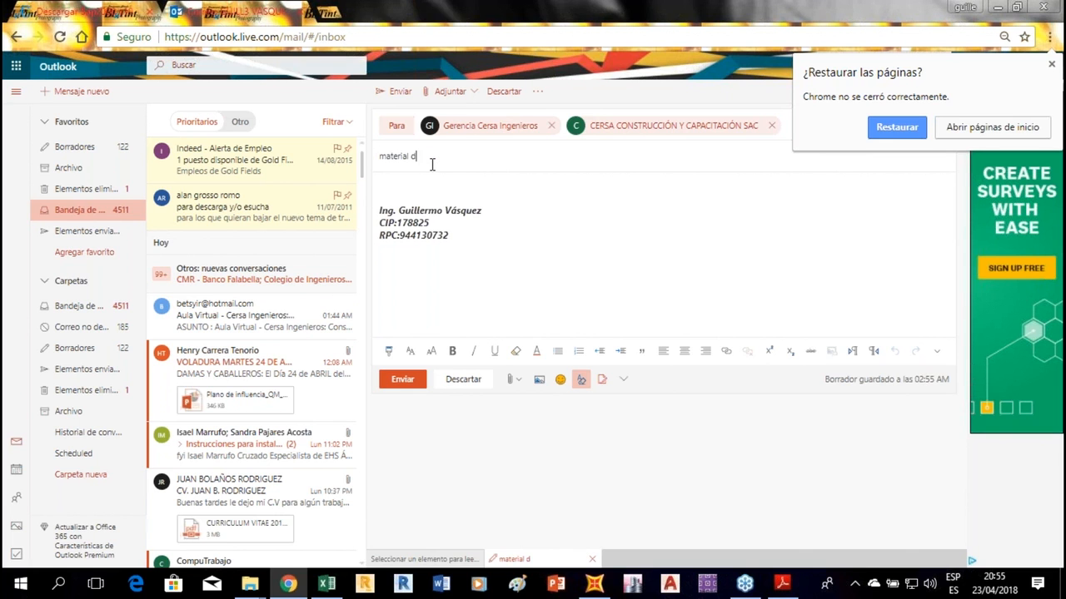
text(e analisis estatico)
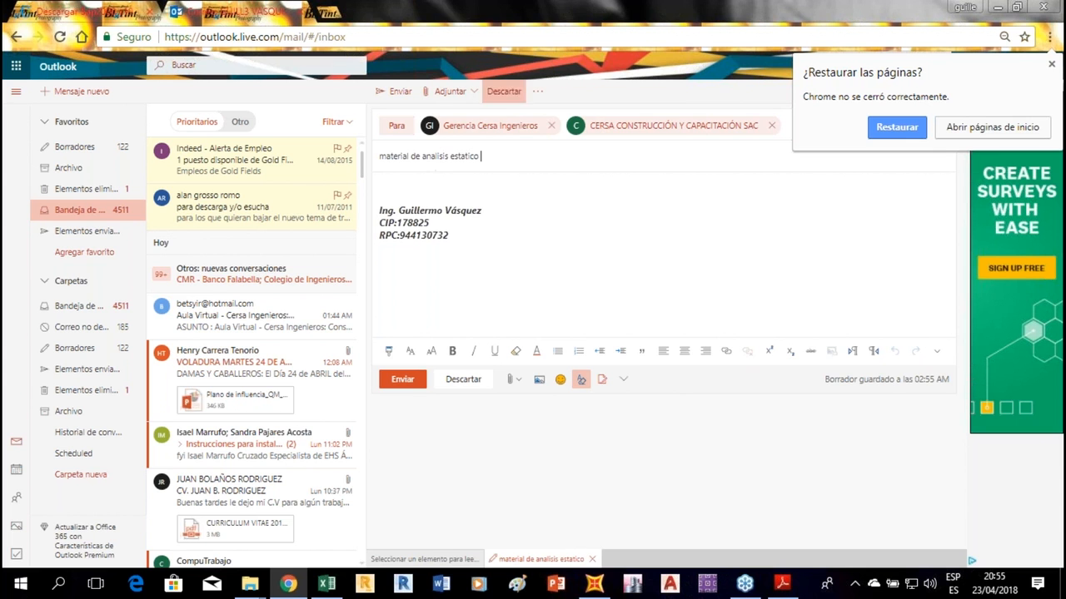
Start attaching a file from the computer and go to drive Nuevo vol (E:).
click(468, 93)
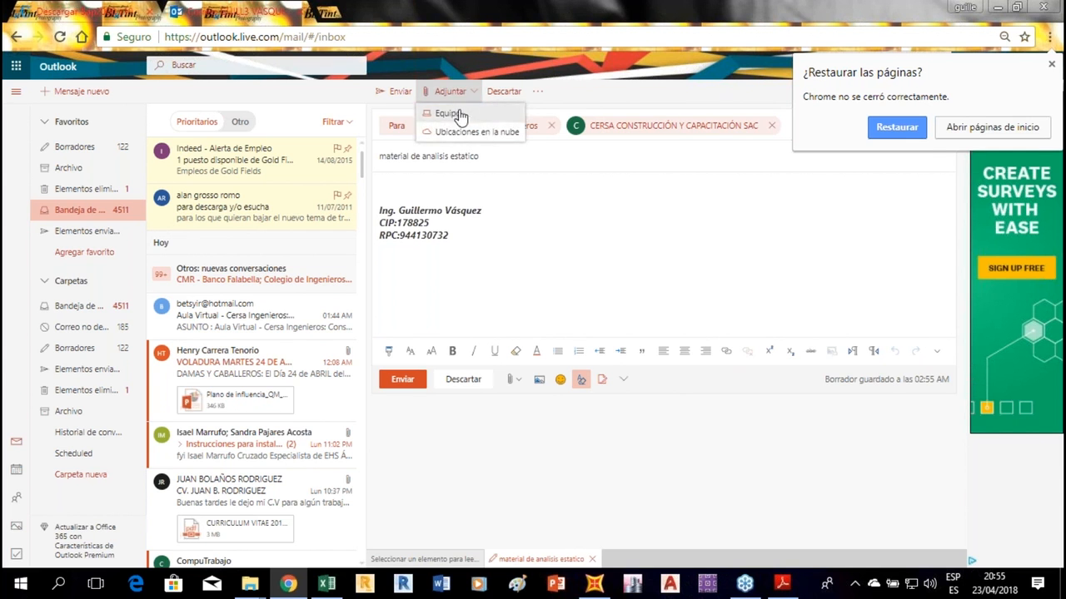
click(454, 114)
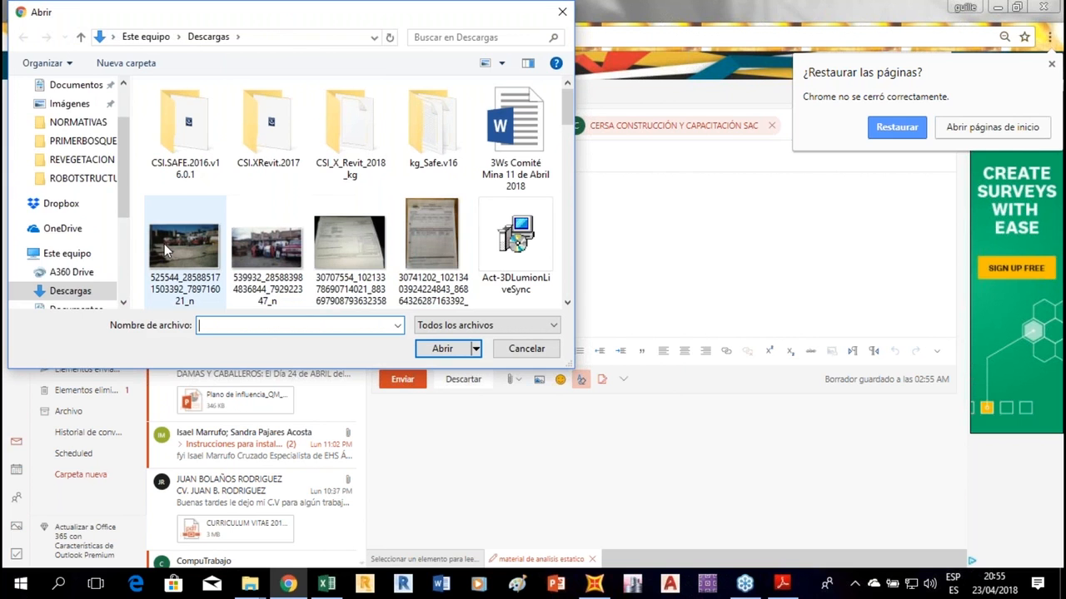
scroll(54, 223, up, 3)
scroll(55, 215, down, 2)
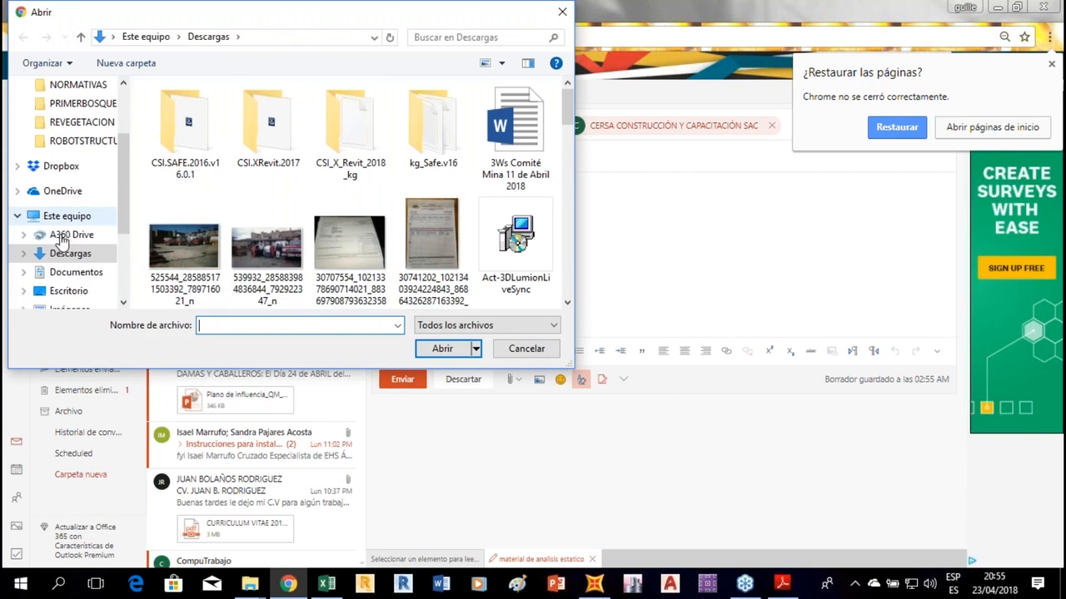
scroll(72, 228, down, 1)
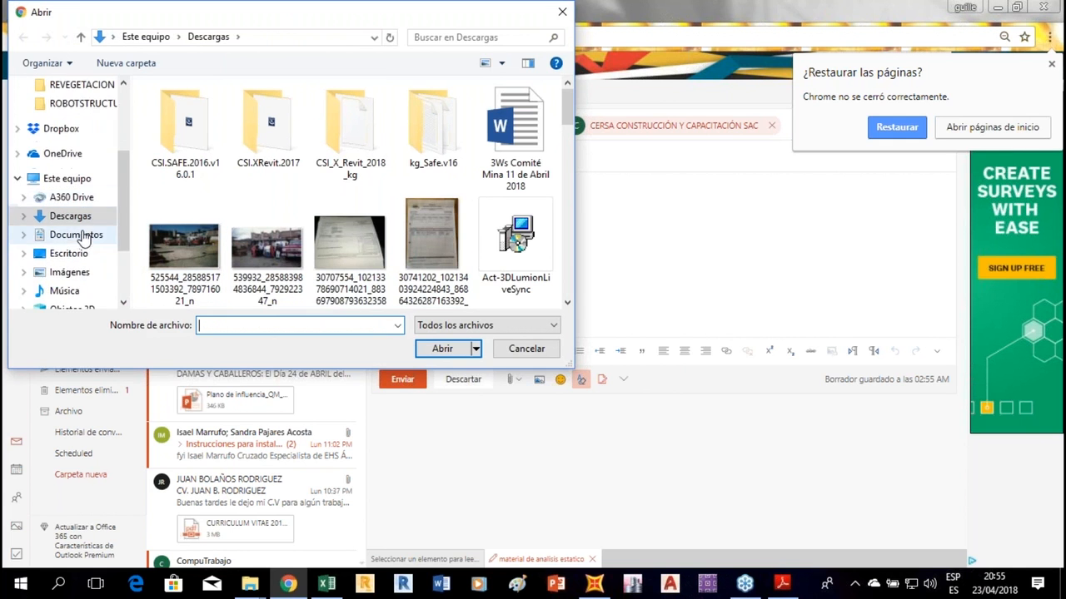
scroll(84, 258, down, 2)
click(78, 278)
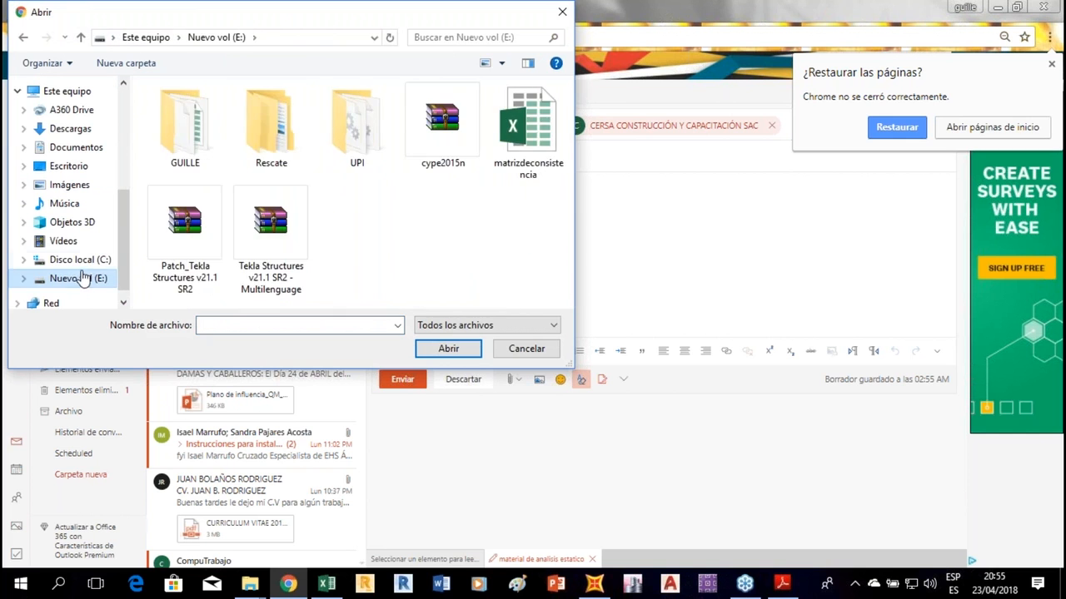
Browse through the personal folder on drive E: to INGENIERIA CIVIL and its DOCENCIA subfolder.
double_click(185, 121)
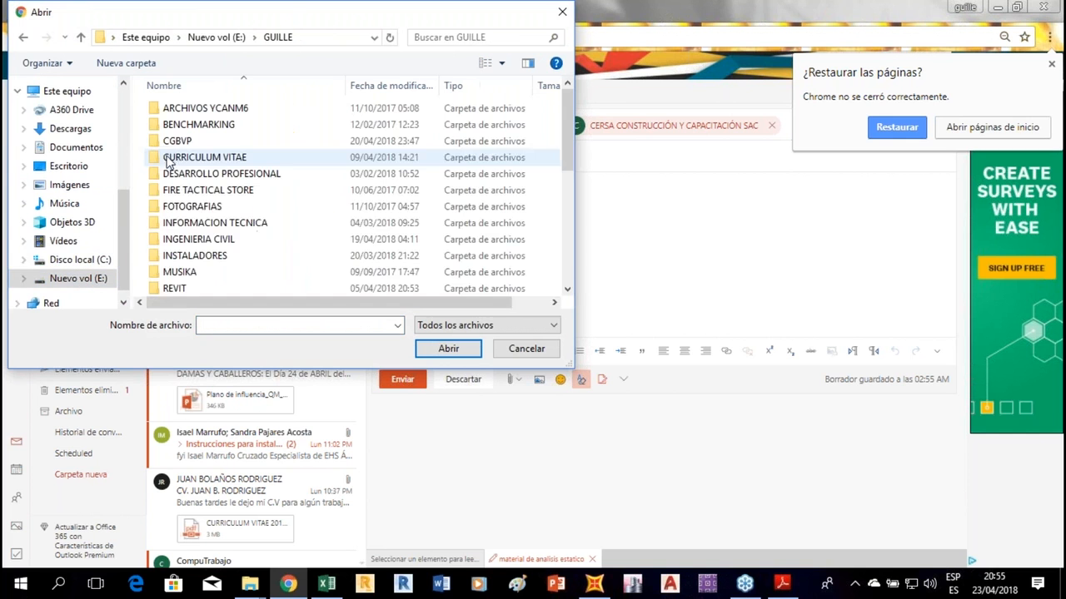
click(1056, 400)
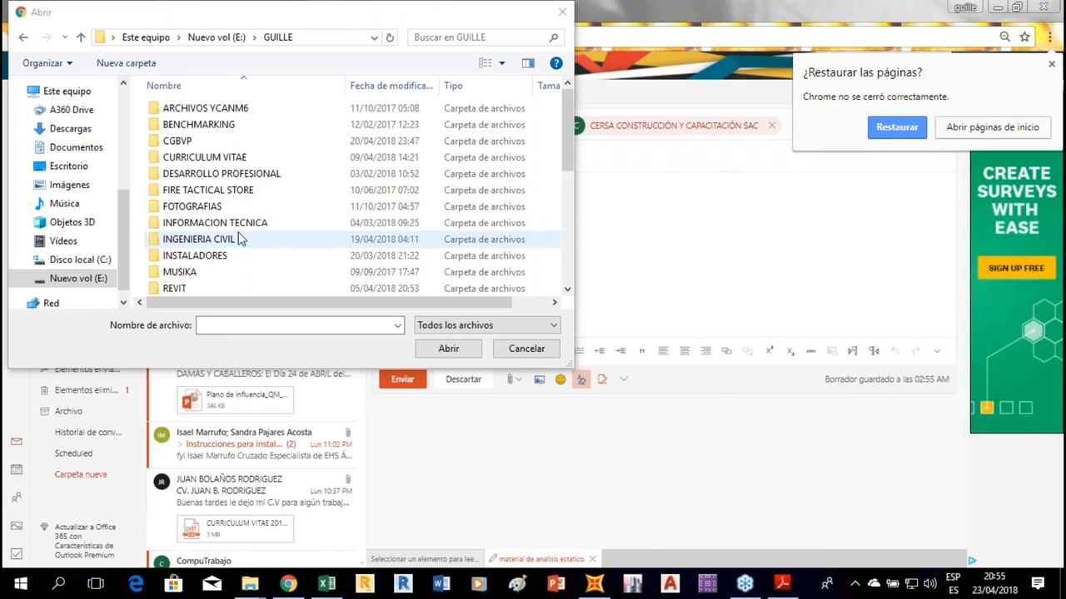
scroll(248, 195, down, 1)
click(243, 207)
double_click(243, 207)
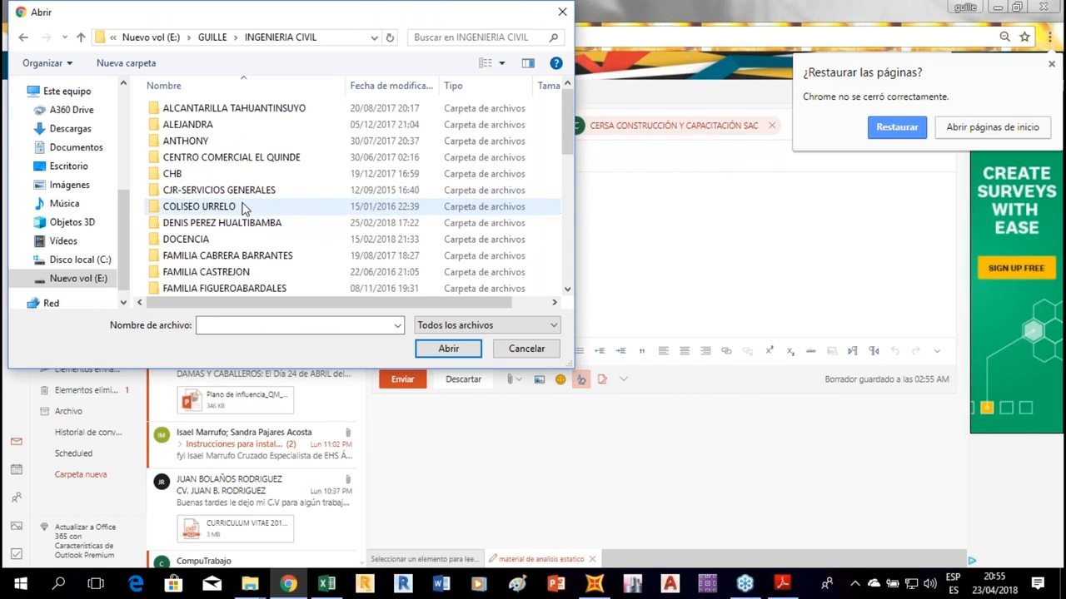
scroll(246, 204, down, 2)
double_click(223, 158)
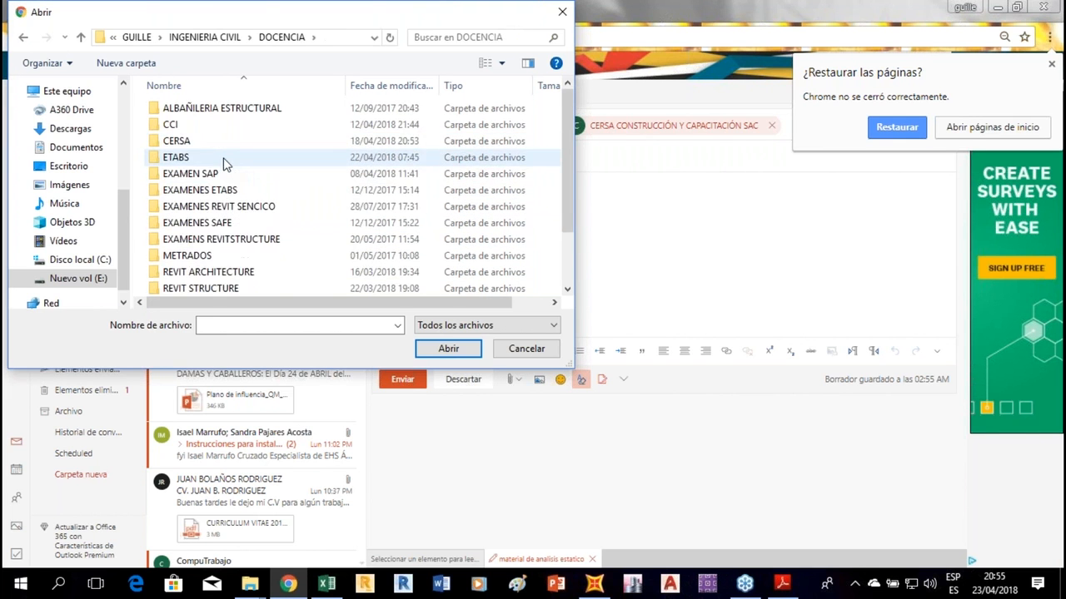
double_click(236, 139)
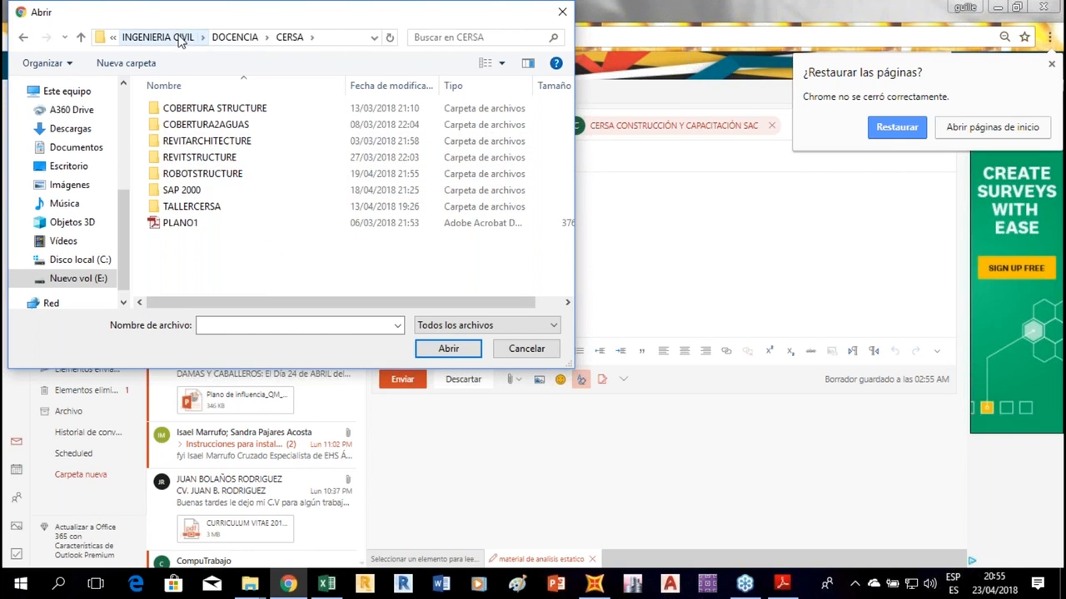
click(235, 37)
double_click(200, 109)
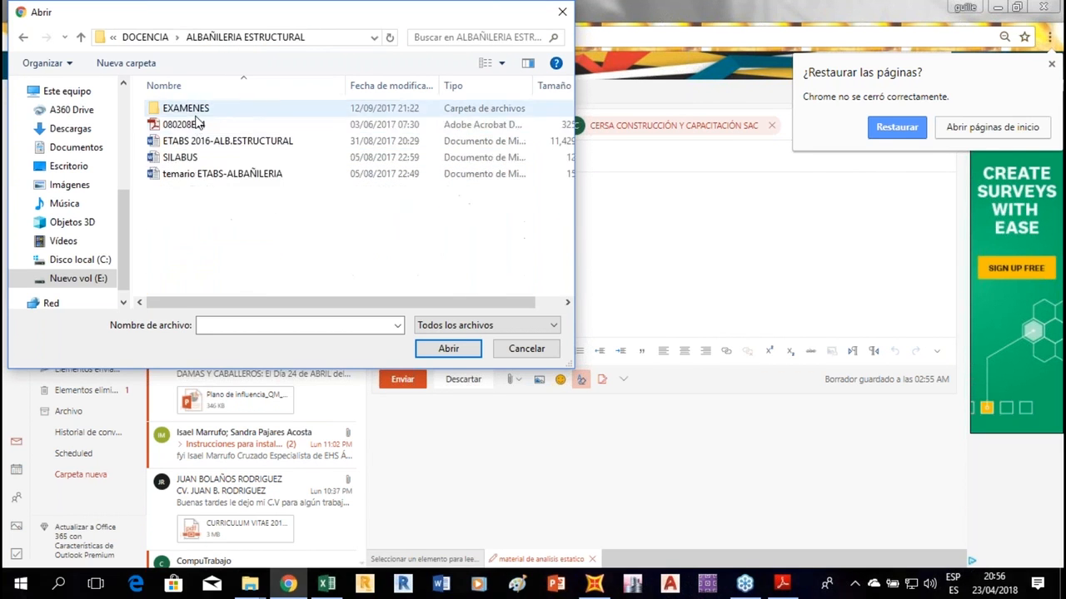
click(23, 37)
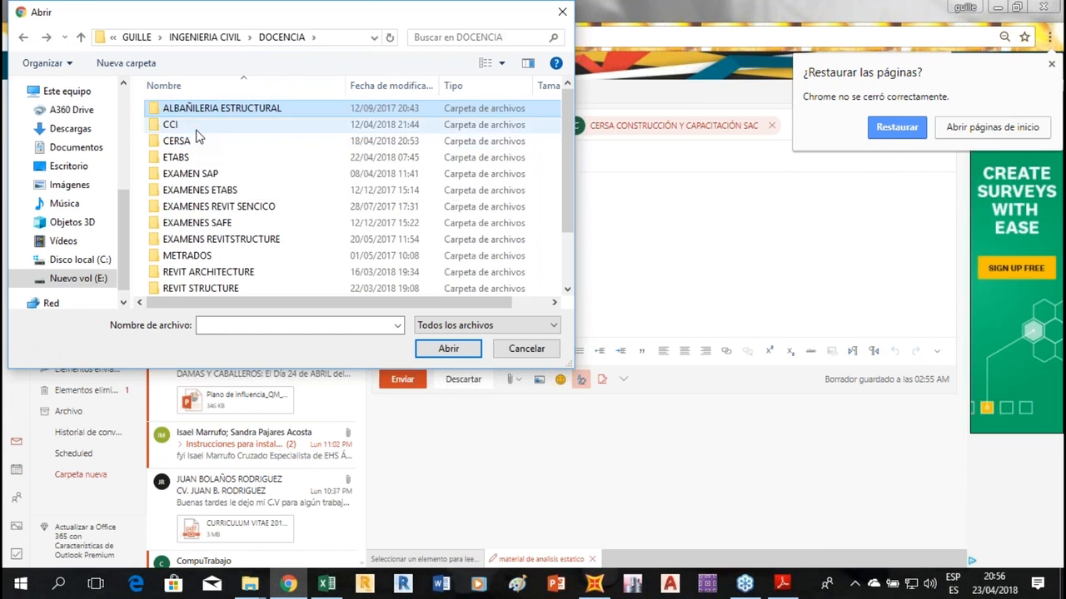
Attach the PDF version of ANALISIS SÍSMICO ESTATÍCO from the CCI folder to the message.
double_click(200, 125)
click(259, 160)
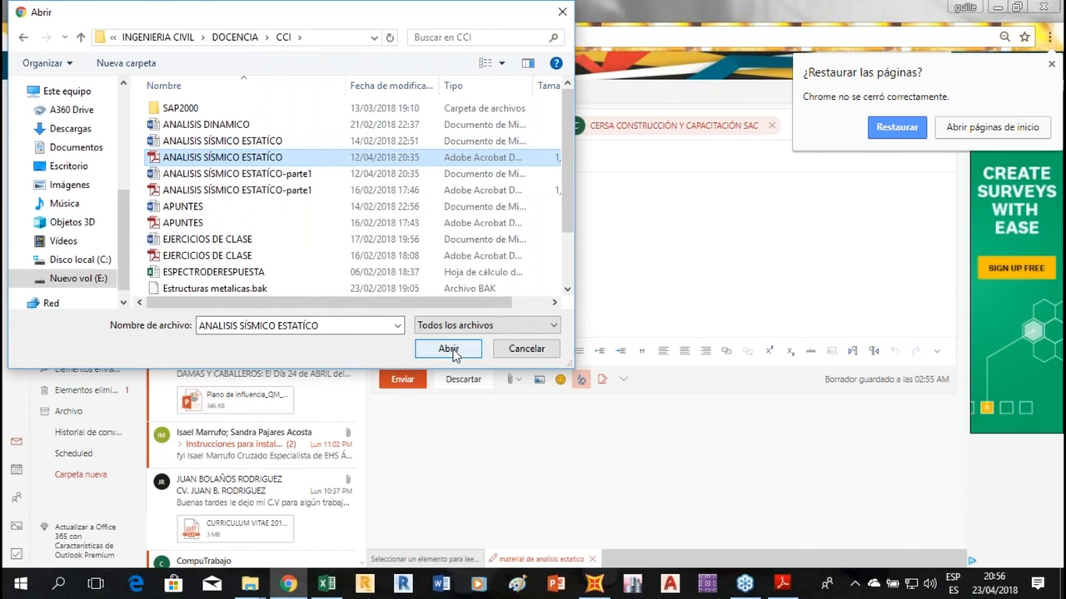
double_click(270, 161)
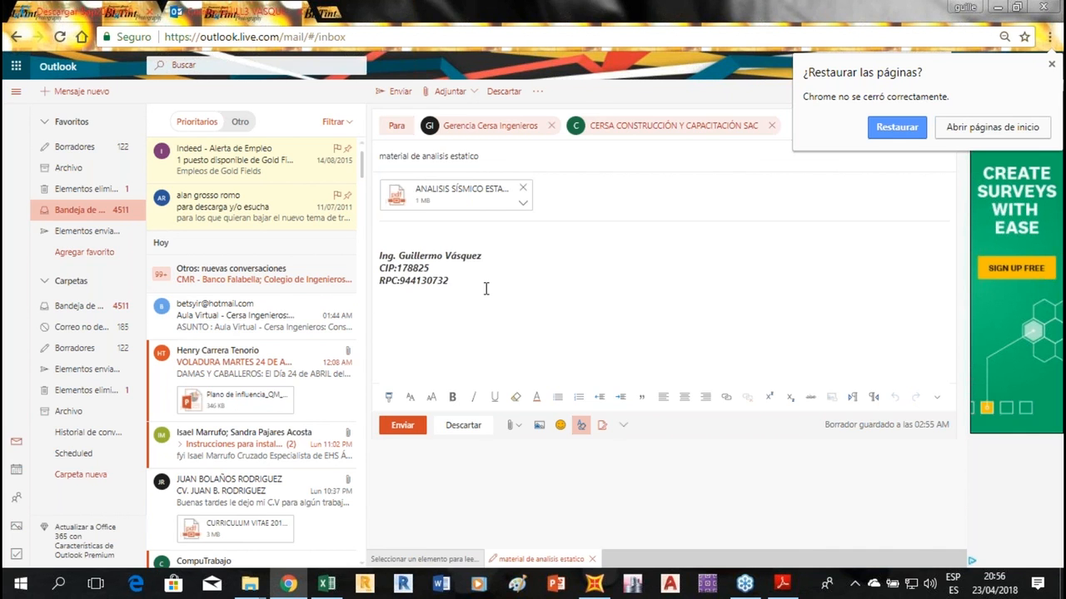
Begin the message body above the signature with "Estimados" and "Buenas NOches" on separate lines.
click(447, 237)
text(Estimados)
key(Return)
text(Bu)
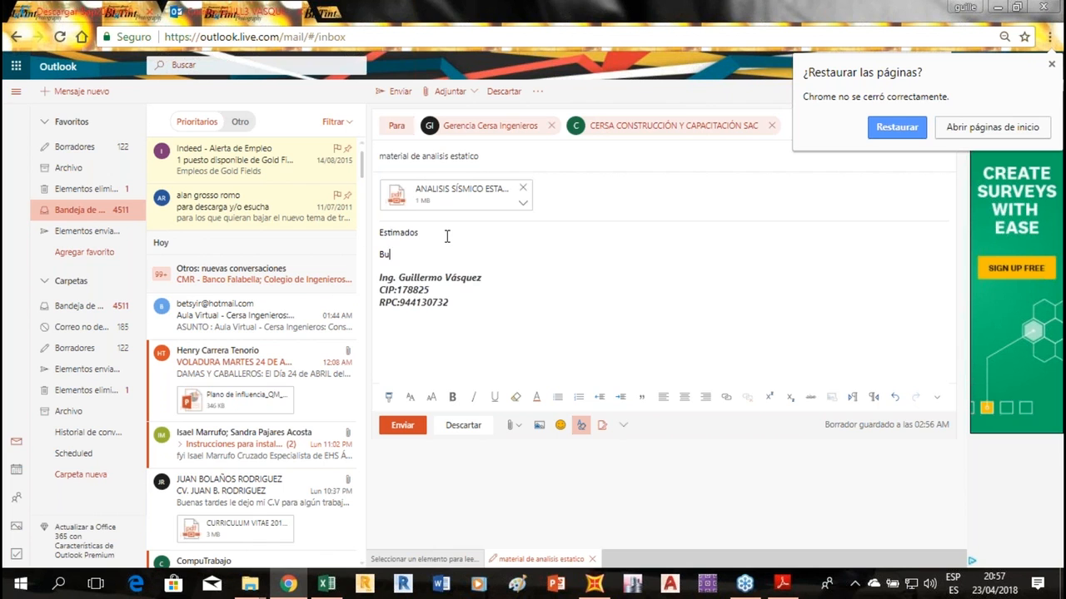
text(enas NOches)
key(Return)
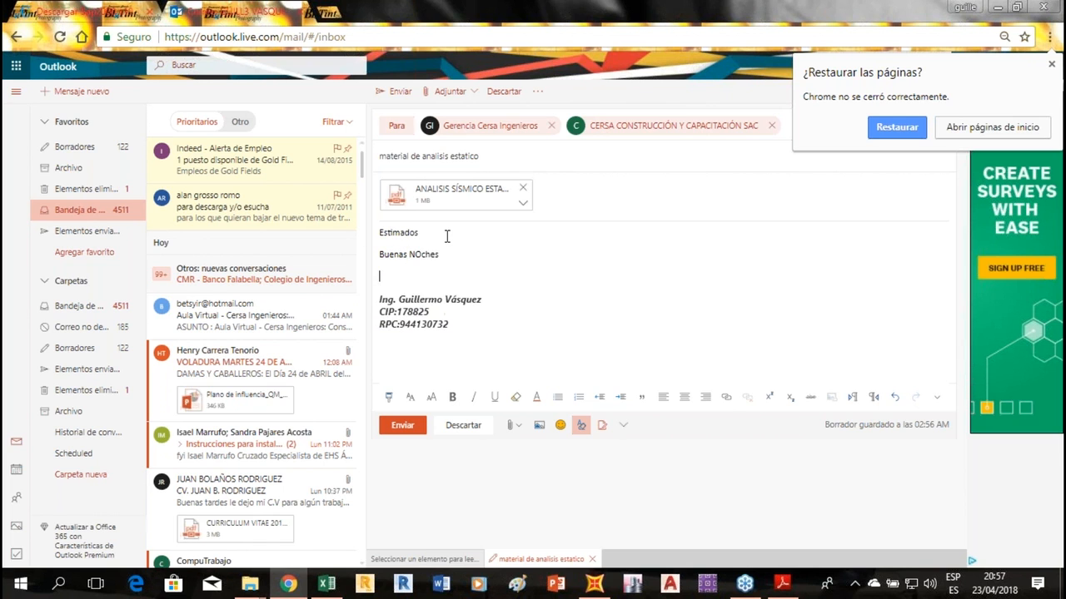
Correct the greeting to "Buenas Noches" and continue it with "adjunto material para curso SAP 2000, favor de publicar en aula virtual".
key(BackSpace)
key(BackSpace)
key(BackSpace)
key(BackSpace)
key(BackSpace)
text(oches adjunto materia)
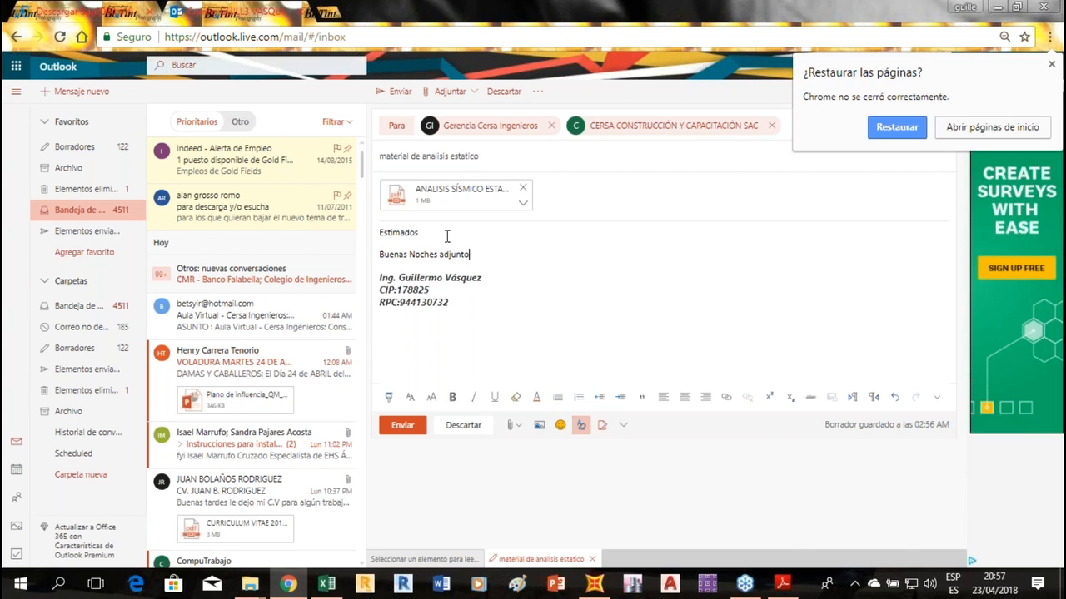
text(para curso SAP 2000, f)
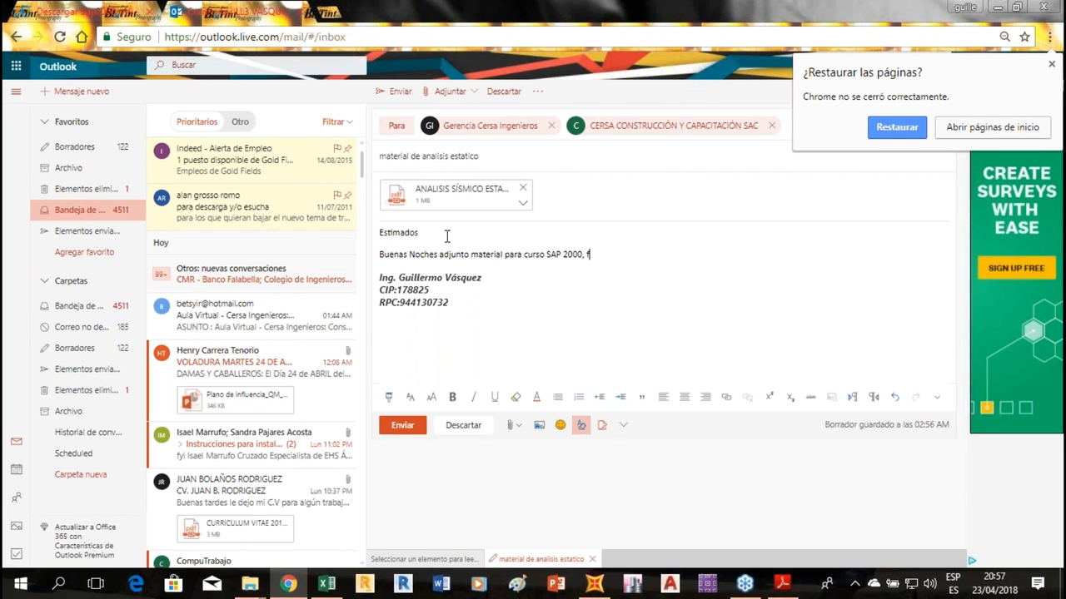
text(avor de publicar en aula virtual)
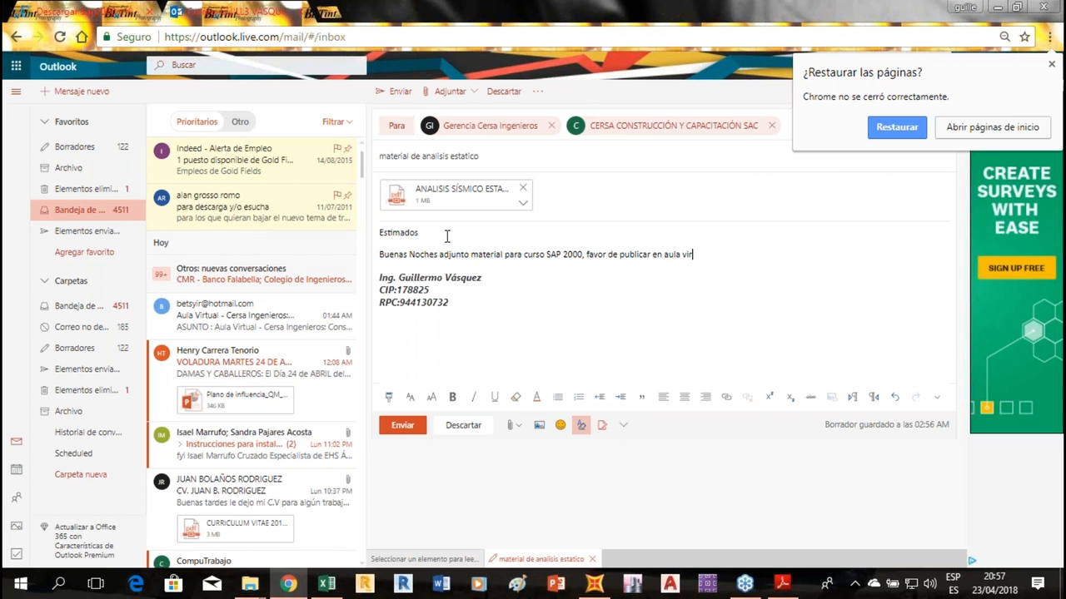
Close the message with "Saludos" on a separate line above the signature and send it.
key(Return)
key(Return)
text(Saludos)
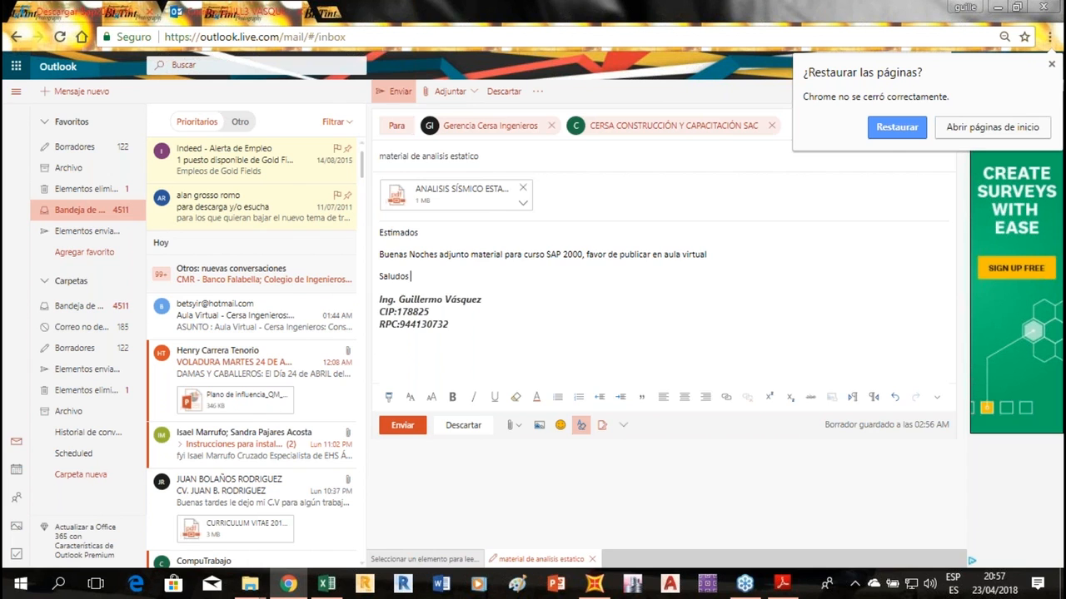
click(388, 92)
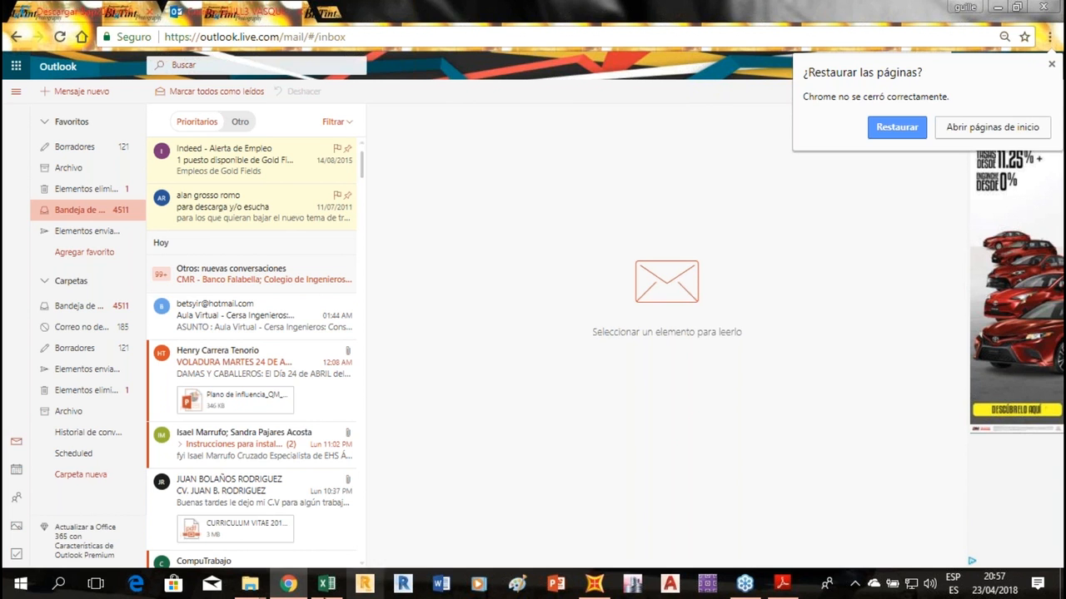
Switch to the Excel workbook ANALISISESTRUCTURA-SAPCERSA and check the value cells for C, P and T under PARAMETROS SISMICOS.
click(327, 585)
drag(541, 297, 609, 389)
key(Delete)
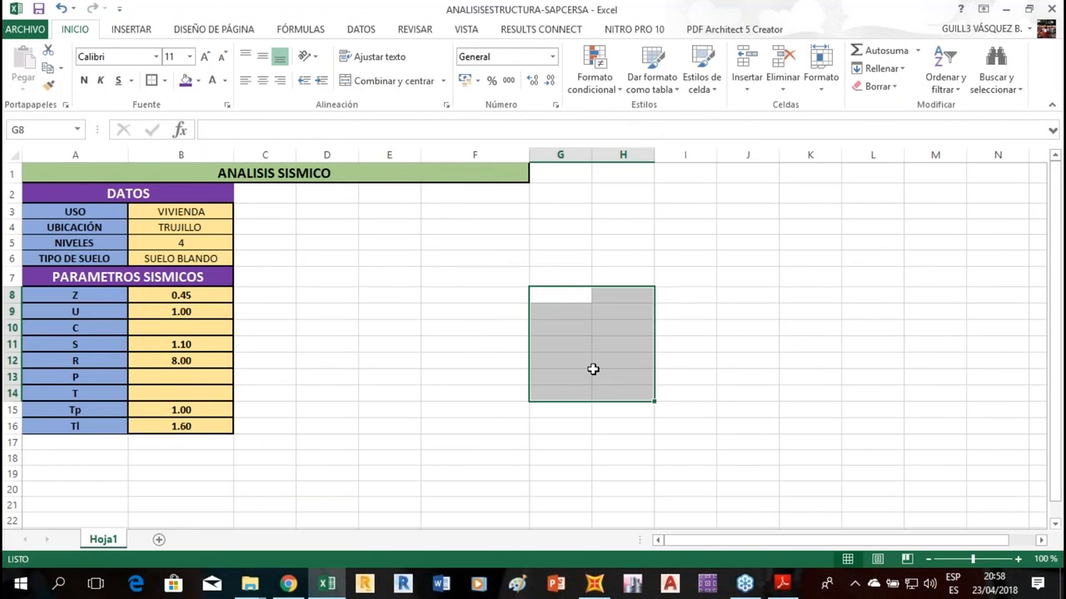
click(194, 328)
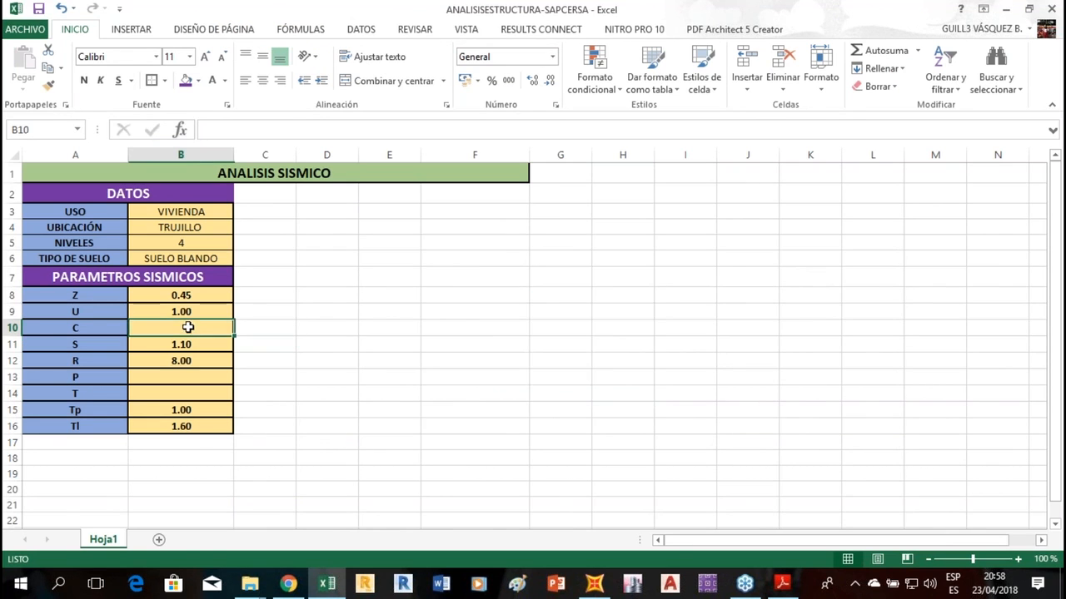
click(189, 381)
click(187, 396)
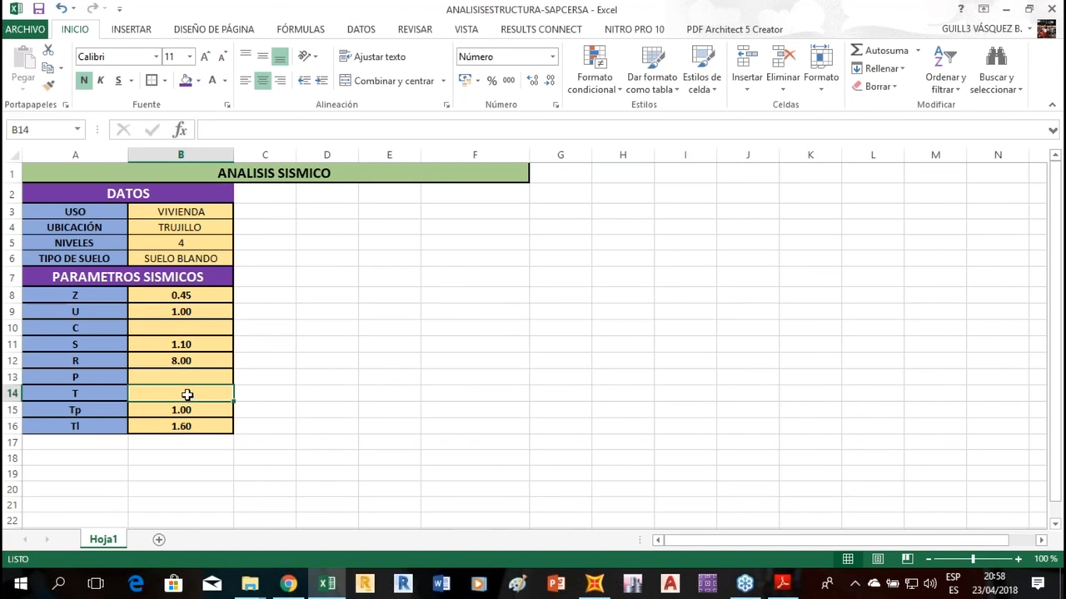
Switch to SAP2000 and assign end length offsets to the whole model's frames, automatic from connectivity, with rigid zone factor 1.
click(594, 585)
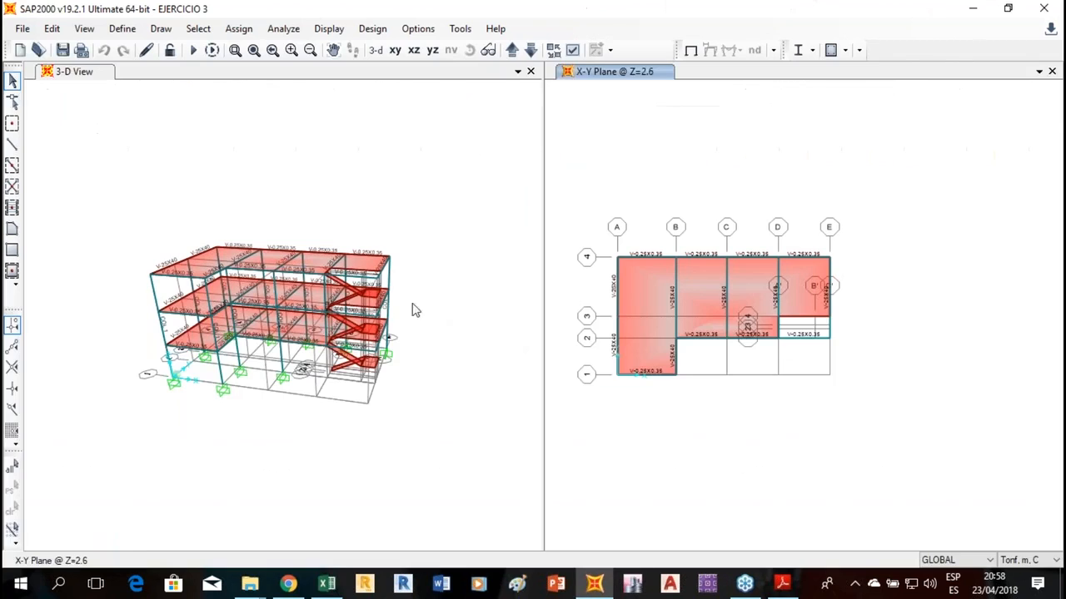
click(449, 389)
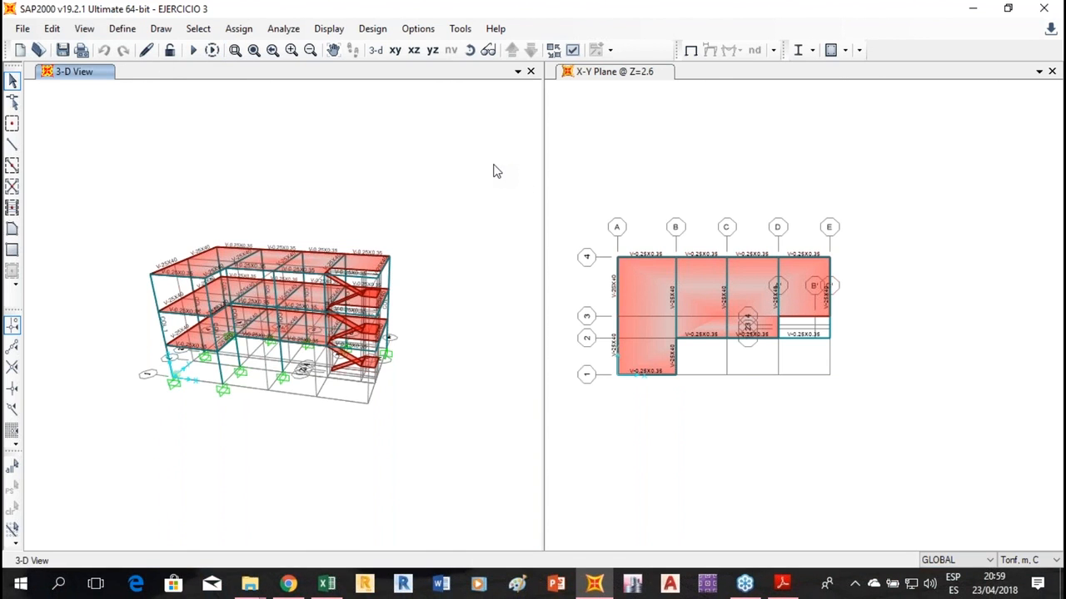
click(13, 468)
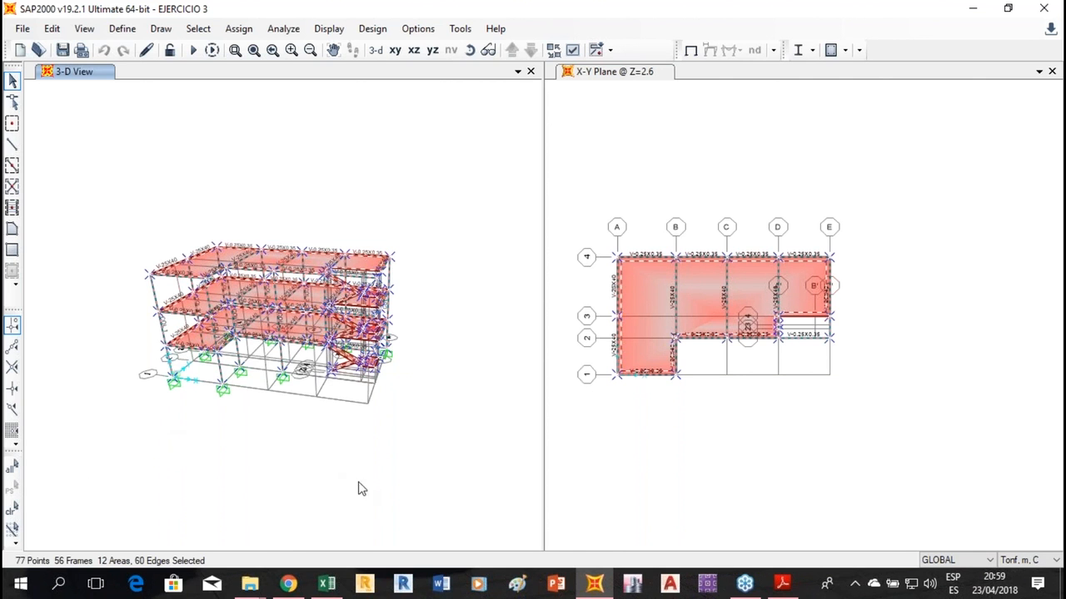
click(238, 28)
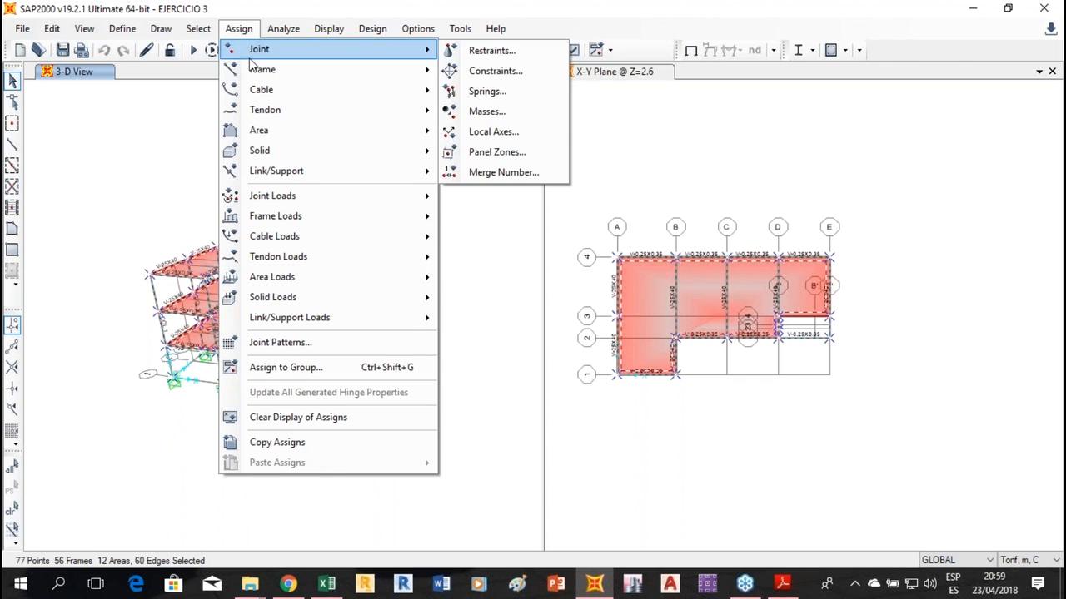
mouse_move(254, 69)
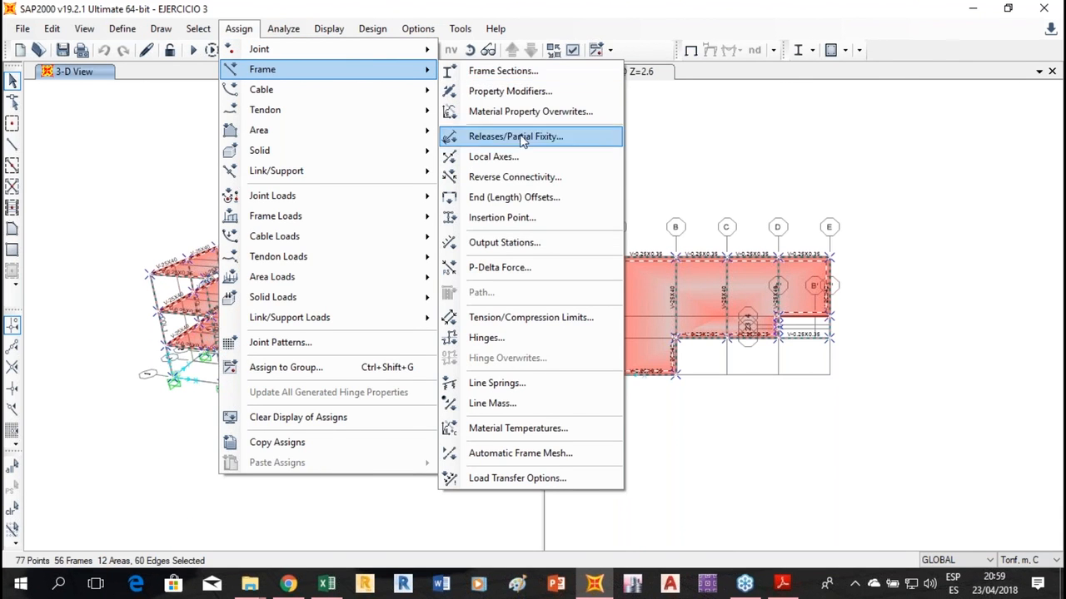
click(540, 197)
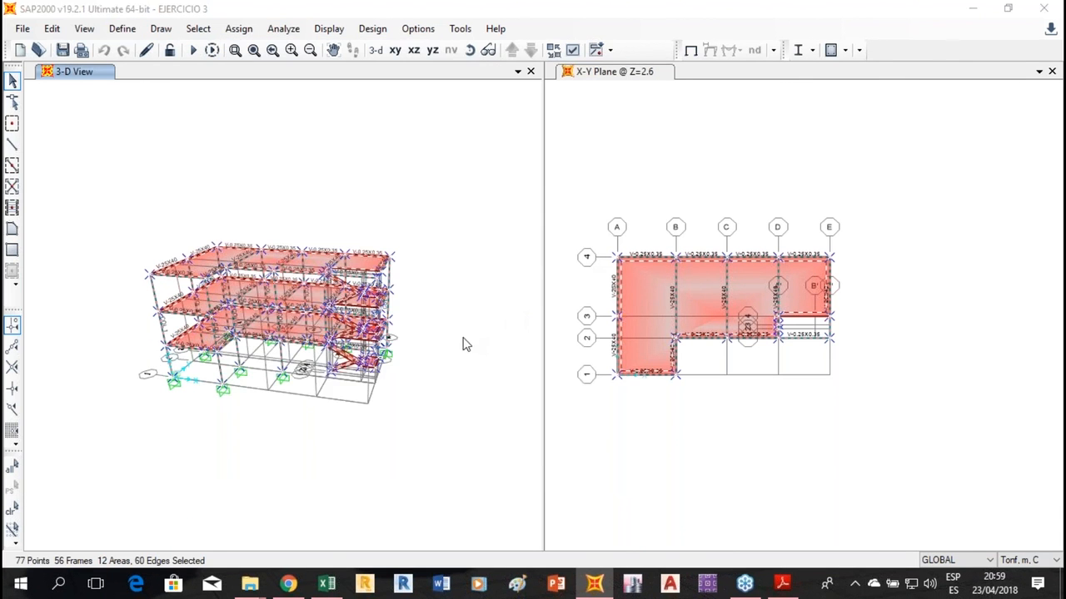
drag(347, 294, 675, 153)
text(1)
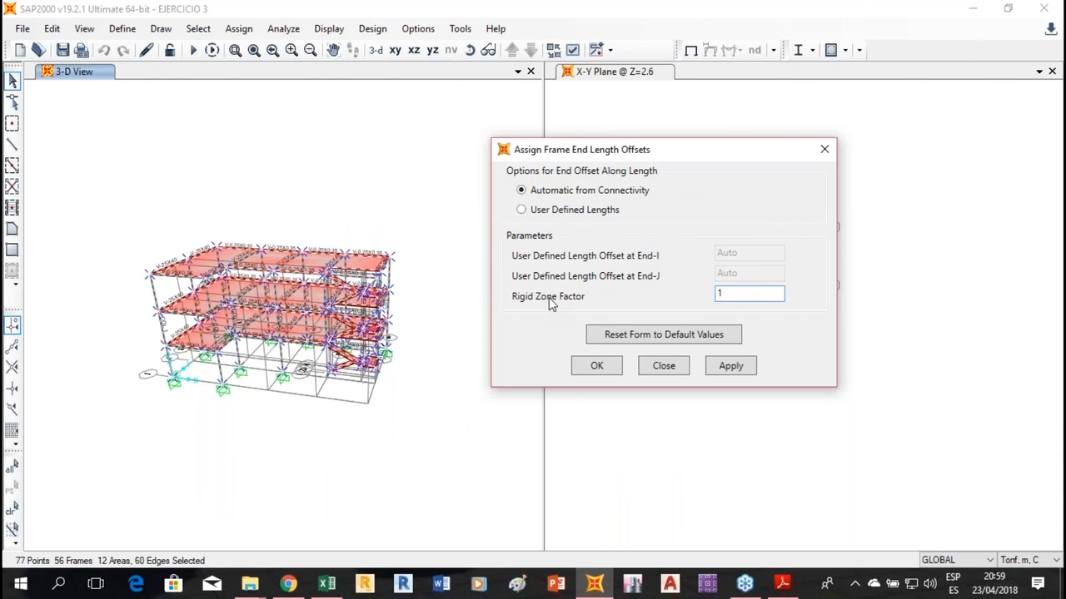
click(736, 366)
click(590, 368)
scroll(235, 306, up, 3)
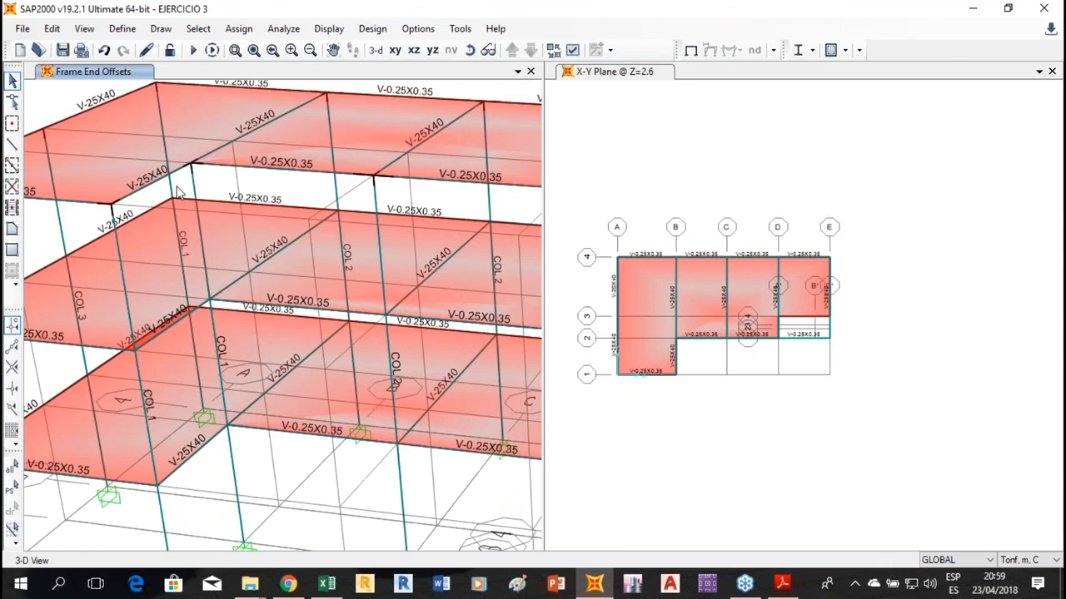
scroll(280, 383, down, 3)
scroll(280, 389, down, 2)
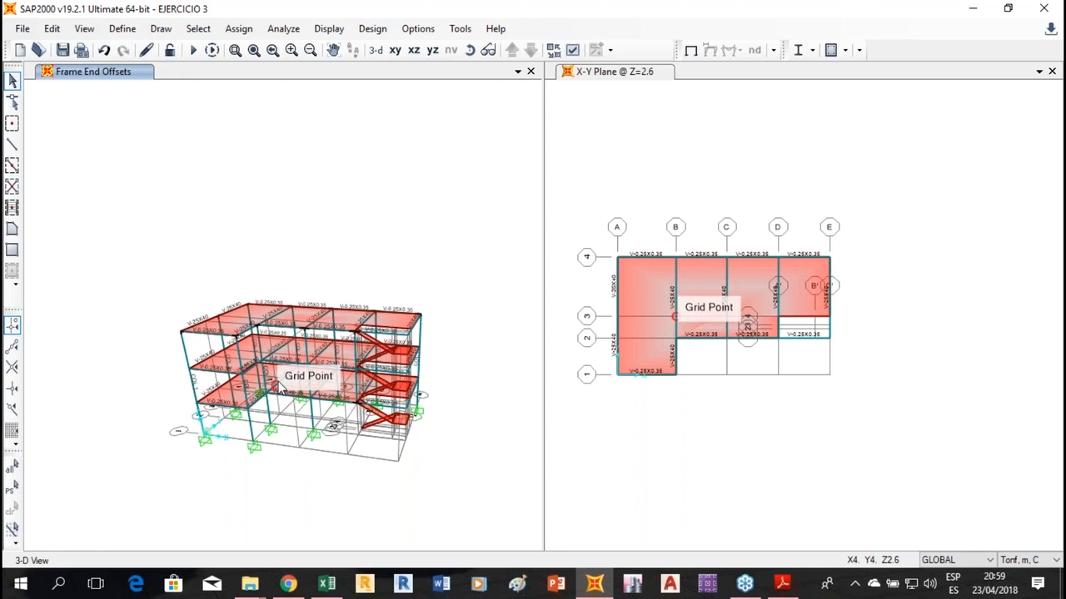
Define a diaphragm joint constraint in the GLOBAL system about the Z axis, keeping the default name.
click(894, 160)
drag(940, 127, 574, 464)
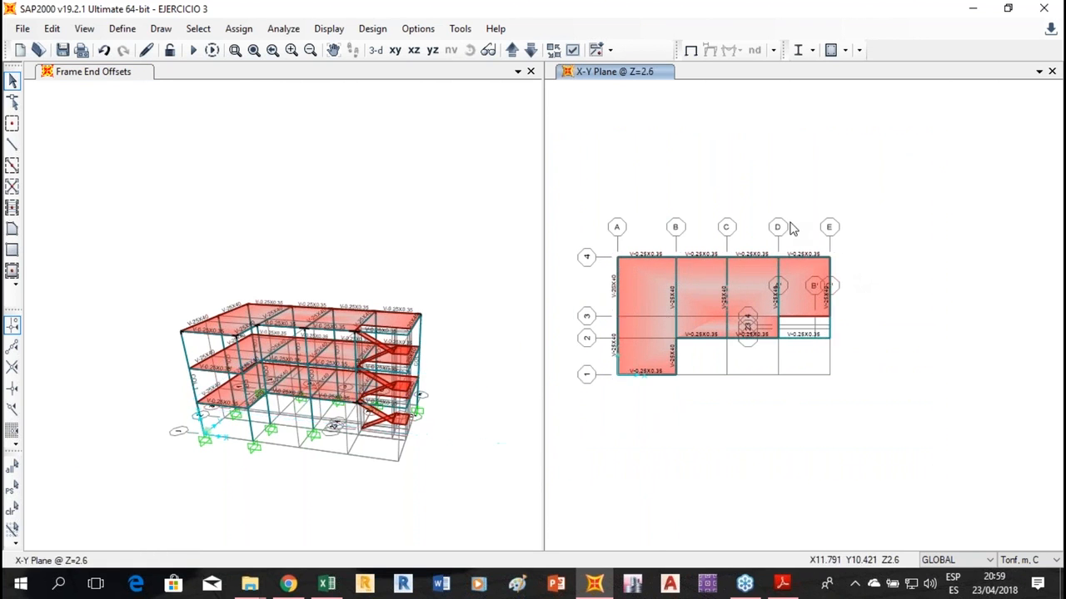
click(120, 30)
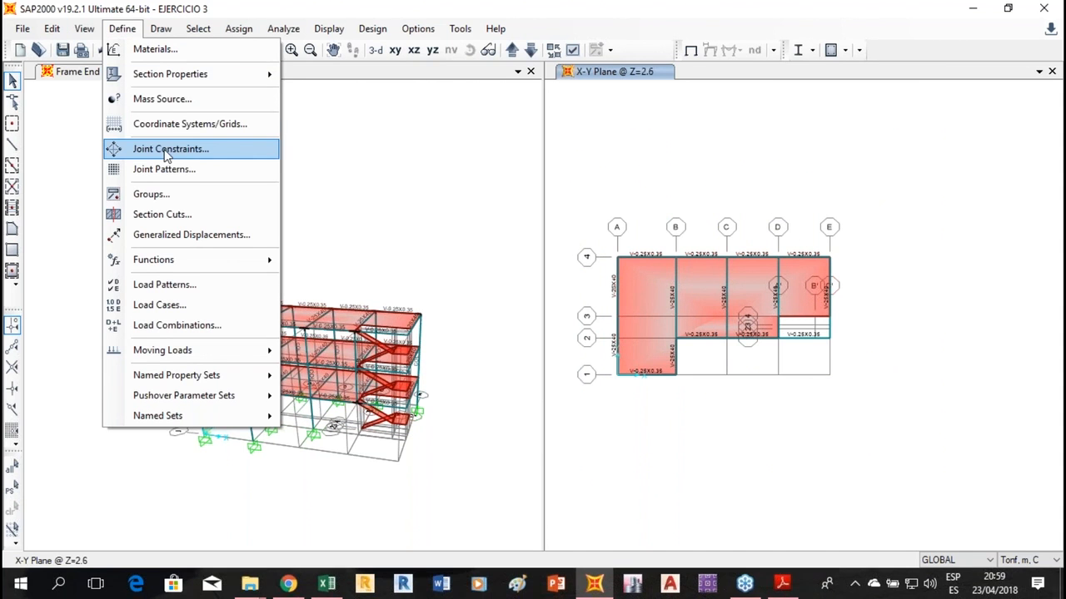
click(220, 152)
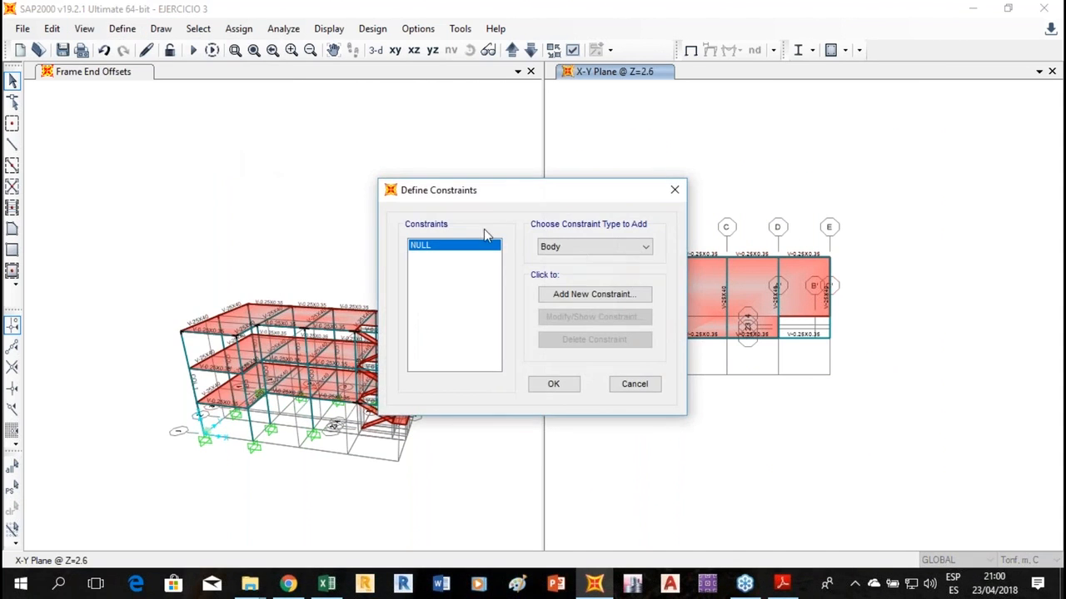
click(630, 249)
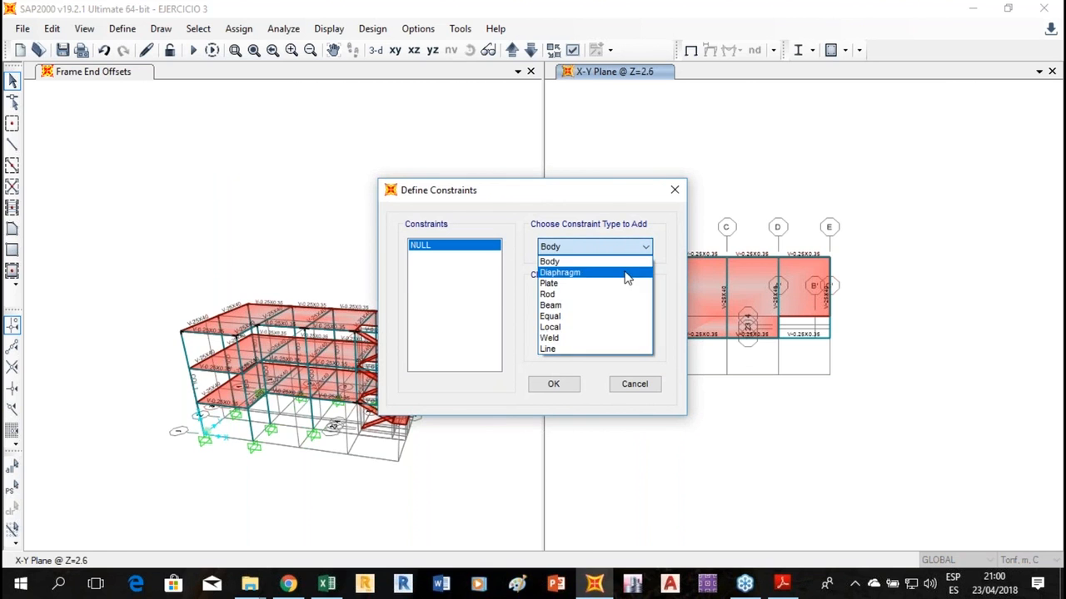
click(625, 275)
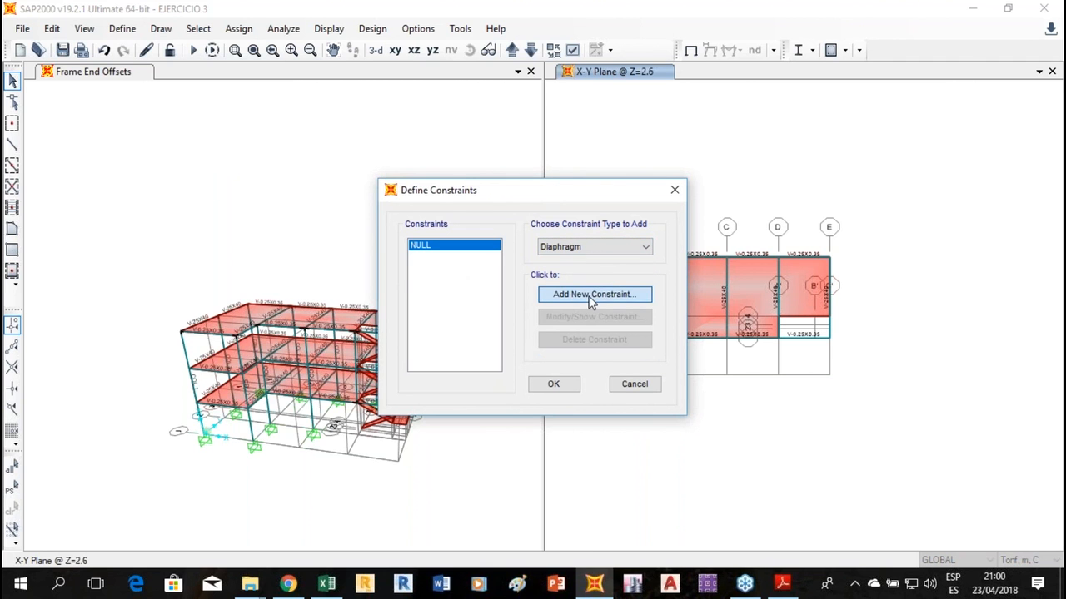
click(590, 299)
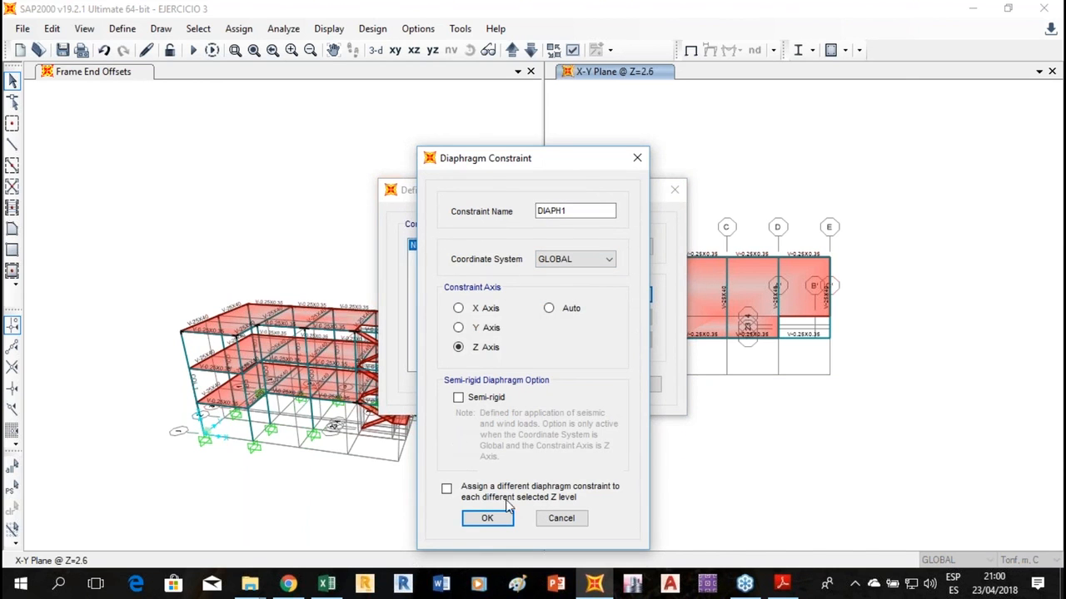
click(490, 518)
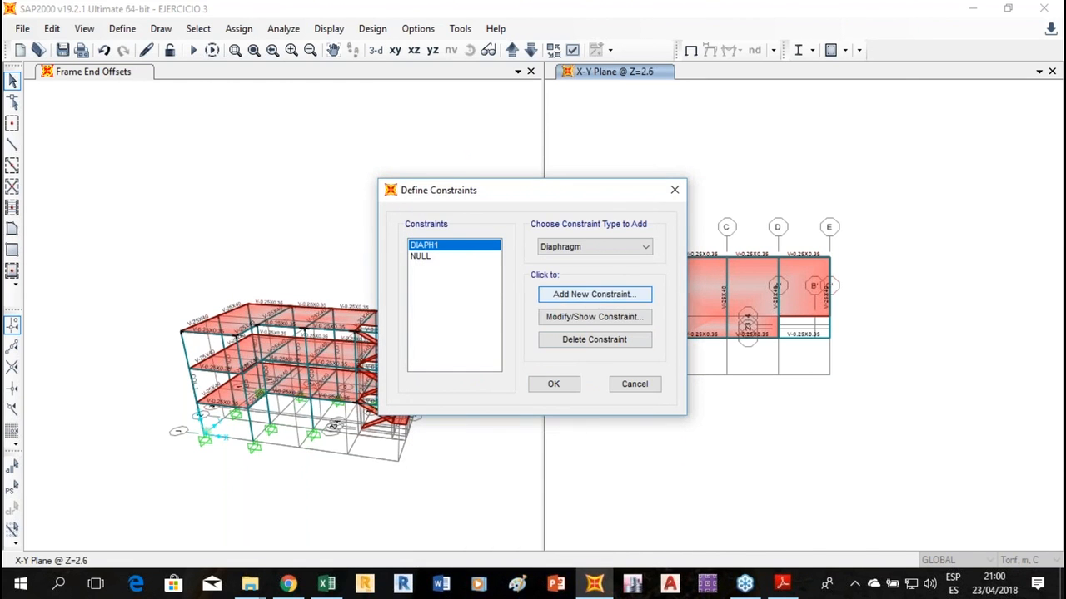
Add two more Z-axis diaphragm constraints with the default names and accept the constraint definitions.
click(590, 296)
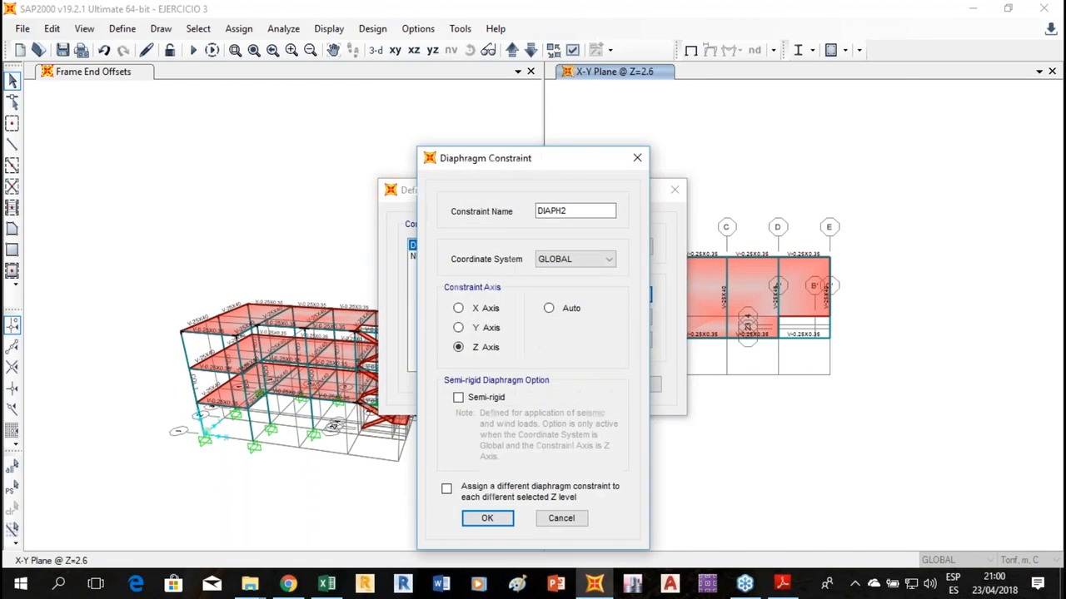
click(497, 520)
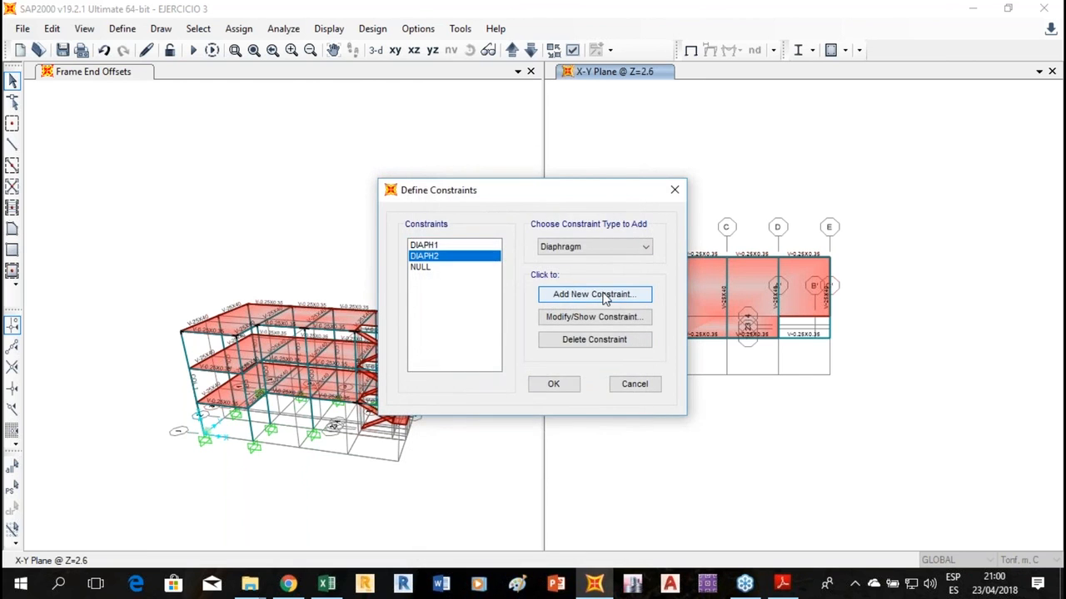
click(602, 297)
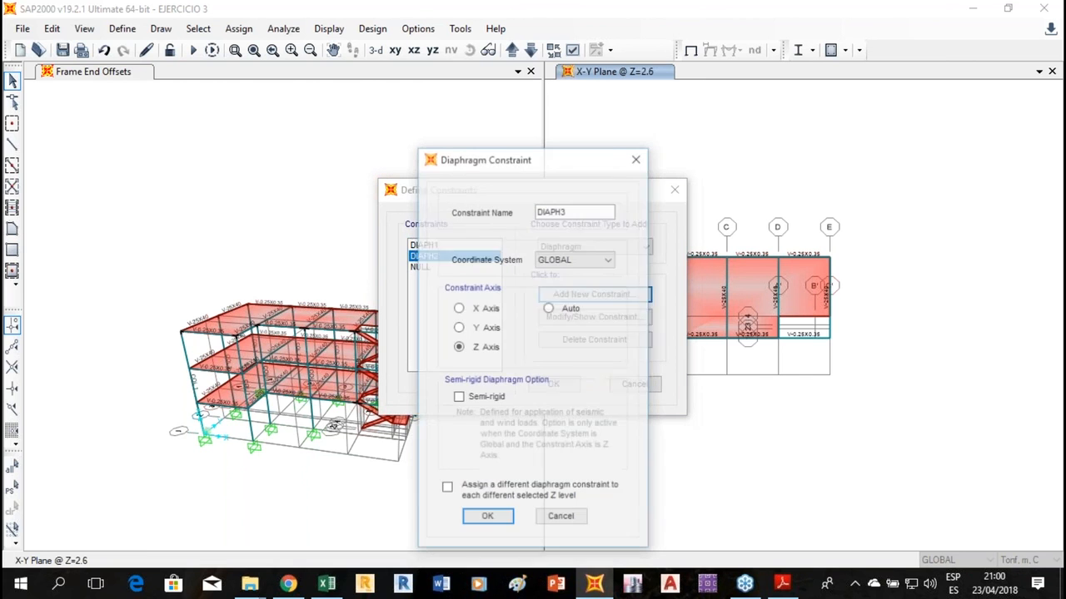
click(487, 517)
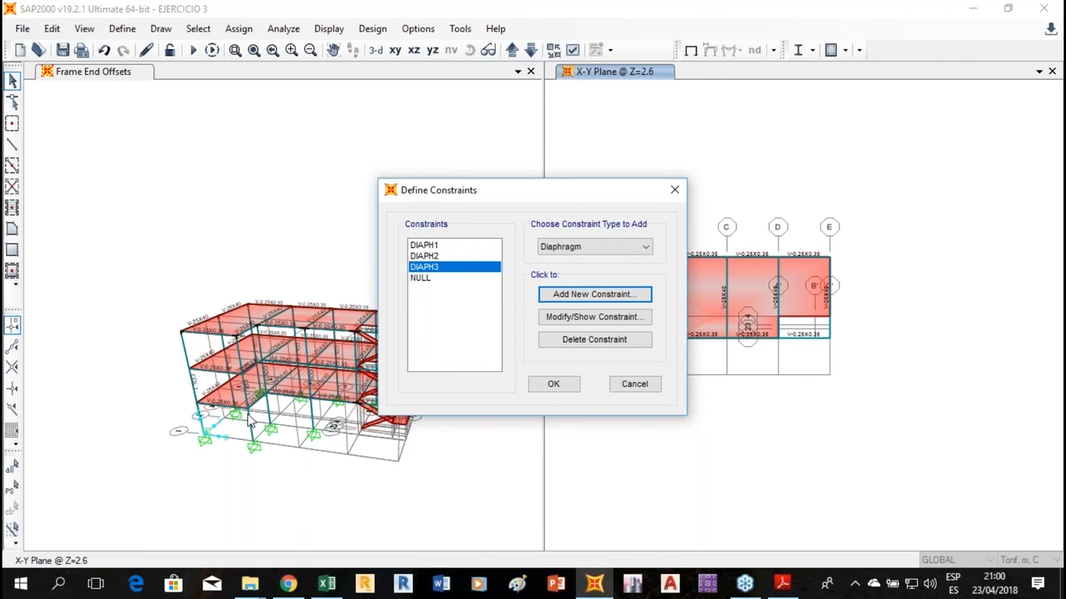
click(564, 382)
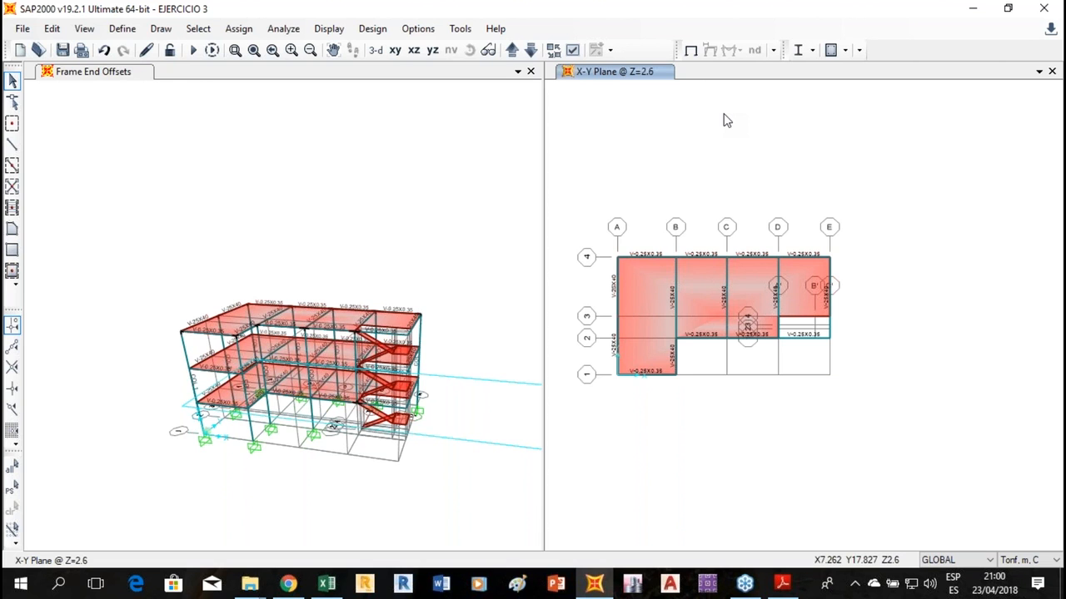
Select the entire floor in the X-Y plan at Z=2.6 and assign the joint constraint DIAPH1 to its joints.
drag(936, 179, 580, 495)
drag(895, 155, 575, 468)
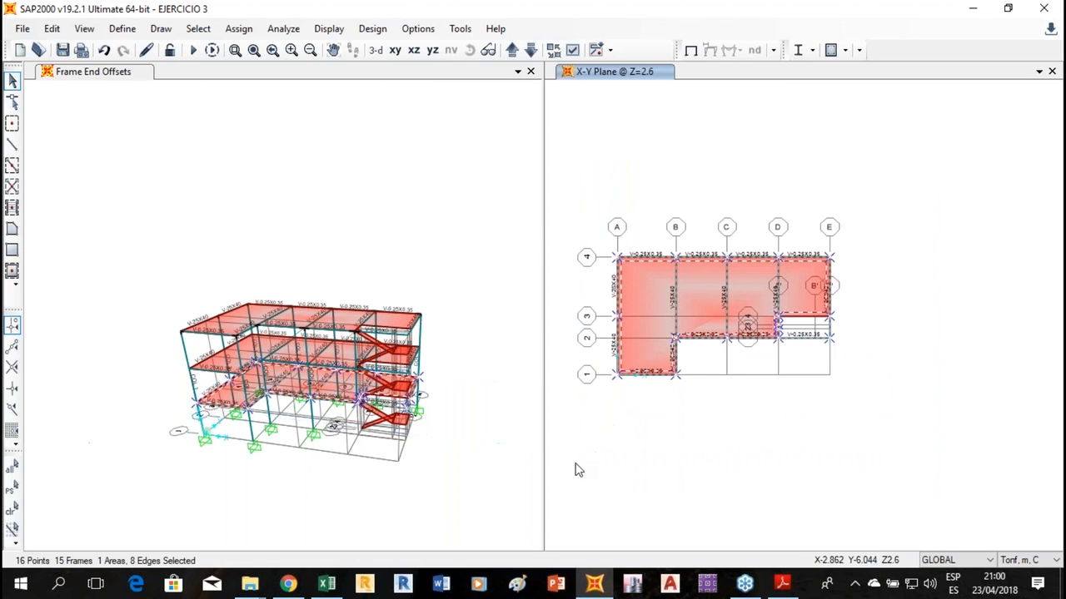
click(238, 29)
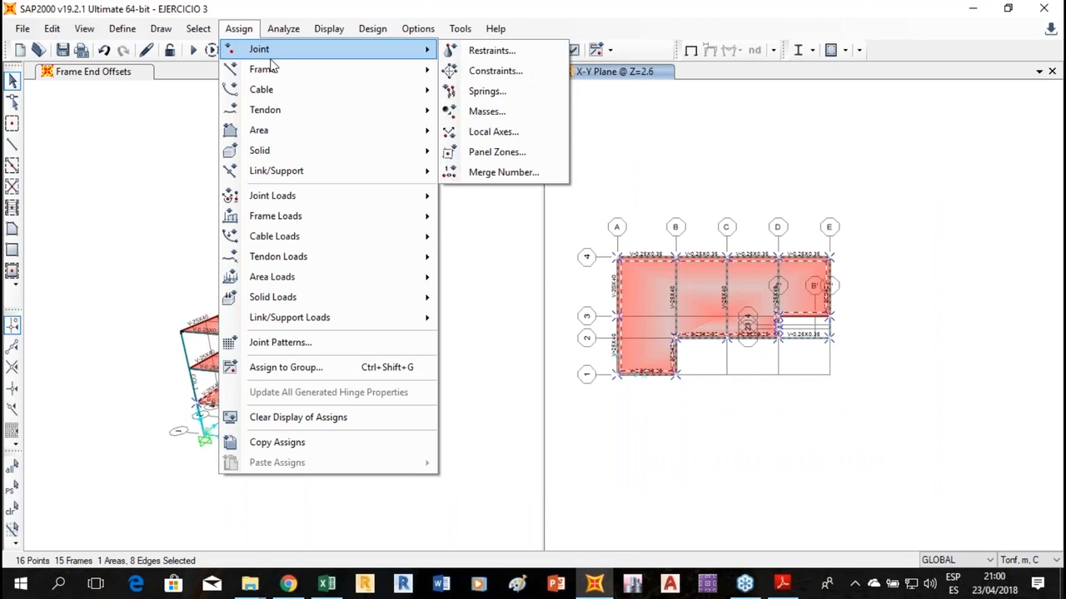
mouse_move(275, 67)
mouse_move(397, 73)
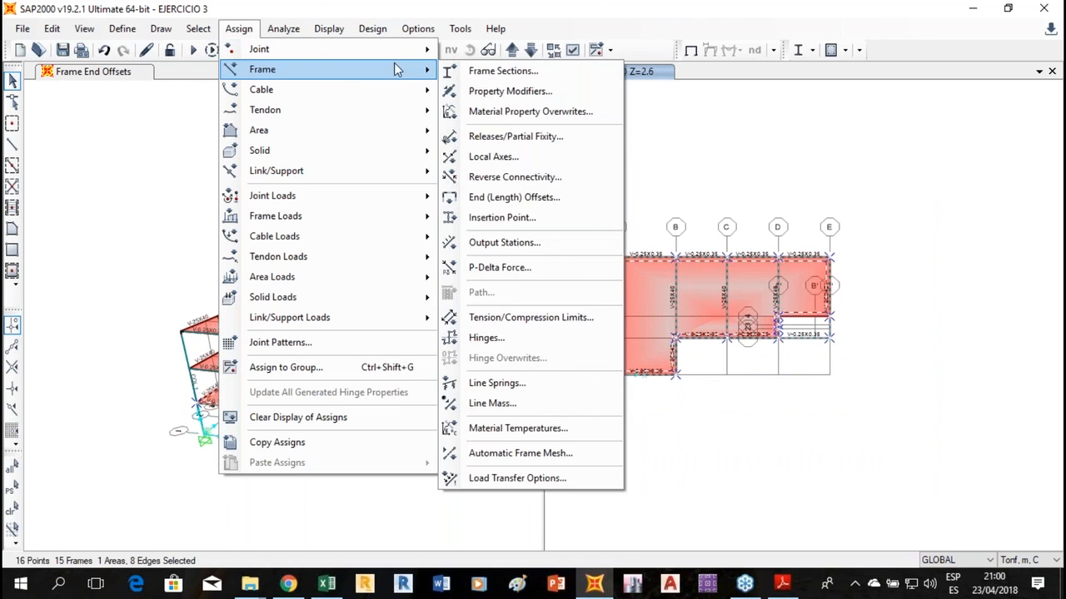
mouse_move(392, 50)
click(488, 72)
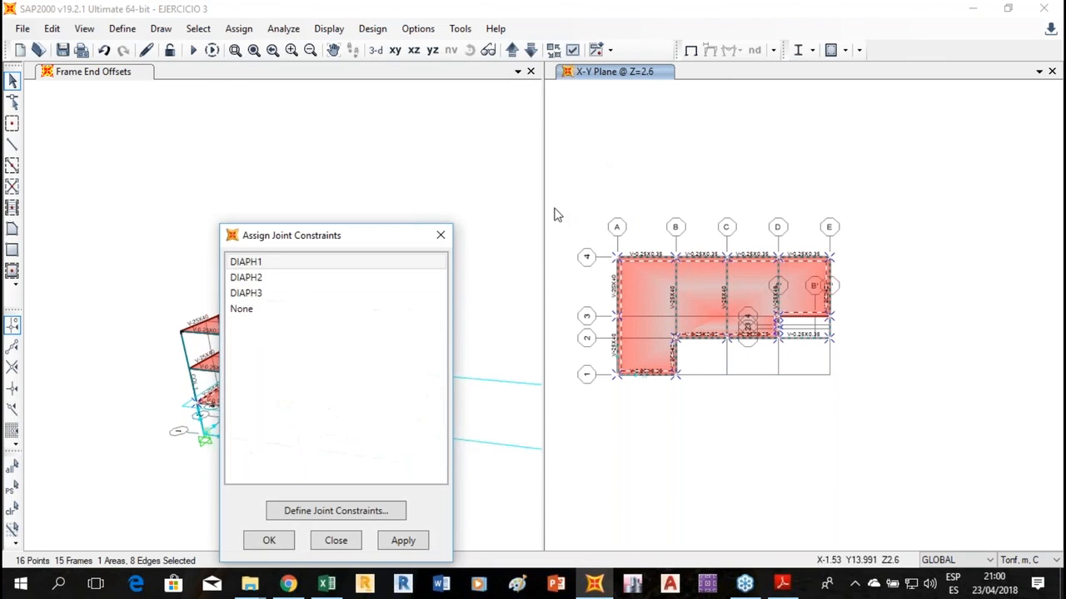
click(244, 263)
drag(275, 242, 124, 115)
click(252, 411)
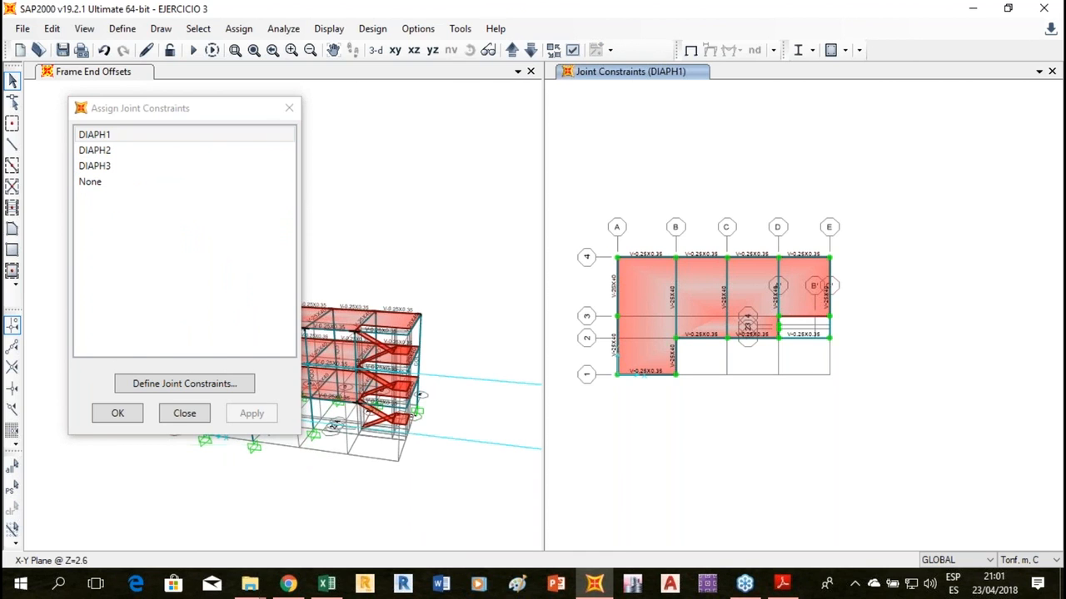
Select the entire floor in the X-Y plan at Z=5.2 and assign the joint constraint DIAPH2 to its joints.
click(512, 50)
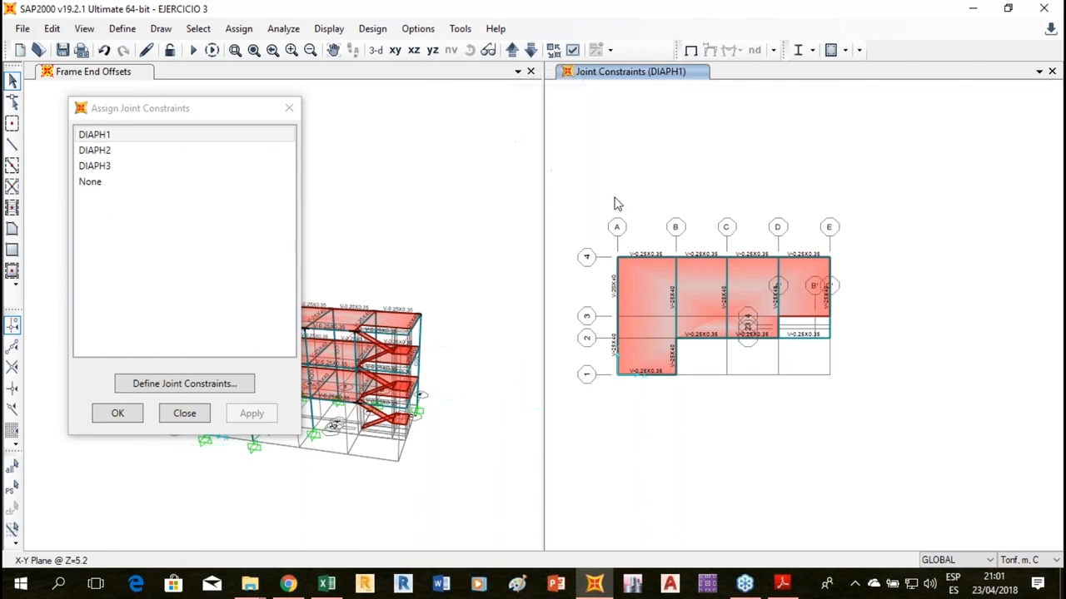
drag(897, 162, 544, 476)
drag(926, 189, 608, 463)
click(136, 155)
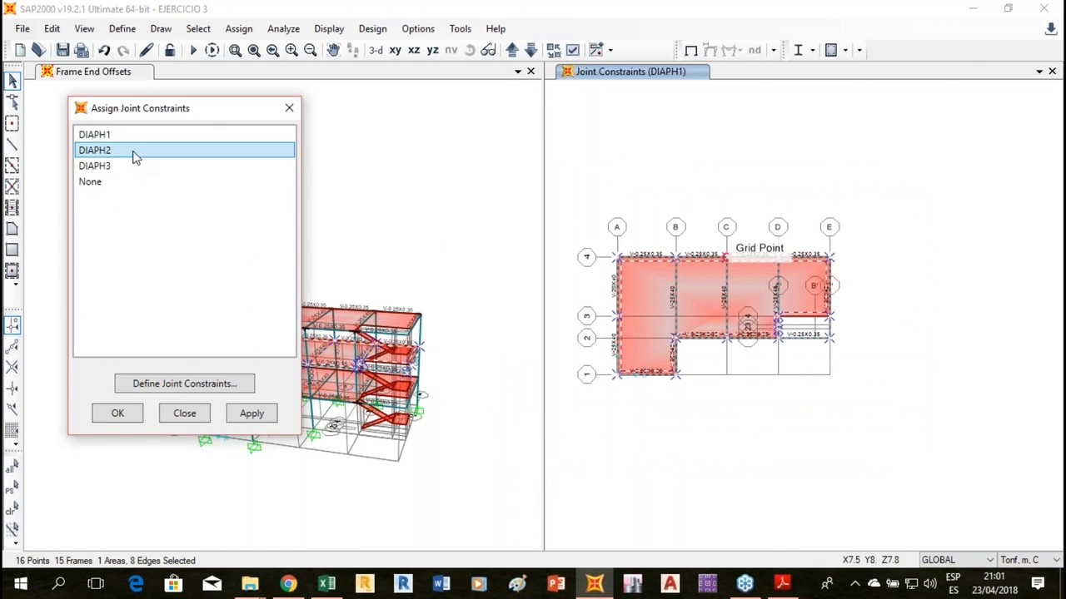
click(247, 413)
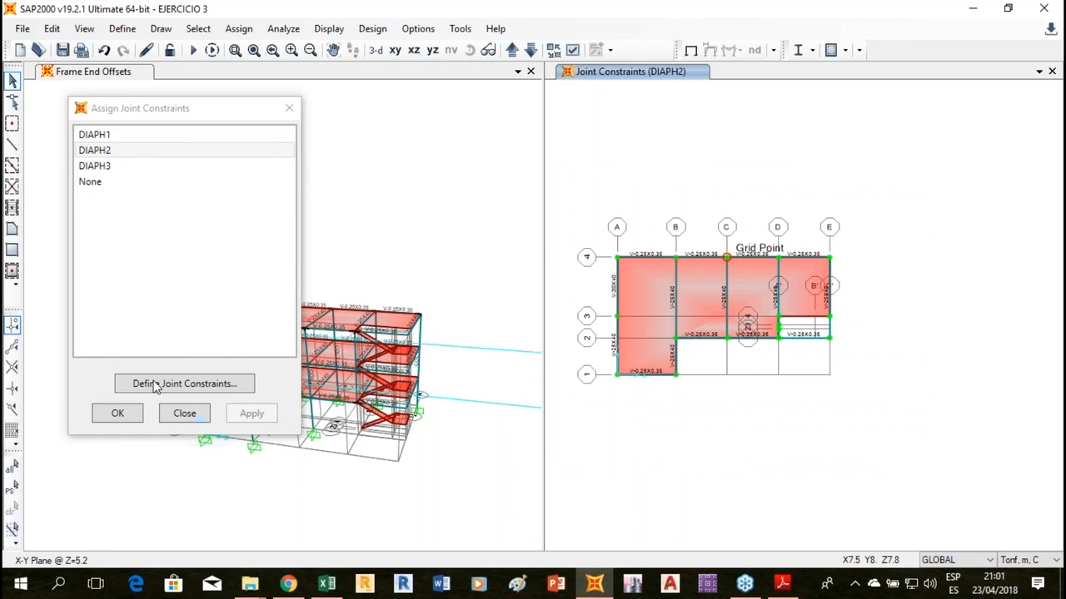
Assign the joint constraint DIAPH3 to all joints of the floor in the X-Y plan at Z=7.8 and save the model.
click(488, 50)
drag(845, 182, 608, 432)
drag(979, 148, 510, 523)
click(100, 170)
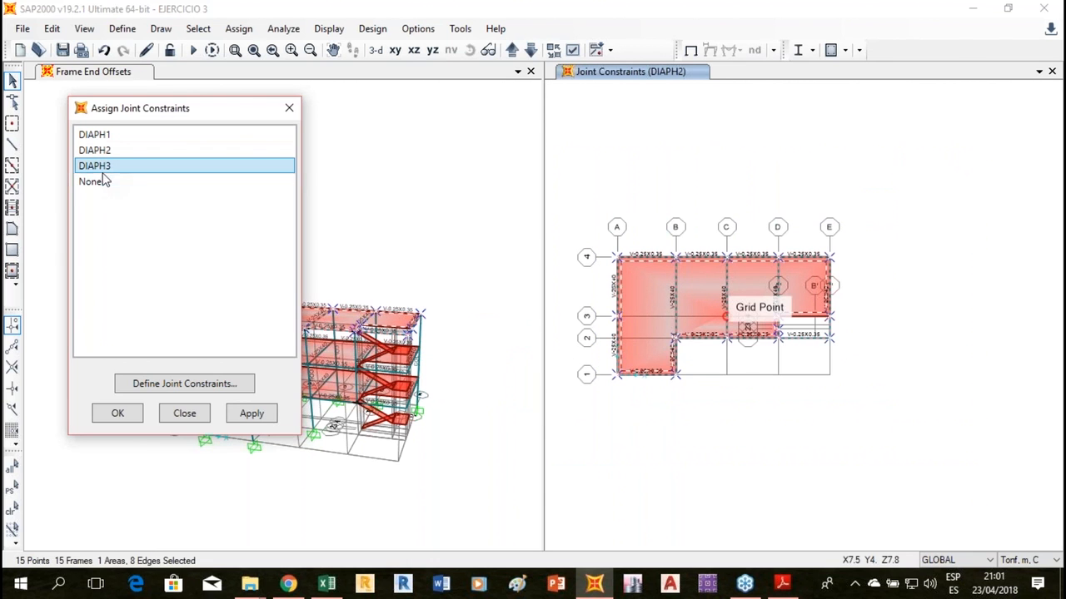
click(251, 414)
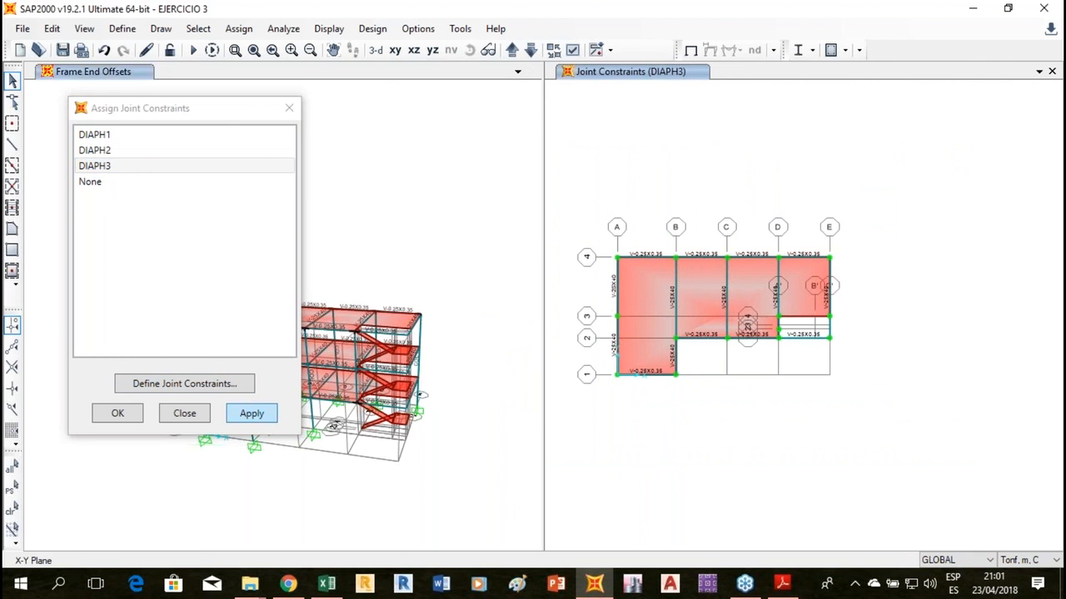
click(121, 414)
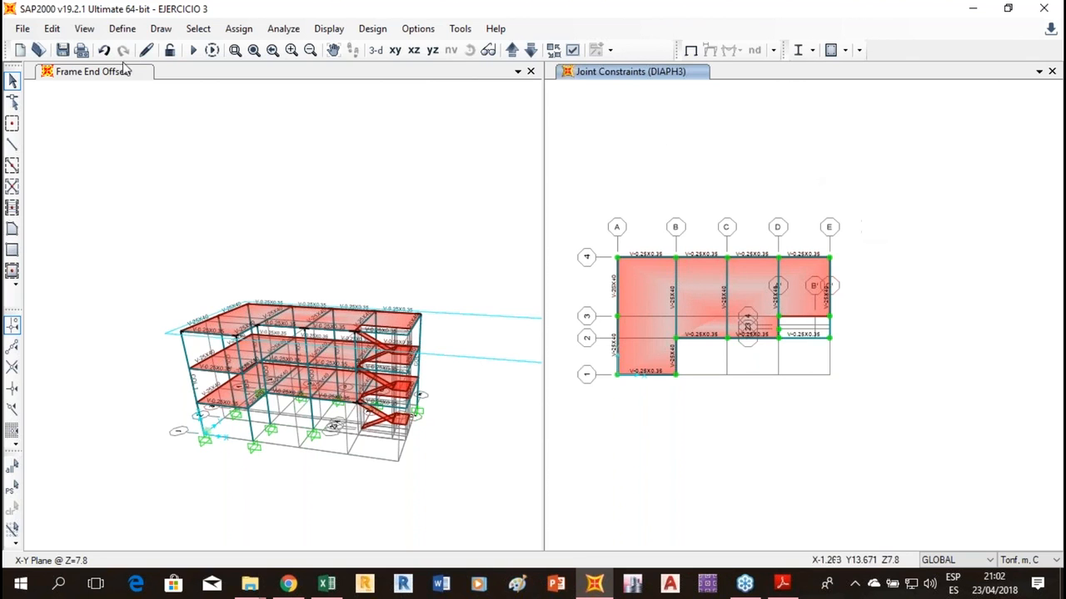
click(63, 49)
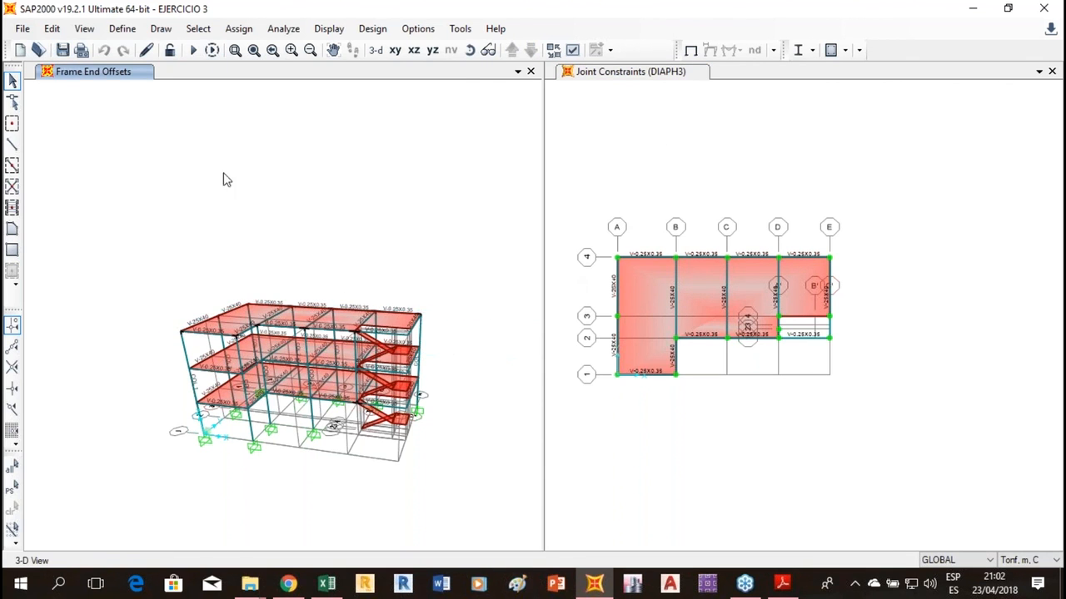
Try adding a group with the default name, enabling Auto Seismic Force Output and Auto Wind Force Output among its uses.
click(117, 30)
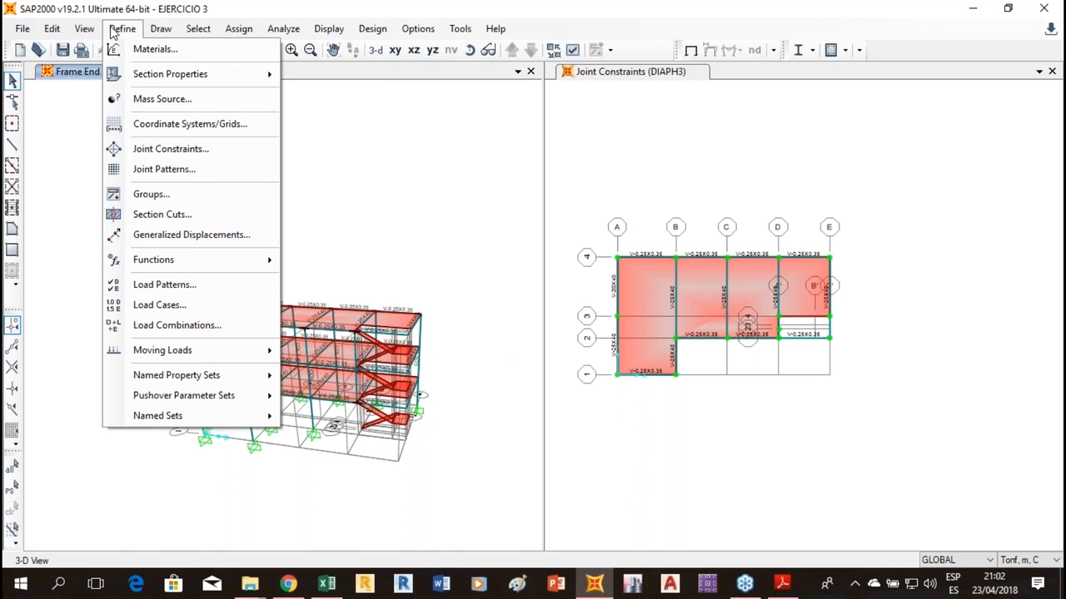
click(195, 202)
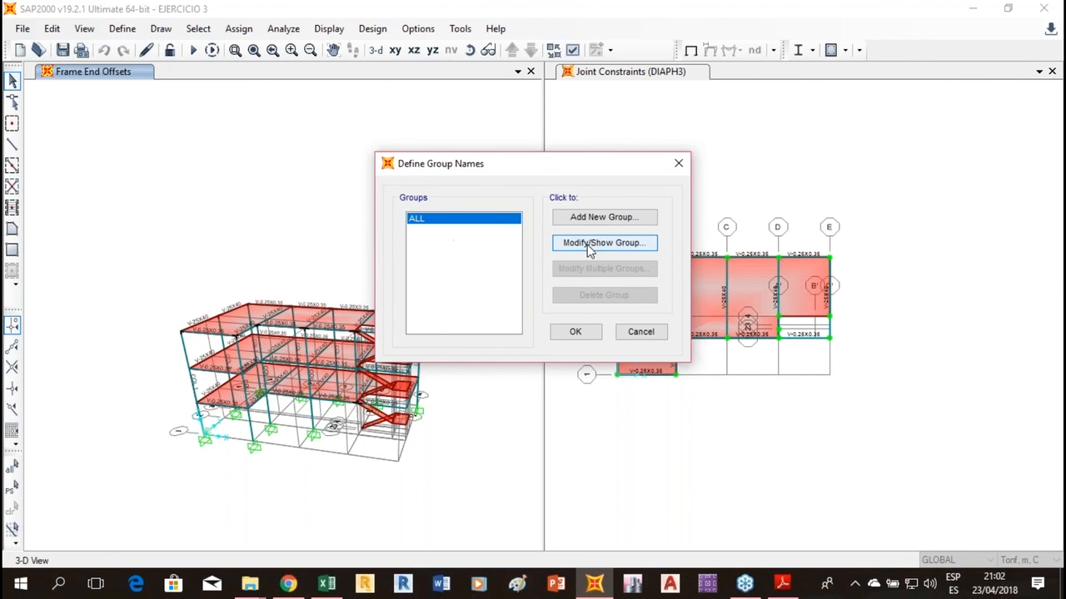
click(603, 218)
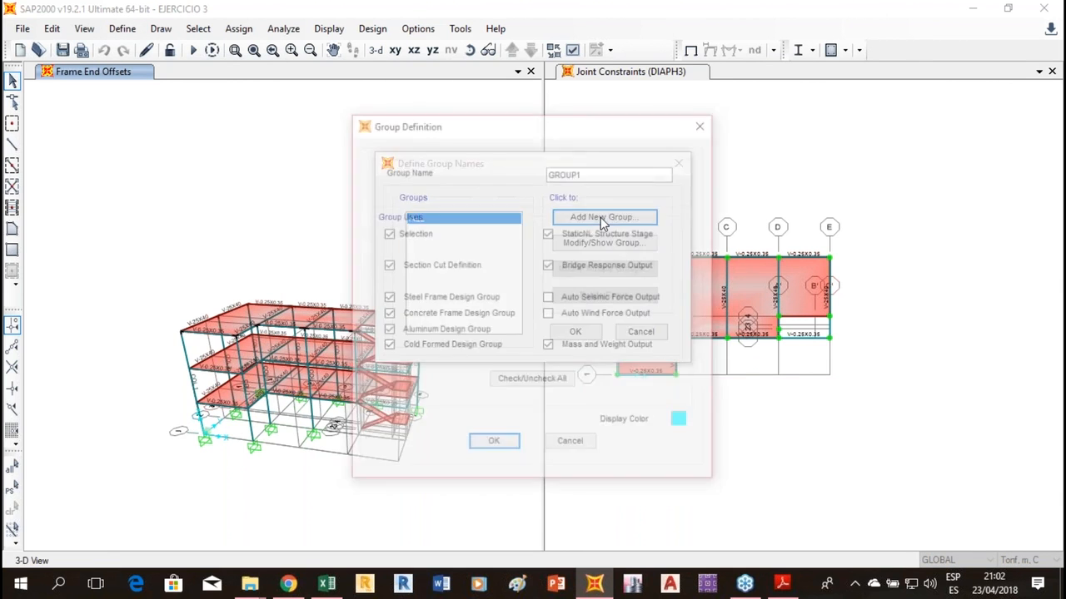
click(548, 298)
click(549, 314)
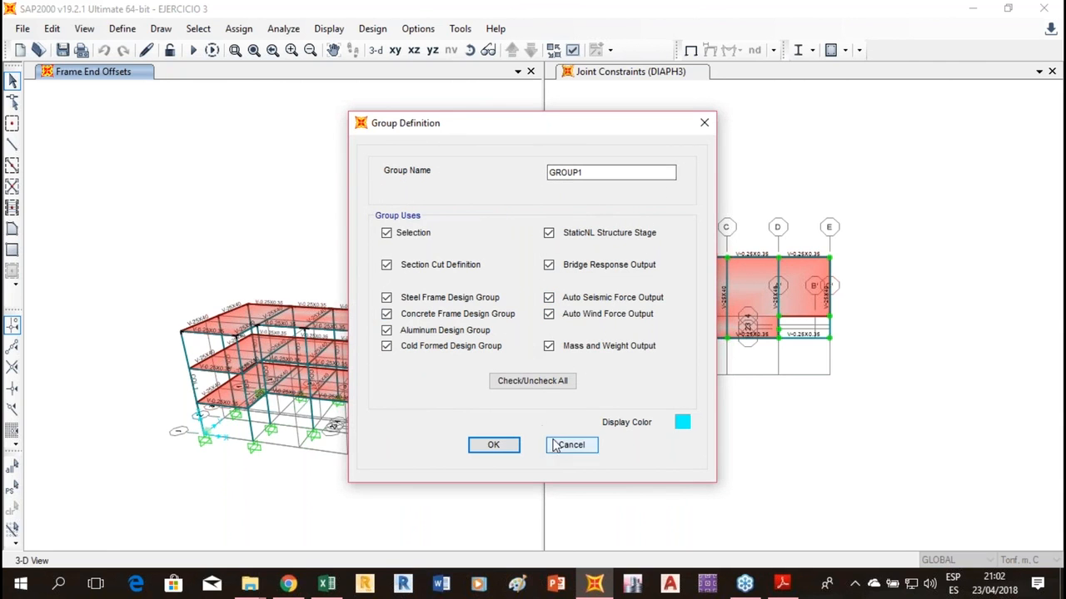
click(488, 448)
Try adding two more groups with the default names and settings, and close the group definitions without accepting them.
click(566, 220)
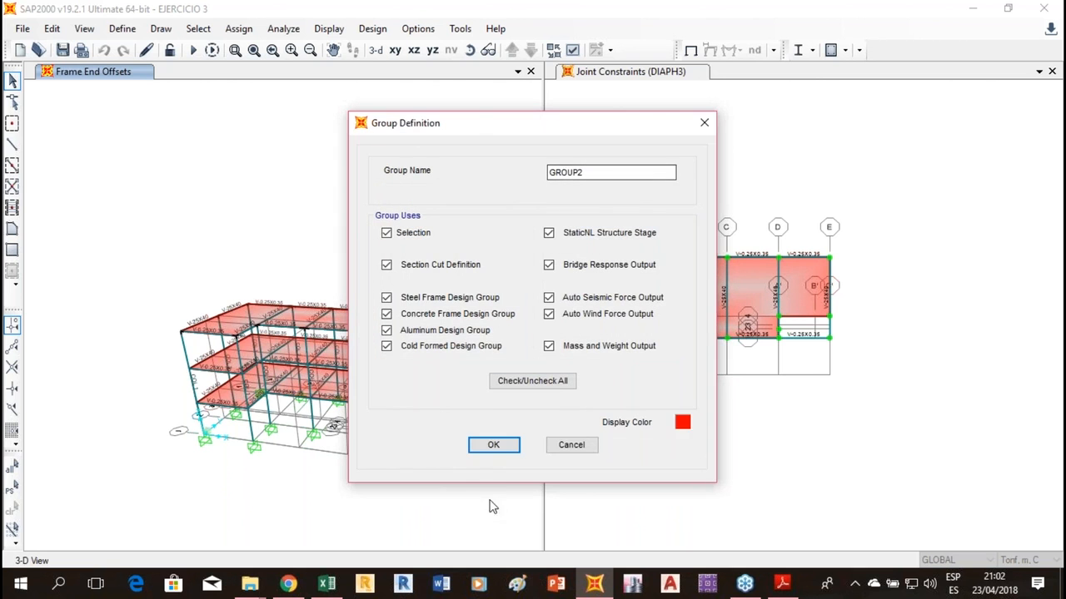
click(496, 444)
click(590, 222)
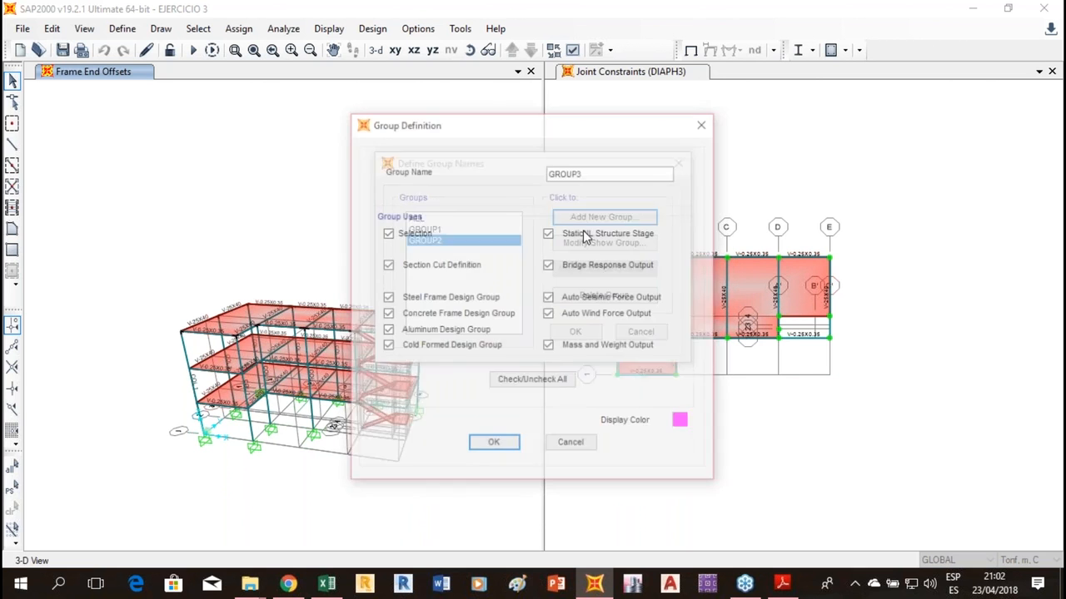
click(492, 446)
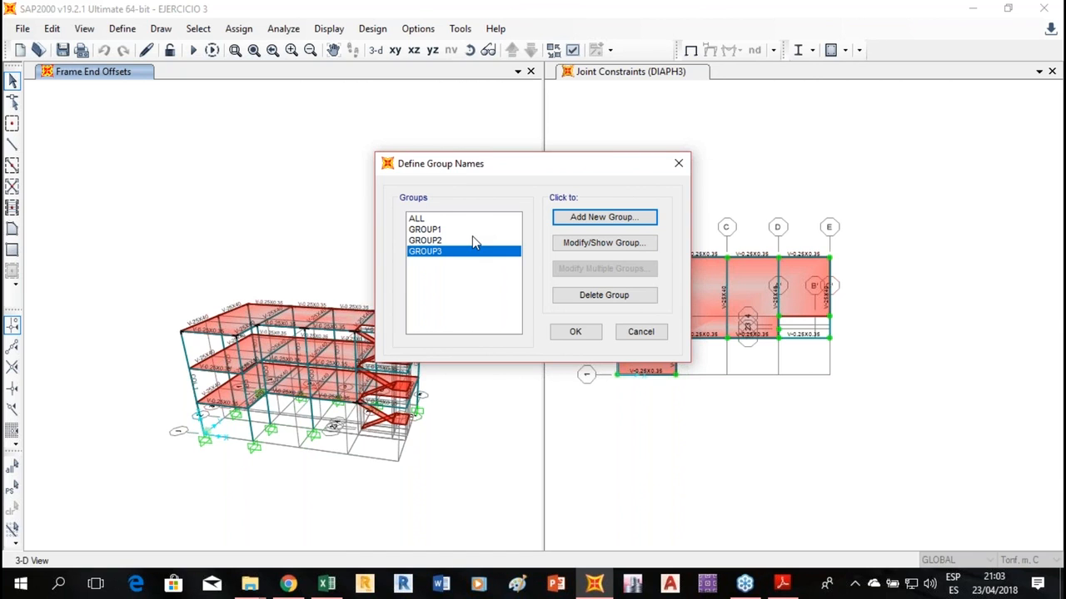
click(1051, 407)
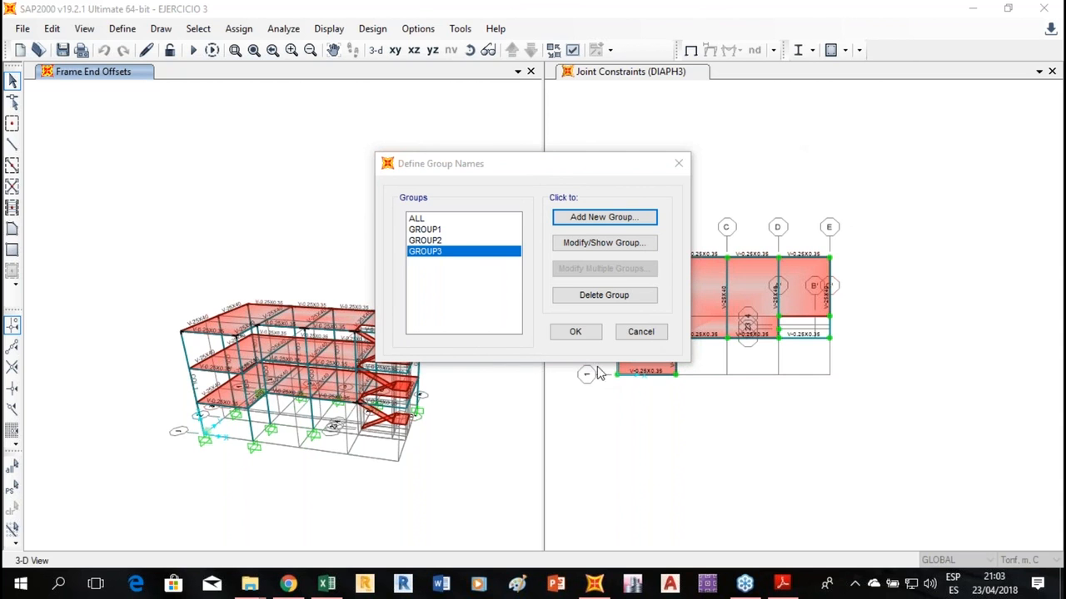
click(678, 164)
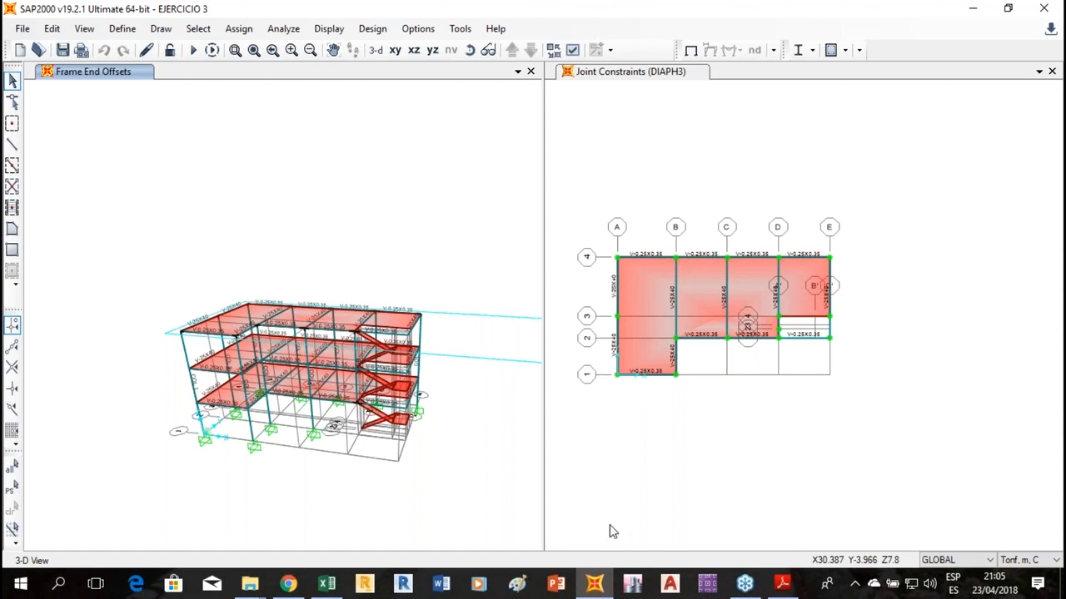
Switch to ProyNormaE030DSismorresistente.pdf in Adobe Reader and examine section 4.3, Estimación del Peso.
click(783, 583)
scroll(428, 464, down, 10)
scroll(425, 316, down, 10)
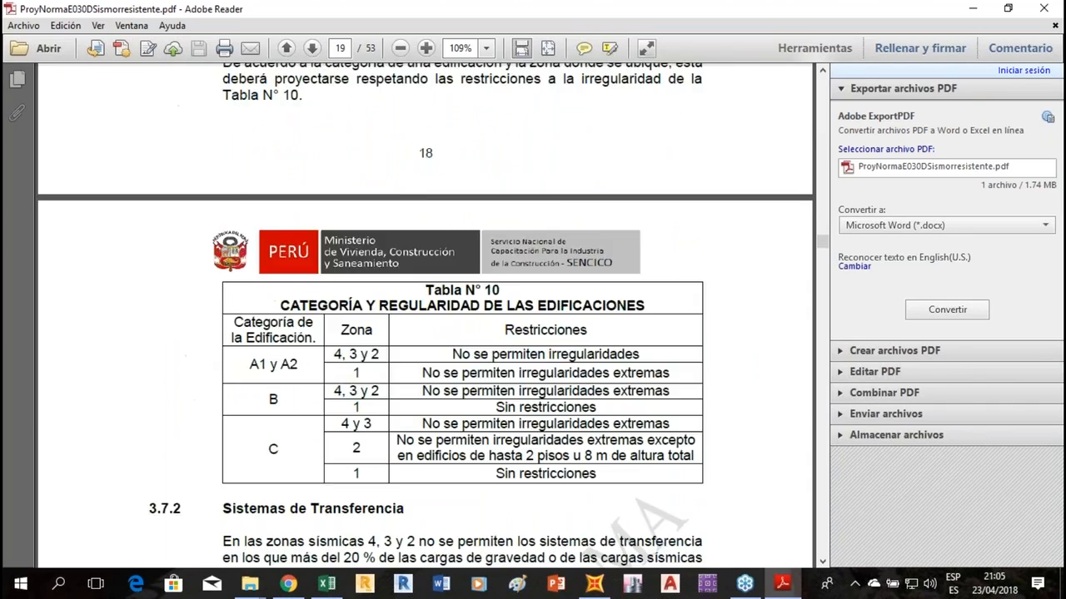
scroll(425, 317, down, 12)
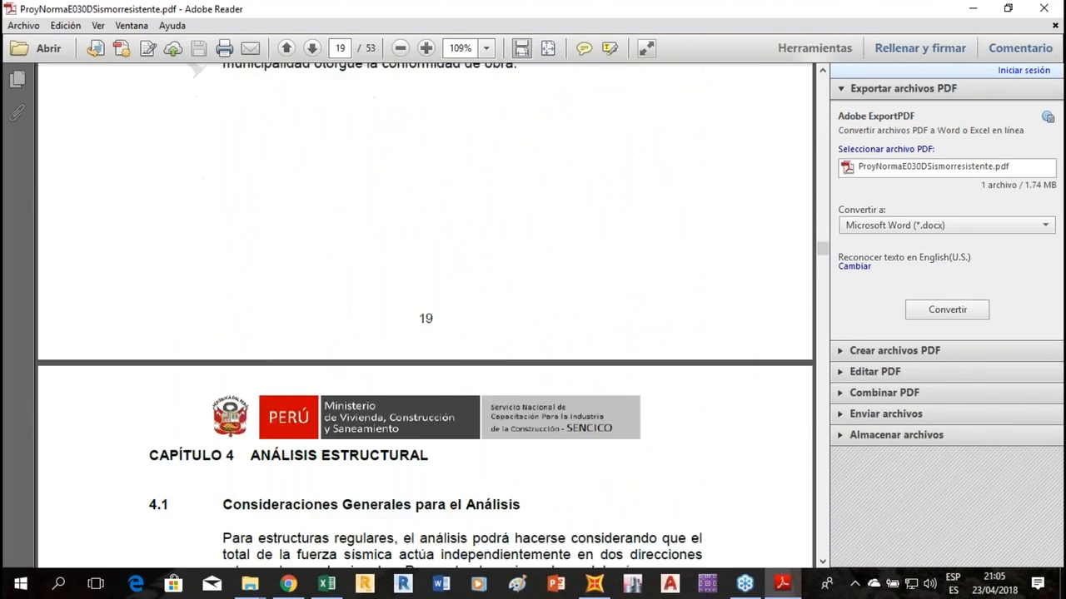
scroll(523, 503, down, 6)
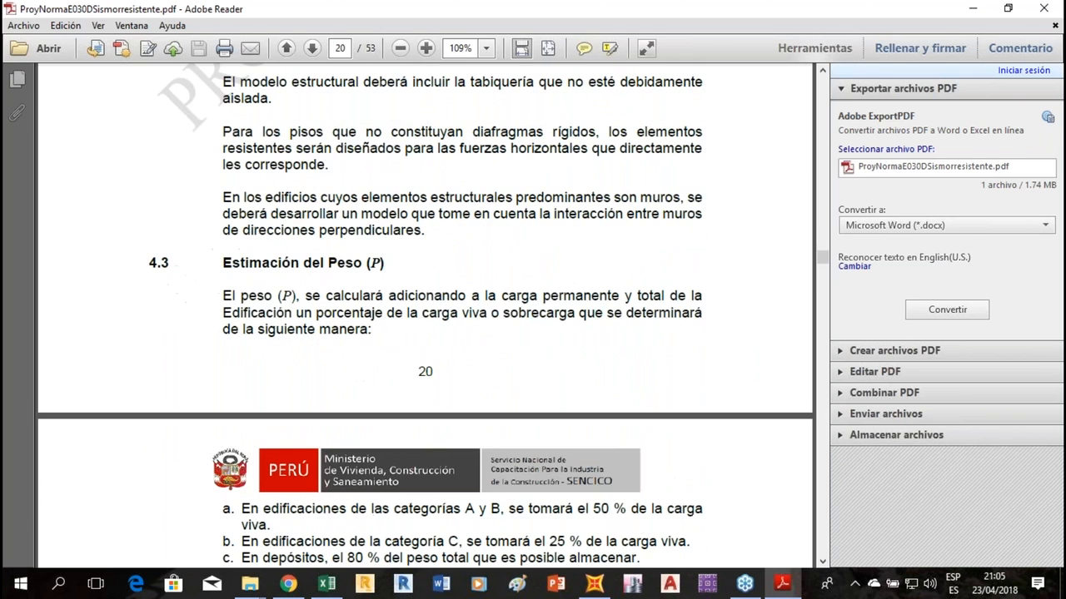
Switch back to SAP2000 and rename the DEAD load pattern as PESO PROPIO.
click(594, 585)
click(125, 28)
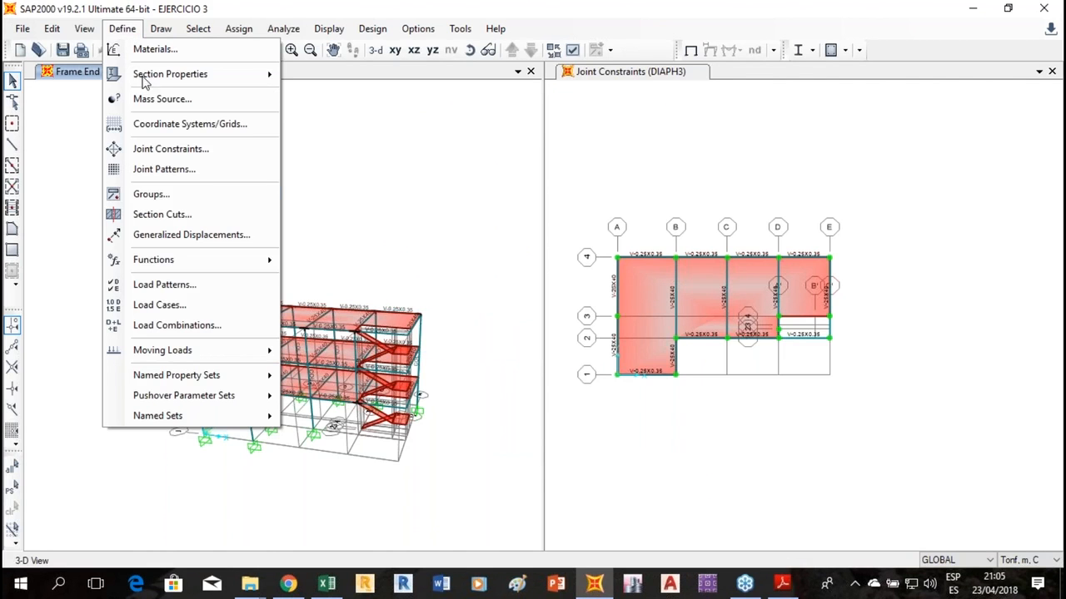
click(184, 284)
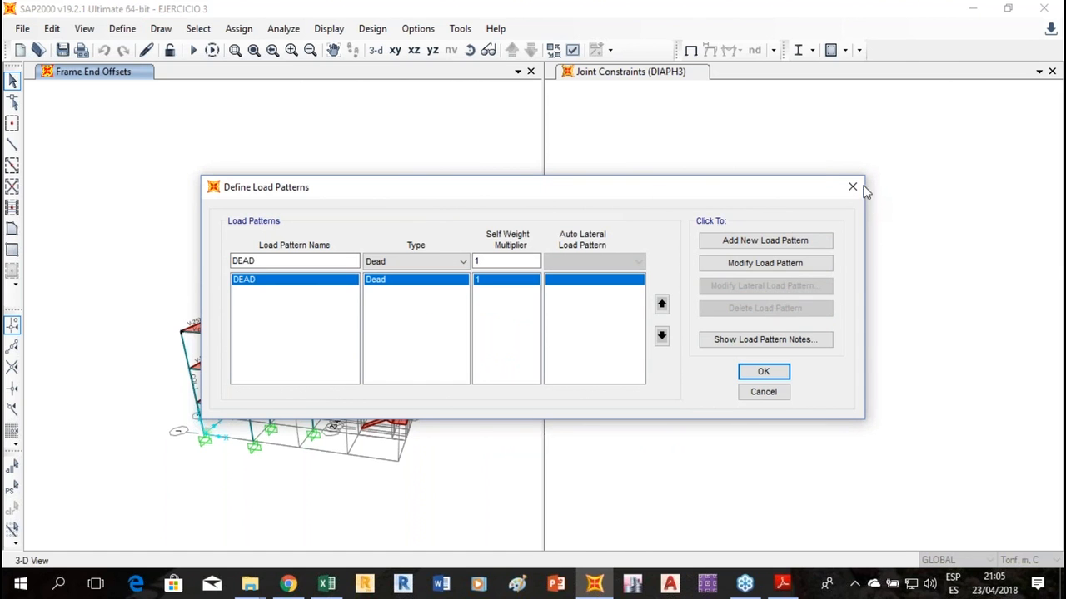
drag(345, 264, 90, 287)
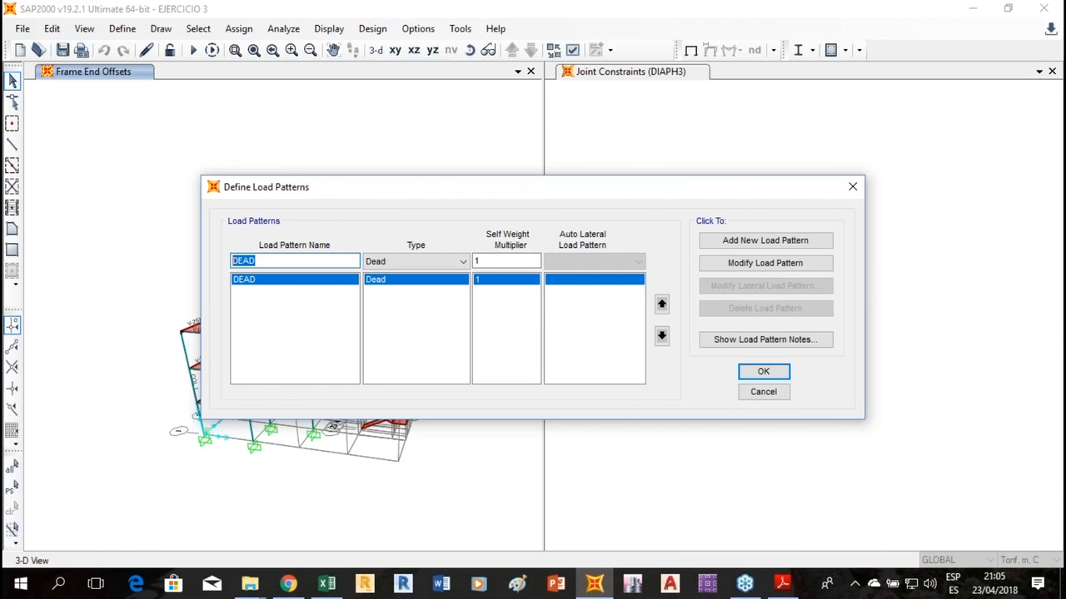
text(peso)
key(BackSpace)
key(BackSpace)
key(BackSpace)
key(BackSpace)
text(PESO PROPIO)
click(791, 265)
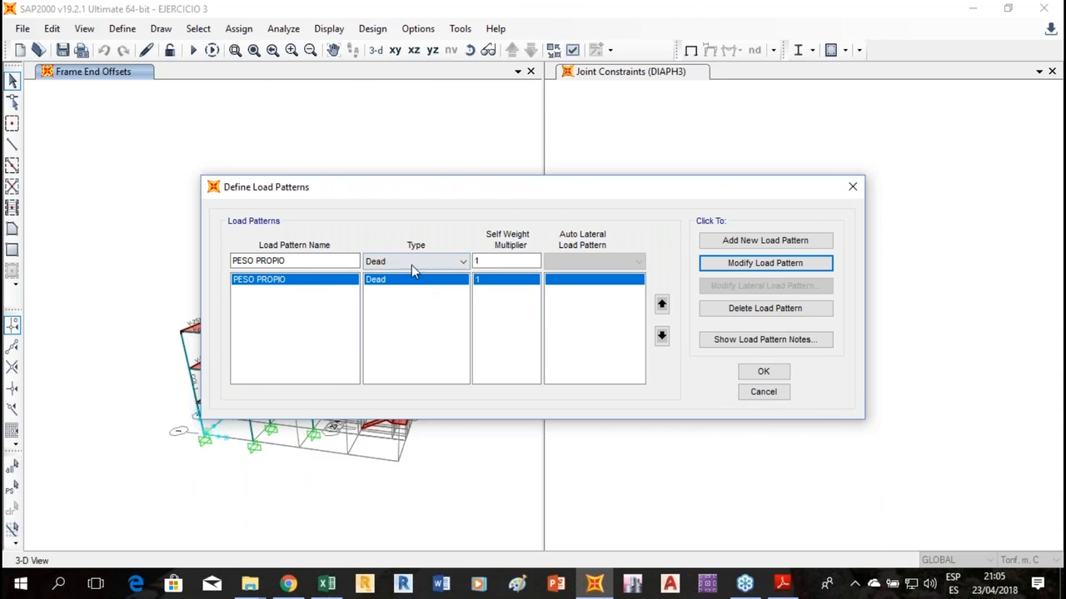
Add a load pattern named CARGA MUERTA of type Super Dead with self weight multiplier 0.
drag(321, 264, 212, 264)
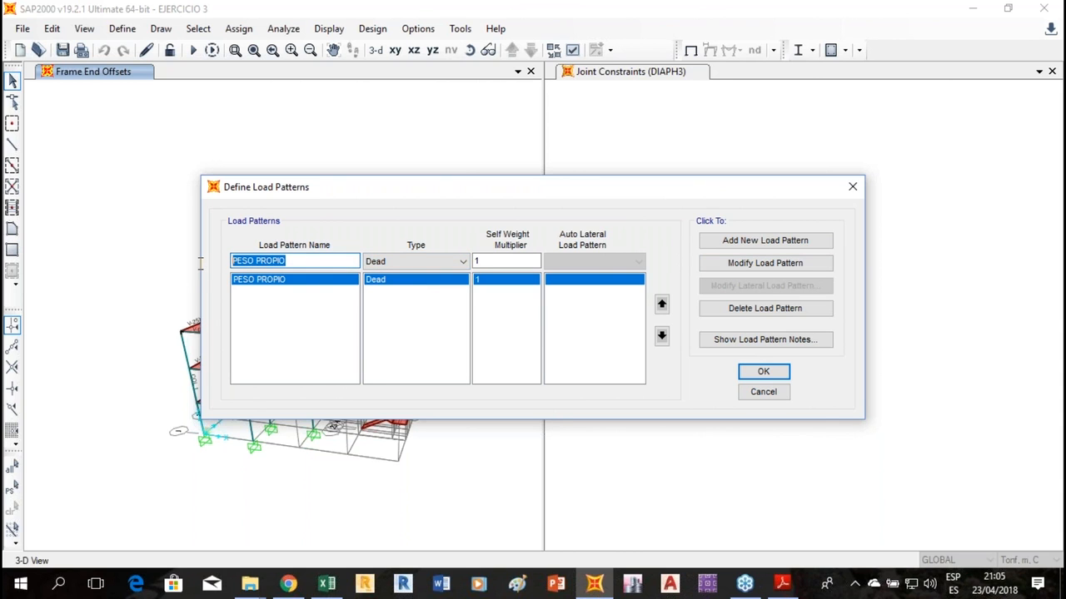
text(CARGA MUERTA)
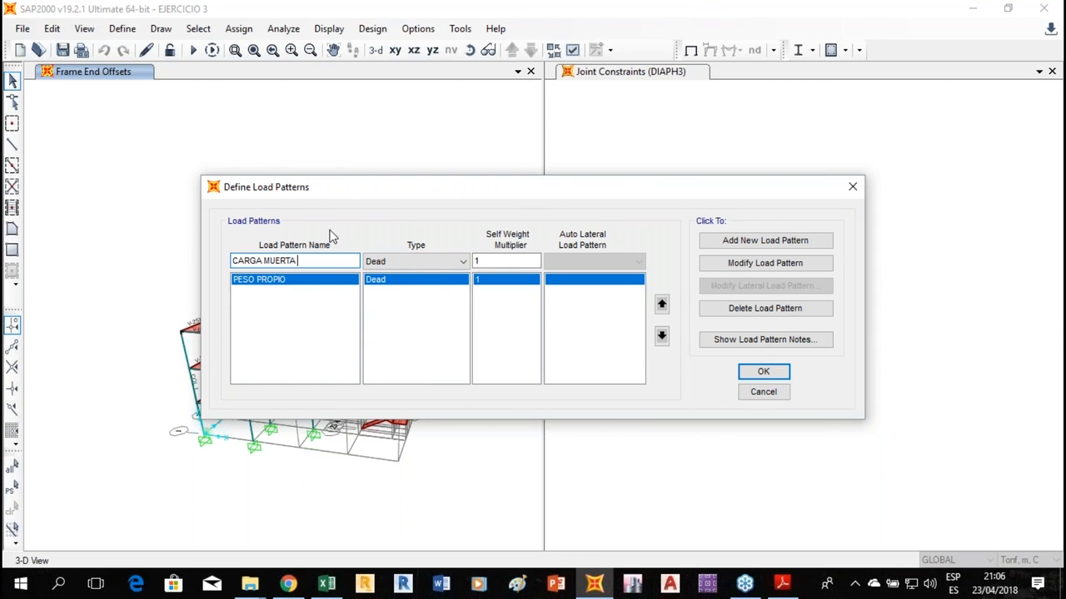
click(401, 266)
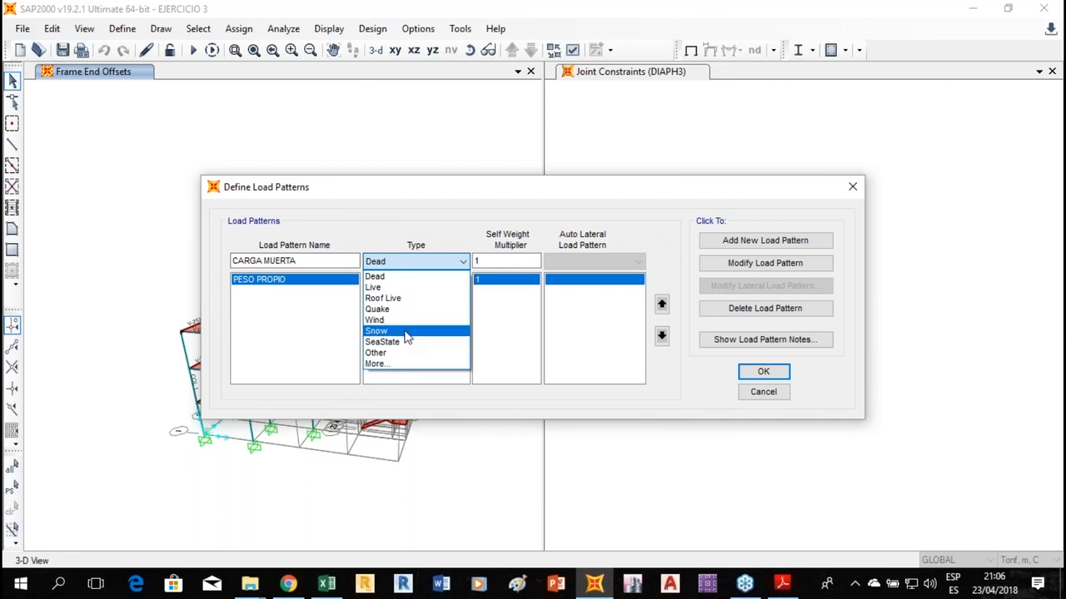
click(381, 364)
click(431, 266)
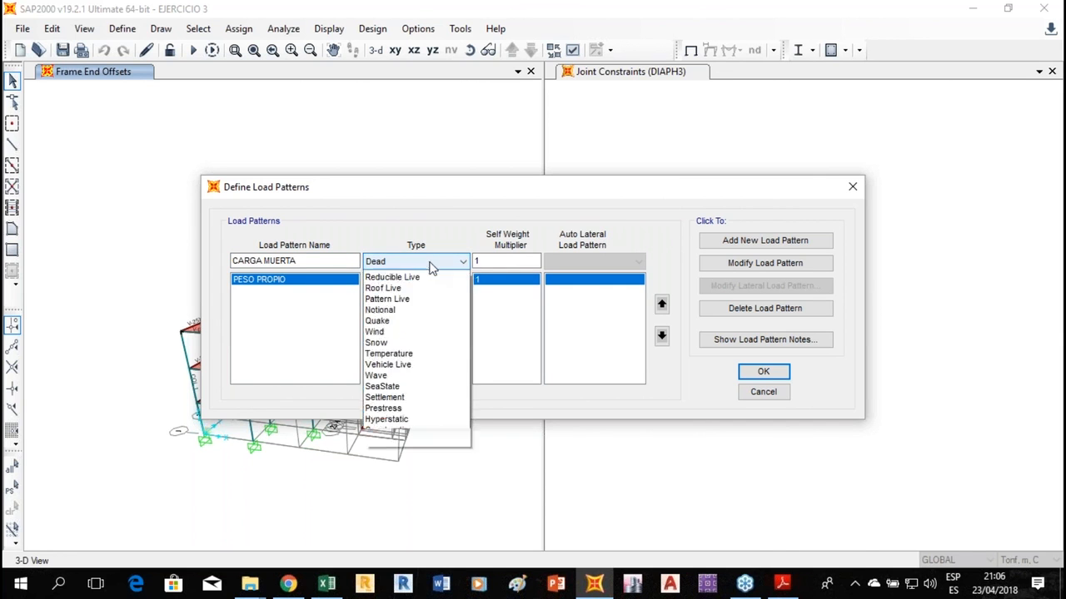
click(419, 288)
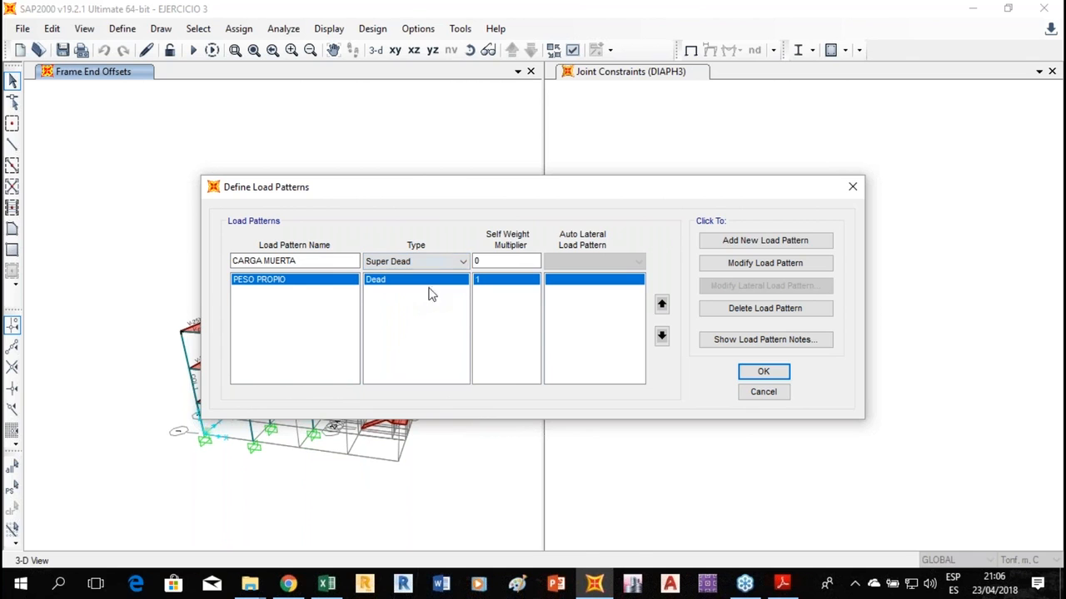
click(823, 240)
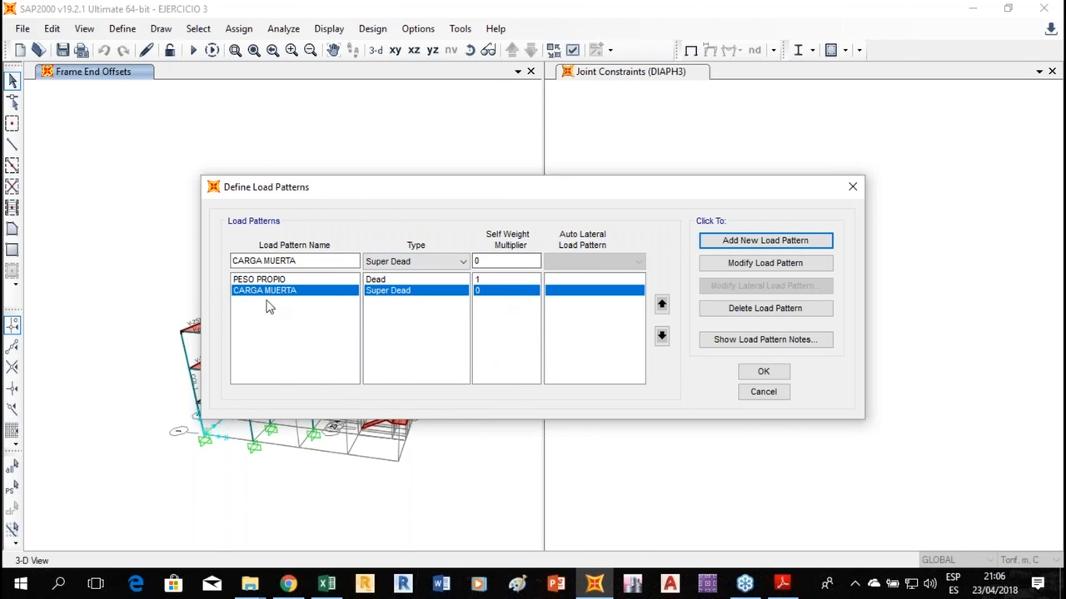
Add a load pattern named CARGA VIVA of type Live with self weight multiplier 0.
click(342, 264)
drag(342, 264, 266, 256)
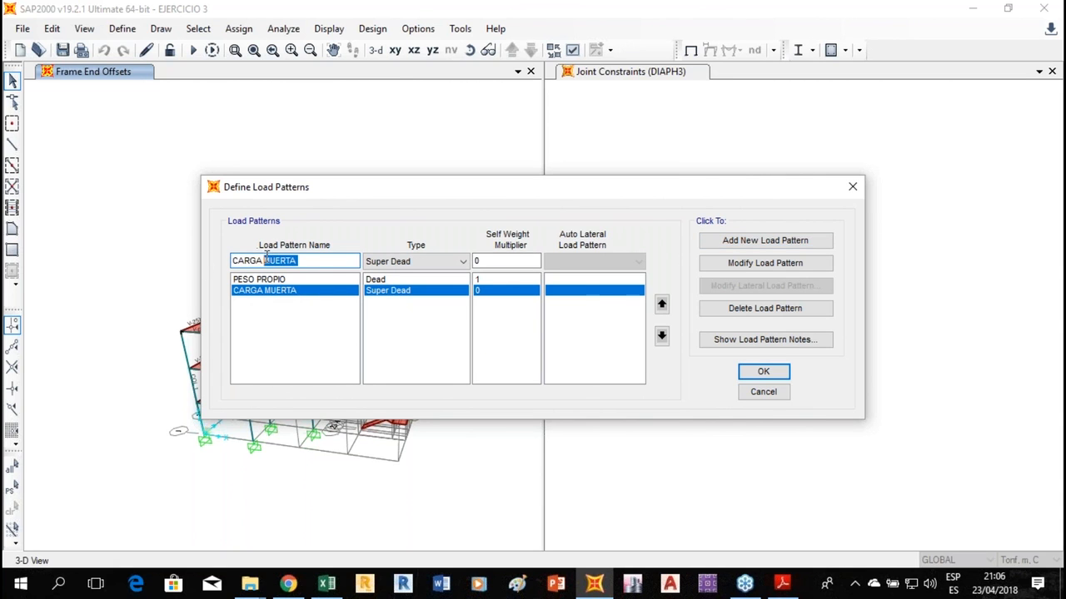
key(Left)
text(VIVA)
key(End)
key(BackSpace)
key(BackSpace)
key(BackSpace)
key(BackSpace)
key(BackSpace)
key(BackSpace)
click(419, 271)
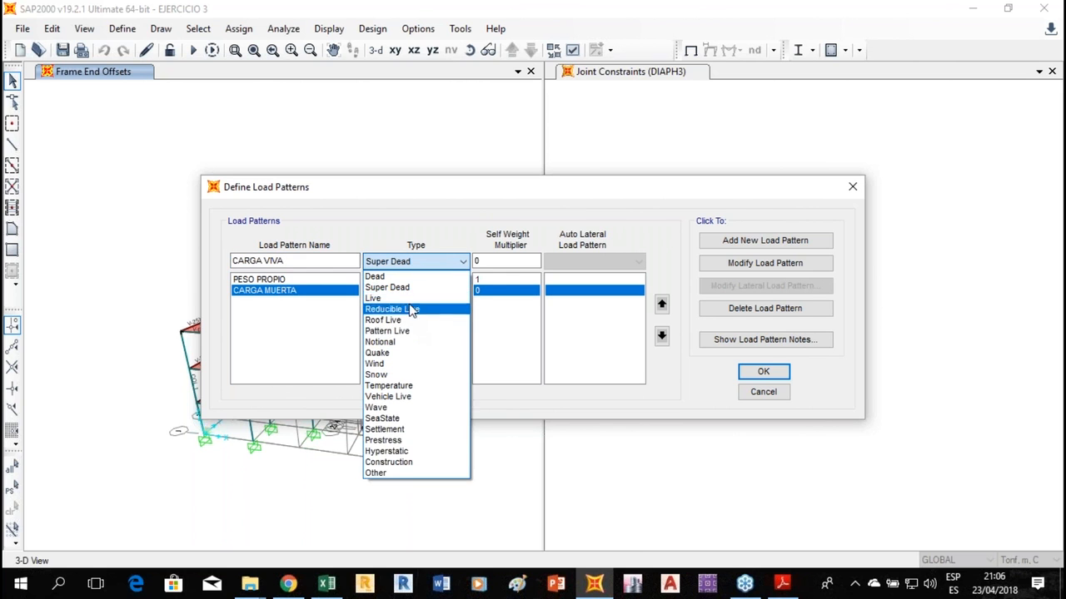
click(407, 299)
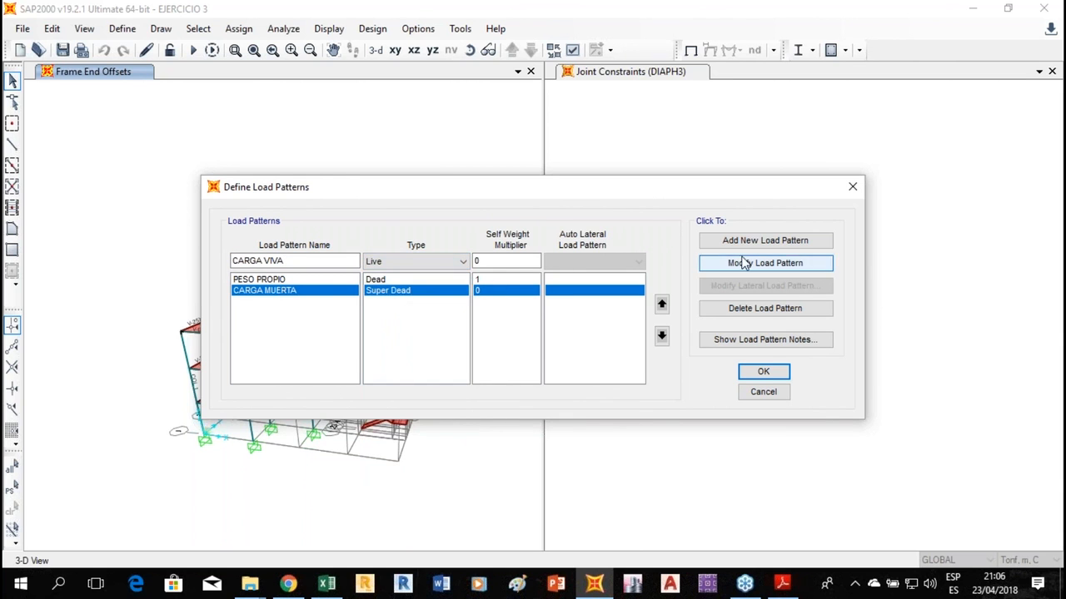
click(792, 240)
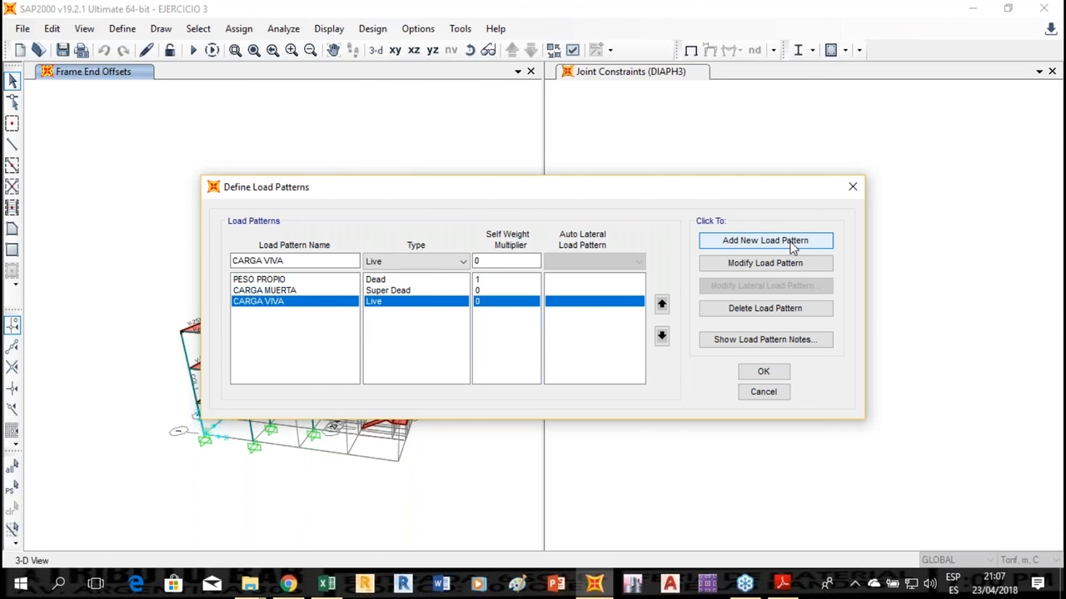
Add a load pattern named CARGA TECHO of type Roof Live with self weight multiplier 0.
click(350, 260)
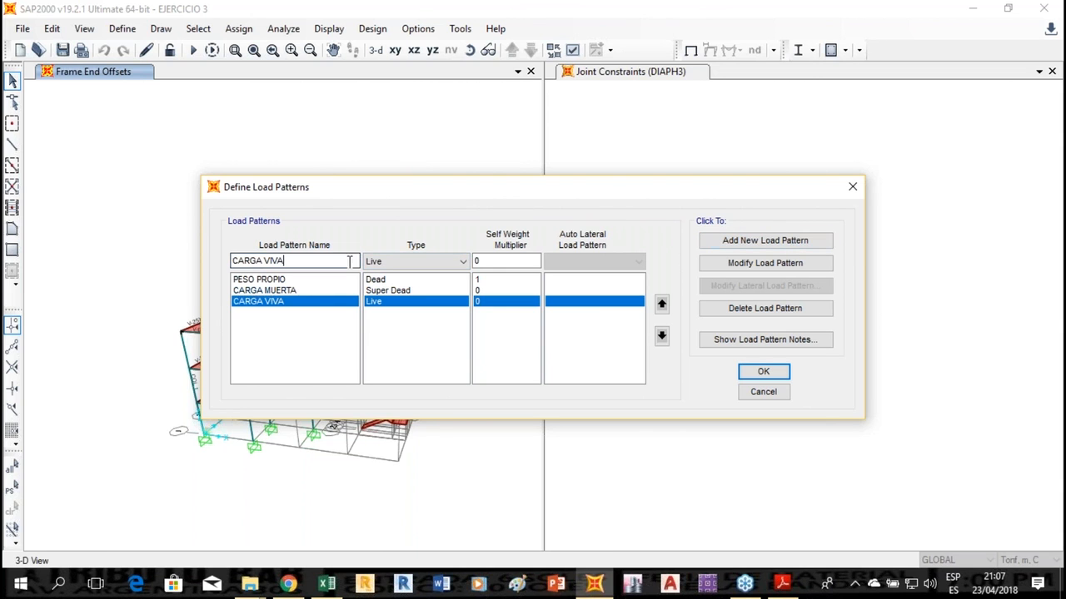
drag(287, 260, 265, 261)
text(T)
text(O)
click(389, 262)
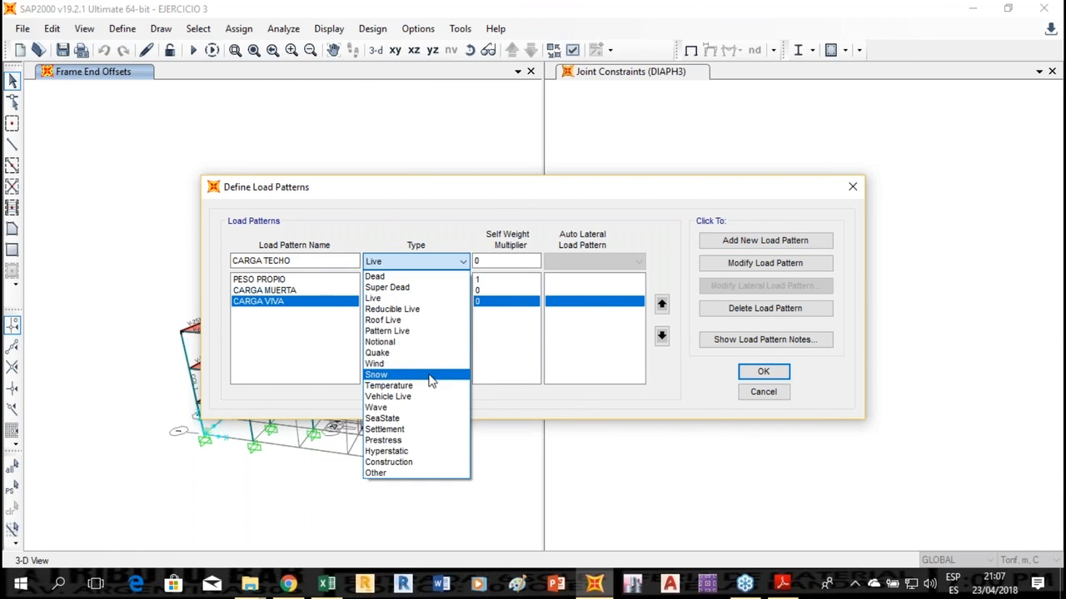
click(421, 320)
click(744, 243)
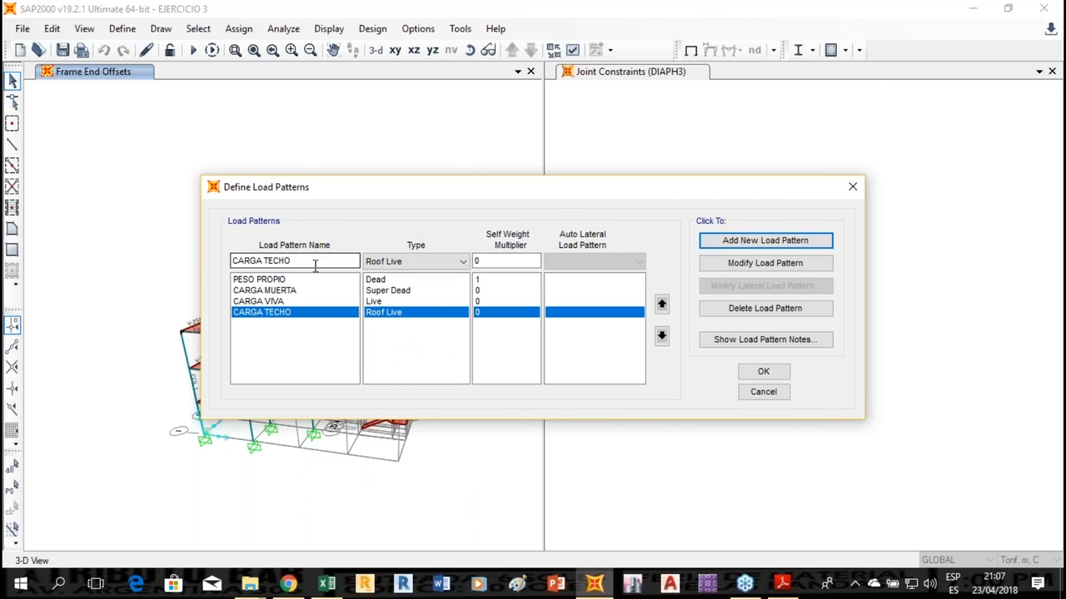
Add a load pattern named SISMOESTATICOX of type Quake with self weight multiplier 0 and the User Coefficient auto lateral load pattern.
drag(316, 260, 156, 267)
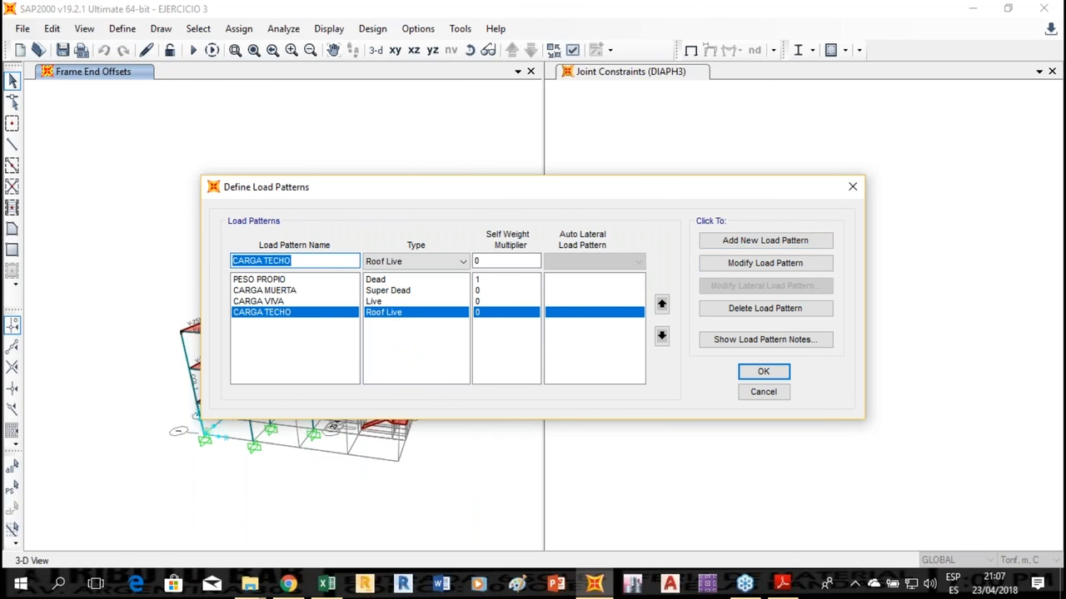
text(SISMOE)
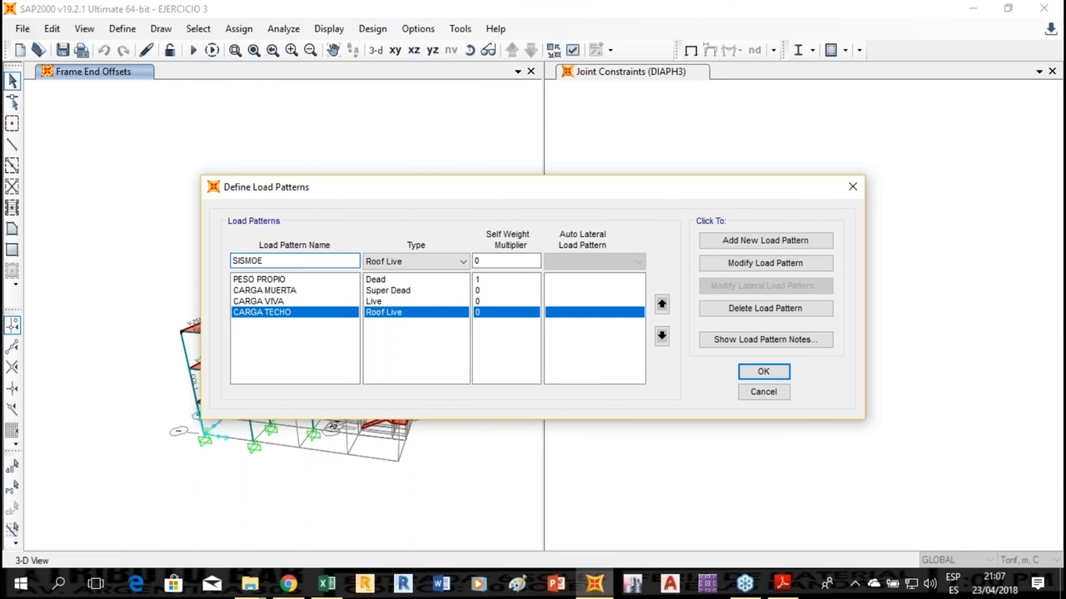
text(STATICOX)
click(458, 261)
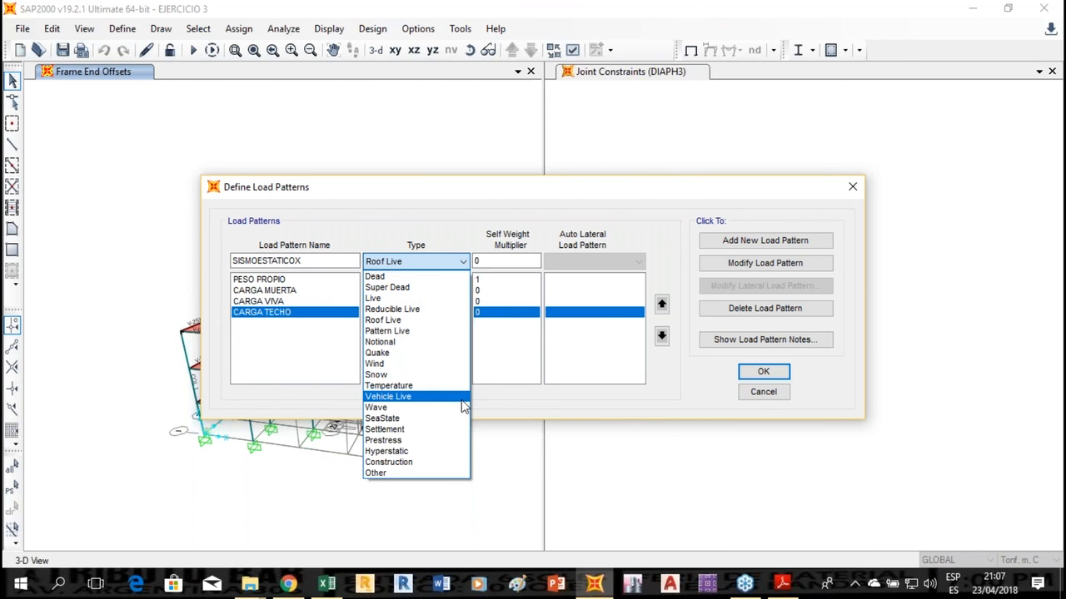
click(437, 353)
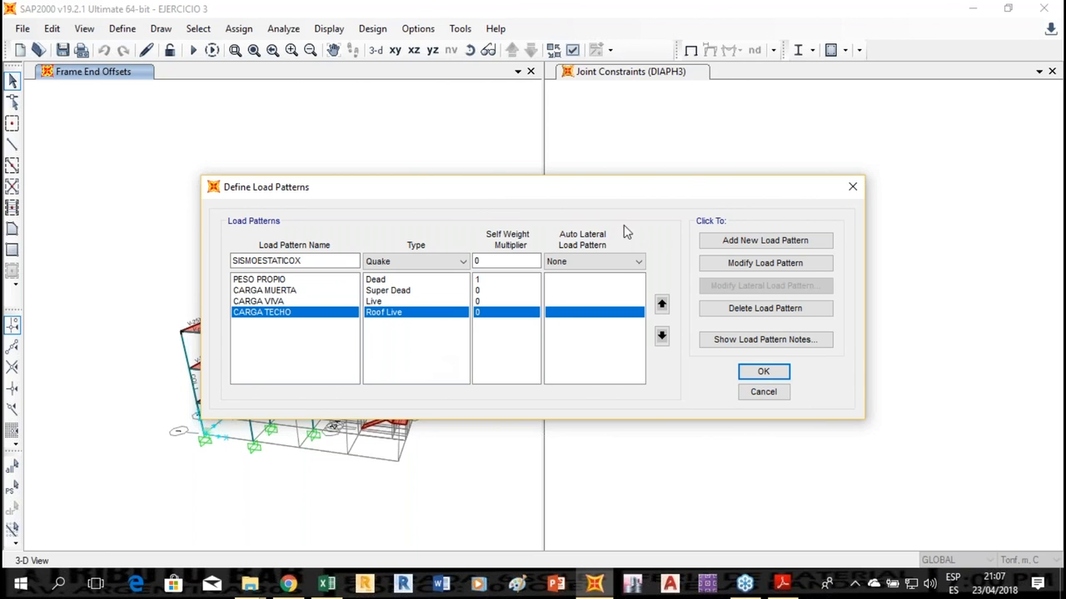
click(622, 262)
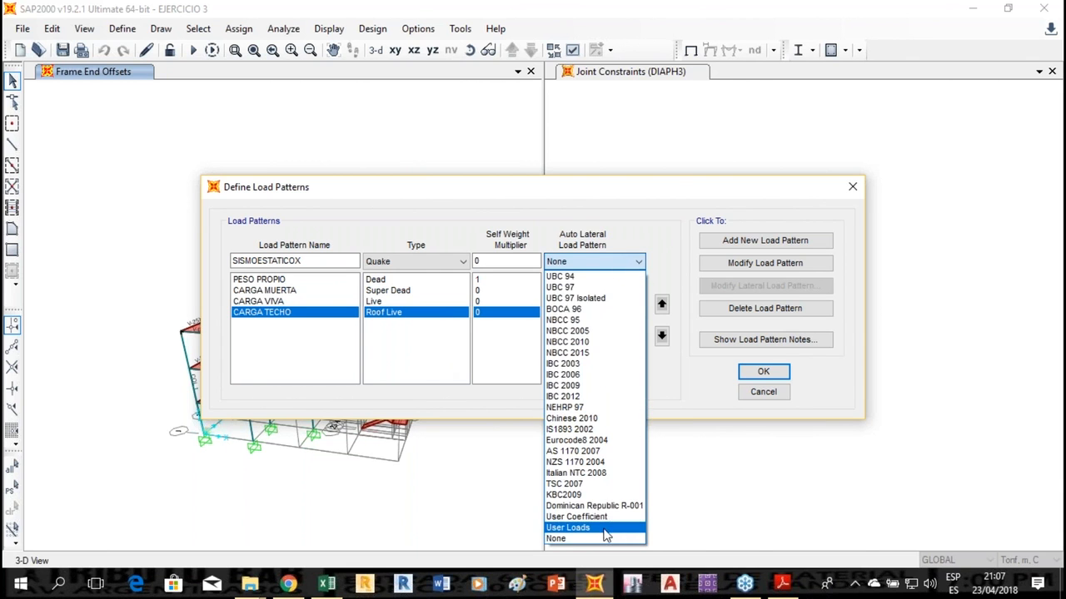
click(605, 518)
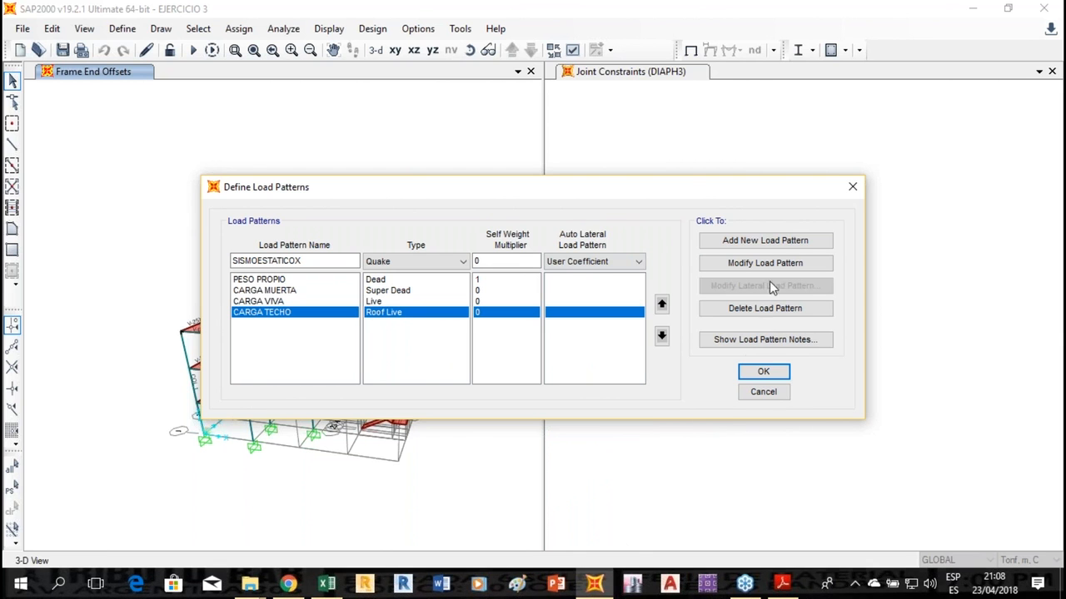
click(780, 247)
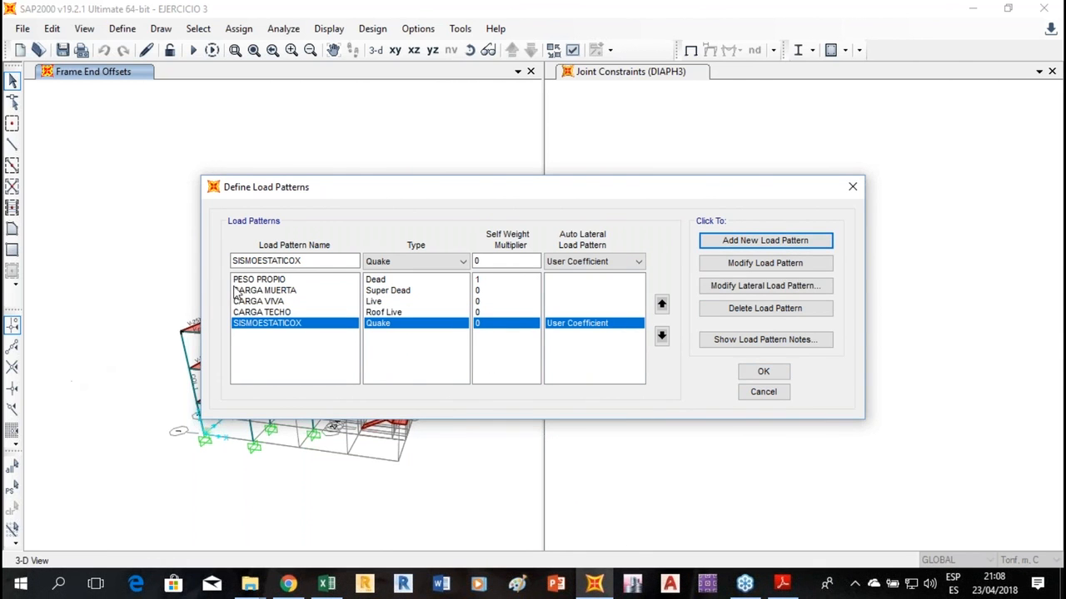
Add a load pattern named SISMOESTATICOY of type Quake with self weight multiplier 0 and the User Coefficient auto lateral load pattern.
click(300, 261)
drag(301, 260, 295, 261)
text(Y)
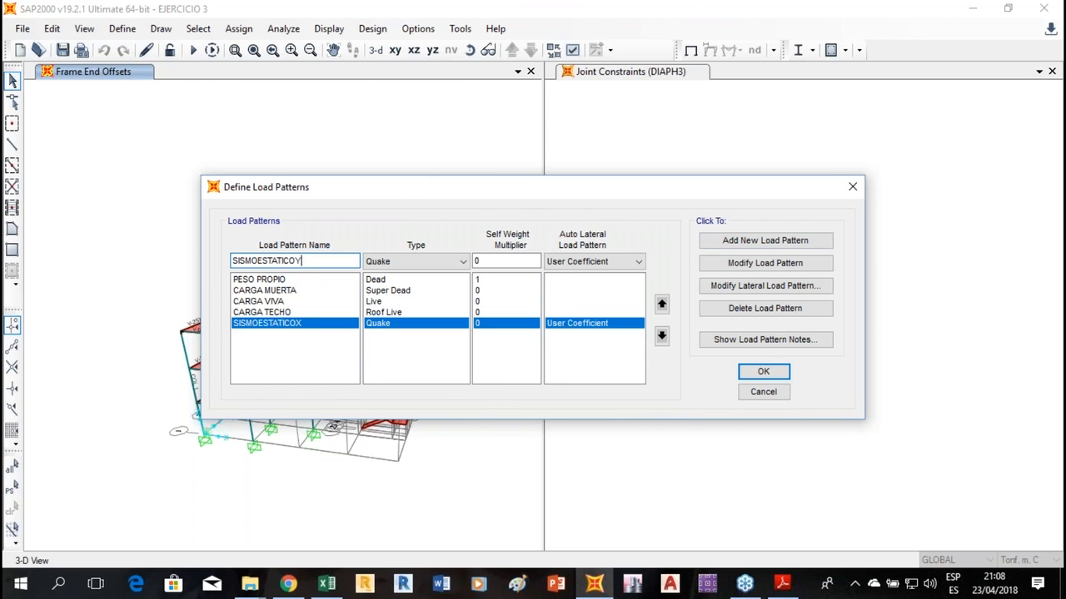
click(806, 248)
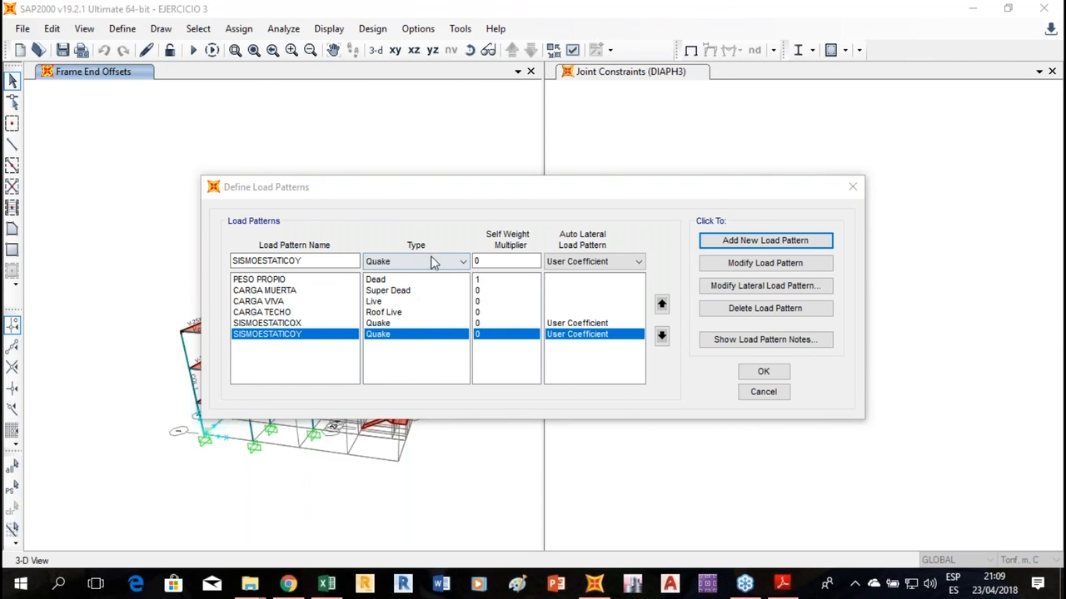
Examine the type and self weight multiplier of the PESO PROPIO and CARGA MUERTA load patterns, and dismiss the advertising notification.
click(284, 279)
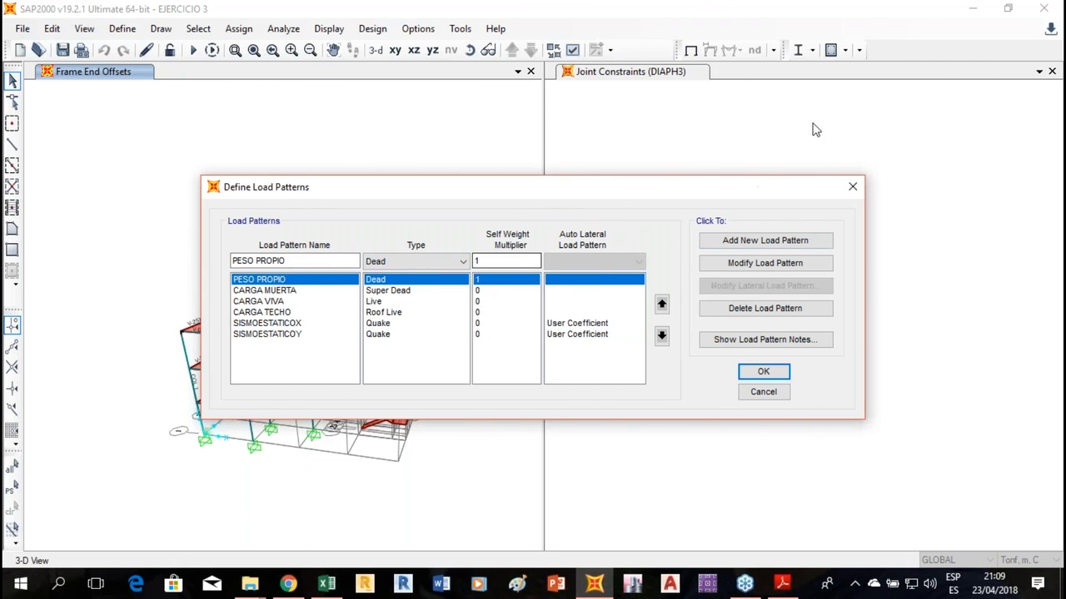
click(489, 263)
click(280, 300)
click(281, 292)
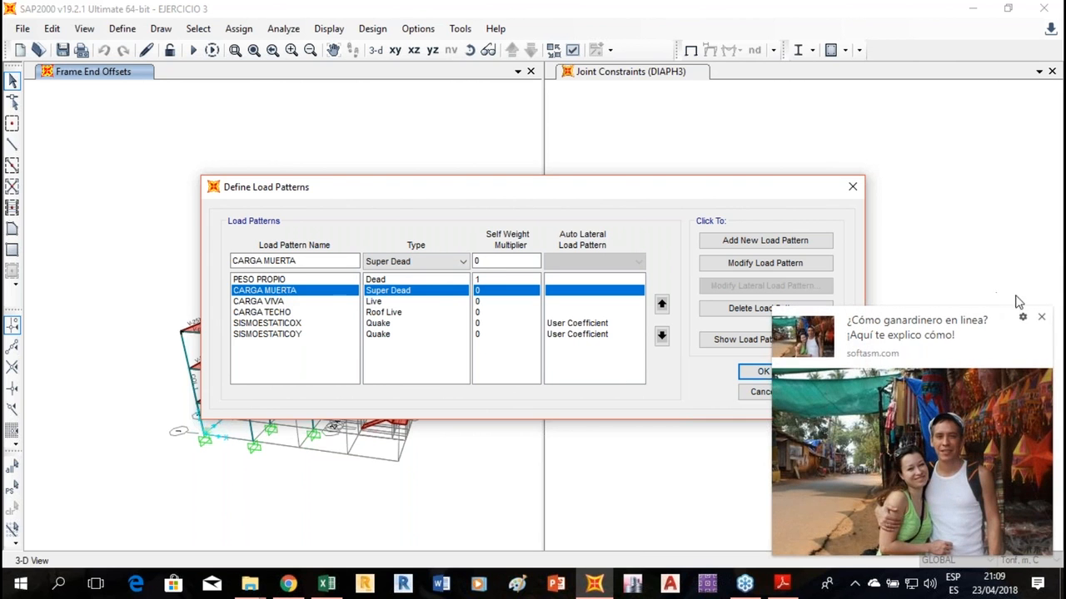
click(1041, 317)
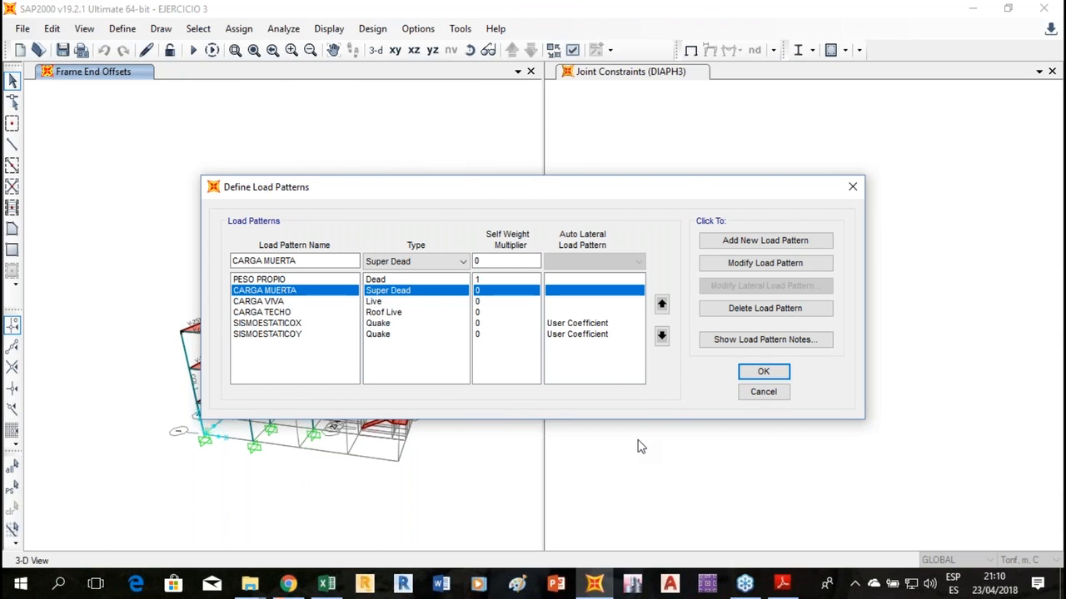
click(1054, 401)
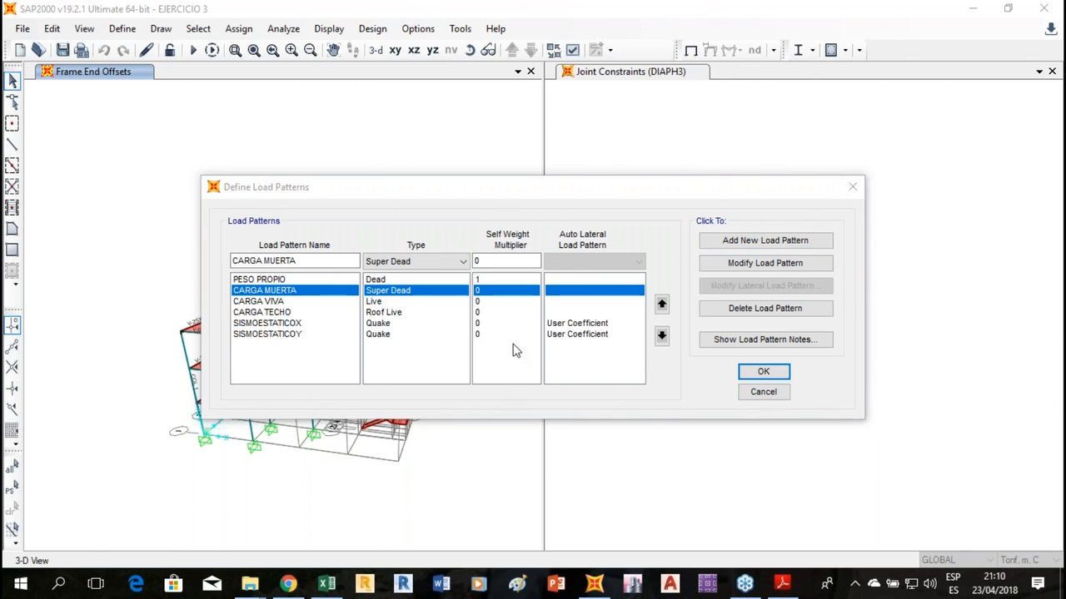
Review and accept the lateral load definition of SISMOESTATICOX in the Global X Direction with an eccentricity ratio of 0.05.
click(285, 327)
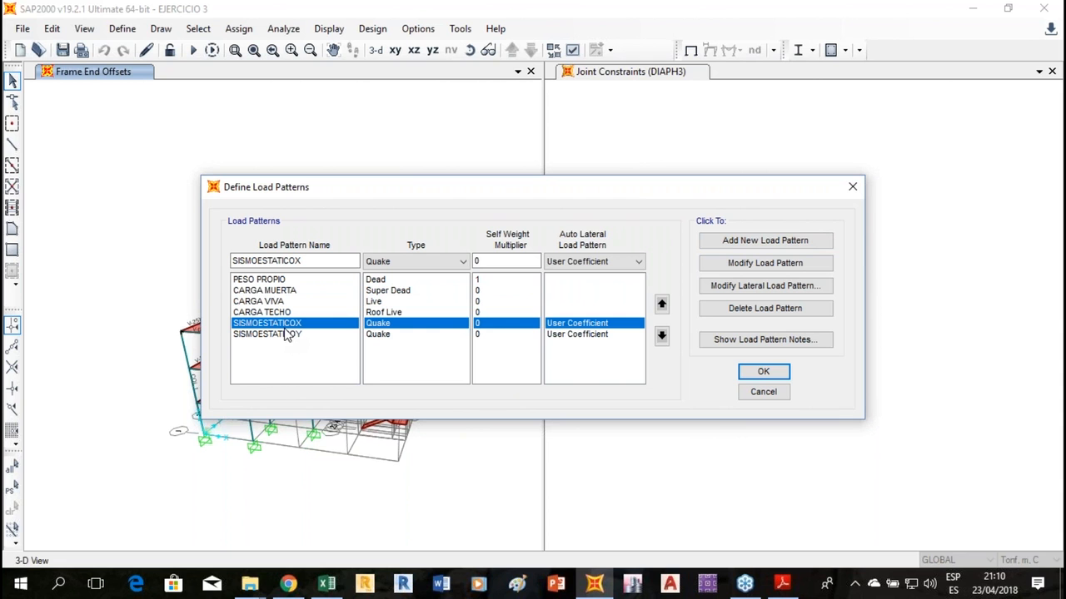
click(763, 285)
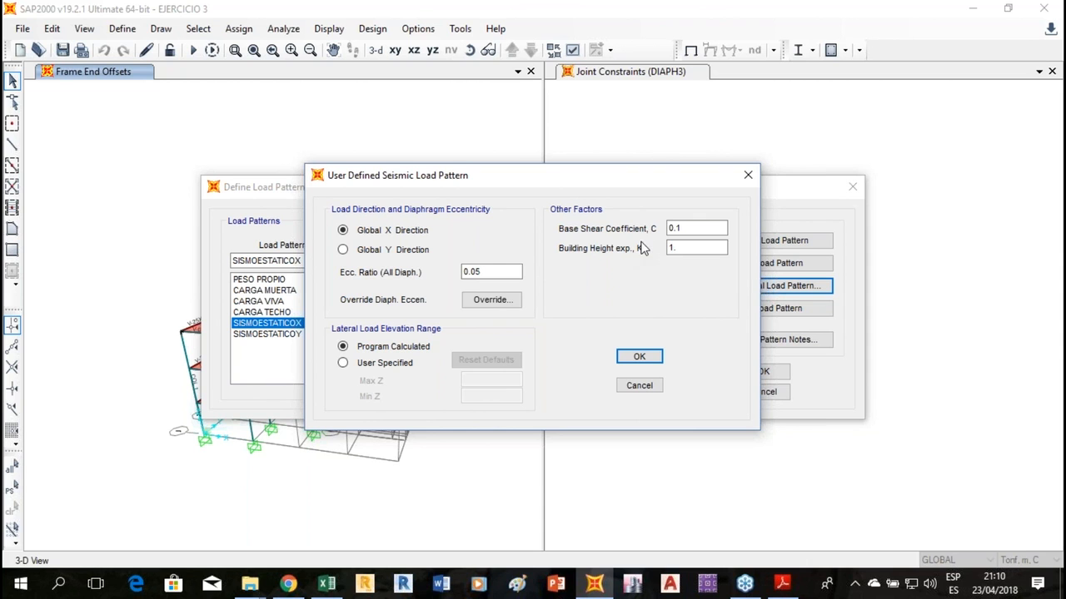
click(668, 249)
click(641, 360)
Set the lateral load of SISMOESTATICOY to the Global Y Direction and accept the load pattern definitions.
click(283, 335)
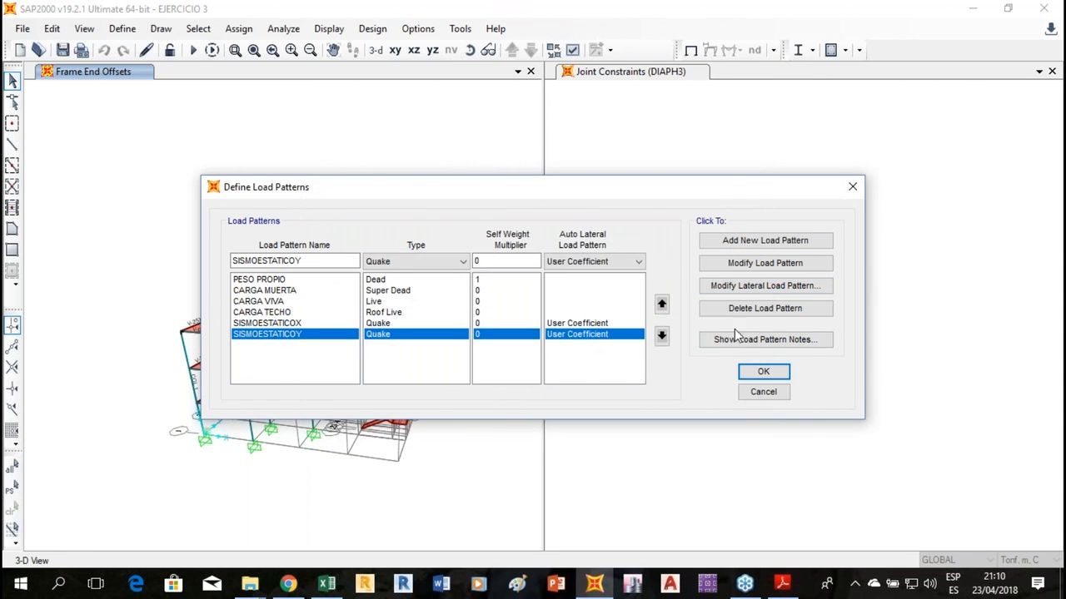
click(758, 289)
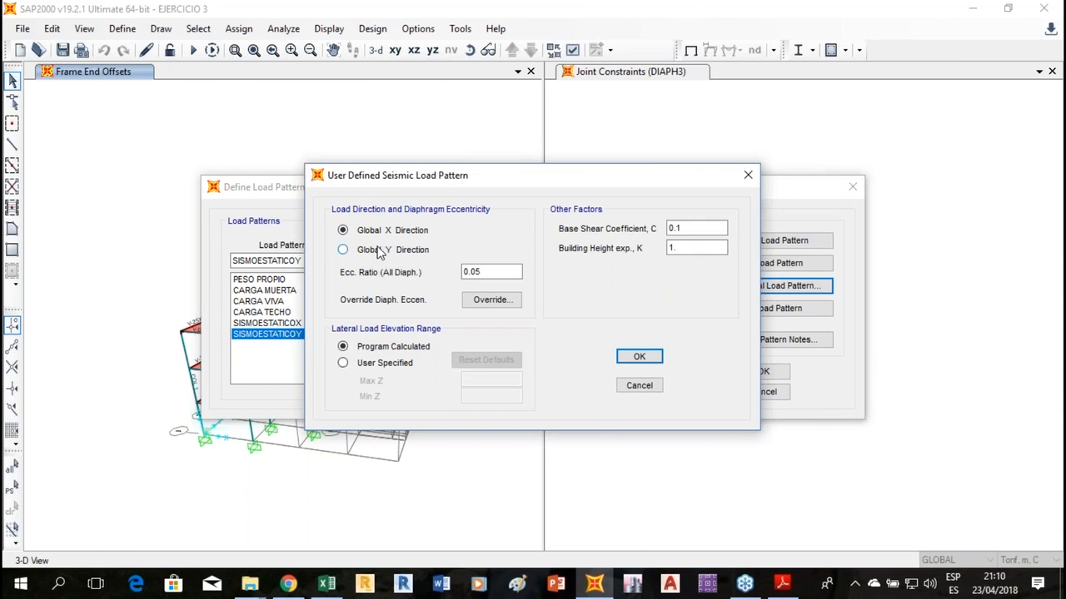
click(379, 251)
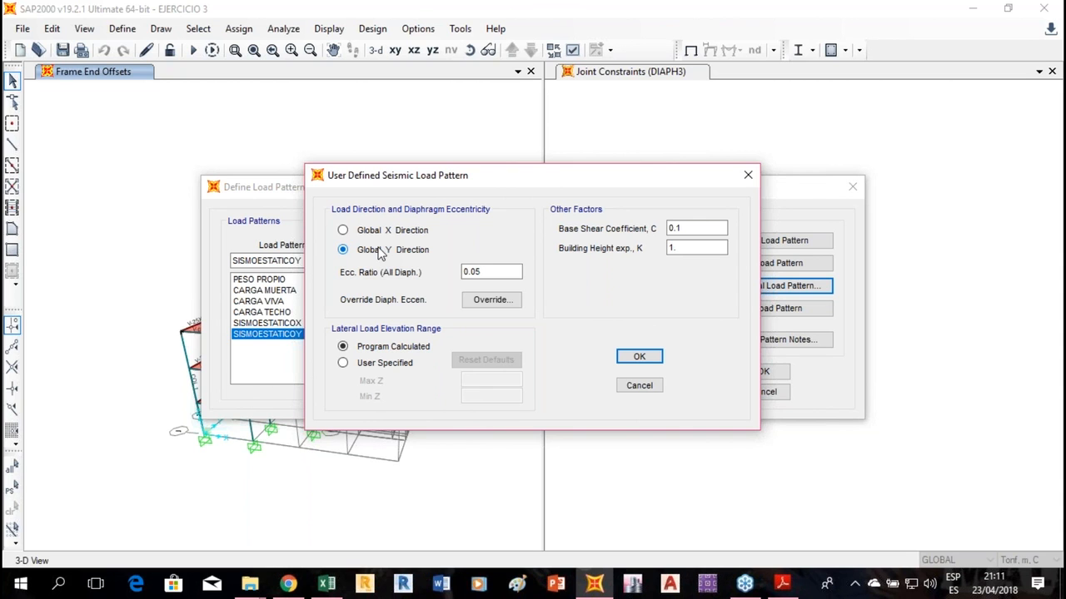
click(639, 358)
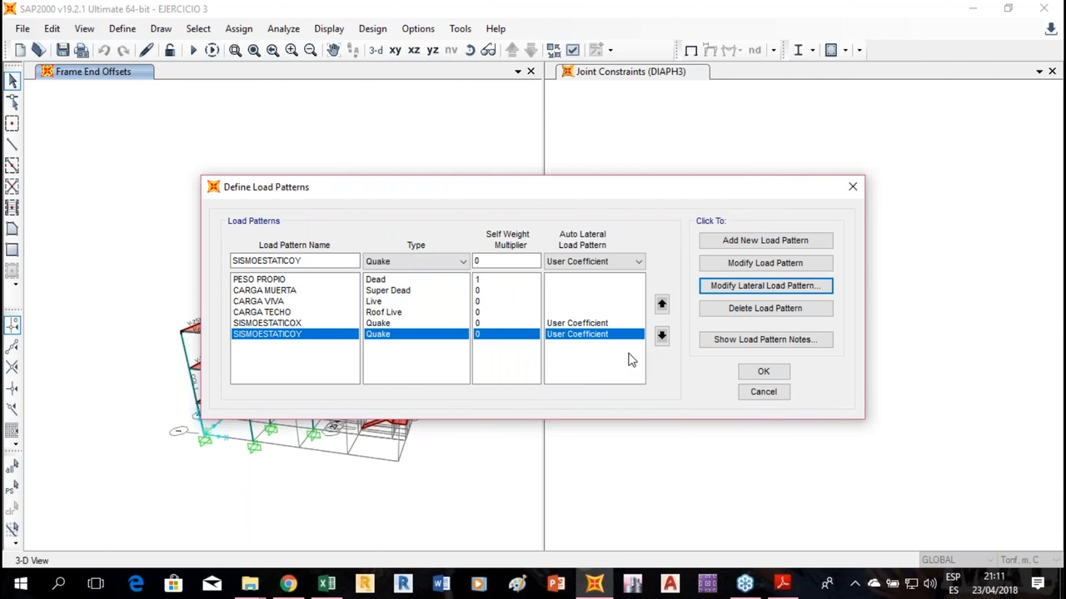
click(763, 376)
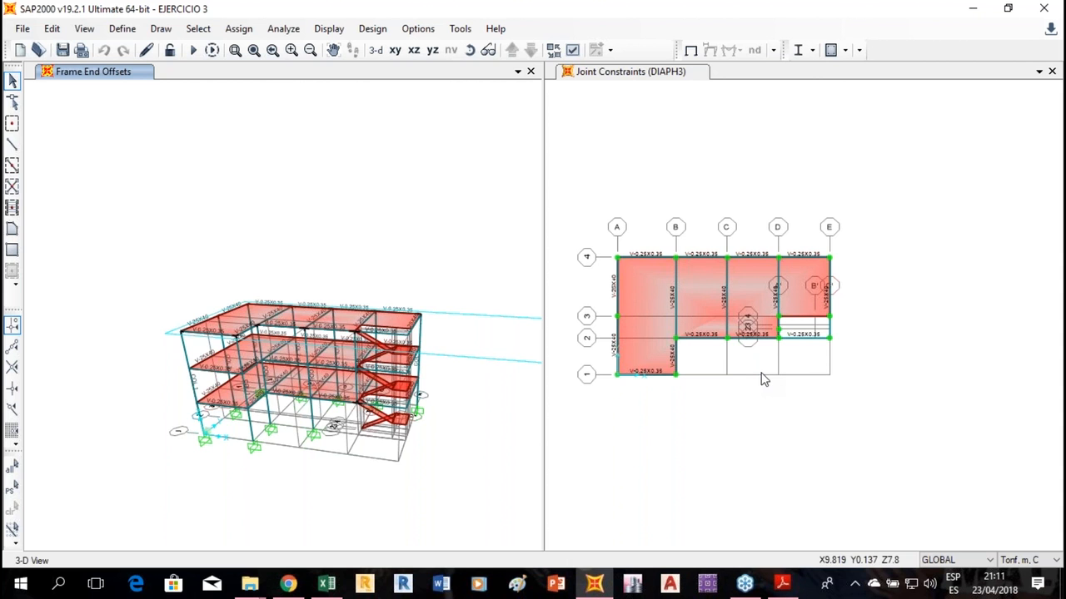
Switch to the E030 norm in Adobe Reader and examine the live load percentages for the seismic weight, checking the building use in Excel.
click(782, 583)
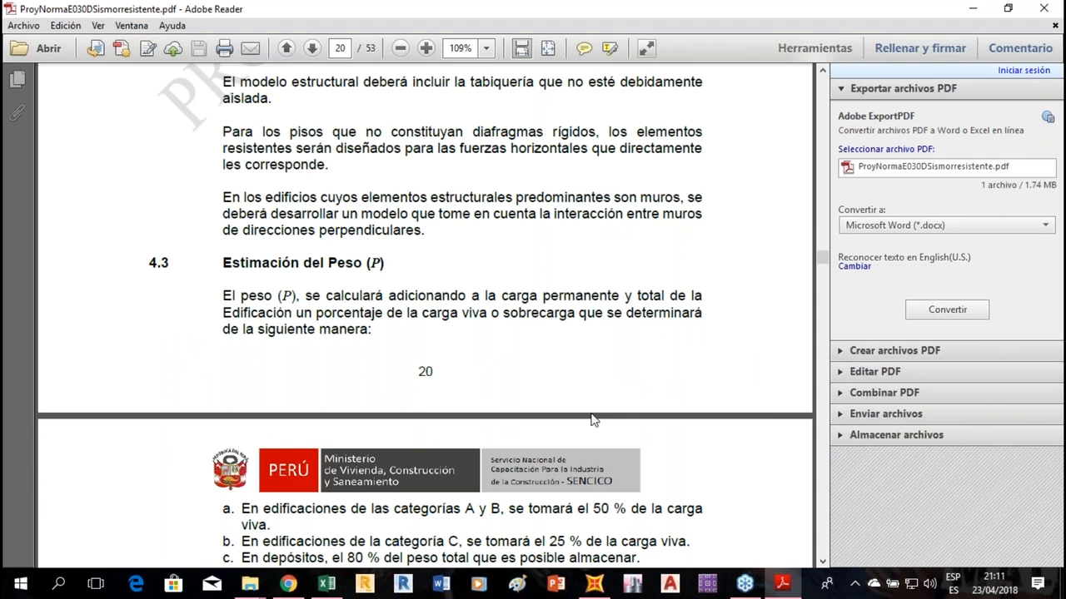
scroll(542, 345, down, 3)
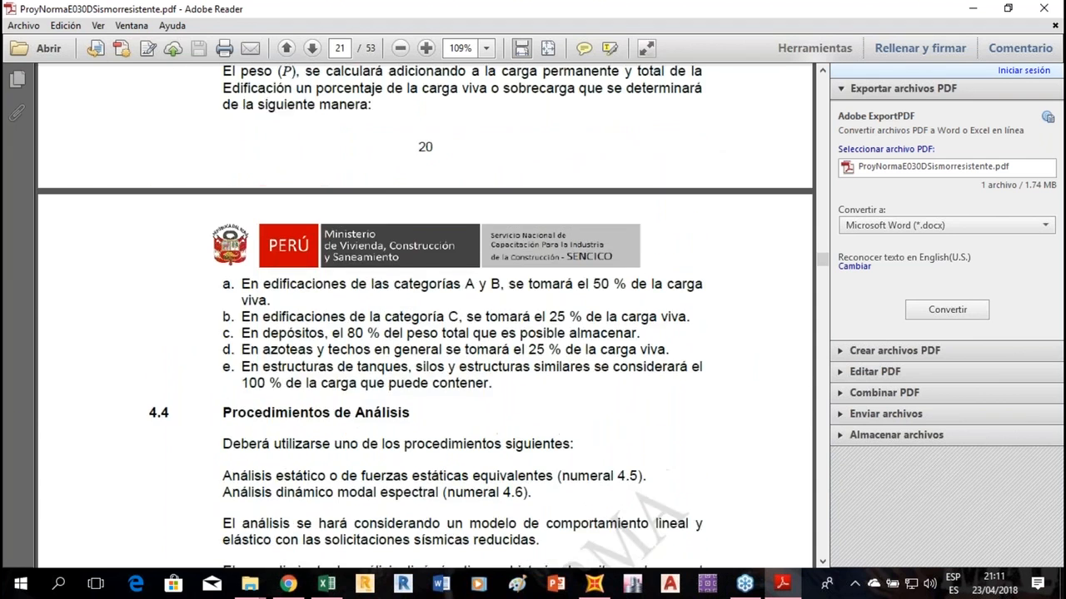
scroll(339, 420, up, 2)
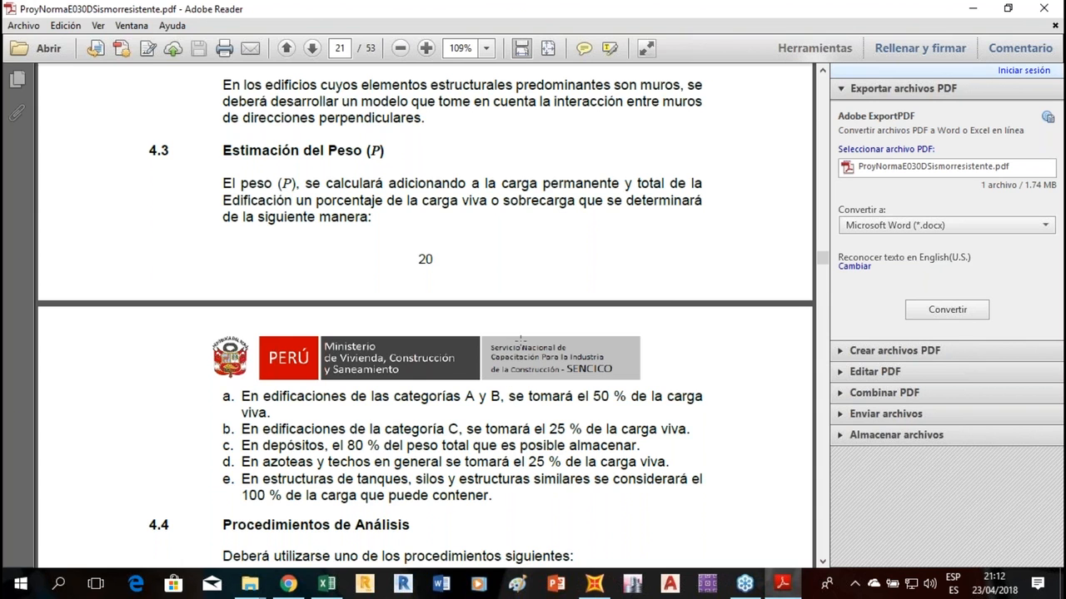
click(288, 585)
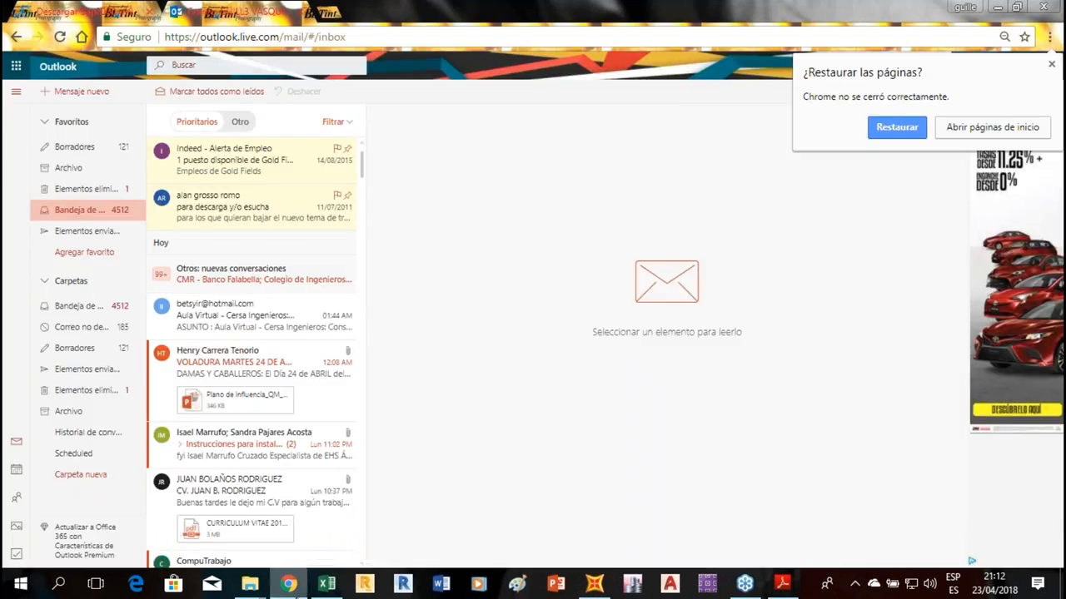
click(319, 589)
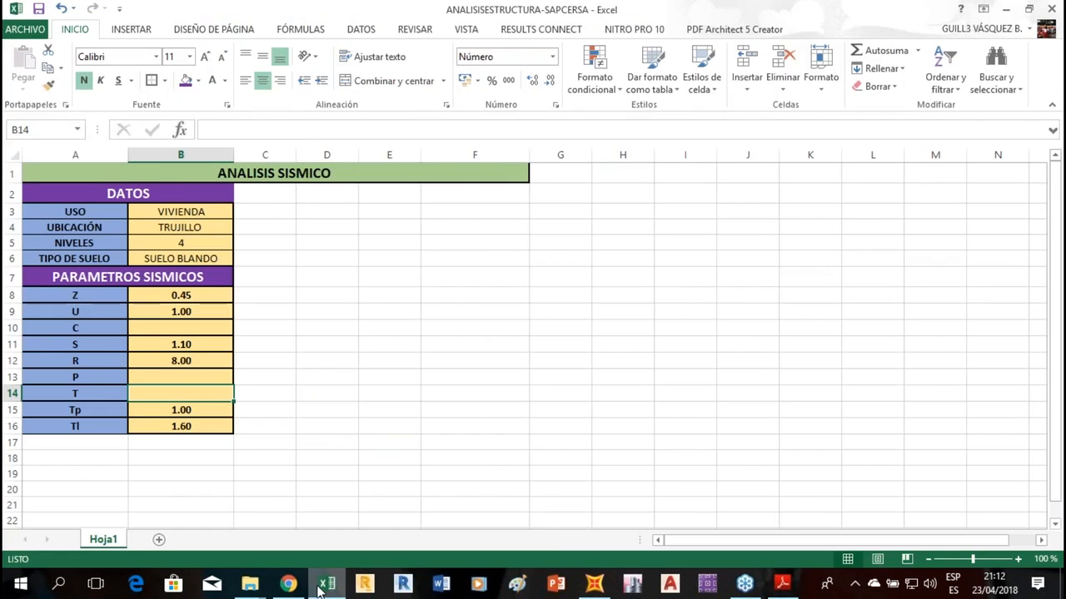
click(783, 585)
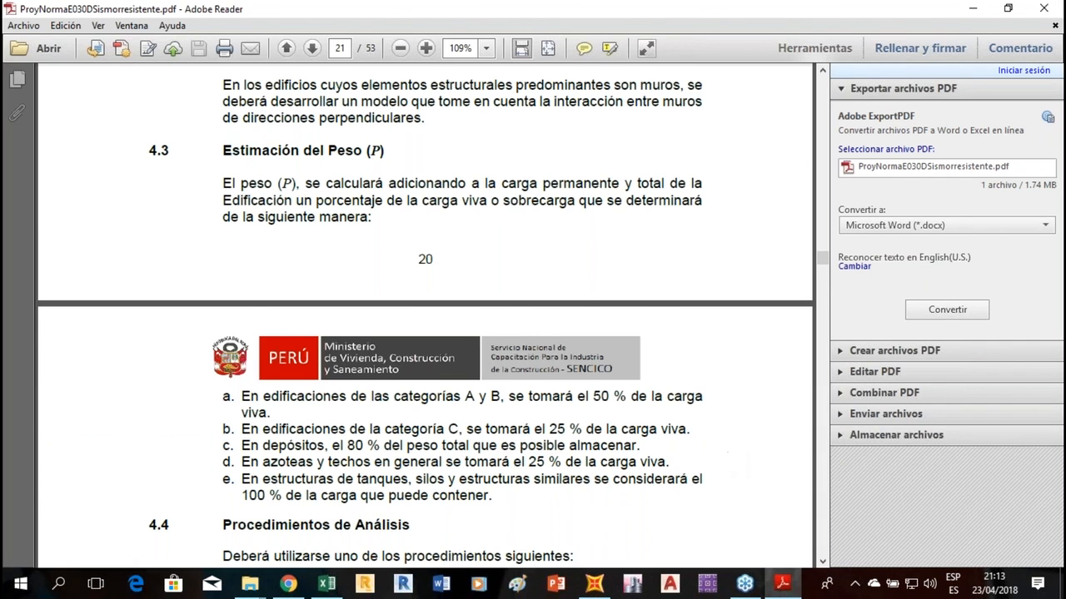
scroll(340, 378, down, 1)
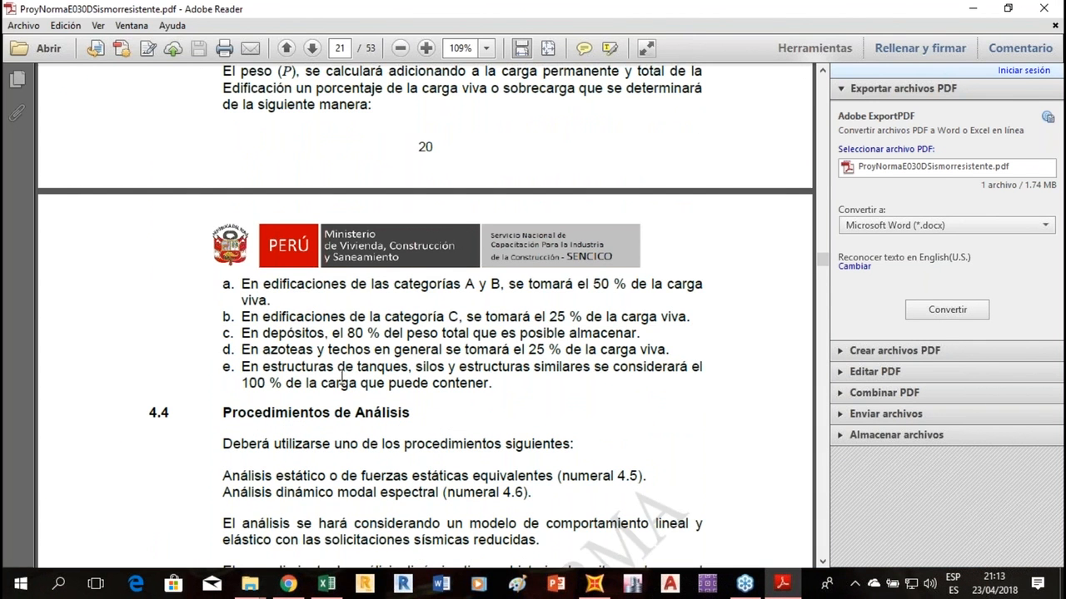
Switch to SAP2000 and edit mass source MSSSRC1 so that it also includes specified load patterns.
click(595, 586)
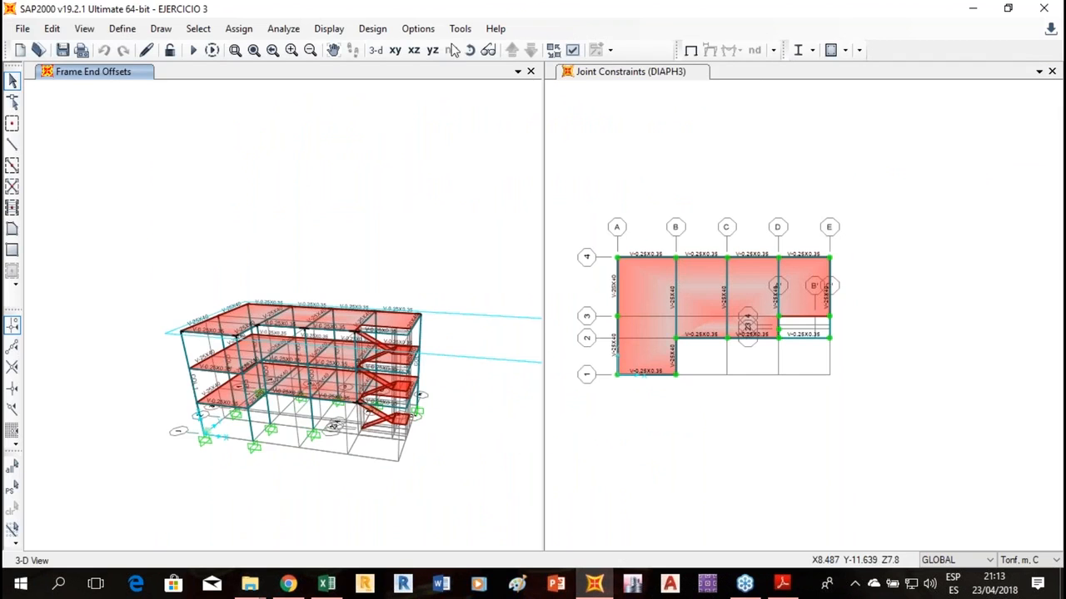
click(121, 29)
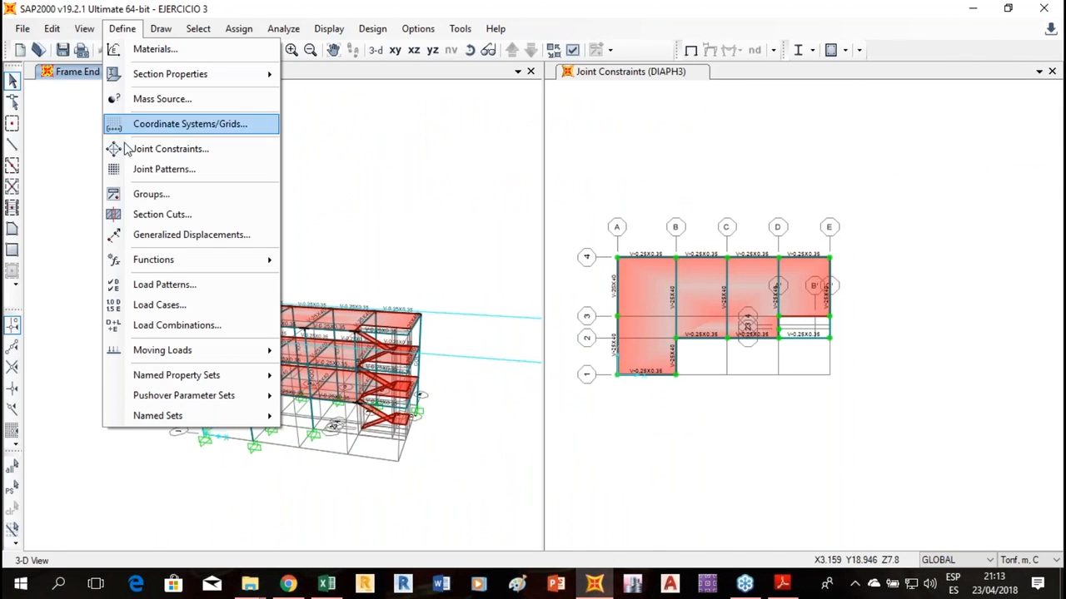
click(121, 28)
click(122, 28)
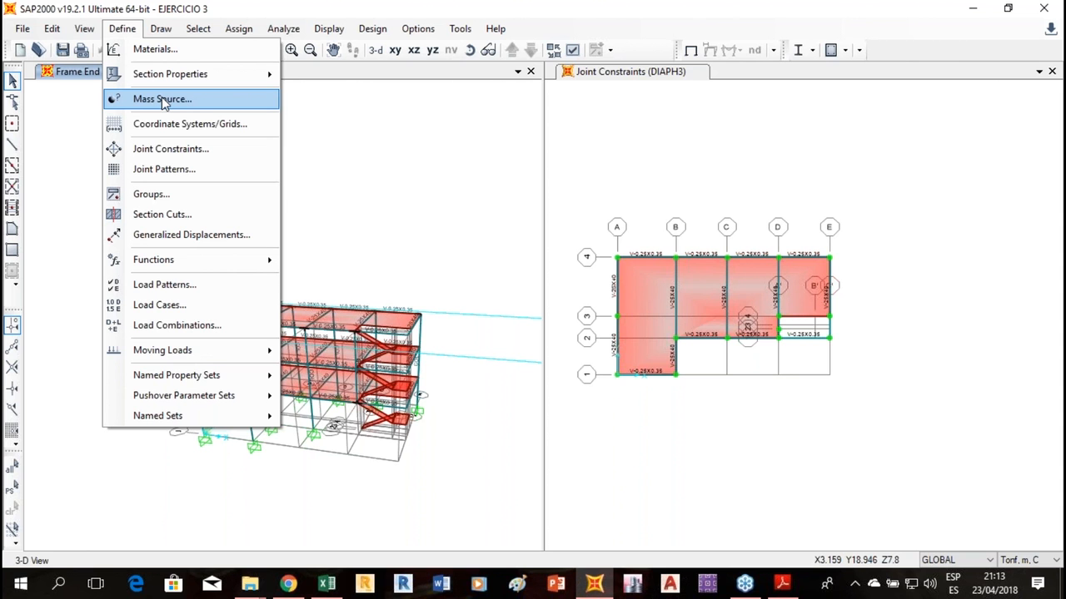
click(161, 99)
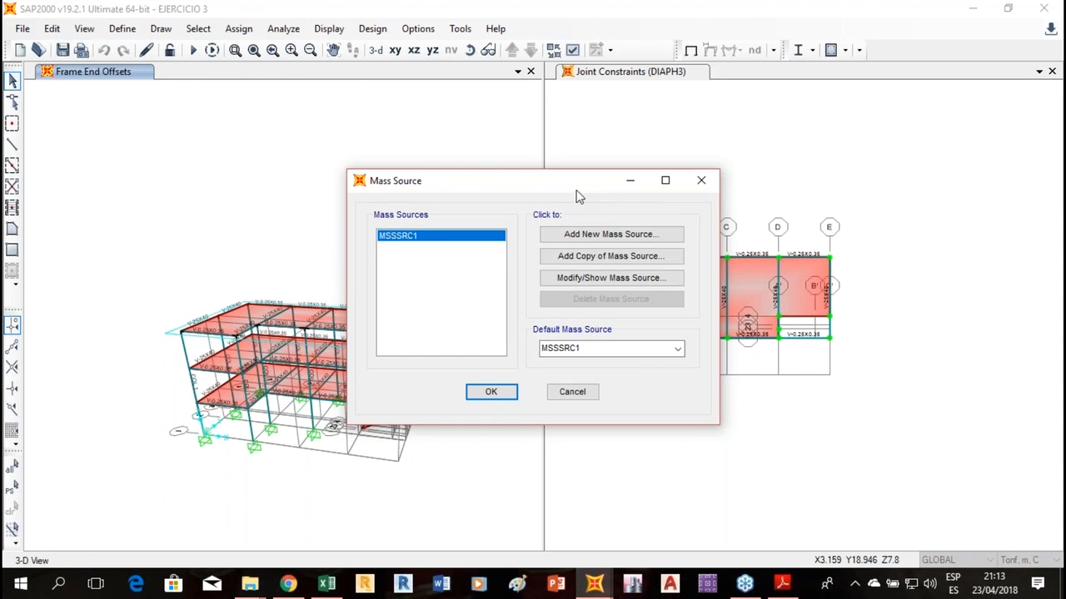
click(619, 284)
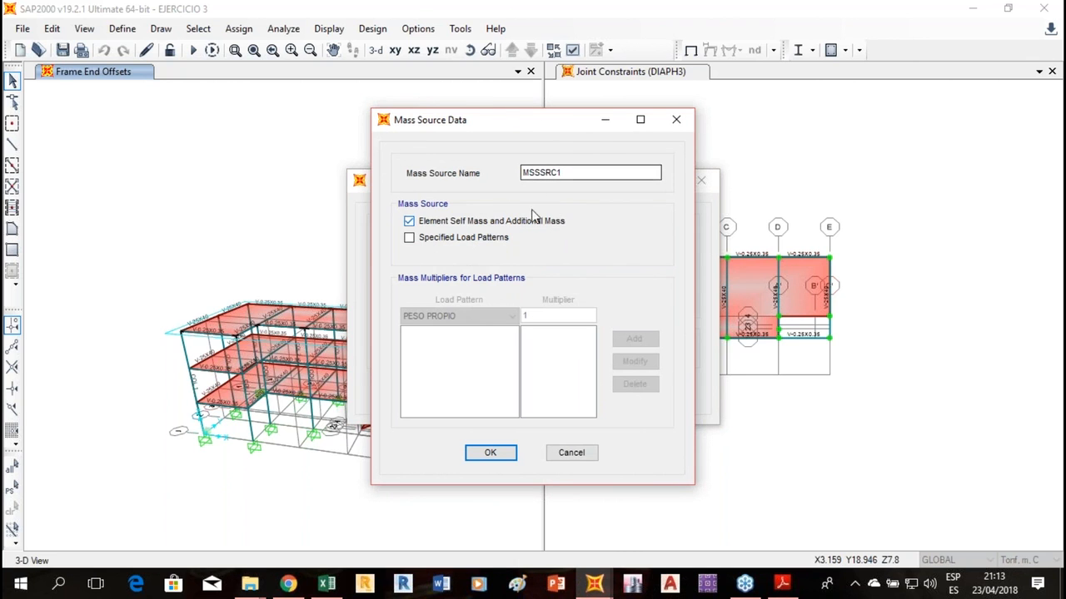
click(435, 238)
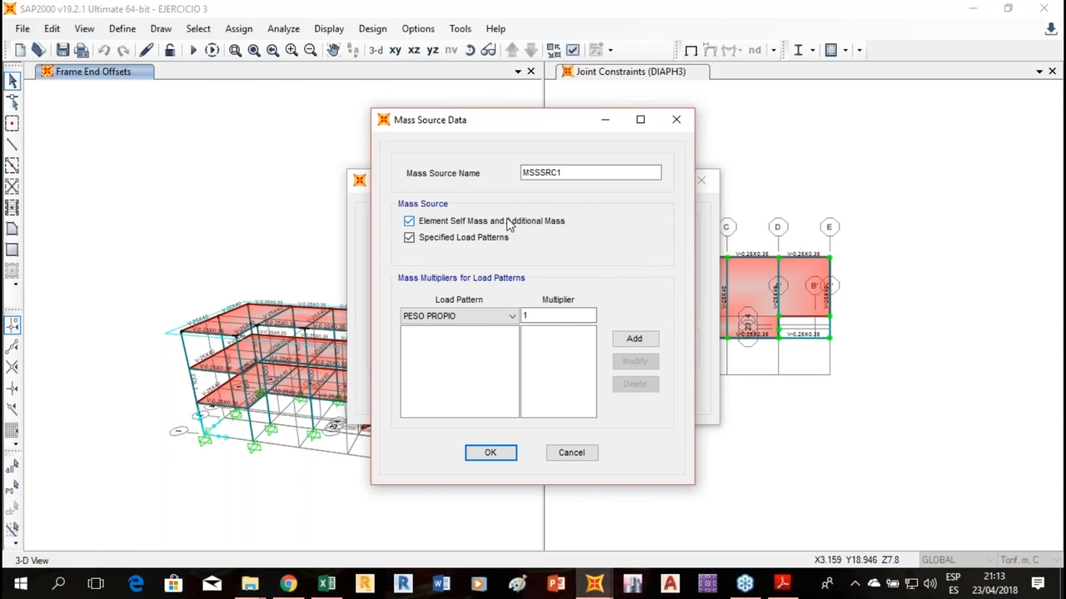
Add the CARGA MUERTA load pattern to the mass source with a multiplier of 1.
click(505, 322)
click(492, 341)
click(537, 315)
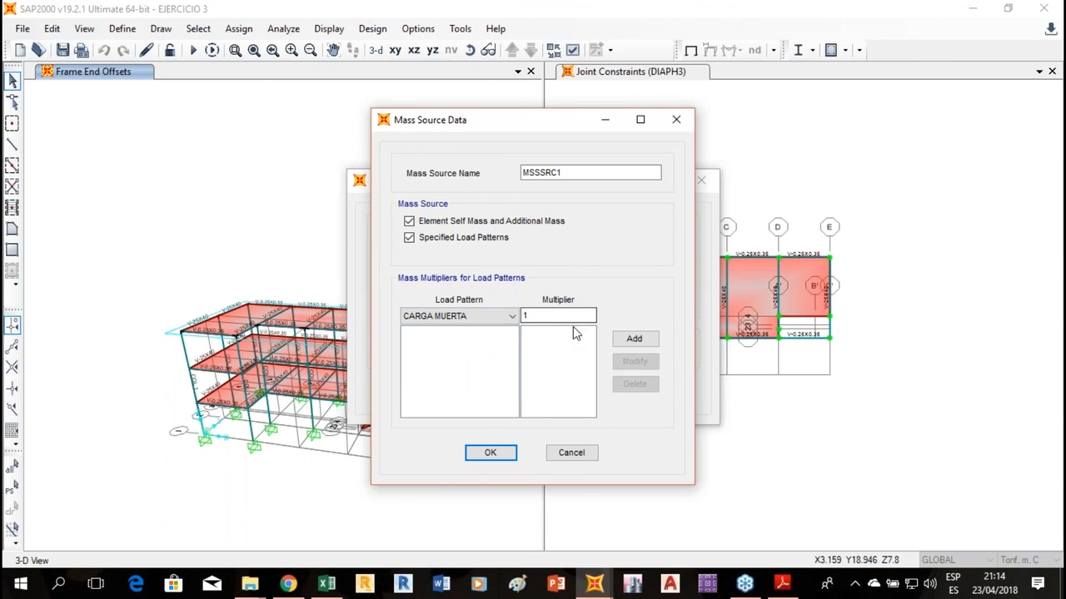
click(650, 341)
Add the CARGA VIVA load pattern to the mass source with a multiplier of 0.25.
click(509, 316)
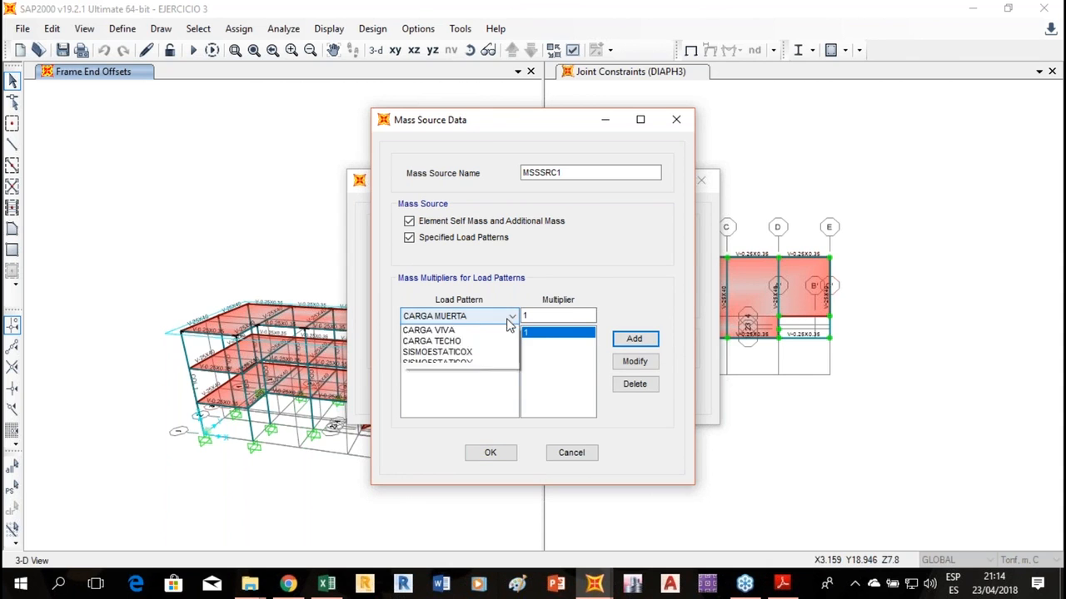
click(471, 358)
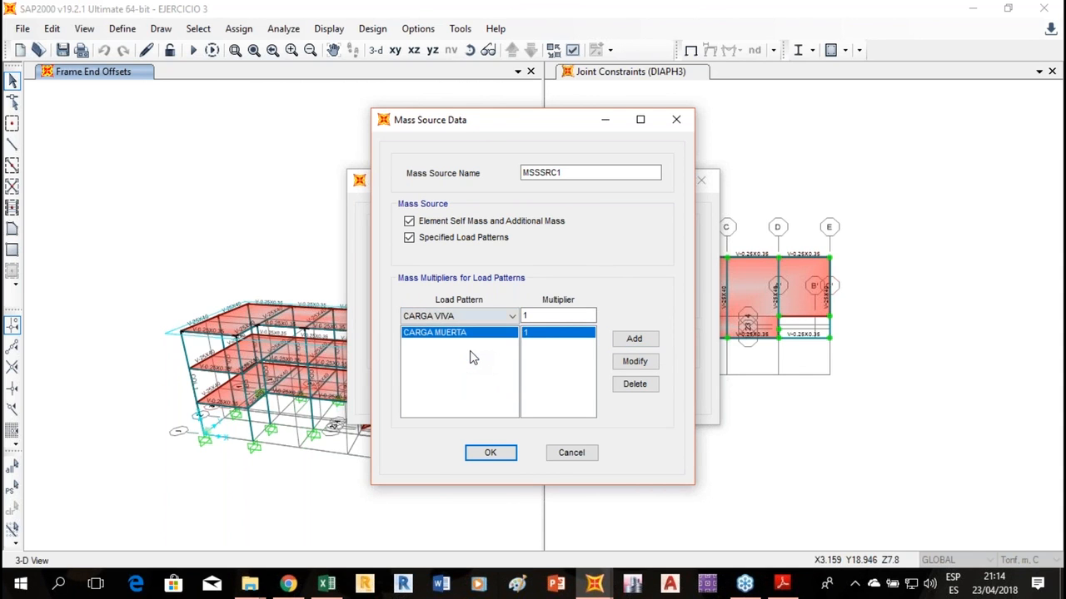
double_click(558, 315)
text(0.25)
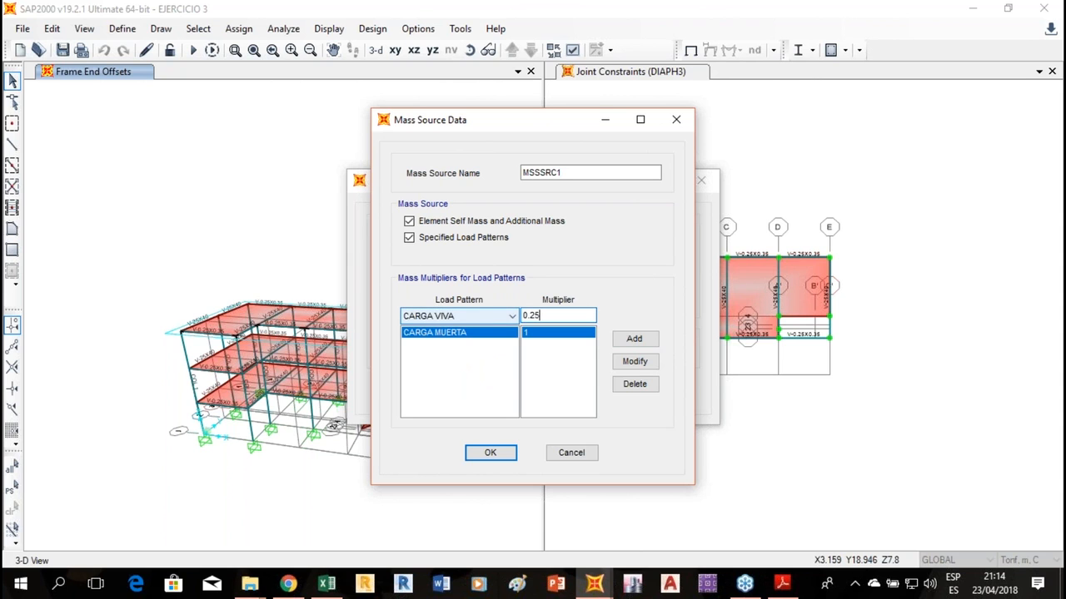
click(635, 341)
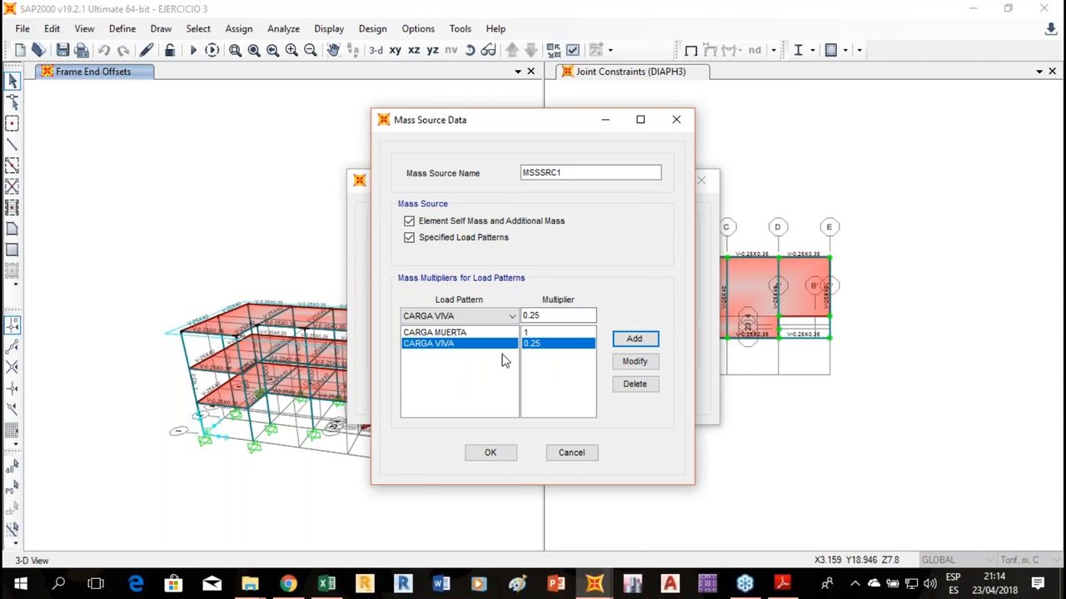
Check the roof live load percentage in the E030 norm, add CARGA TECHO with multiplier 0.25, and accept the mass source.
click(782, 583)
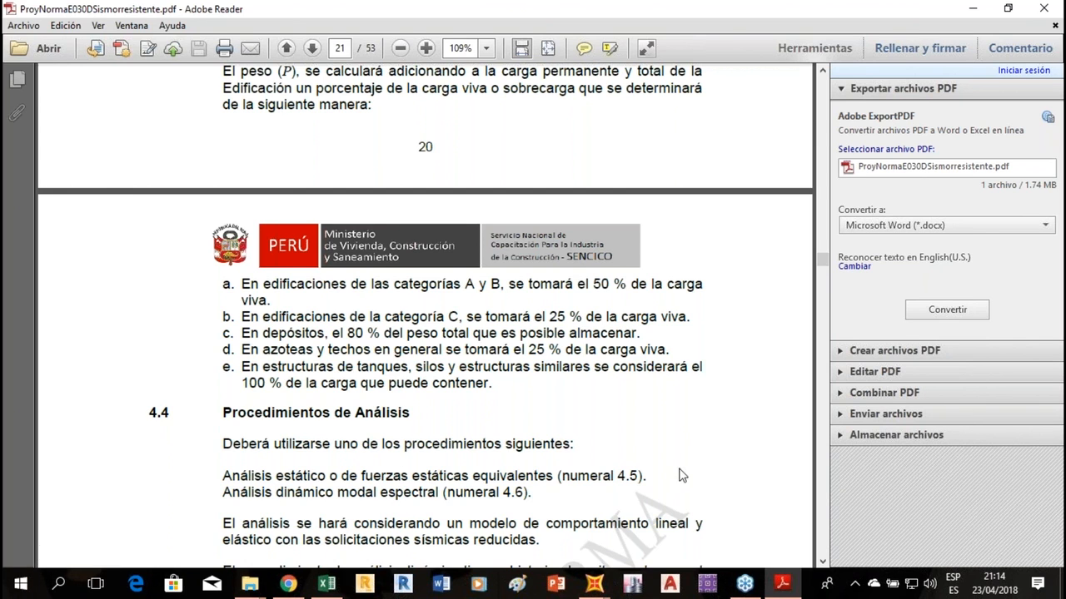
mouse_move(595, 582)
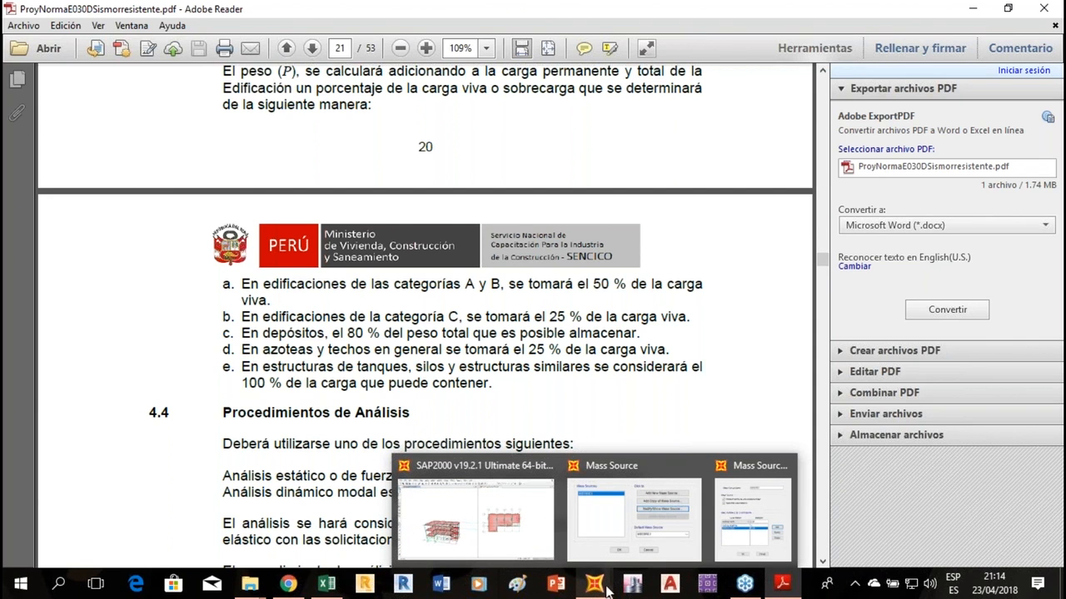
click(737, 540)
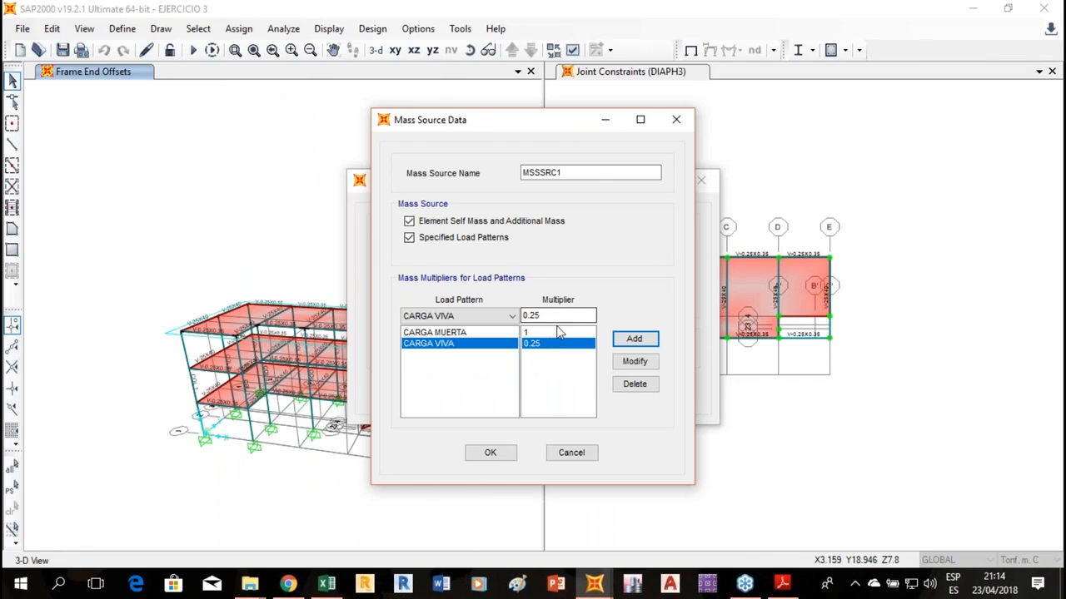
click(508, 315)
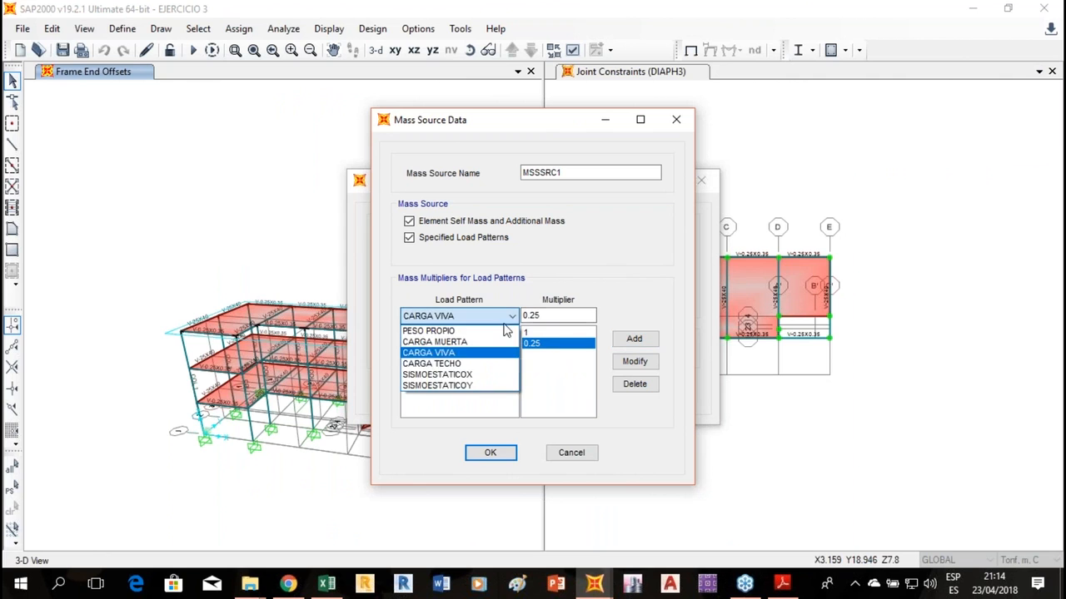
click(468, 364)
click(655, 340)
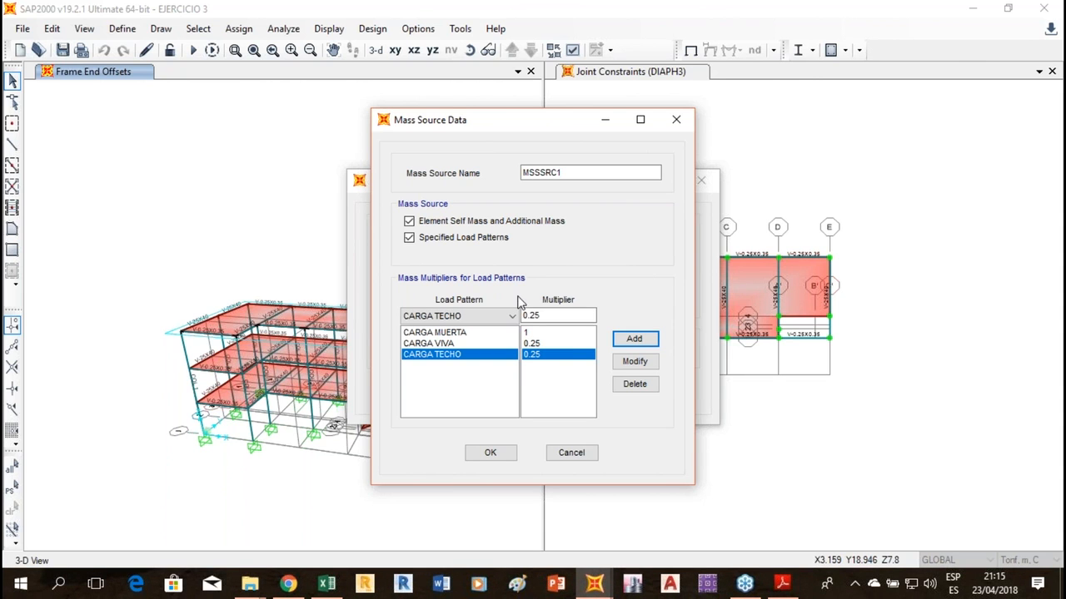
click(498, 452)
click(492, 392)
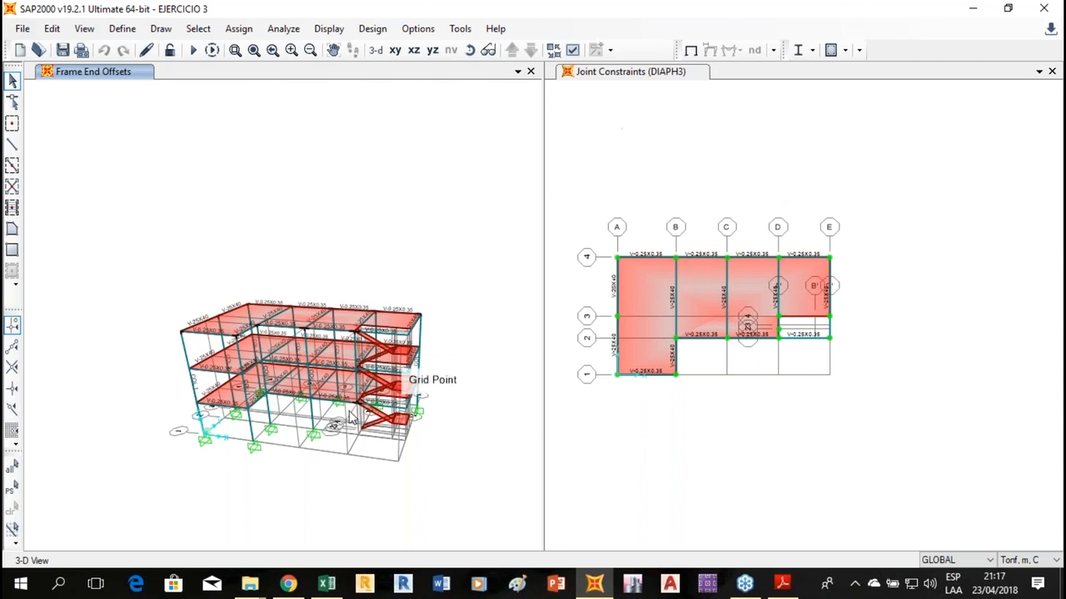
Select the floor slab areas of the three levels in the 3-D view of the building.
scroll(204, 416, up, 2)
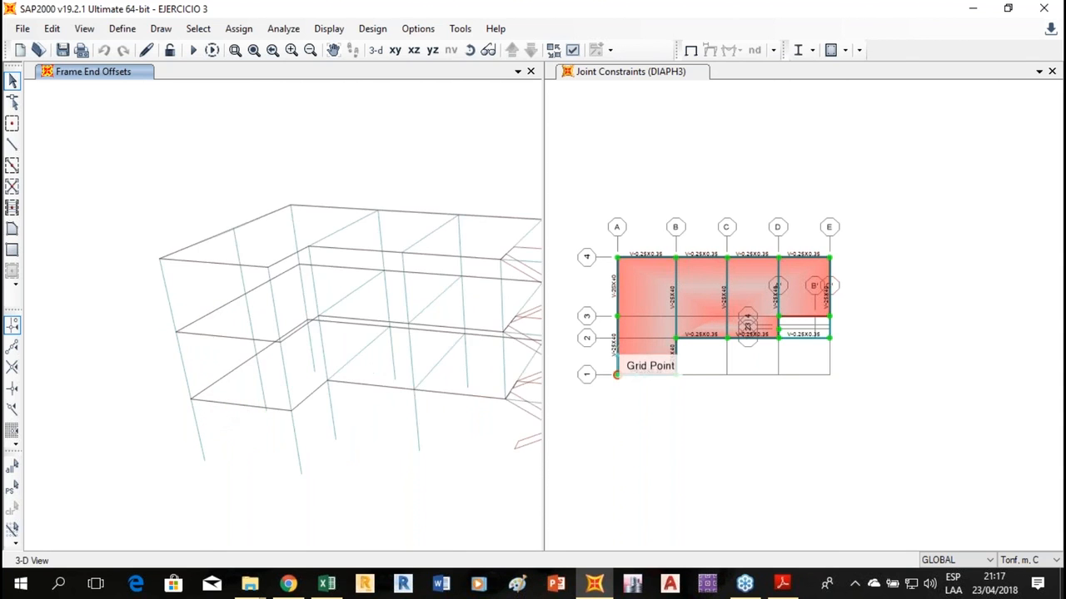
click(263, 381)
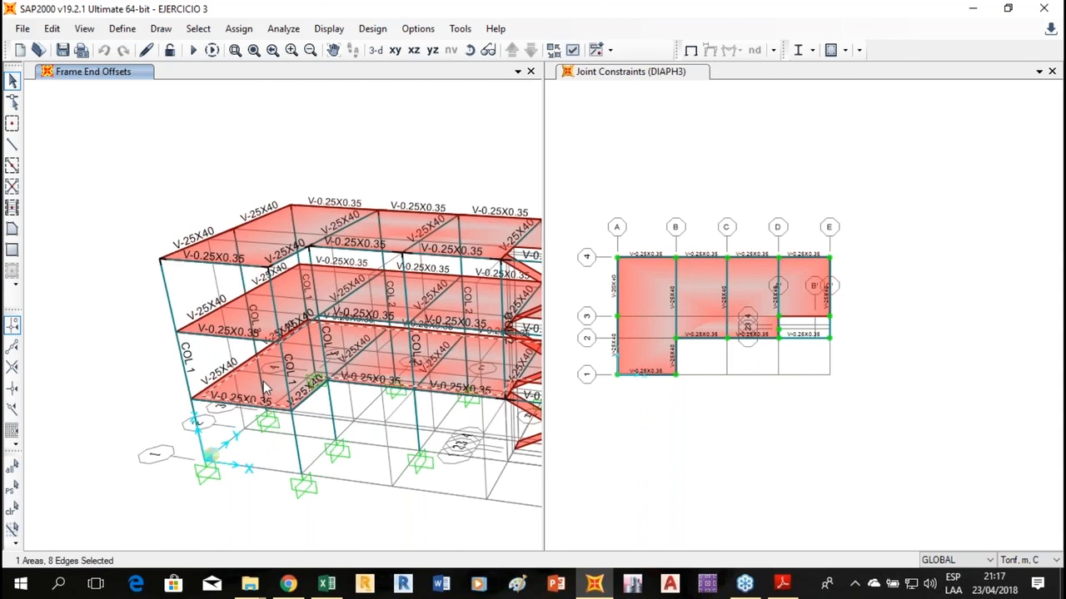
click(266, 306)
scroll(233, 370, down, 2)
scroll(258, 305, up, 3)
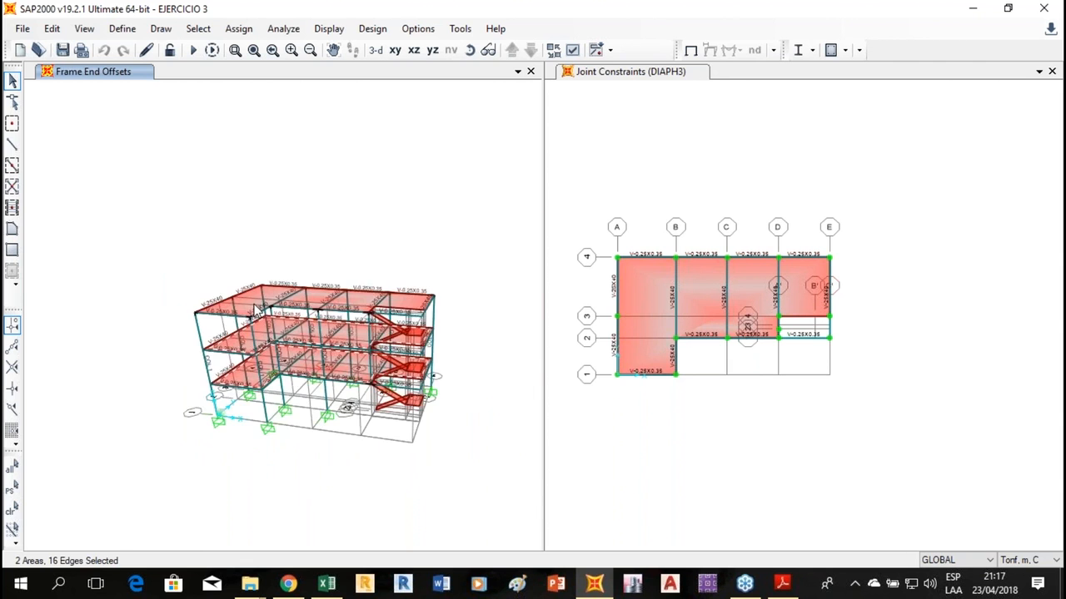
click(249, 291)
scroll(221, 297, down, 2)
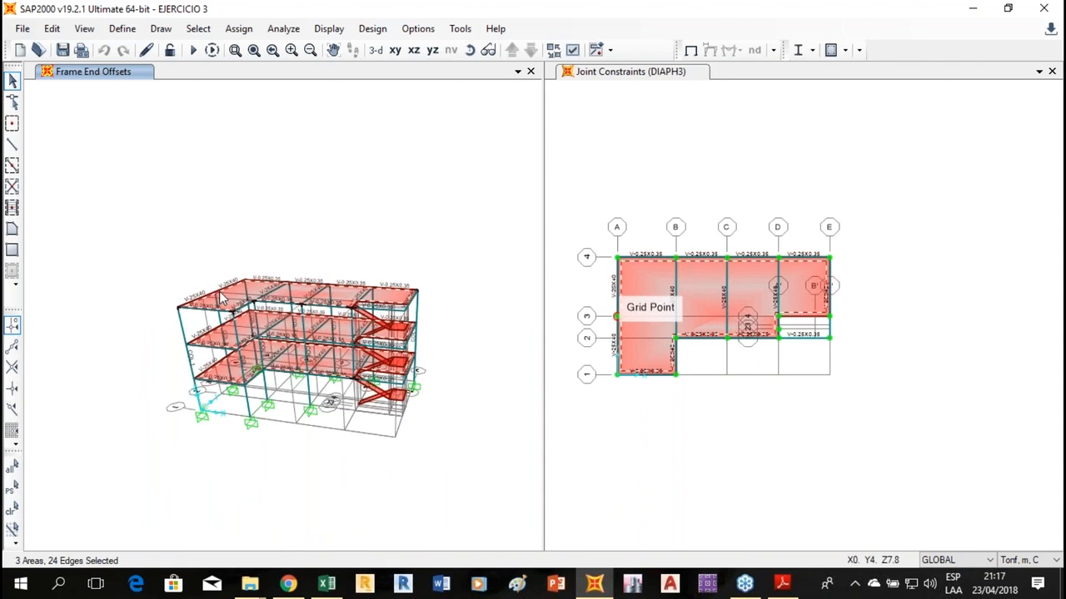
Switch to the Excel workbook, merge and center cells I1:L1, and fill them with dark orange.
click(326, 582)
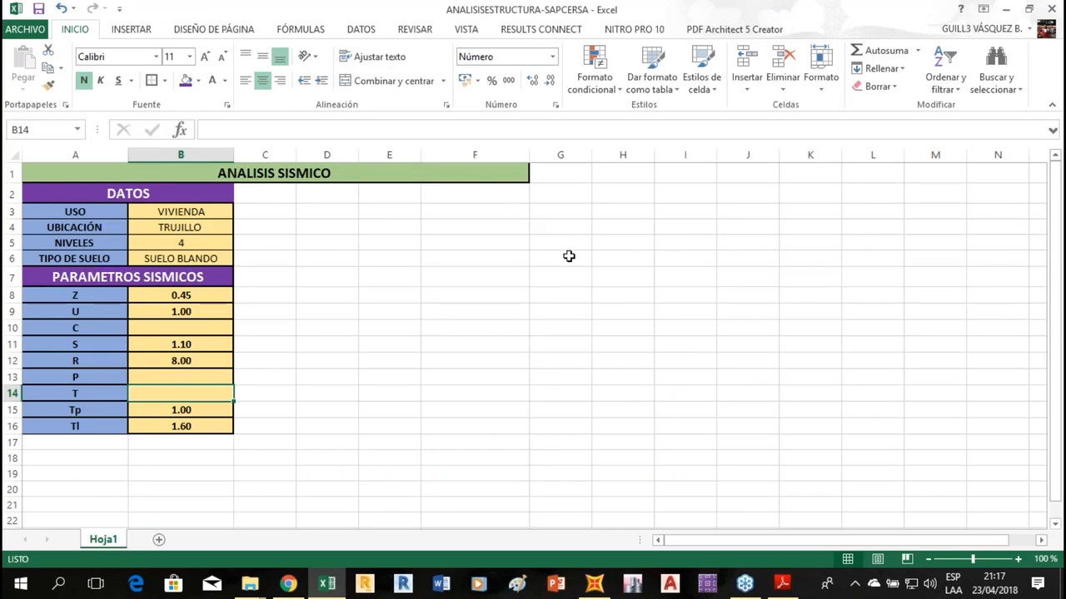
drag(659, 198, 813, 194)
click(749, 193)
drag(685, 170, 870, 169)
click(393, 81)
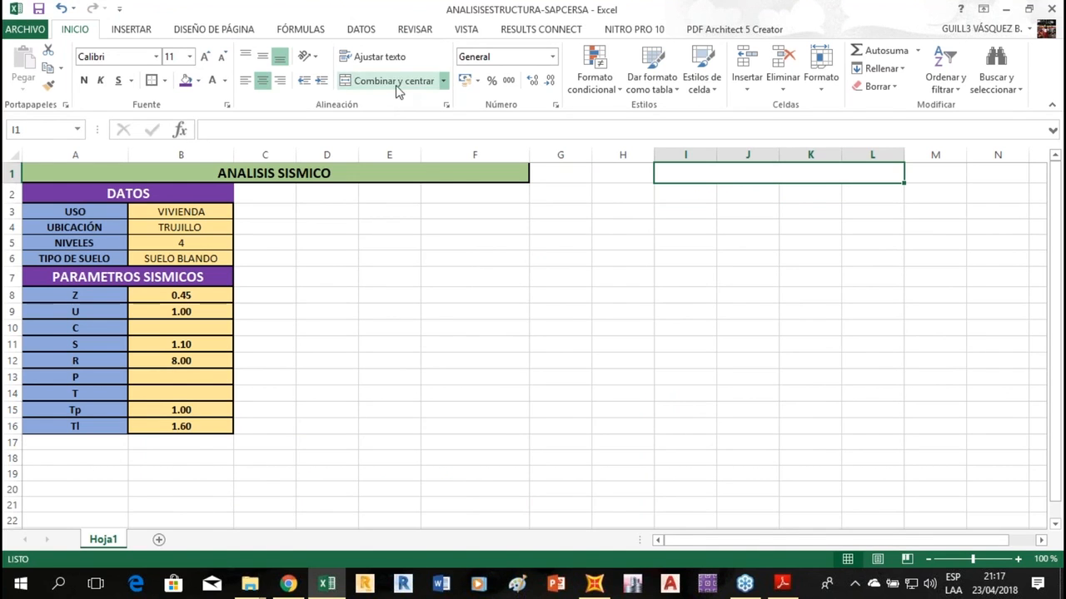
click(198, 81)
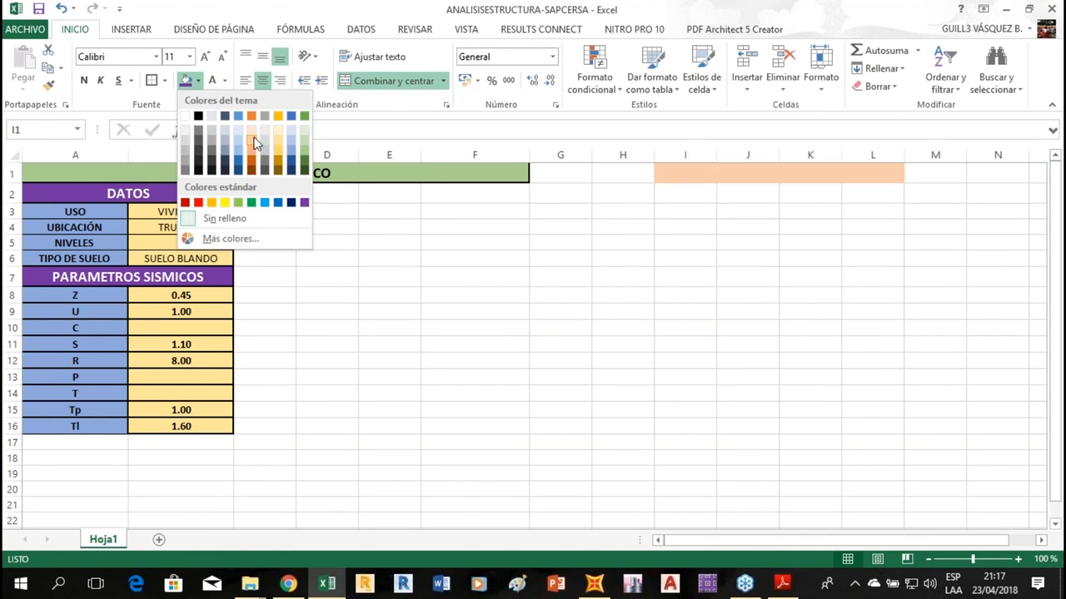
click(253, 166)
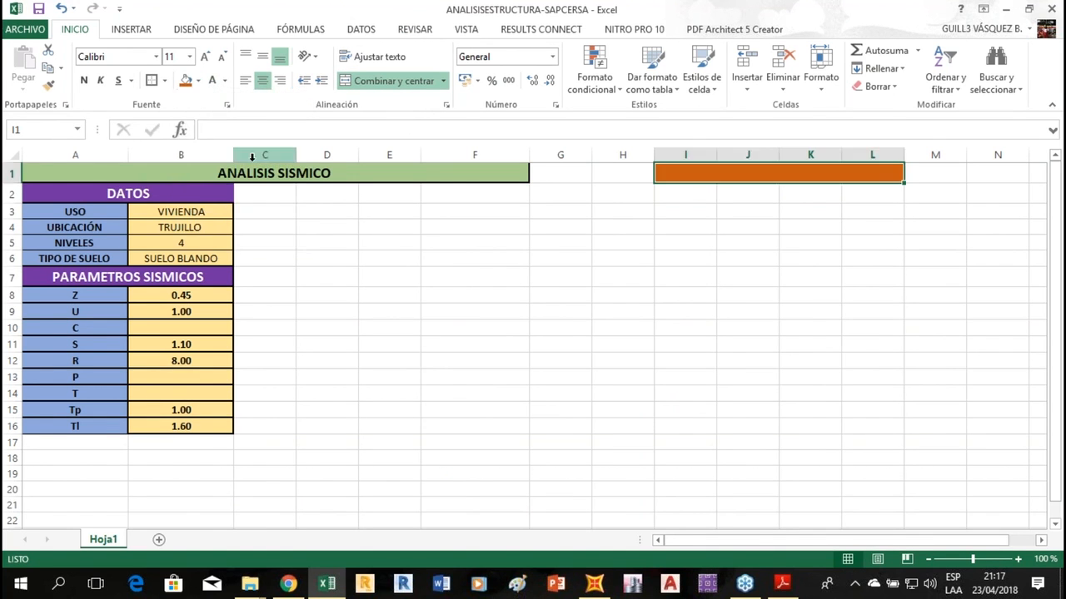
Enter the title TABLA DE CARGAS in merged cell I1 and make it bold.
click(808, 243)
click(803, 178)
text(TABLA)
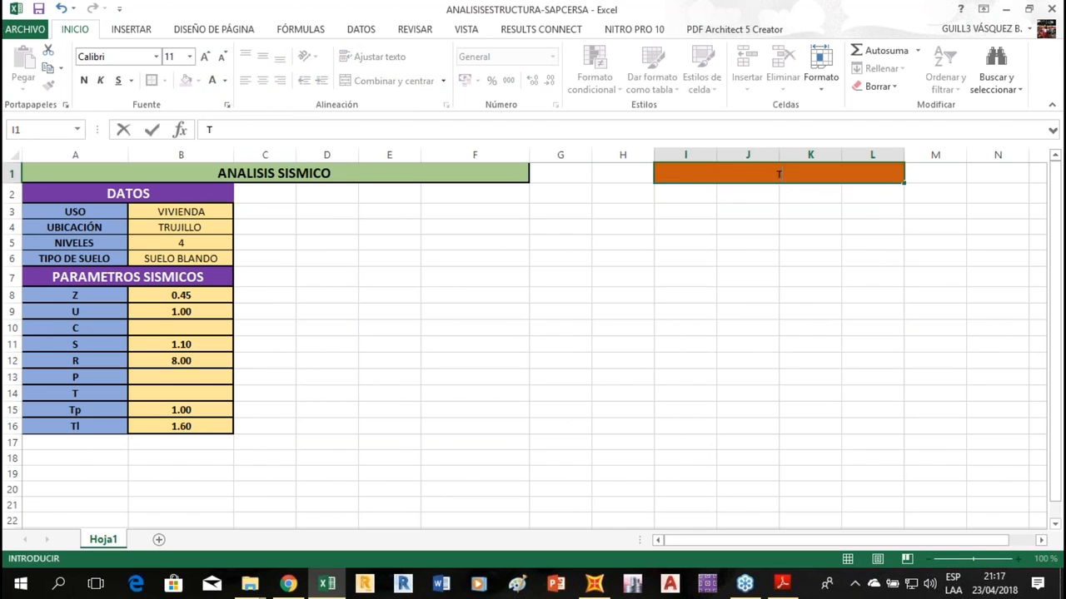
key(BackSpace)
key(BackSpace)
text(LA DE CARGAS)
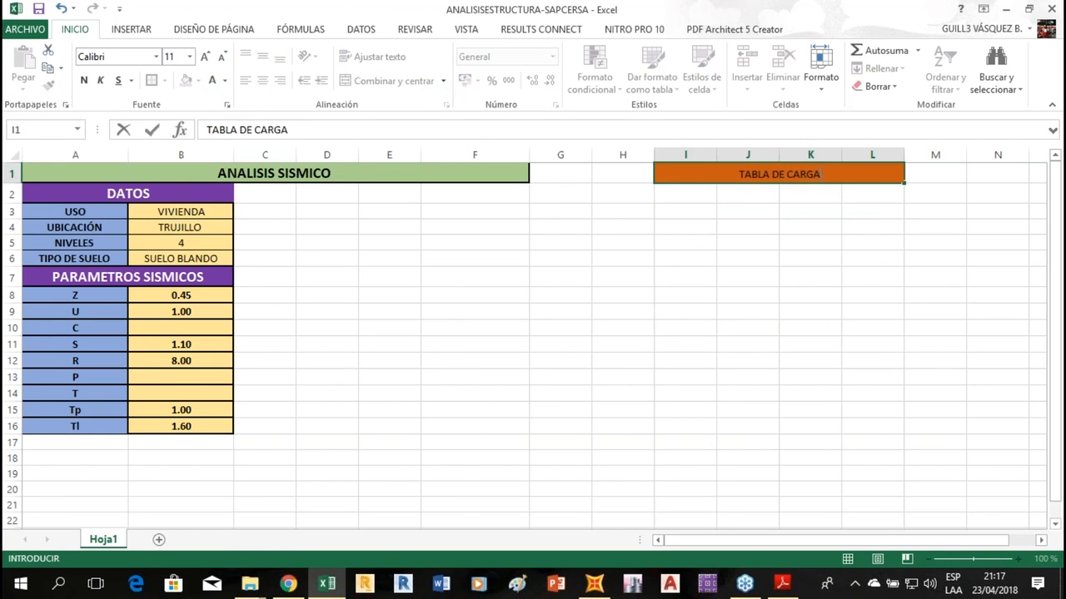
key(Return)
click(802, 178)
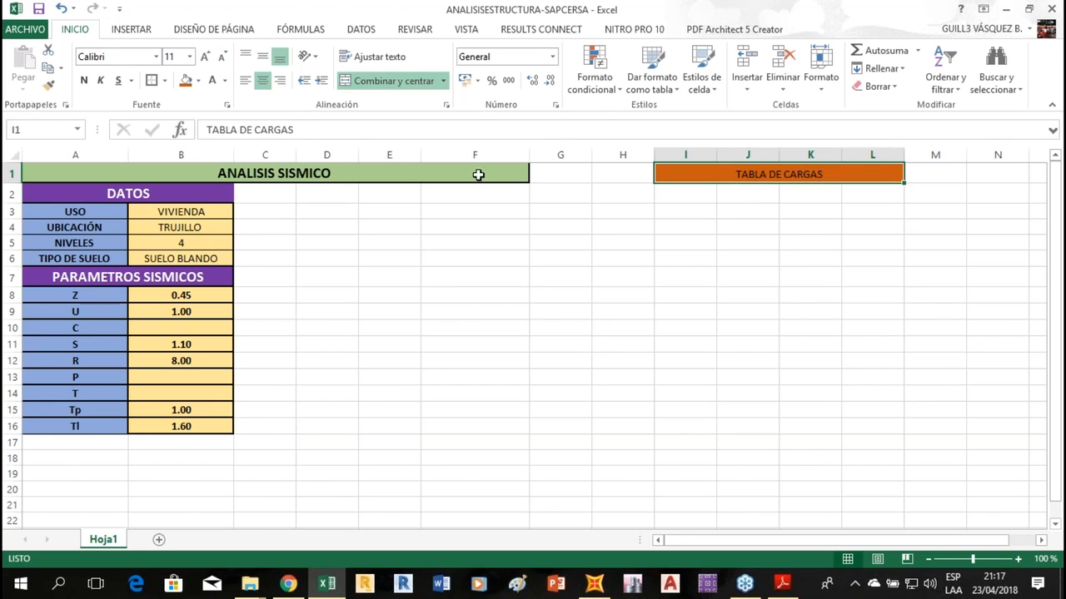
click(84, 81)
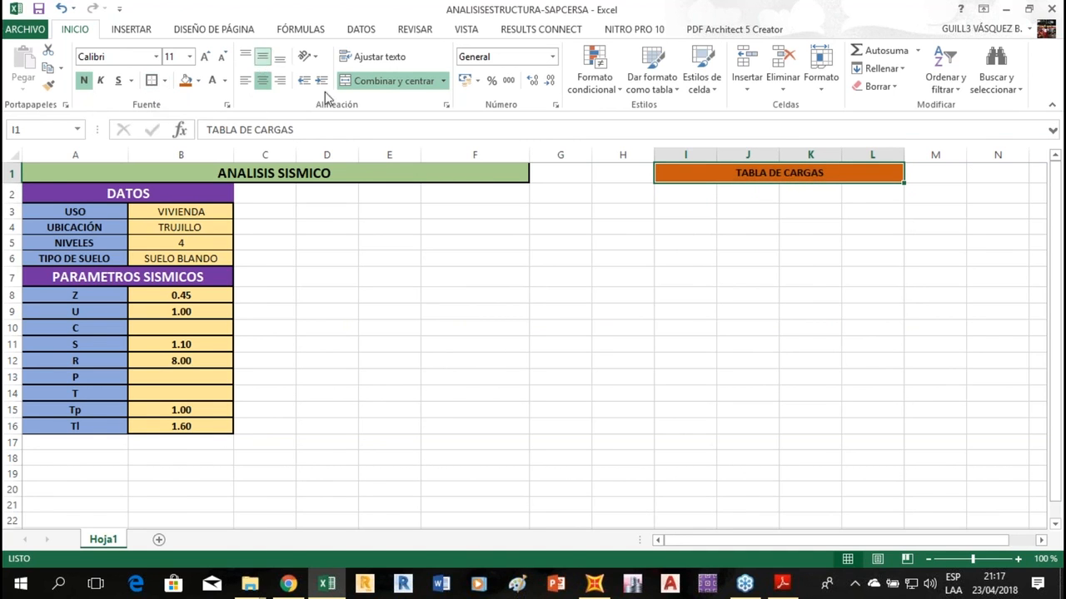
click(770, 260)
click(821, 173)
Merge and center cells I2:L2 below the table title and fill them with light blue.
click(692, 193)
drag(691, 193, 845, 188)
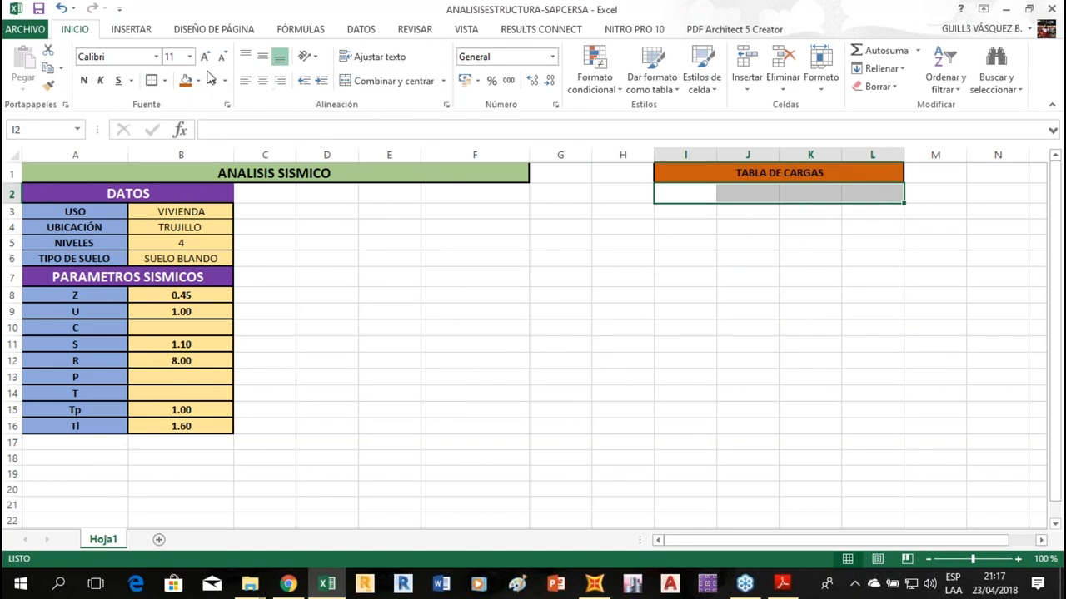
click(385, 81)
click(811, 274)
click(690, 197)
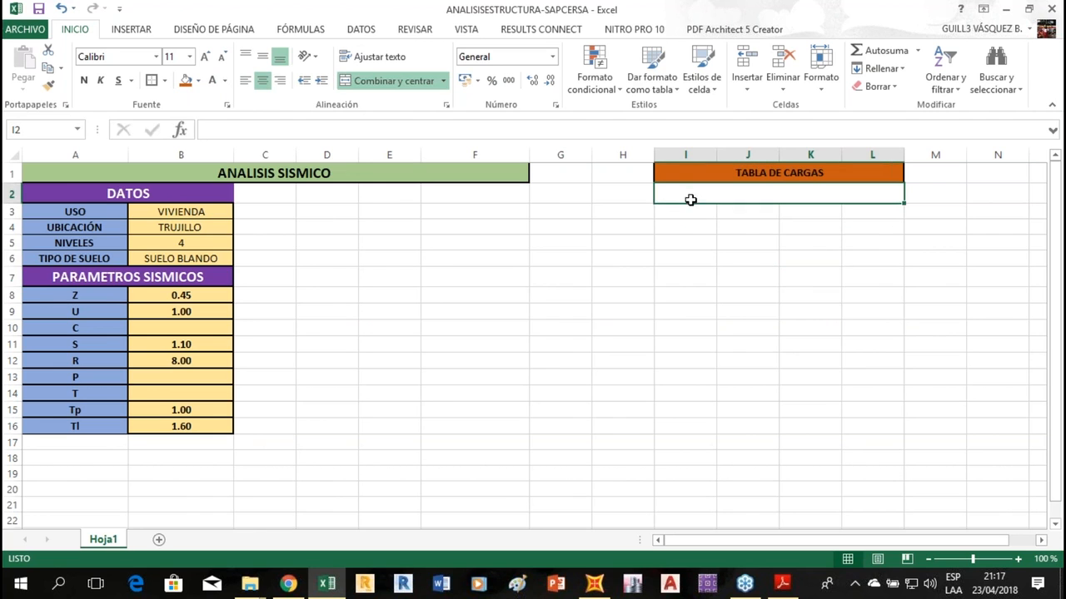
click(198, 81)
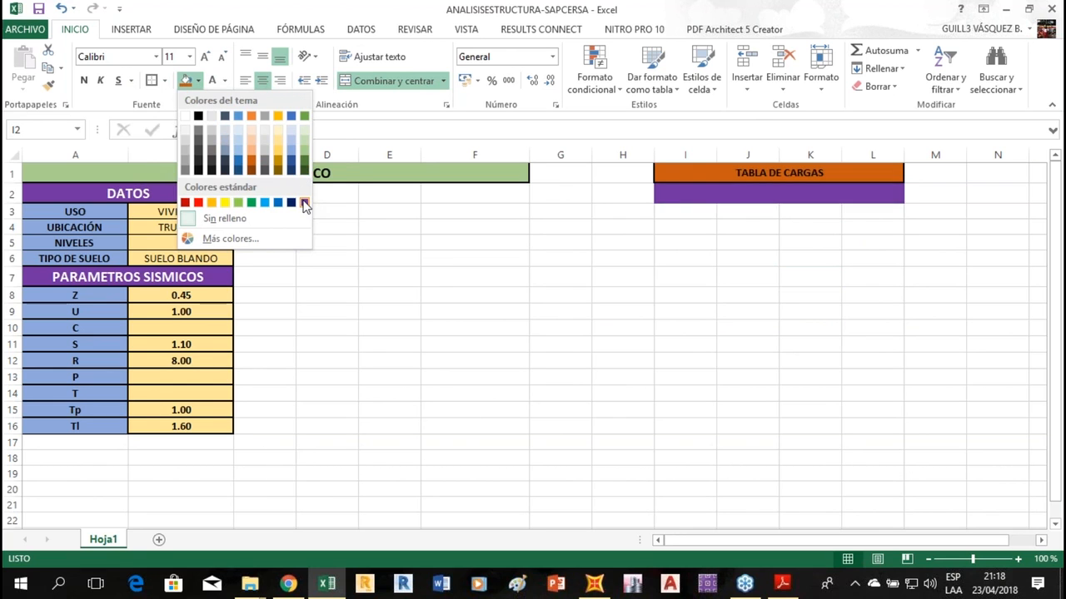
click(271, 204)
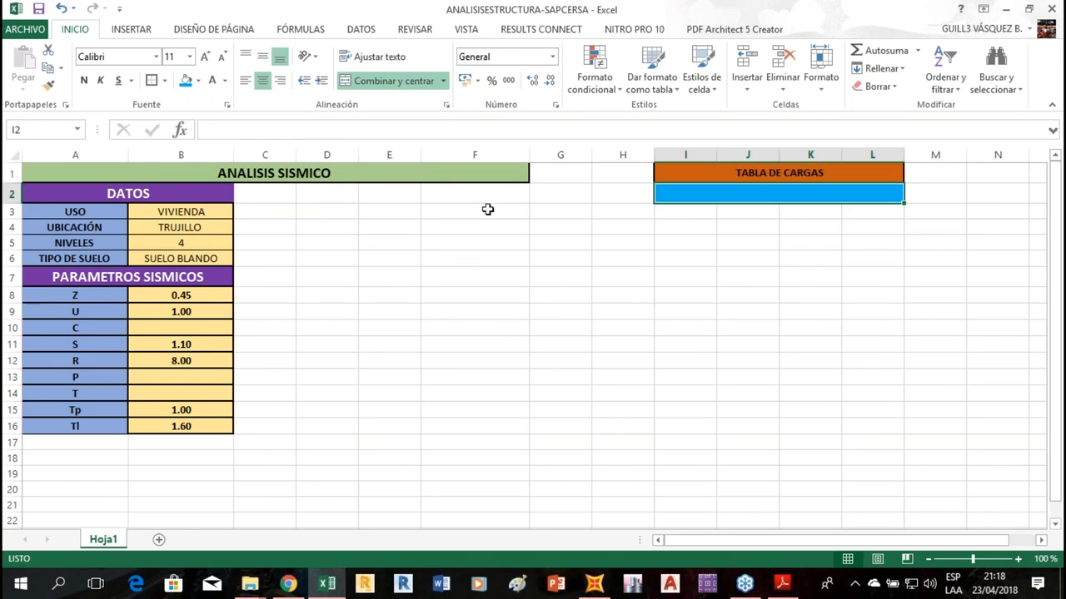
Enter the heading CARGA MUERTA in merged cell I2 and make it bold.
click(748, 211)
click(746, 198)
text(C)
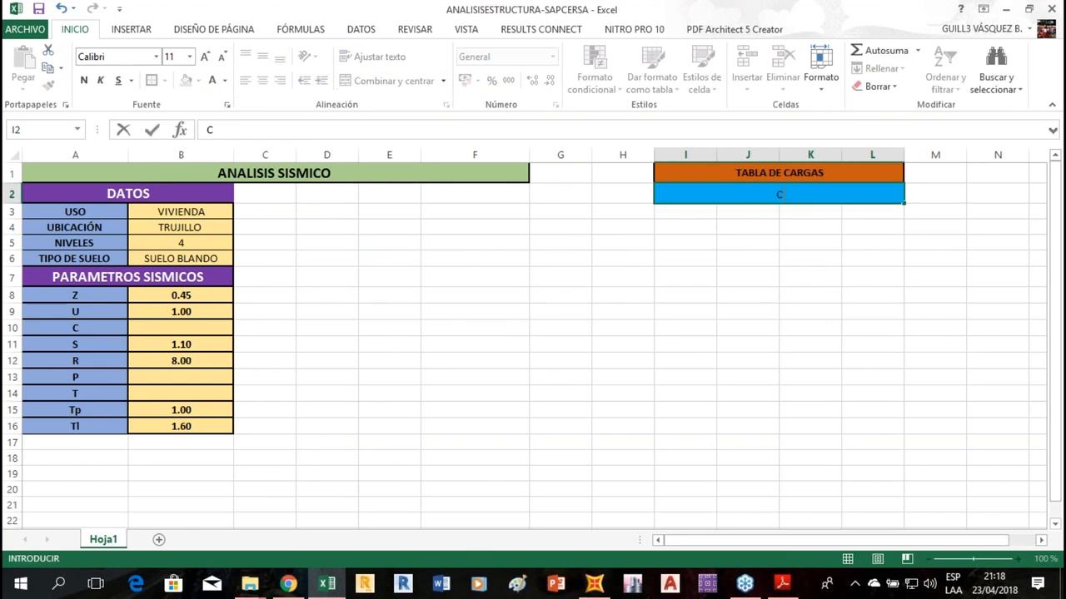
text(ARGA MUERTA)
key(Return)
click(778, 194)
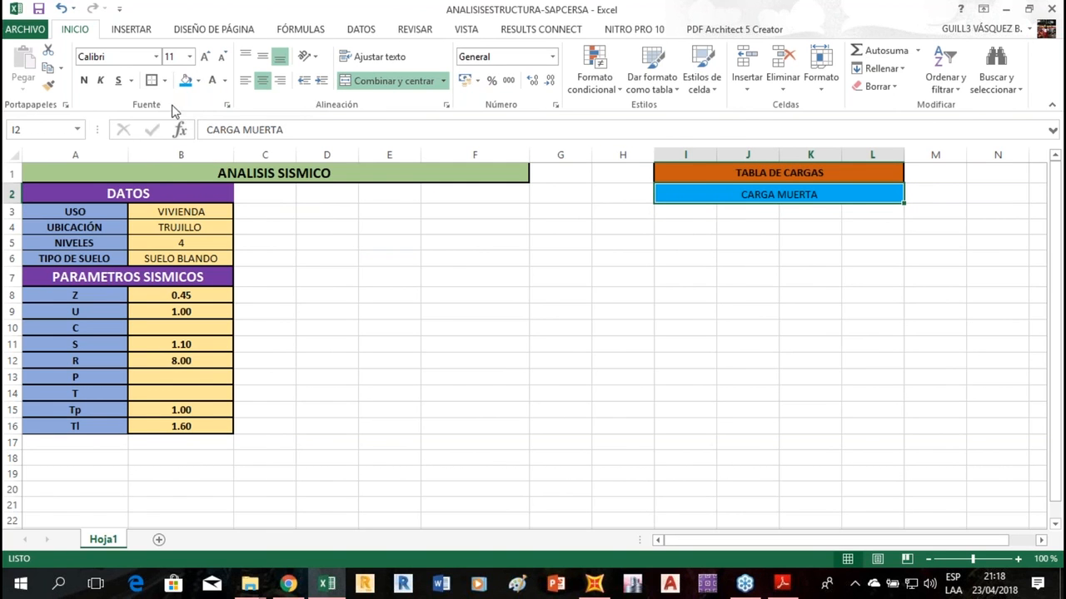
click(83, 80)
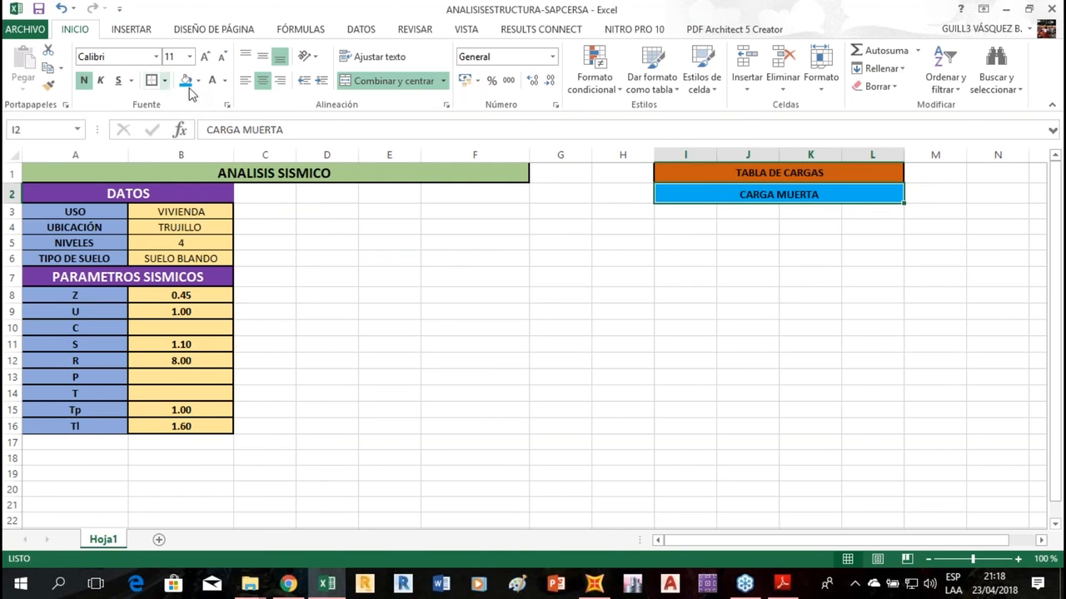
Copy the CARGA MUERTA heading with its formatting to cells I5 and I7.
click(628, 240)
drag(687, 210, 847, 254)
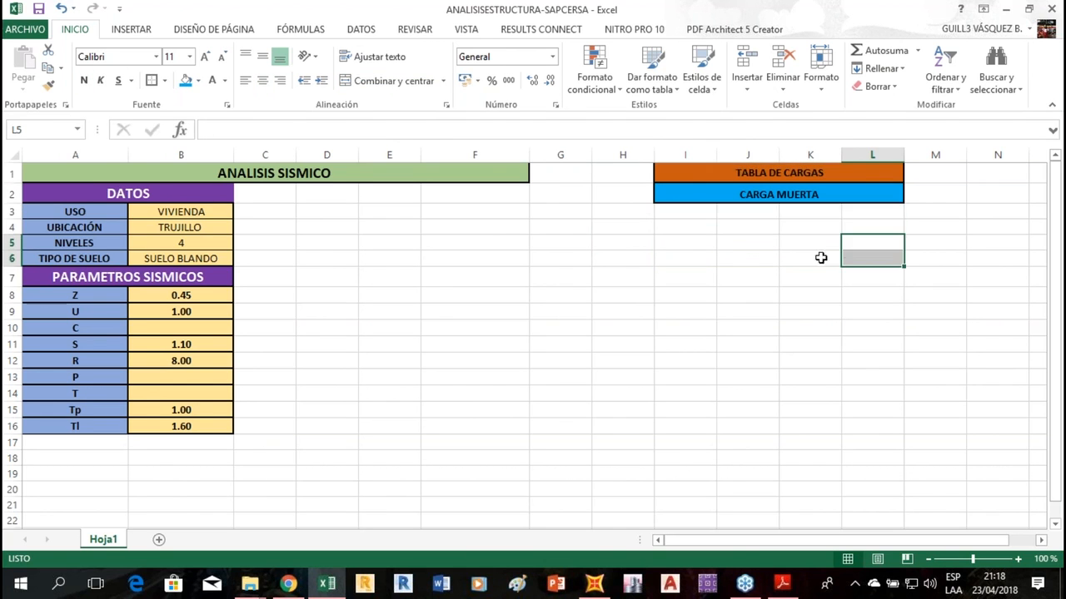
click(749, 200)
key(ctrl+c)
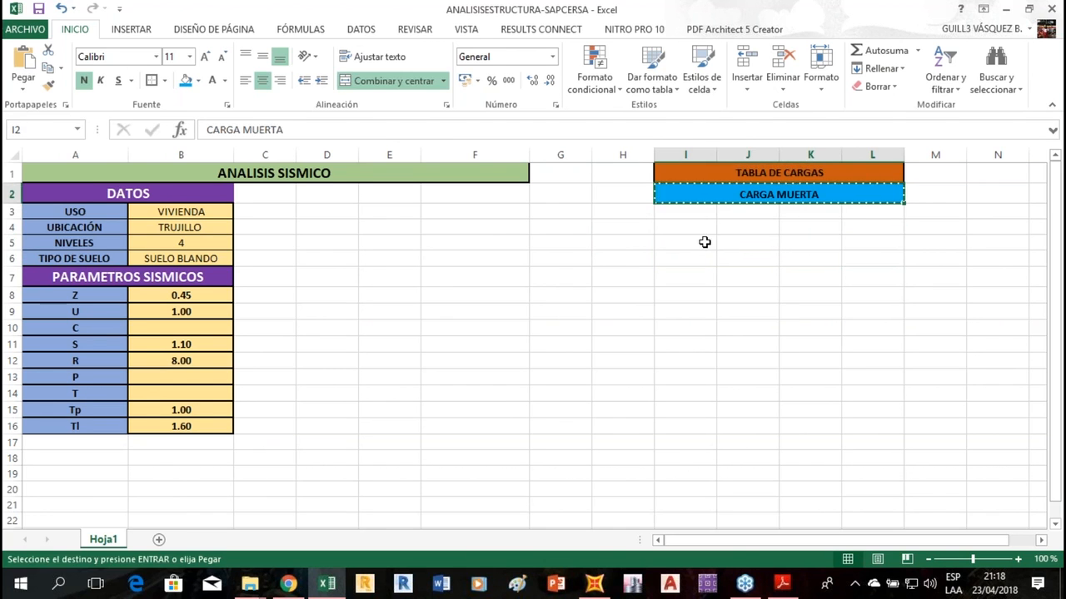
click(704, 241)
key(ctrl+v)
key(Down)
key(Down)
key(Down)
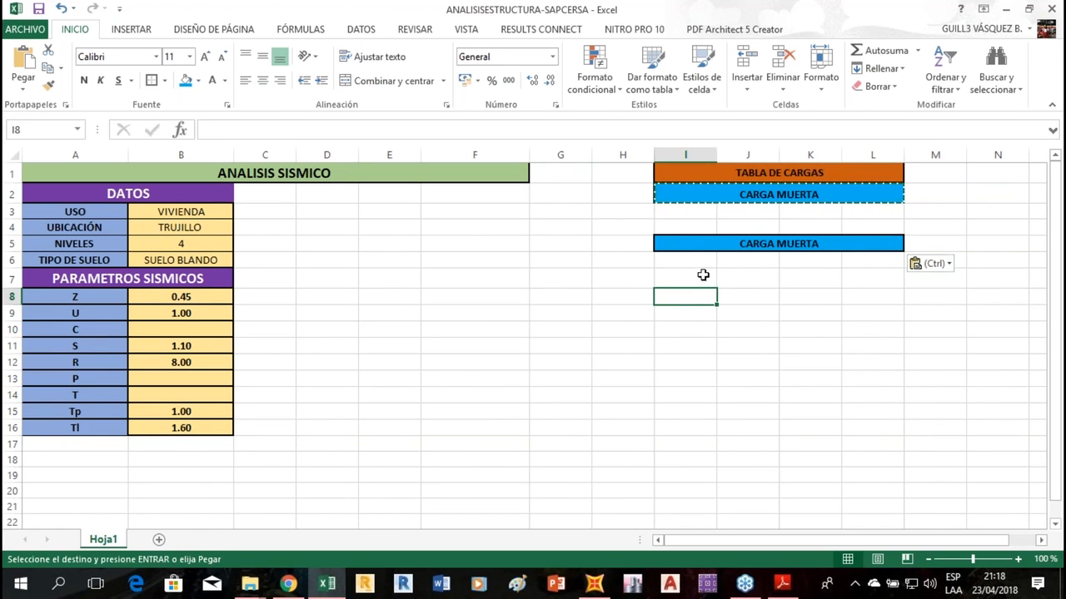
click(692, 274)
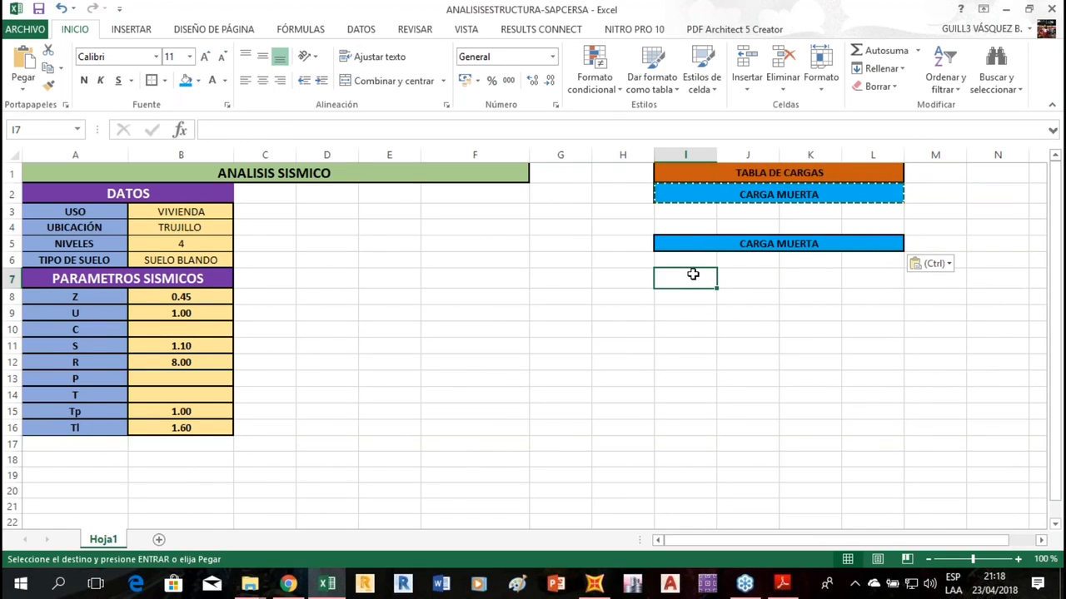
key(ctrl+v)
double_click(811, 280)
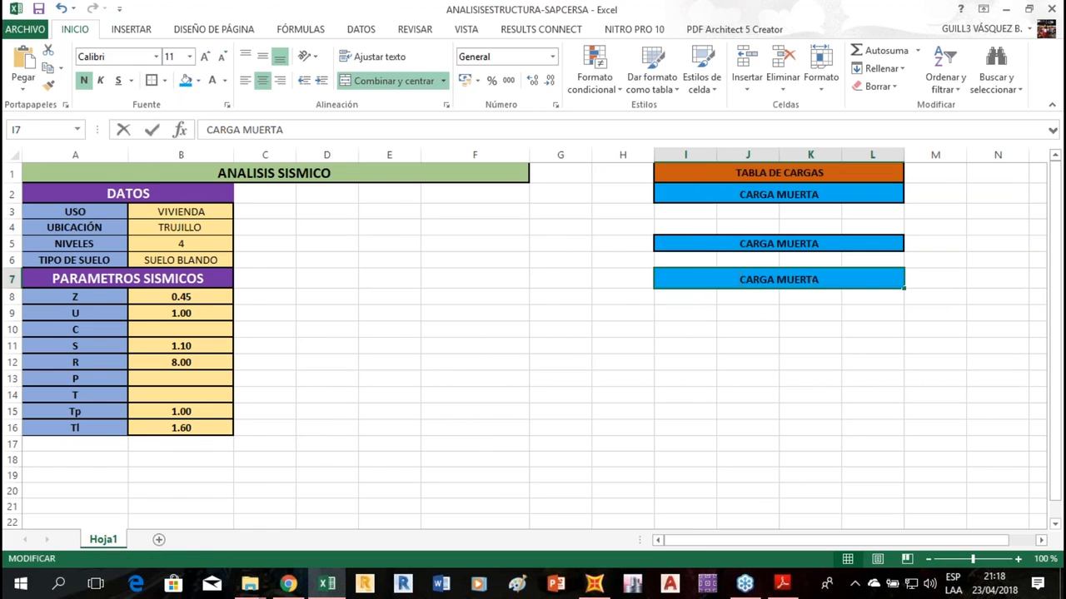
Change the heading in I5 to CARGA VIVA and the one in I7 to CARGA TECHO.
double_click(820, 244)
drag(819, 243, 777, 243)
text(VIVA)
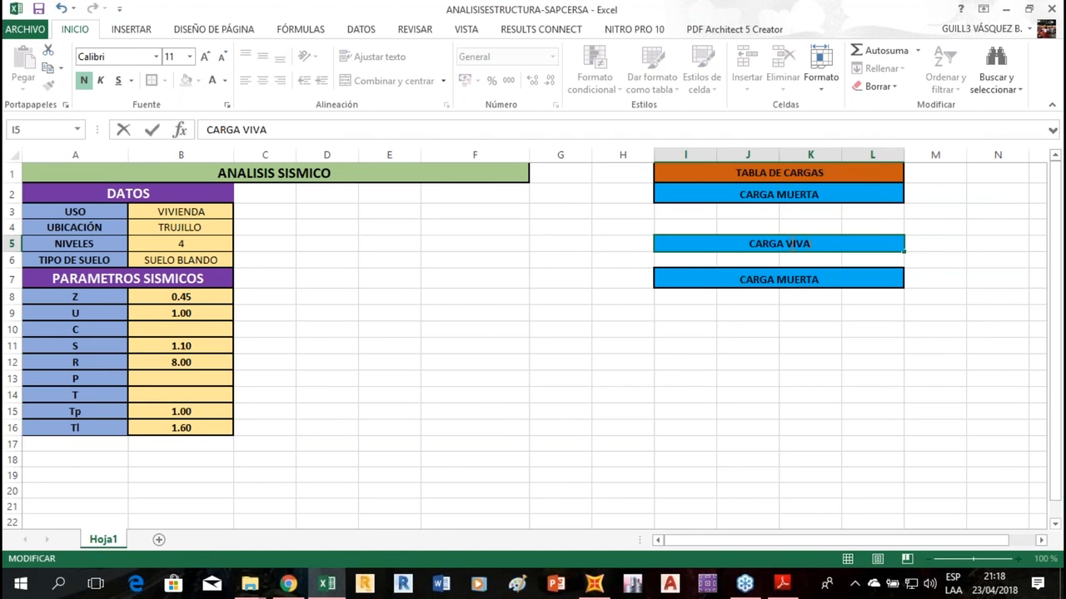
key(Return)
click(761, 275)
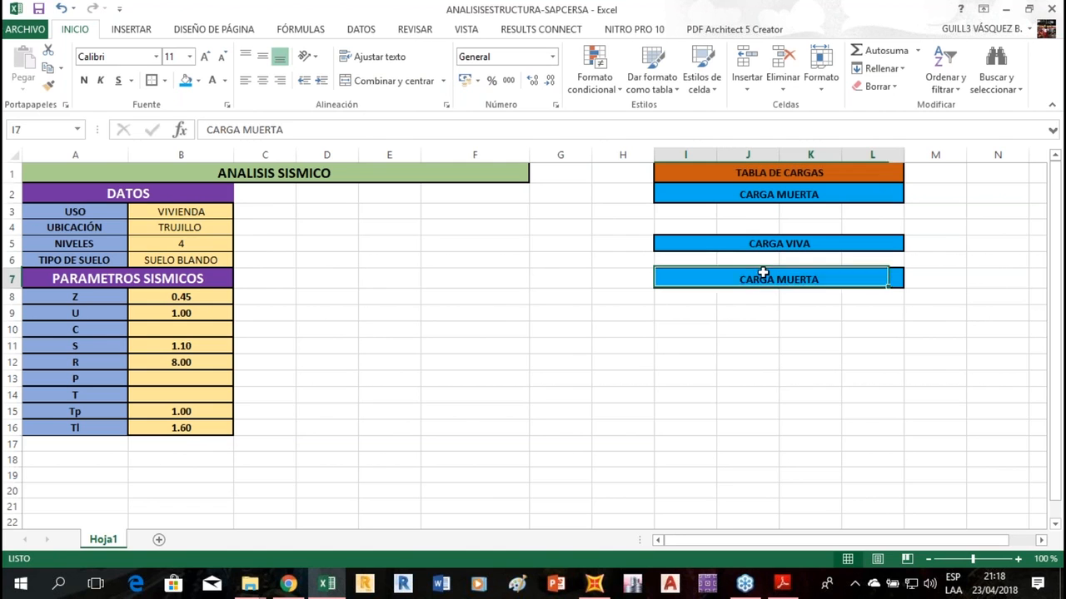
drag(285, 131, 247, 133)
text(TECHO)
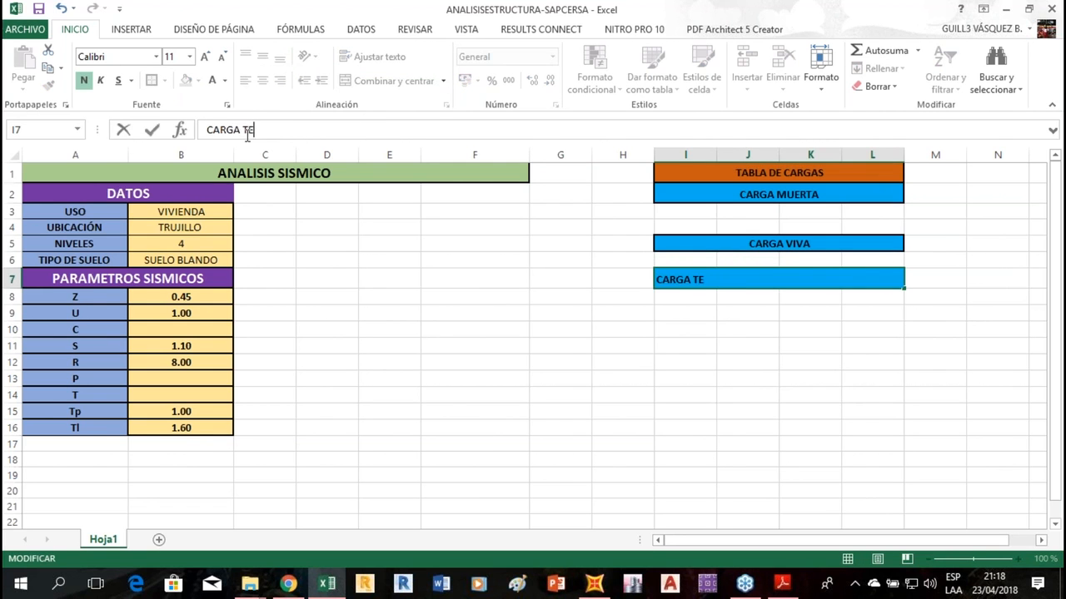
key(Return)
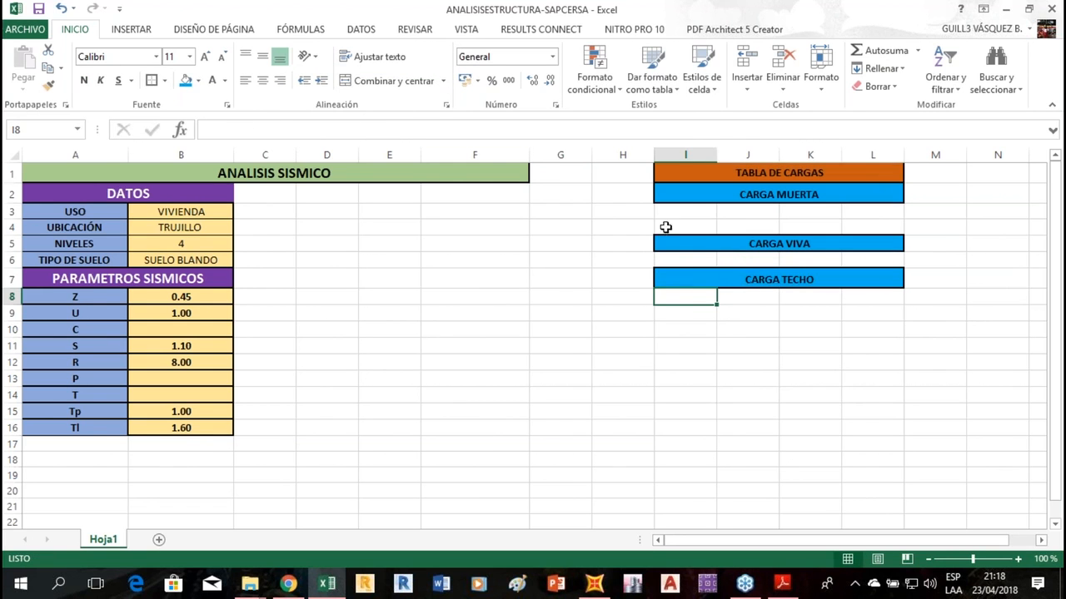
Fill cells I3:L4 below the CARGA MUERTA heading with light gray.
drag(677, 213, 864, 227)
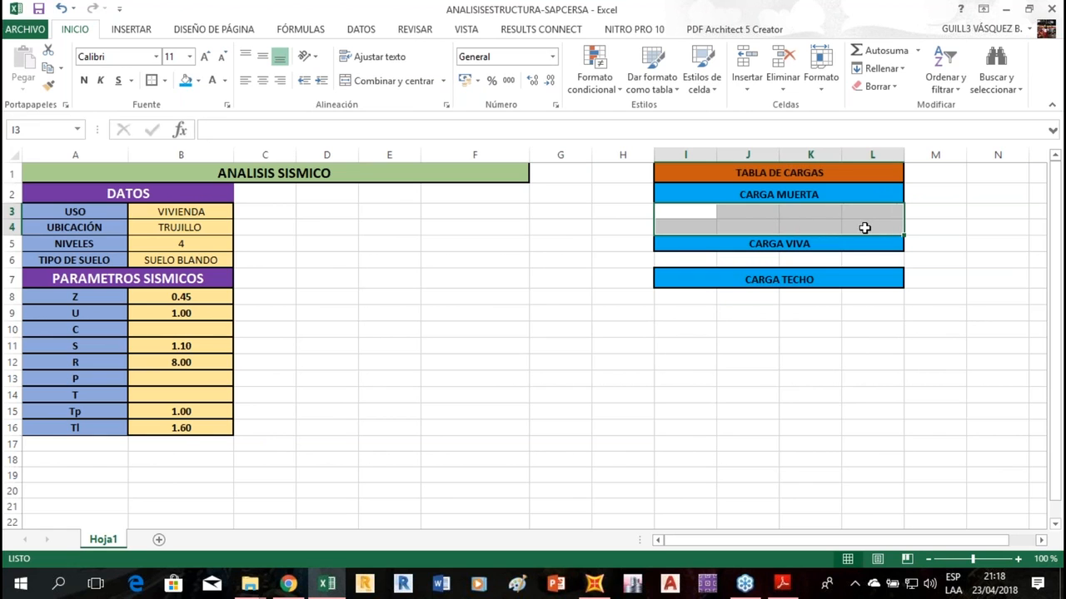
click(197, 81)
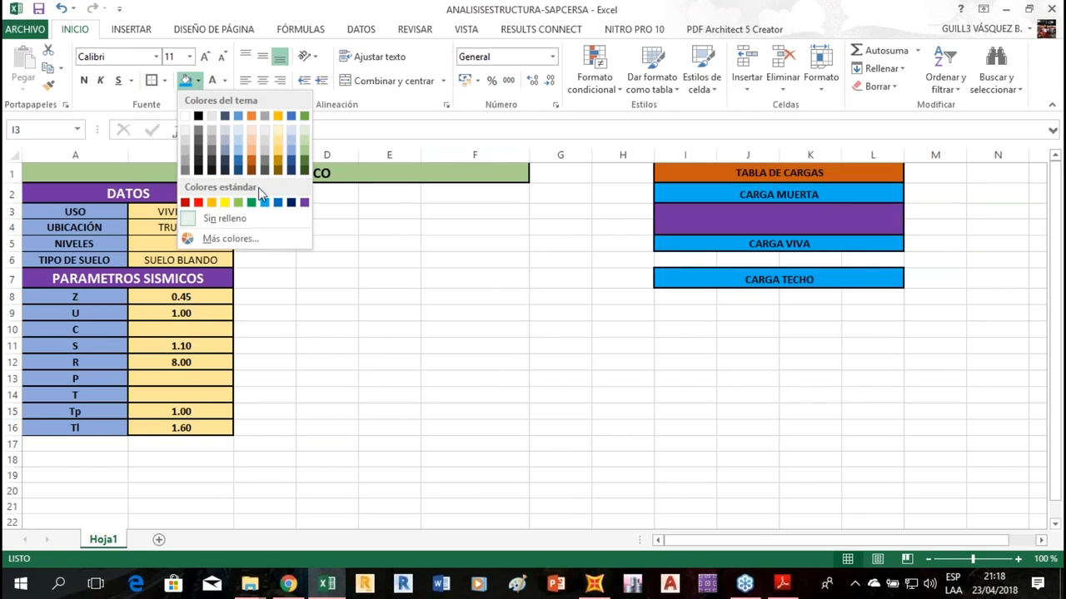
click(266, 158)
click(868, 319)
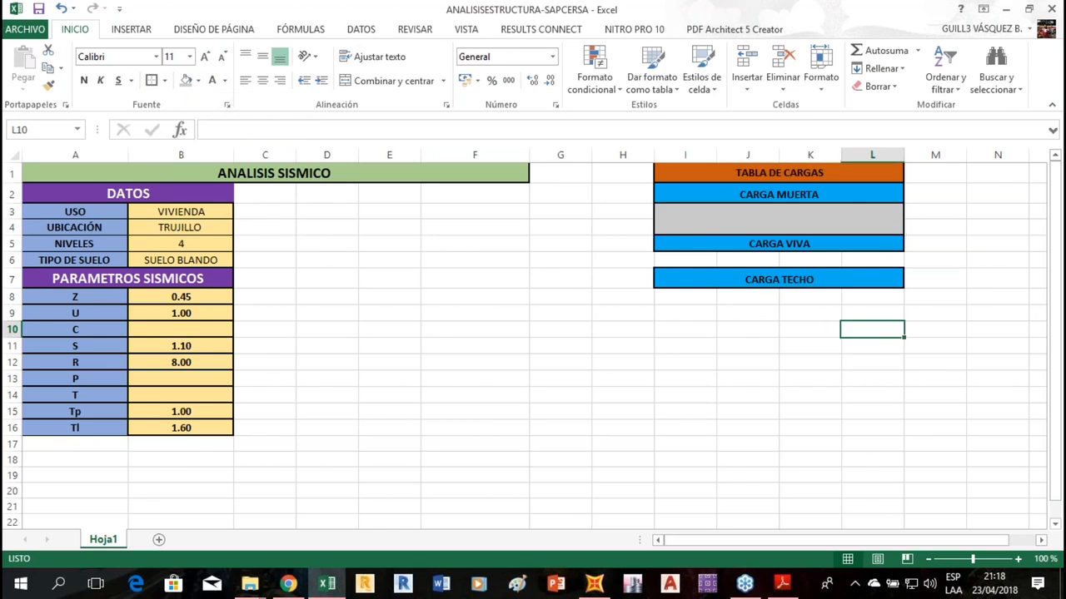
Merge and center cells I6:L6 below CARGA VIVA and fill them with the same light gray.
drag(688, 261, 868, 264)
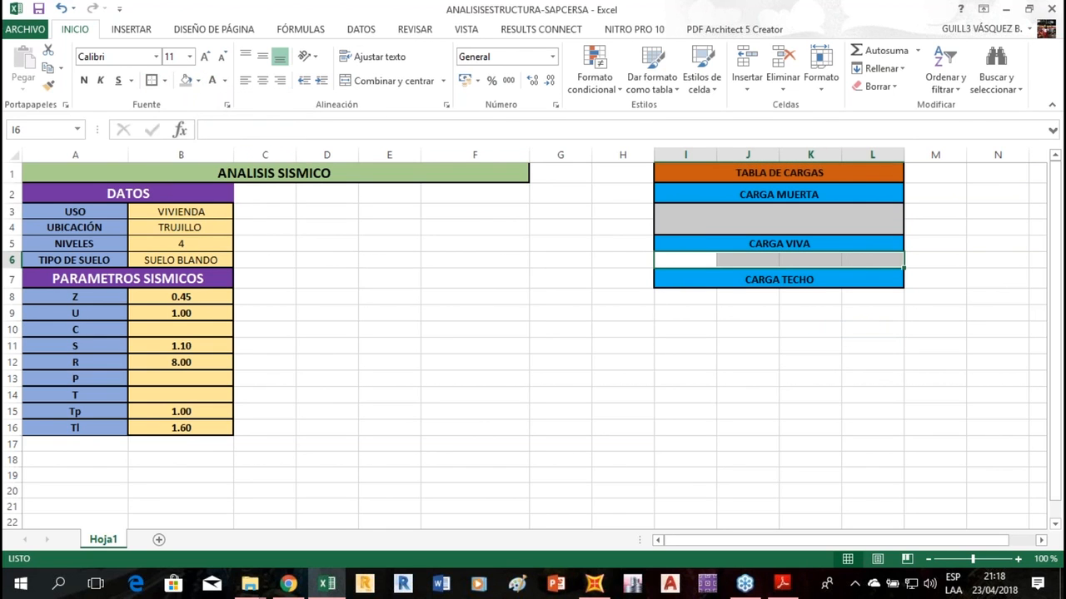
click(384, 82)
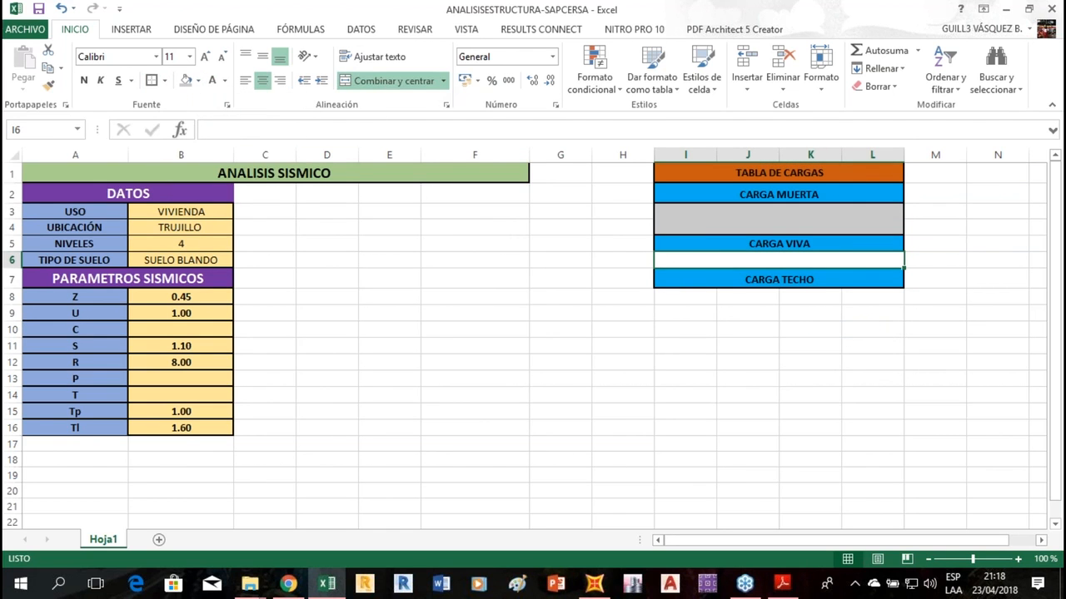
click(186, 80)
click(566, 296)
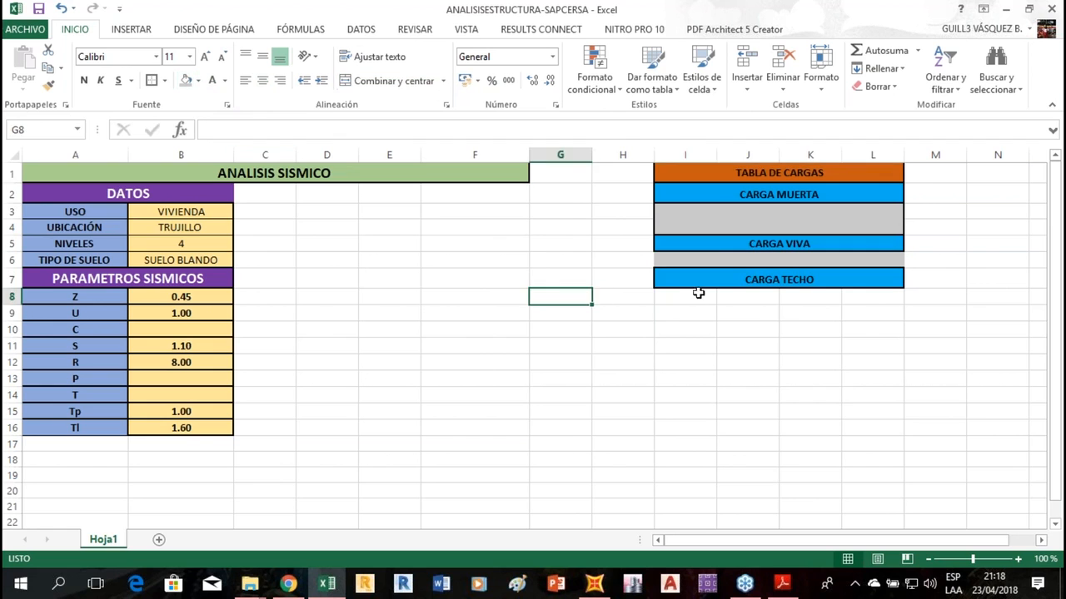
Fill cells I8:L8 below CARGA TECHO with the same light gray and add a border around them.
drag(697, 295, 890, 305)
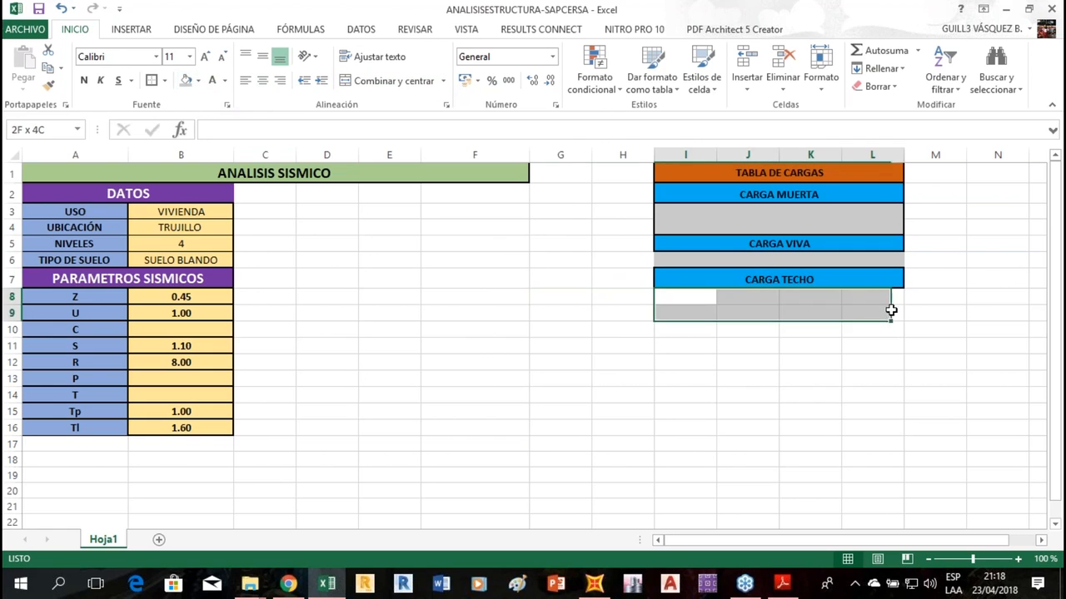
click(187, 80)
click(151, 80)
click(685, 312)
click(721, 279)
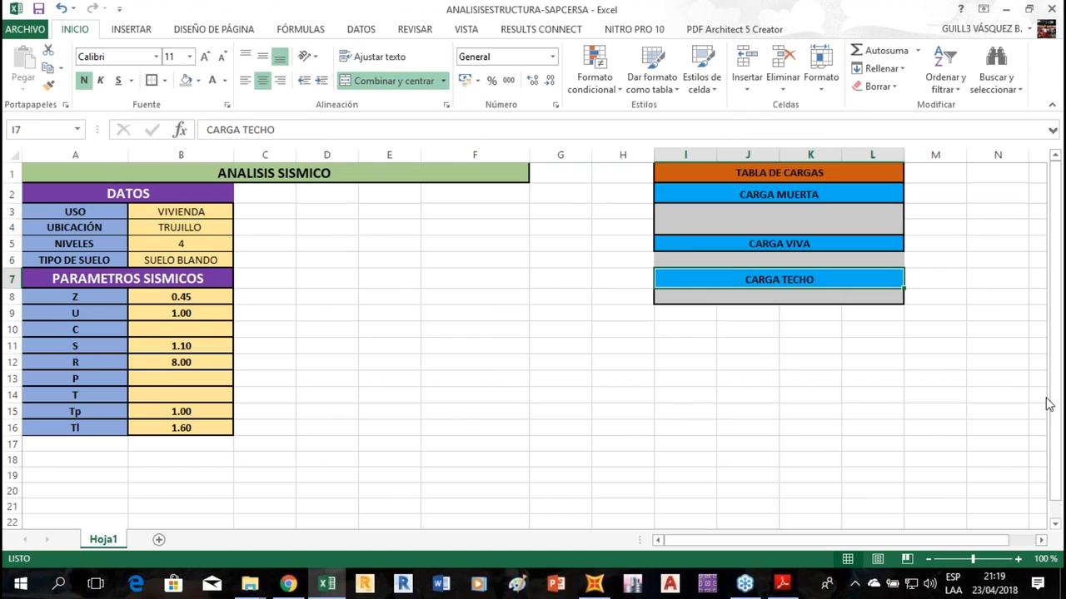
key(alt+Tab)
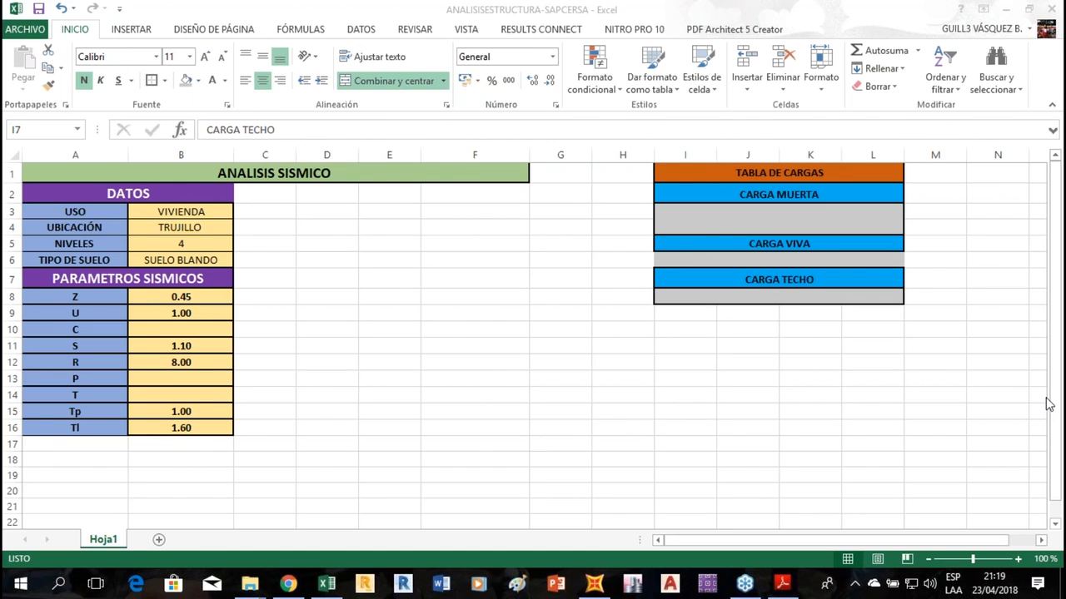
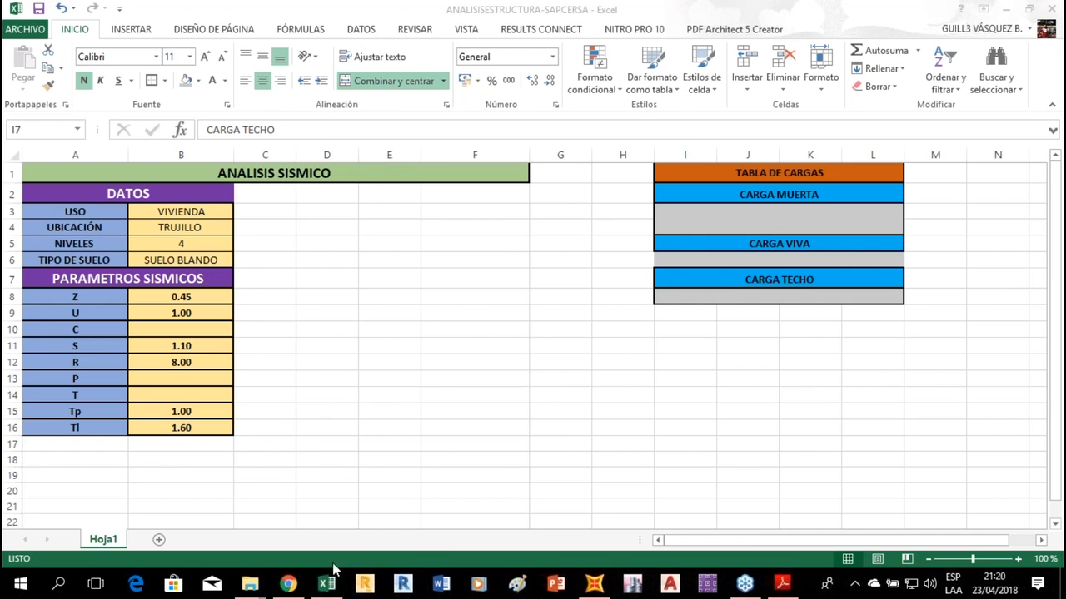
click(291, 585)
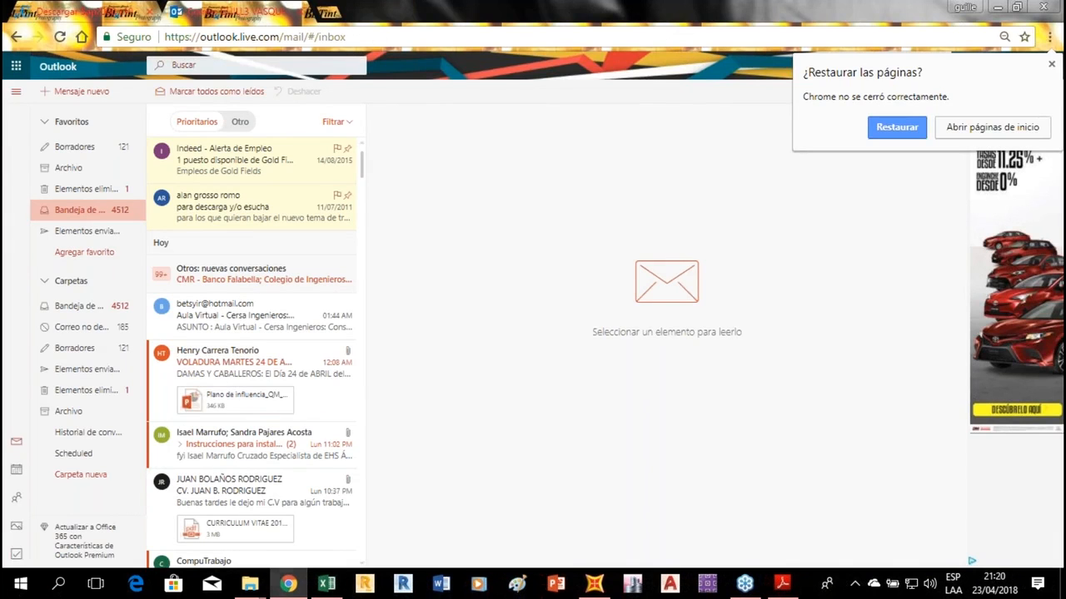
click(1051, 65)
click(73, 12)
click(245, 9)
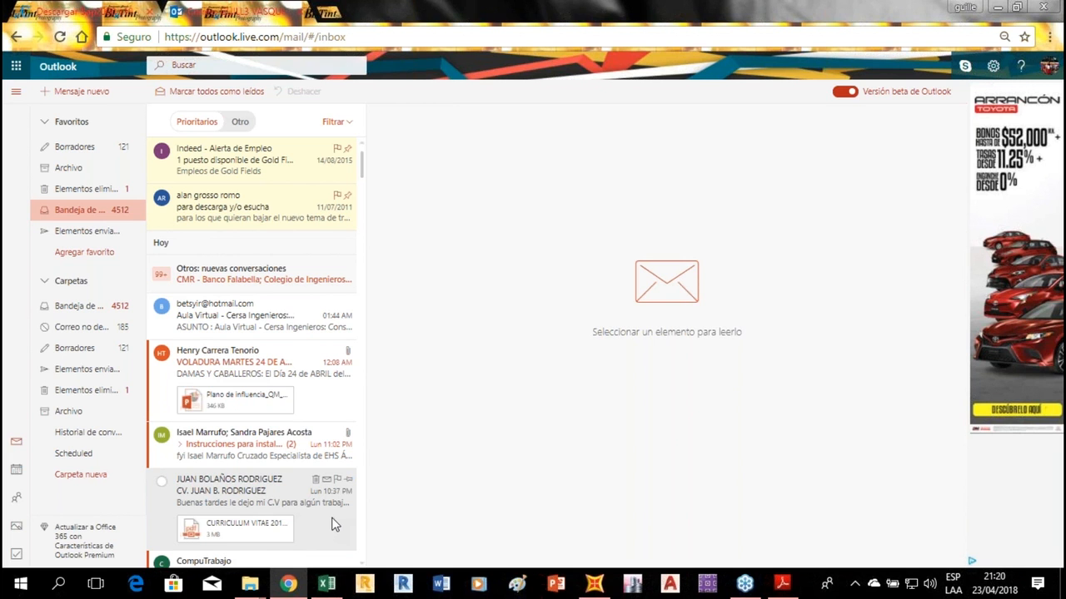
Switch to the NORMATIVAS folder, open the E_020 loads standard in Adobe Reader and find the live load table on page 6.
mouse_move(252, 585)
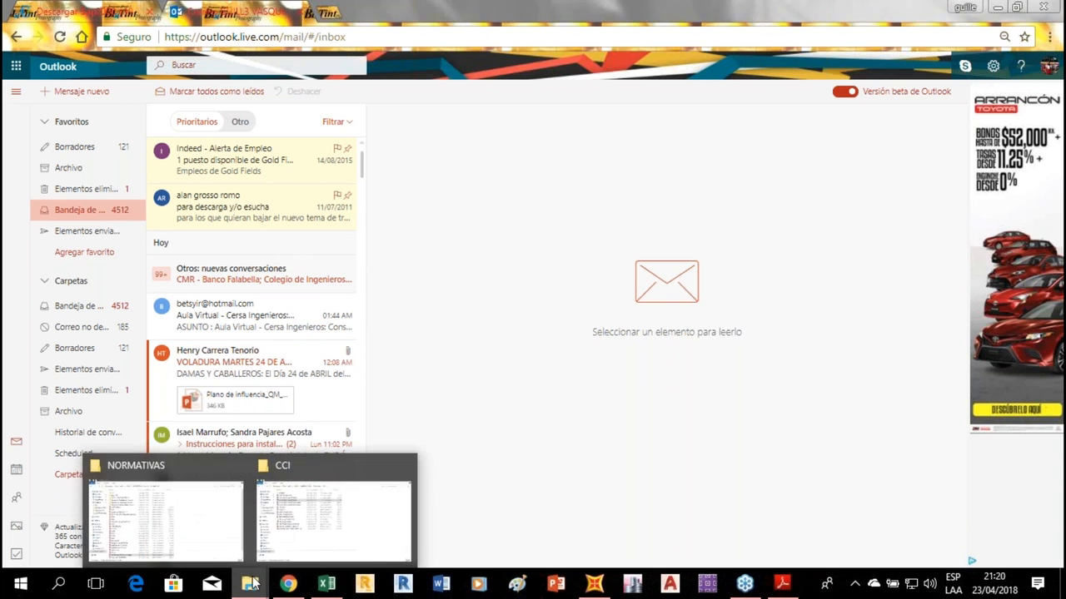
click(207, 514)
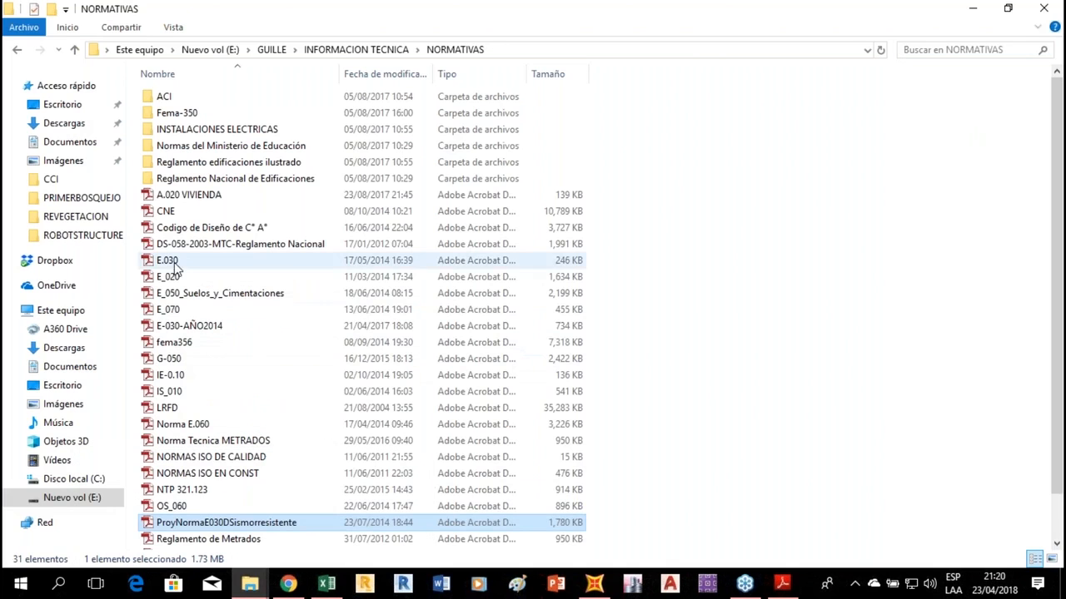
double_click(167, 276)
scroll(274, 347, down, 5)
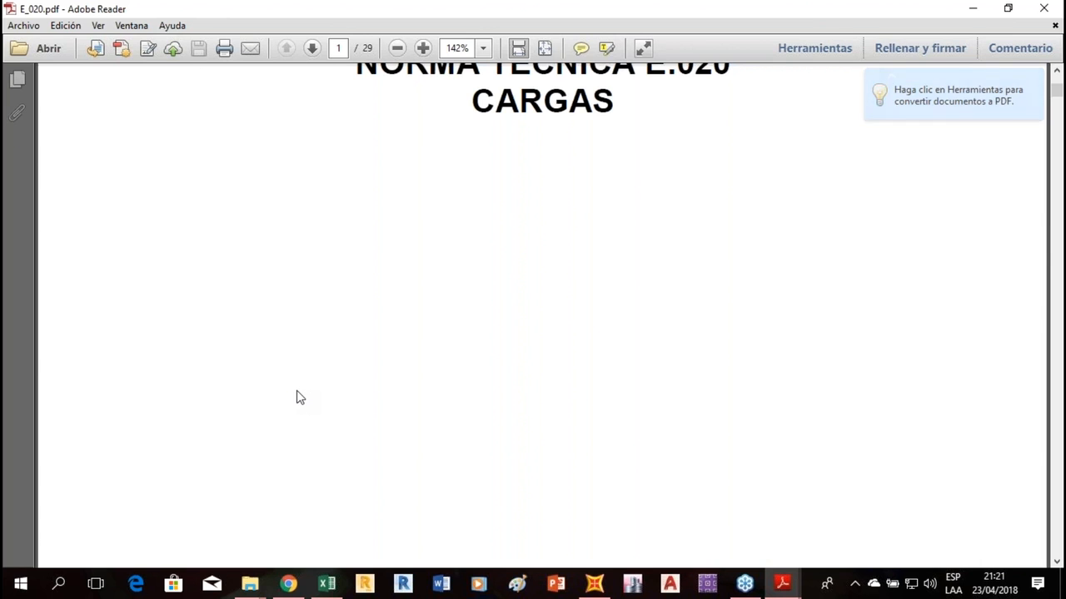
scroll(447, 469, down, 5)
scroll(447, 469, down, 12)
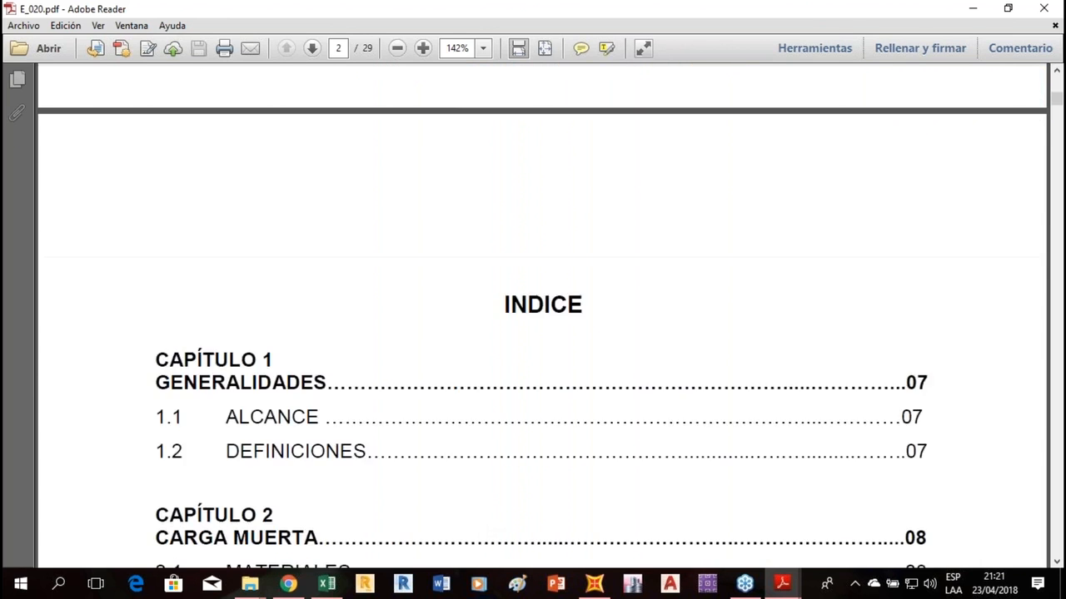
scroll(374, 492, down, 15)
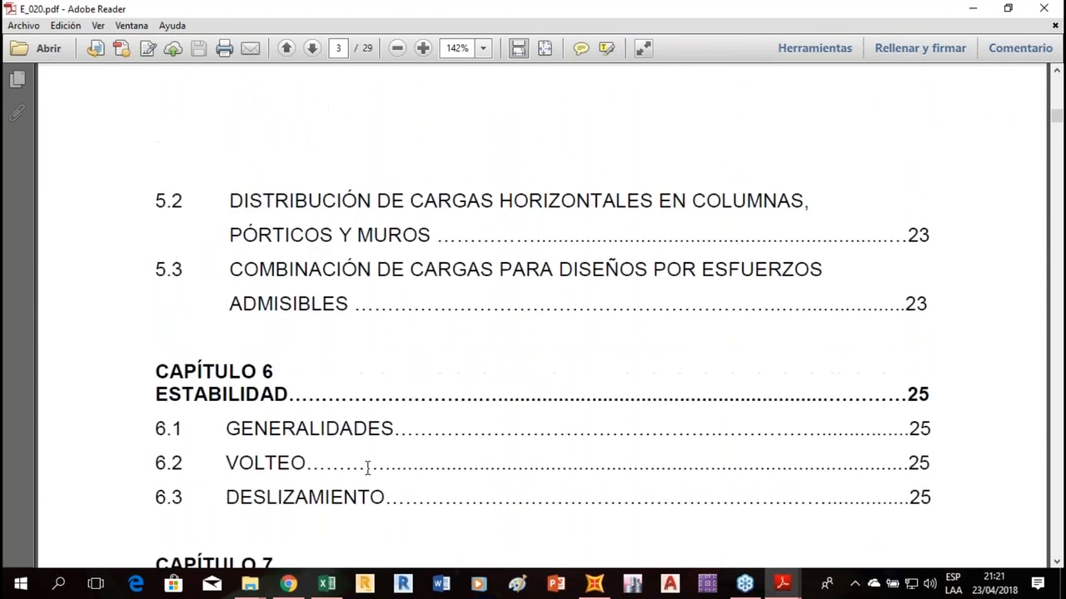
scroll(348, 493, down, 15)
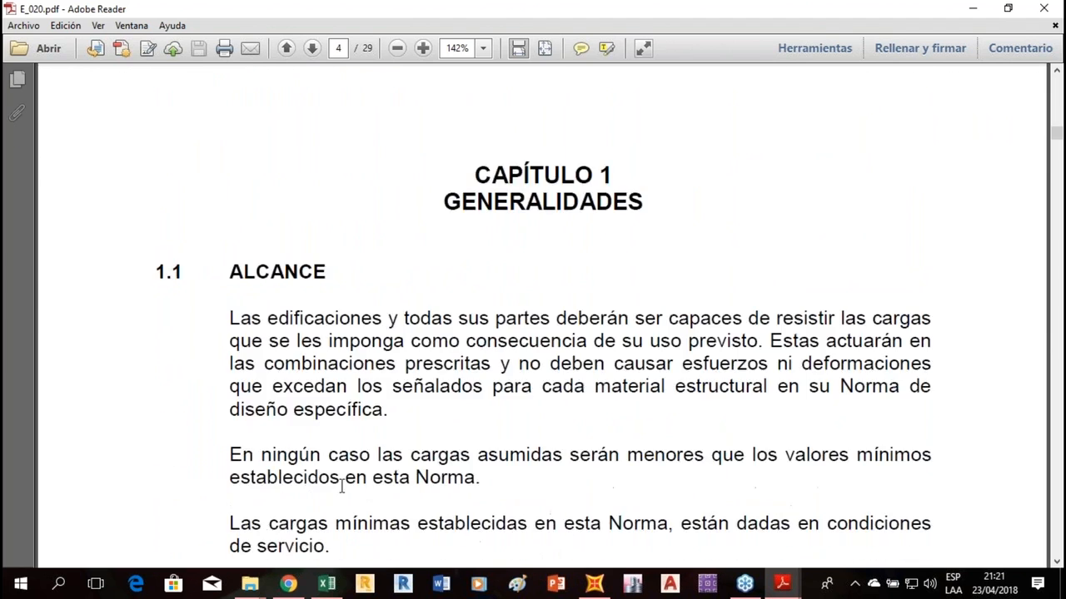
drag(1055, 138, 1058, 176)
scroll(328, 233, up, 3)
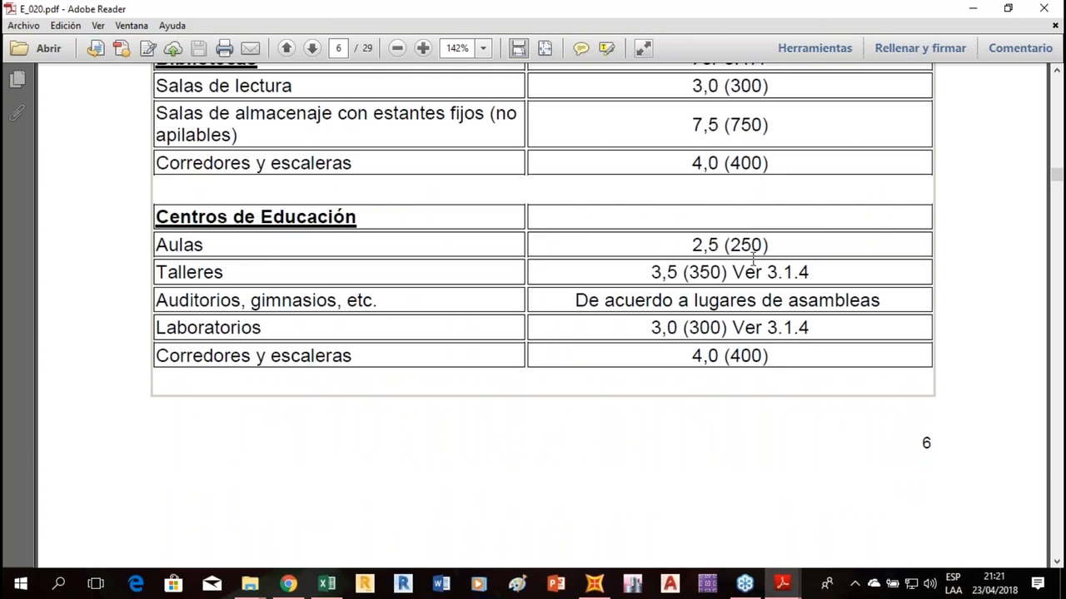
Review the minimum live loads in Tabla 3.1.1 from Centros de Educación through Oficinas on pages 6 and 7.
drag(191, 272, 726, 272)
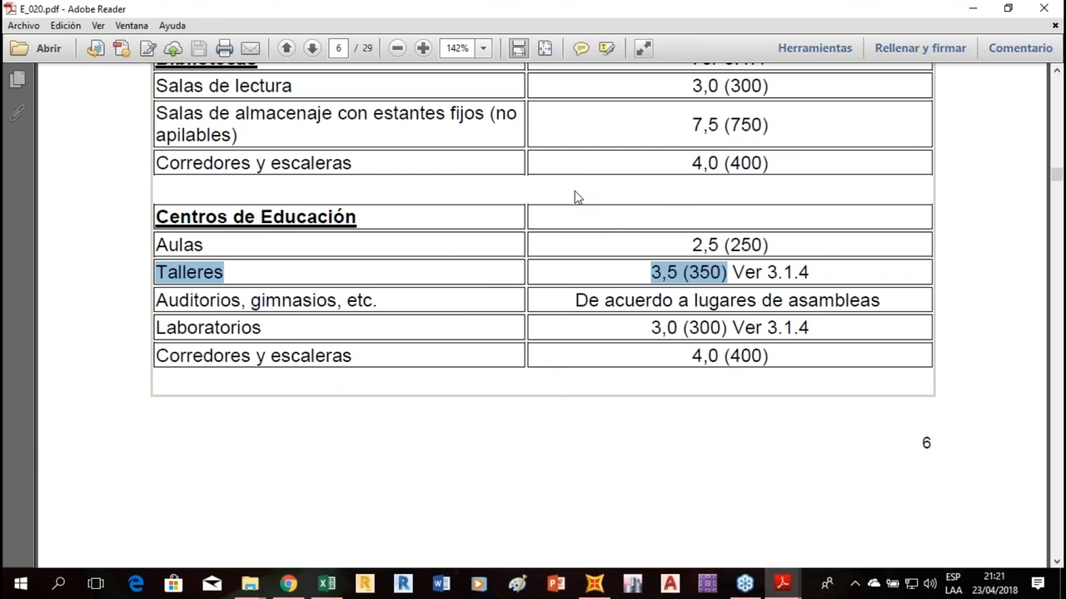
scroll(846, 274, up, 3)
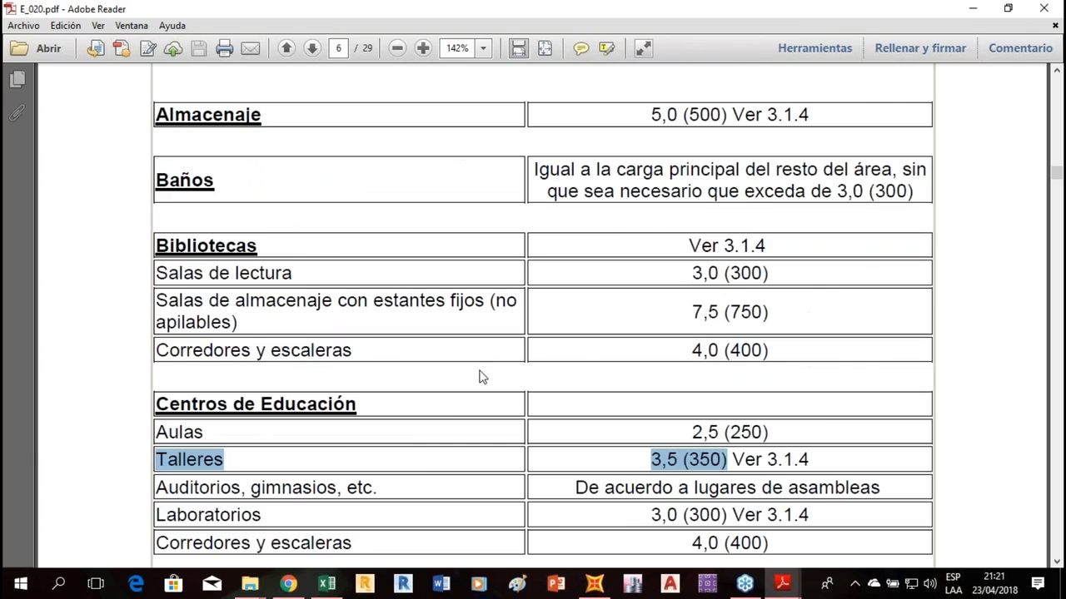
scroll(329, 352, up, 3)
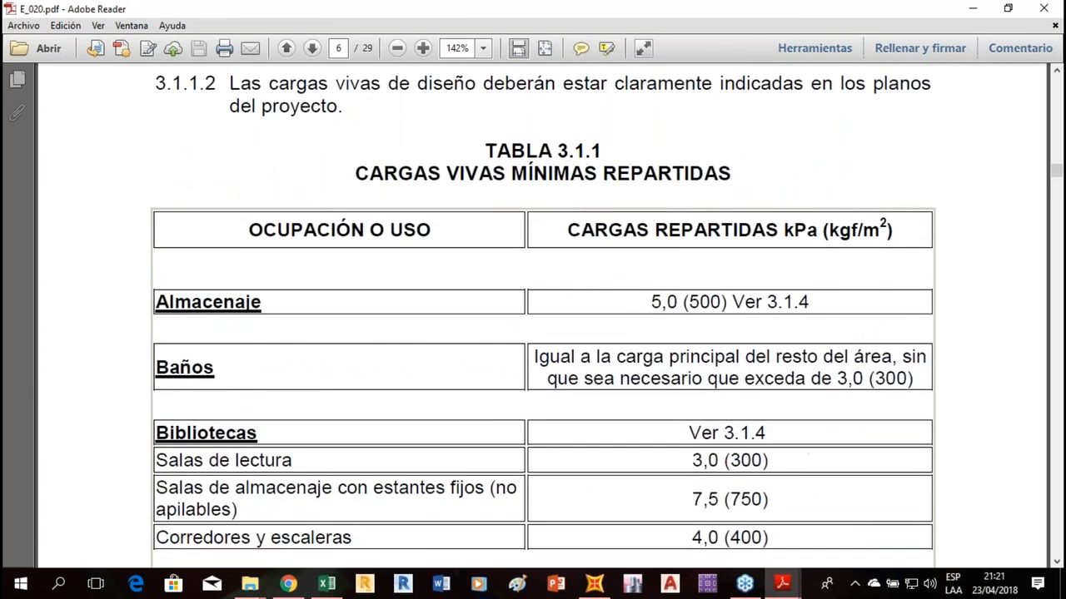
scroll(266, 356, down, 14)
scroll(192, 350, down, 8)
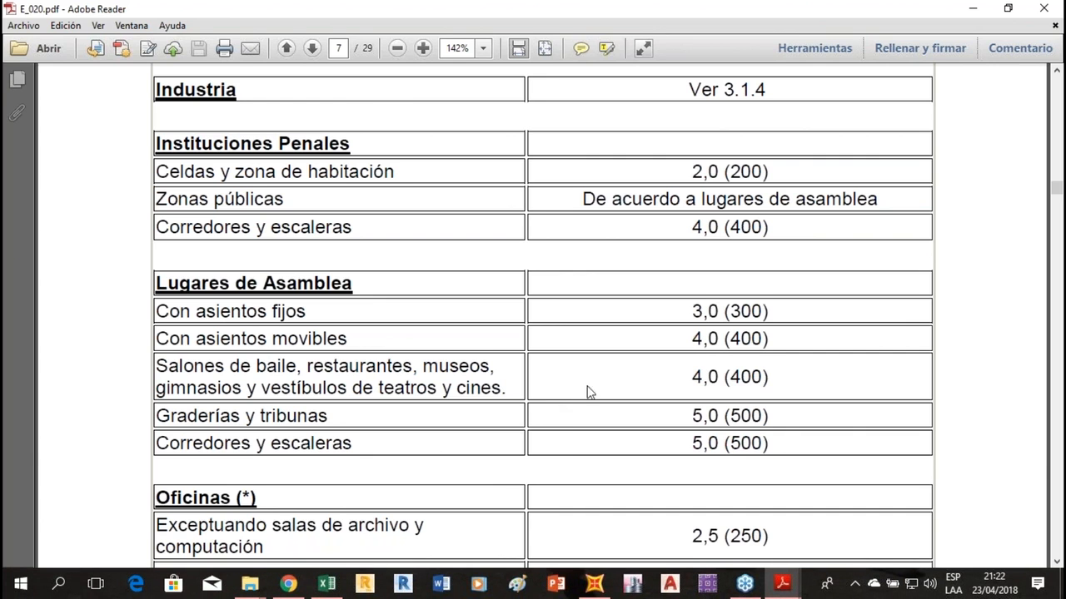
scroll(542, 436, down, 2)
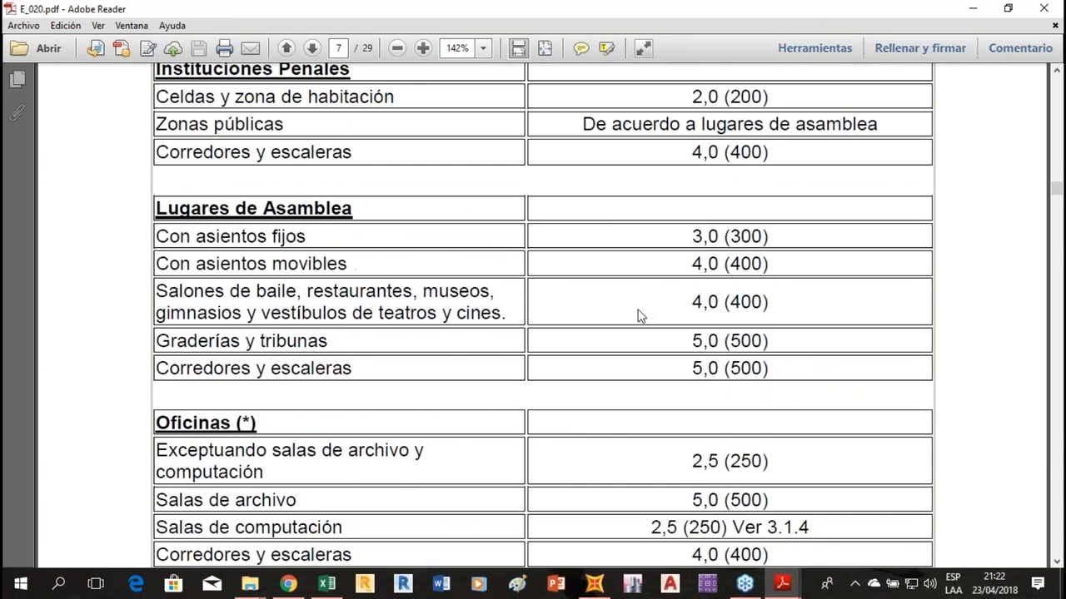
scroll(673, 435, down, 5)
scroll(633, 443, down, 5)
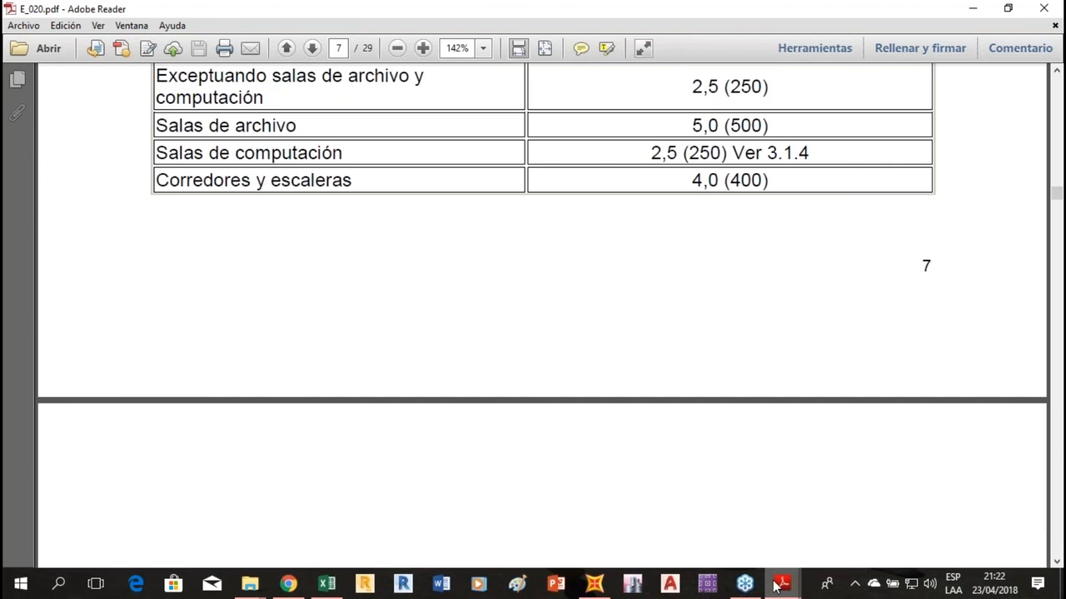
Switch to SAP2000 and inspect the building's floors and roof in the 3D view.
click(594, 584)
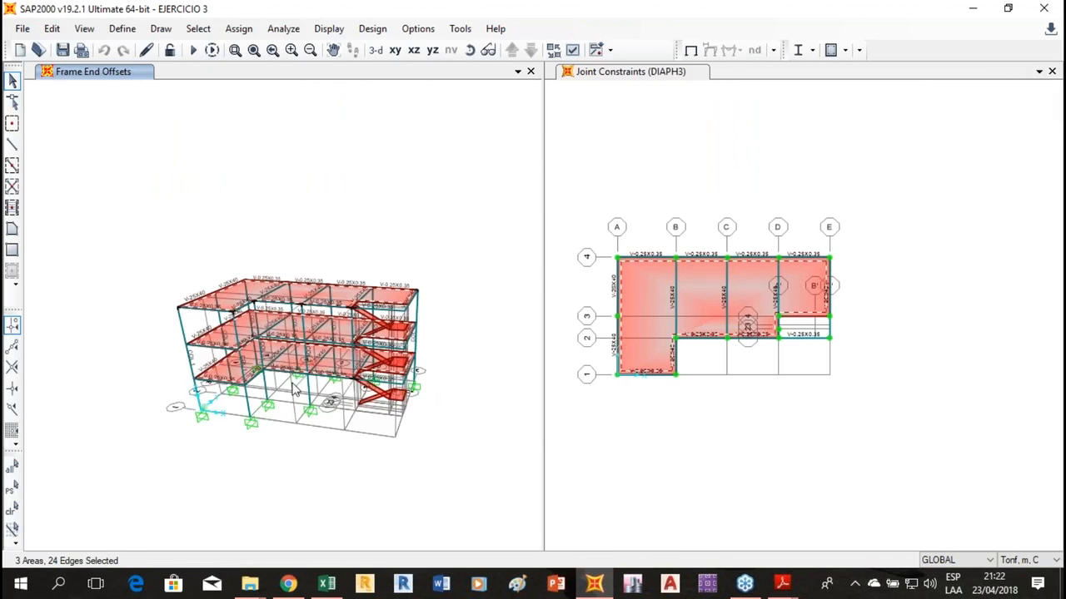
scroll(203, 381, up, 3)
scroll(208, 395, down, 5)
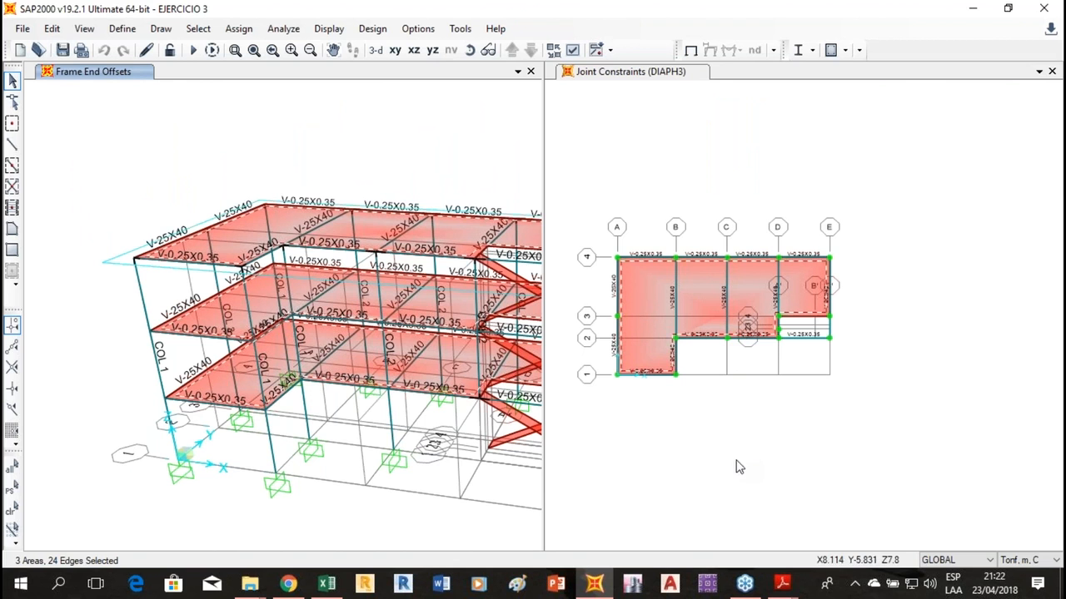
Return to the E_020 standard in Adobe Reader and find the Viviendas live loads on page 8.
mouse_move(782, 584)
click(805, 546)
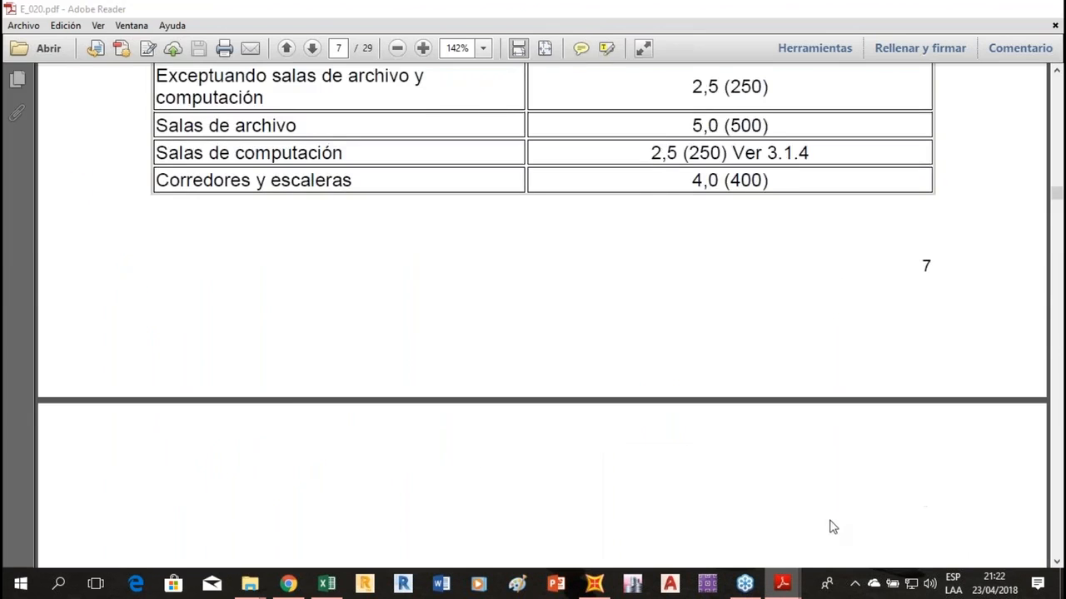
scroll(676, 435, up, 5)
scroll(676, 435, down, 8)
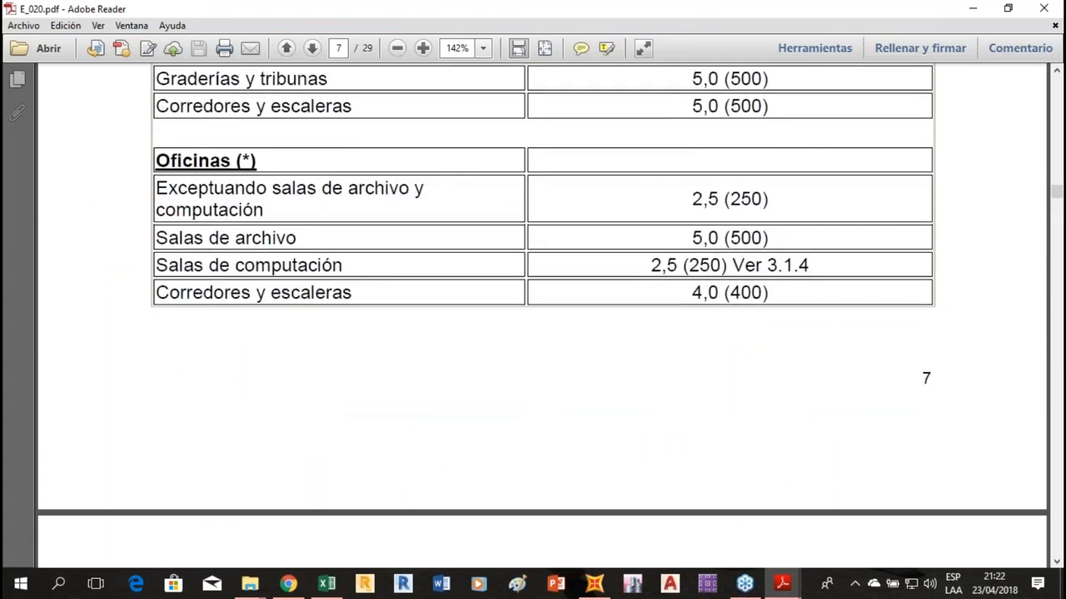
scroll(714, 333, down, 5)
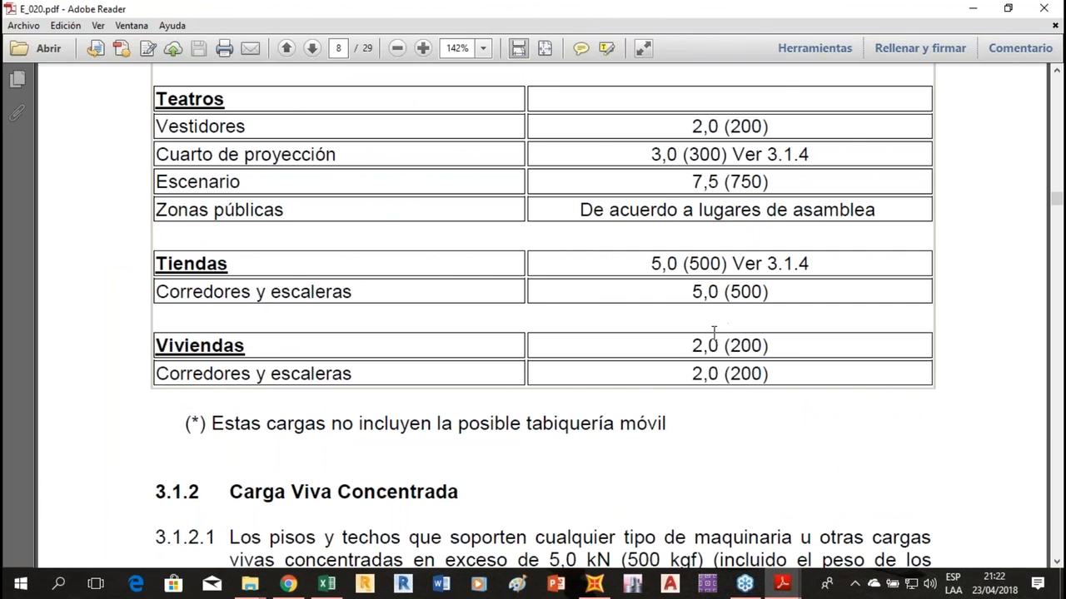
Switch to the Excel workbook and enter 200 Kg/m2 in bold in the cell below CARGA VIVA.
mouse_move(595, 584)
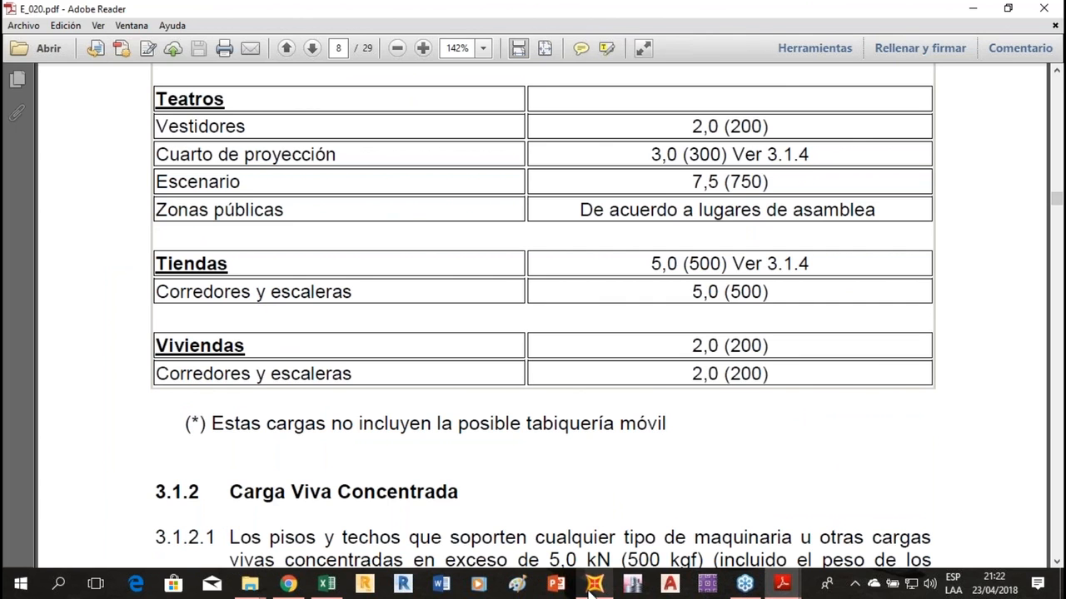
click(608, 534)
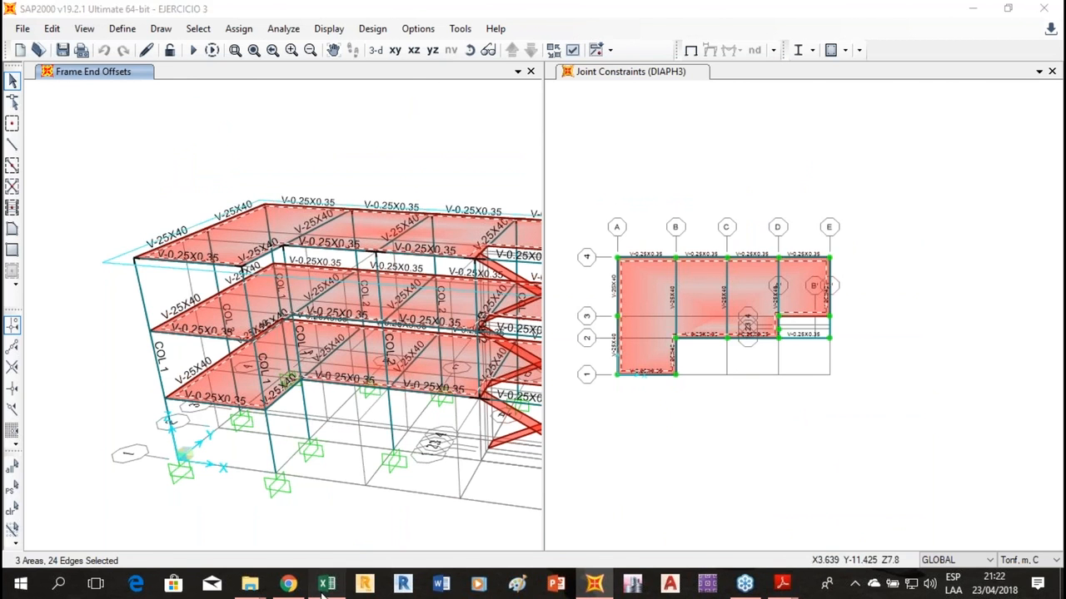
click(326, 583)
click(744, 262)
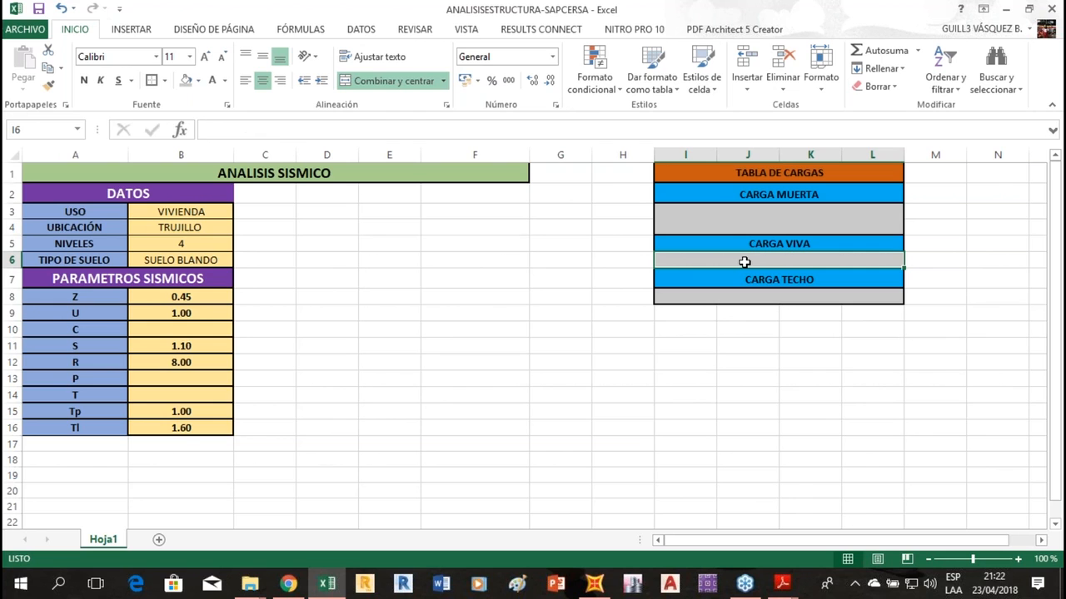
text(200 K)
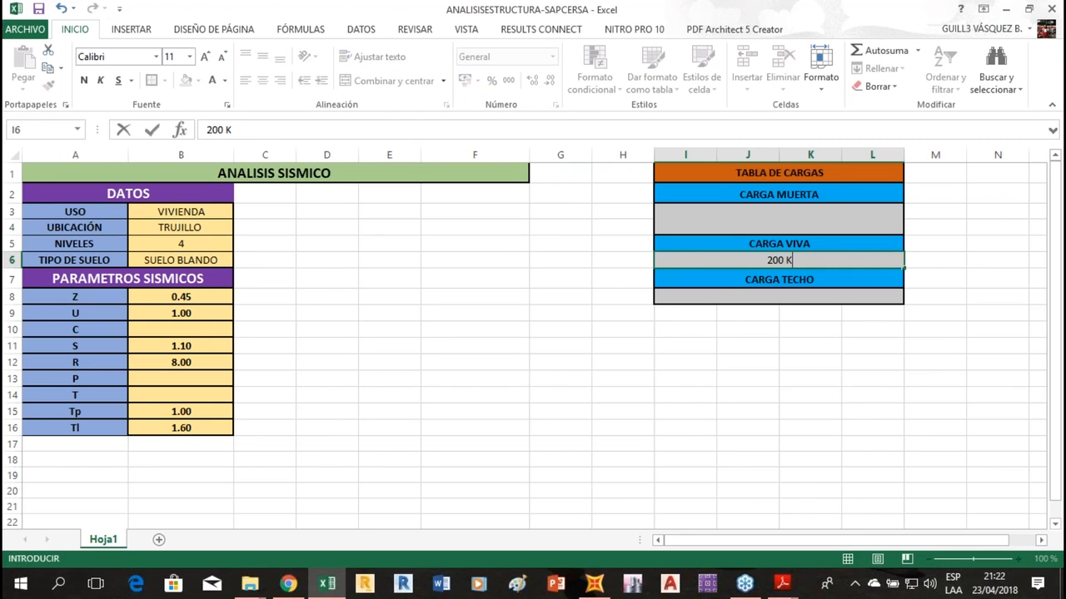
text(/)
key(BackSpace)
text(g/m2)
key(Return)
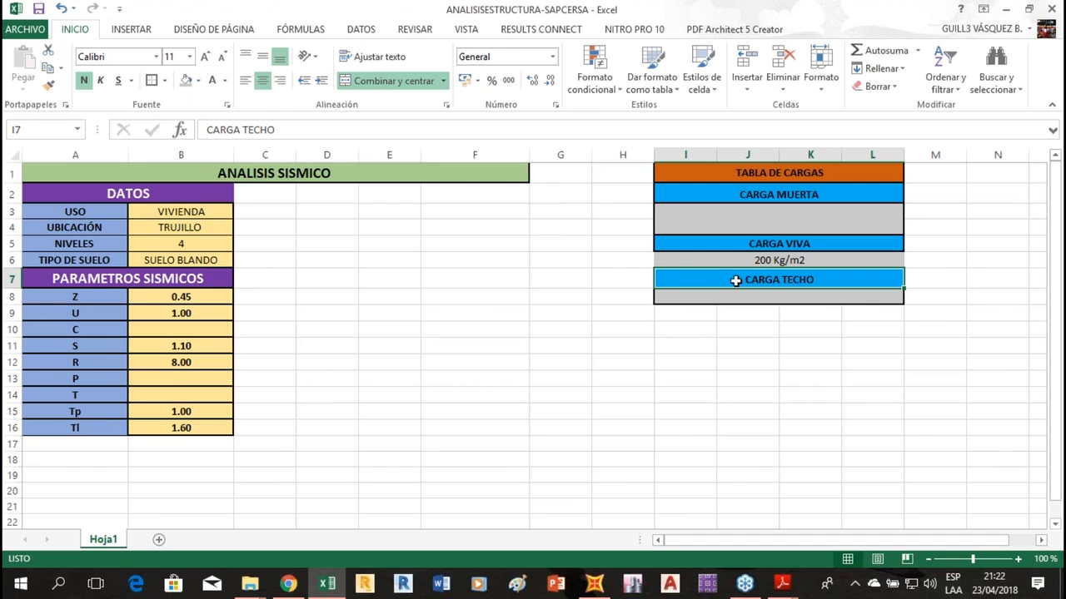
click(758, 257)
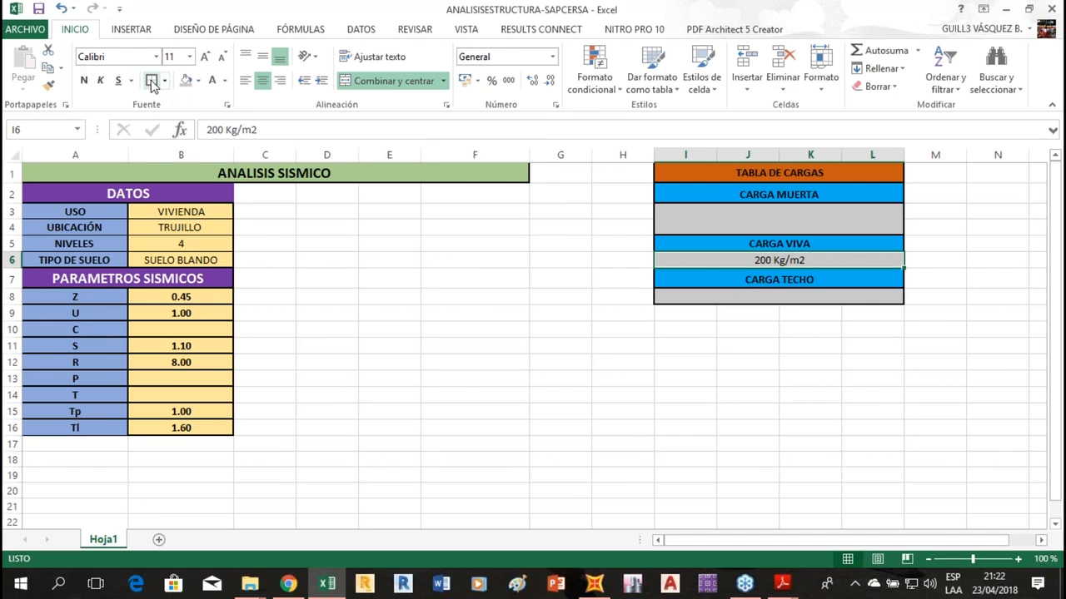
click(84, 80)
click(641, 275)
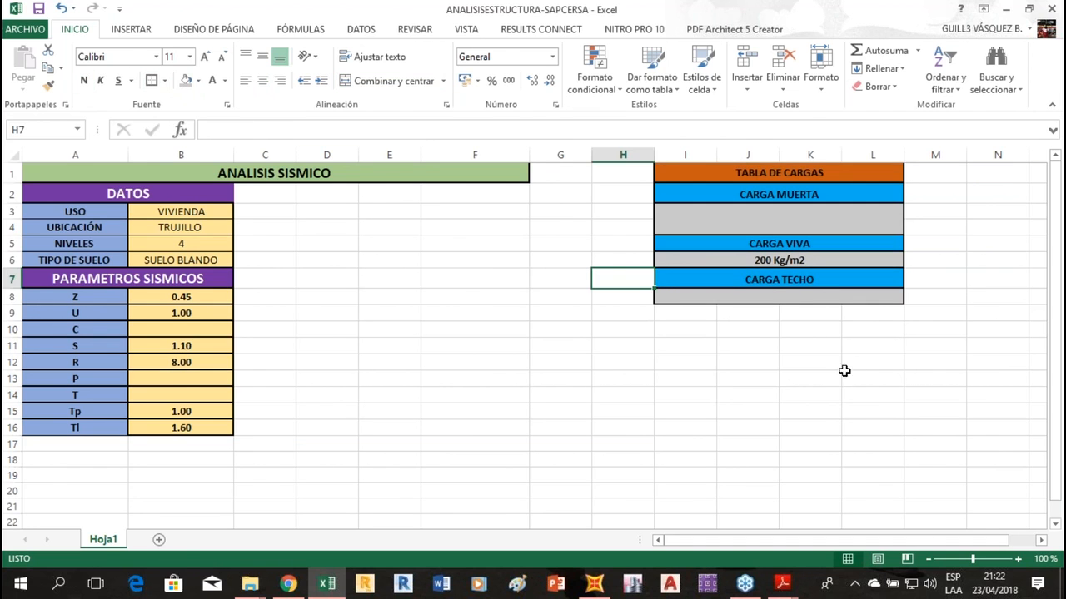
Merge and center cells I8:L8 below CARGA TECHO.
click(791, 296)
drag(675, 287, 794, 295)
drag(875, 295, 687, 298)
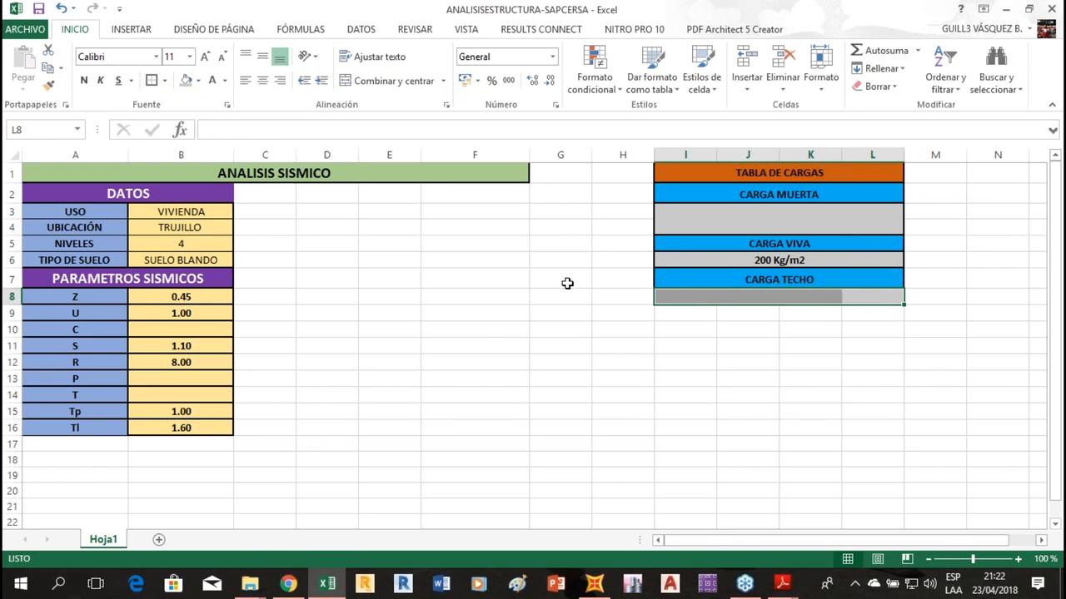
click(392, 81)
click(797, 379)
click(774, 297)
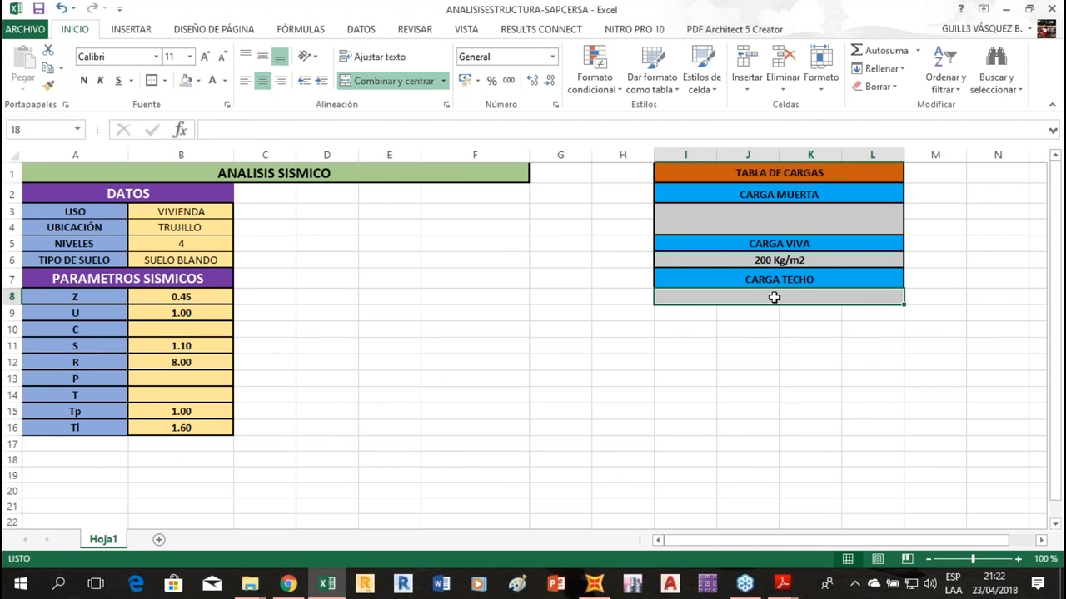
Enter 100 Kg/m2 in bold in the merged cell below CARGA TECHO.
click(84, 80)
text(100 kg/¿¿¿)
key(BackSpace)
key(BackSpace)
key(BackSpace)
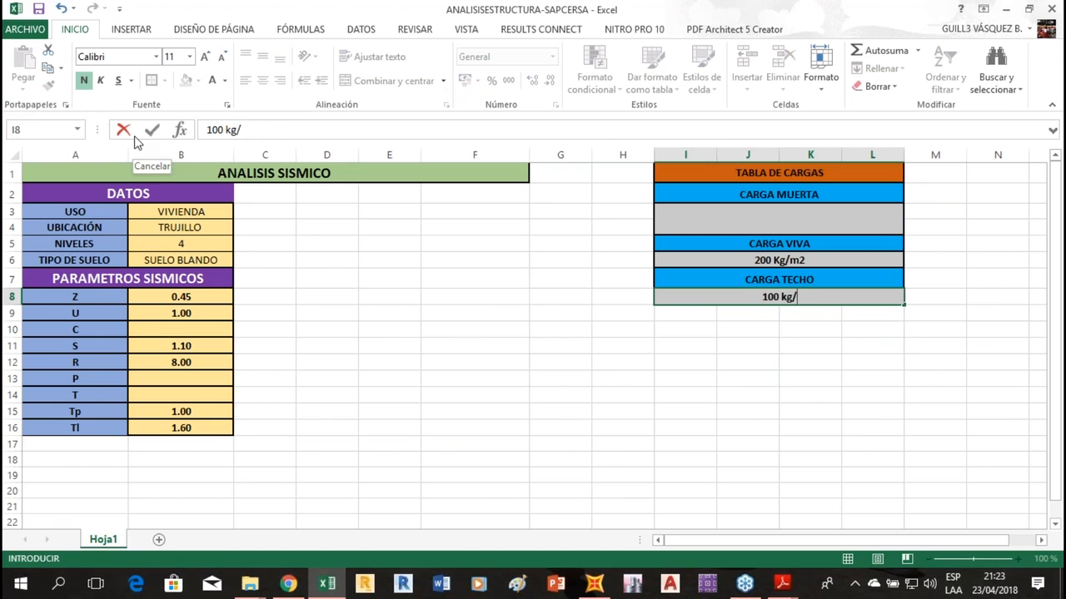
key(BackSpace)
key(BackSpace)
key(BackSpace)
key(BackSpace)
text(Kg/)
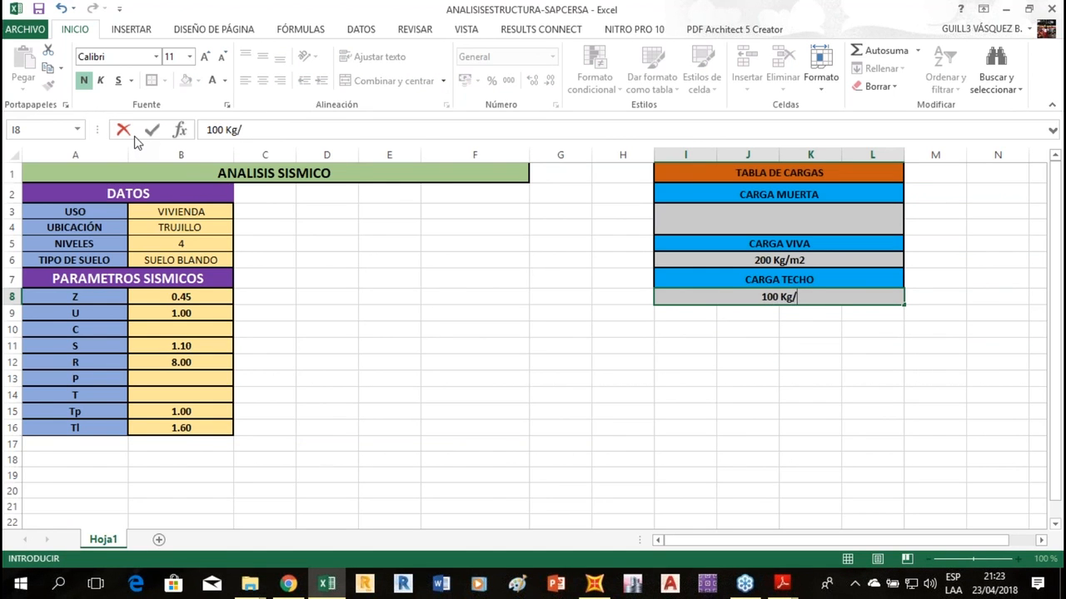
text(m2)
key(Return)
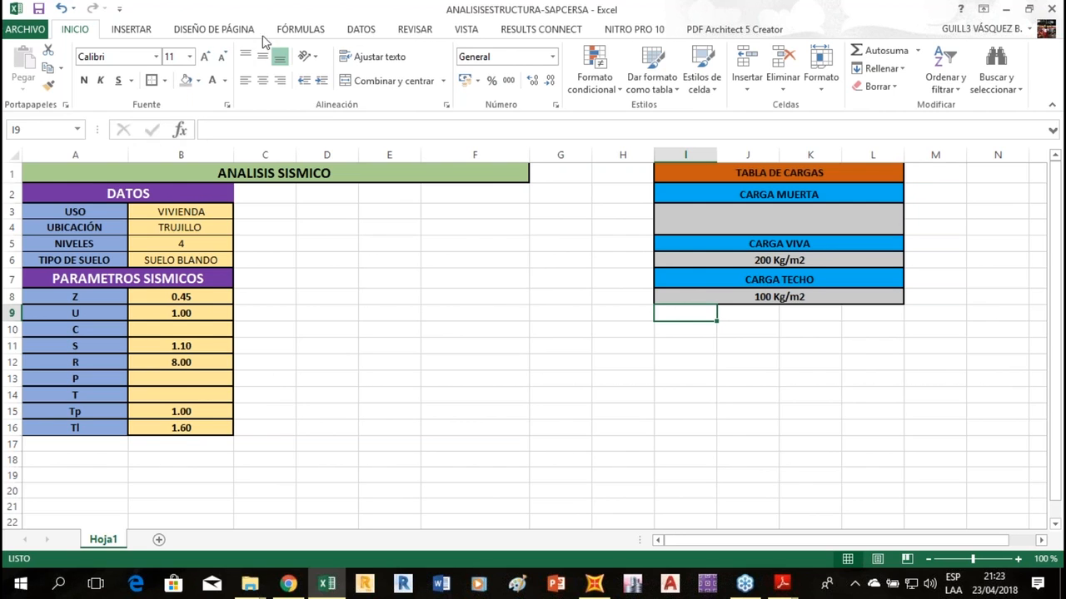
Merge and center cells I3:L3 below CARGA MUERTA and enter 100 kg/m2 there in bold.
click(724, 213)
drag(682, 208, 869, 208)
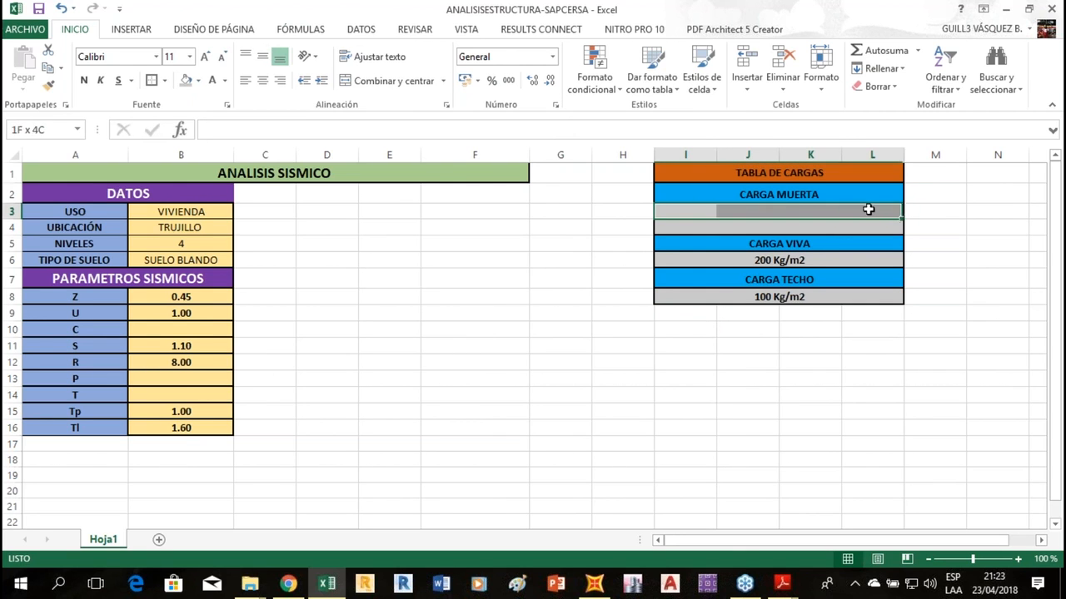
click(396, 81)
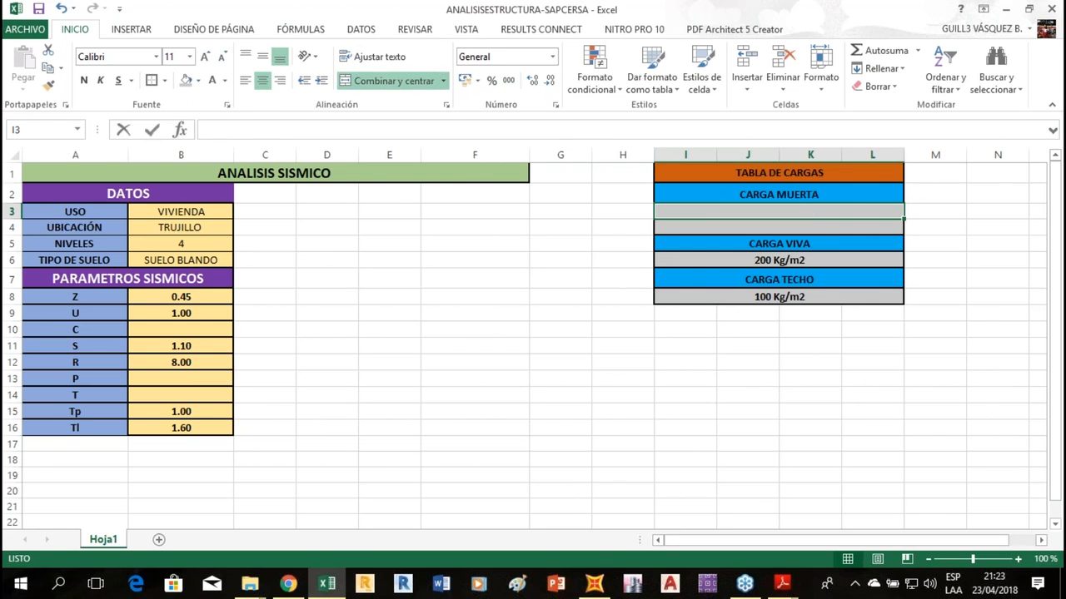
text(100 k)
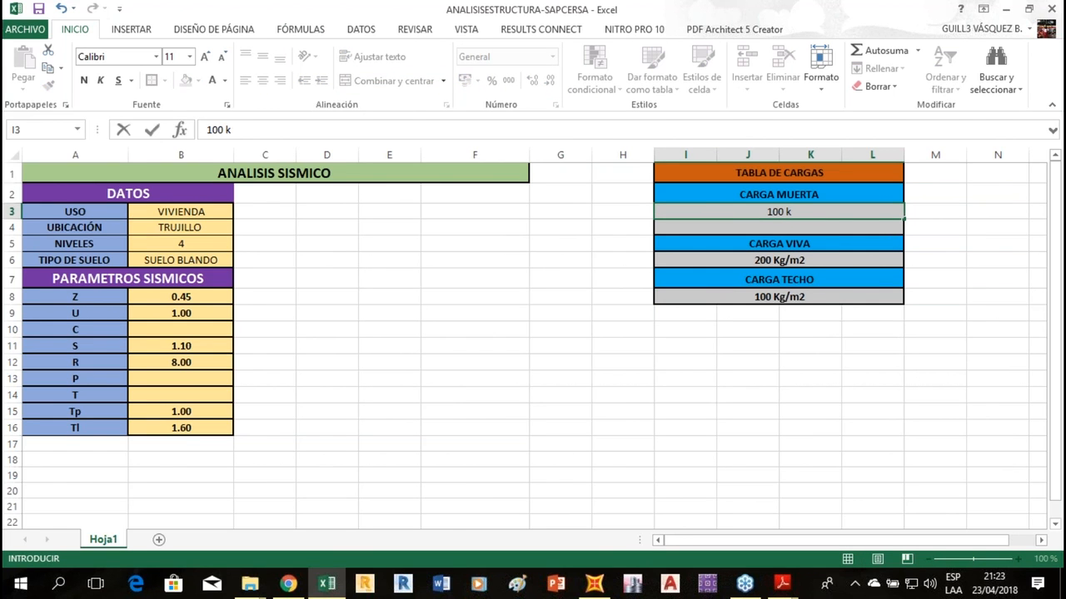
text(g)
text(m2)
key(Return)
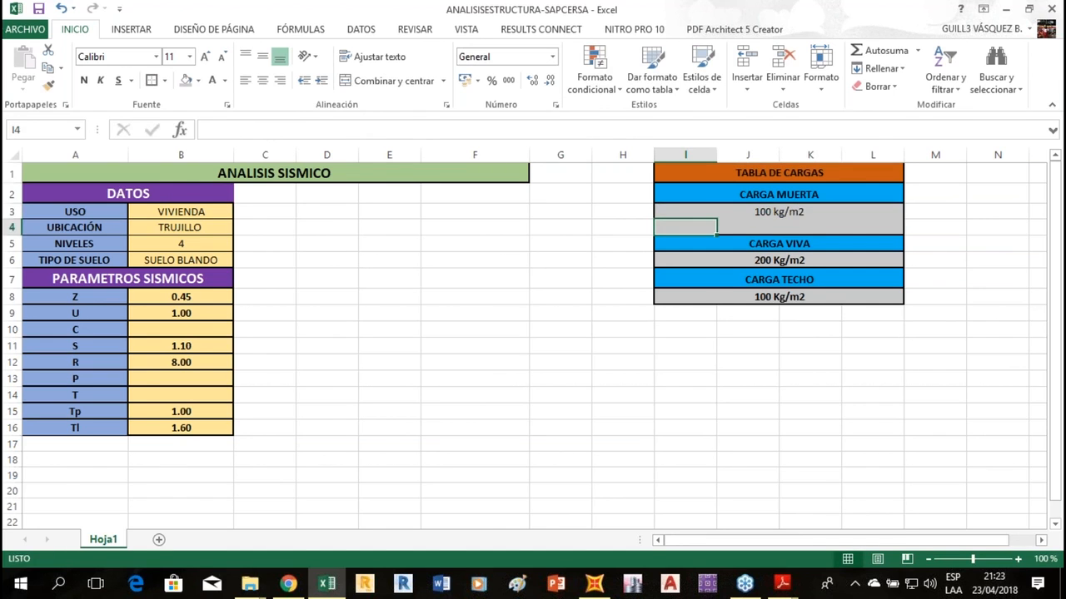
click(742, 210)
click(83, 81)
click(830, 222)
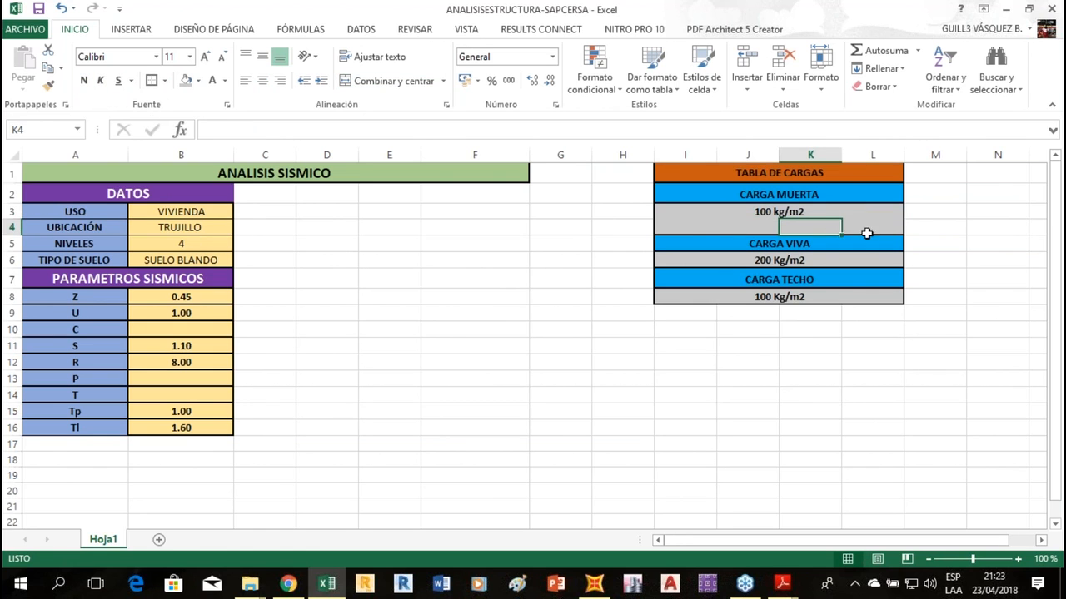
Merge and center cells I4:L4 in the CARGA MUERTA block and enter 250 kg/m2 there.
drag(687, 228, 892, 228)
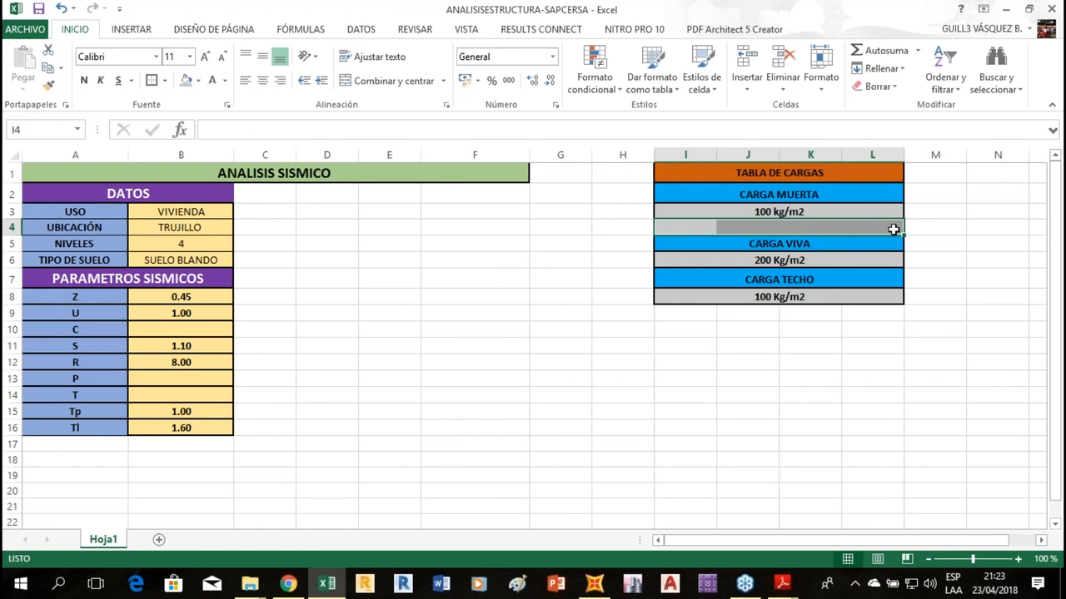
click(366, 80)
click(685, 313)
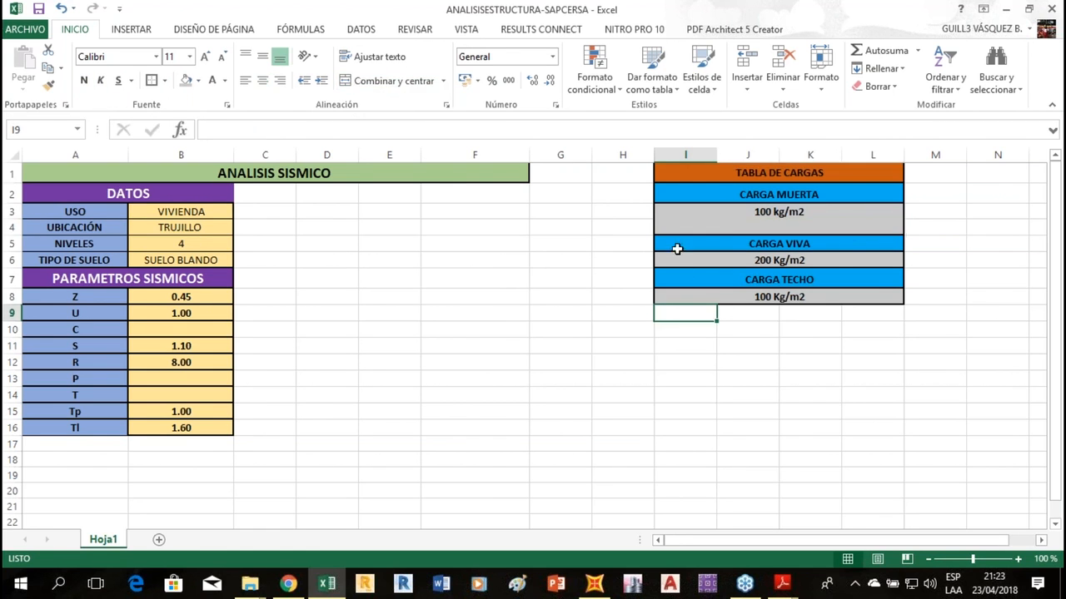
click(824, 222)
text(2500)
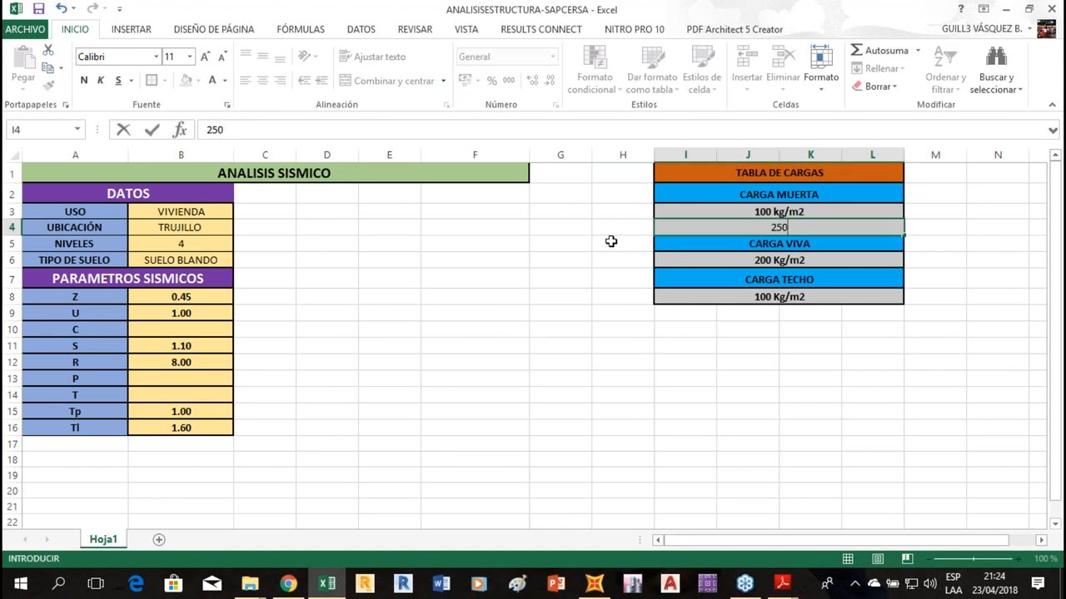
key(BackSpace)
text(kg/m2)
key(Return)
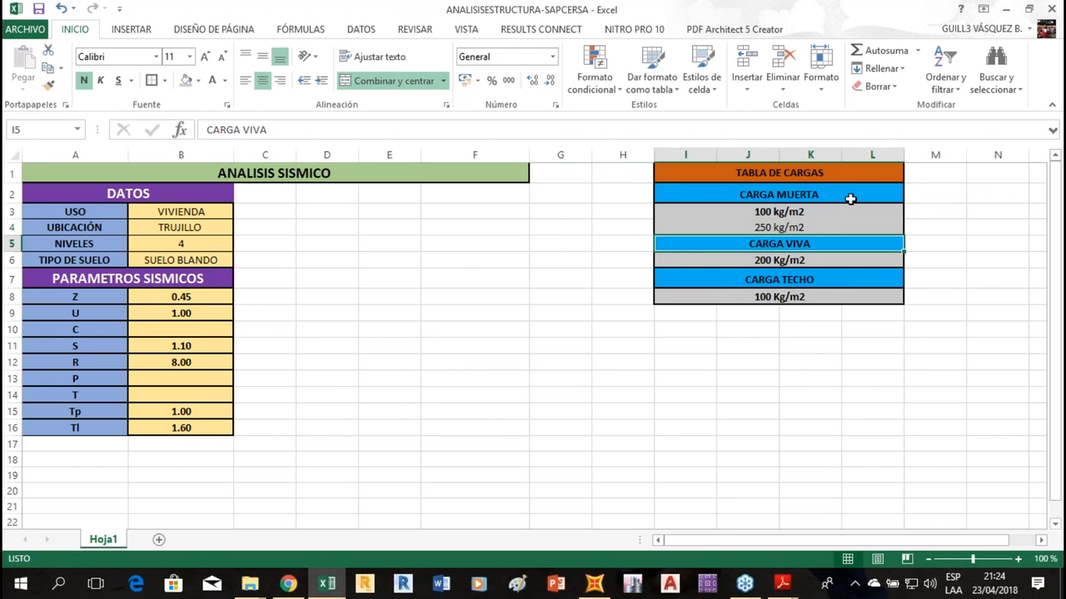
Make the 250 kg/m2 dead load entry bold.
click(783, 229)
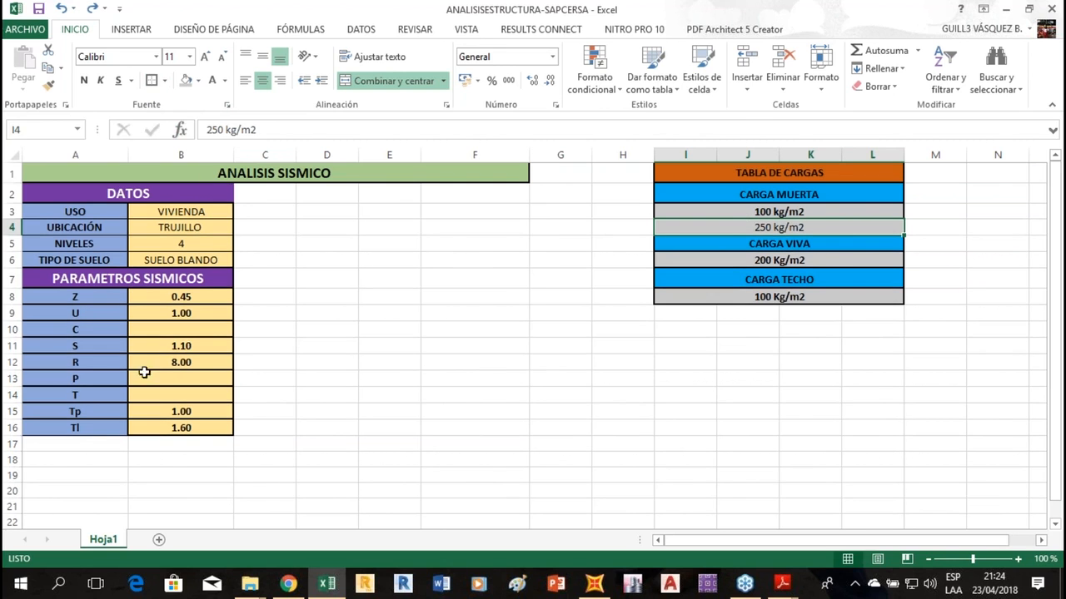
click(760, 259)
click(723, 229)
click(83, 80)
click(771, 347)
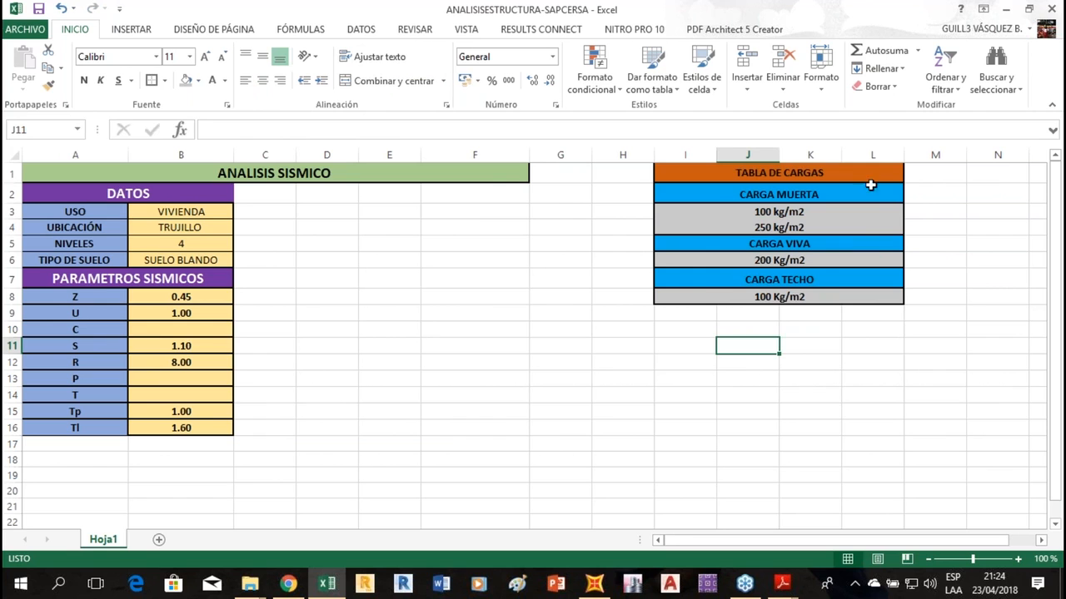
Try to add the two dead load cells I3 and I4 with a formula in cell M4, and clear that cell.
click(927, 226)
text(+)
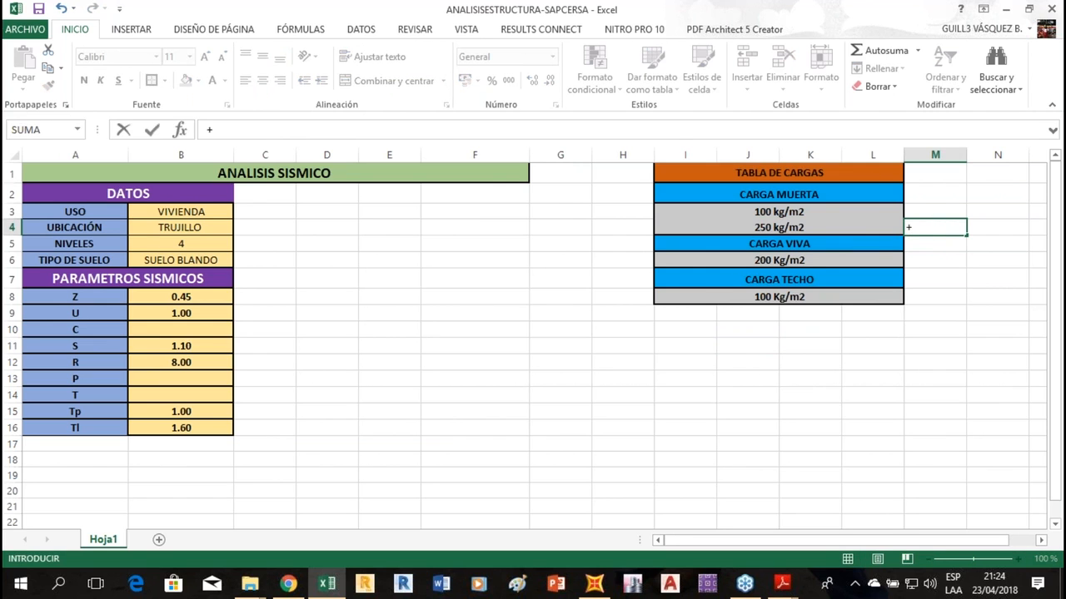
click(756, 212)
text(+)
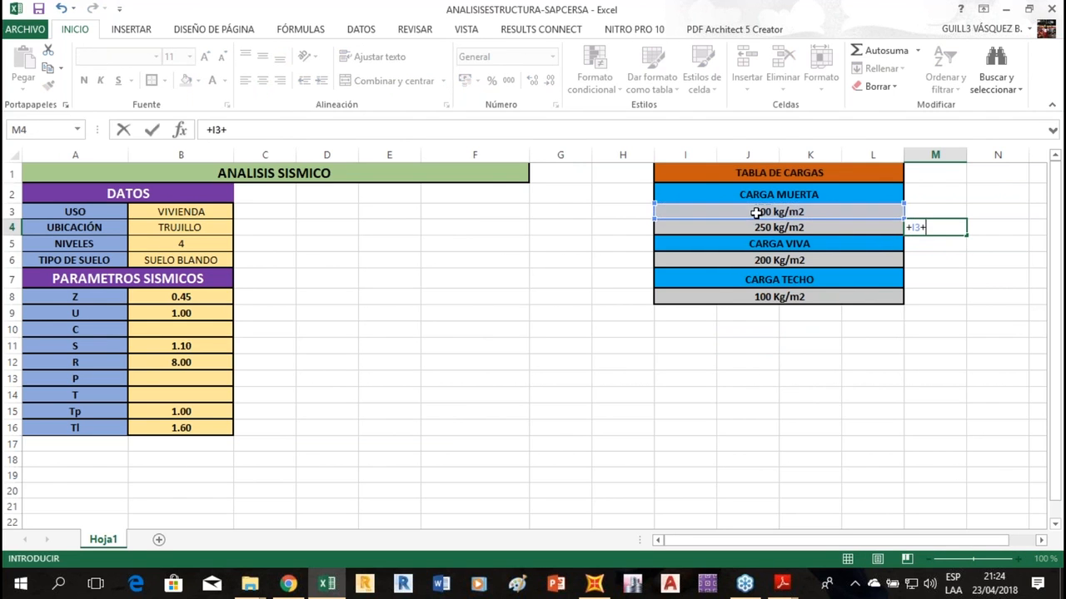
click(774, 228)
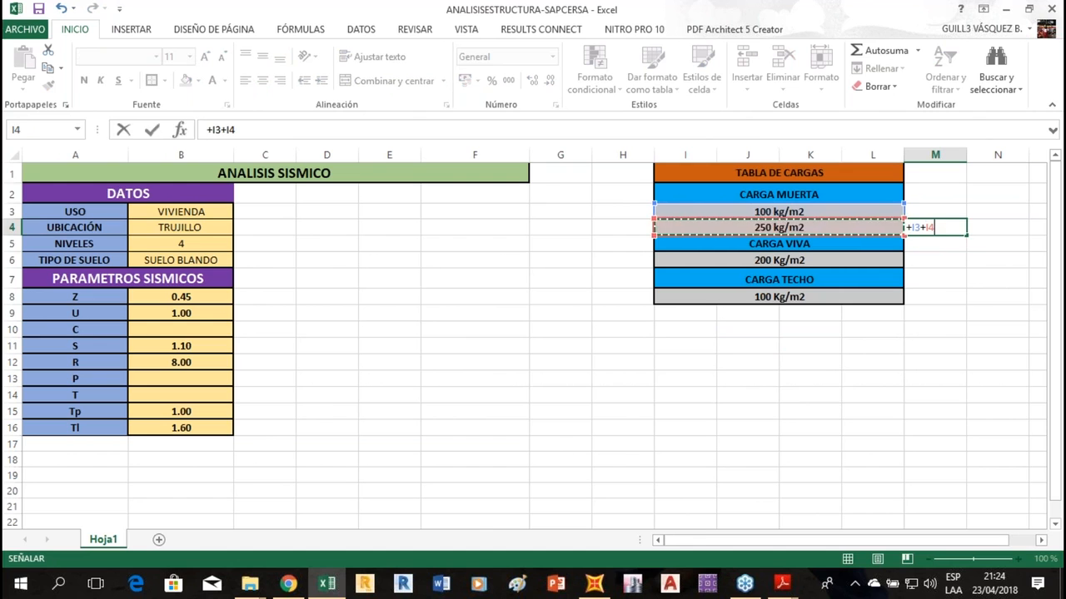
key(Return)
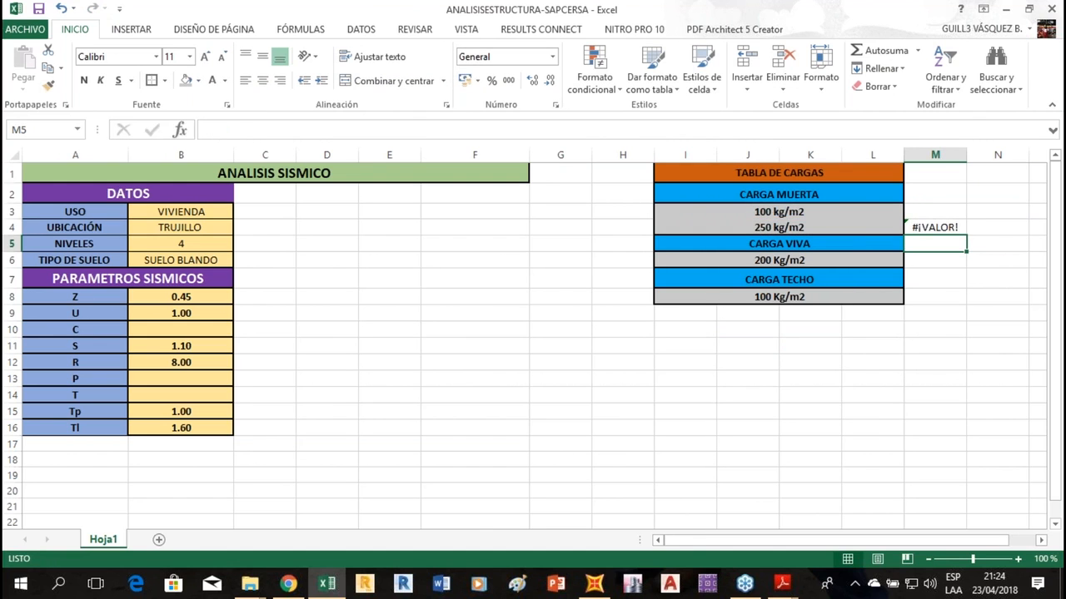
click(941, 230)
key(Delete)
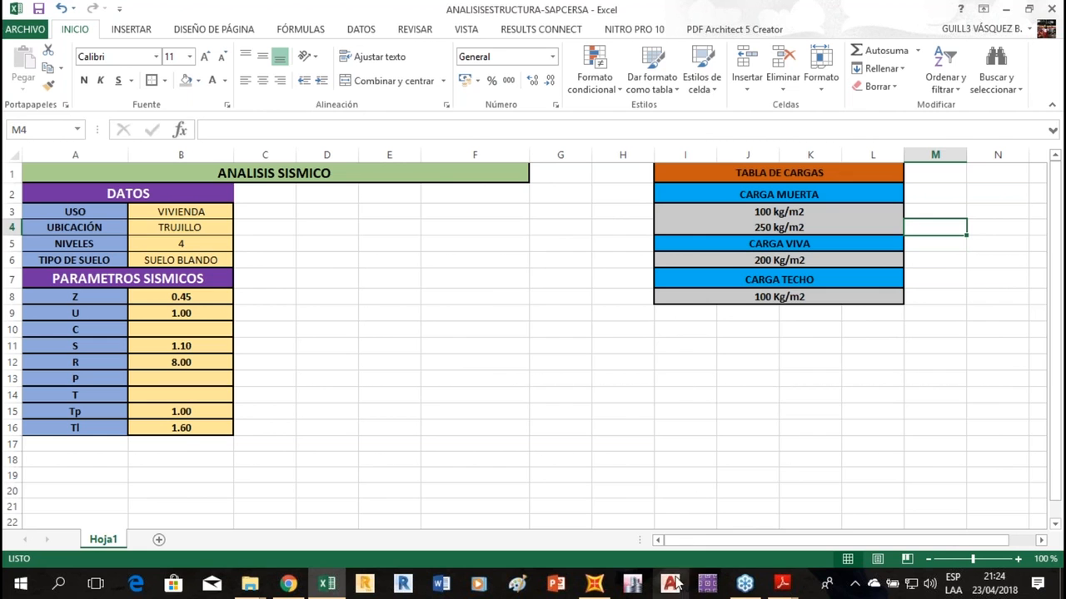
Switch to SAP2000 and assign the three selected slabs a uniform shell gravity load of 0.350 tonf/m² under the CARGA MUERTA pattern.
click(781, 585)
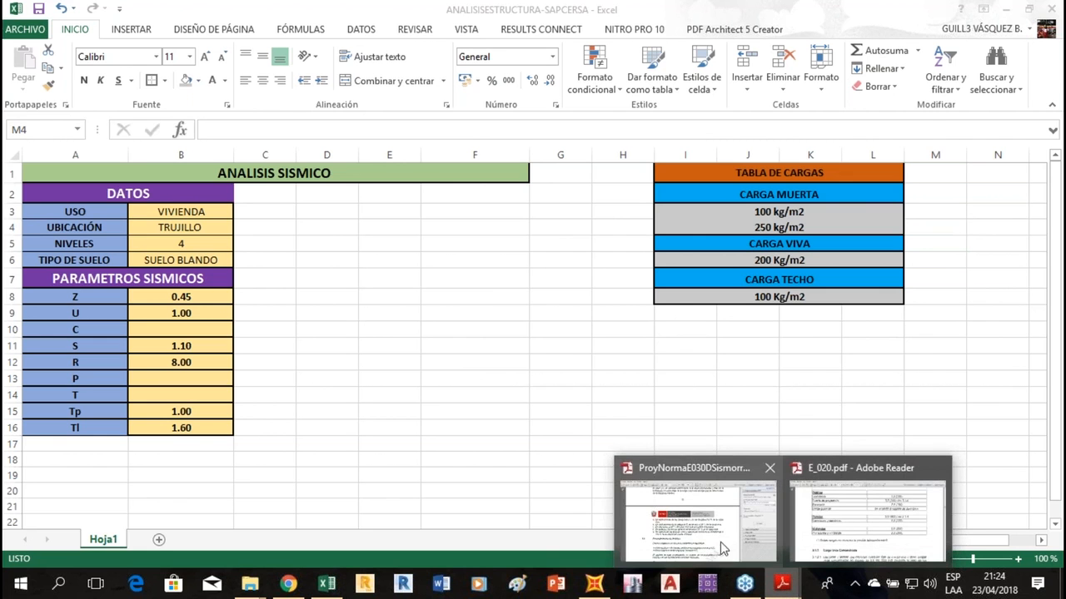
click(595, 584)
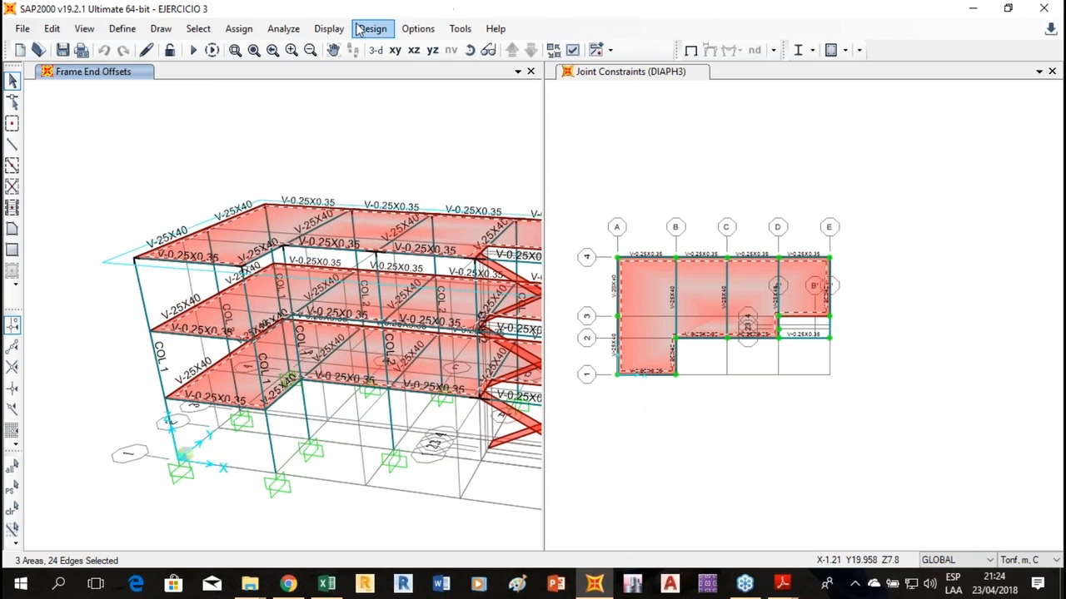
click(247, 33)
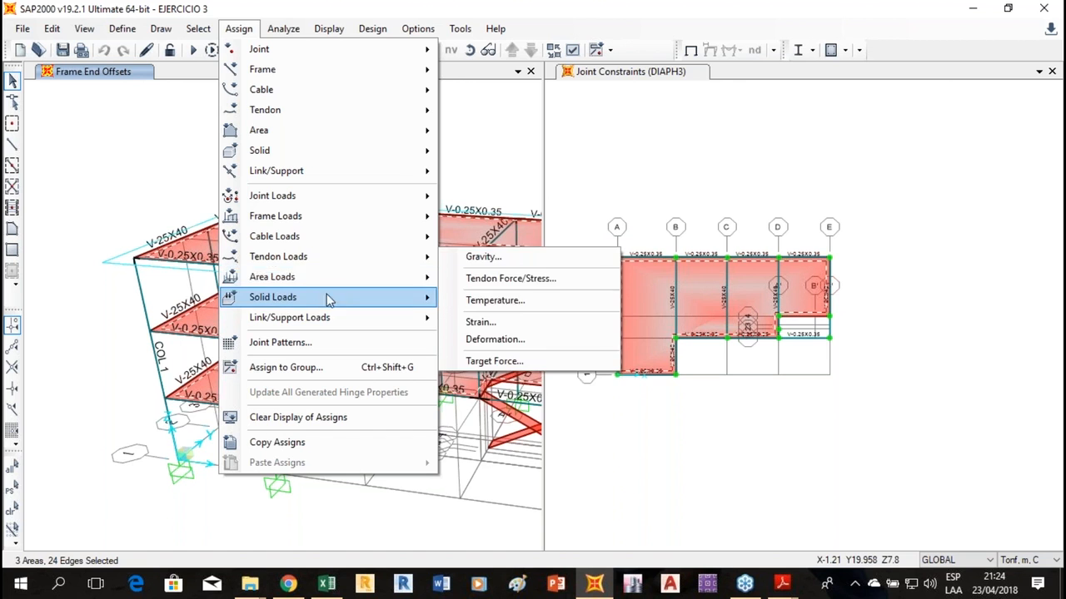
mouse_move(332, 284)
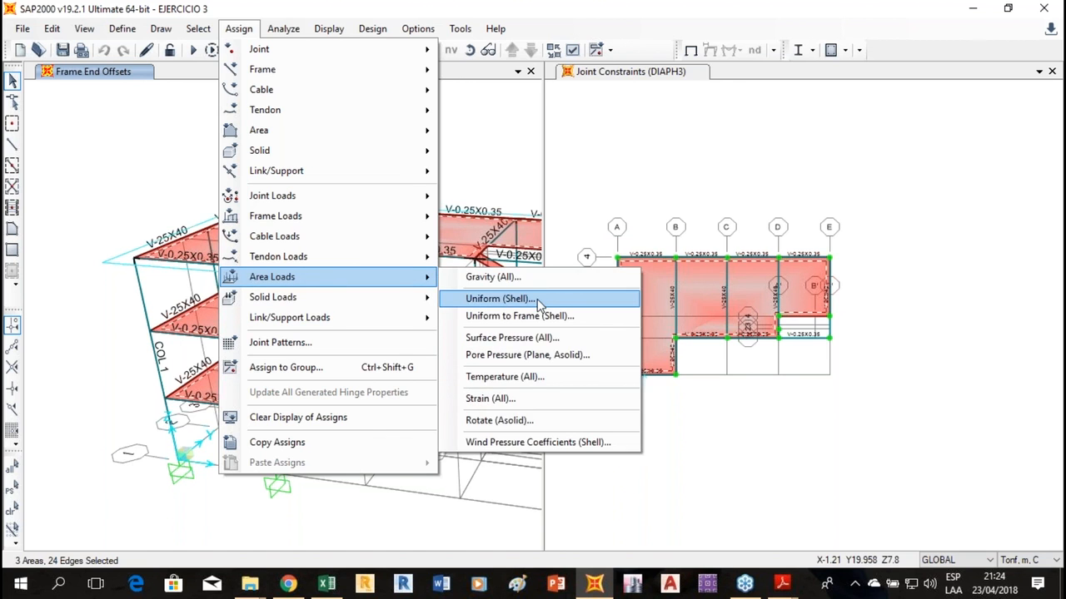
click(537, 299)
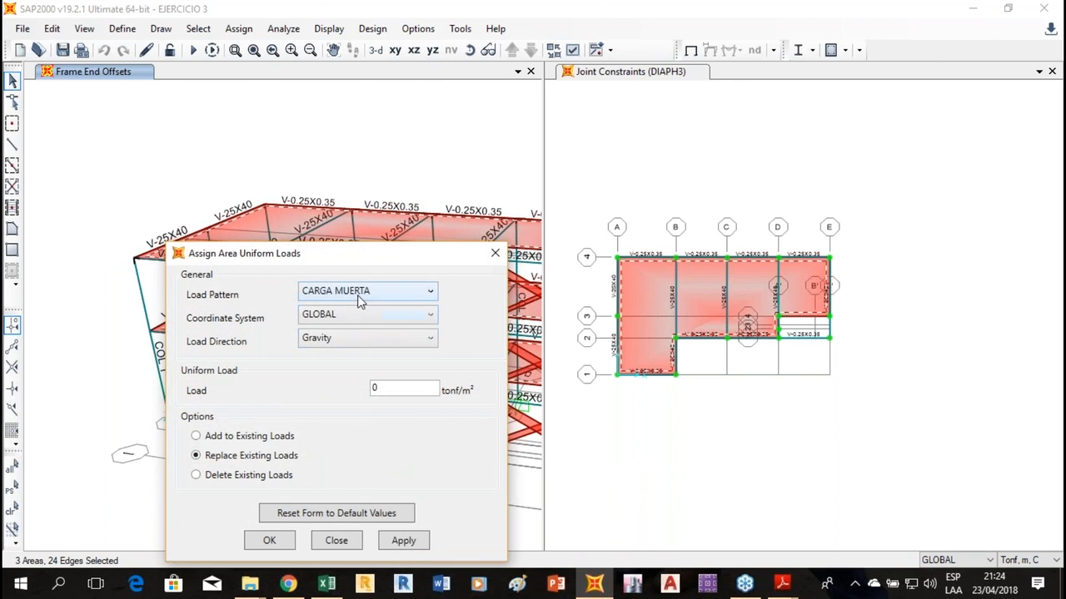
double_click(411, 388)
drag(333, 255, 386, 103)
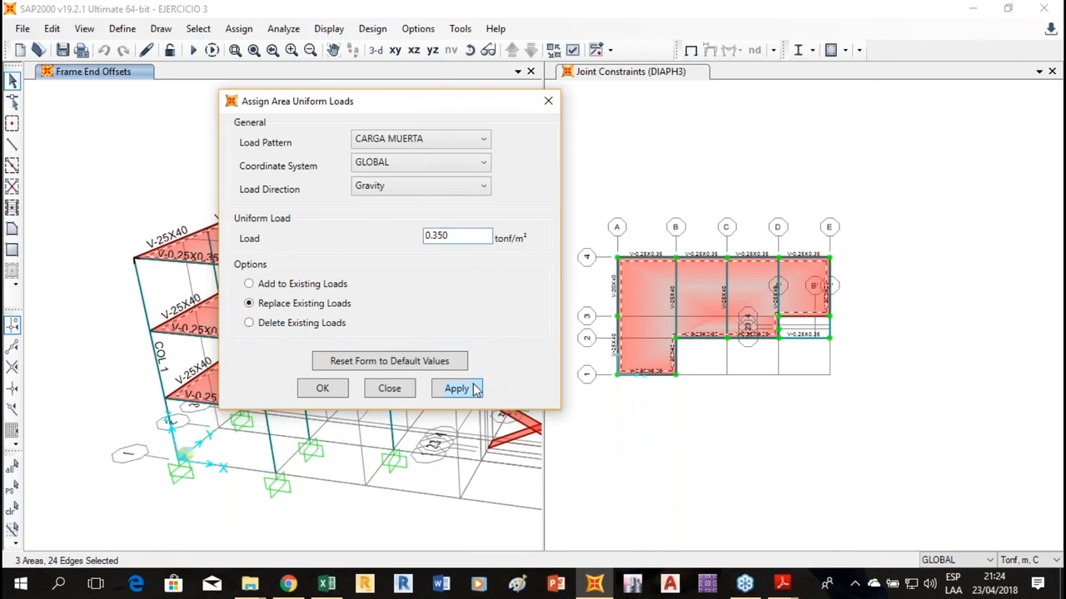
click(471, 388)
click(328, 388)
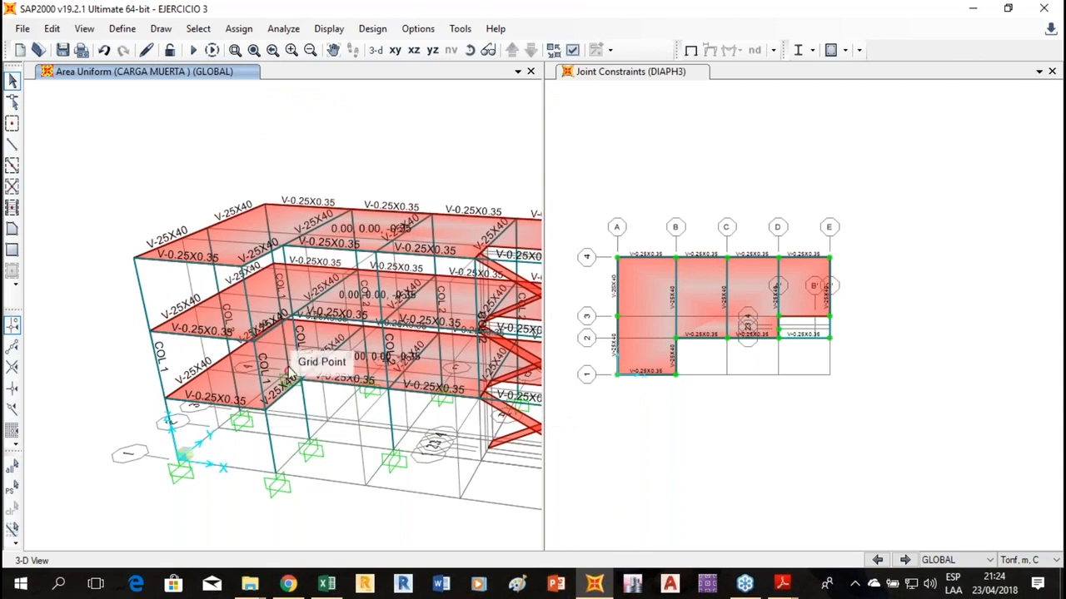
Show the floor plan beside the 3D model and inspect the loads assigned to the slab at Z=2.6.
scroll(691, 303, up, 3)
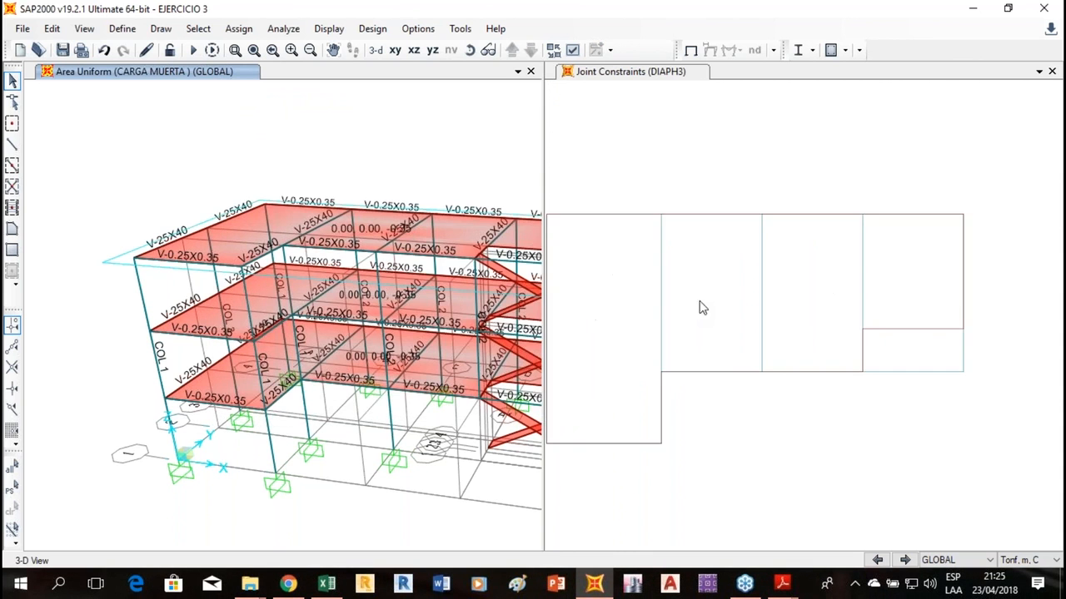
scroll(700, 321, down, 4)
scroll(692, 302, down, 2)
click(388, 50)
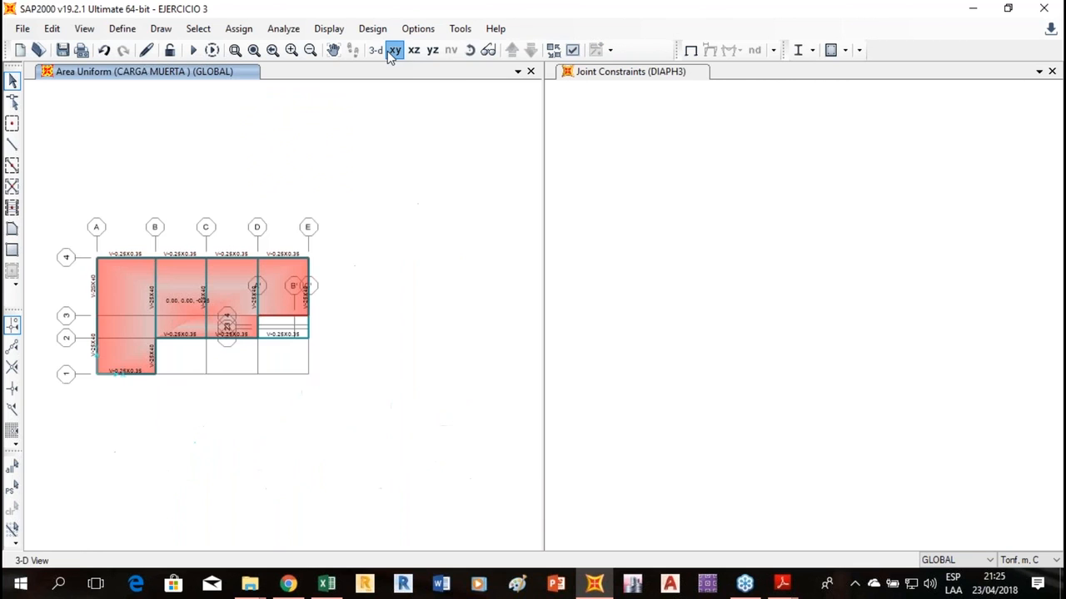
click(214, 290)
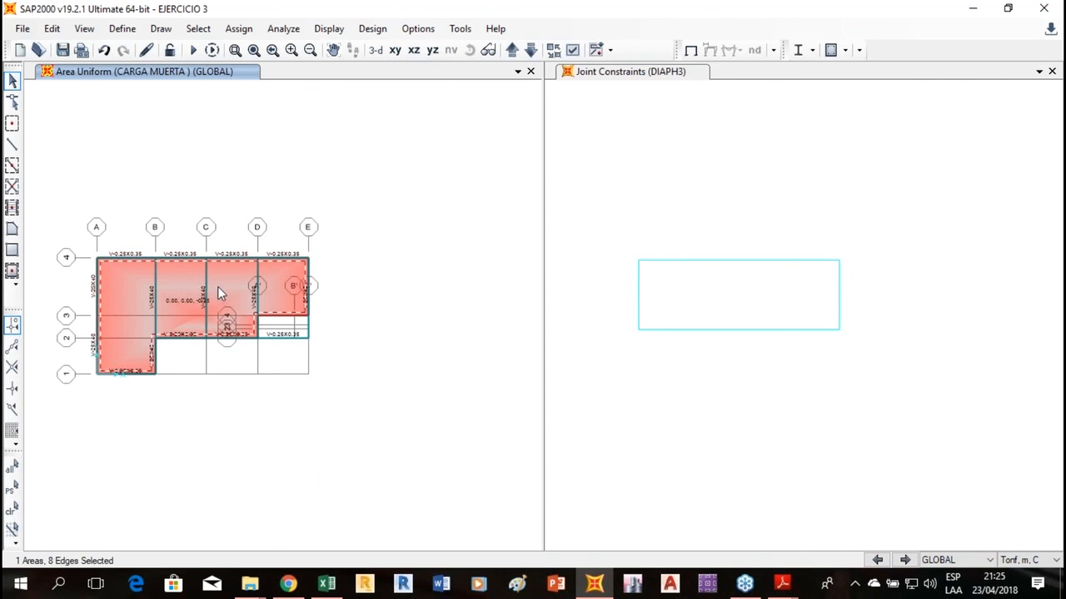
click(650, 141)
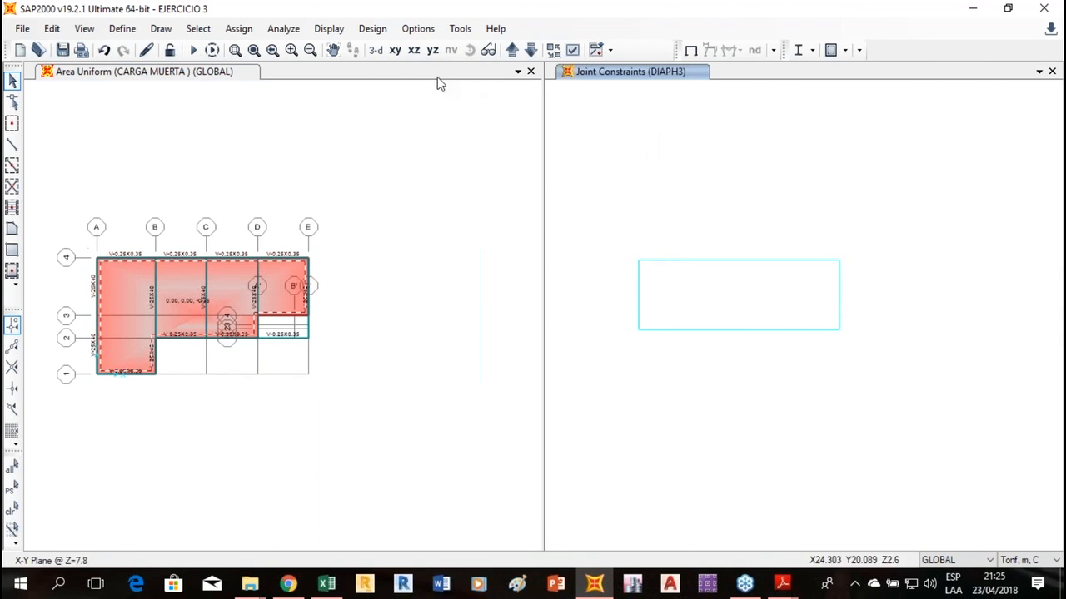
click(371, 50)
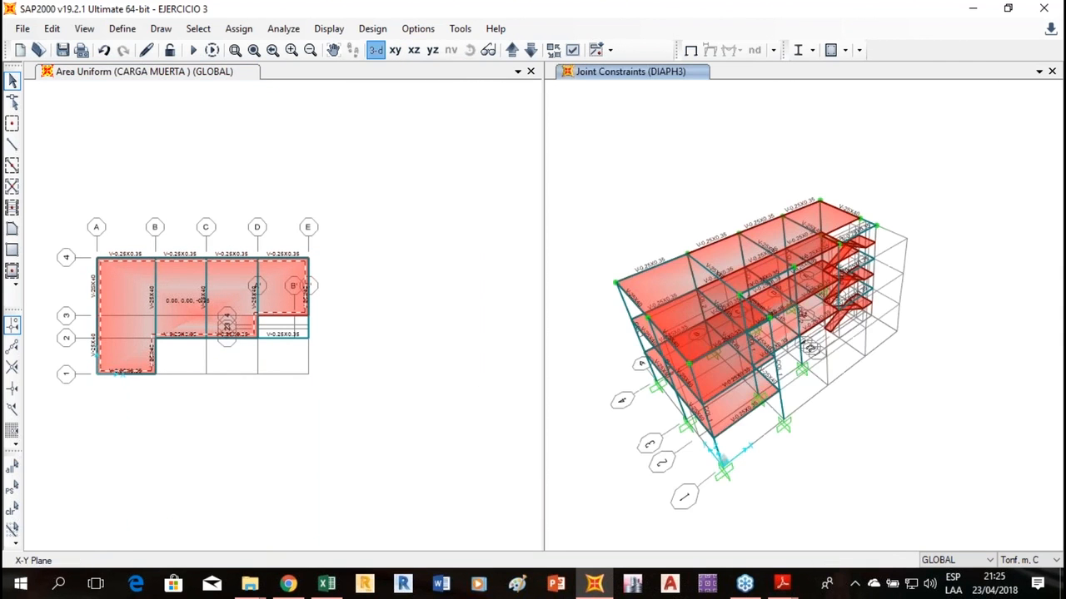
right_click(225, 292)
click(448, 124)
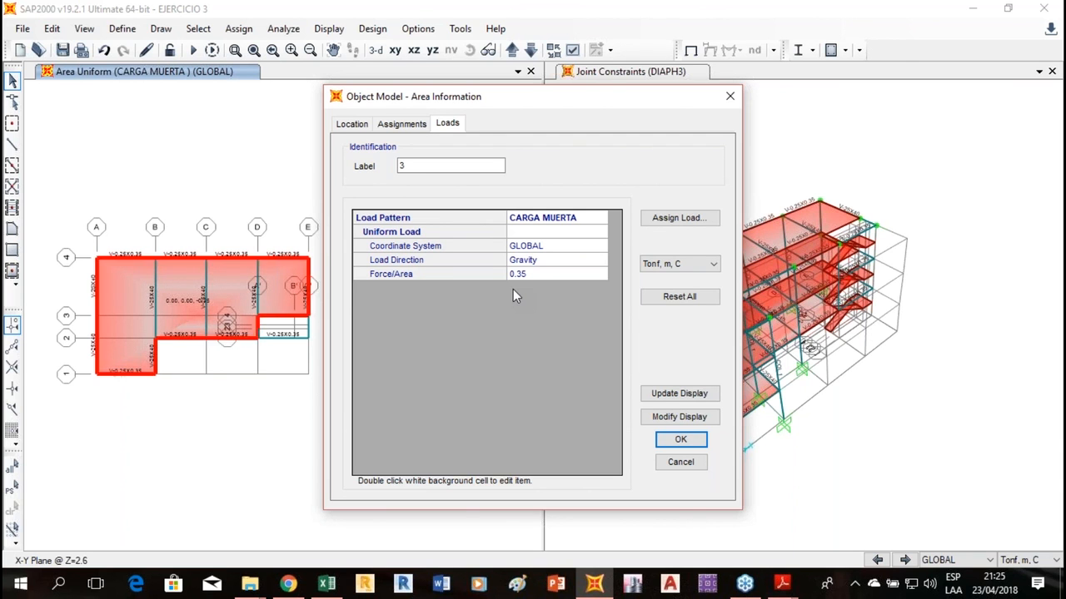
click(680, 439)
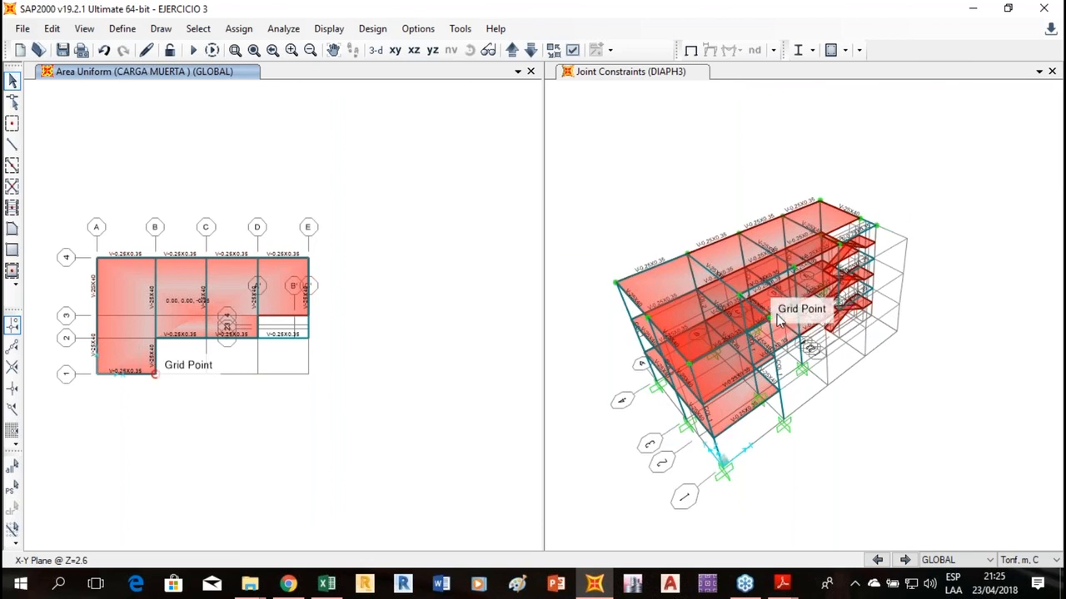
In the 3D view, assign the two lower floor slabs a uniform shell gravity load of 0.2 tonf/m² under the CARGA VIVA pattern.
scroll(773, 366, up, 5)
scroll(773, 366, down, 5)
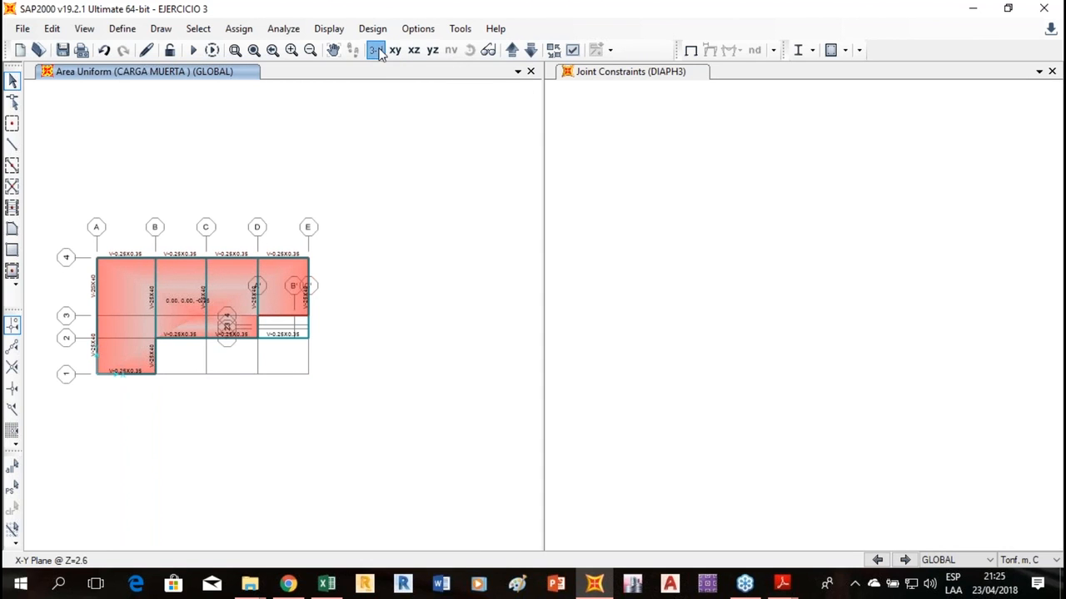
click(376, 51)
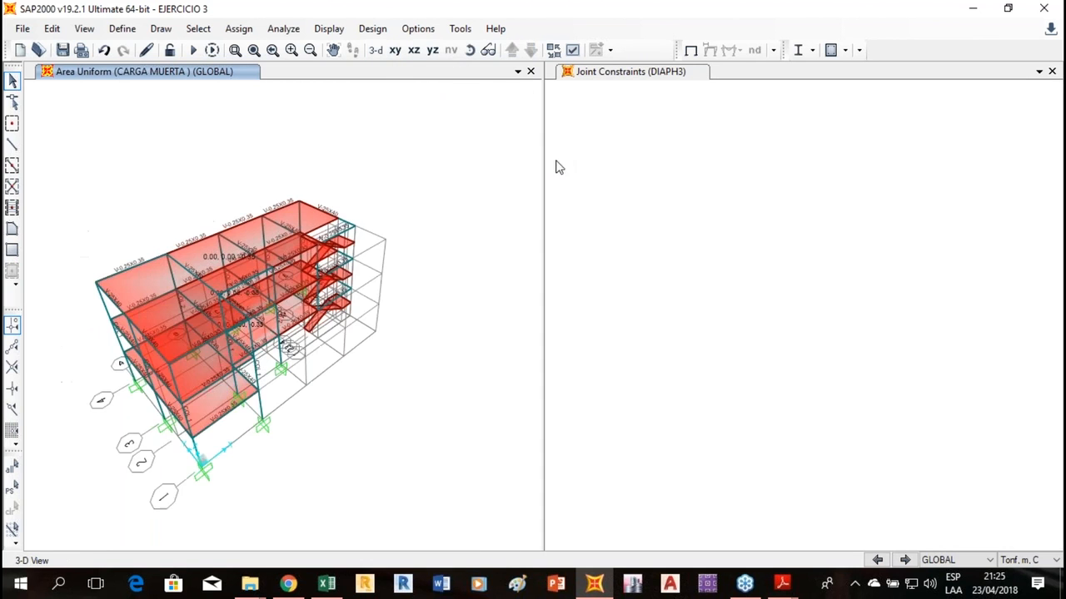
click(213, 416)
click(196, 380)
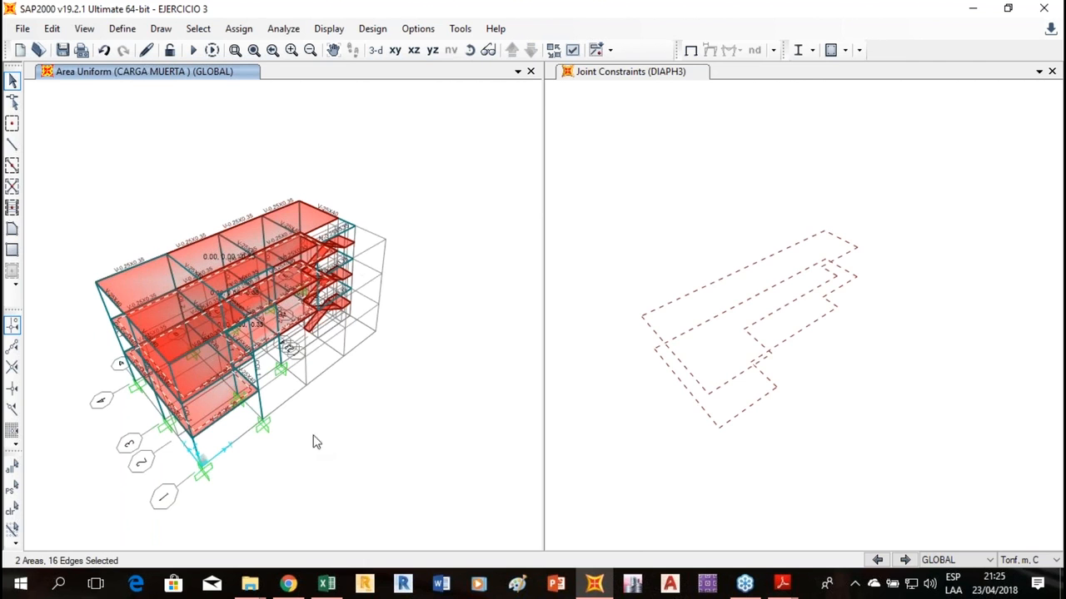
click(238, 28)
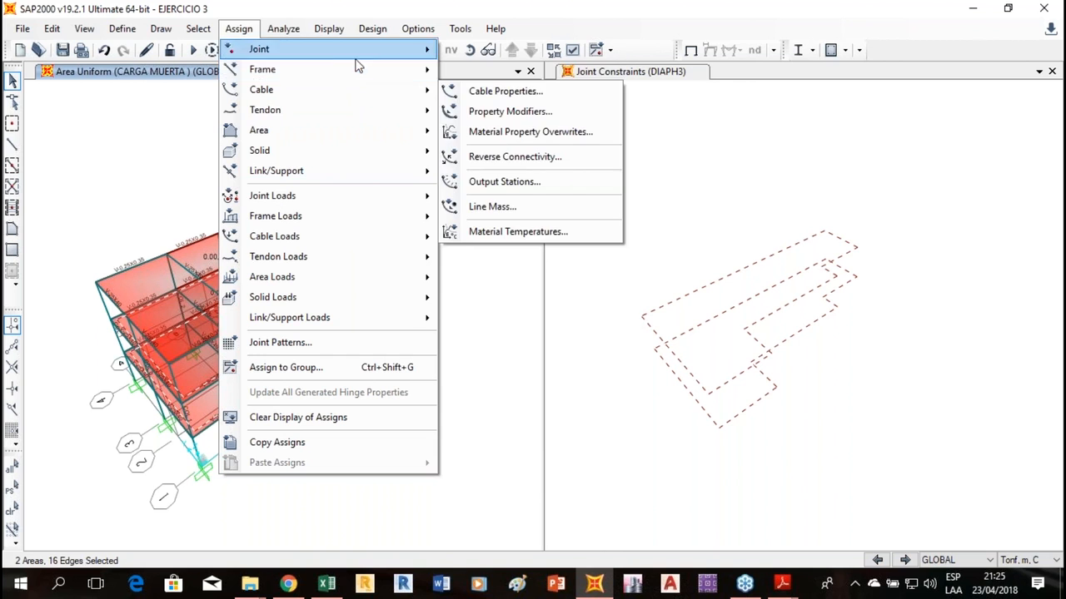
mouse_move(376, 269)
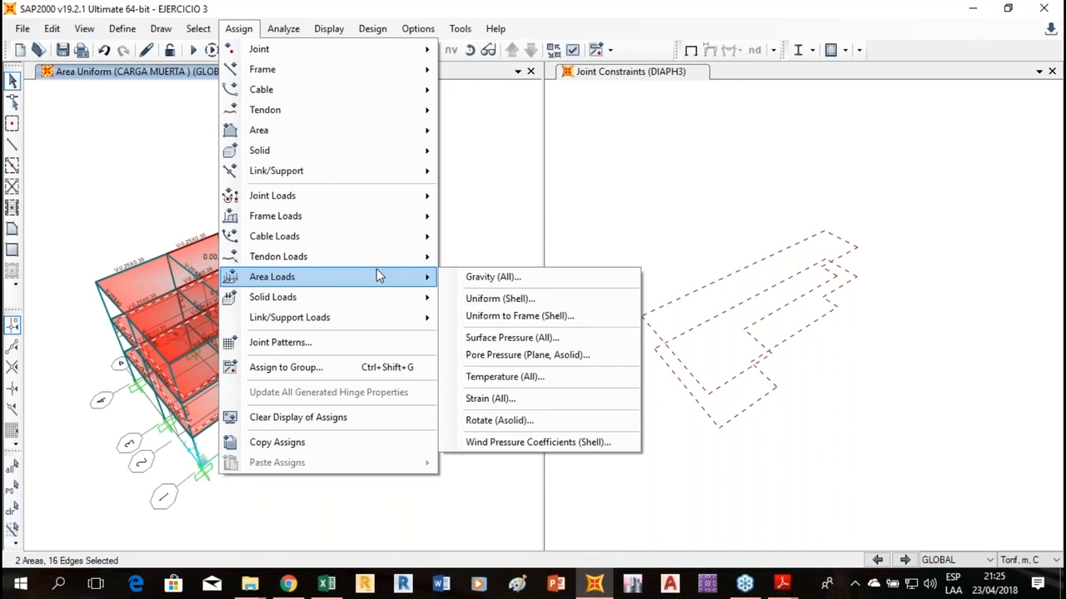
click(518, 299)
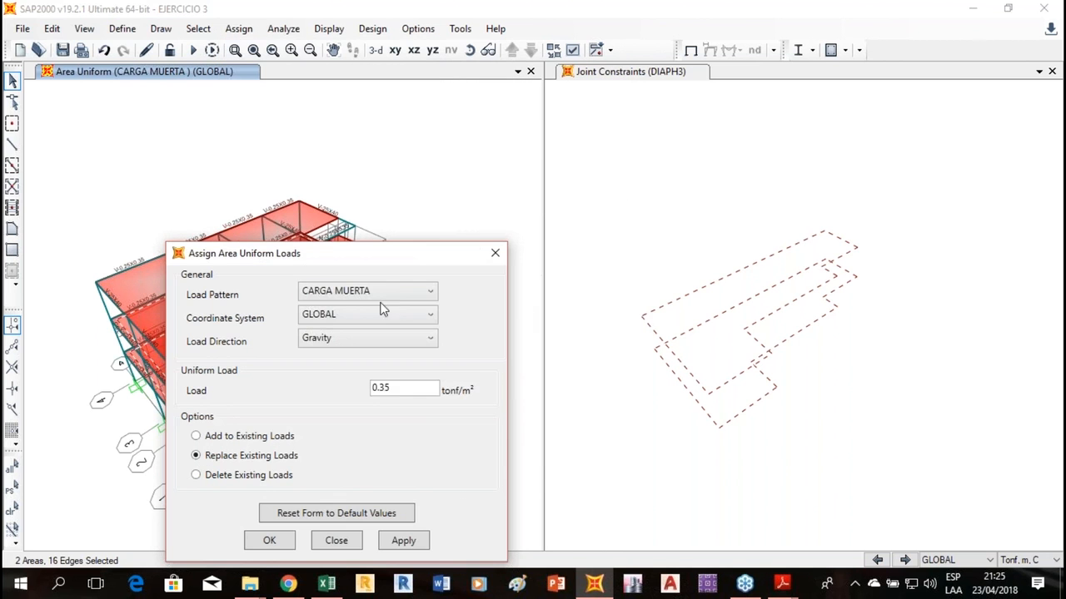
click(386, 301)
click(378, 341)
drag(383, 255, 813, 147)
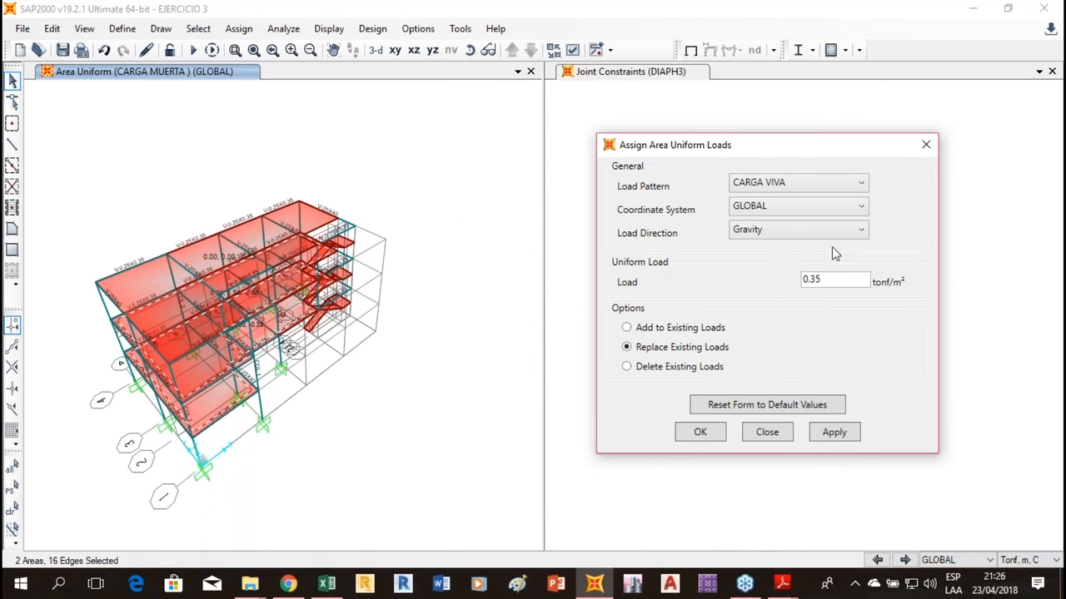
double_click(816, 285)
text(0.)
click(848, 430)
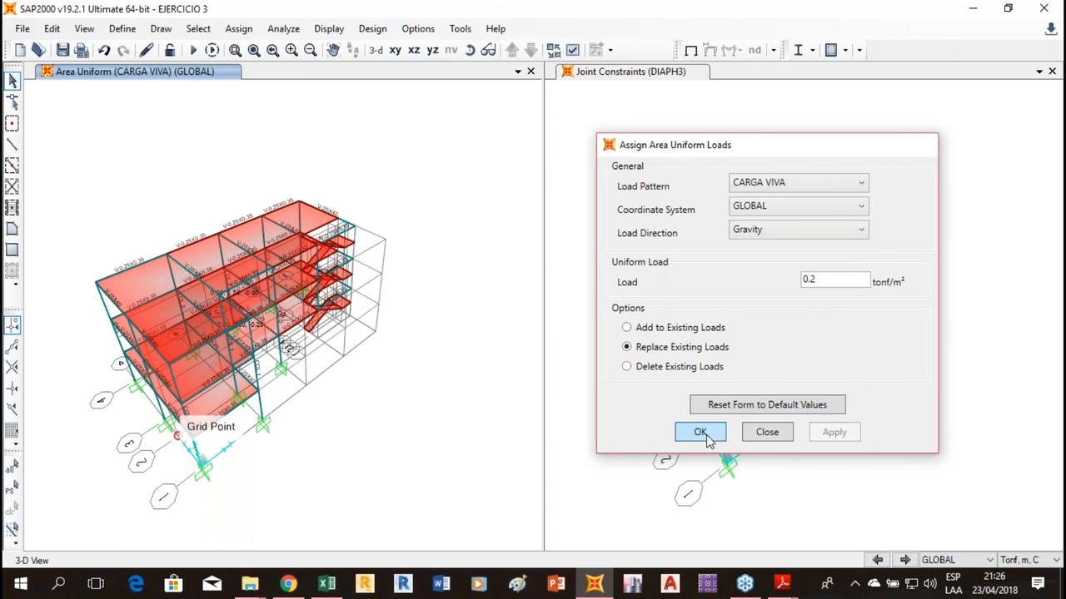
click(702, 432)
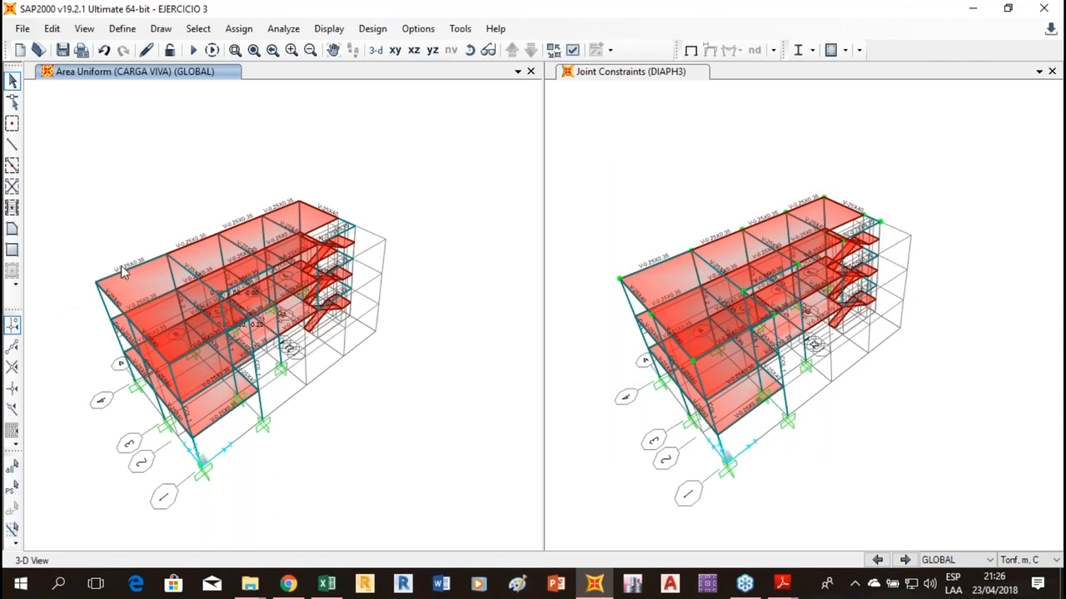
Assign the top slab a uniform shell gravity load of 0.10 tonf/m² under the CARGA TECHO pattern.
click(152, 285)
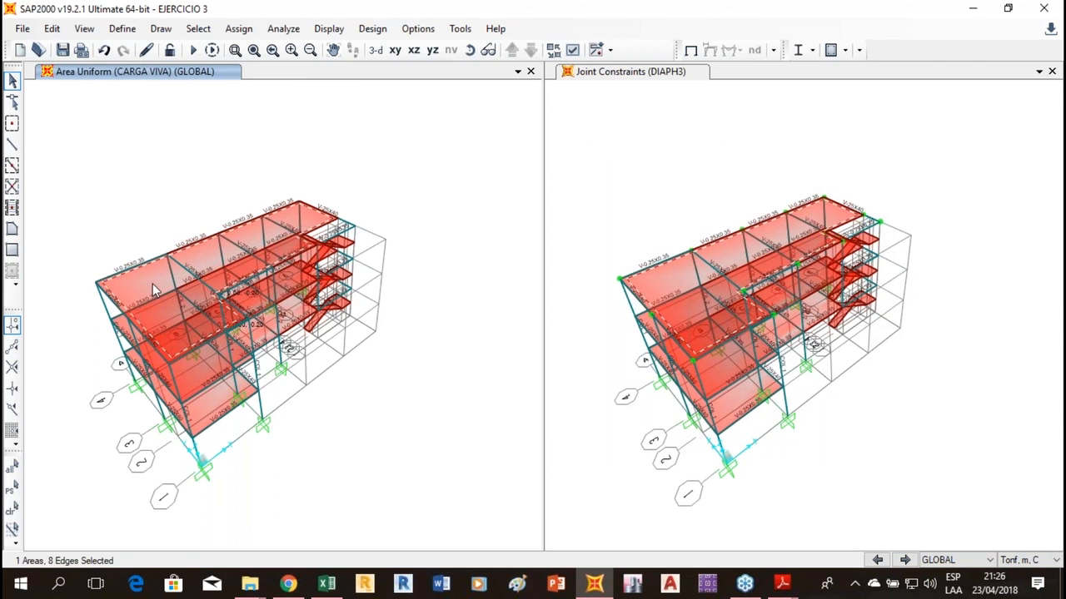
click(238, 29)
mouse_move(324, 275)
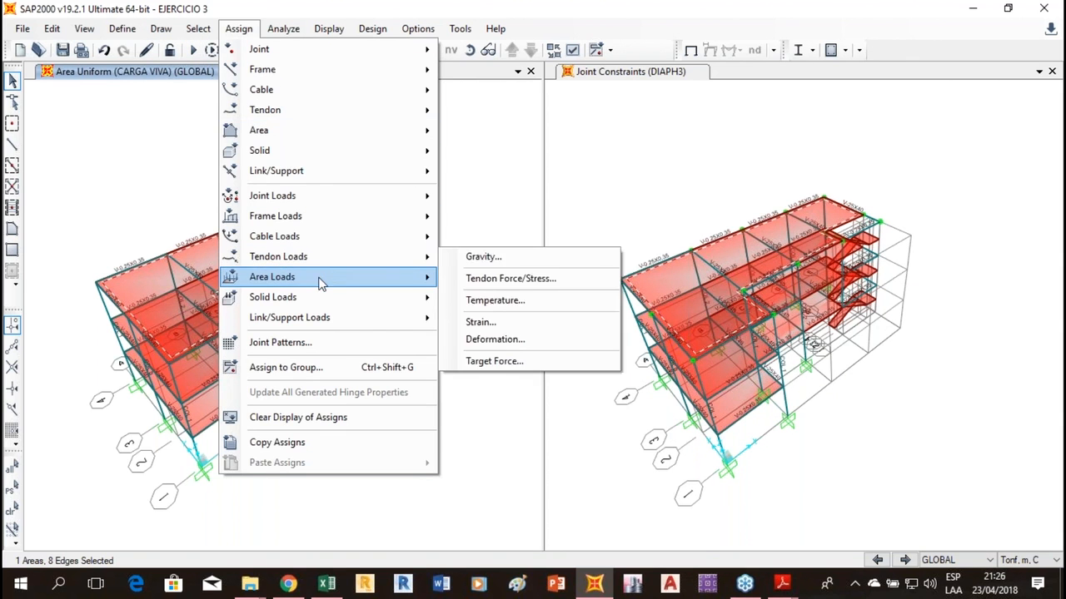
click(509, 300)
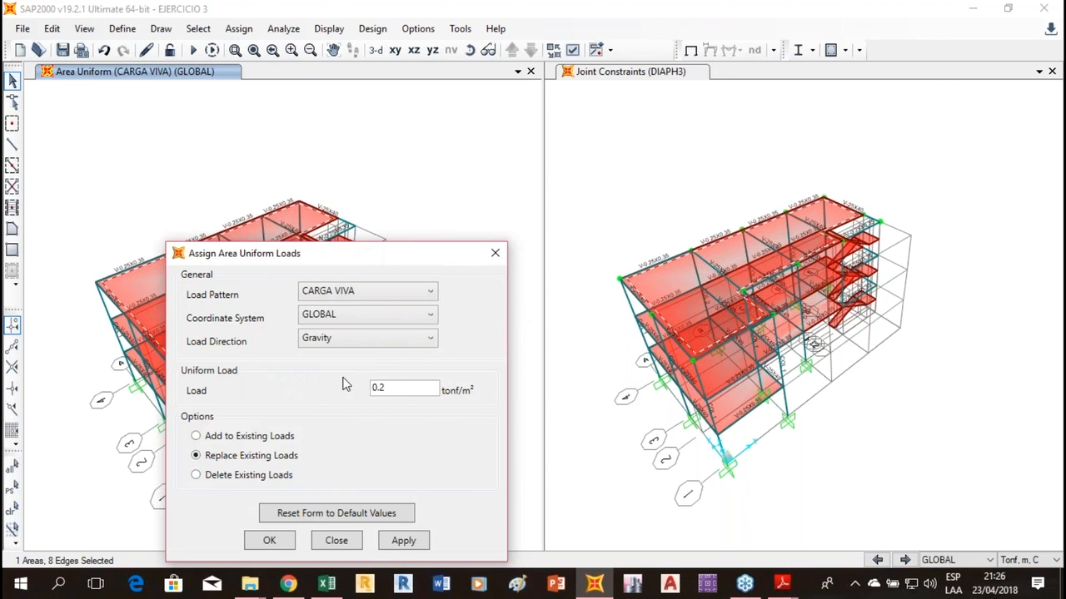
click(407, 295)
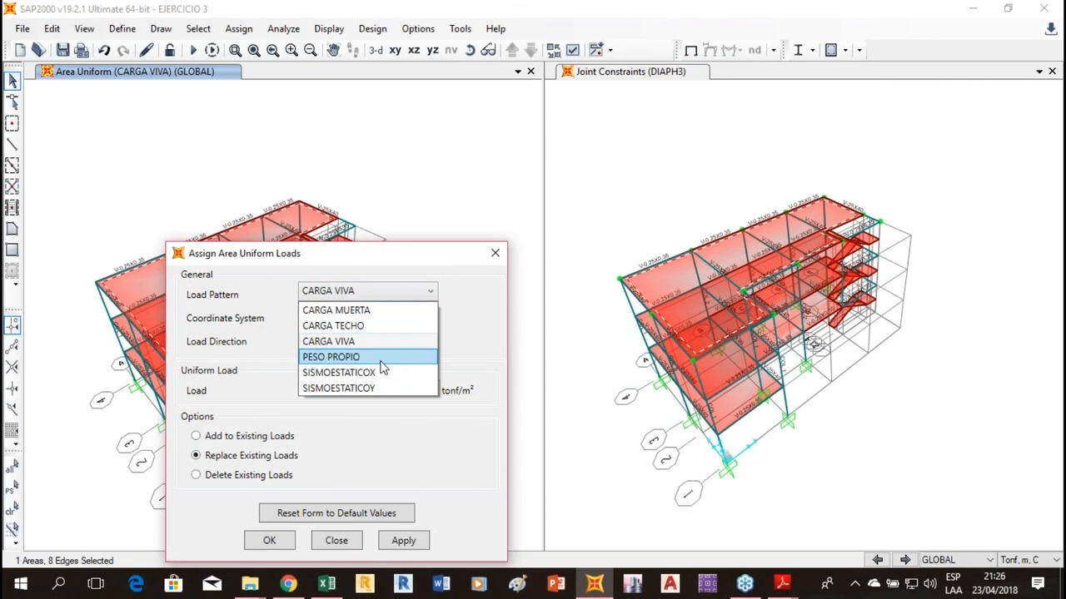
click(382, 326)
drag(391, 388, 364, 388)
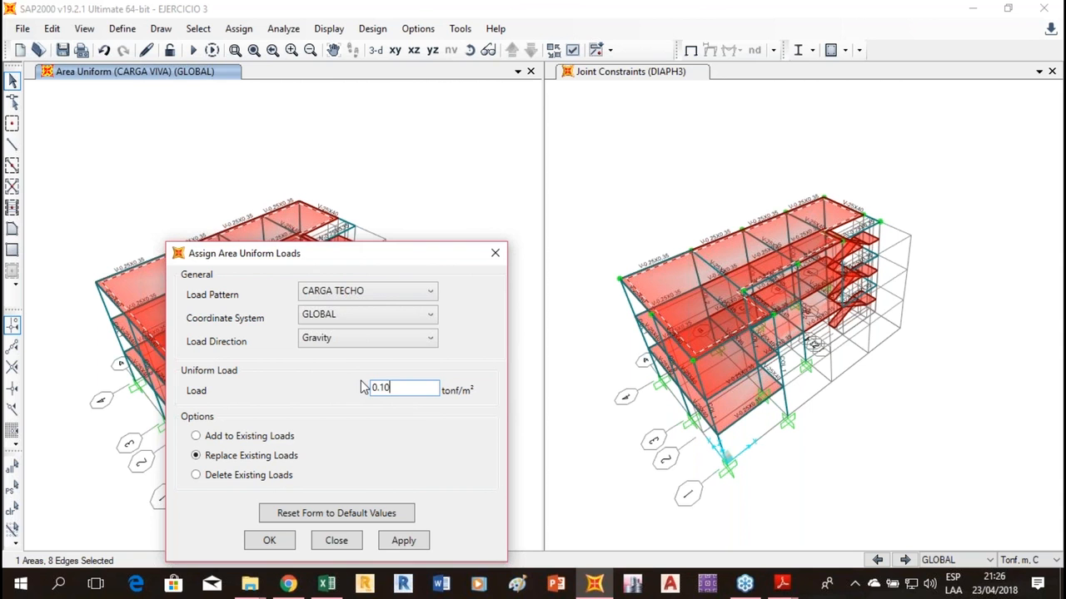
click(420, 547)
click(259, 547)
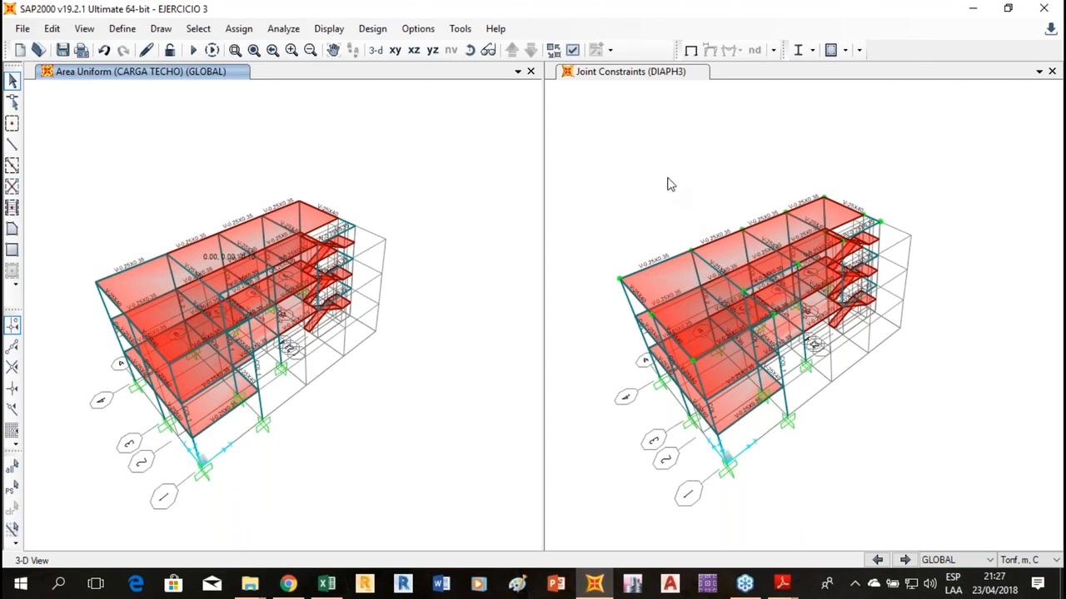
Show the X-Y plan at Z=2.6 and select all objects on that floor.
click(394, 50)
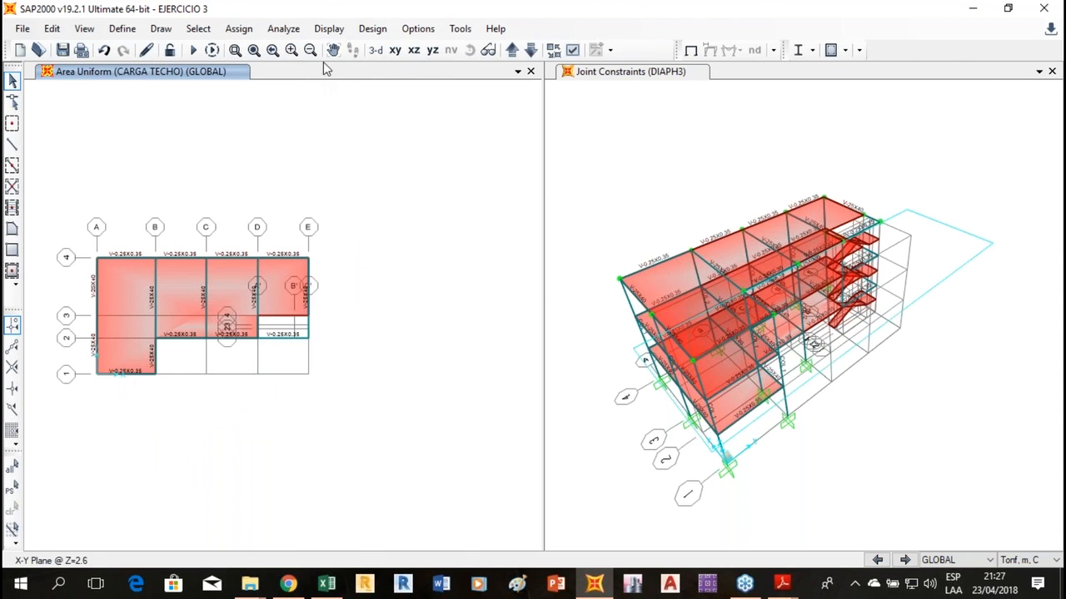
click(530, 50)
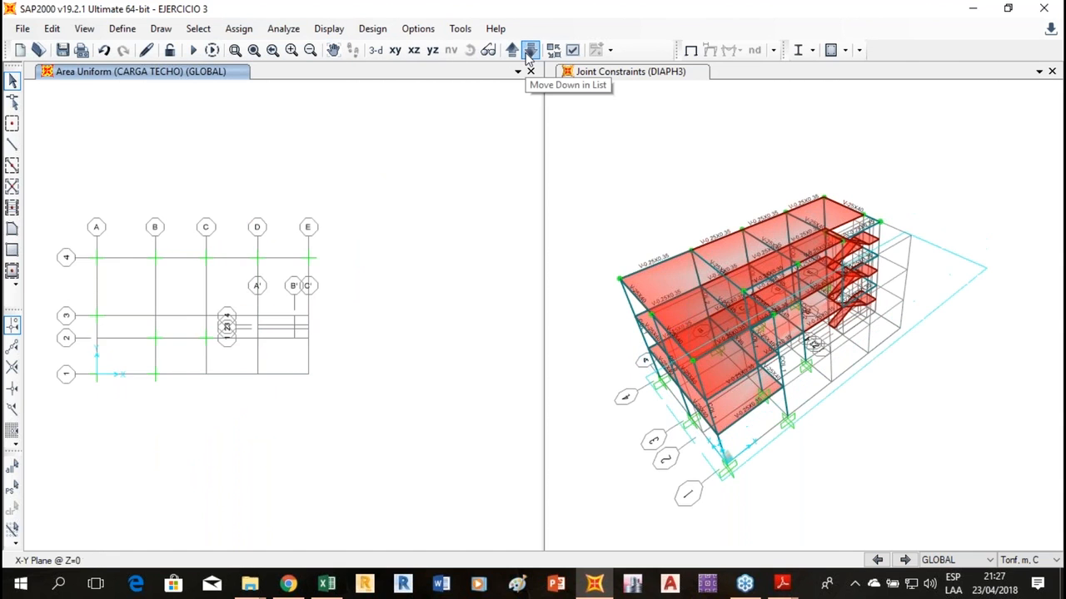
click(512, 51)
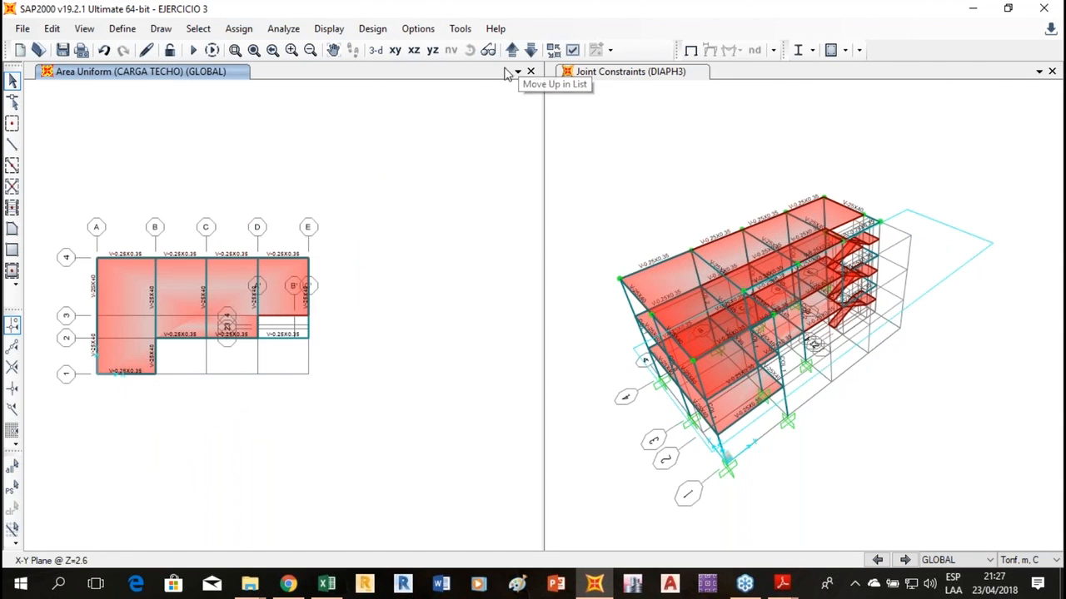
drag(504, 113, 57, 473)
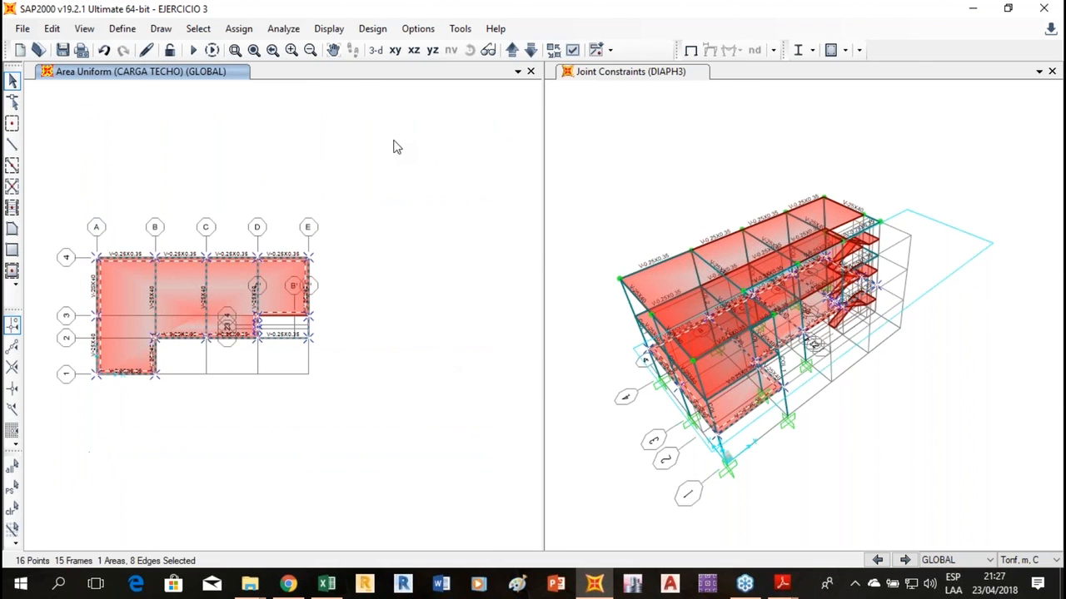
click(238, 28)
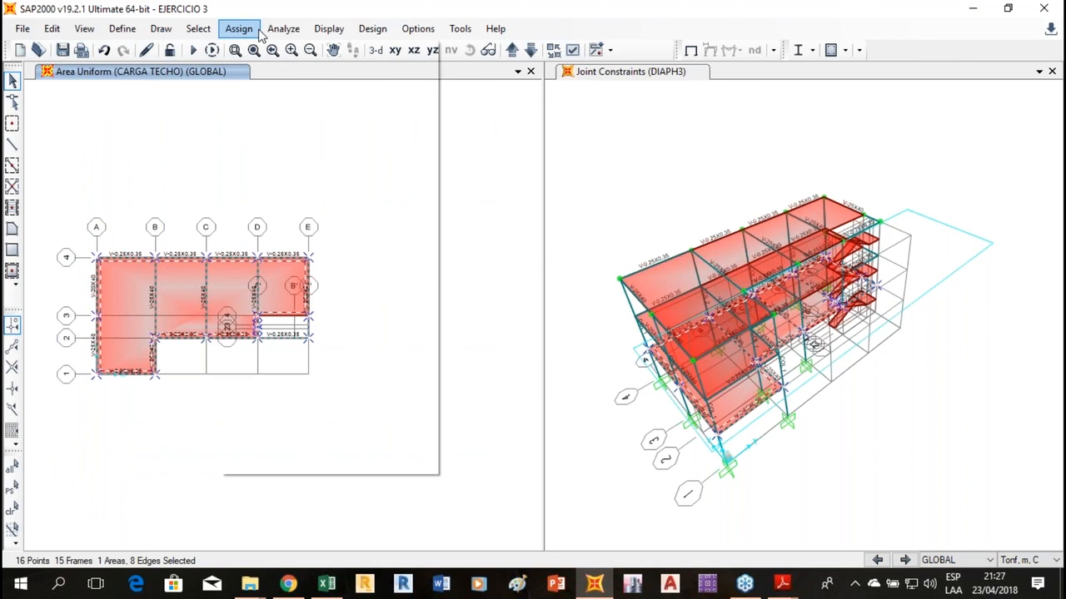
click(238, 28)
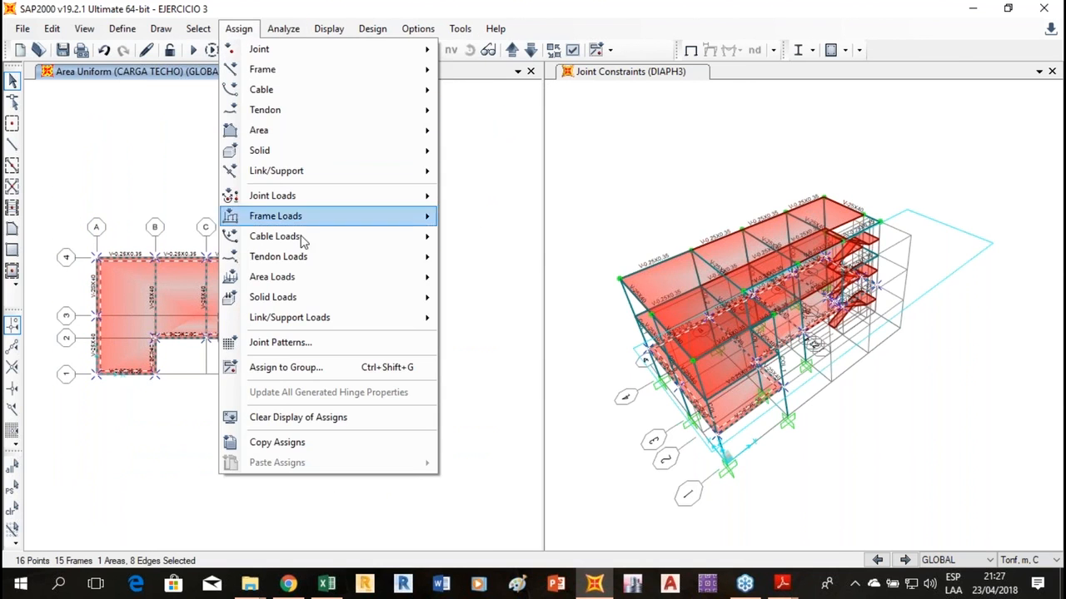
mouse_move(317, 256)
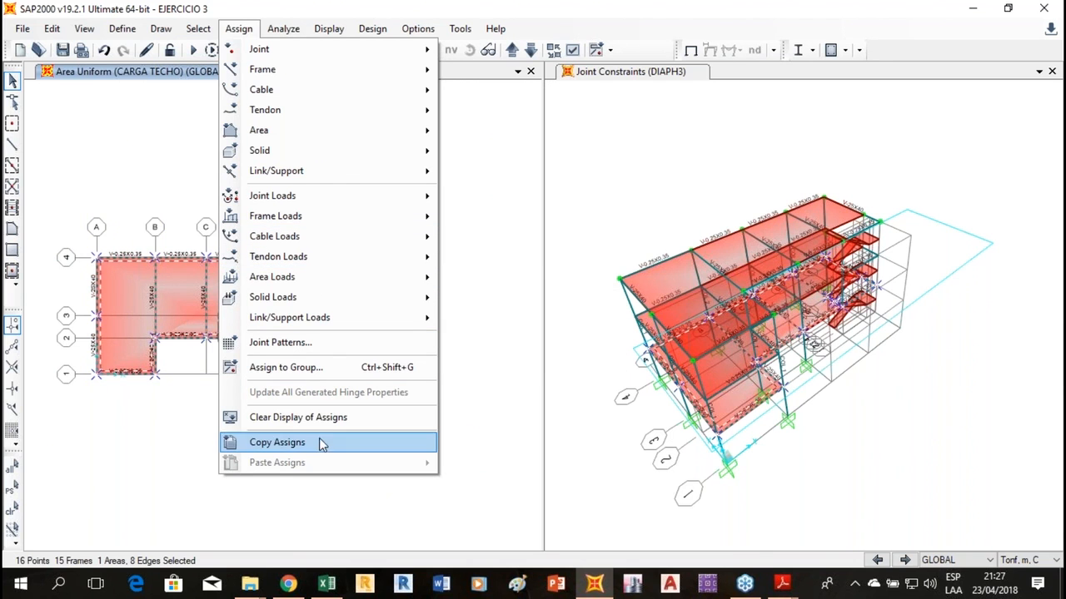
click(344, 367)
drag(369, 150, 619, 119)
click(546, 410)
click(566, 476)
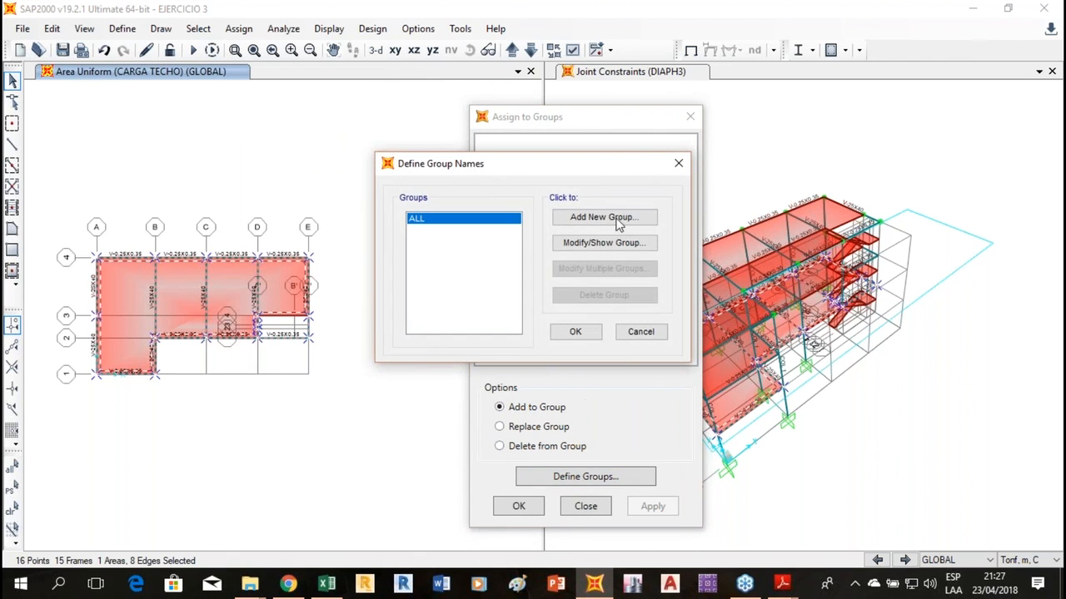
click(678, 164)
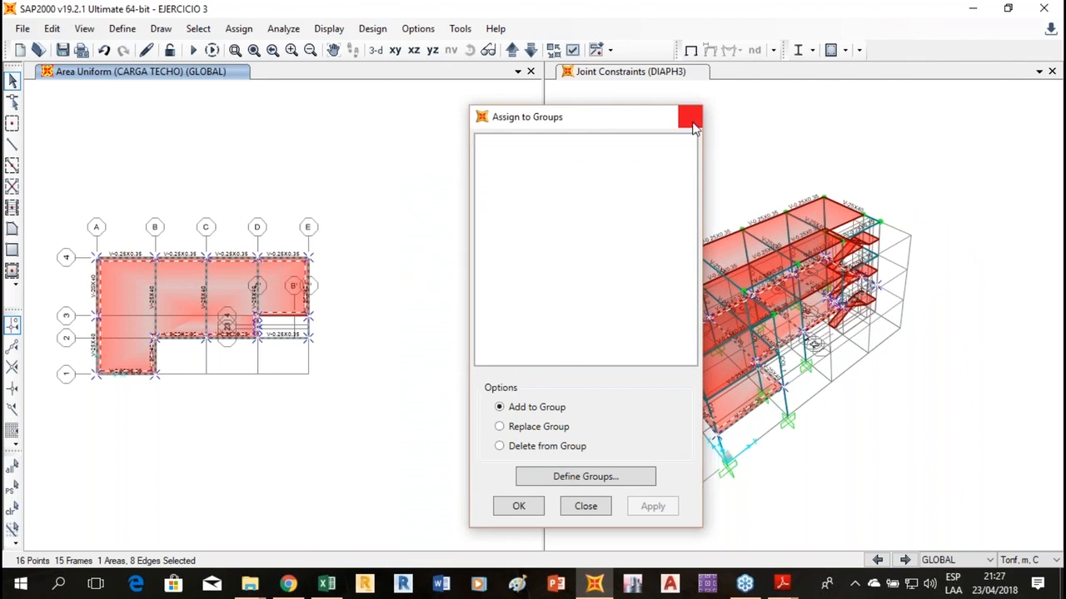
click(690, 116)
Define three new groups, GROUP1, GROUP2 and GROUP3, keeping the default group uses.
click(122, 29)
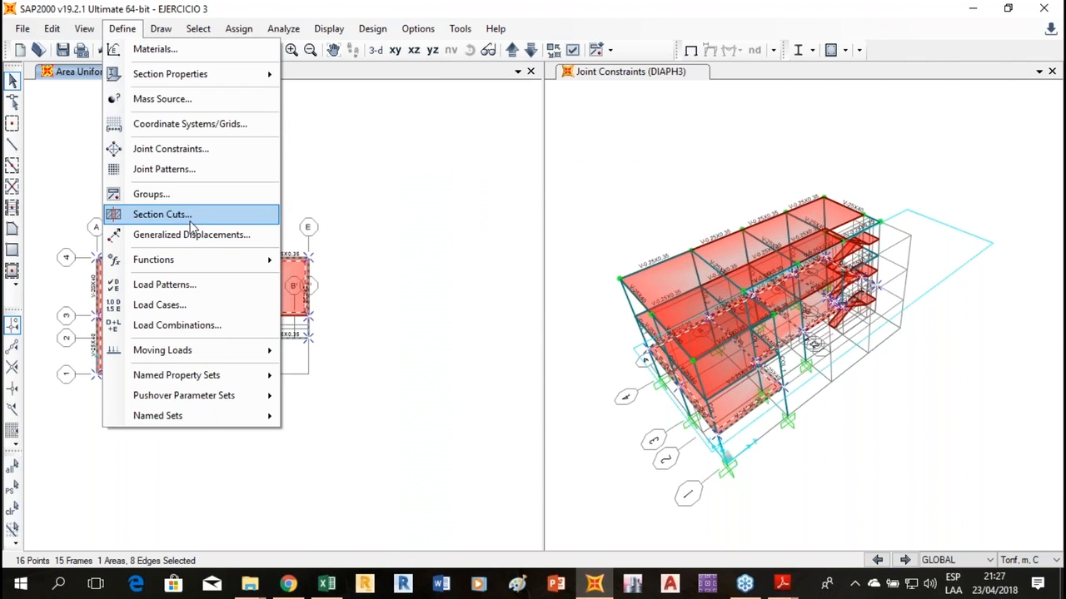
click(152, 194)
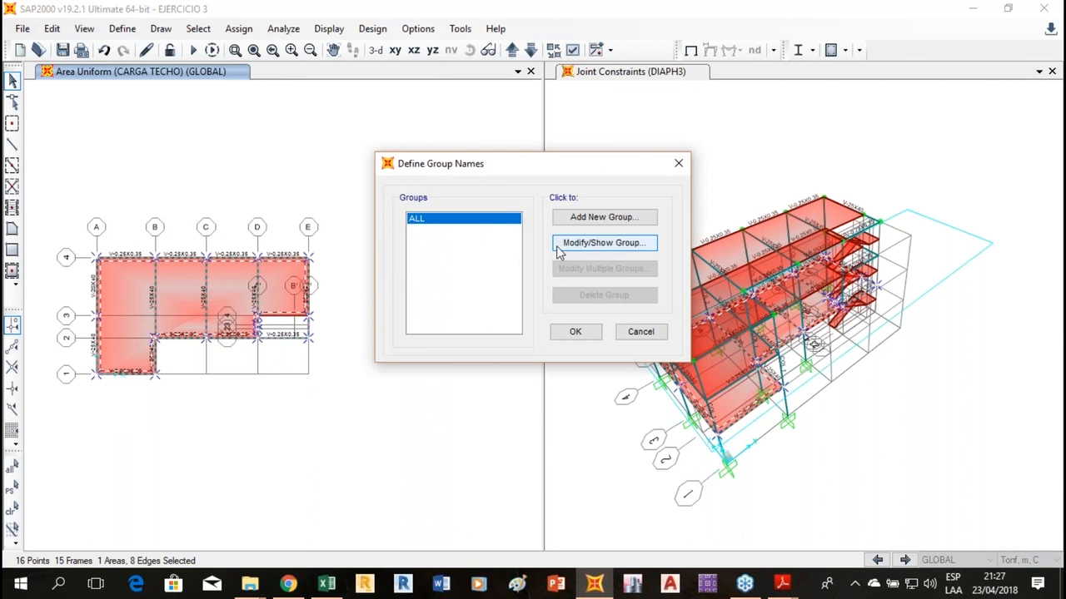
click(610, 219)
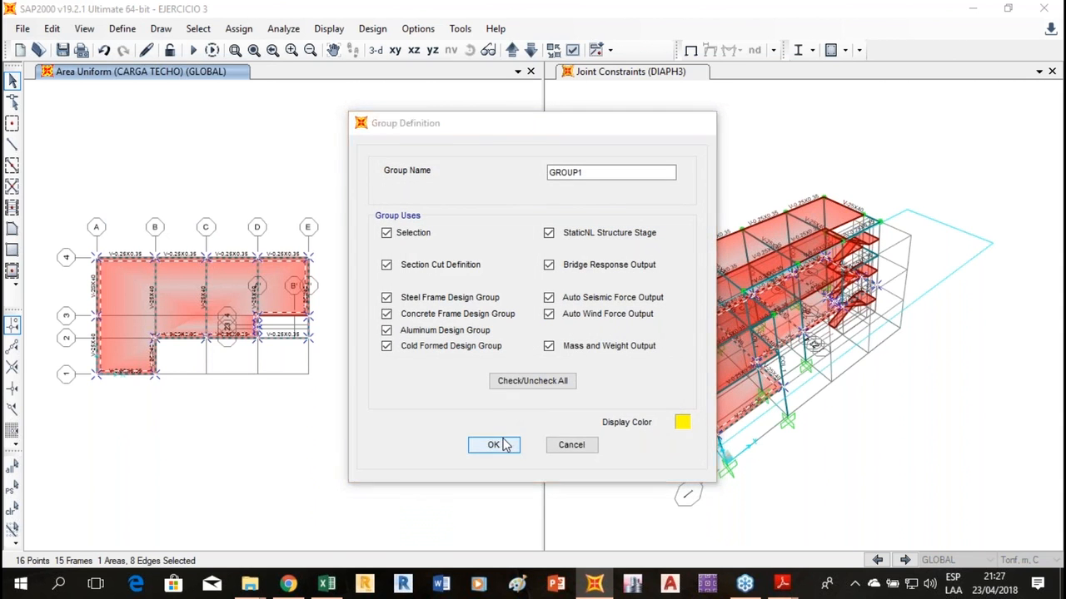
click(499, 441)
click(585, 220)
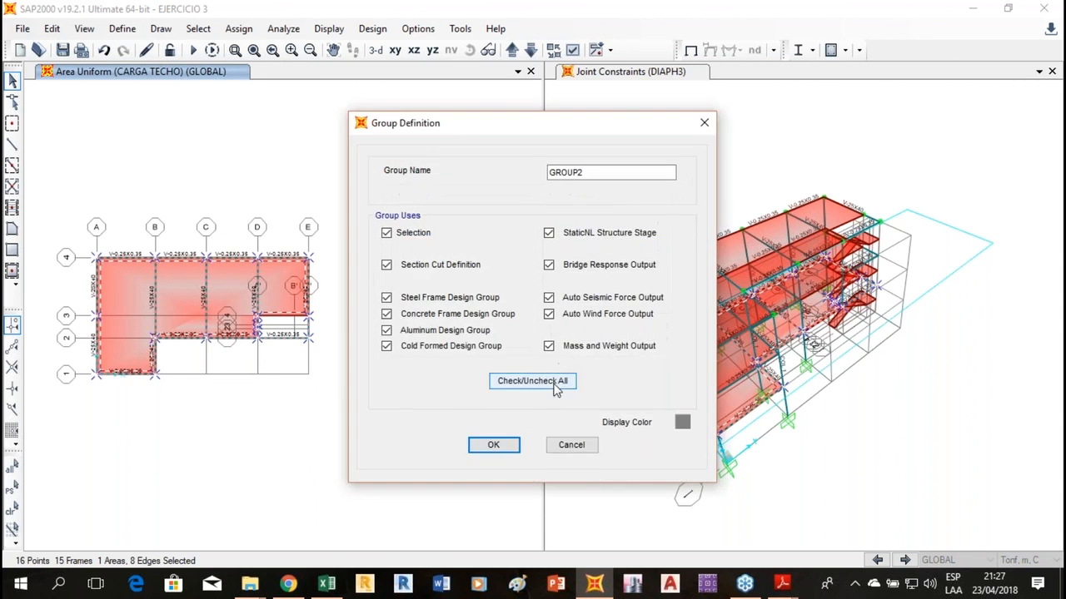
click(502, 442)
click(620, 217)
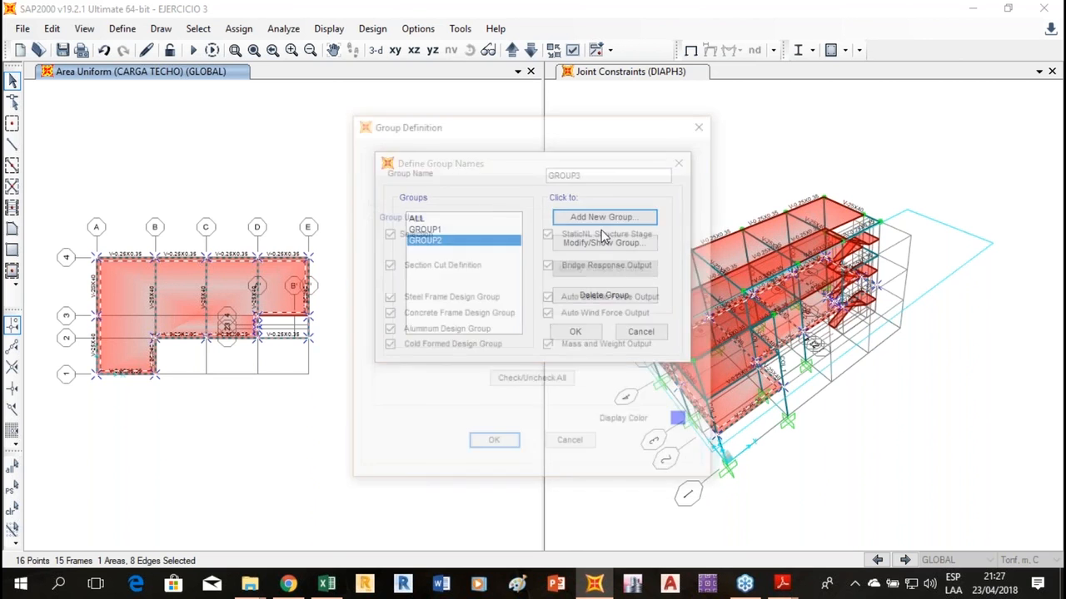
click(497, 445)
click(572, 334)
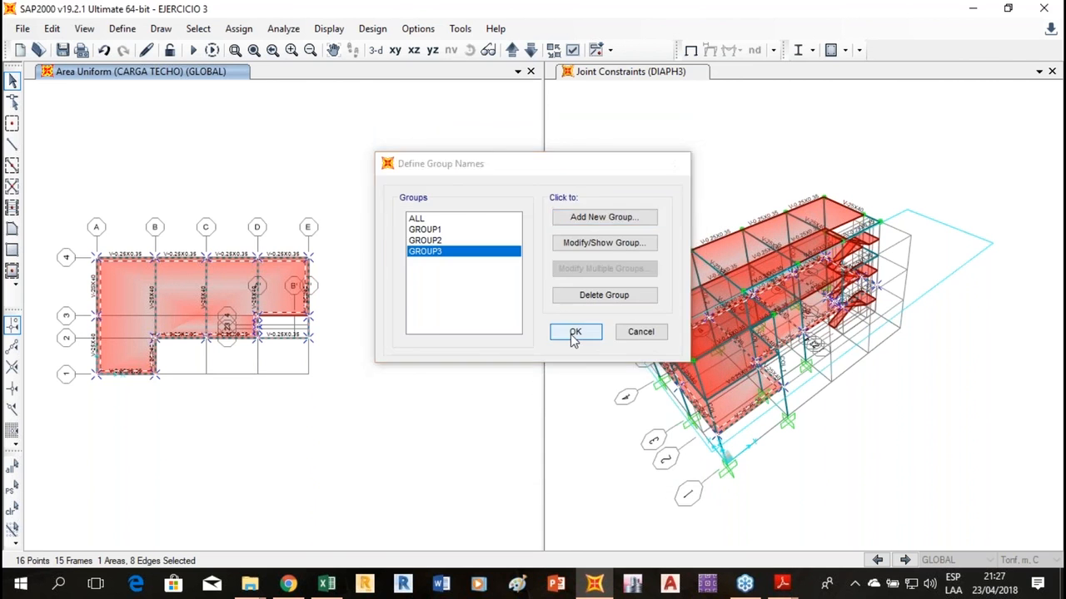
Assign the selected Z=2.6 floor objects to GROUP1 with the Replace Group option.
click(238, 29)
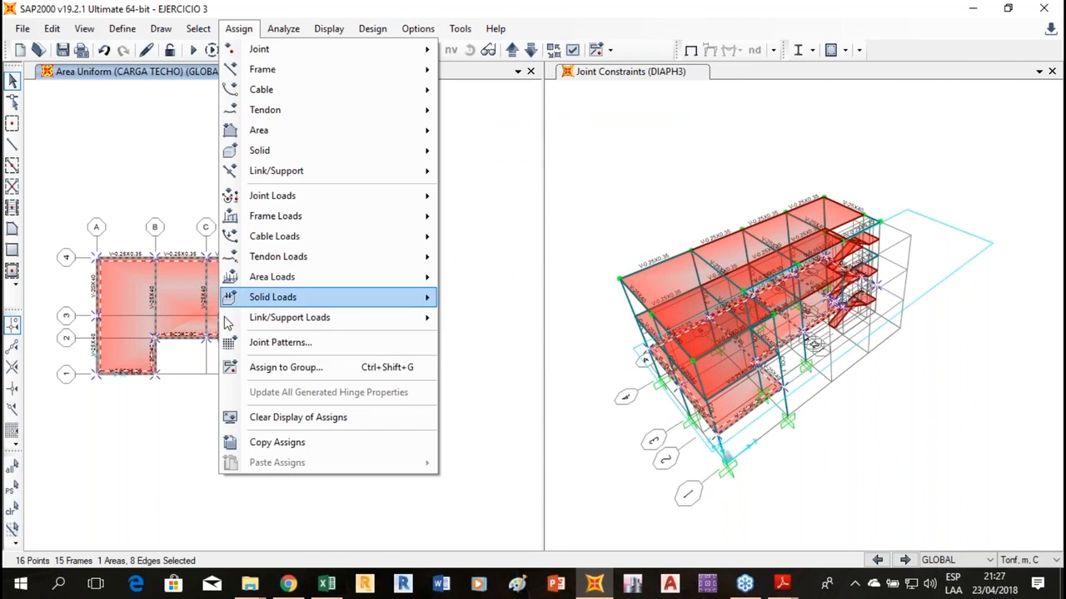
click(341, 372)
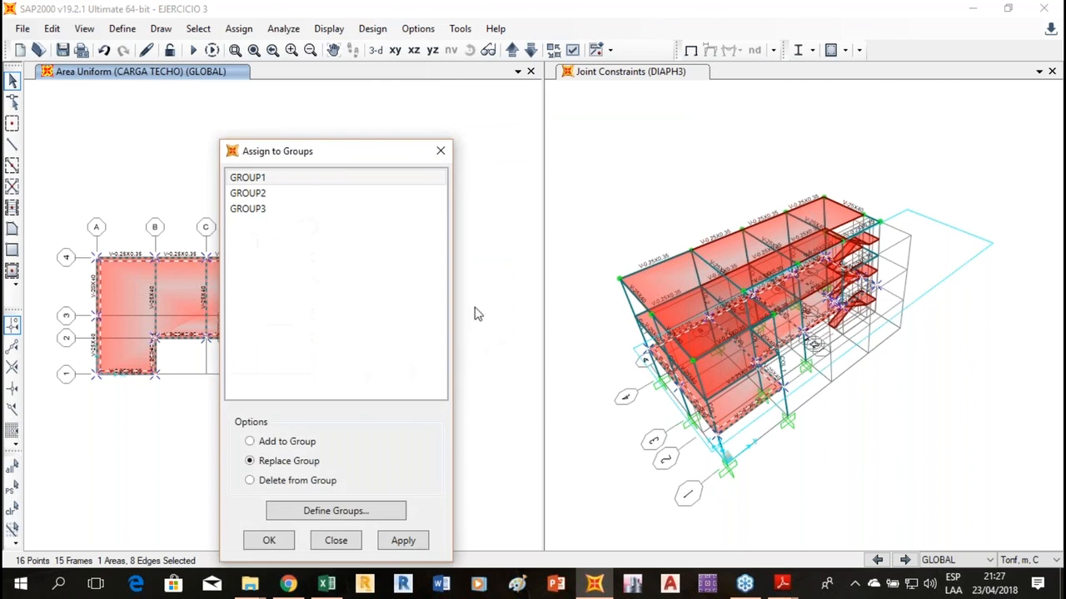
drag(337, 159, 507, 113)
click(469, 133)
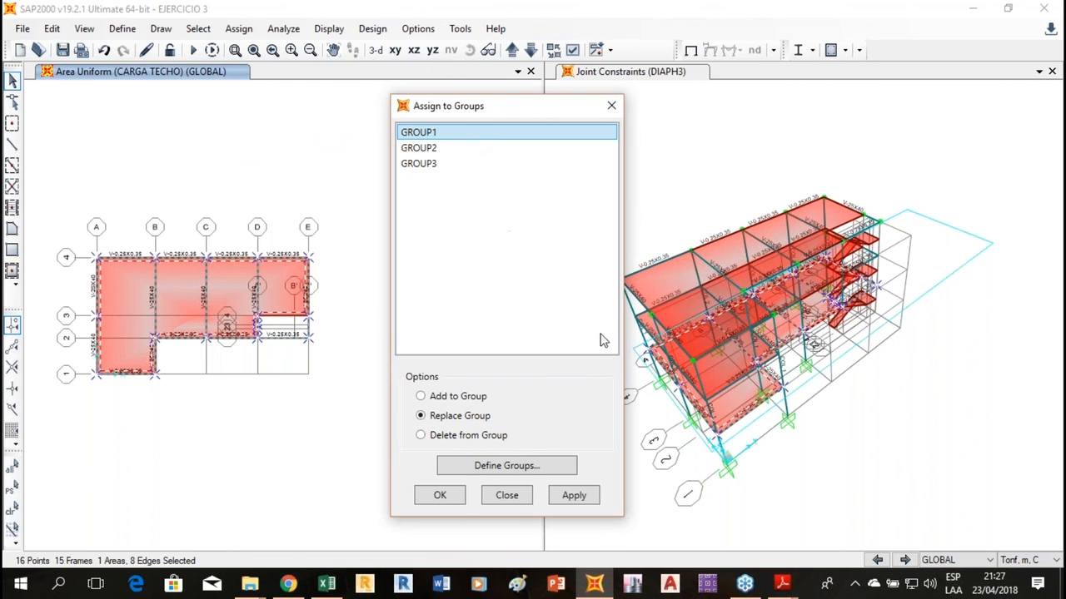
click(591, 497)
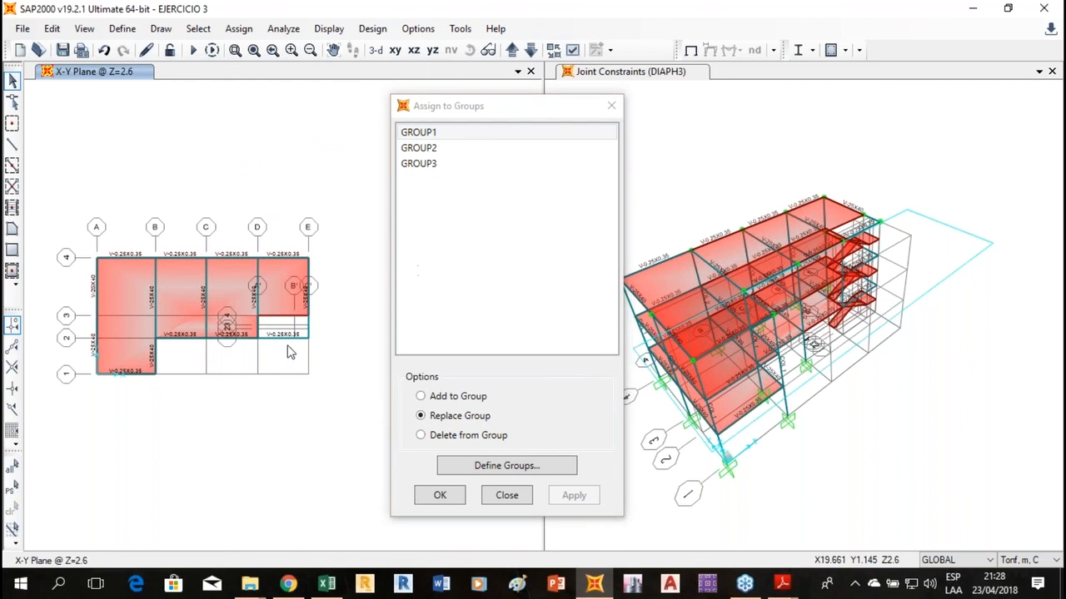
Select all objects on the Z=5.2 floor plan and assign them to GROUP2.
click(511, 50)
drag(356, 143, 73, 450)
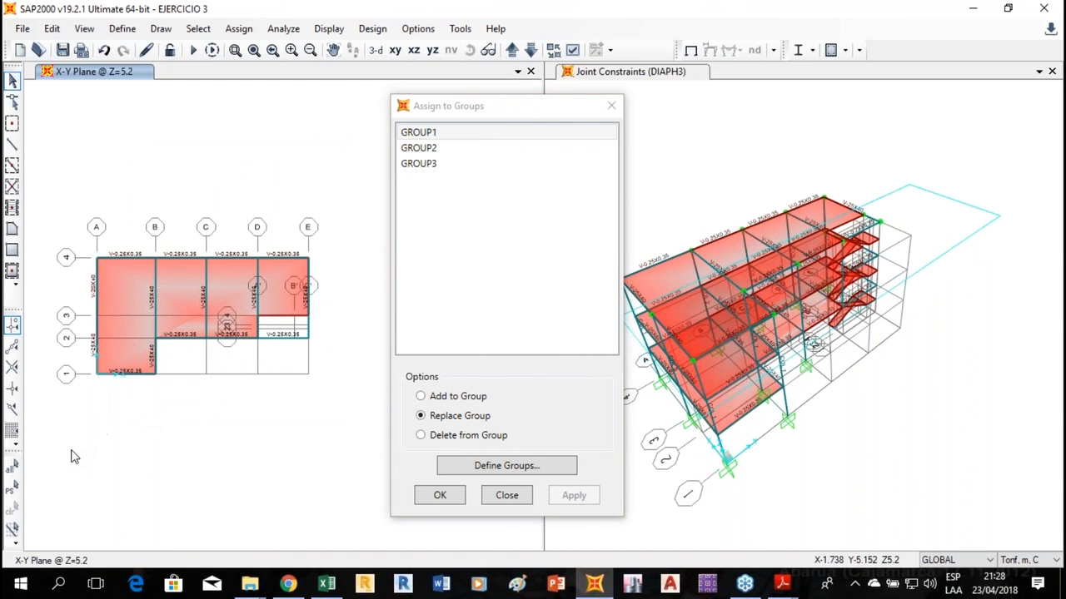
click(442, 150)
click(587, 497)
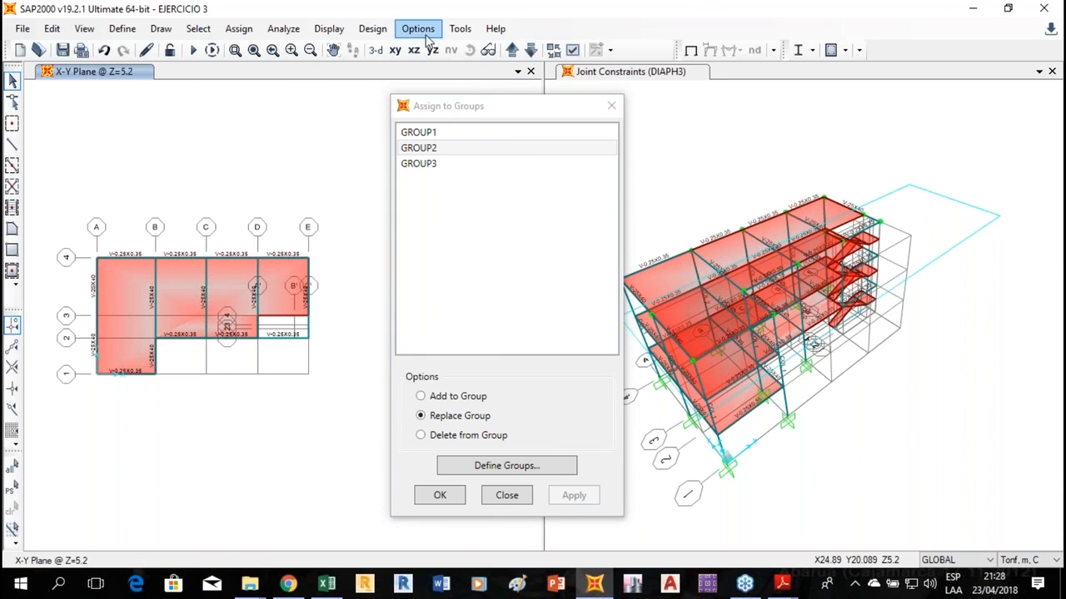
Assign all objects on the Z=7.8 floor plan to GROUP3, finish the group assignment and save the model.
click(511, 50)
drag(333, 187, 83, 489)
click(429, 166)
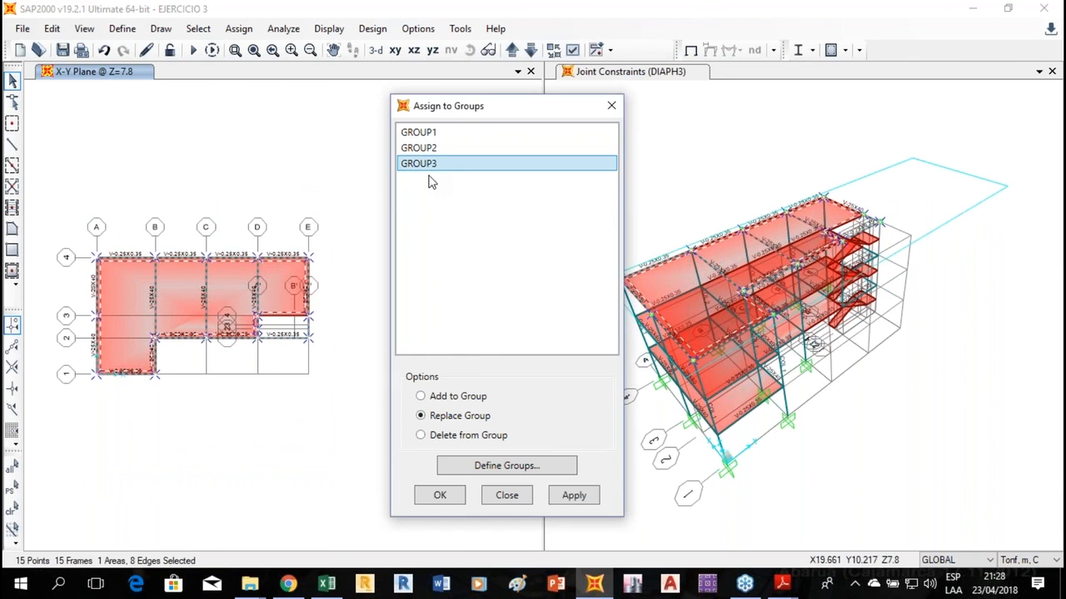
click(574, 496)
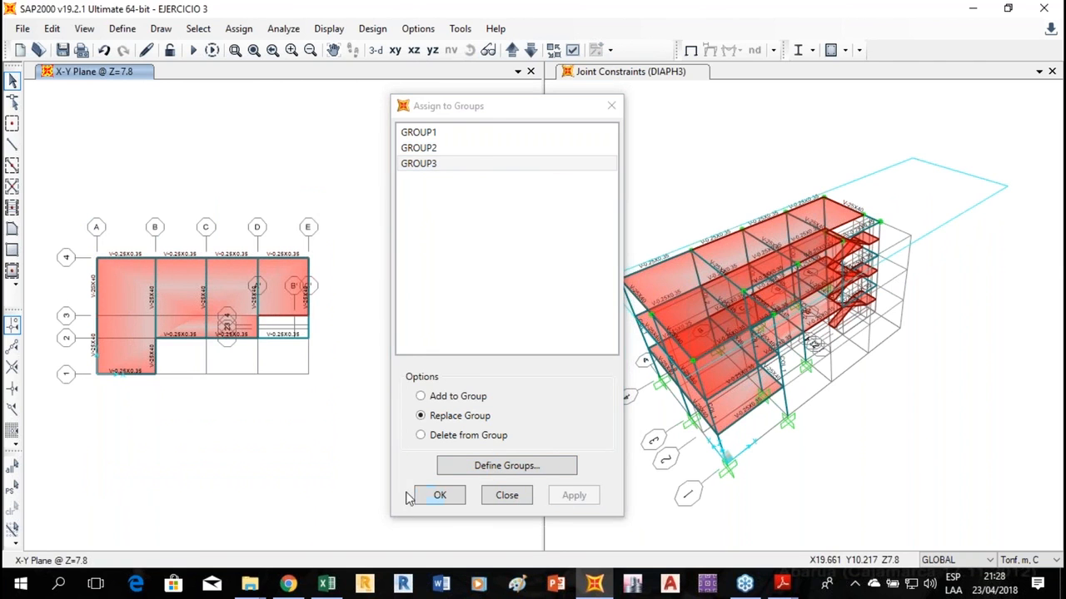
click(441, 495)
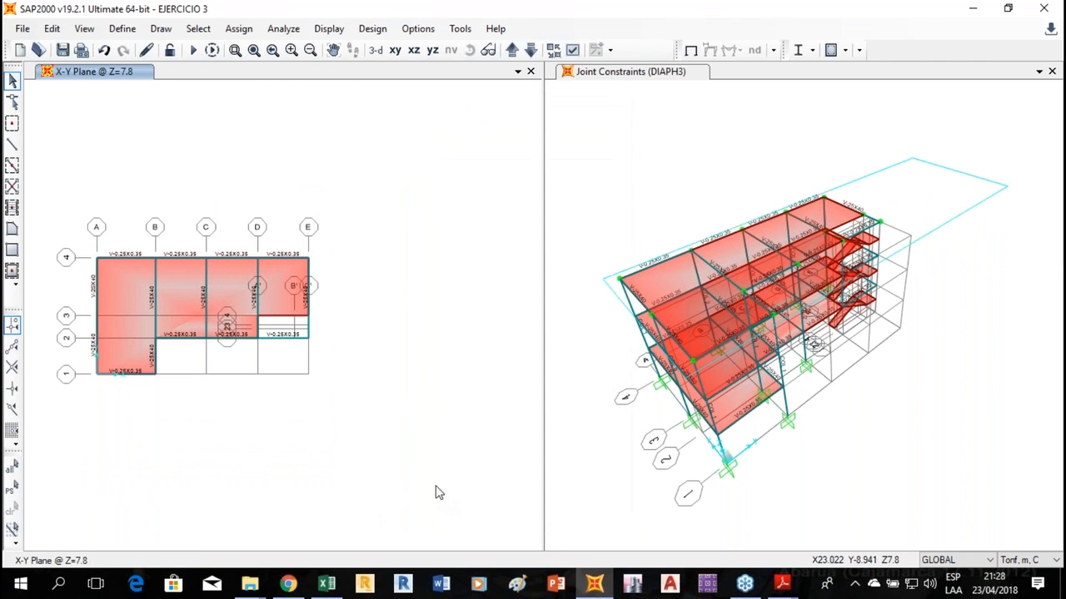
click(63, 50)
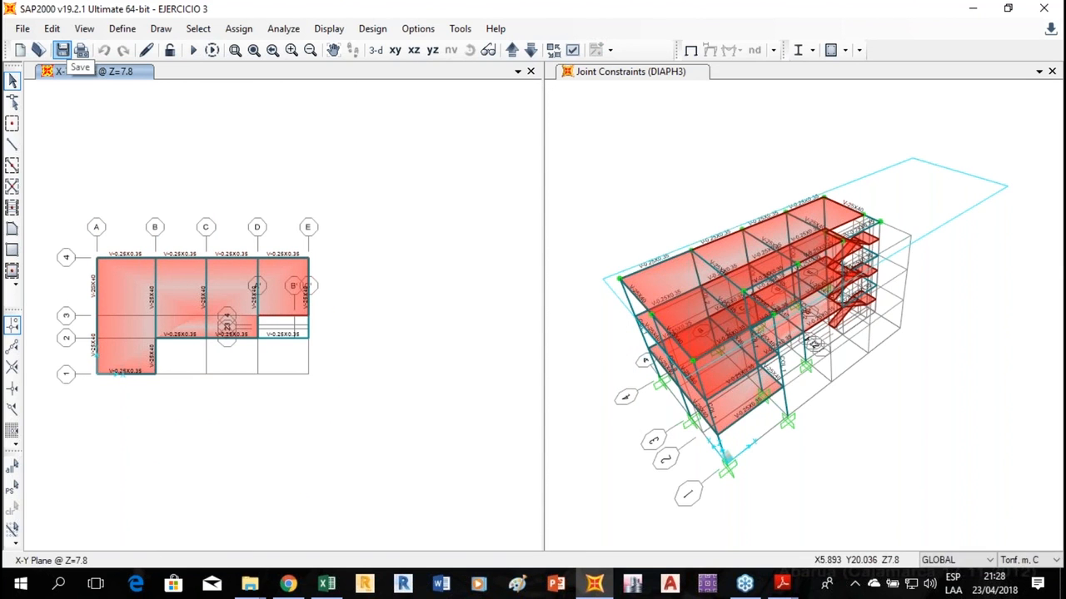
click(84, 29)
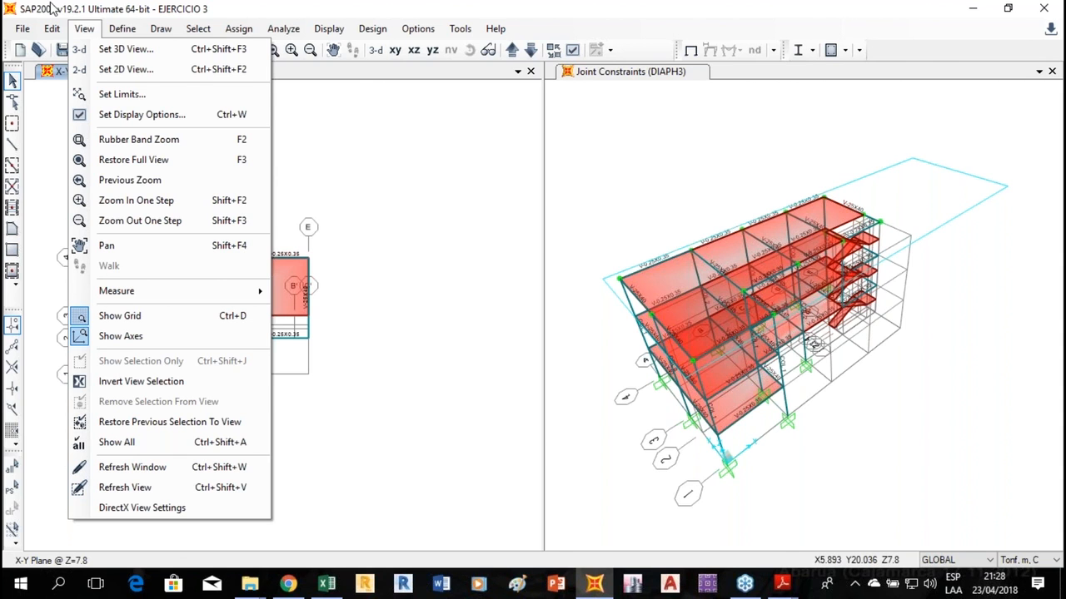
mouse_move(51, 28)
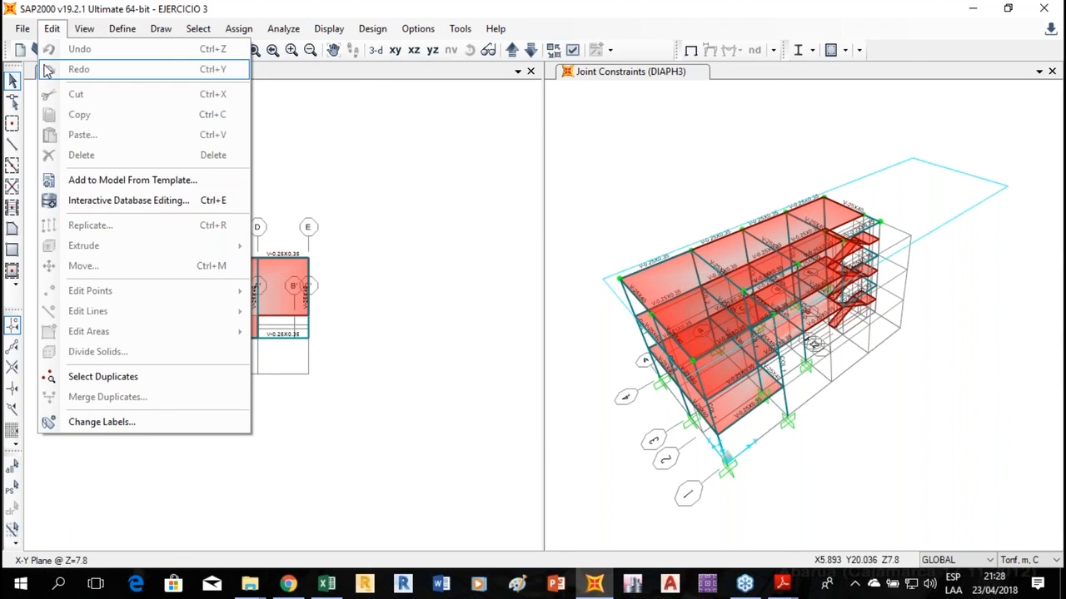
click(421, 172)
click(198, 28)
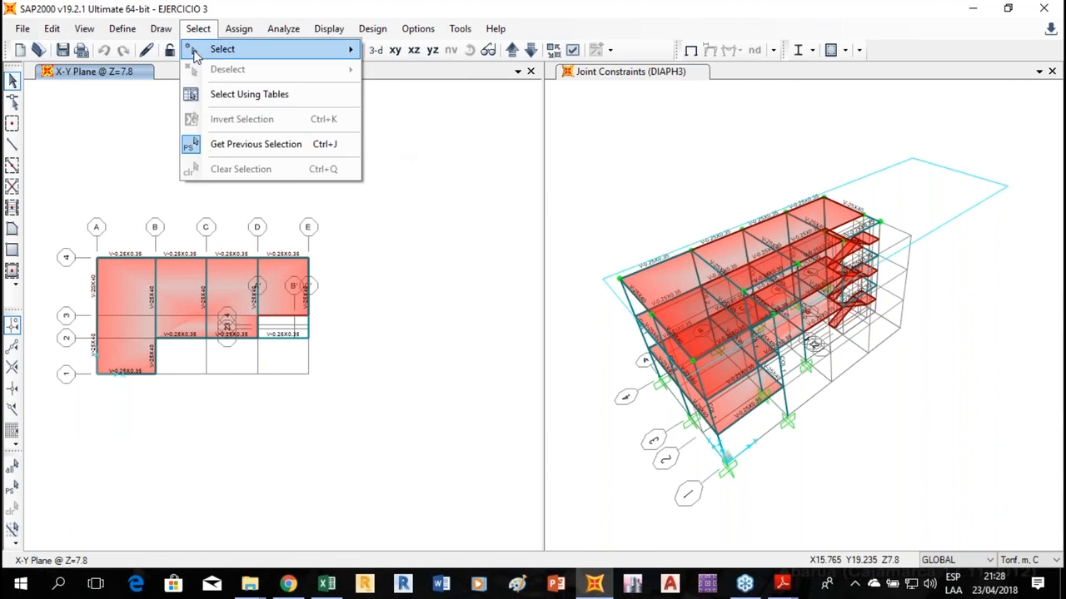
click(456, 226)
Run the analysis for all load cases and accept the section property warning.
click(192, 50)
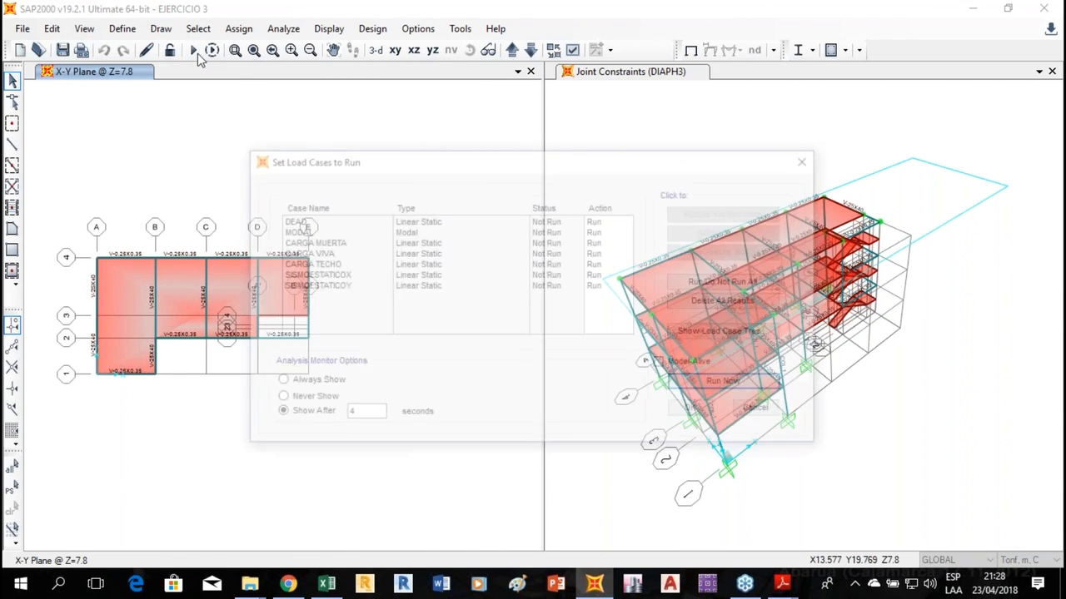
click(739, 384)
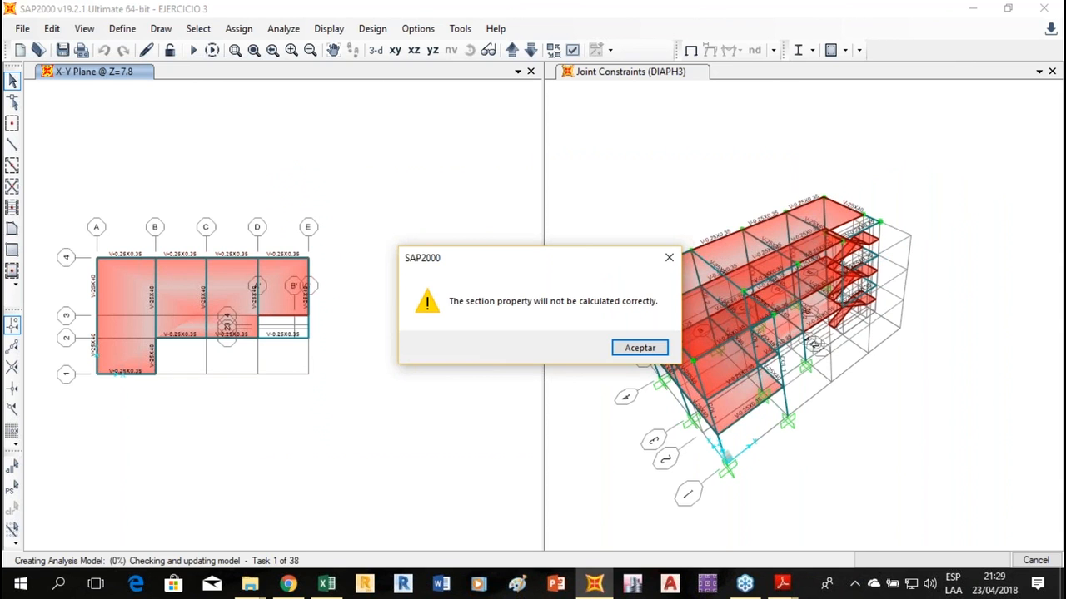
click(632, 348)
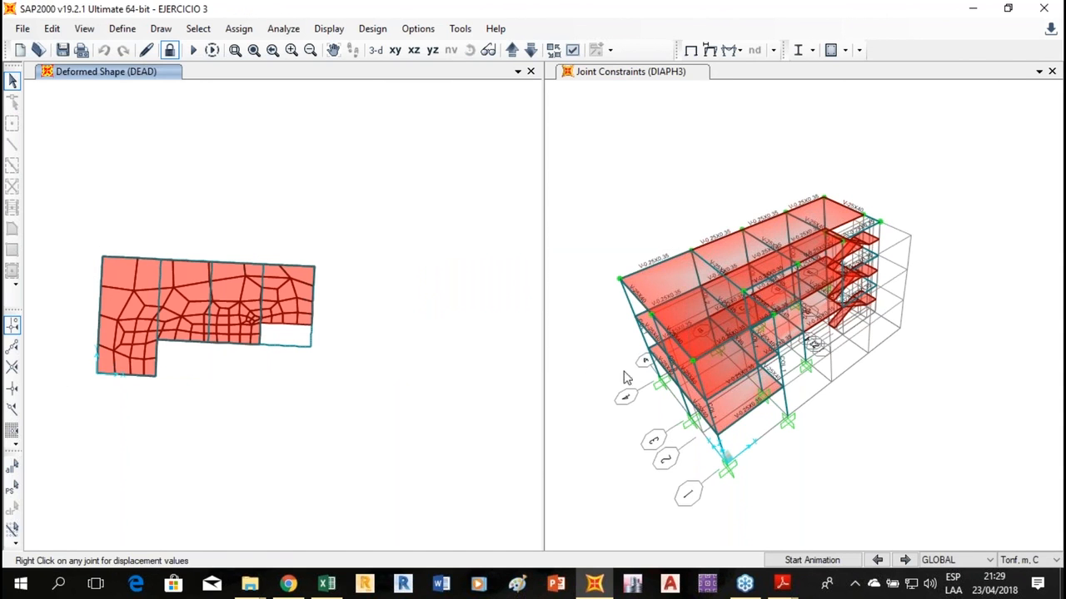
Examine the building's deformed shape under the DEAD case in plan and from different 3D angles.
scroll(100, 371, up, 2)
scroll(213, 428, down, 2)
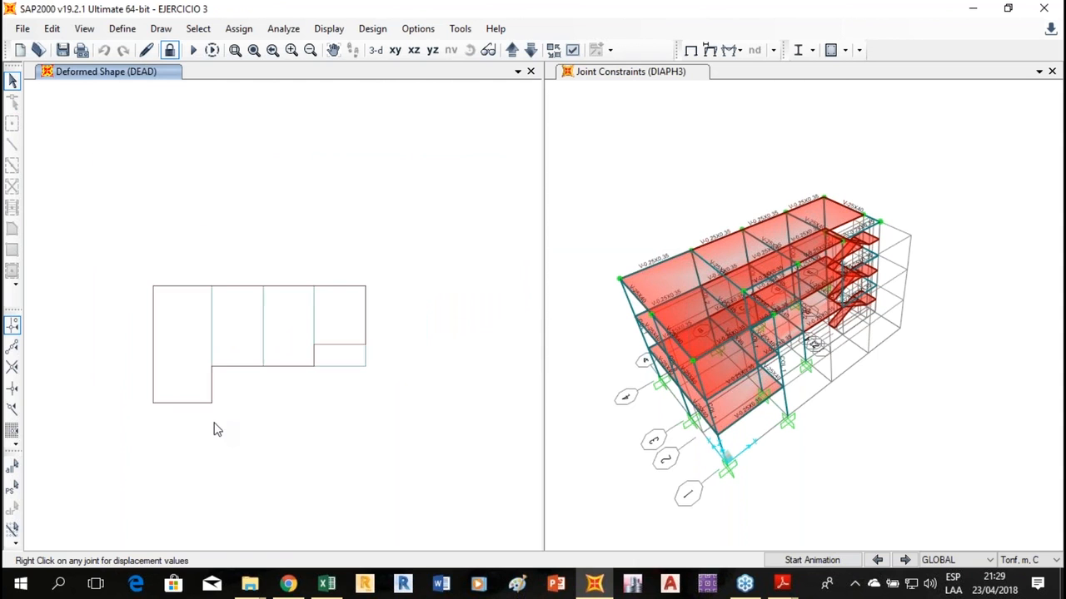
click(375, 50)
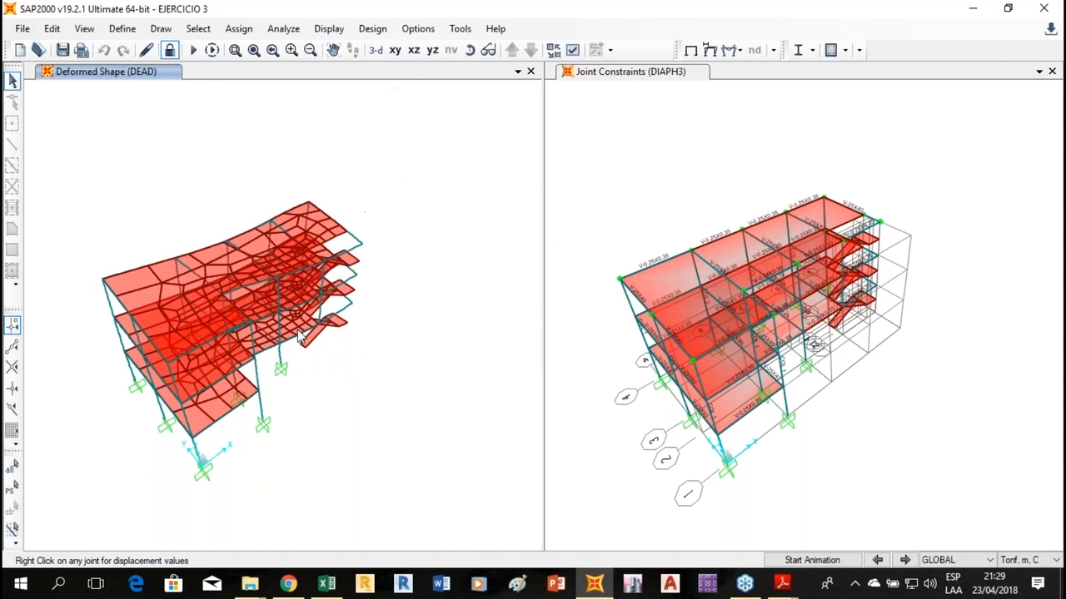
scroll(299, 336, up, 2)
scroll(420, 405, down, 2)
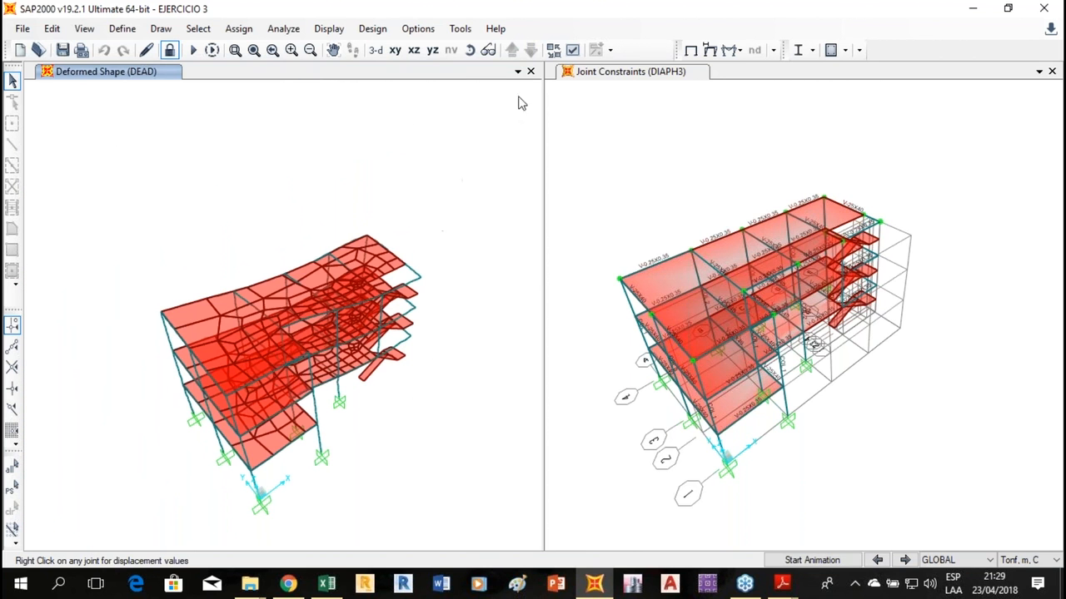
click(469, 50)
drag(283, 358, 358, 296)
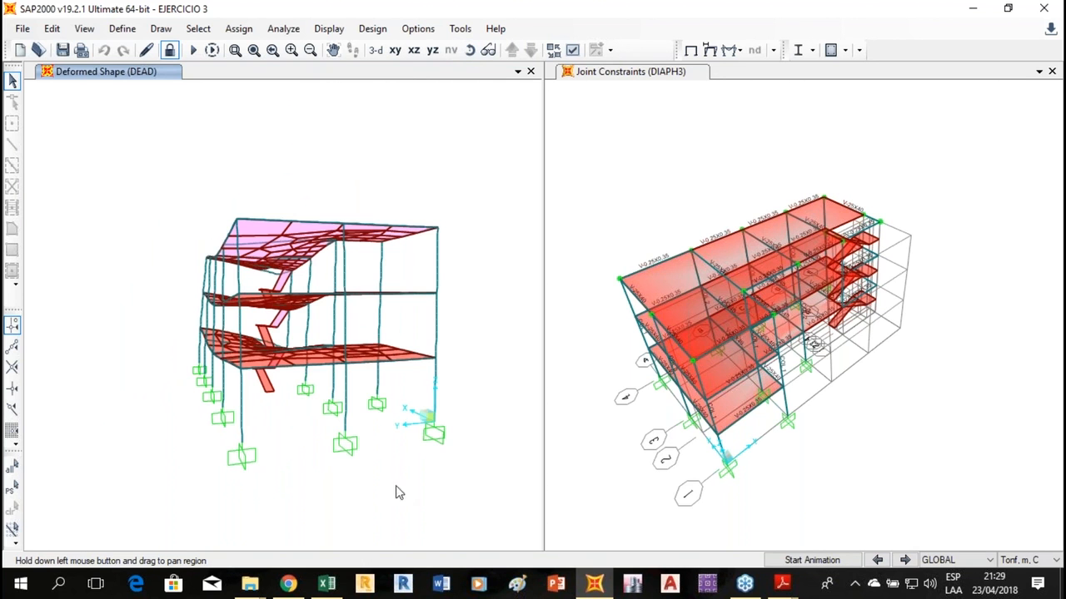
Inspect the deformed slabs, columns and stair under the DEAD case from the side and from above.
click(471, 53)
drag(249, 333, 358, 304)
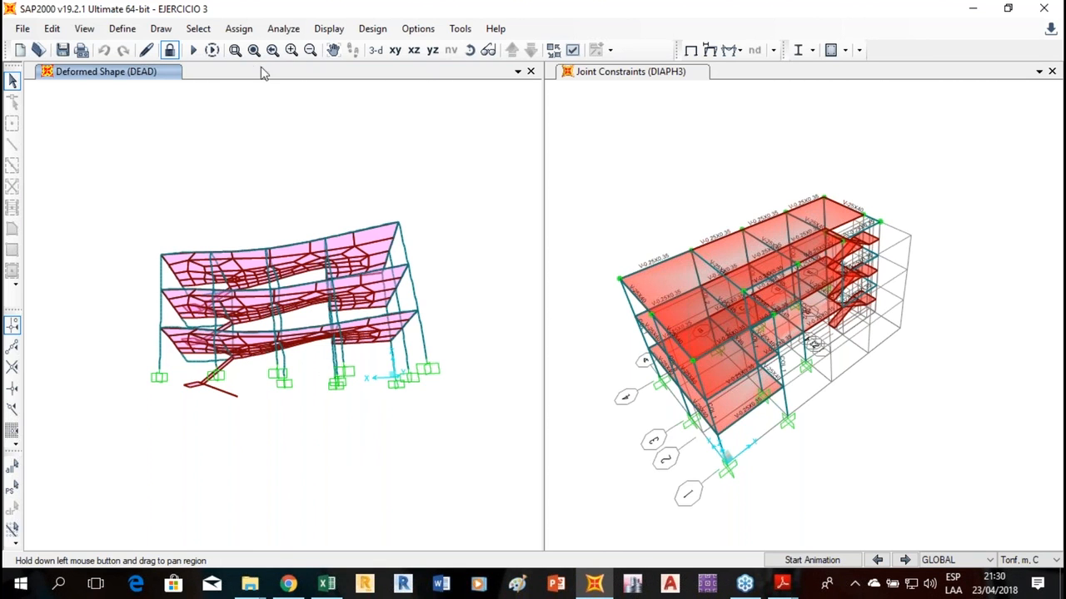
click(470, 49)
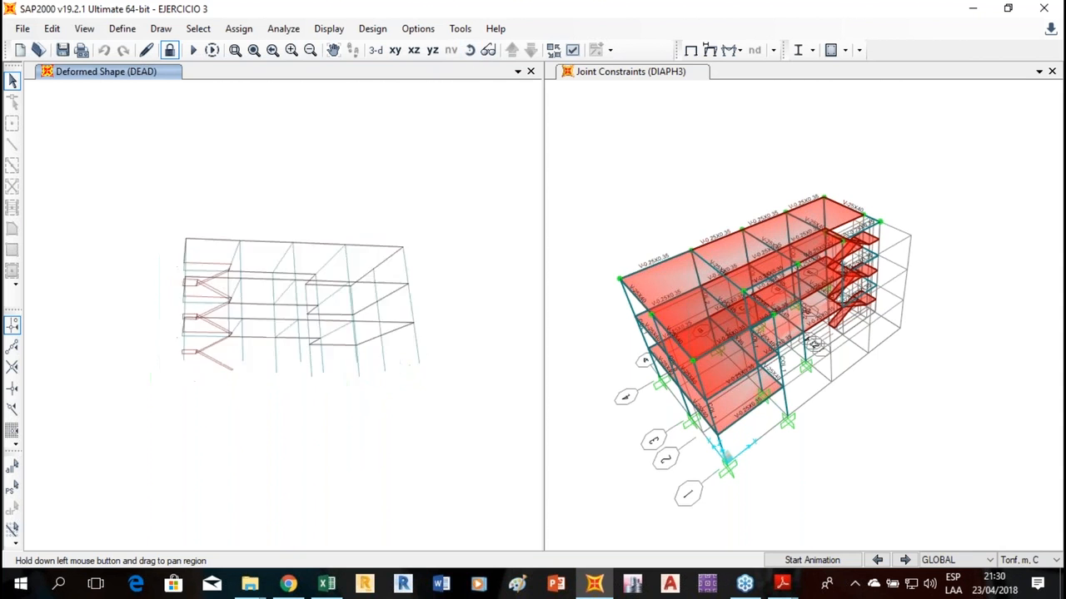
mouse_move(284, 315)
mouse_down()
mouse_move(333, 383)
mouse_move(350, 283)
mouse_move(324, 383)
mouse_move(391, 250)
mouse_move(425, 241)
mouse_move(495, 271)
mouse_up()
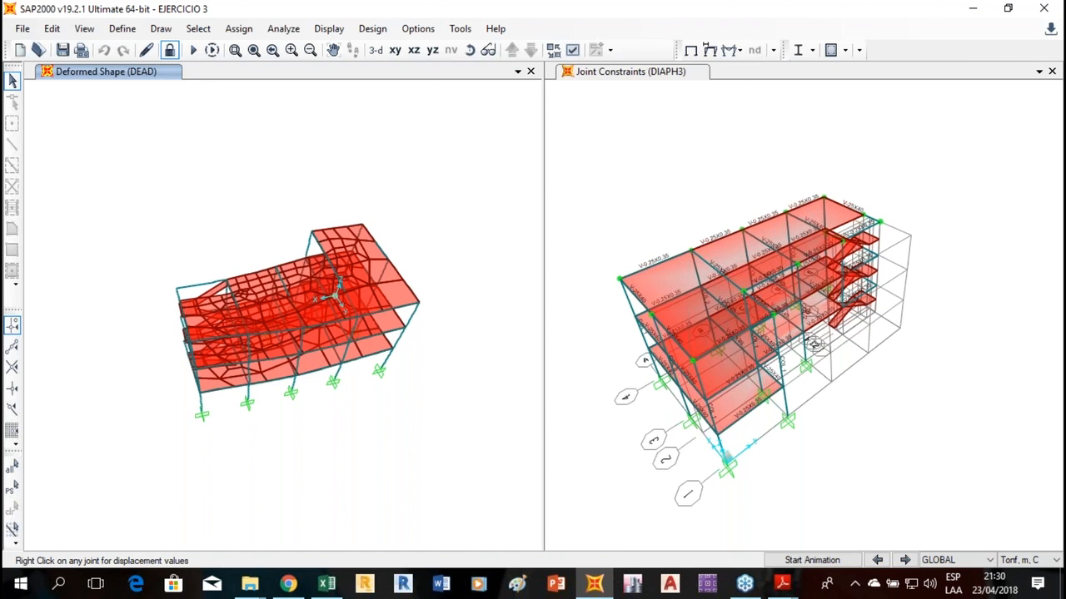
click(233, 29)
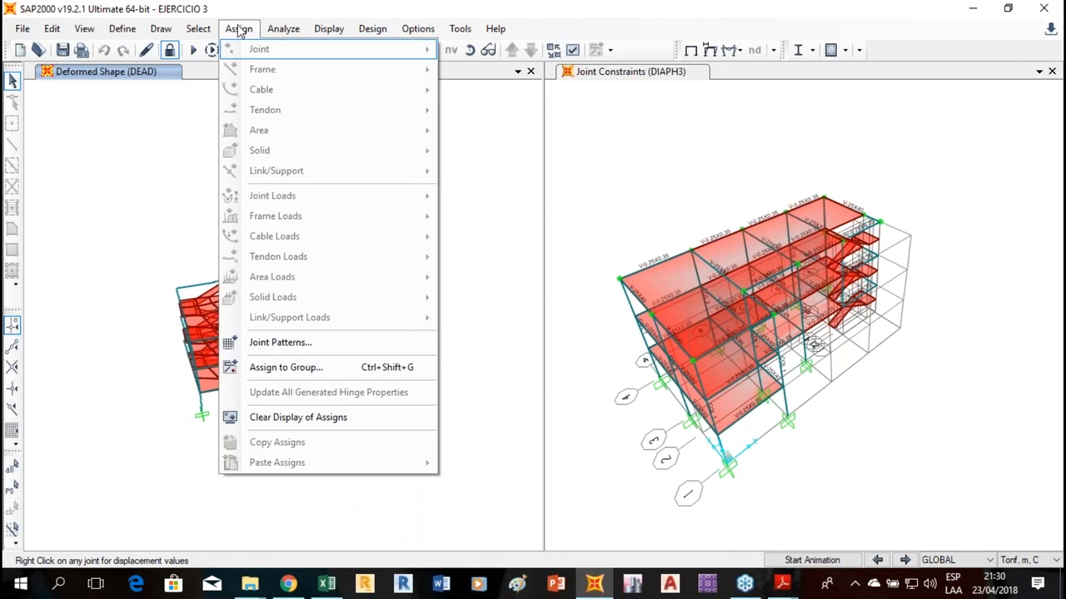
click(479, 348)
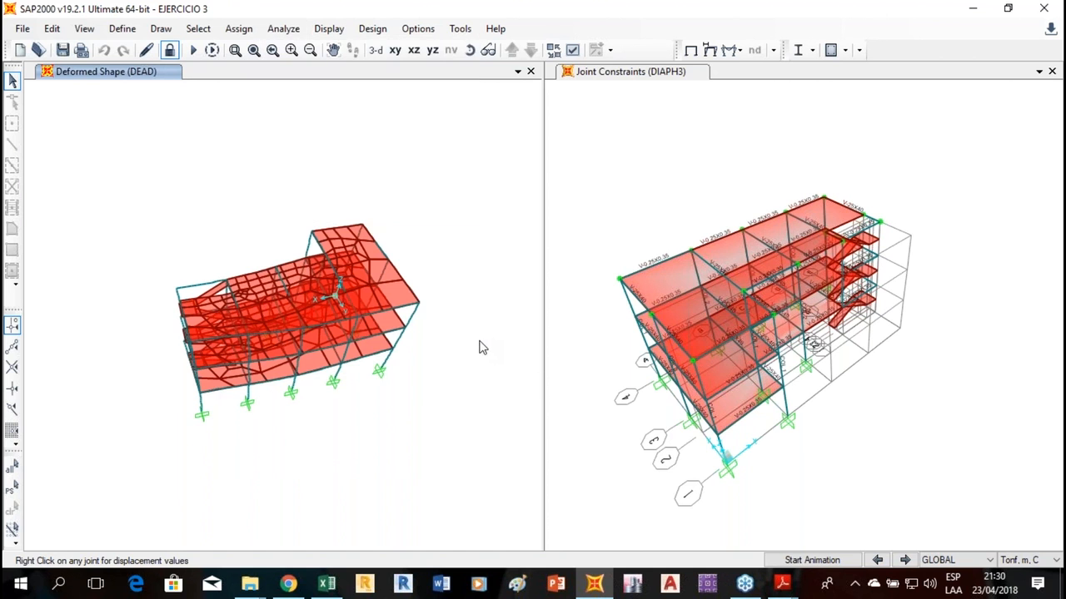
Display the Modal Periods And Frequencies table from the structure output, check the first mode's period and close the table.
click(329, 29)
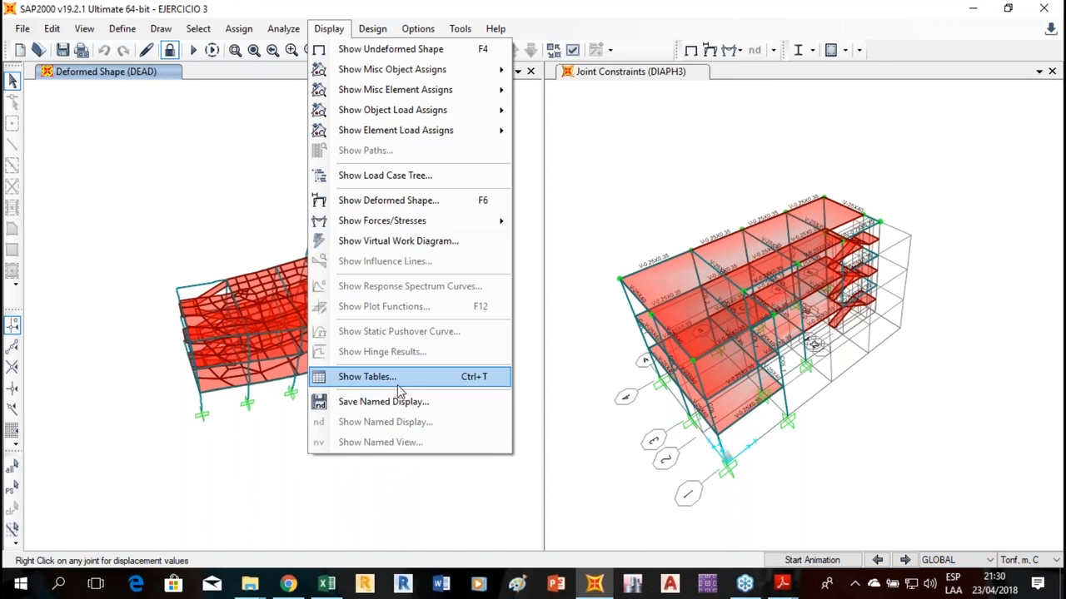
key(Escape)
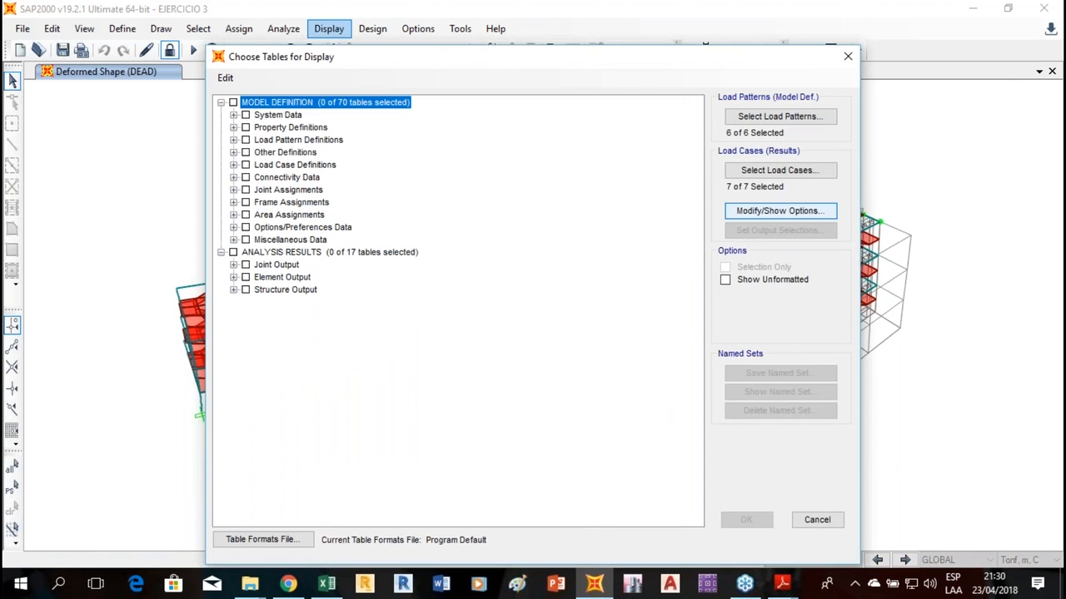
drag(569, 68, 575, 170)
click(332, 33)
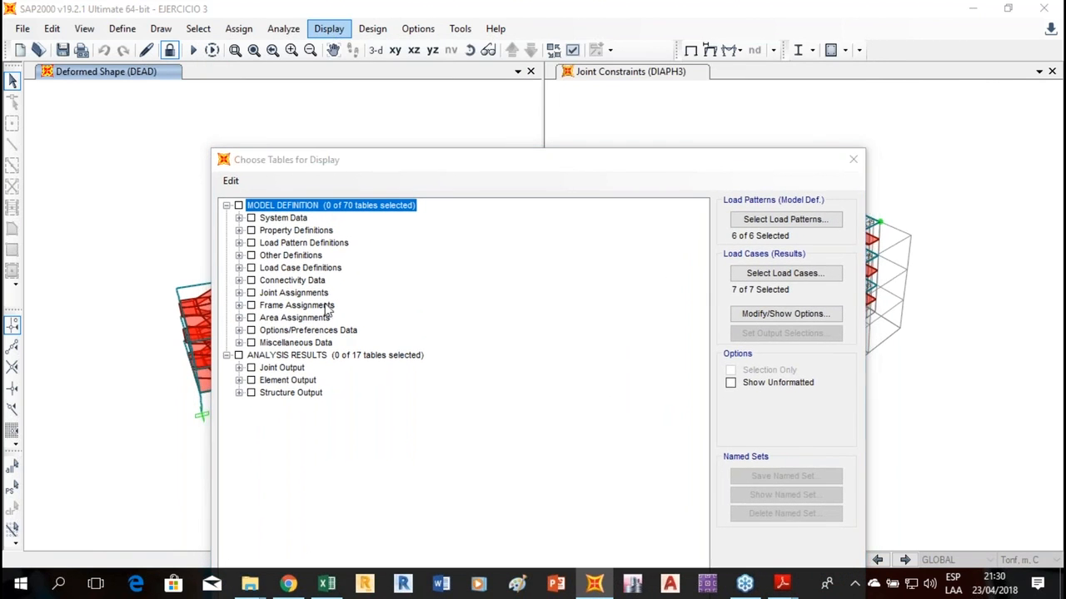
drag(537, 165, 570, 87)
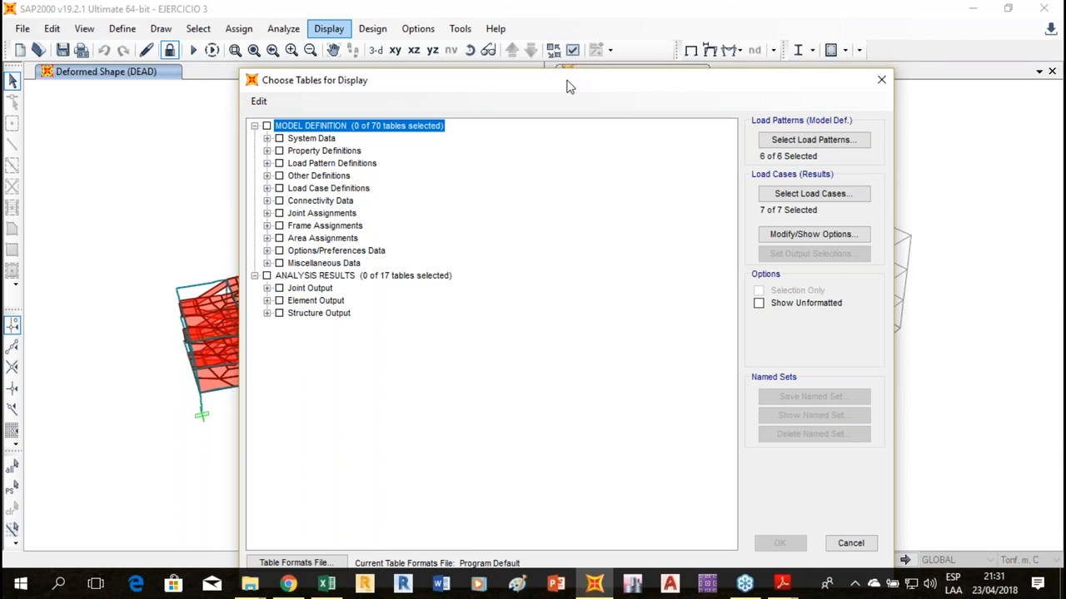
click(266, 288)
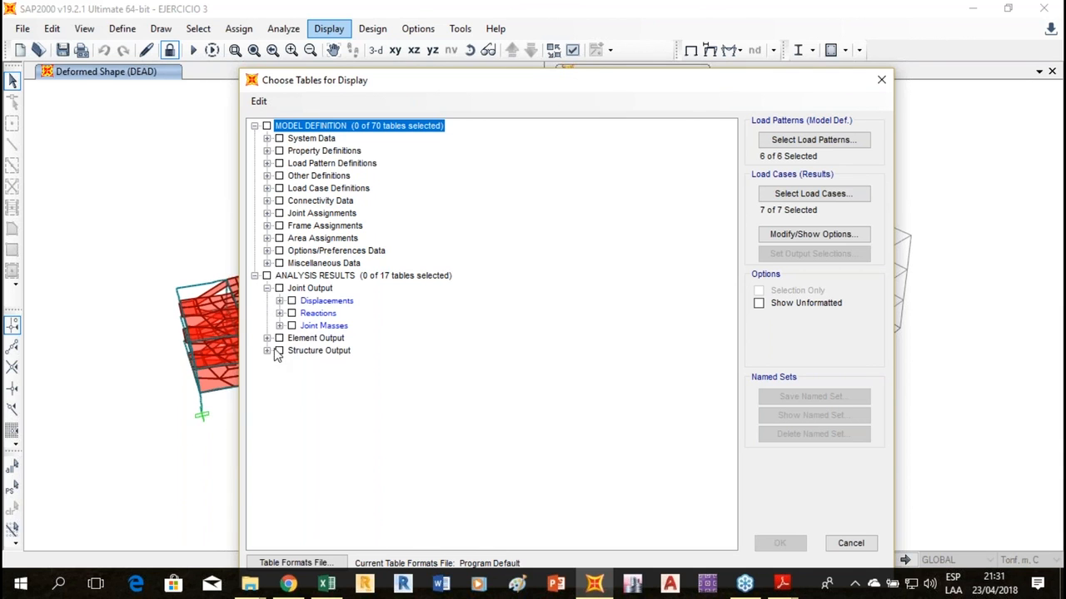
click(266, 338)
click(267, 388)
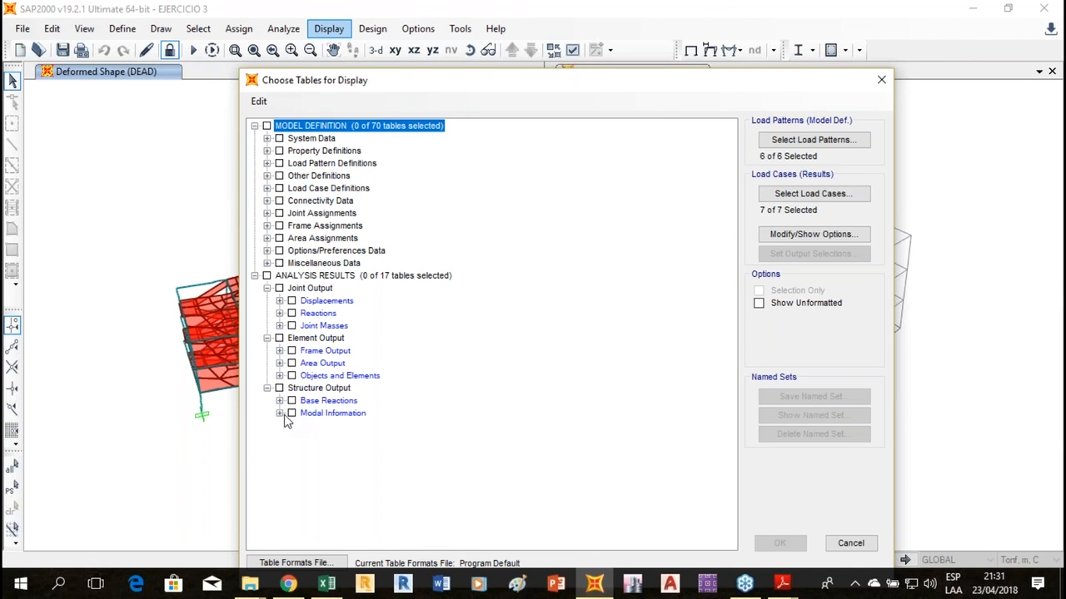
click(280, 413)
click(305, 426)
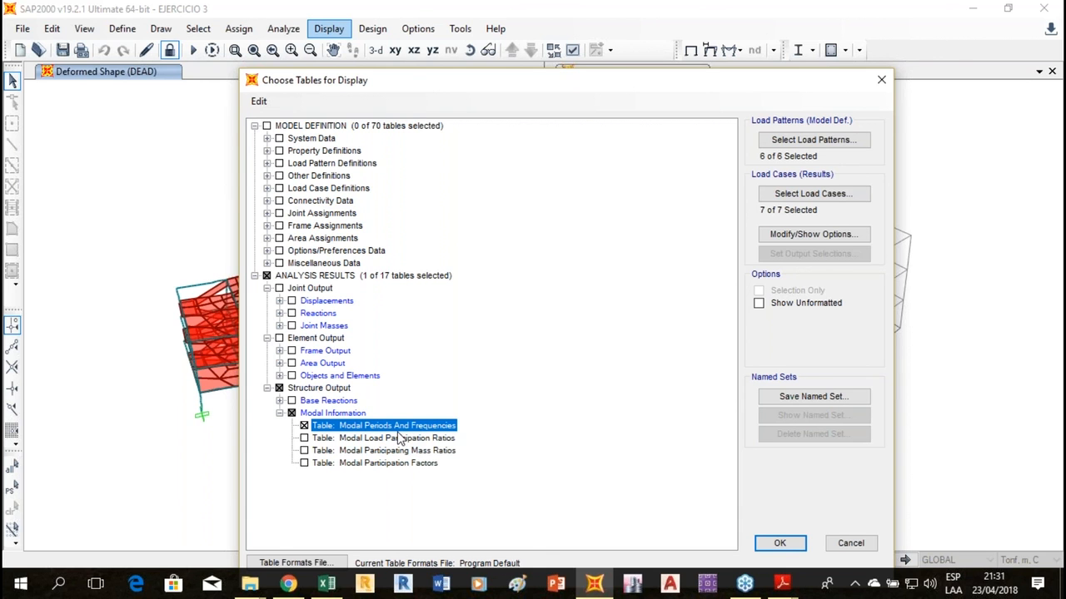
click(779, 544)
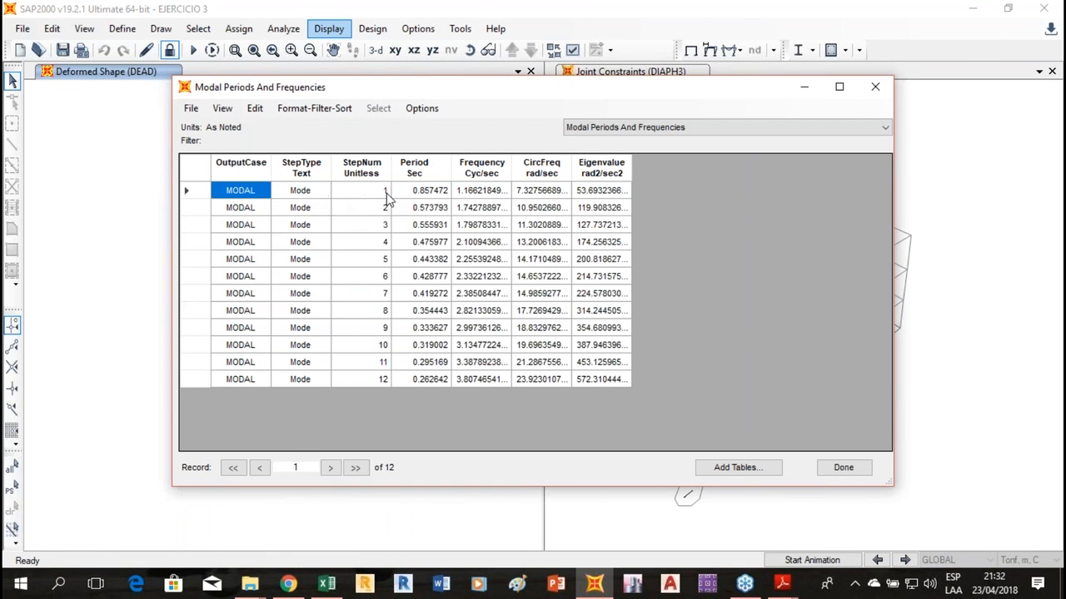
click(443, 198)
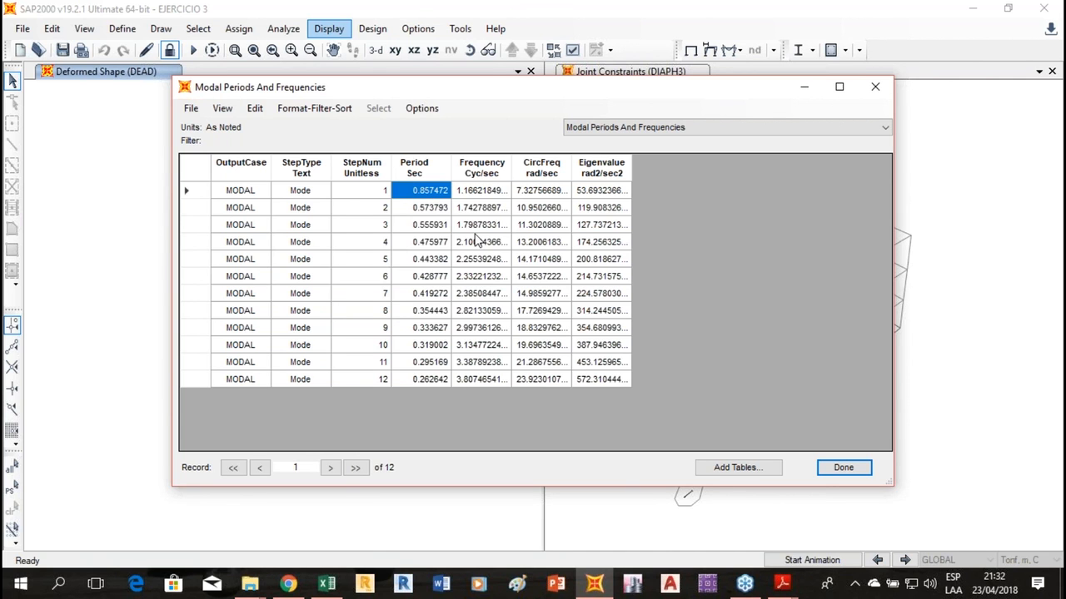
click(883, 88)
Unlock the model for editing and accept deleting the analysis results.
right_click(355, 132)
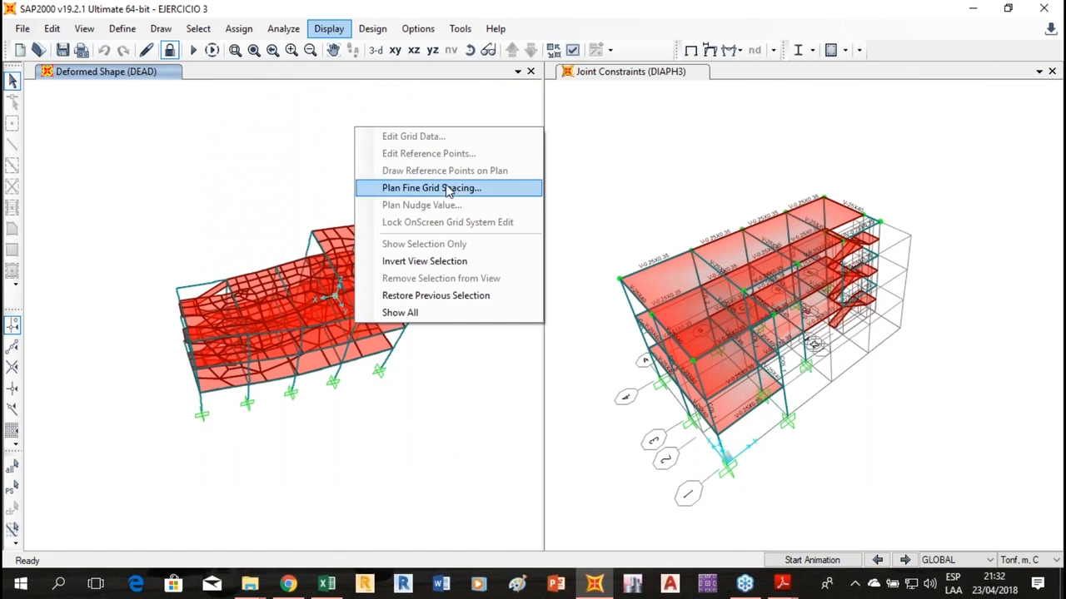
click(345, 142)
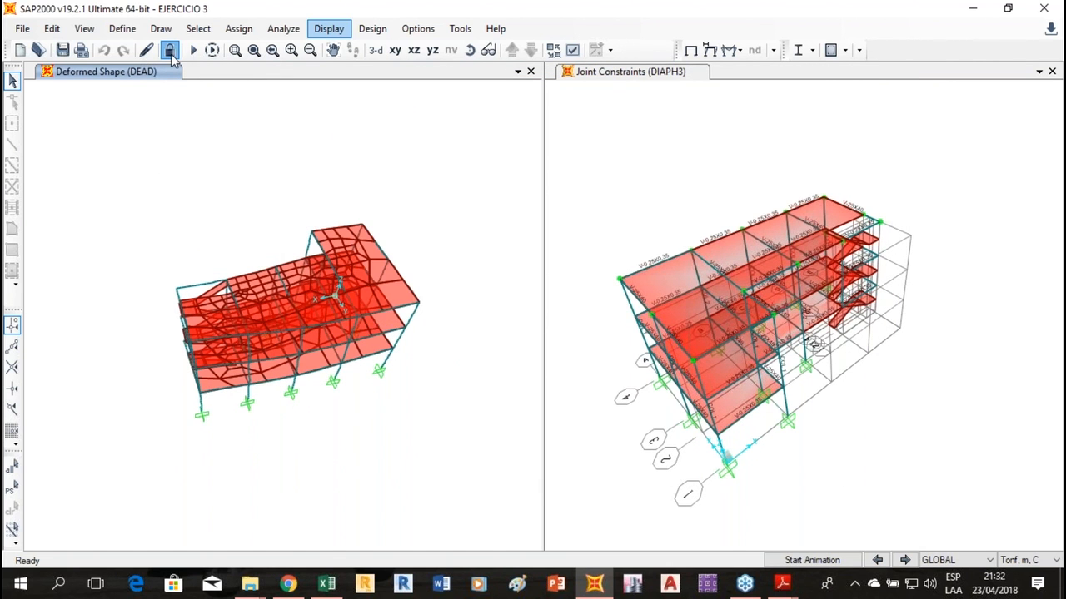
click(170, 51)
click(562, 353)
Review the GLOBAL grid system's ordinates, checking the top Z level, and close the grid data.
right_click(381, 174)
click(415, 181)
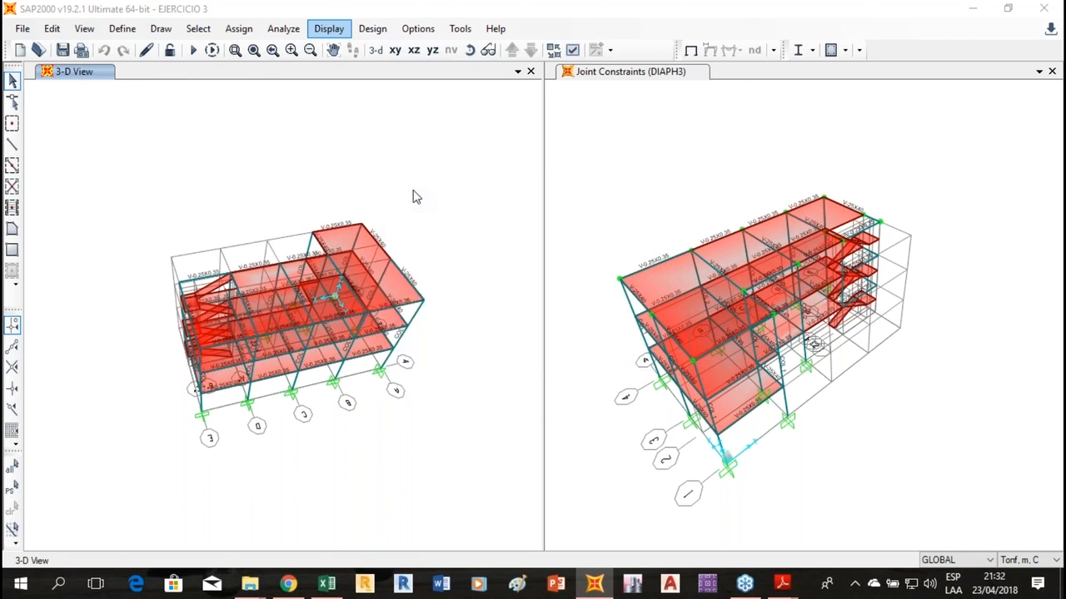
click(589, 300)
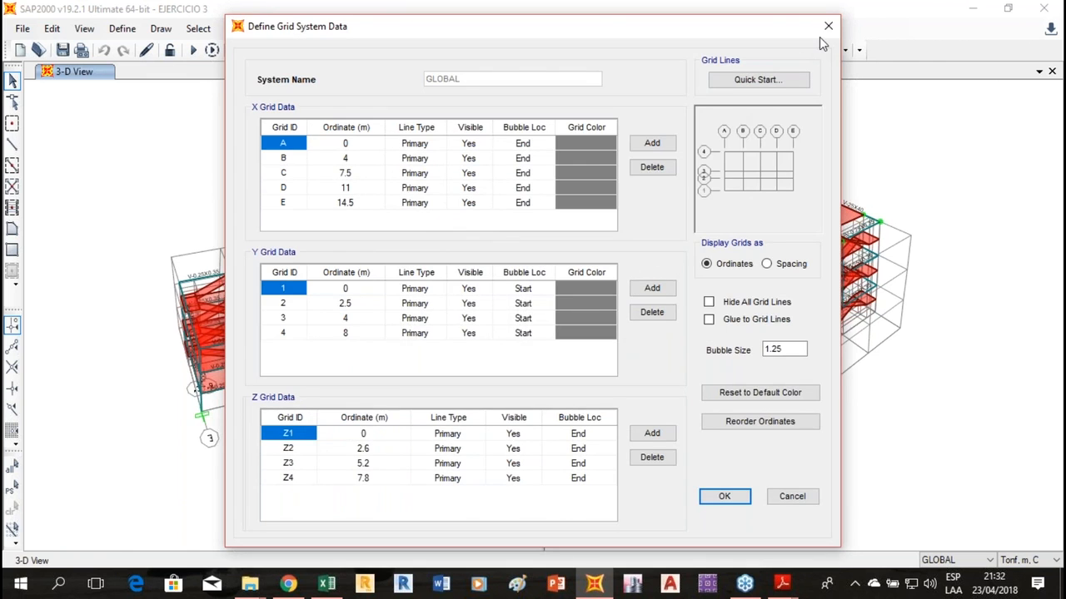
click(356, 480)
click(724, 496)
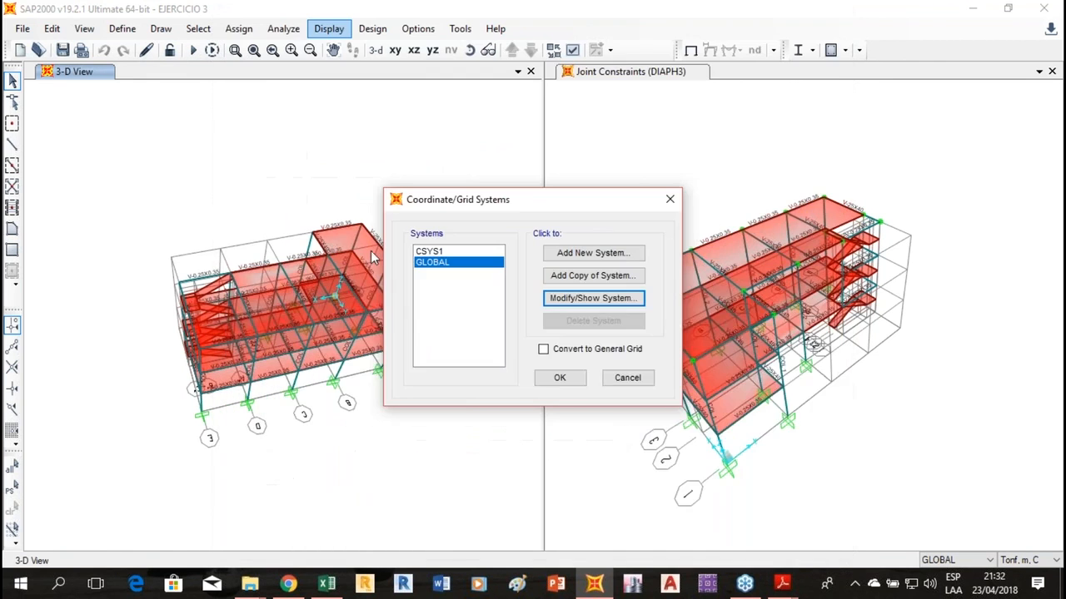
click(562, 380)
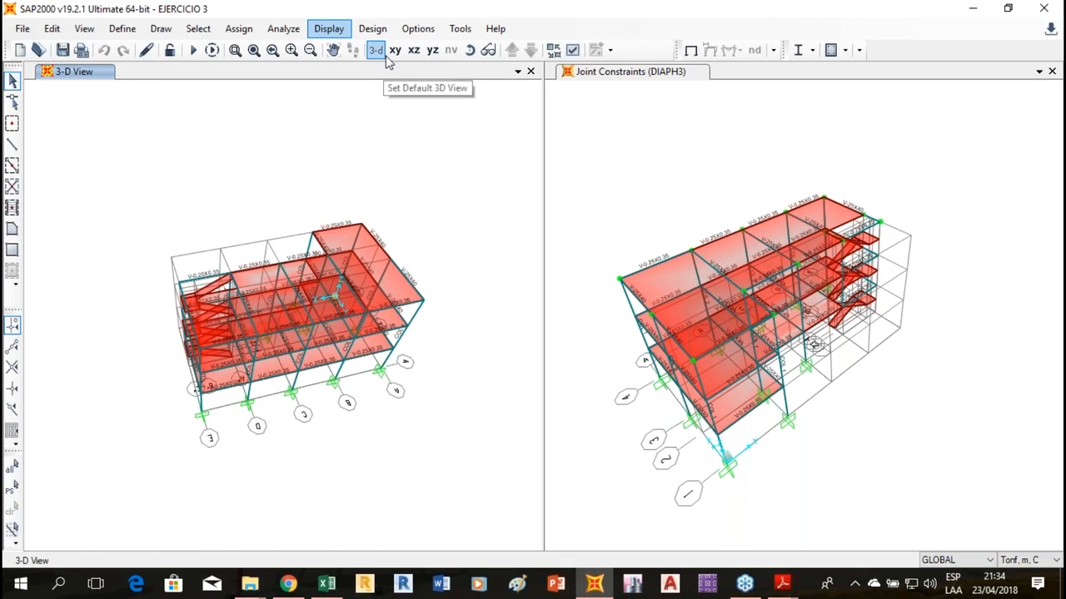
Select all objects in the model and start an assignment for them.
click(11, 468)
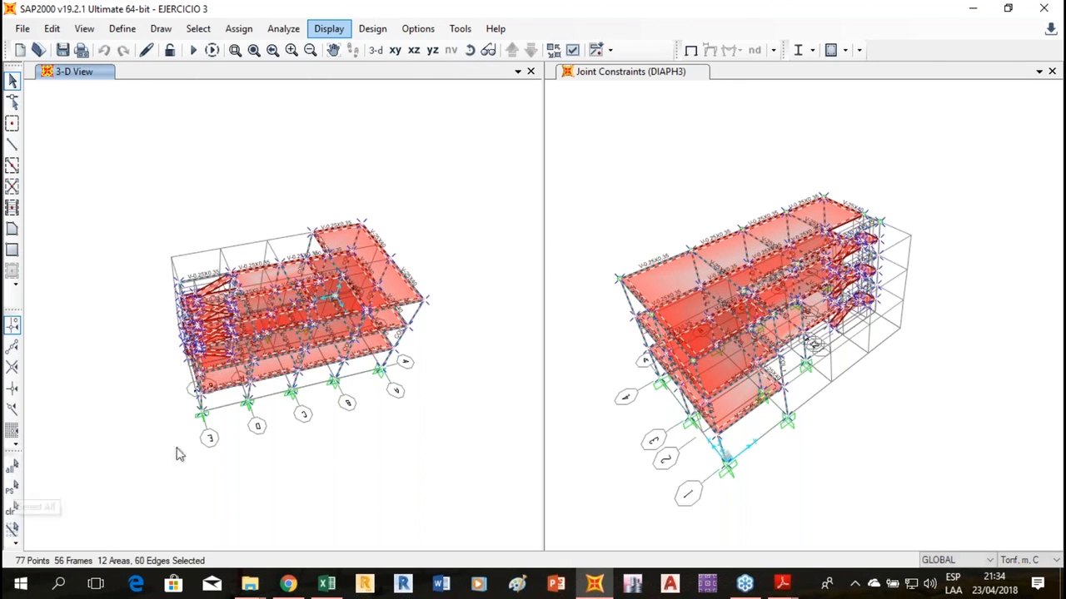
click(417, 51)
click(238, 29)
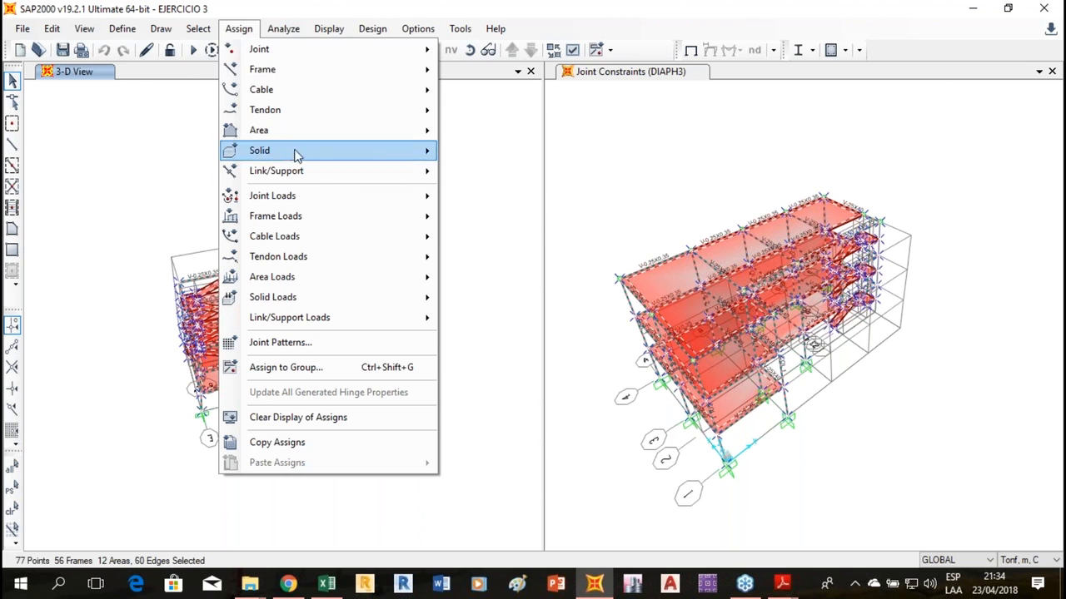
Assign end length offsets automatic from connectivity, with a rigid zone factor of 1, to the selected frames.
mouse_move(323, 73)
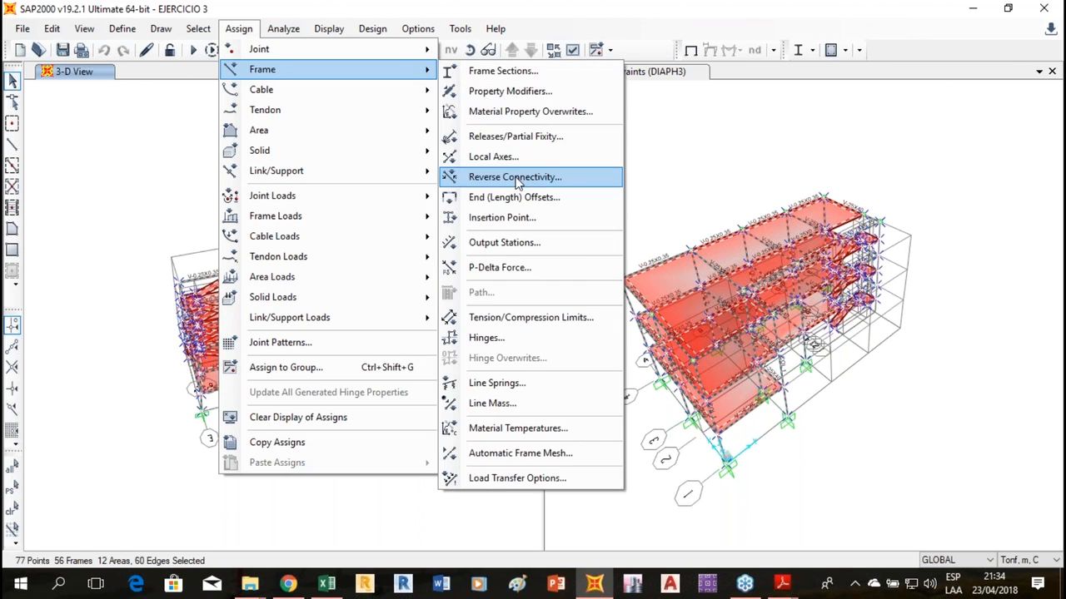
click(492, 198)
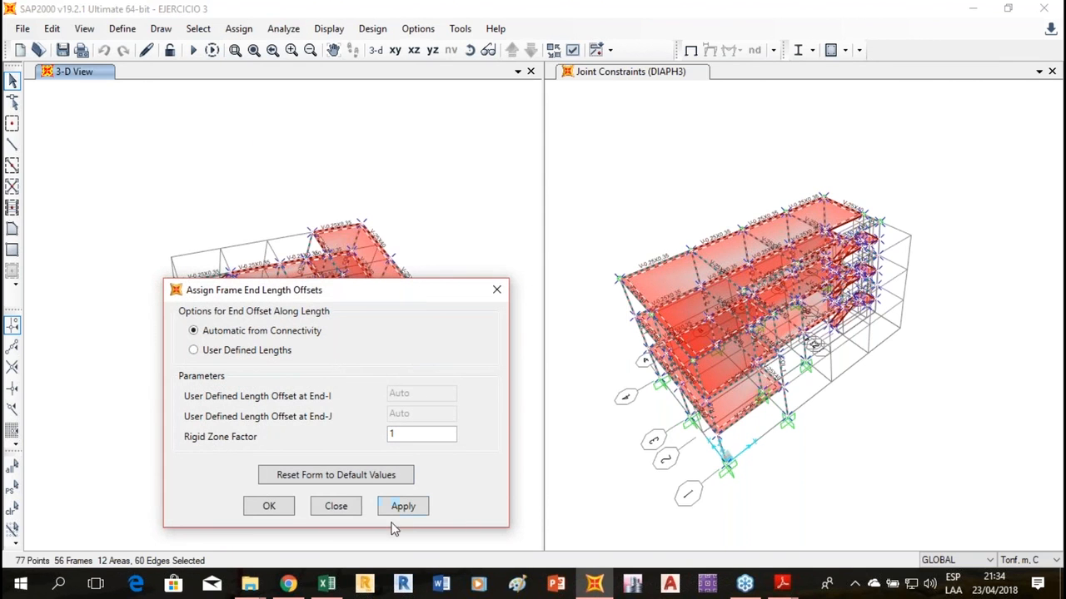
click(409, 512)
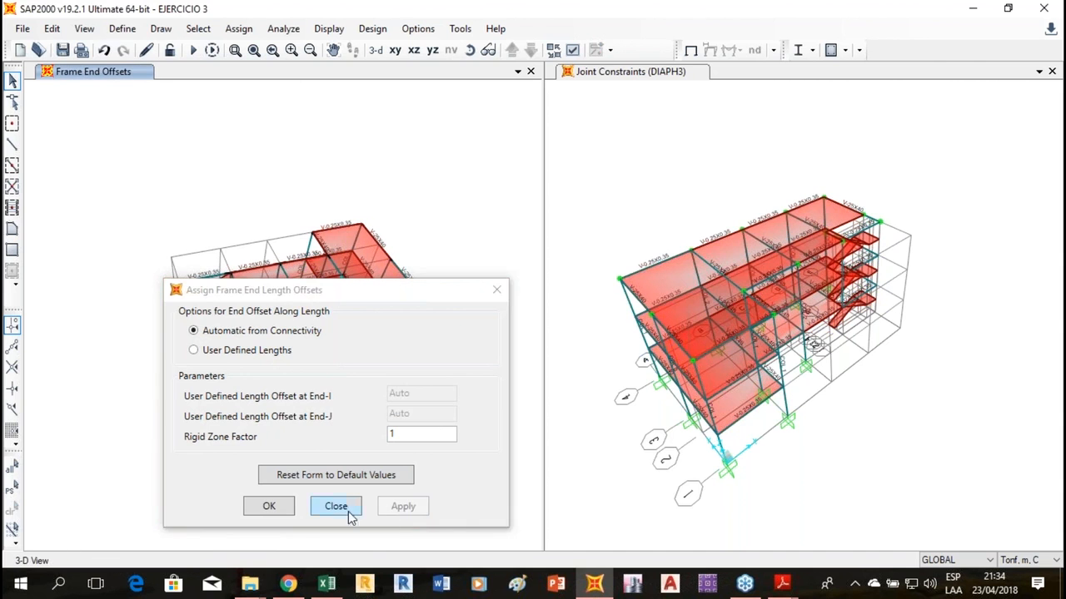
click(283, 510)
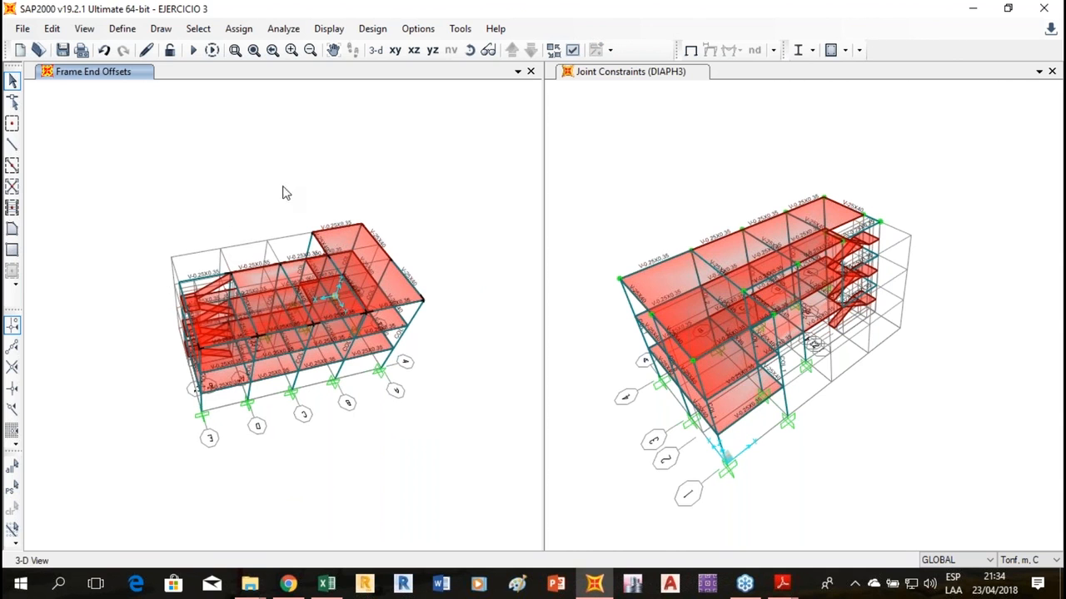
Run the analysis for all listed load cases, from DEAD and MODAL through SISMOESTATICOY.
mouse_move(349, 349)
shift+middle_down()
mouse_move(450, 375)
mouse_move(532, 421)
mouse_move(474, 433)
mouse_move(416, 424)
mouse_move(466, 429)
mouse_move(469, 450)
shift+middle_up()
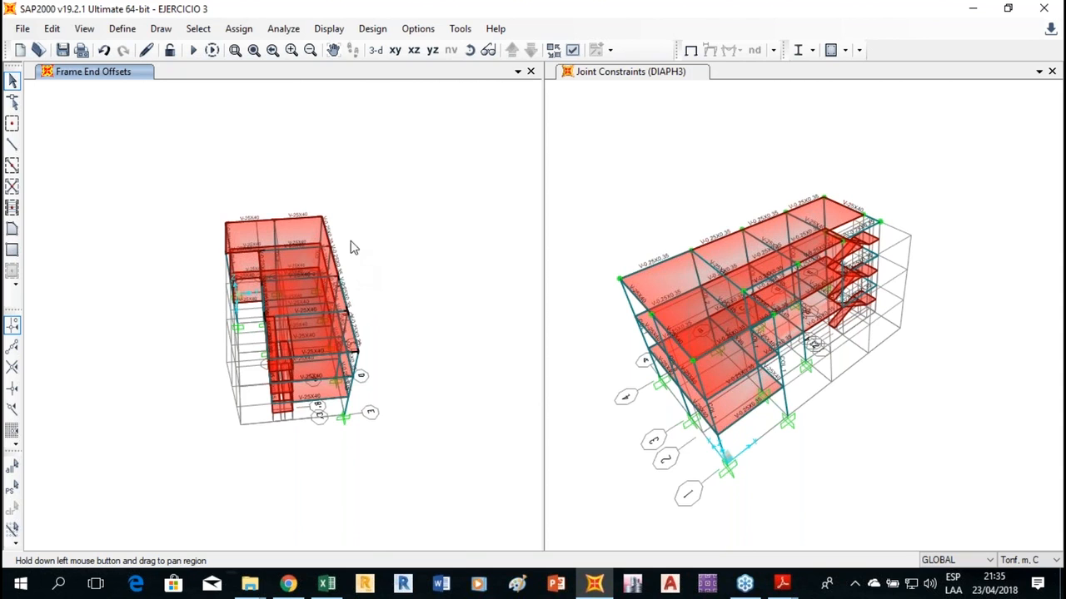
click(192, 50)
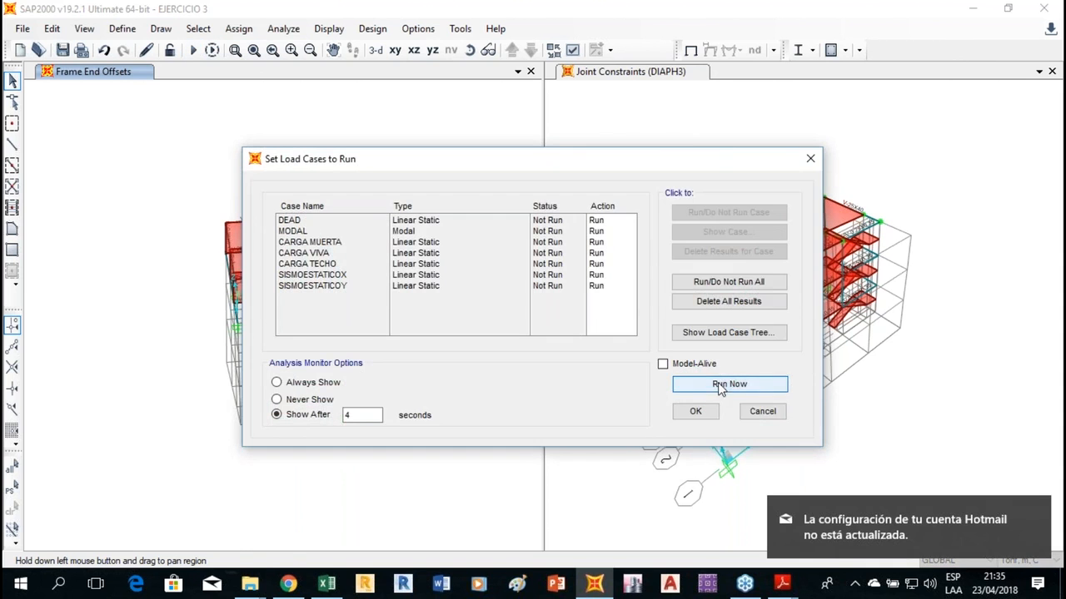
click(696, 383)
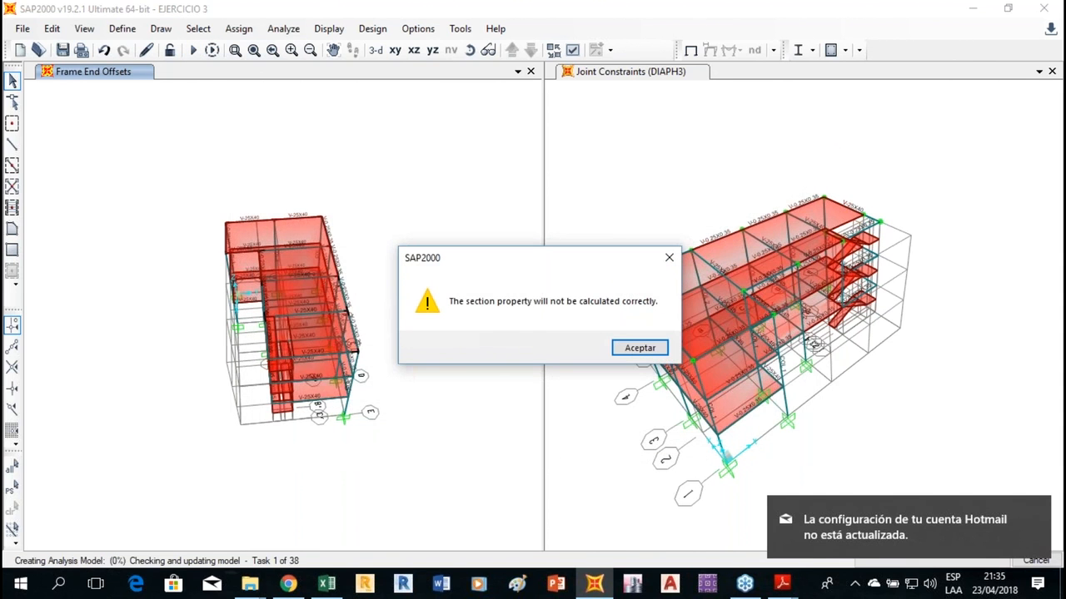
key(Return)
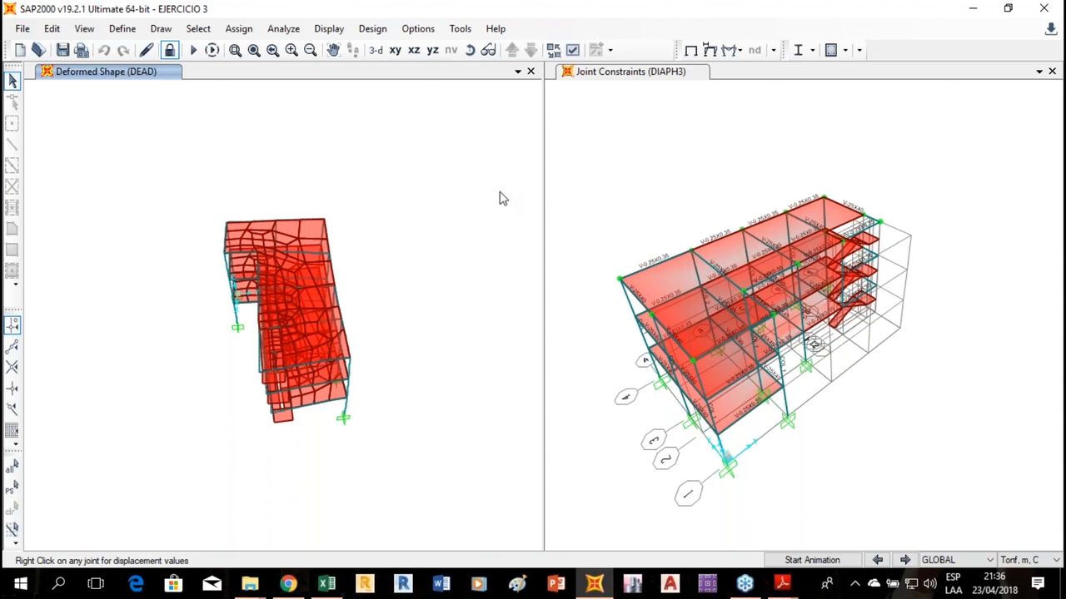
Display the Modal Periods And Frequencies results table and check the period of mode 1.
key(ctrl+t)
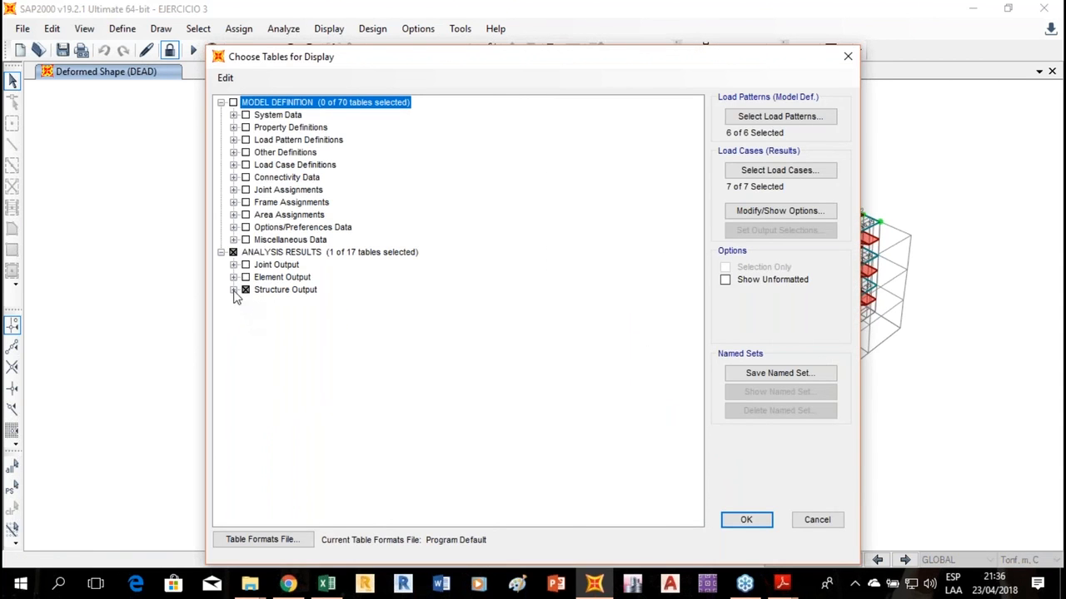
click(233, 289)
click(245, 315)
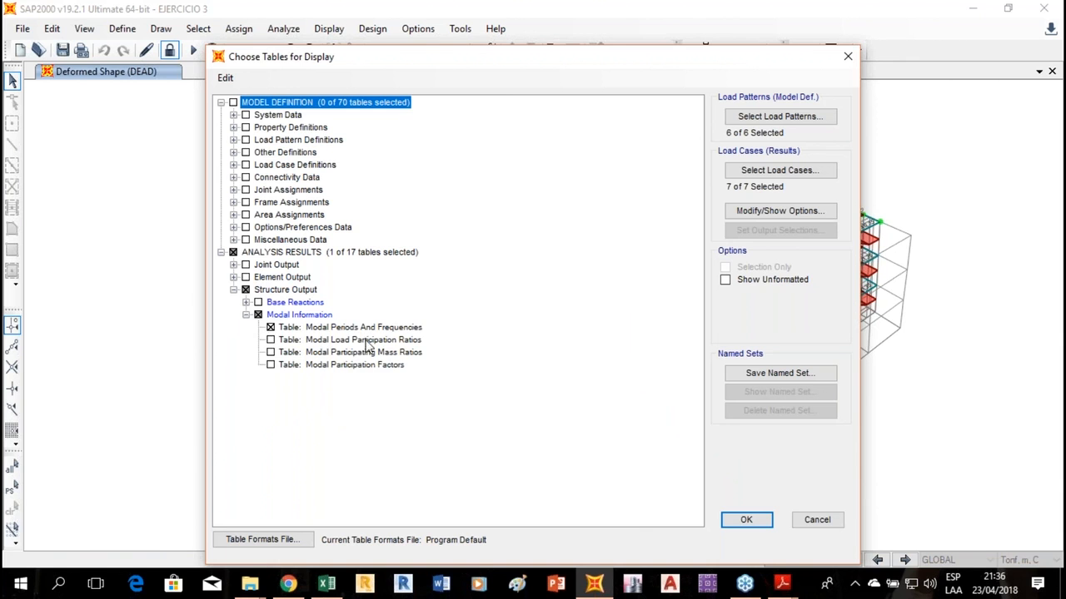
click(752, 522)
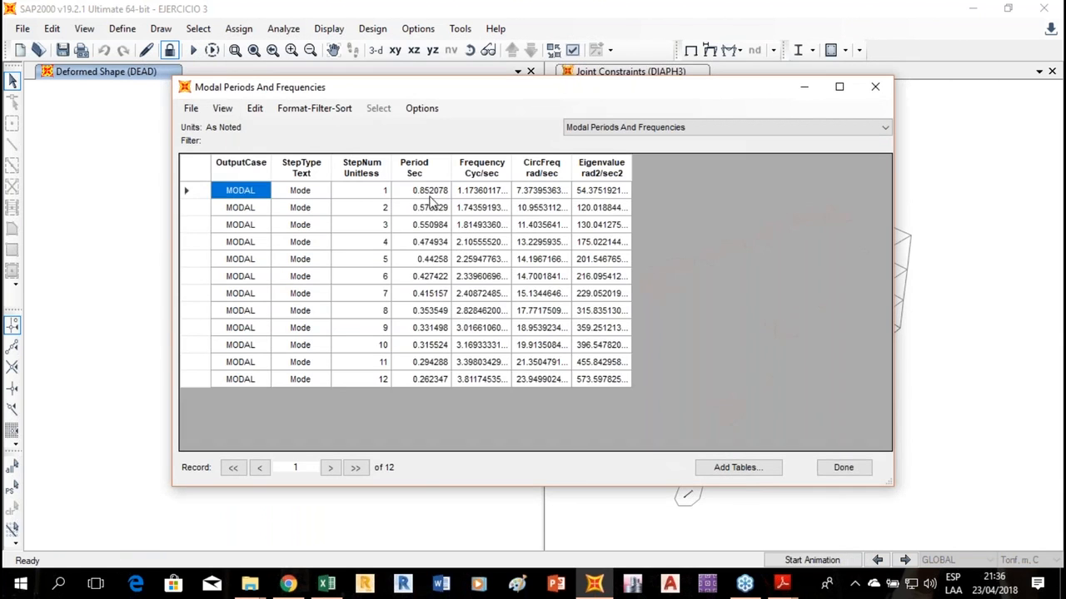
click(430, 195)
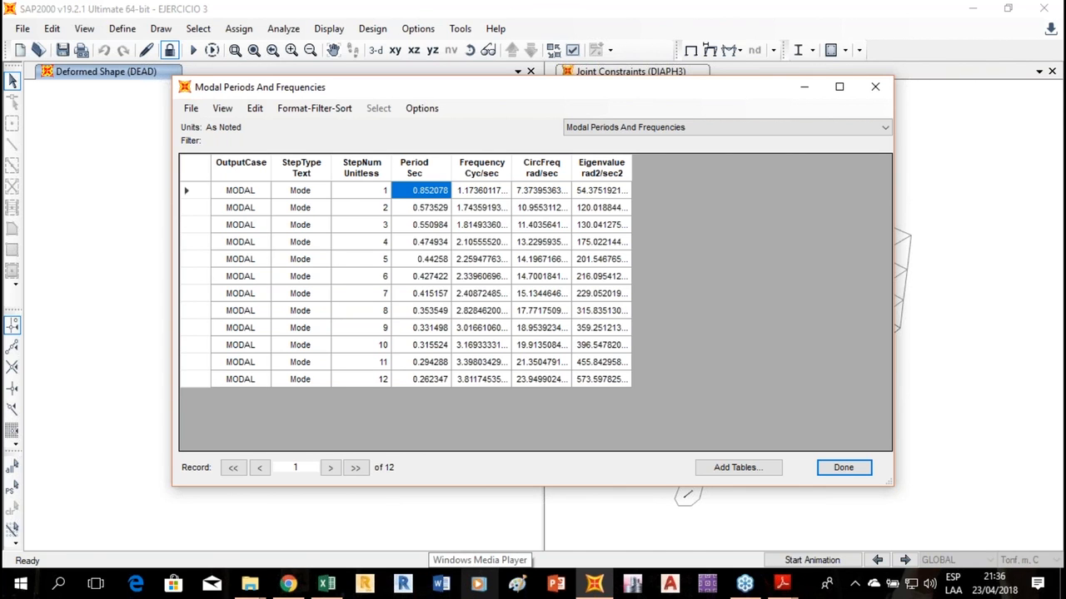
Switch to the Excel seismic analysis sheet and enter 0.86 as the period T in cell B14.
click(326, 583)
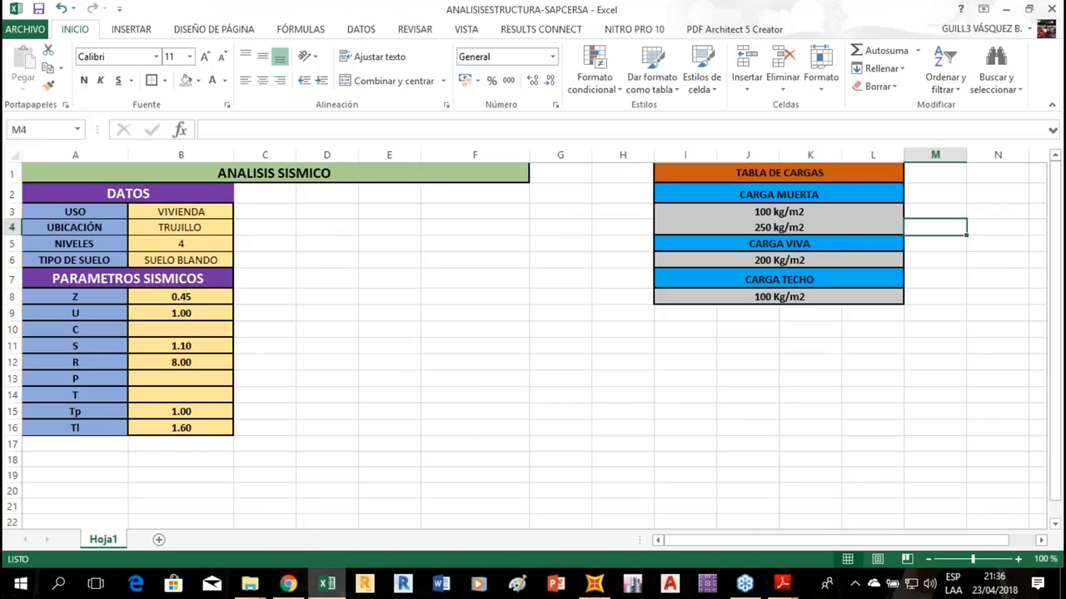
click(172, 397)
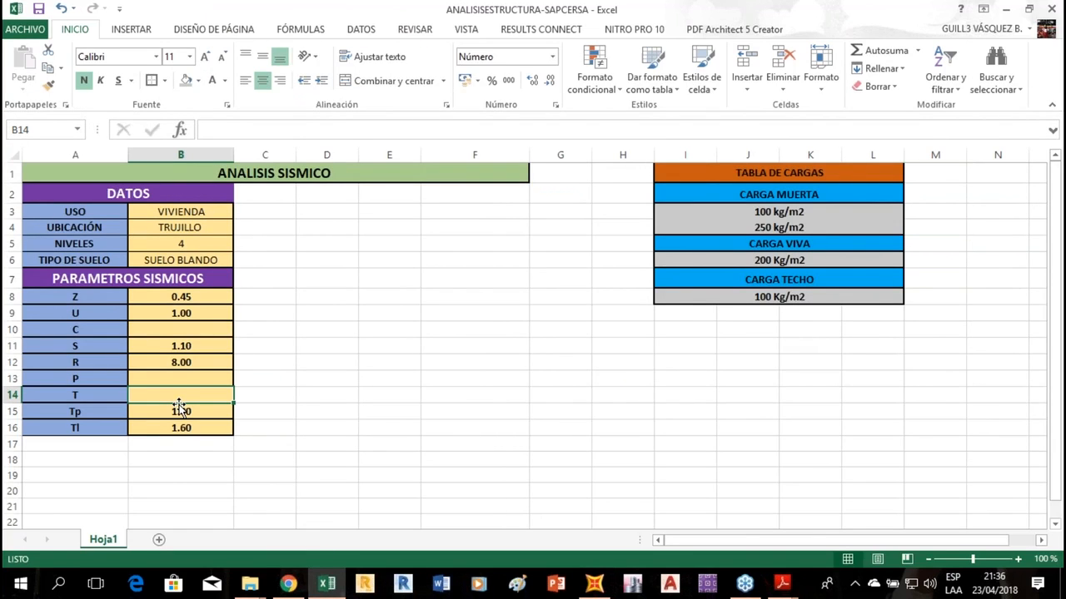
text(0.86)
key(Return)
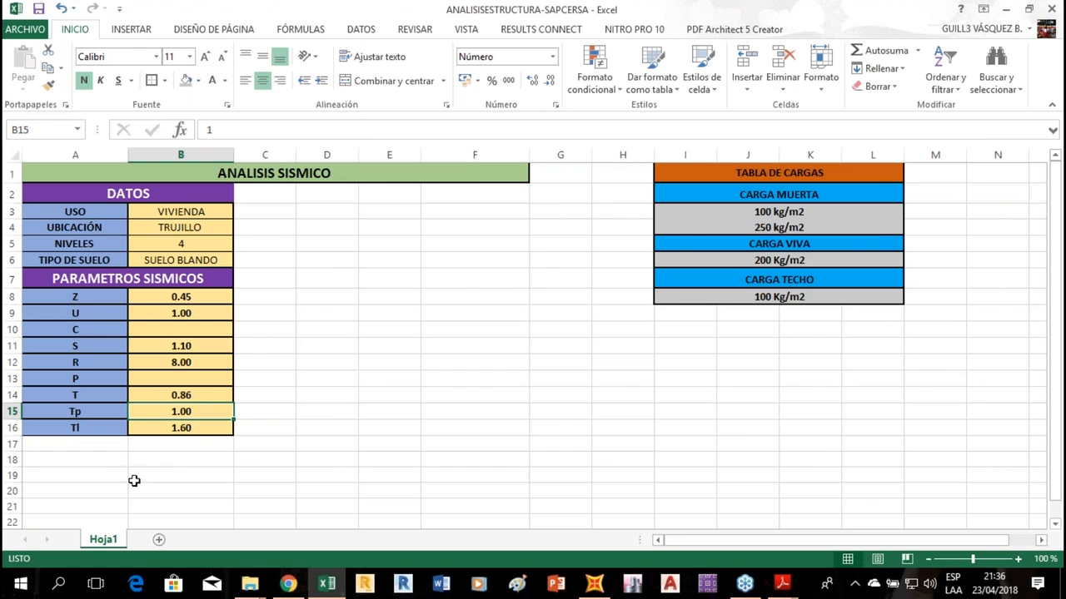
Add the labels c and k in cells A17 and A18 and apply the Tl label's formatting to both.
click(102, 451)
text(c)
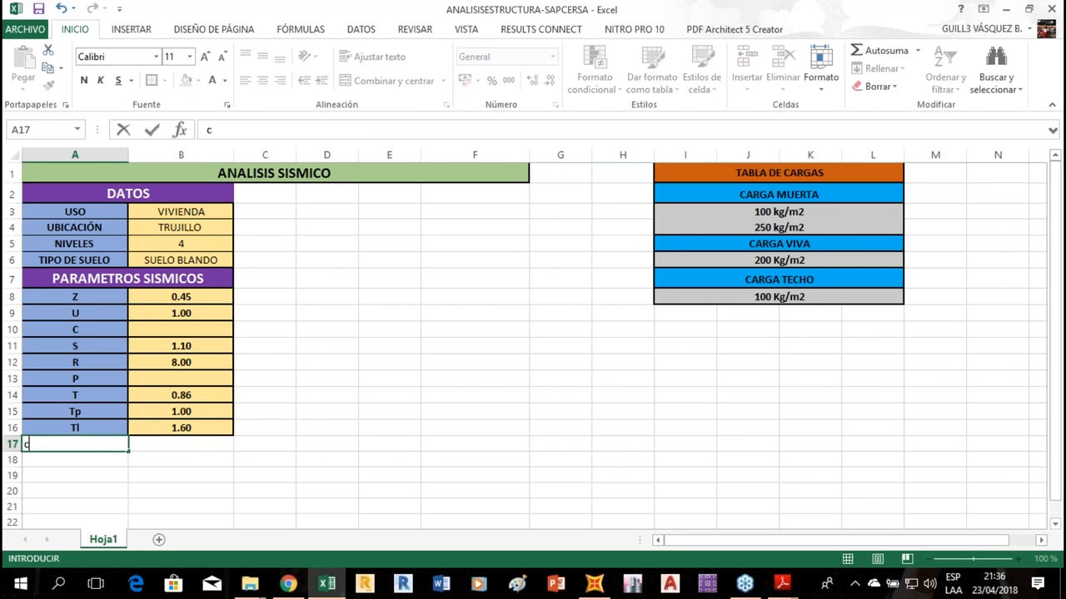
key(Return)
text(k)
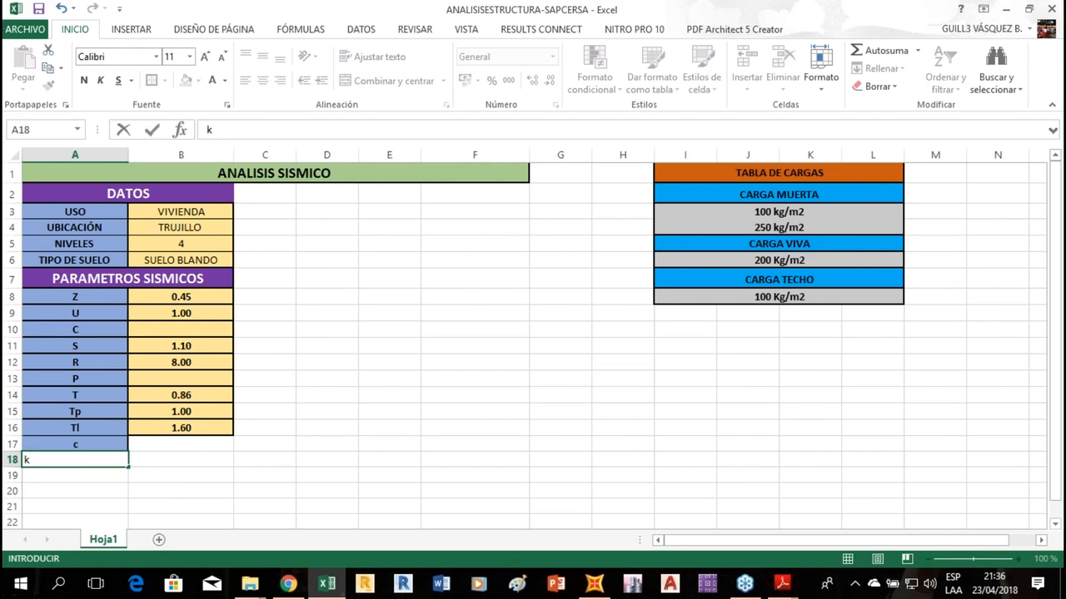
key(Return)
click(91, 428)
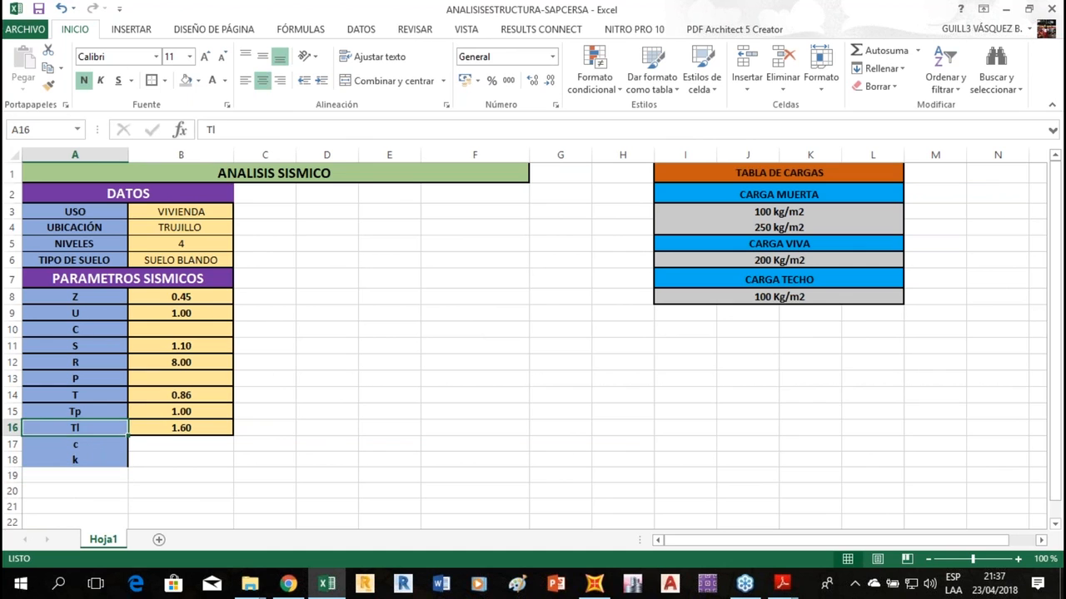
click(48, 84)
mouse_move(88, 449)
mouse_down()
mouse_move(89, 464)
mouse_move(101, 463)
mouse_up()
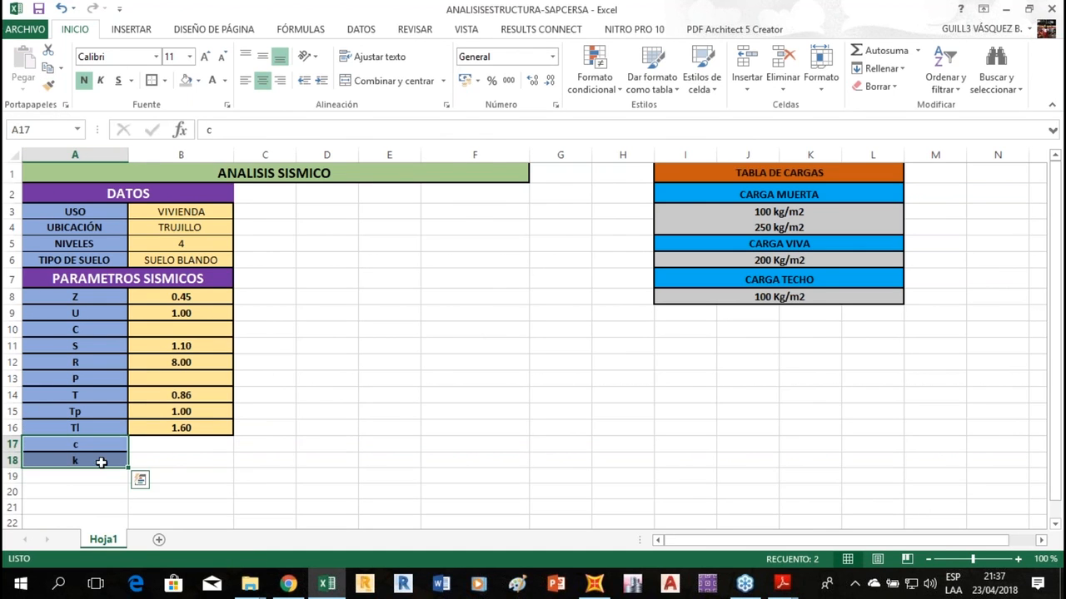
Close E_020.pdf in Adobe Reader and bring up ProyNormaE030DSismorresistente.pdf.
click(782, 583)
click(814, 550)
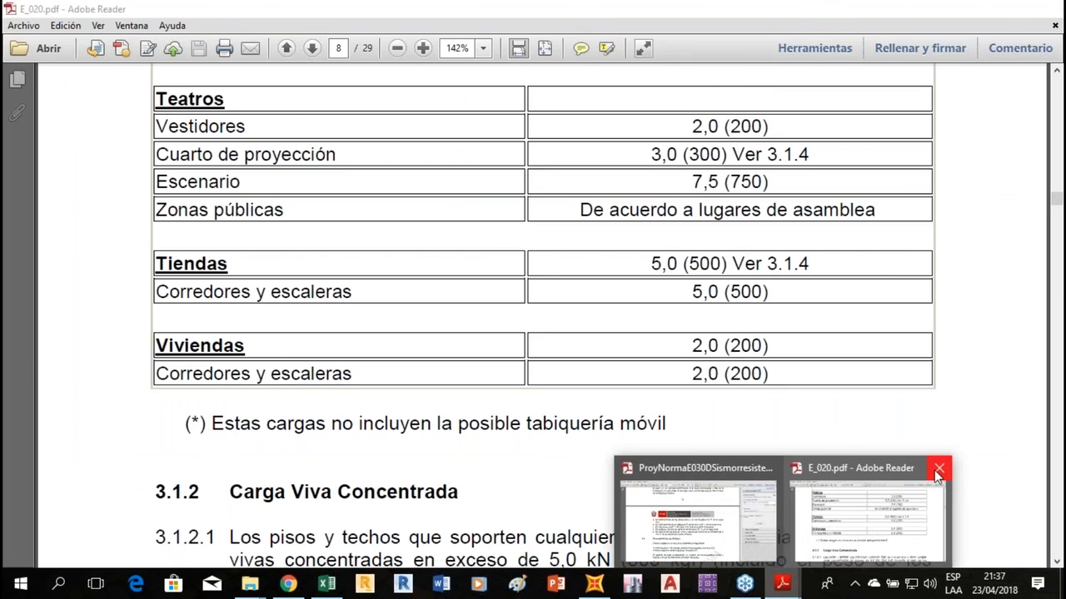
click(939, 469)
click(835, 517)
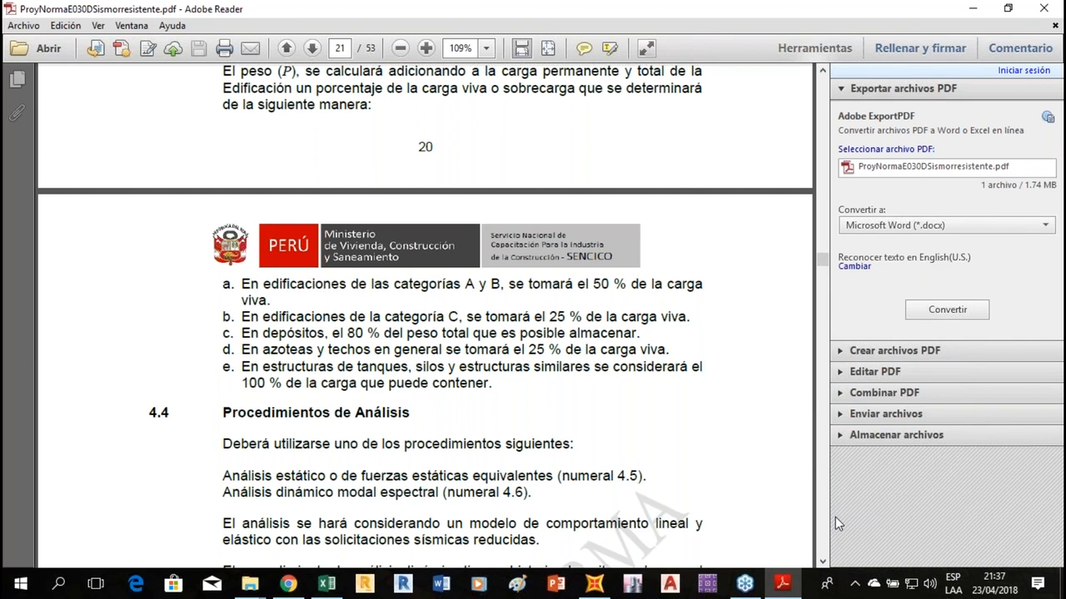
Consult the rules on page 22 of the seismic standard for calculating exponent k from the period T.
scroll(469, 477, down, 5)
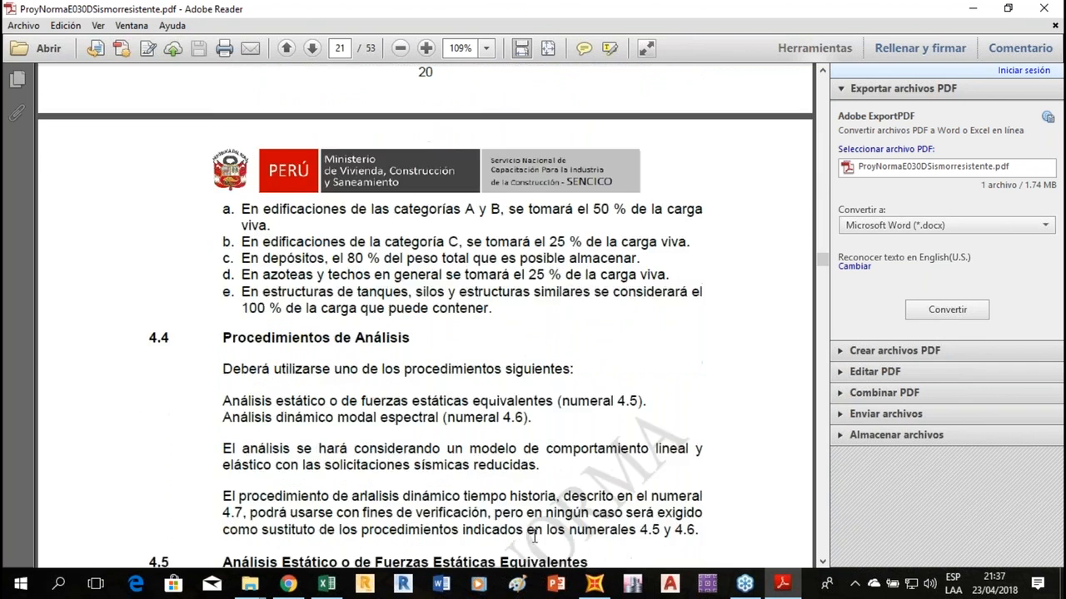
scroll(468, 478, down, 15)
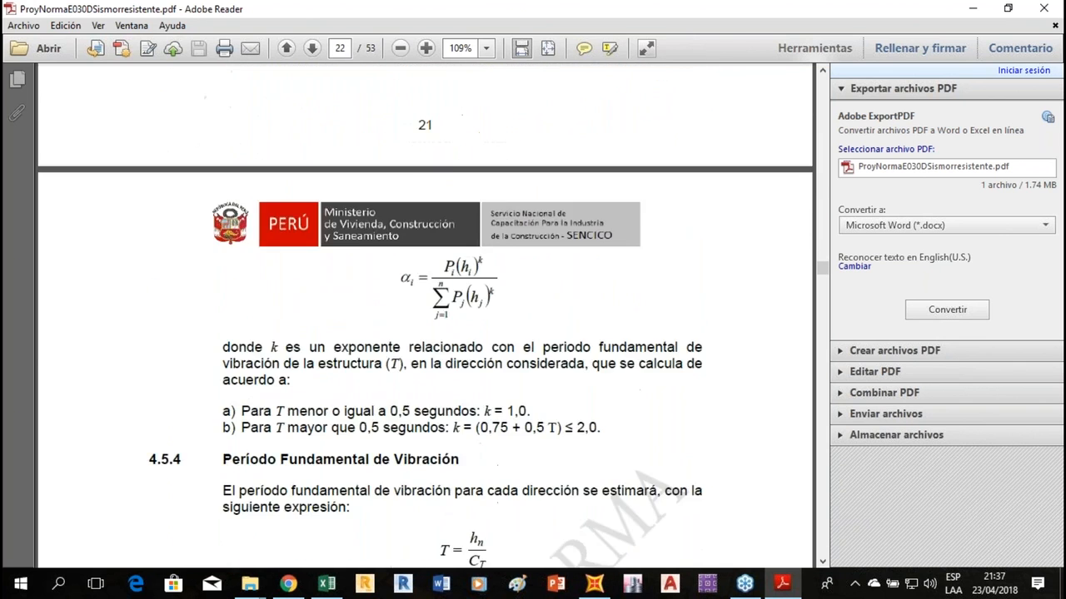
scroll(342, 280, down, 3)
scroll(342, 280, up, 2)
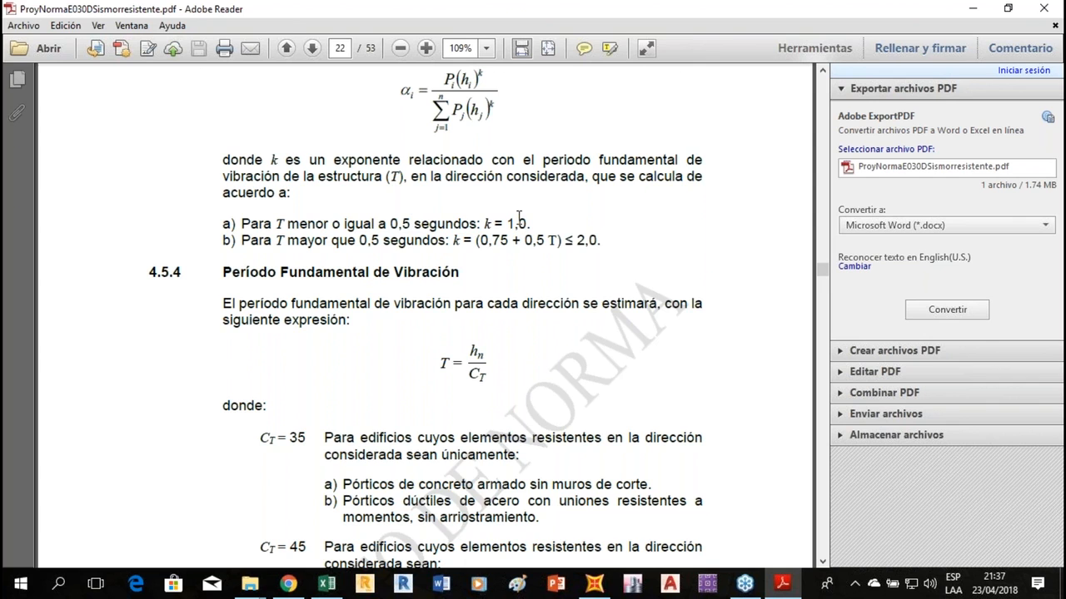
drag(531, 224, 497, 221)
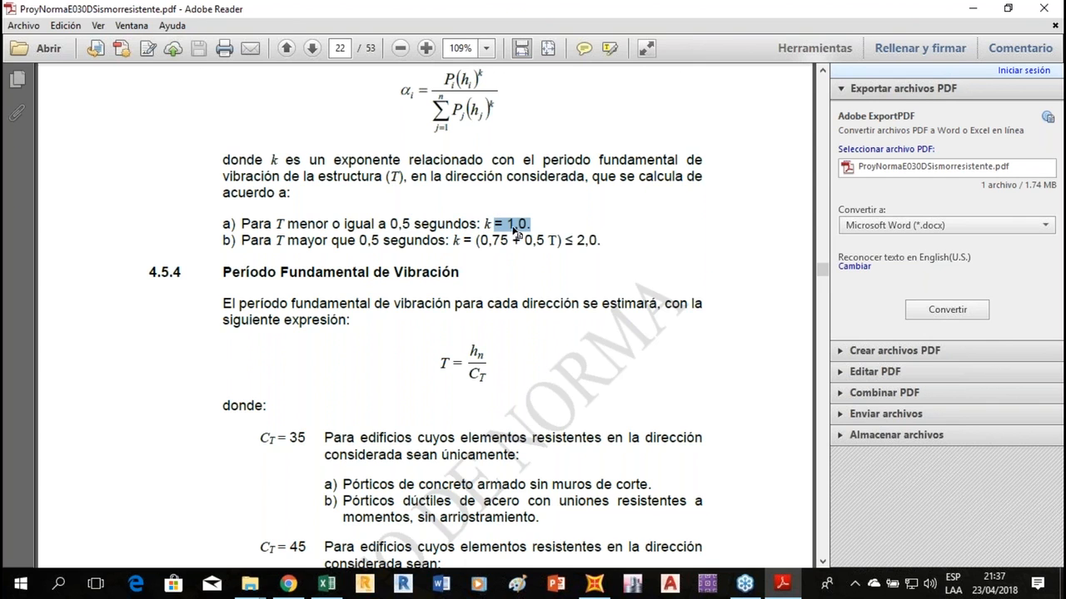
drag(283, 240, 439, 251)
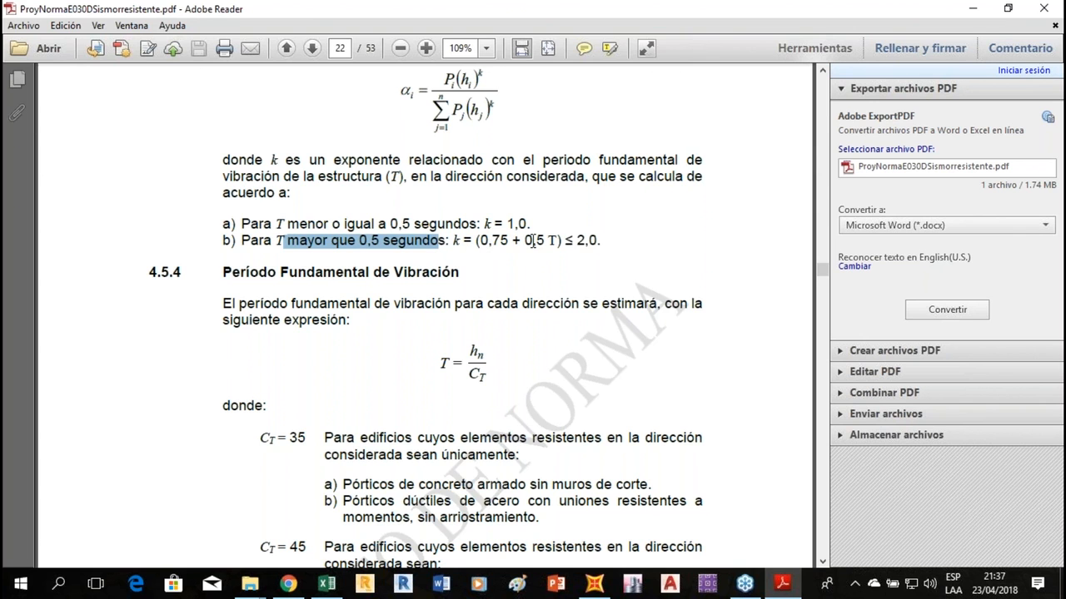
Return to the Excel sheet and calculate k in cell B18 with the formula +0.75+0.5*B14.
click(344, 587)
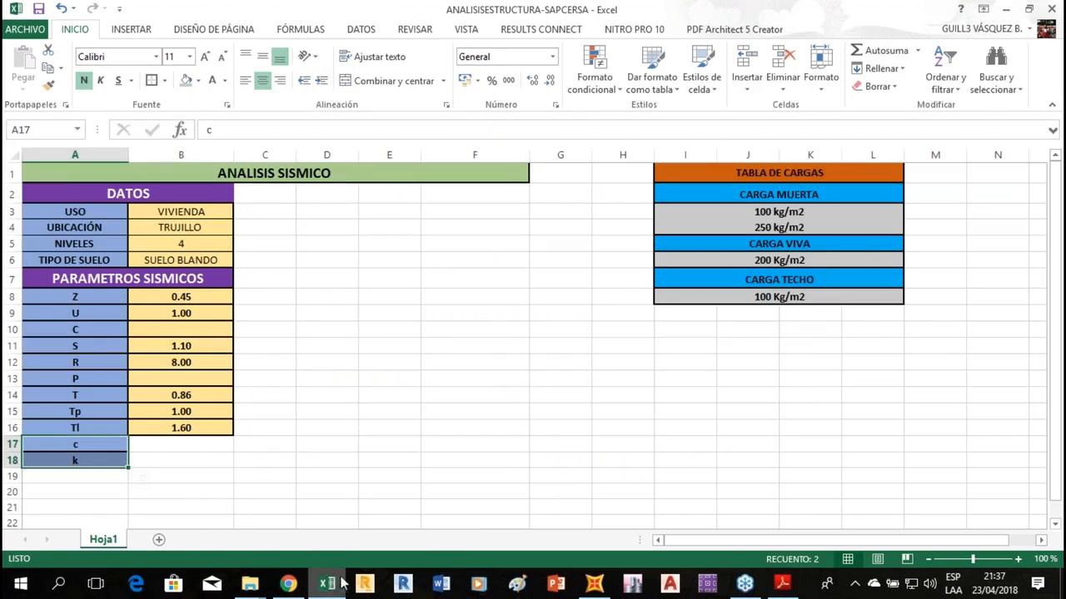
click(185, 458)
text(+0)
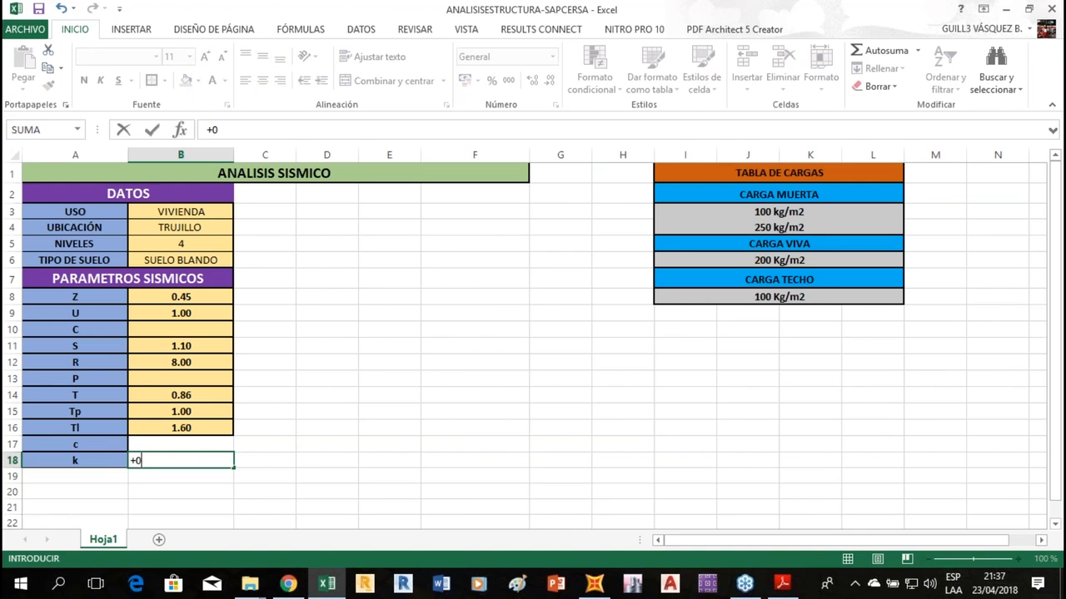
text(.75+0.5*)
click(183, 398)
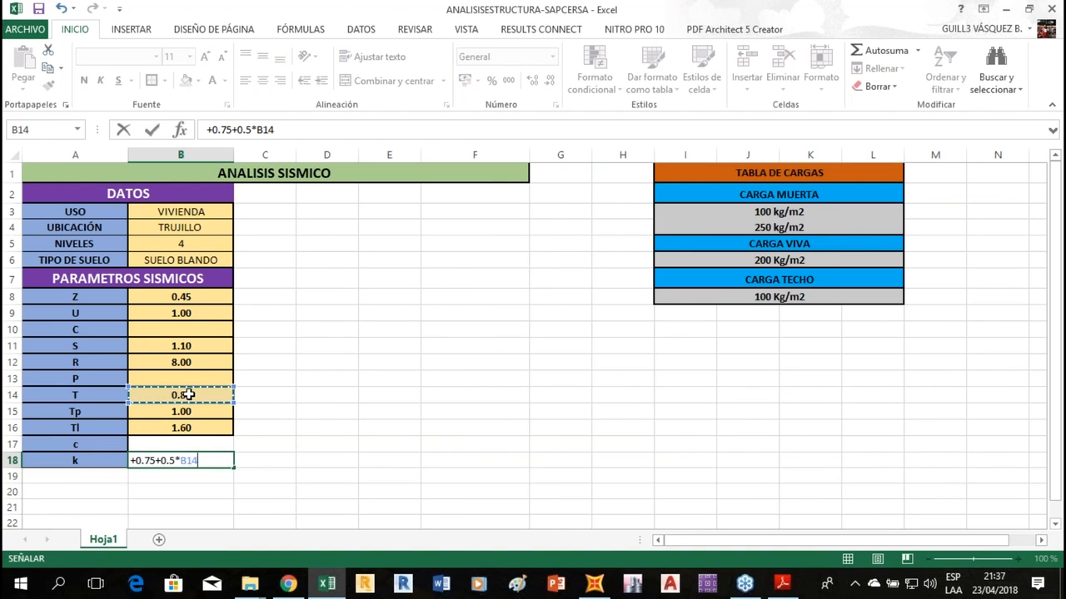
key(Return)
Centre the k value in B18 and give it the formatting of the Tl value in B16.
click(194, 457)
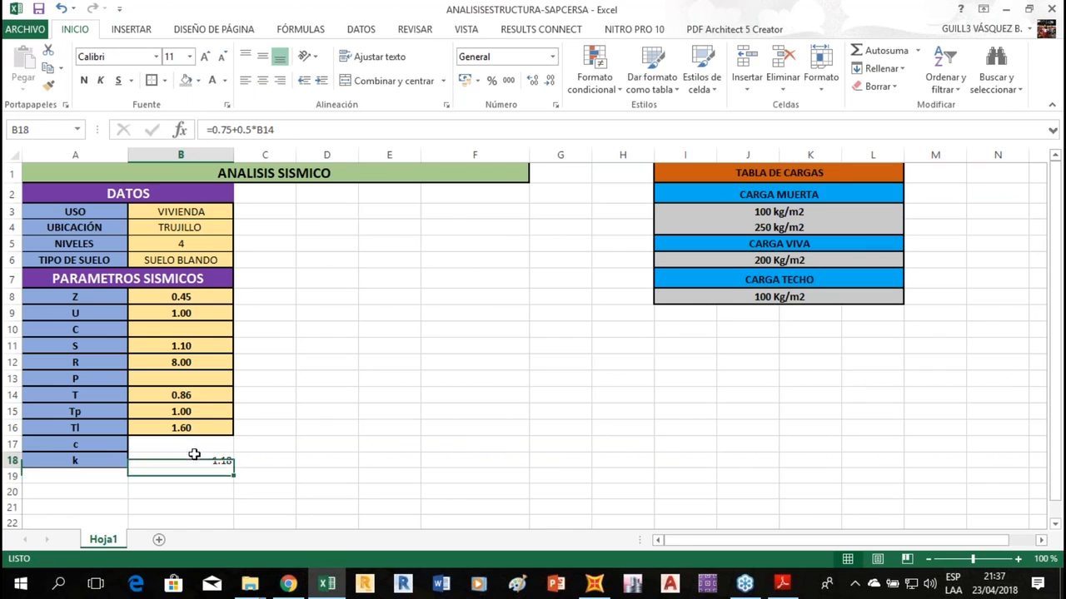
click(262, 80)
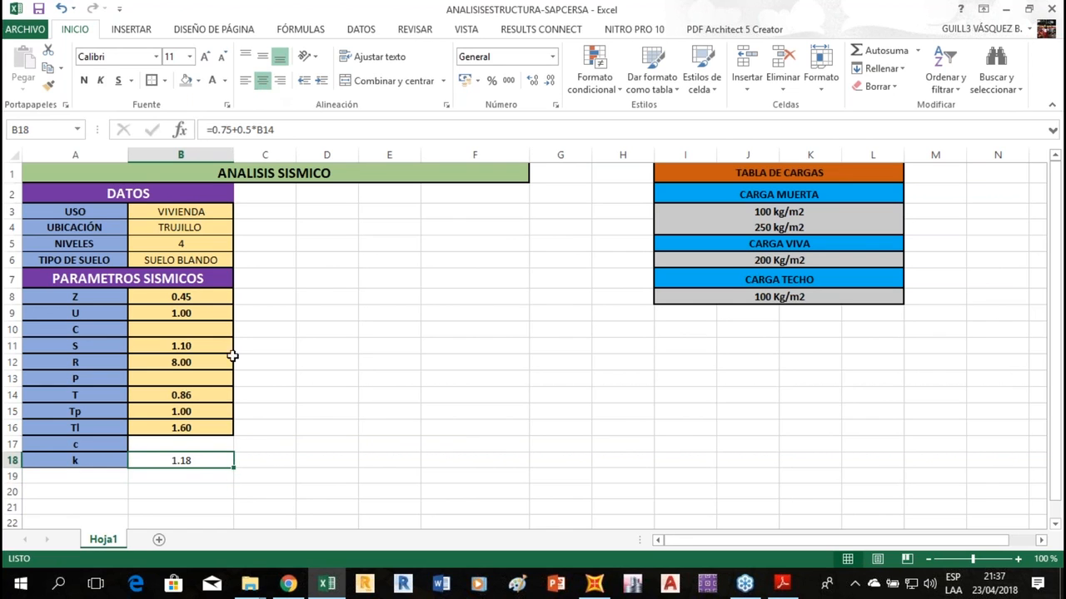
click(183, 428)
click(48, 85)
click(223, 464)
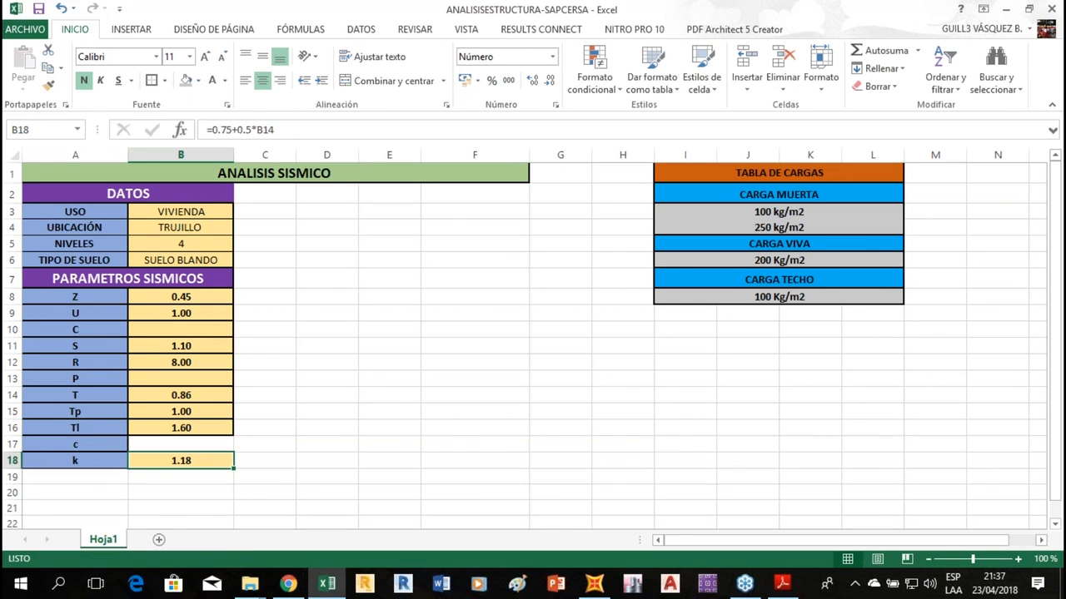
Give the empty c value cell B17 the same formatting as the Tl value in B16.
click(782, 584)
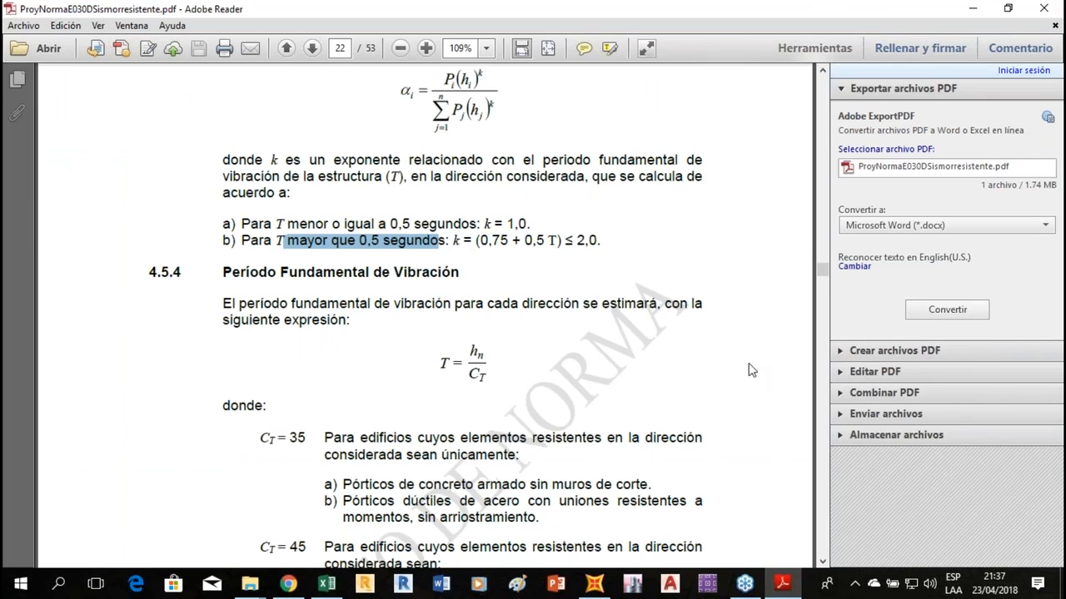
click(782, 584)
click(202, 447)
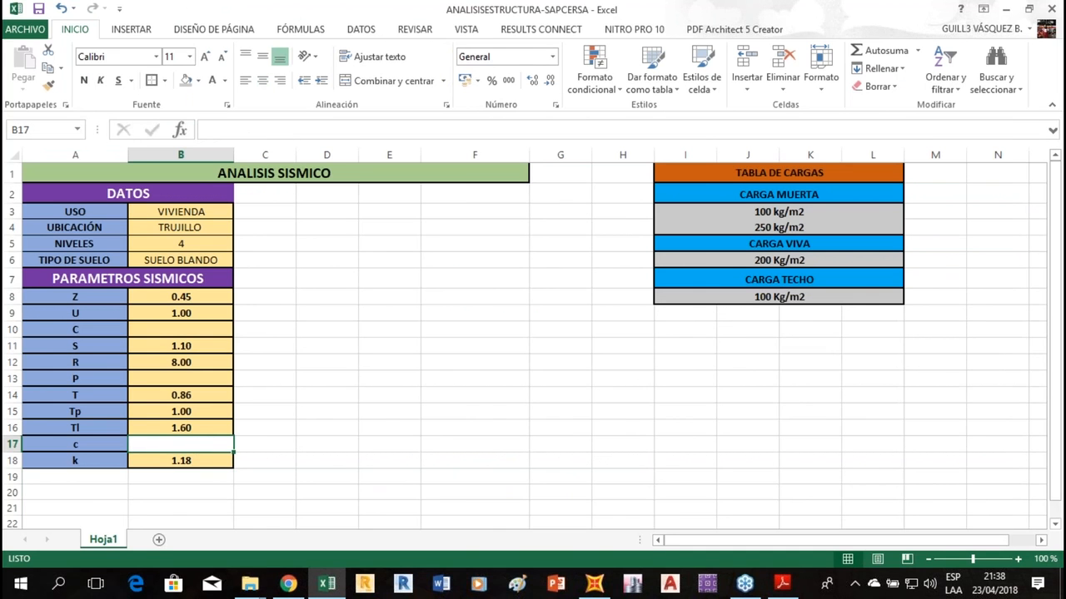
drag(213, 389, 209, 377)
click(191, 428)
click(47, 86)
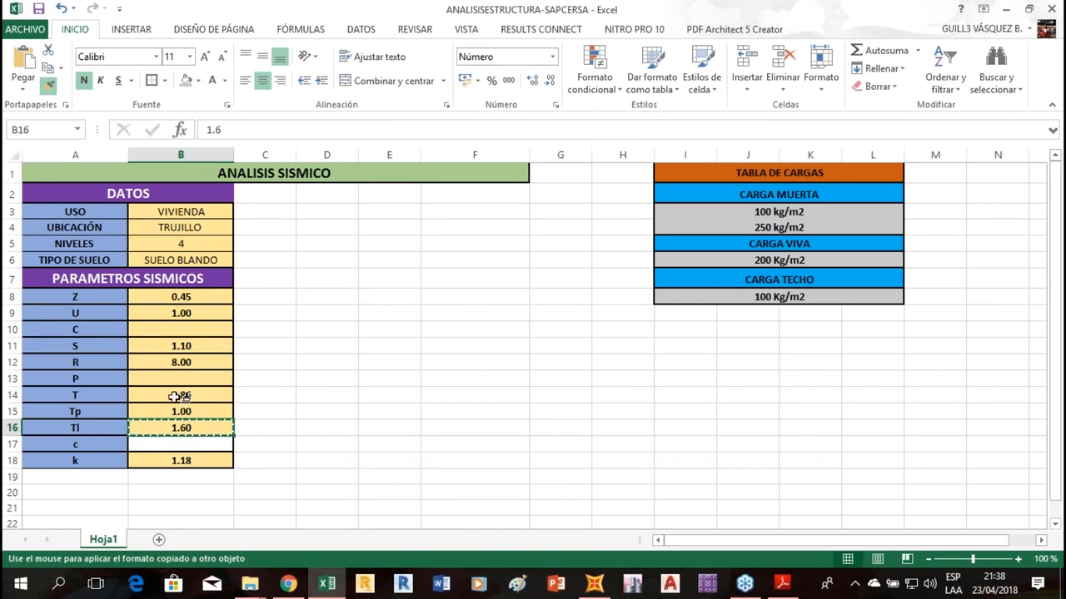
click(187, 444)
Insert a new row above the c row and label cell A17 as V.
right_click(12, 444)
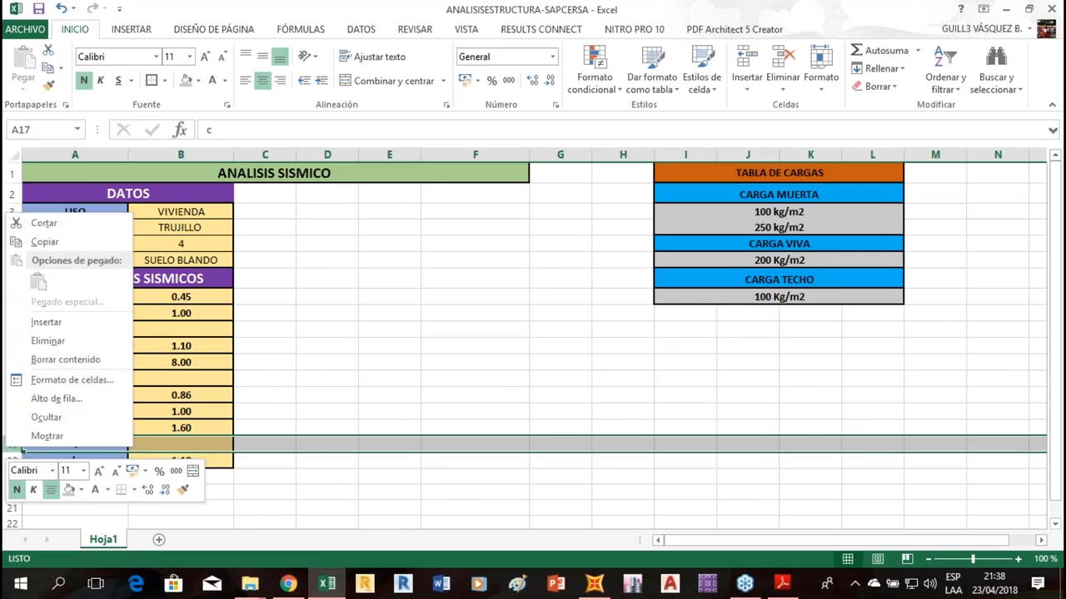
click(50, 323)
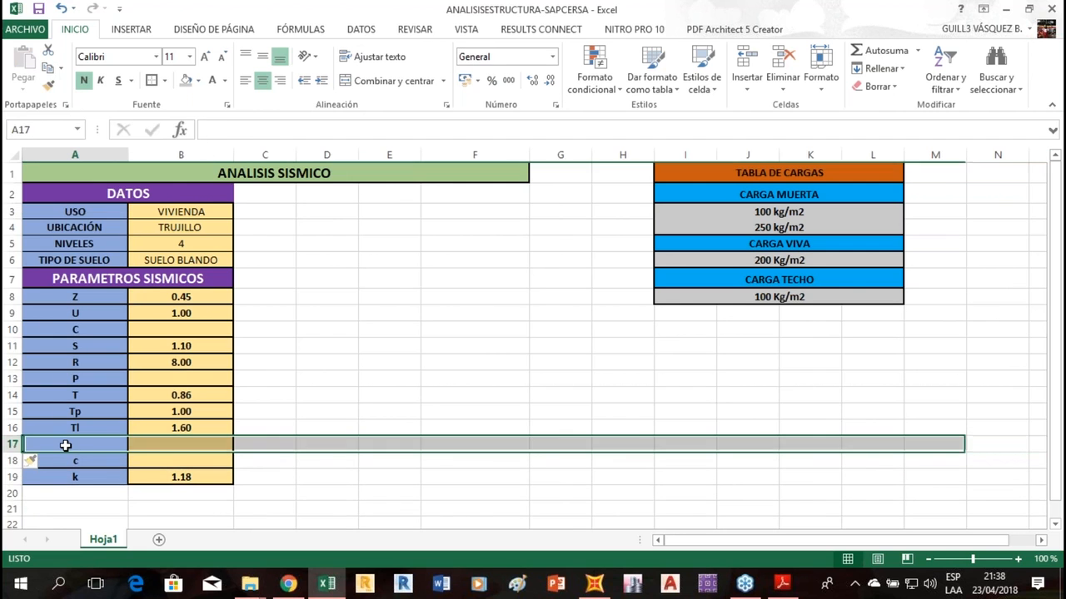
click(66, 446)
text(V)
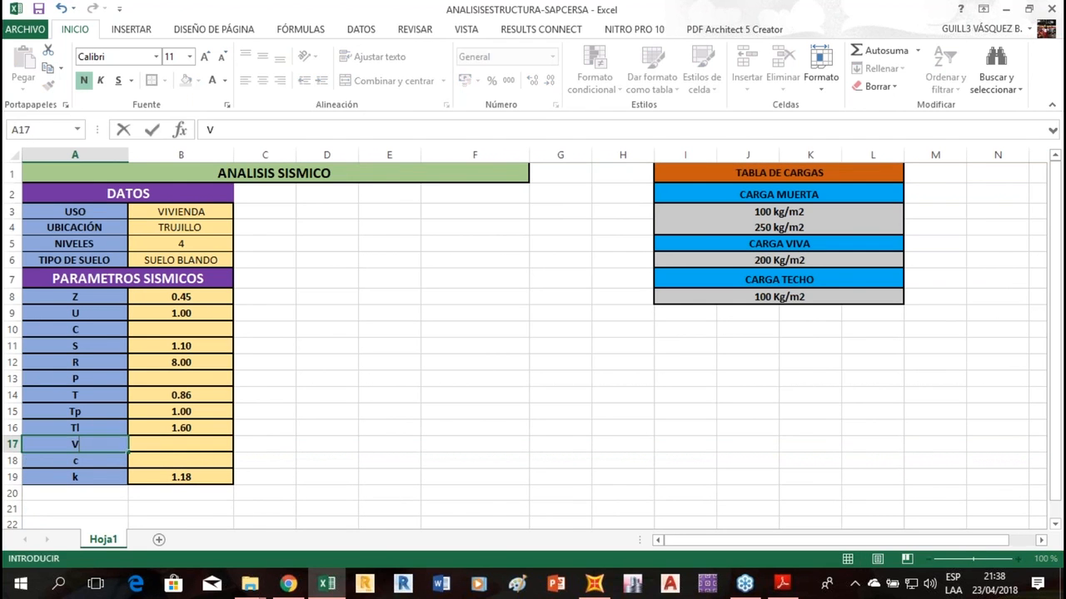
key(Return)
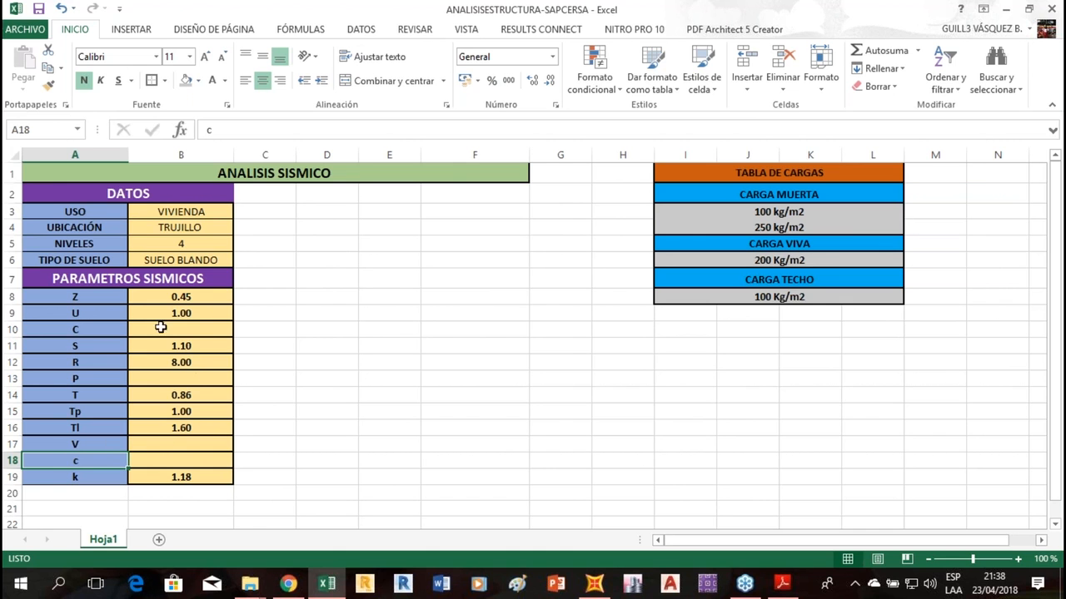
Select the C value cell B10, then switch to SAP2000 and close the Modal Periods And Frequencies table.
click(205, 330)
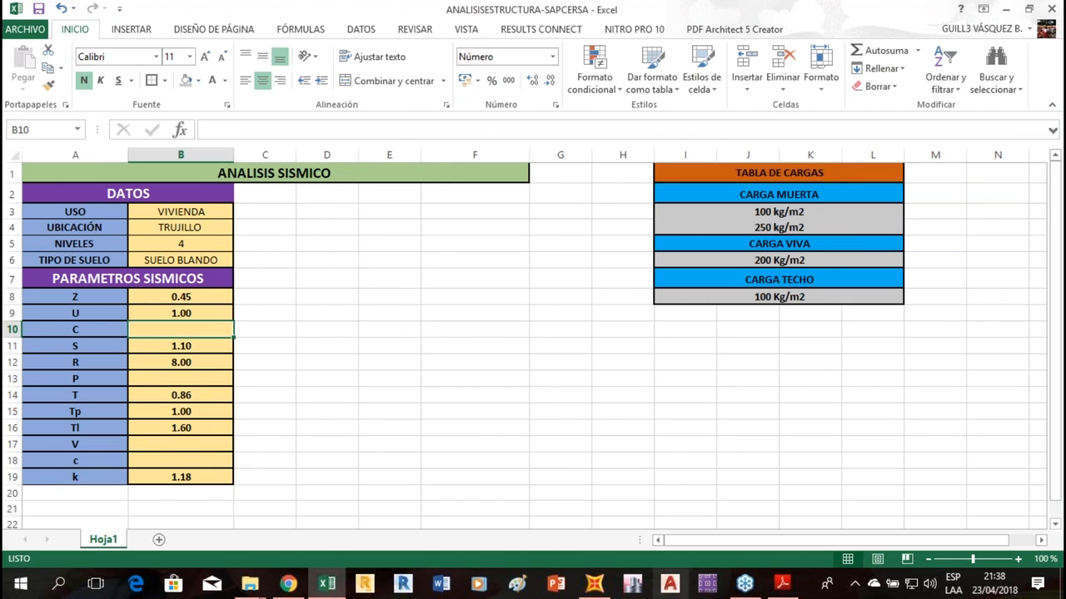
click(781, 584)
scroll(305, 375, up, 5)
scroll(548, 520, down, 6)
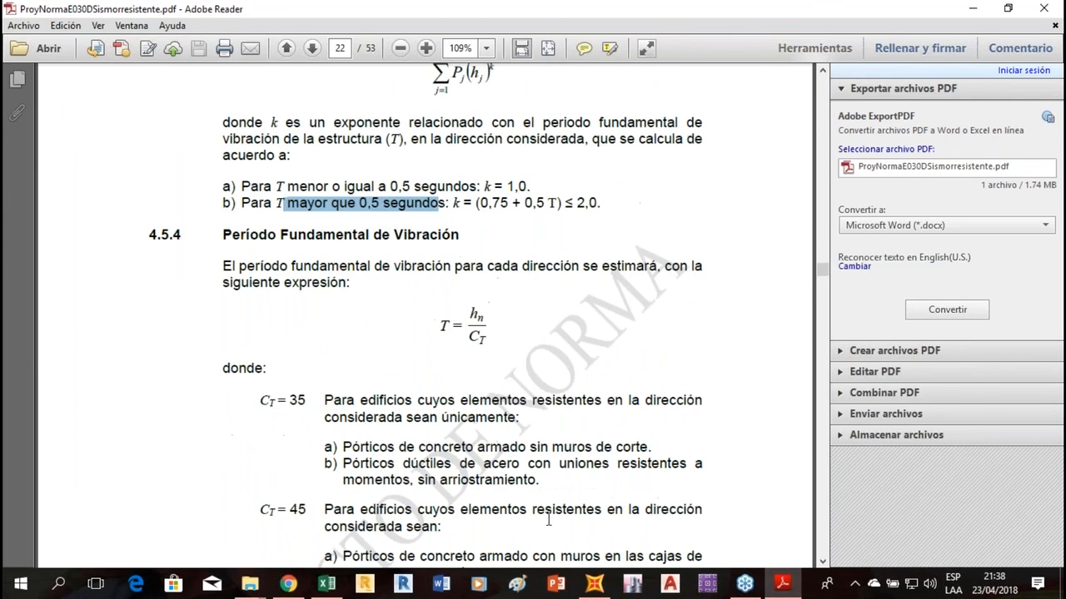
click(594, 583)
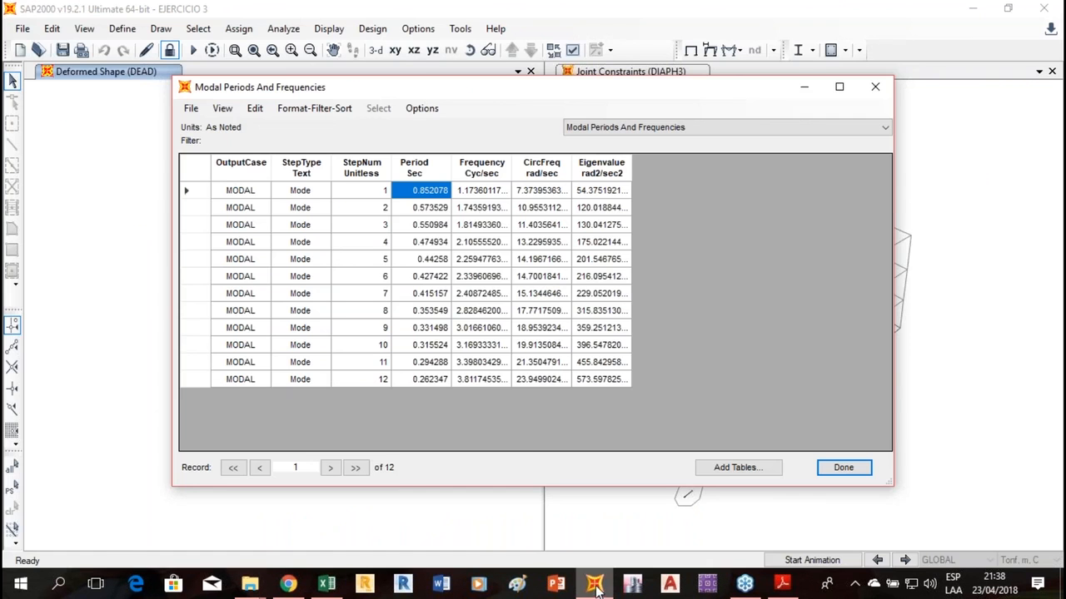
click(875, 88)
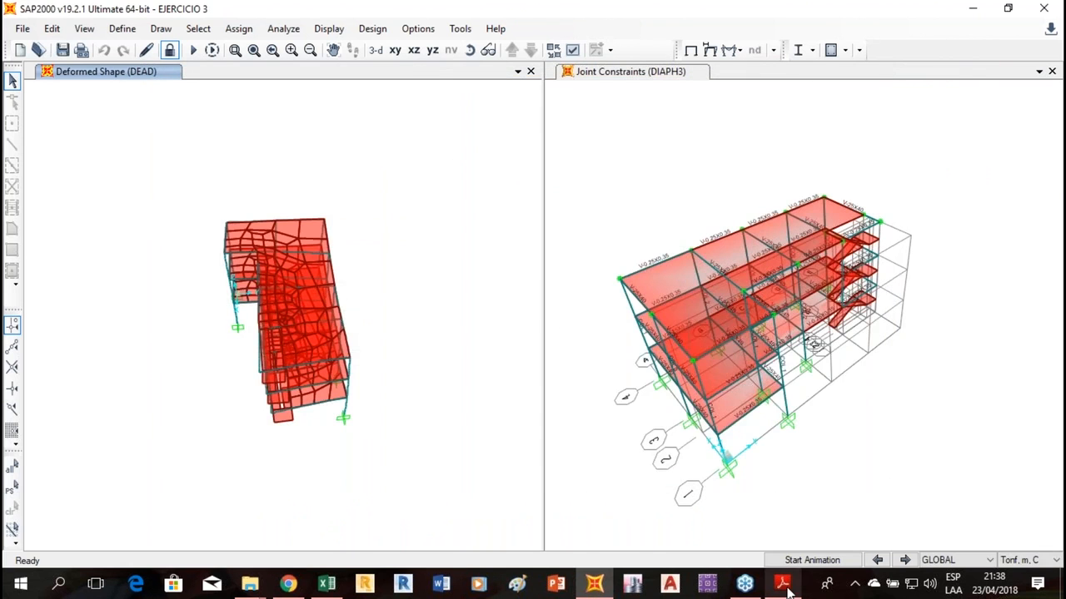
Switch to the seismic standard PDF and find section 2.5 on the seismic amplification factor C, on page 12.
click(782, 584)
scroll(697, 200, up, 10)
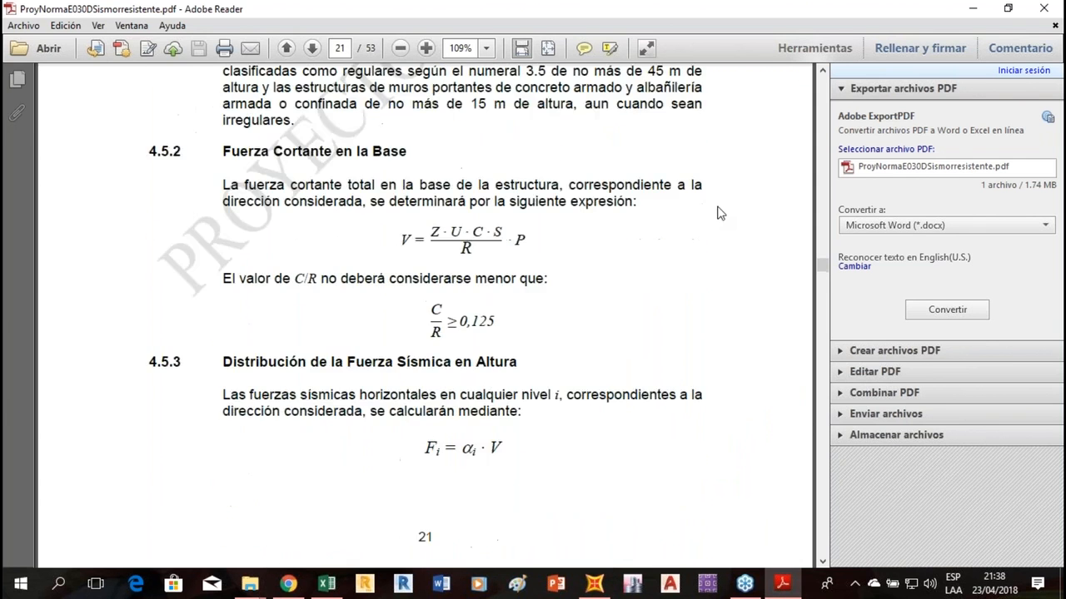
drag(821, 264, 824, 160)
scroll(567, 348, down, 5)
scroll(506, 381, down, 20)
scroll(431, 368, down, 20)
scroll(253, 352, down, 8)
scroll(253, 352, up, 4)
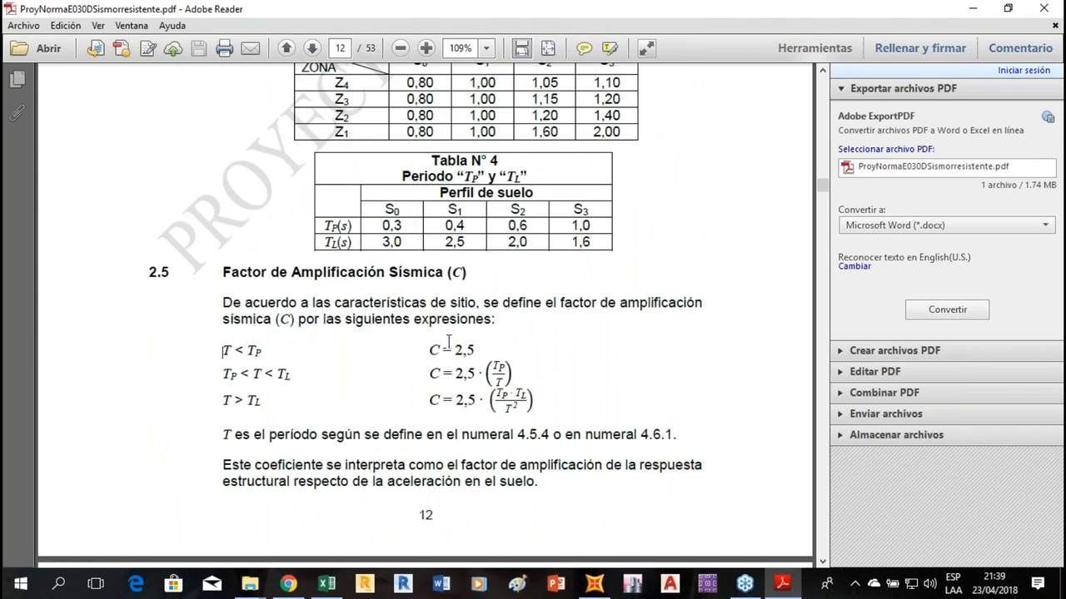
scroll(448, 341, up, 2)
scroll(259, 388, down, 1)
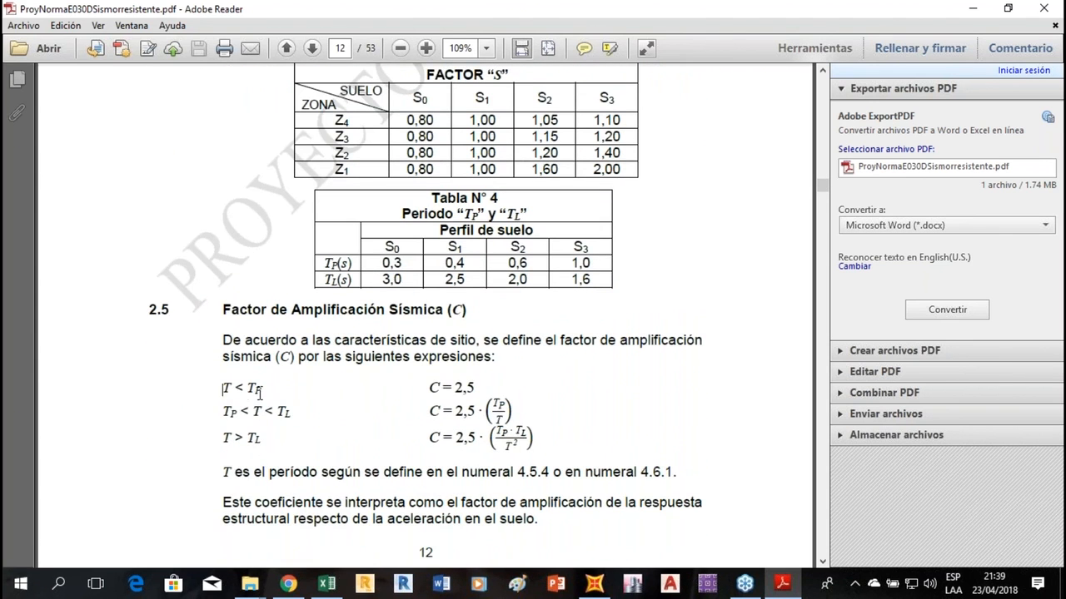
Examine the conditions comparing T with Tp and Tl and the matching expressions for C in section 2.5.
drag(235, 388, 213, 389)
drag(430, 385, 476, 389)
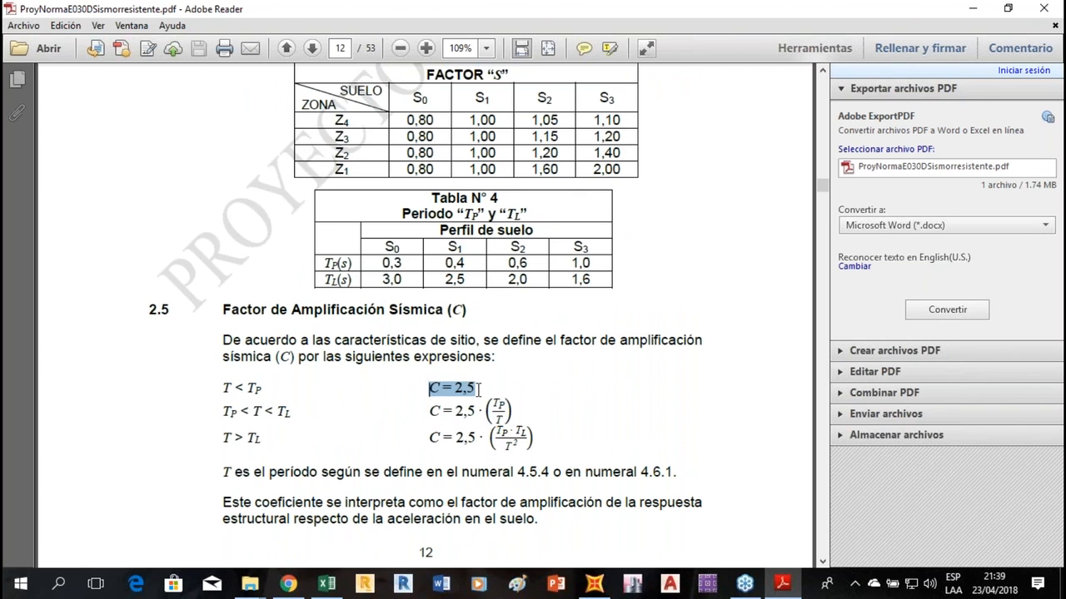
click(258, 414)
drag(270, 413, 220, 414)
drag(422, 410, 482, 412)
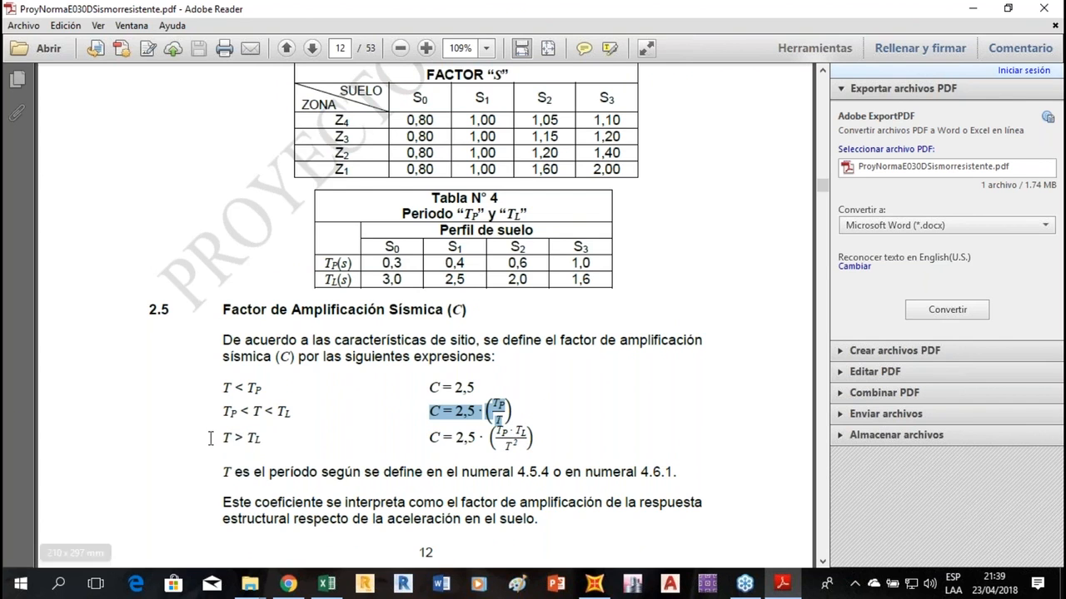
drag(223, 440, 255, 446)
drag(428, 437, 526, 454)
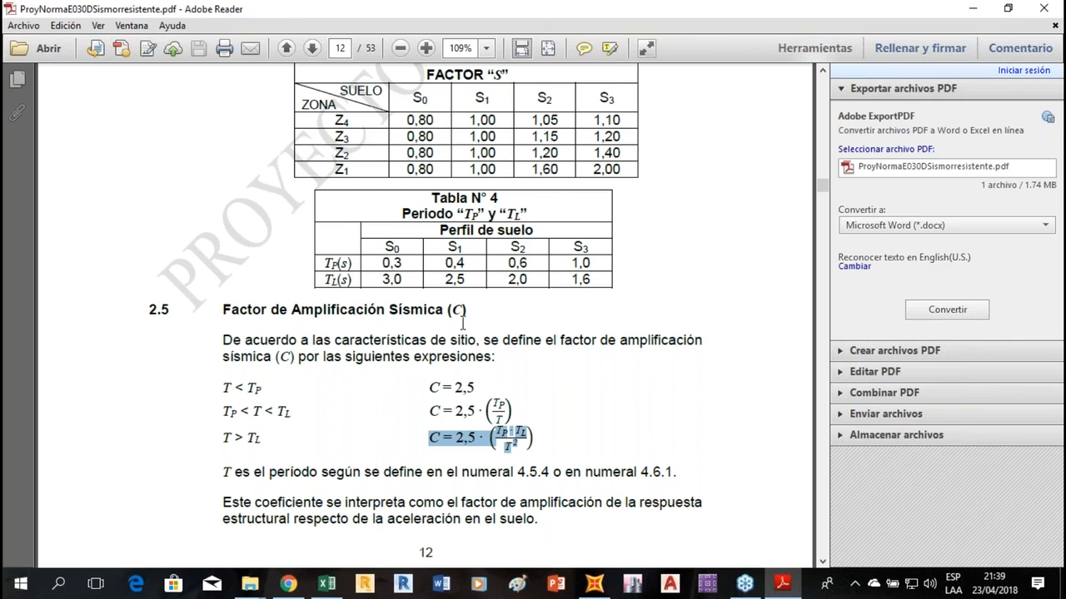
drag(231, 392, 212, 389)
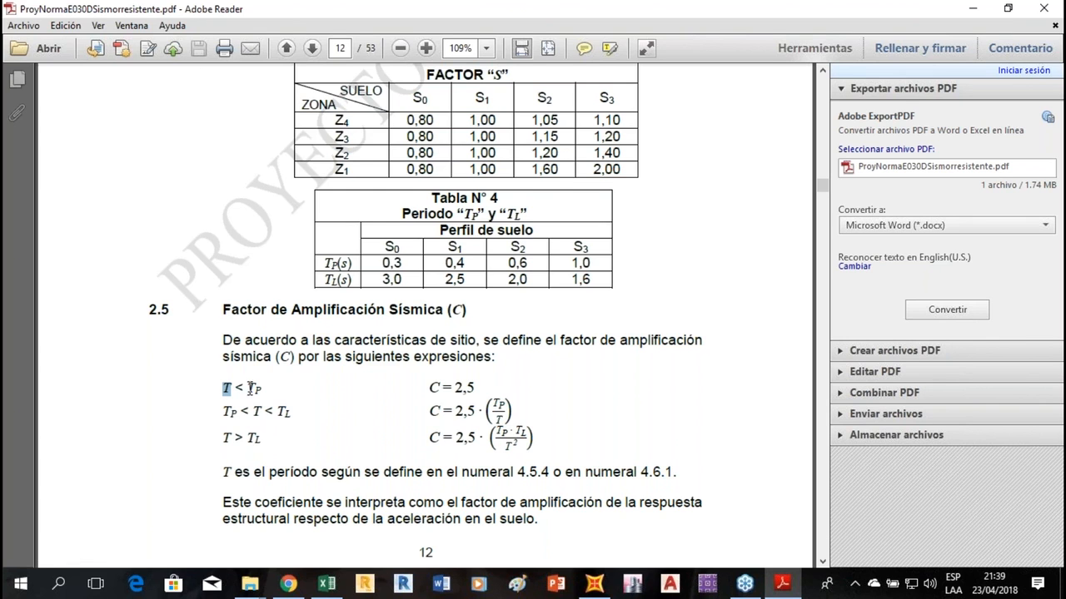
drag(245, 388, 256, 387)
drag(478, 388, 442, 394)
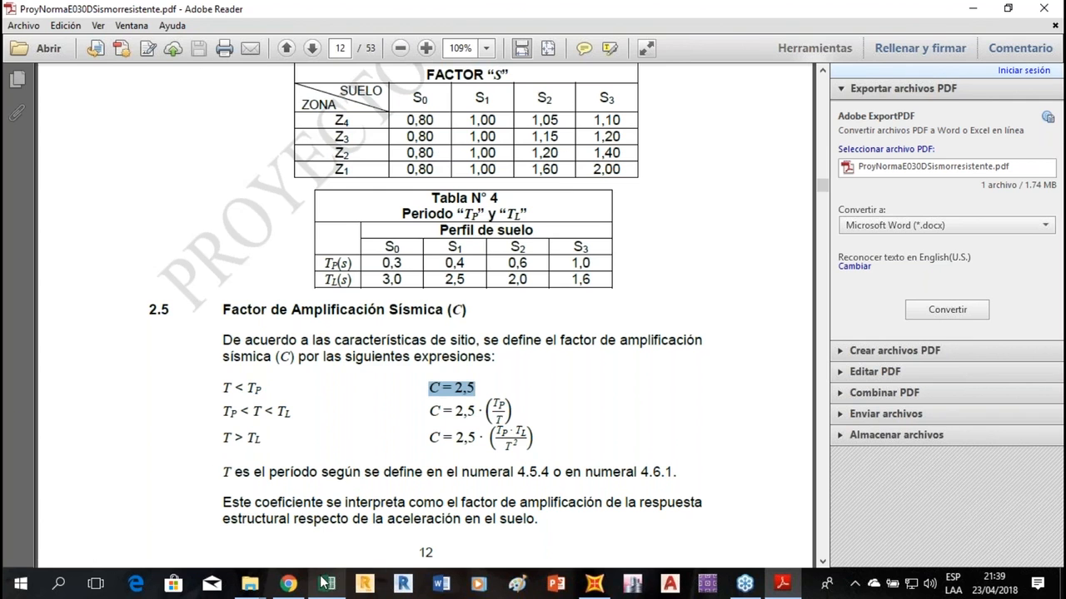
Return to the Excel sheet, set C in B10 to 2.5, and select the V value cell B17.
click(326, 583)
text(2.5)
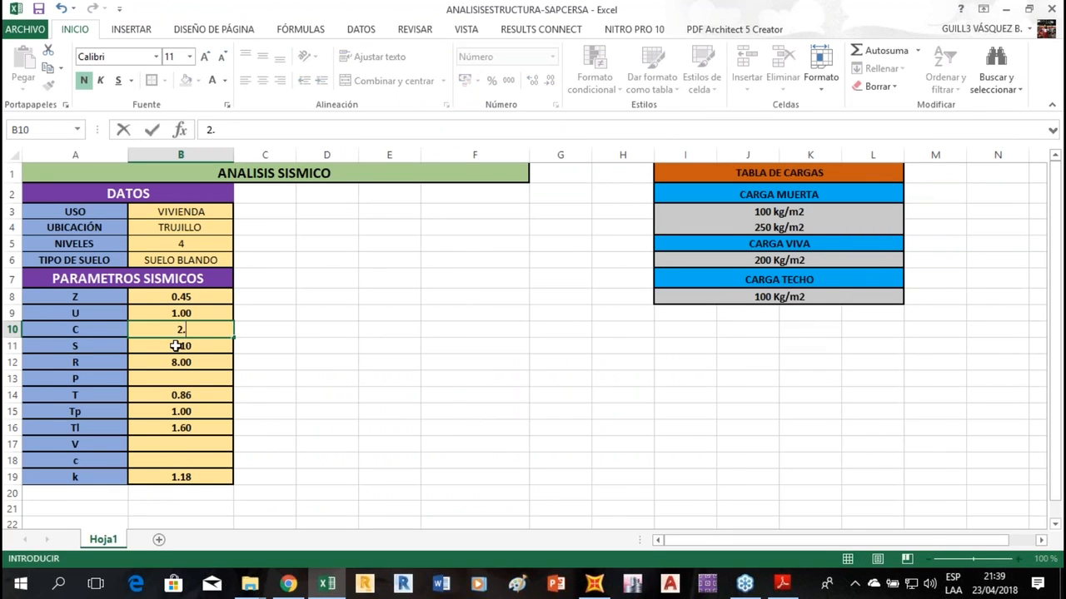
key(Return)
click(191, 376)
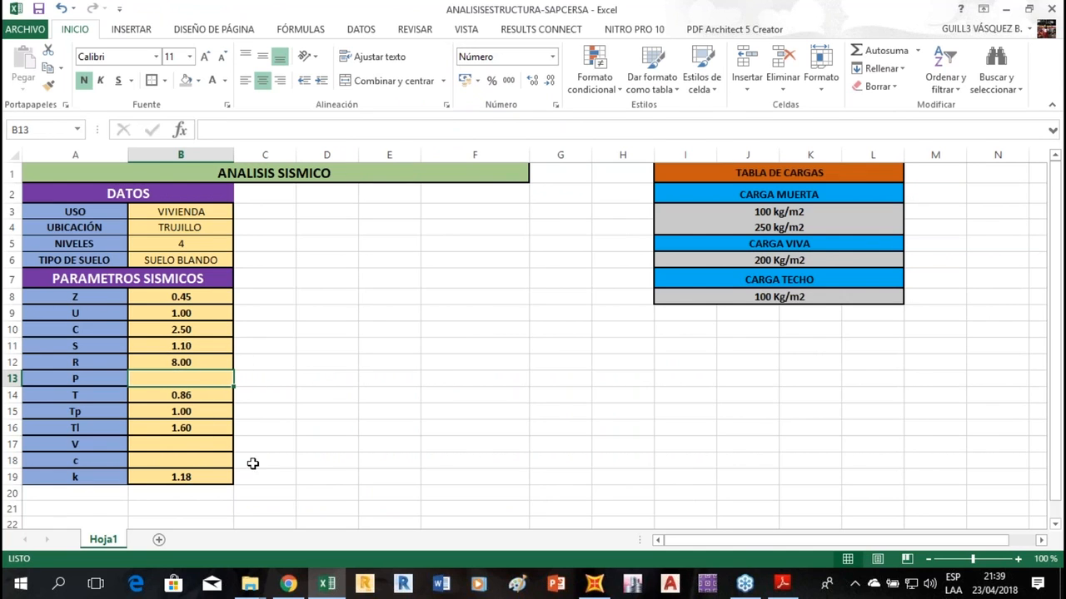
click(187, 442)
Go back to the seismic standard PDF and look through its site parameter and soil profile tables on pages 11 and 12.
click(783, 583)
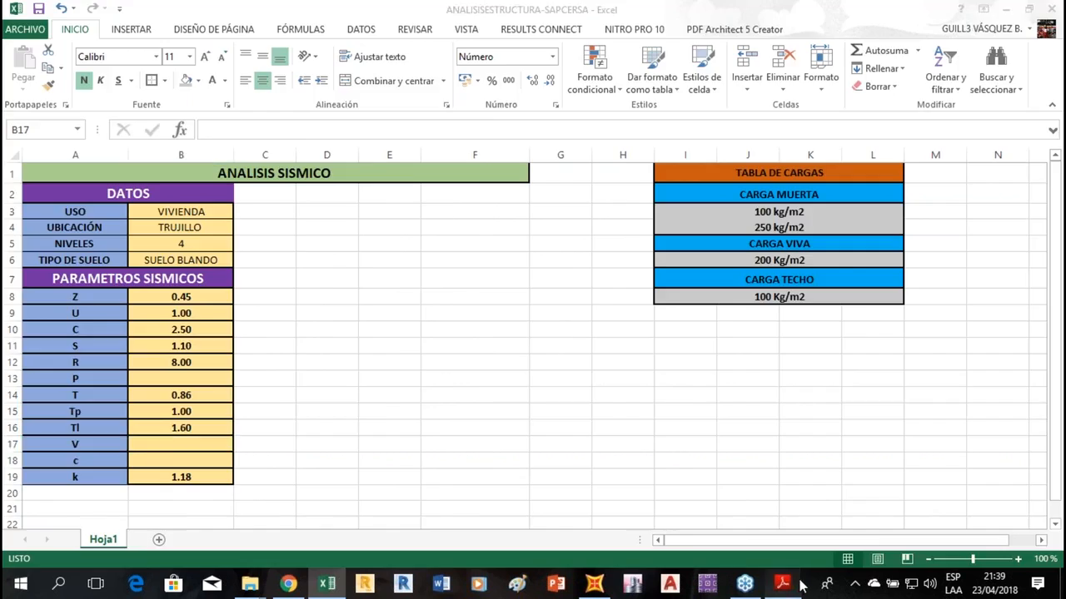
drag(822, 188, 830, 340)
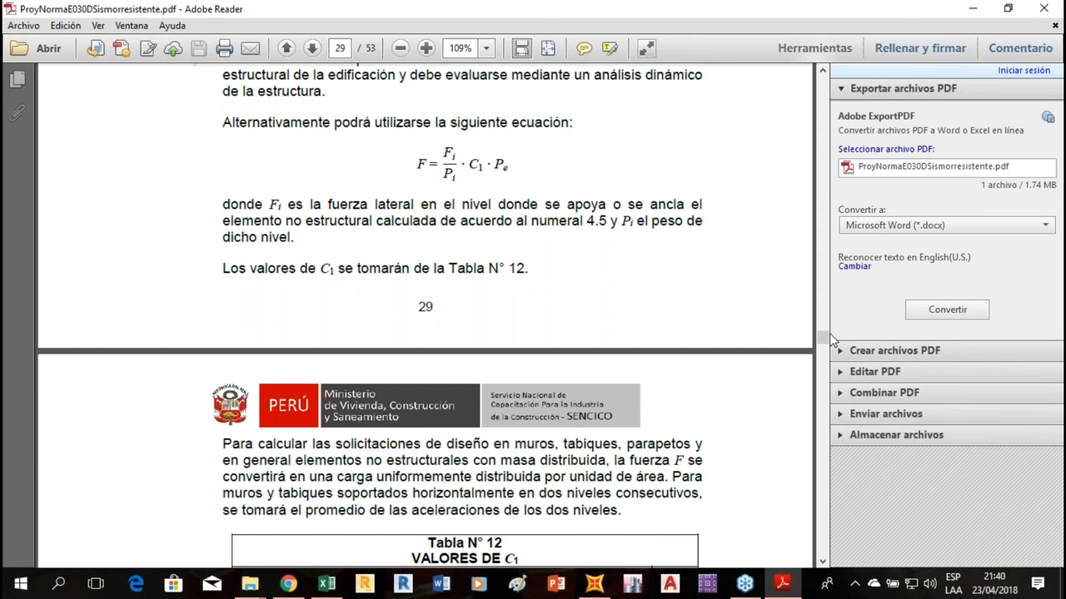
scroll(407, 269, up, 1)
scroll(424, 269, up, 15)
drag(825, 332, 832, 201)
scroll(571, 405, up, 8)
scroll(549, 426, up, 10)
scroll(529, 433, up, 3)
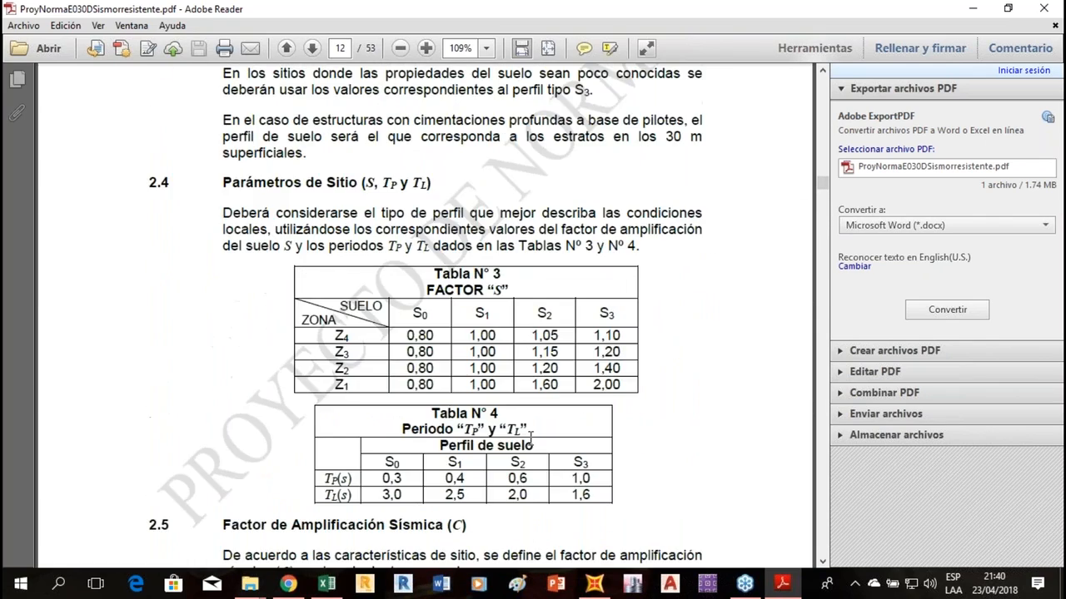
scroll(530, 433, down, 15)
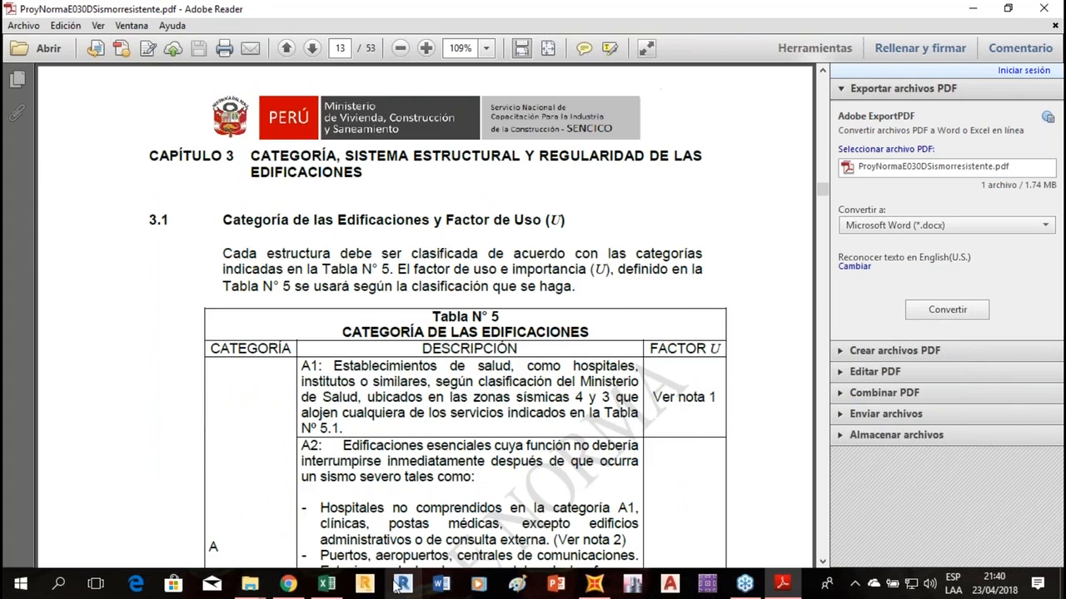
scroll(409, 504, down, 8)
drag(822, 193, 821, 171)
scroll(466, 454, up, 6)
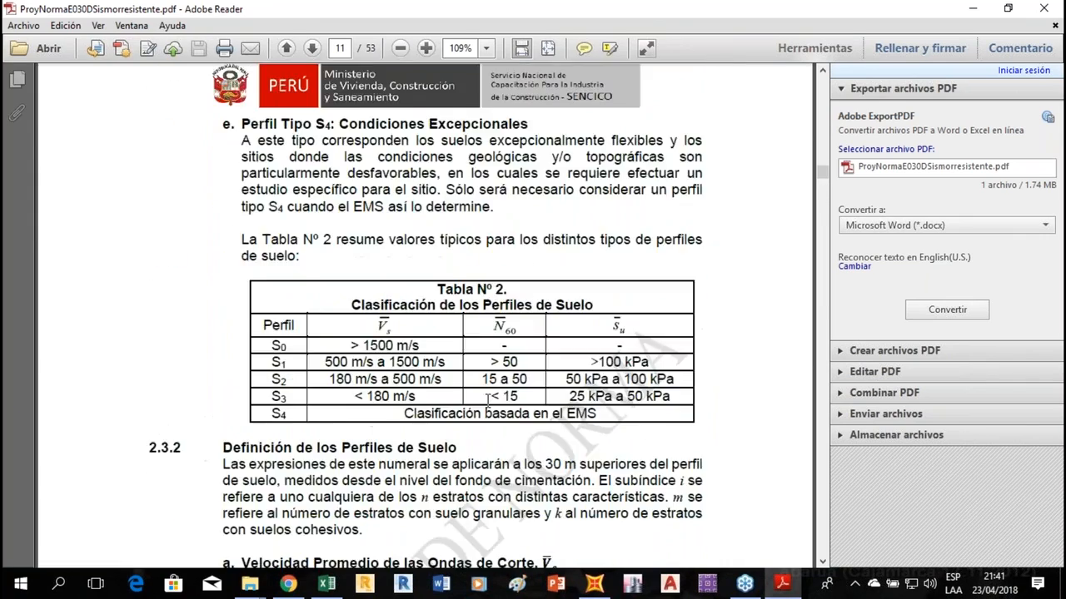
Find the base shear formula for V in section 4.5.2 on page 21 of the seismic standard.
scroll(464, 454, down, 20)
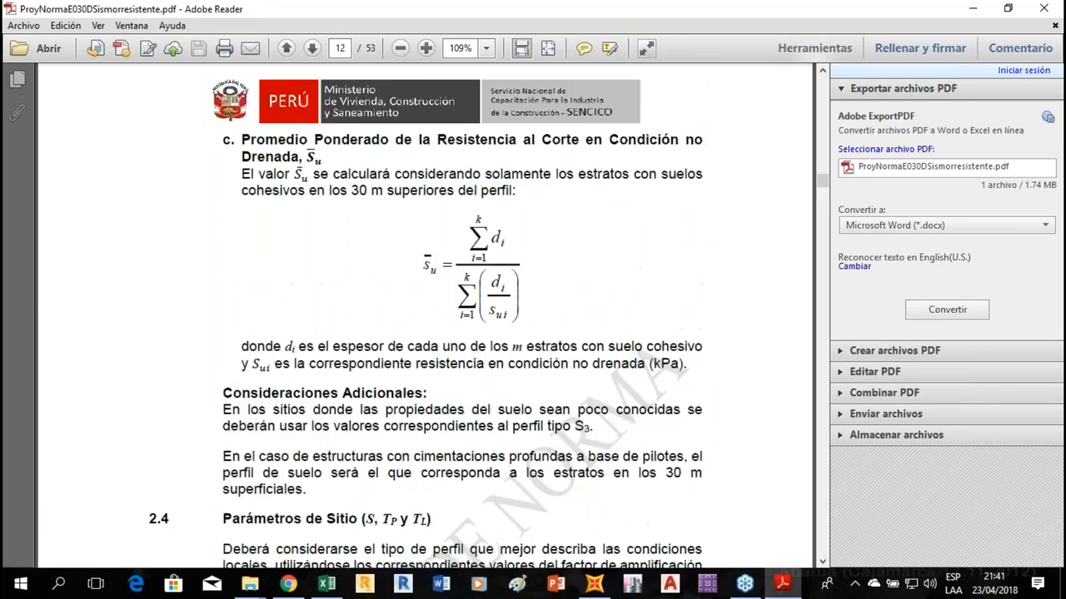
scroll(450, 438, down, 20)
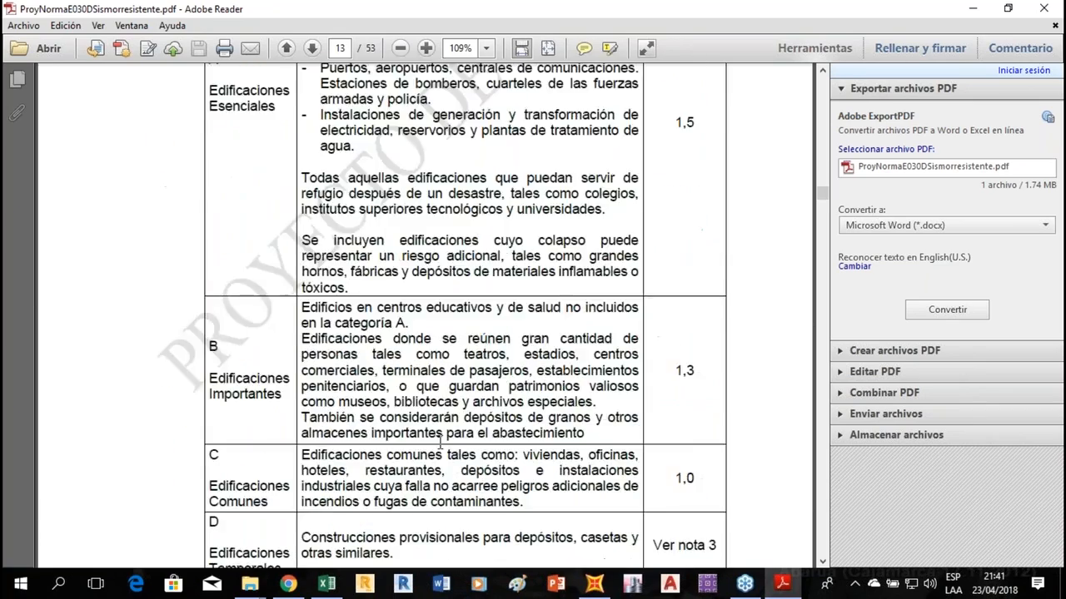
scroll(423, 453, down, 20)
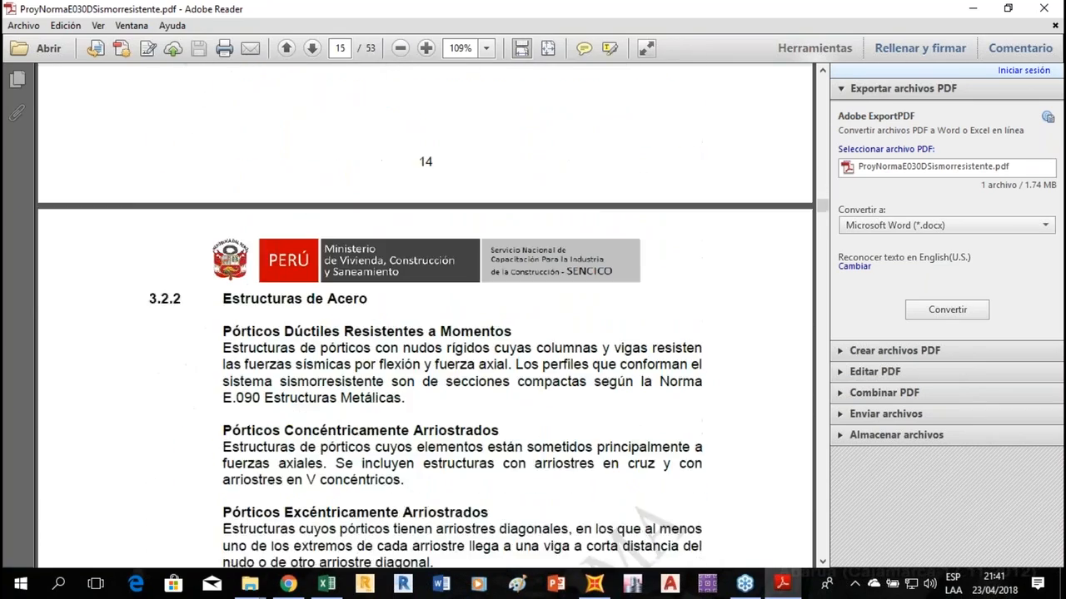
scroll(422, 453, down, 20)
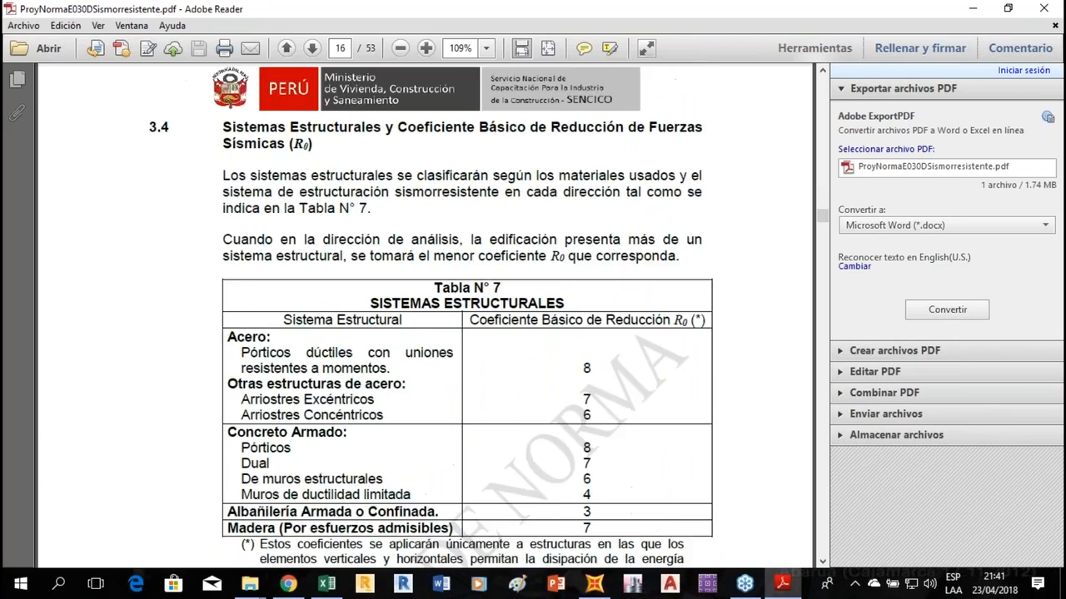
scroll(408, 468, down, 20)
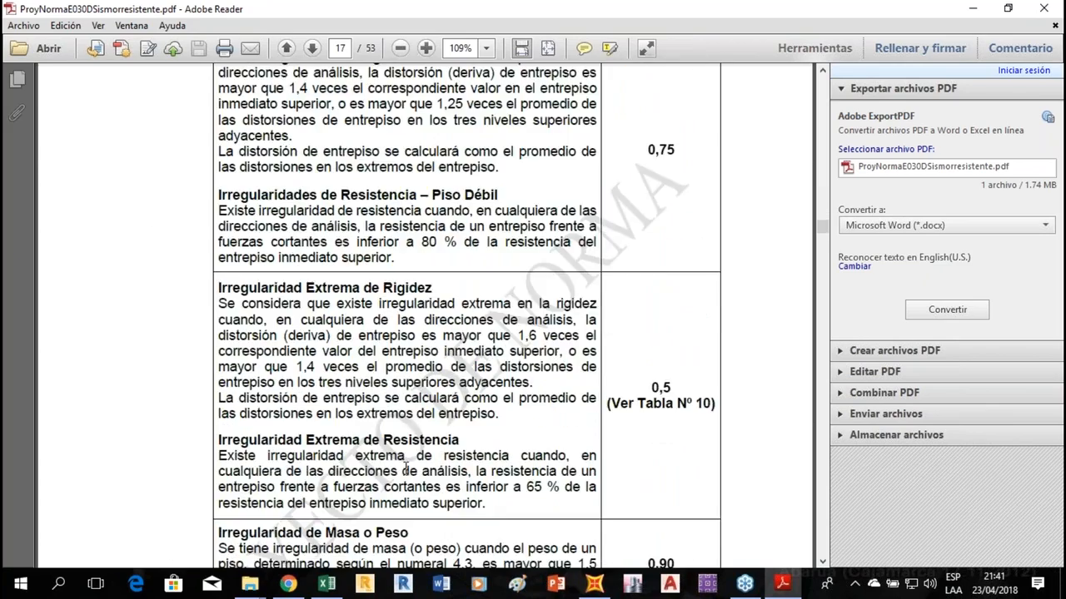
scroll(424, 316, down, 20)
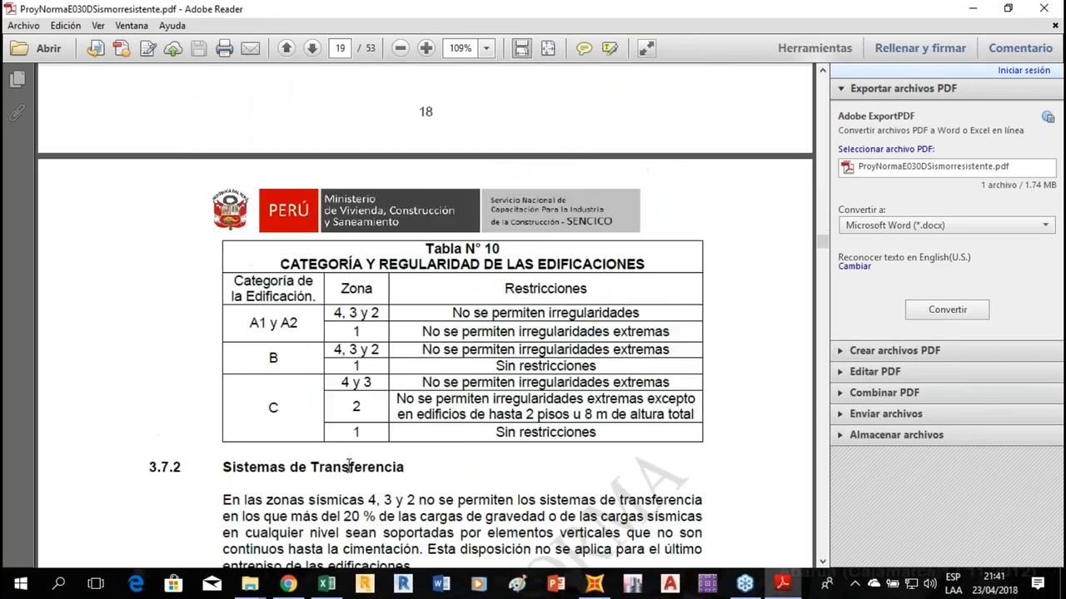
scroll(340, 477, down, 20)
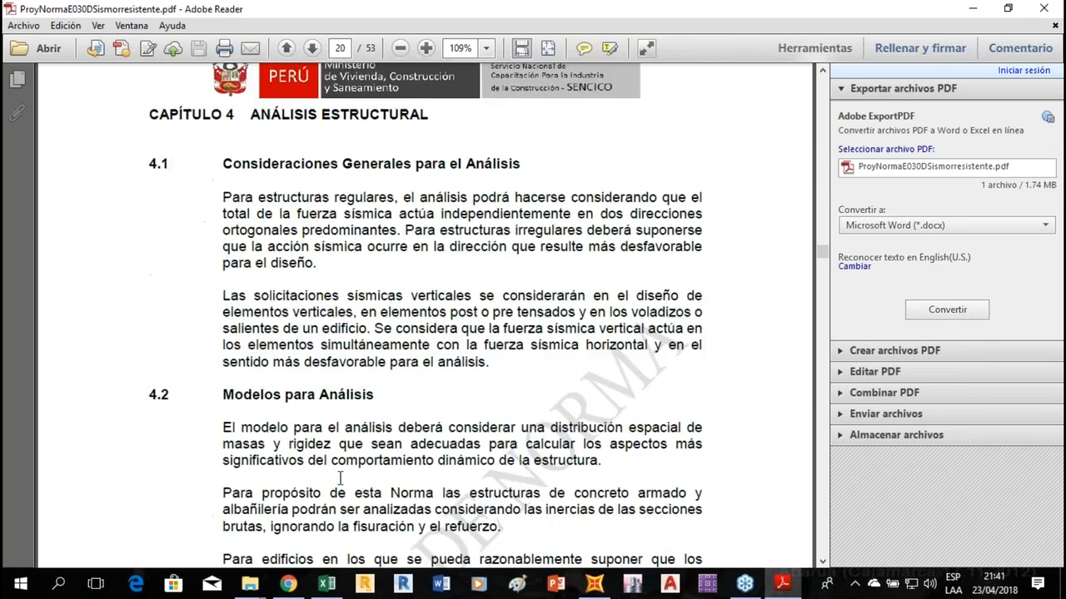
scroll(339, 477, down, 20)
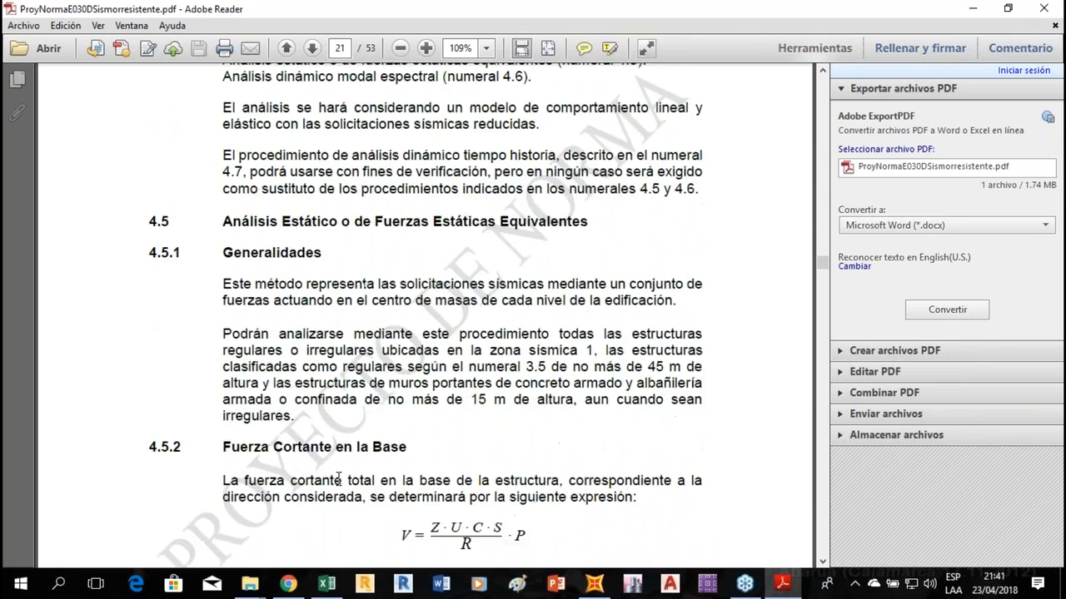
scroll(411, 309, down, 5)
scroll(410, 310, up, 6)
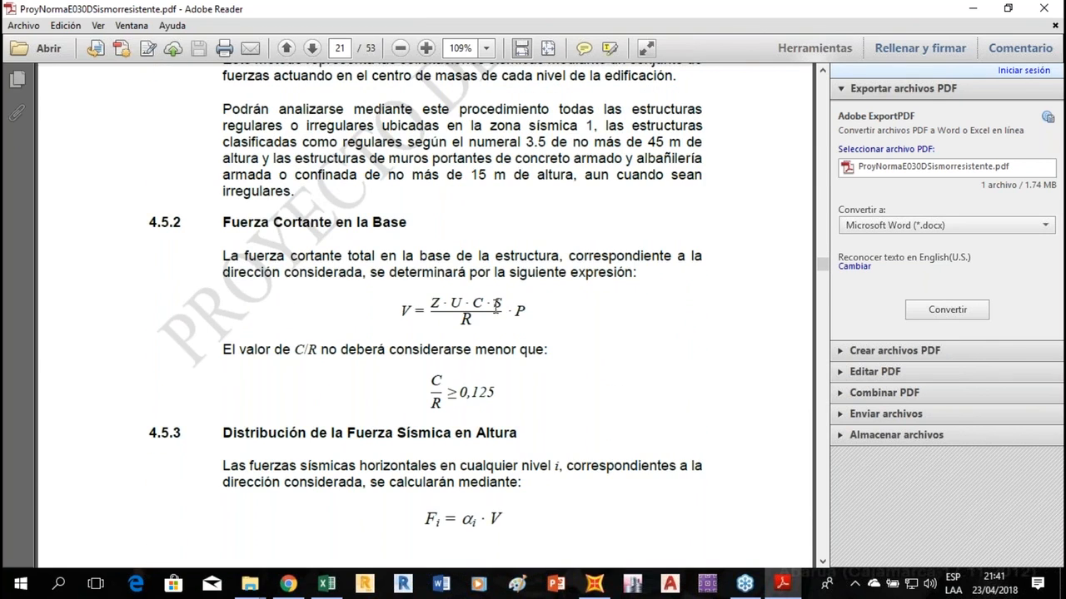
Review the terms of the base shear formula in section 4.5.2, then return to the Excel sheet and select the P value cell B13.
drag(437, 306, 499, 317)
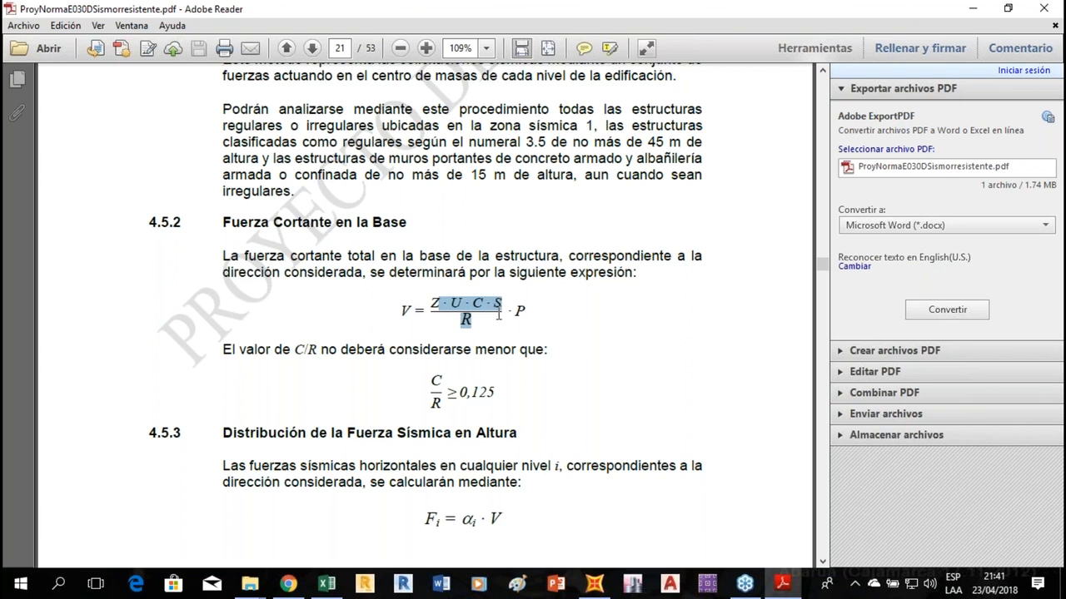
click(470, 323)
double_click(521, 311)
click(326, 585)
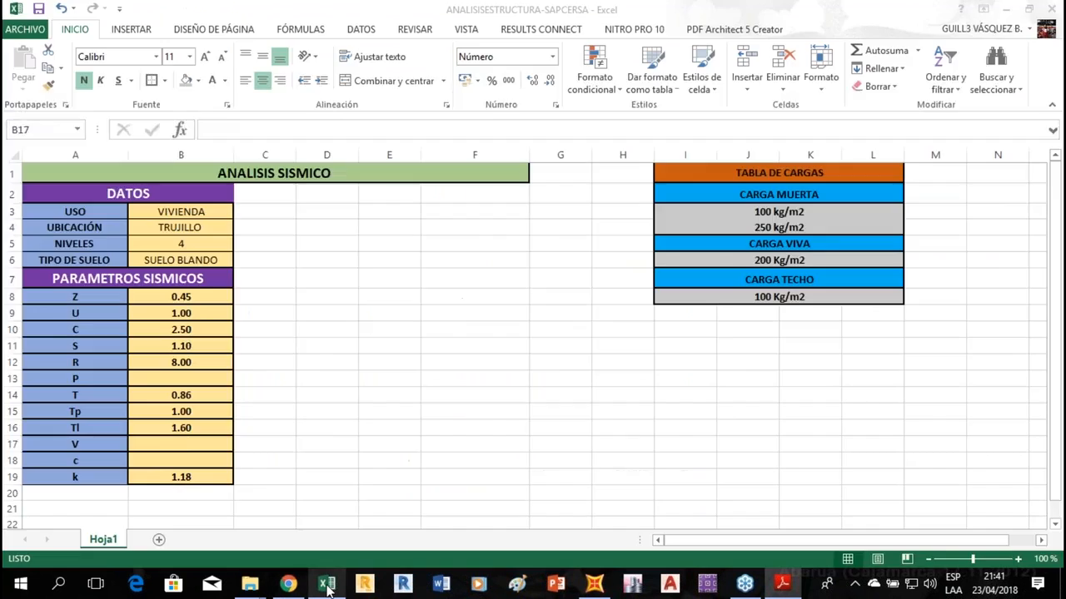
click(208, 376)
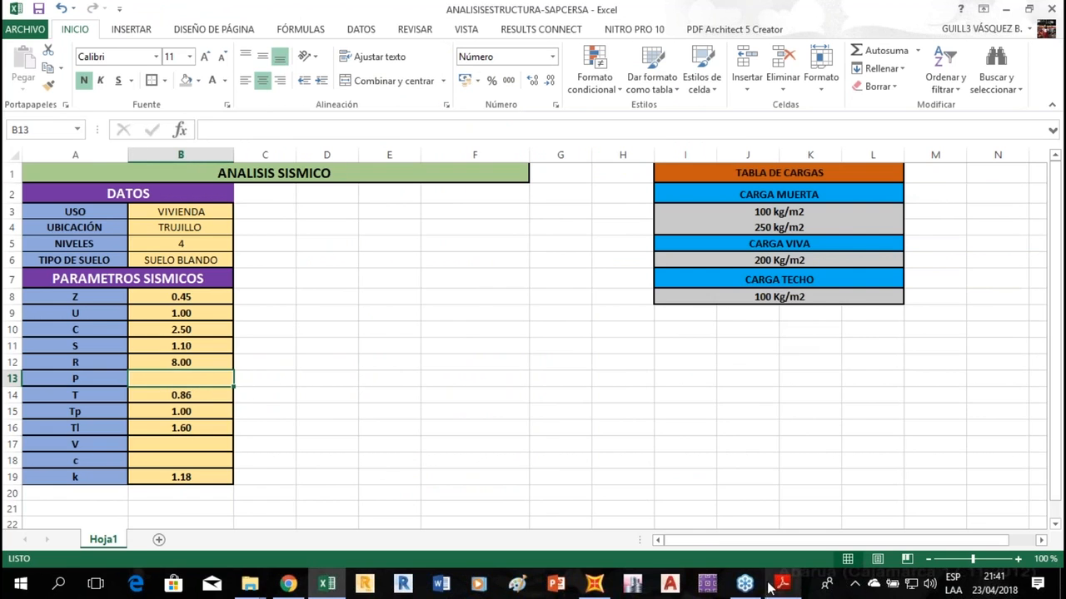
Switch to SAP2000, open the display tables selection, include all analysis results, and expand Modal Information under Structure Output.
click(592, 584)
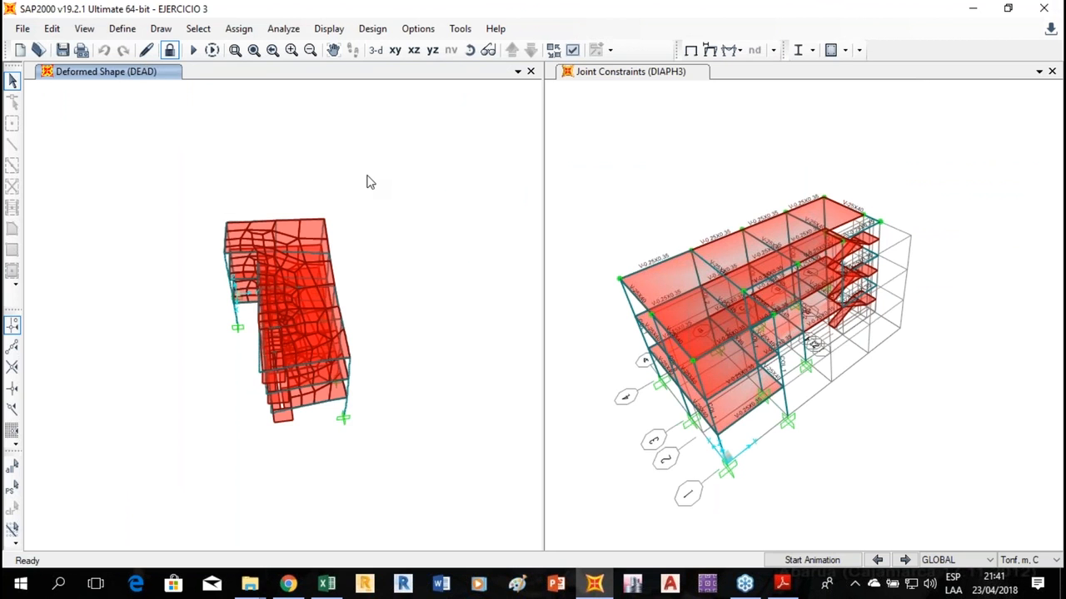
key(ctrl+t)
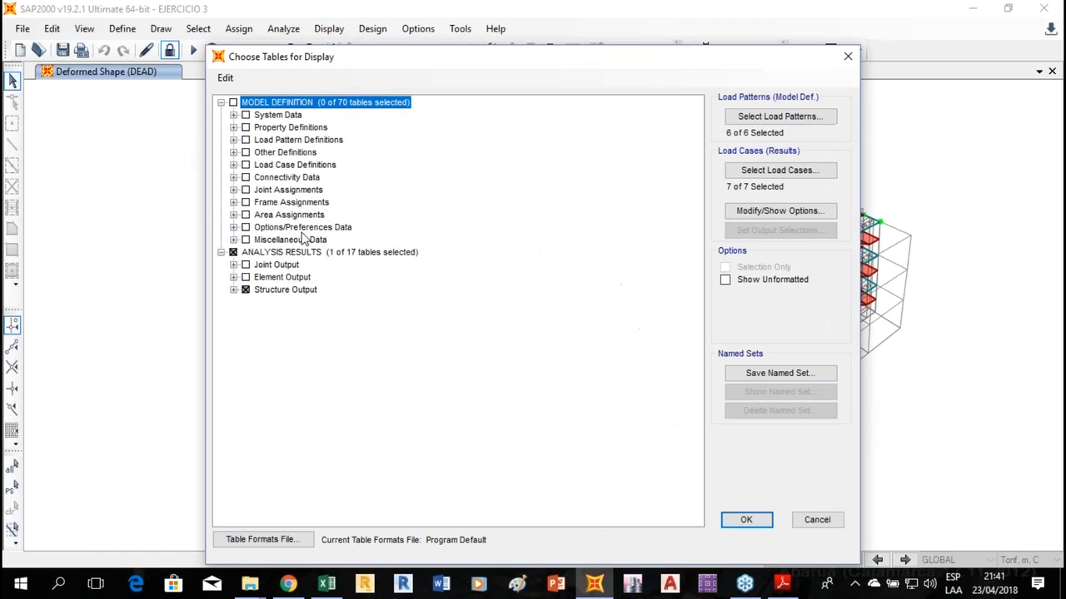
click(232, 253)
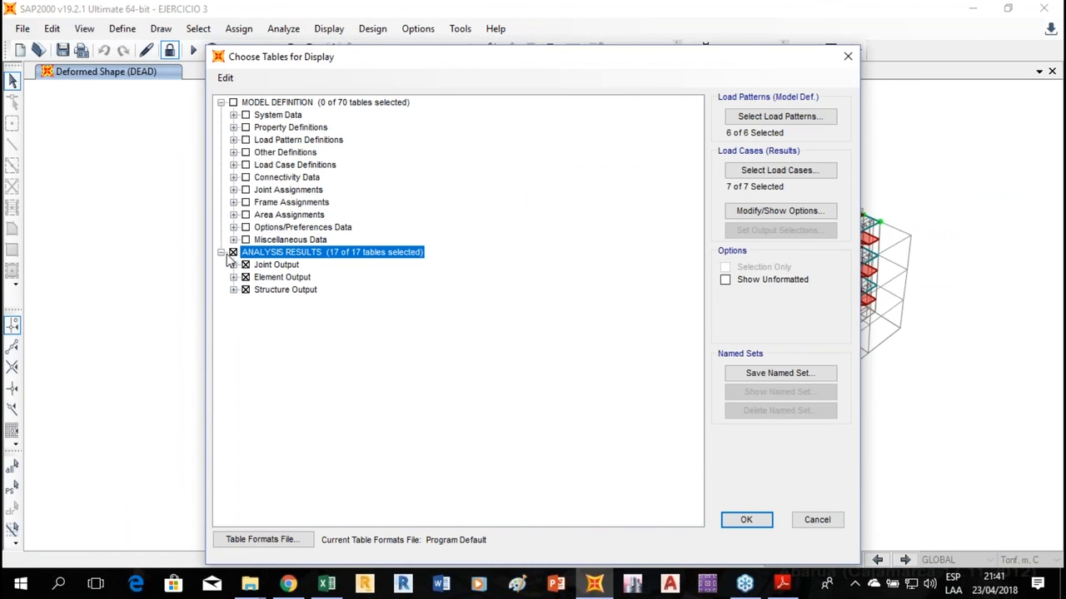
click(233, 277)
click(234, 328)
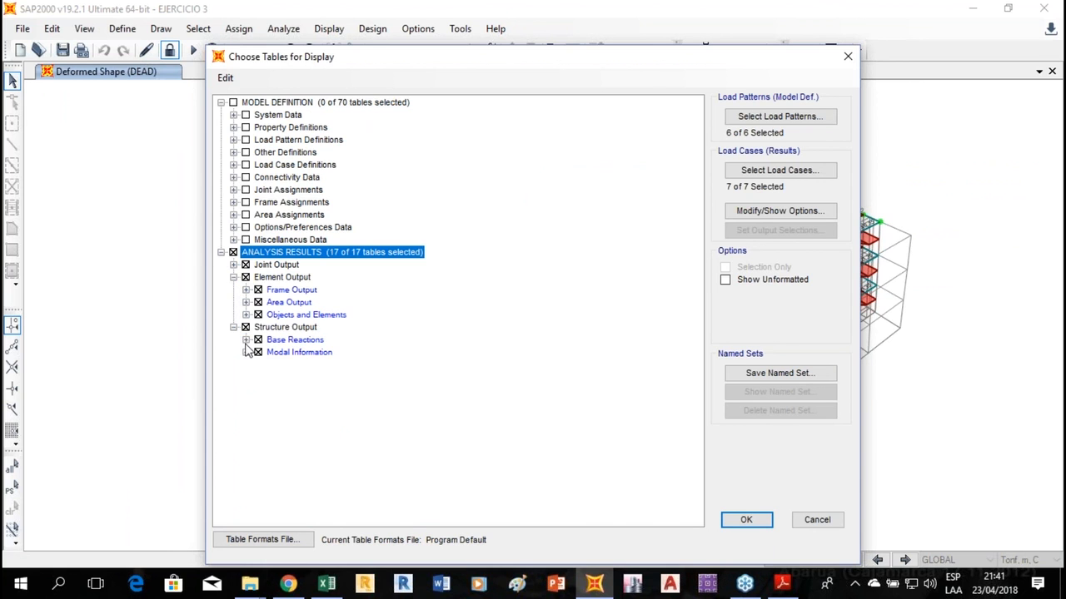
click(246, 352)
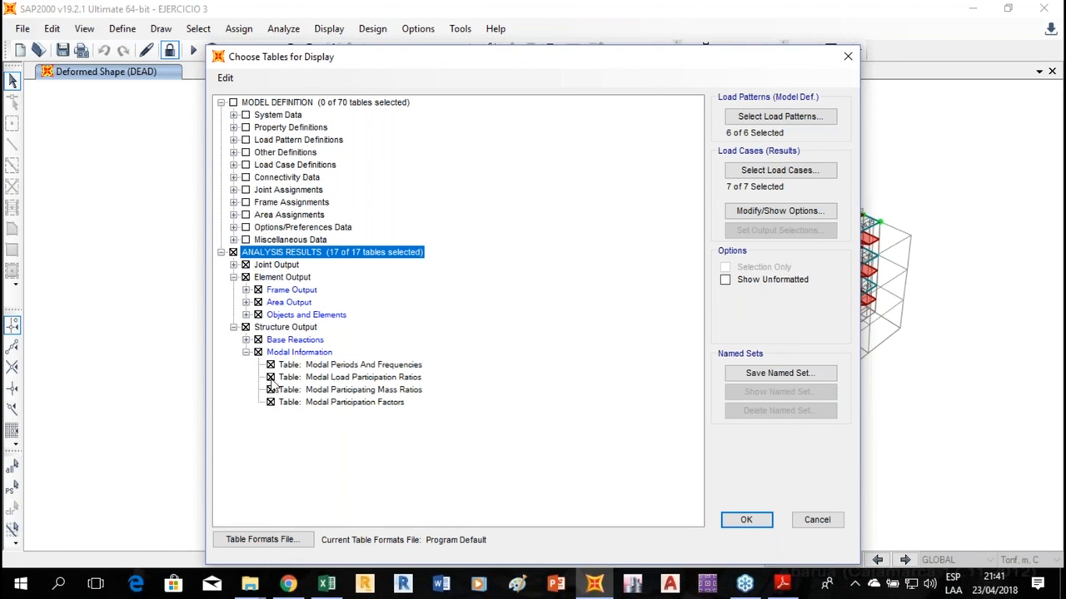
Exclude the Modal Periods And Frequencies, Modal Load Participation Ratios and Modal Participation Factors tables, then display the selected results.
click(270, 377)
click(270, 365)
click(270, 402)
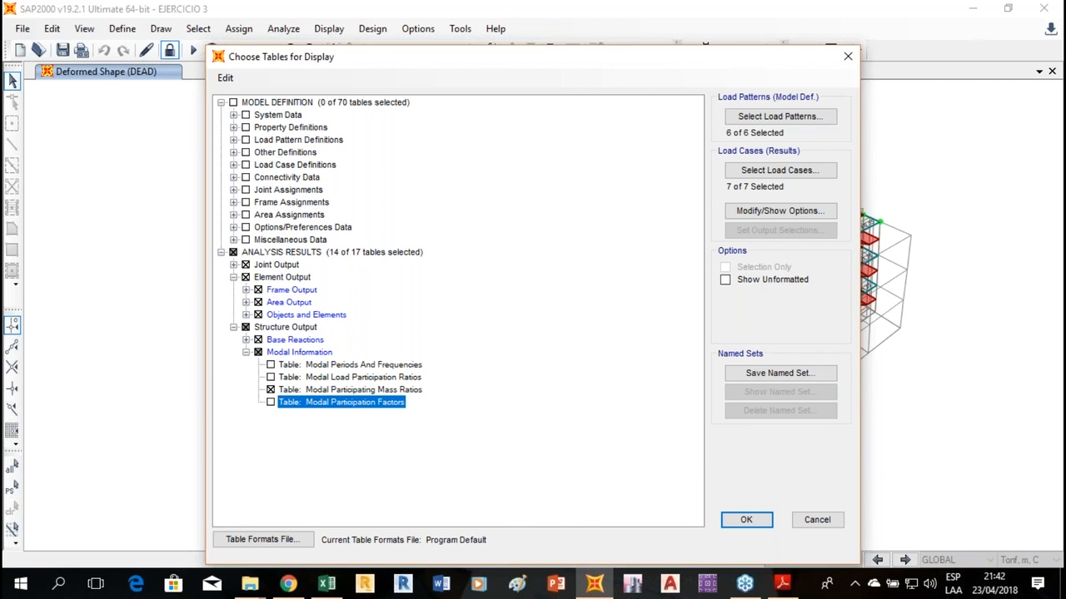
click(747, 523)
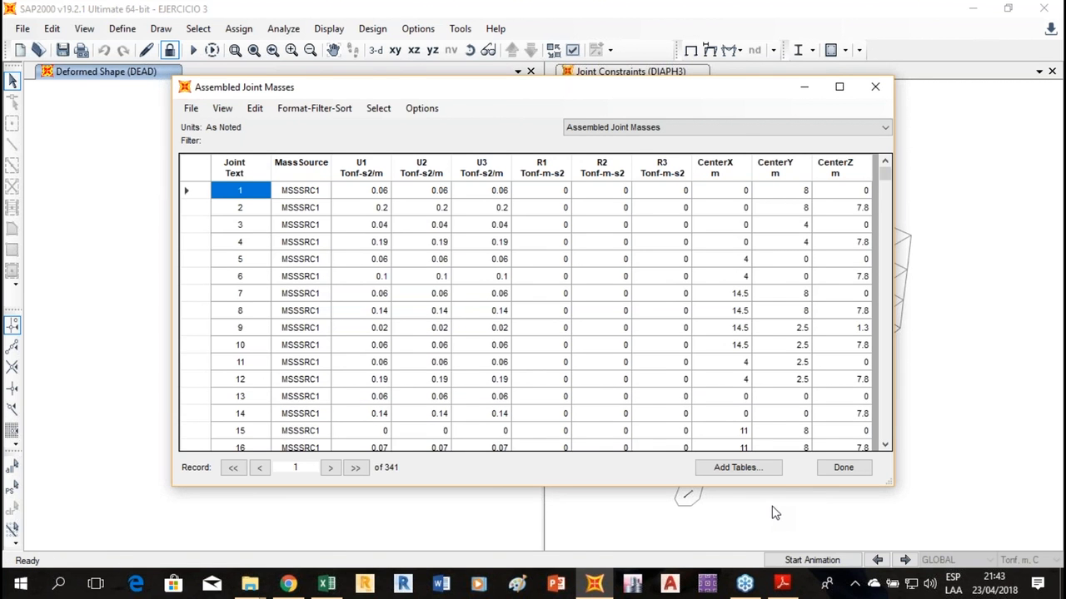
Look through the Assembled Joint Masses table down to the SumAccel rows at its end.
click(378, 195)
click(377, 214)
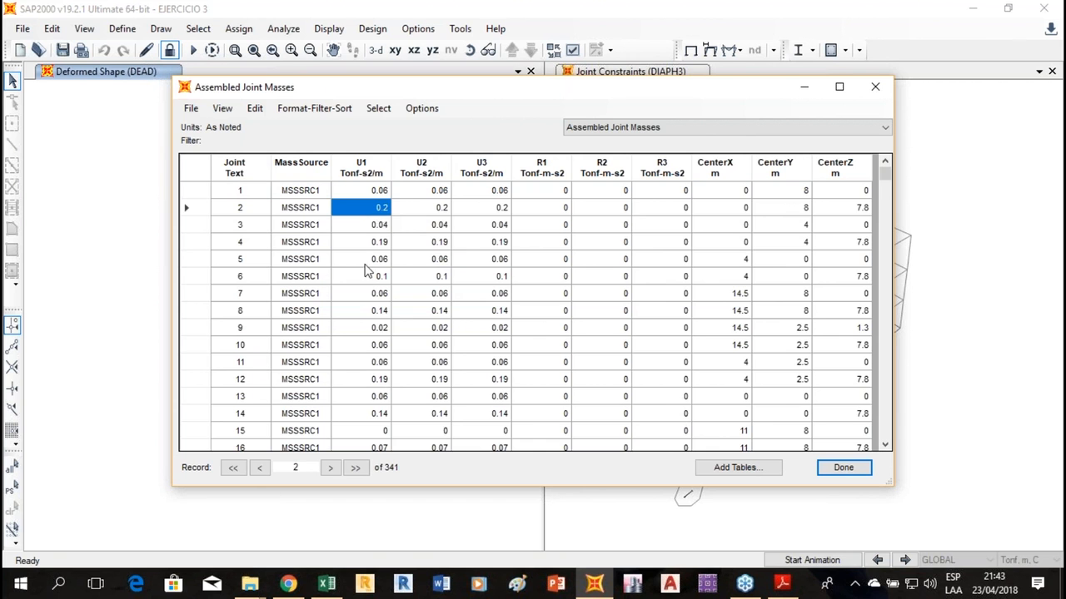
scroll(370, 333, down, 13)
scroll(370, 360, down, 20)
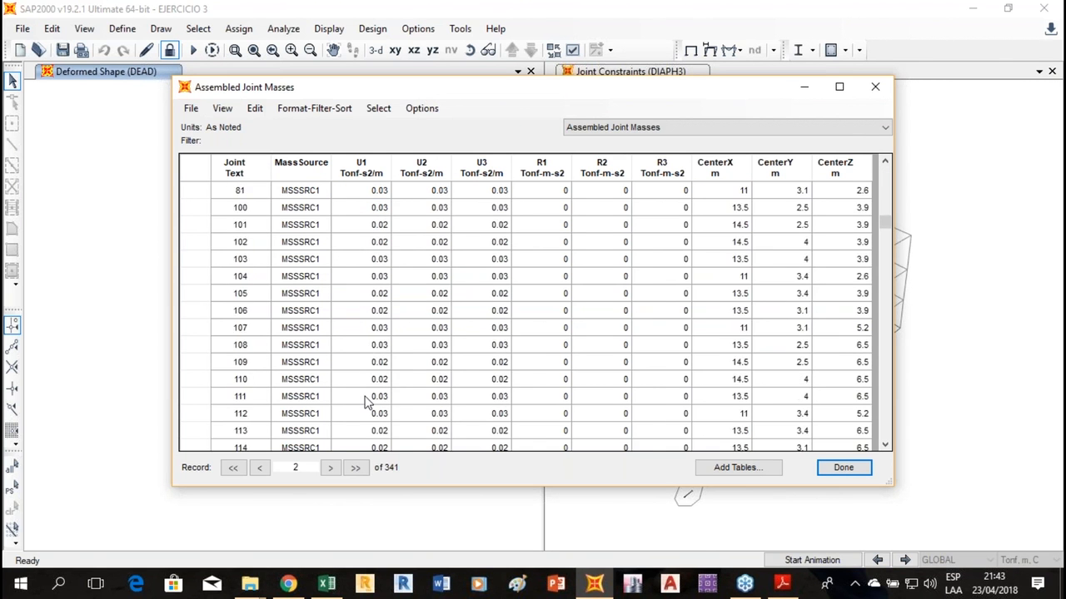
drag(887, 271, 884, 442)
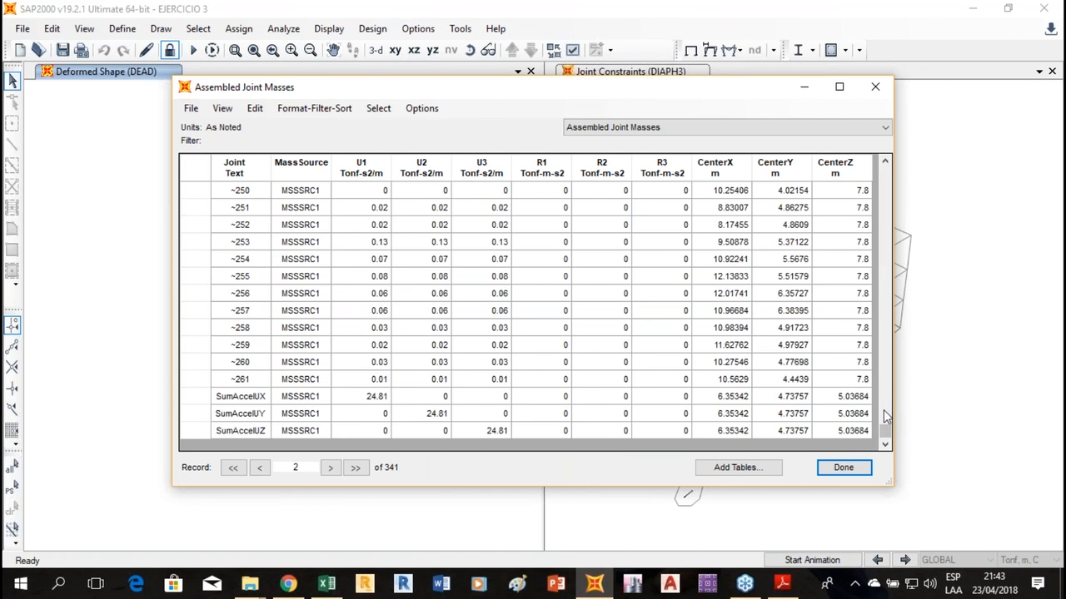
Reopen the table selection to add more tables and clear all the analysis results tables.
click(740, 467)
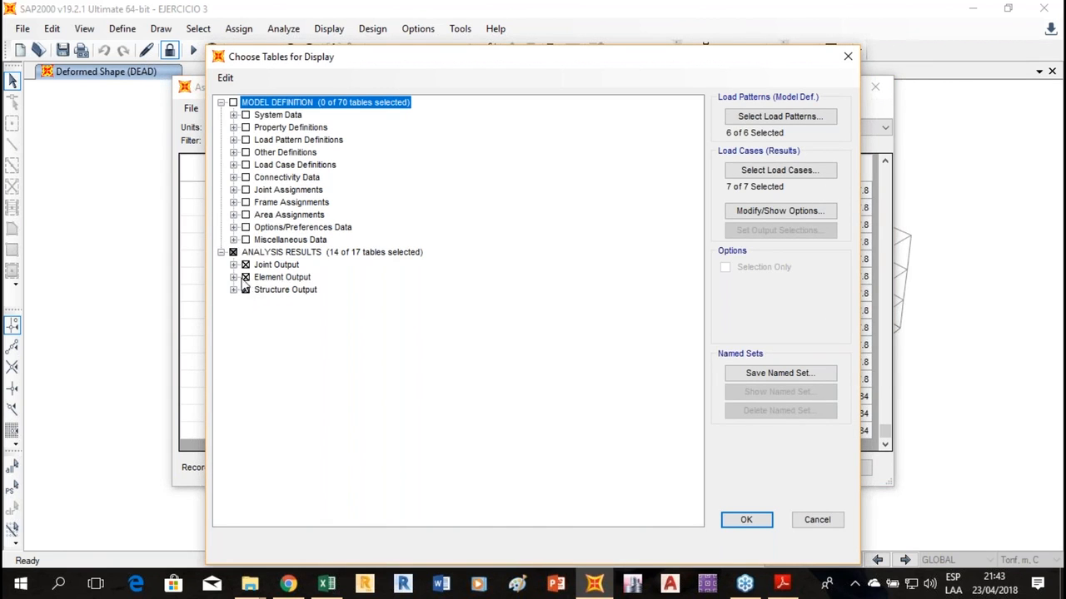
click(234, 278)
click(245, 277)
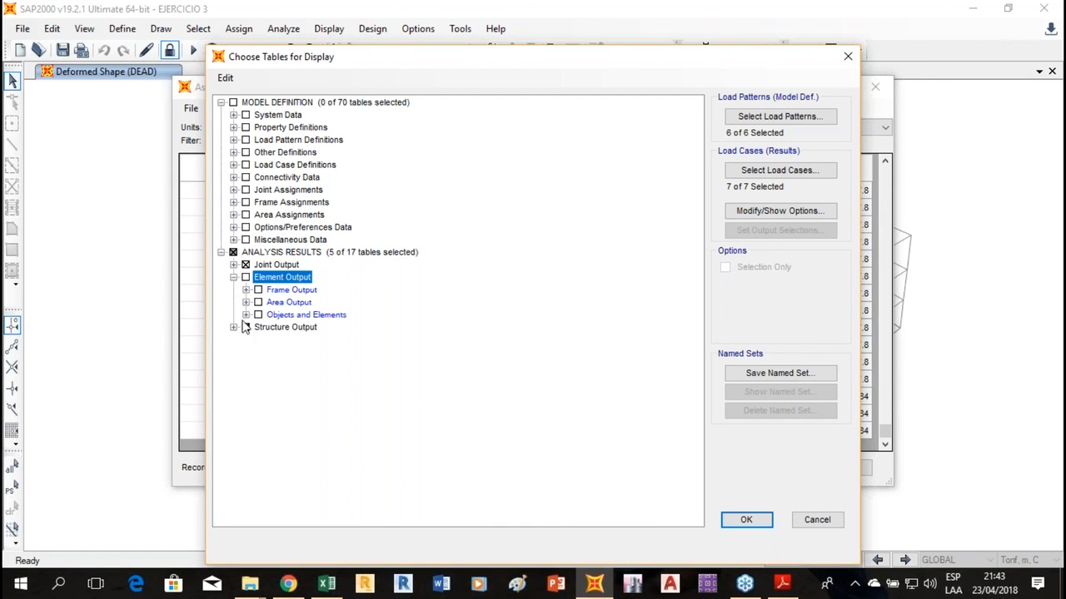
click(233, 253)
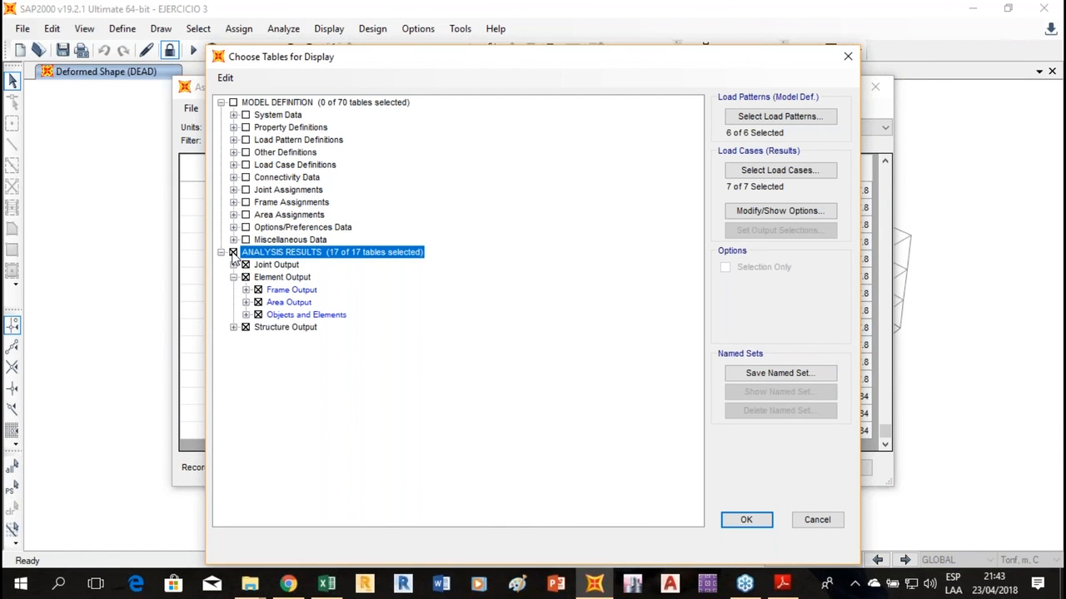
Add the Groups 3 - Masses and Weights table from Group Data under Other Definitions to the displayed tables.
click(234, 153)
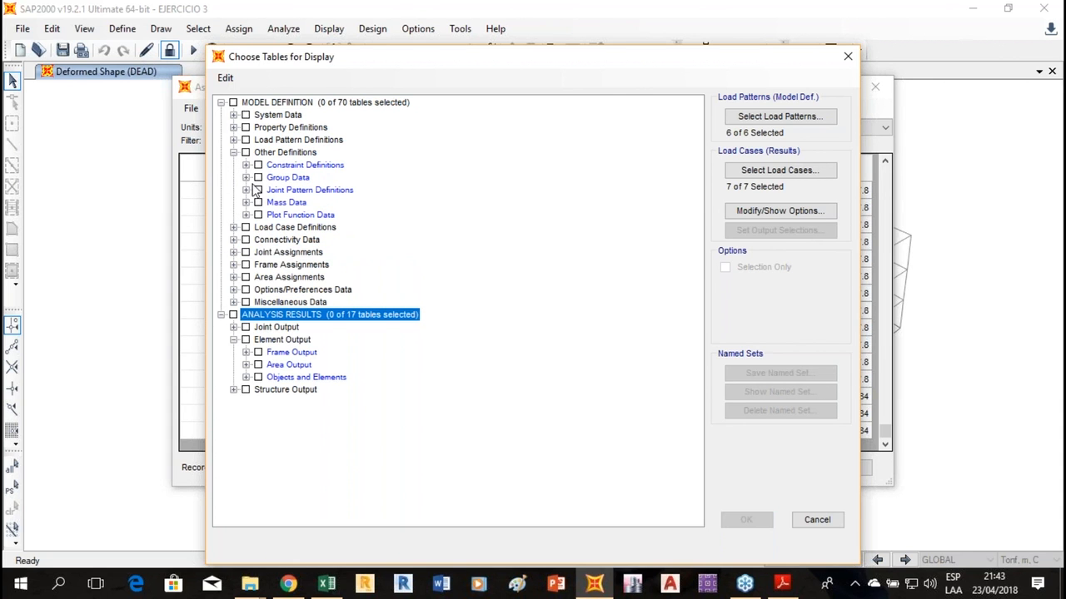
click(246, 177)
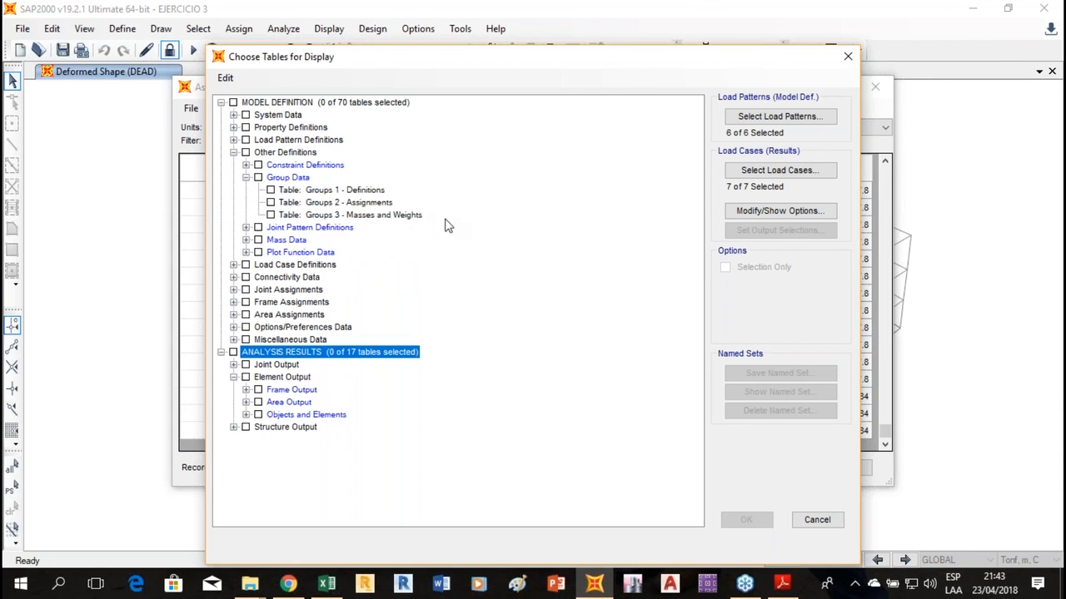
click(271, 215)
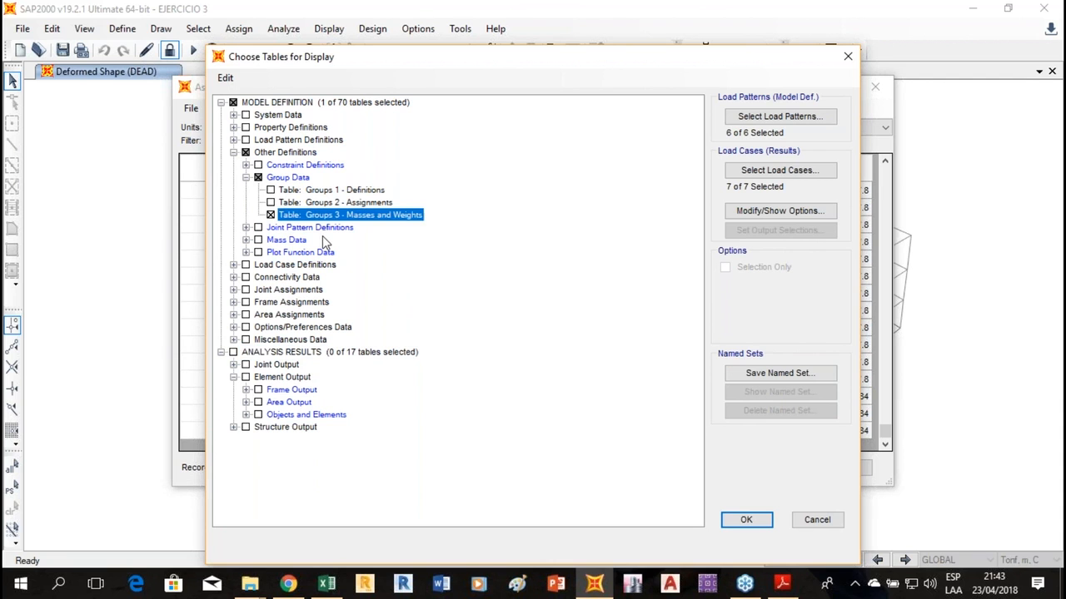
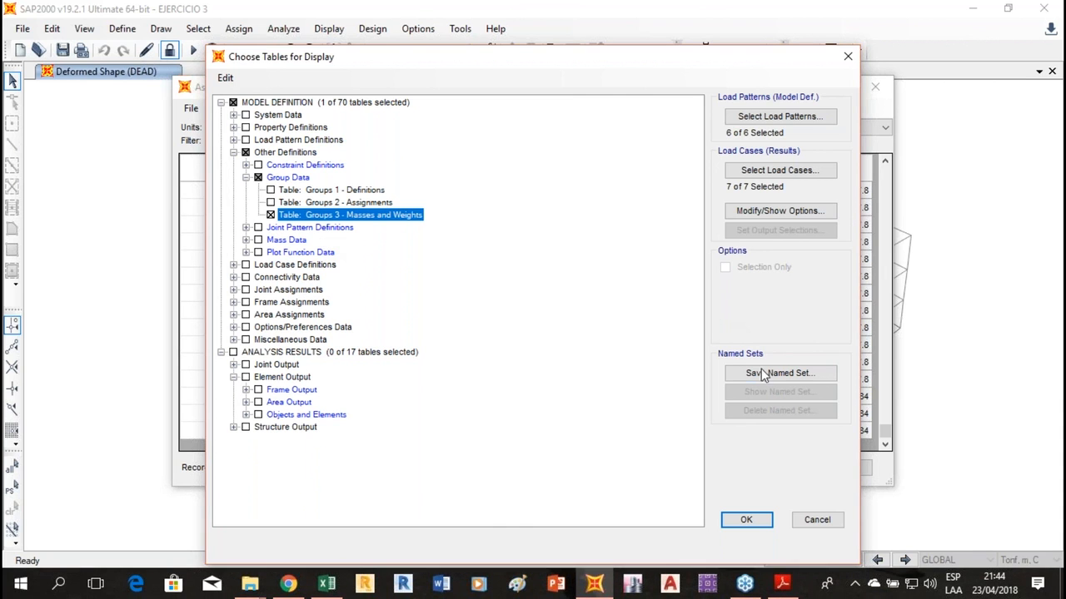
click(764, 514)
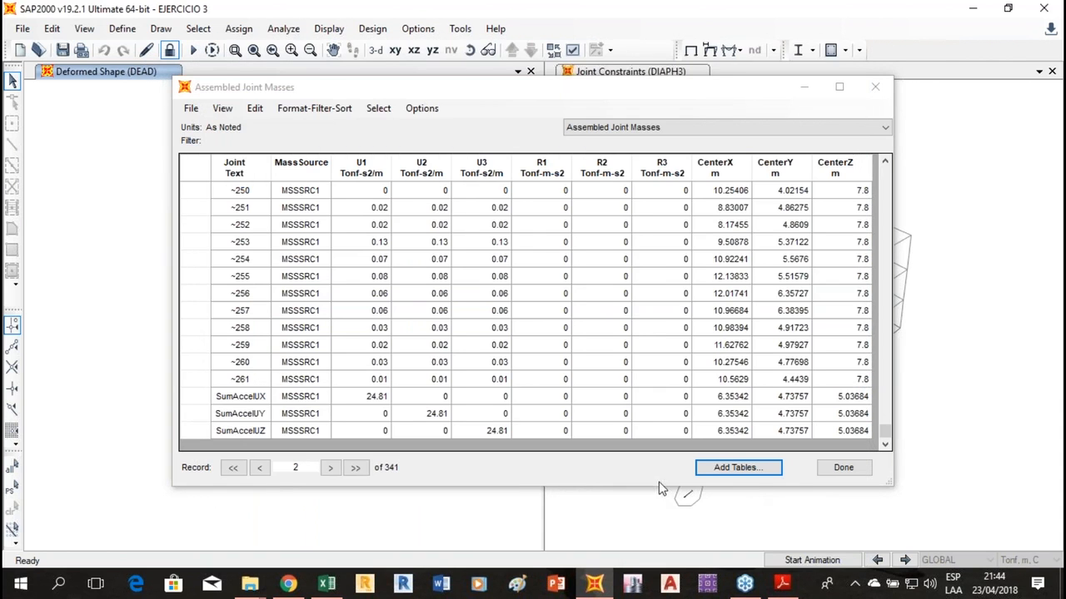
Show the Groups 3 - Masses and Weights table and examine the SelfMass values of ALL and the three groups.
click(692, 130)
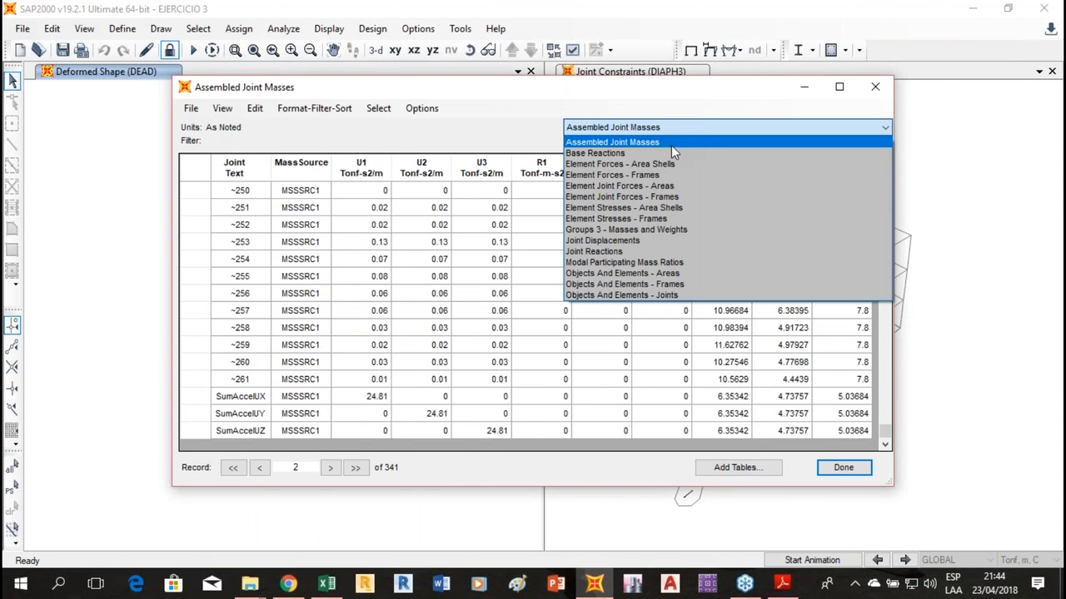
click(659, 230)
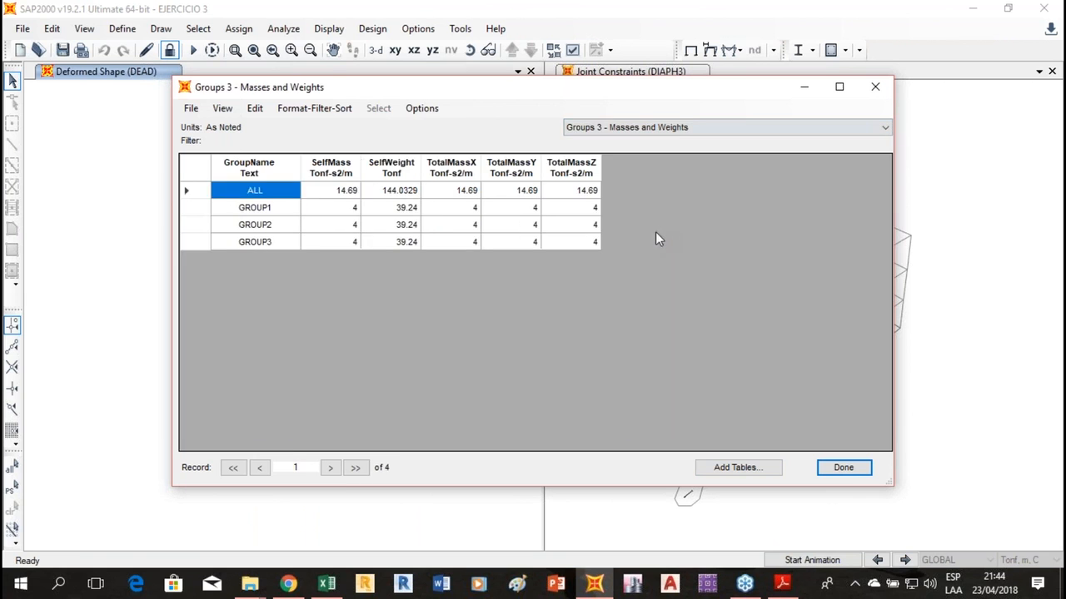
click(337, 196)
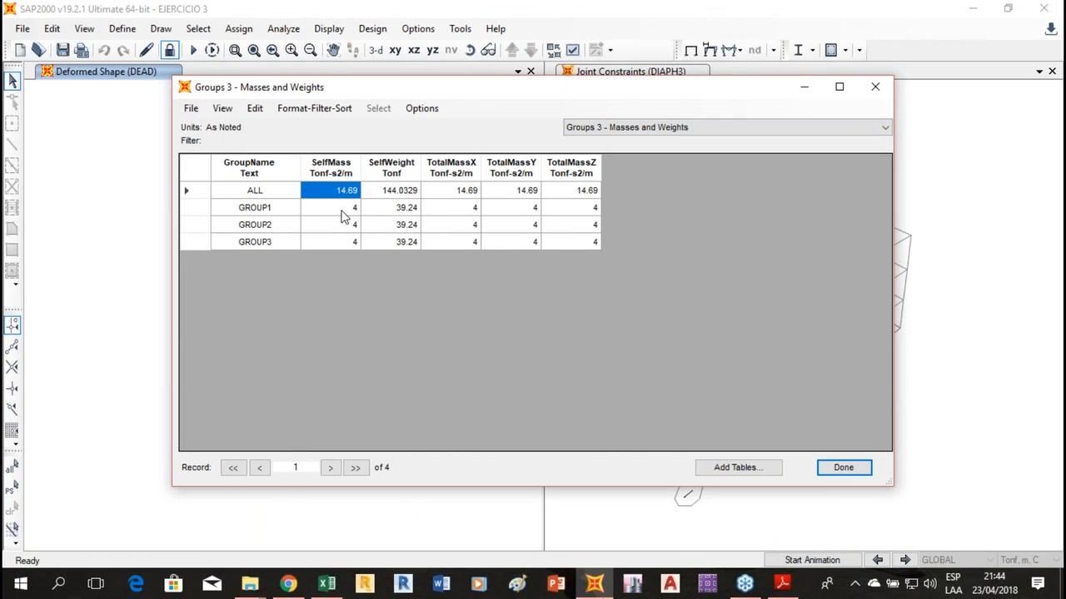
drag(341, 212, 341, 225)
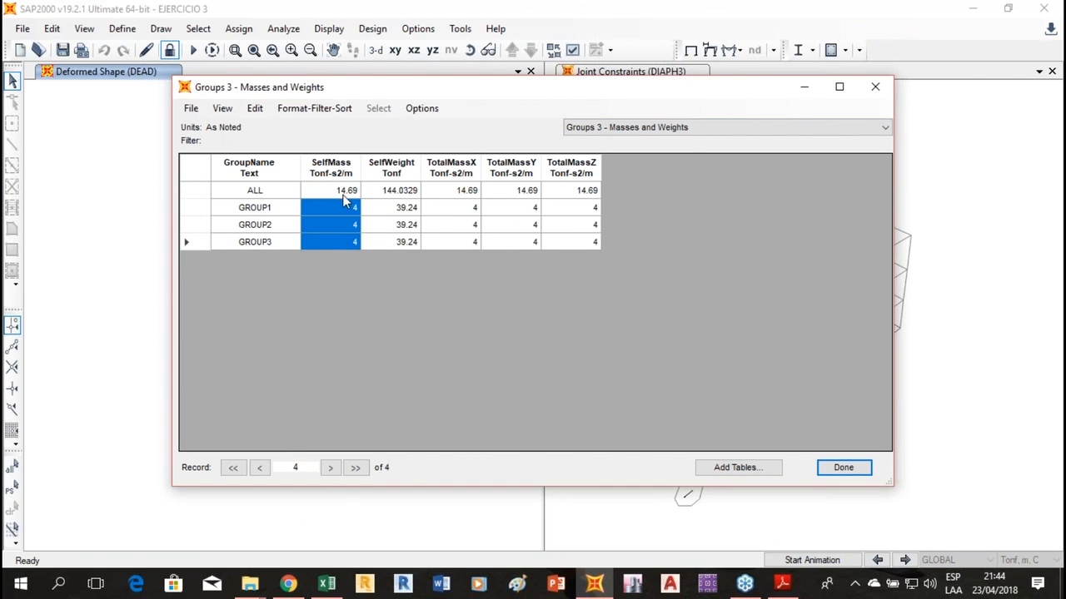
click(345, 194)
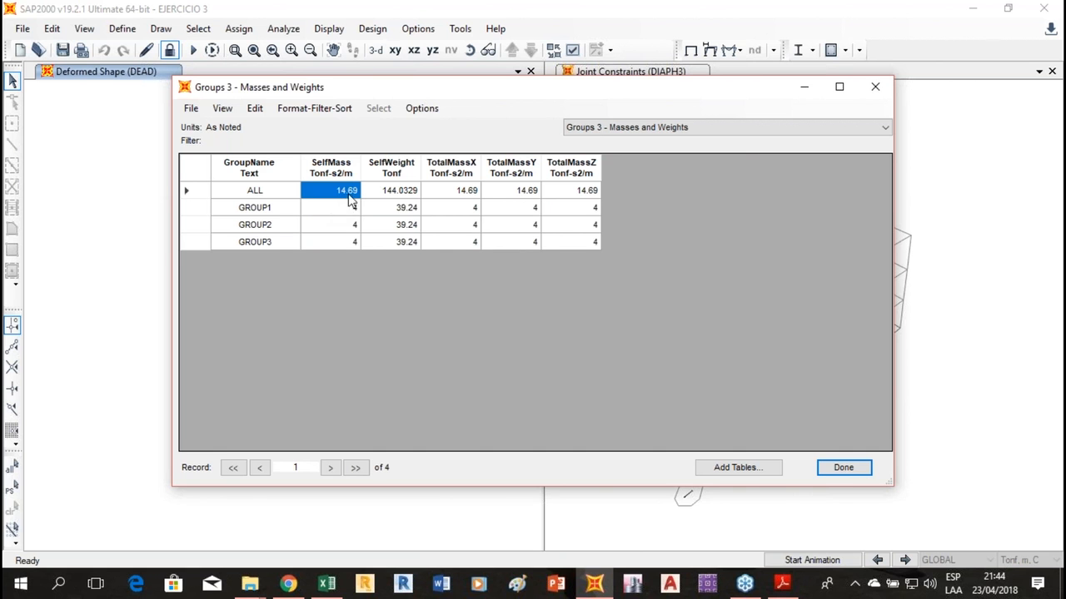
Switch to the Excel sheet and enter NIVEL, NIVEL 1, NIVEL 2 and NIVEL 3 in cells B22 to B25.
click(326, 584)
click(327, 443)
scroll(350, 435, down, 7)
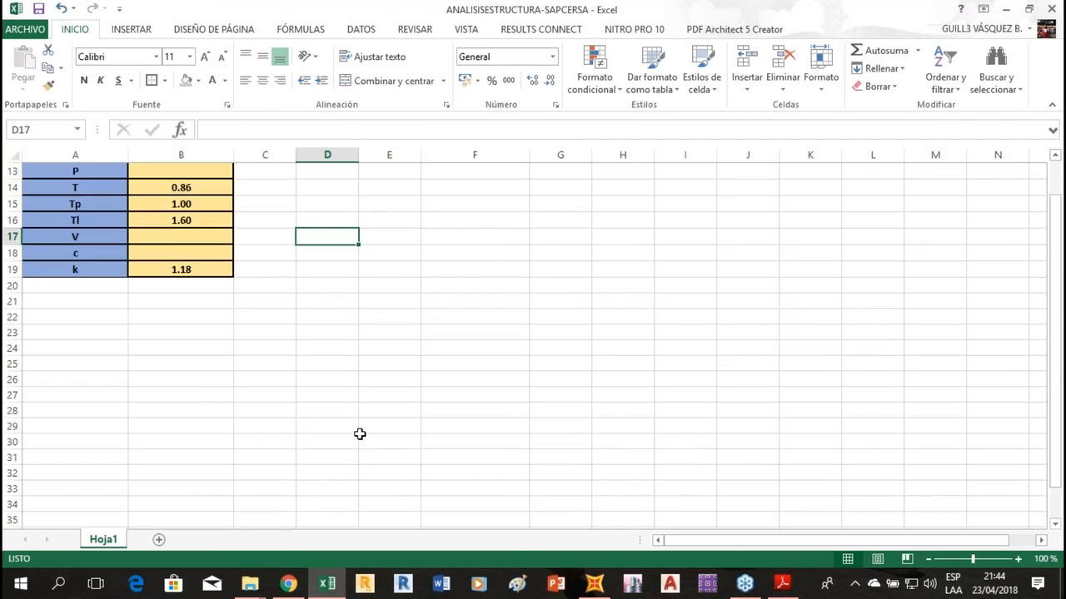
scroll(266, 374, up, 3)
click(254, 334)
click(220, 315)
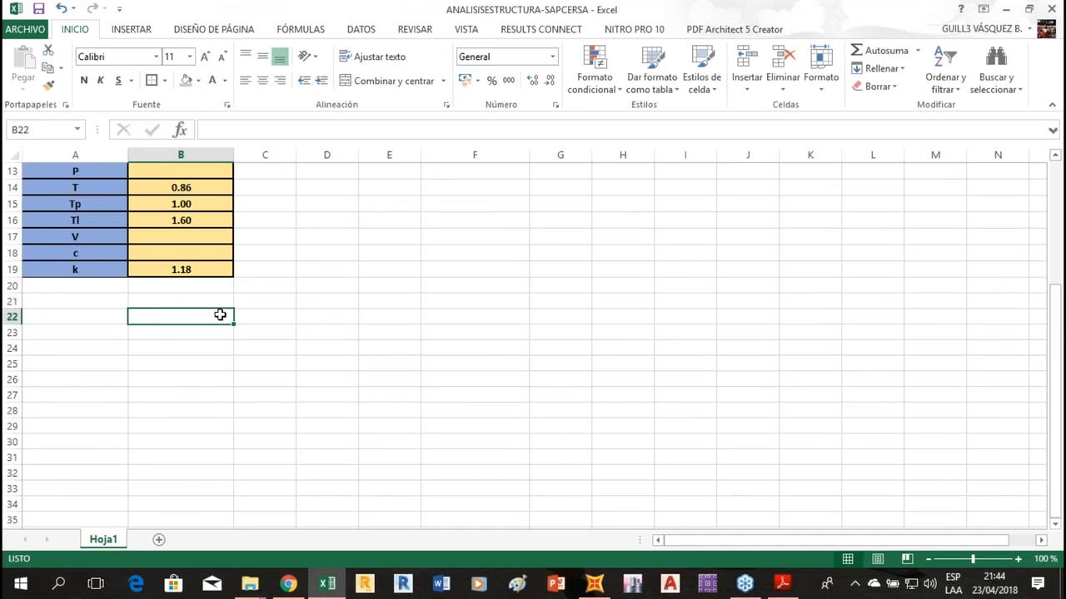
text(NIVEL)
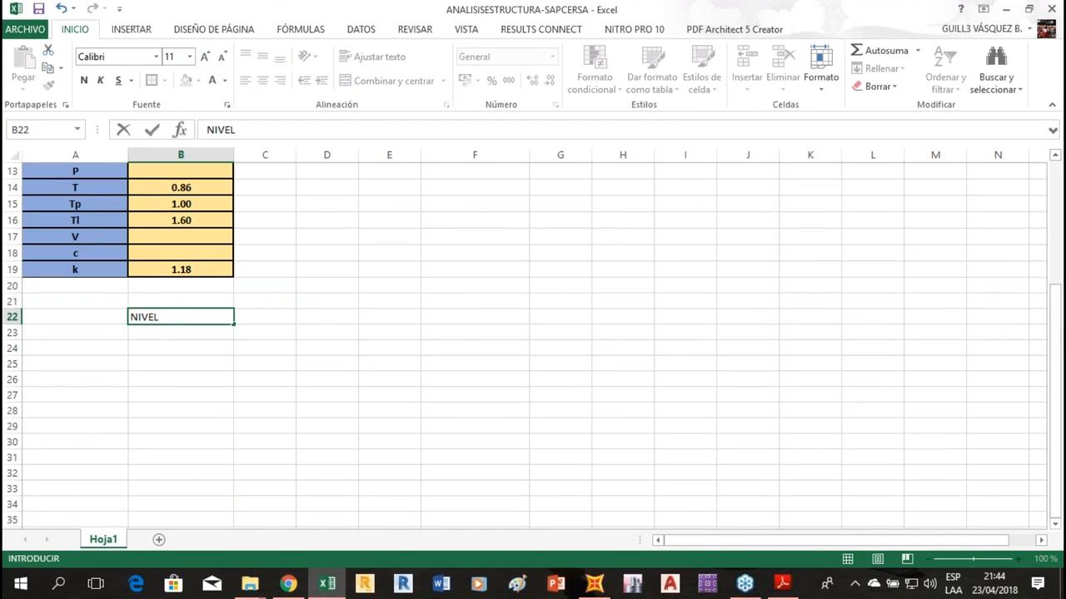
key(Return)
text(NIVEL)
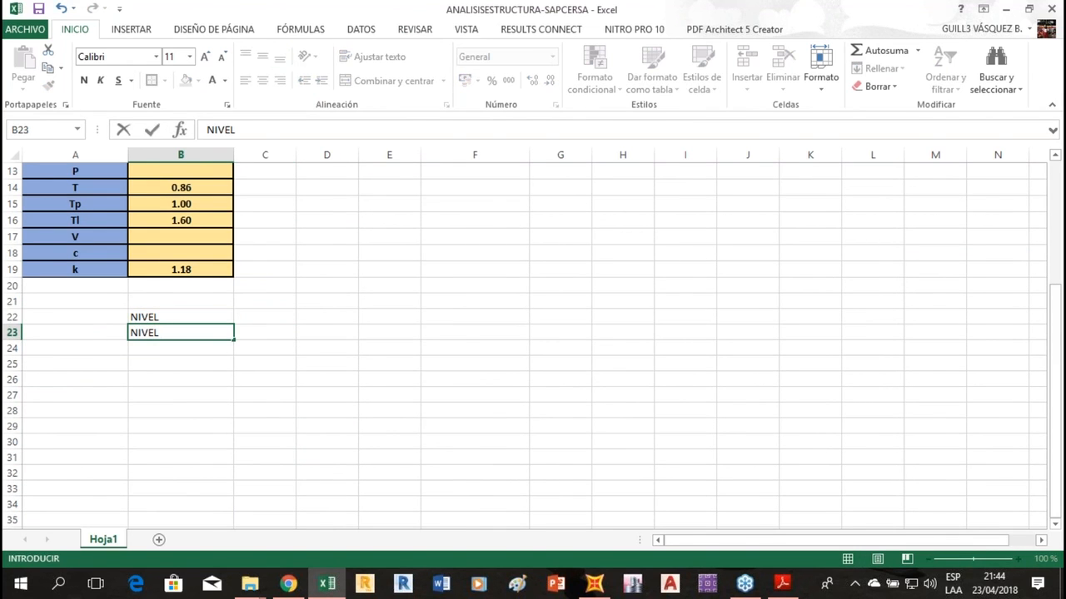
text( 1)
key(Return)
text(NIVEL 2)
key(Return)
text(NIVEL 3)
key(Return)
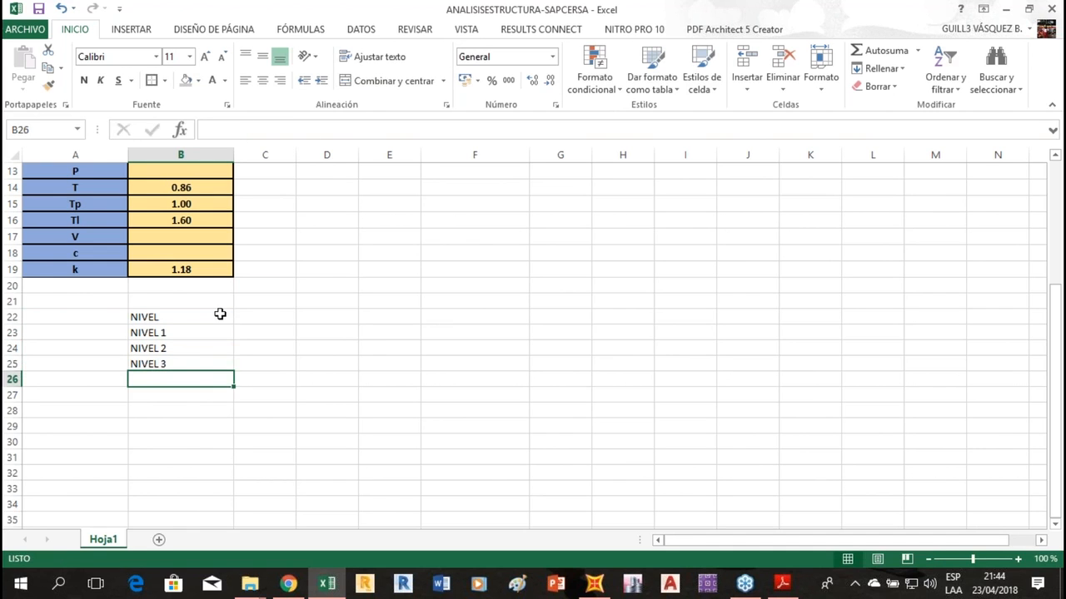
Check the formatting of the PARAMETROS SISMICOS heading and make the NIVEL heading in B22 bold.
click(186, 317)
scroll(83, 308, up, 4)
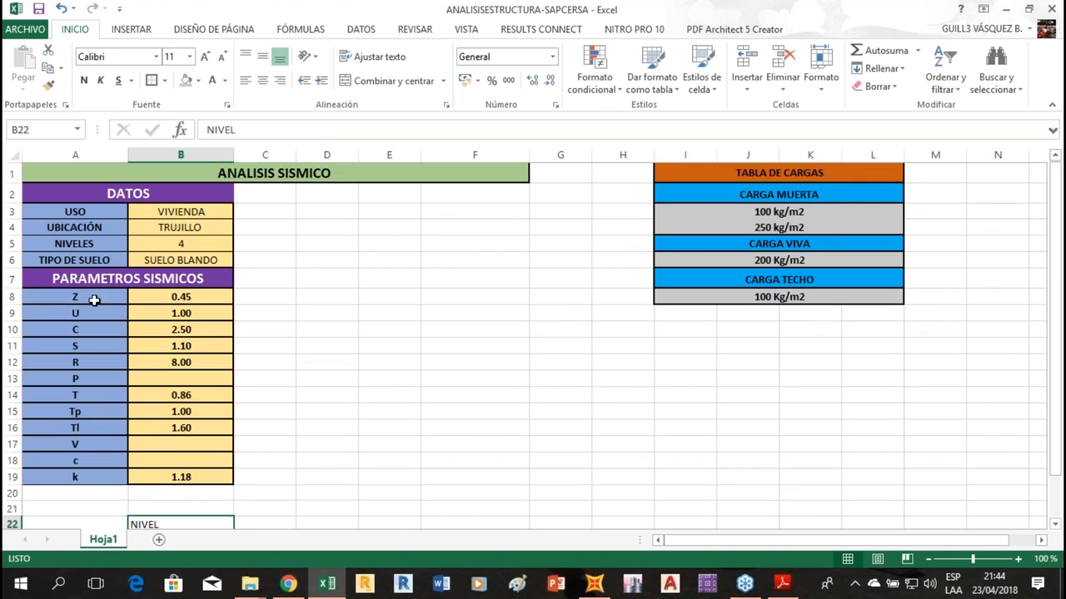
click(106, 278)
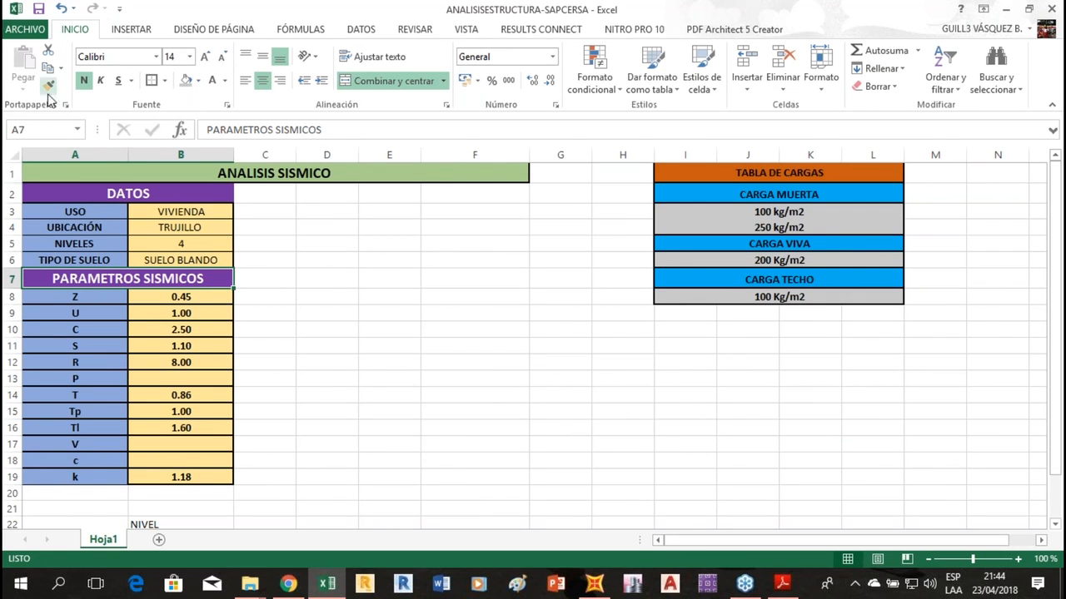
scroll(205, 399, down, 4)
click(192, 317)
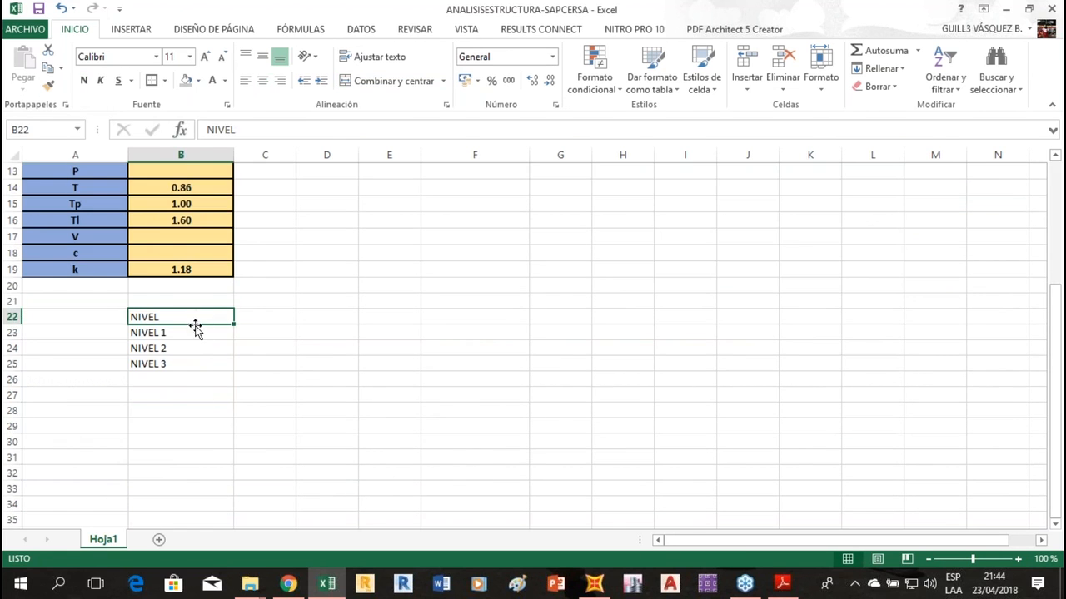
click(83, 81)
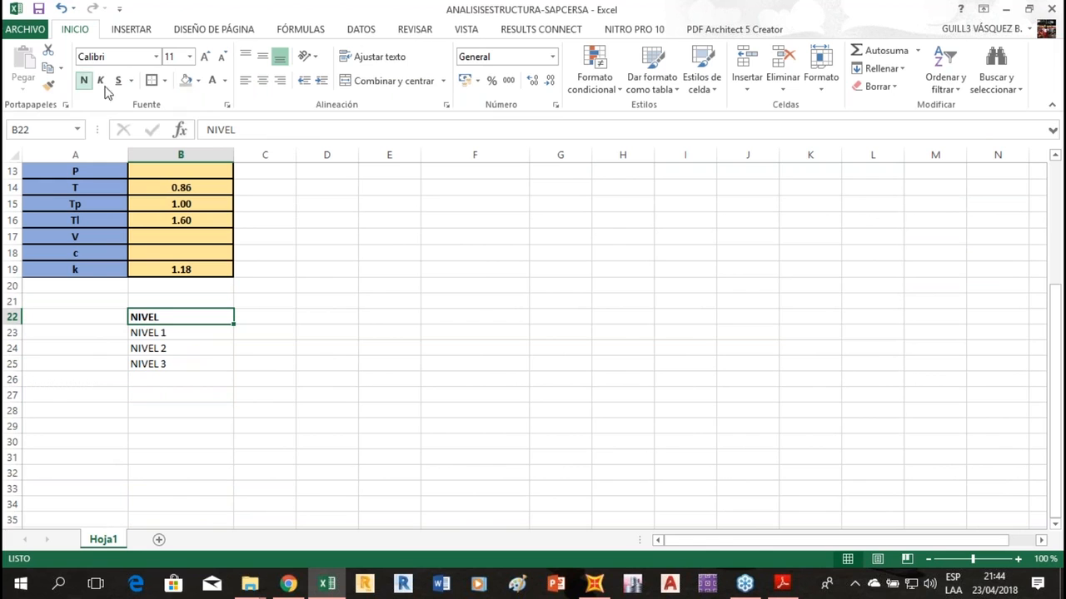
Format the NIVEL heading in B22 with white text, purple fill, centred alignment and a border.
click(212, 81)
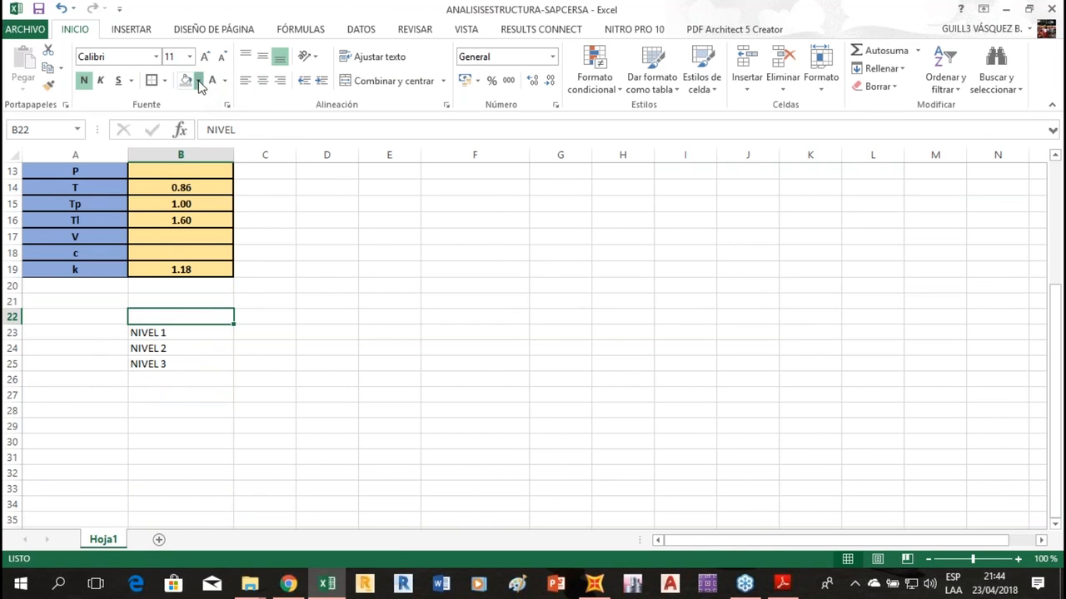
click(199, 81)
click(303, 203)
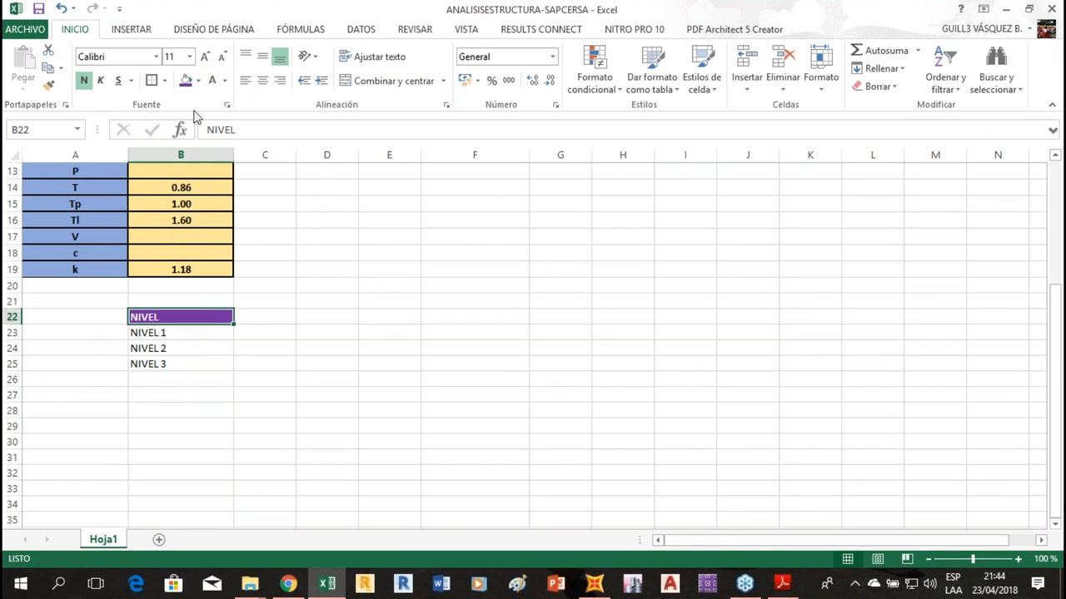
click(262, 81)
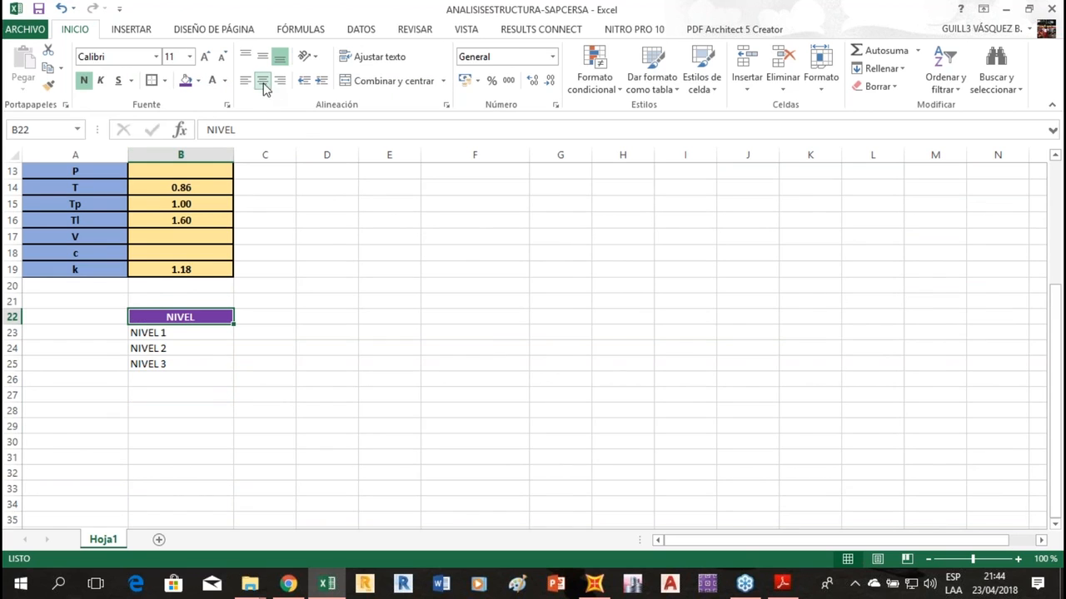
click(152, 80)
click(208, 334)
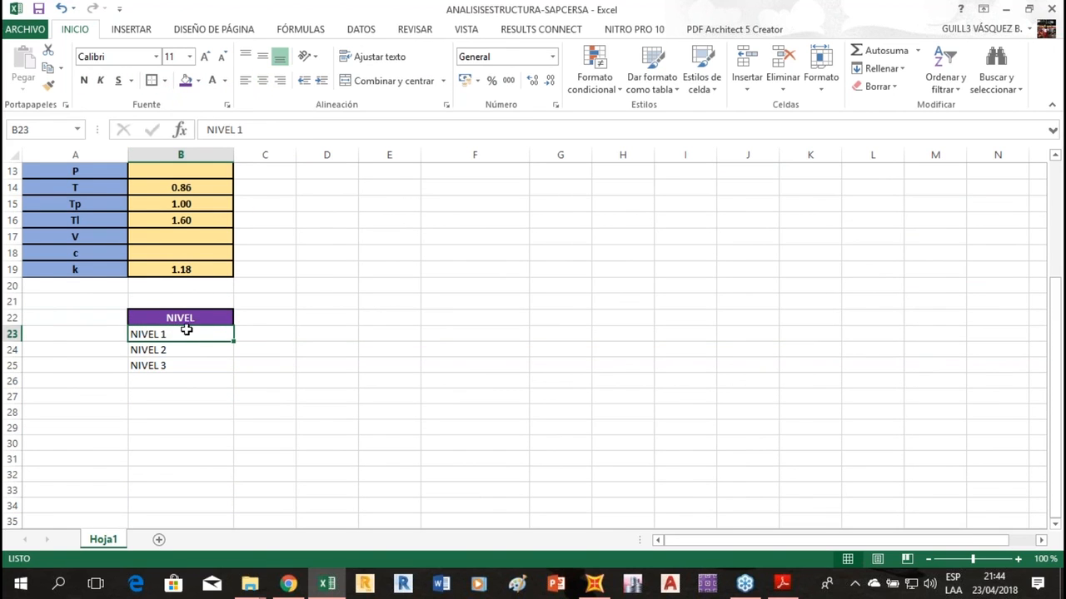
Enter the heading H in C22 and format it centred and bold with purple fill and white text.
click(250, 315)
text(H)
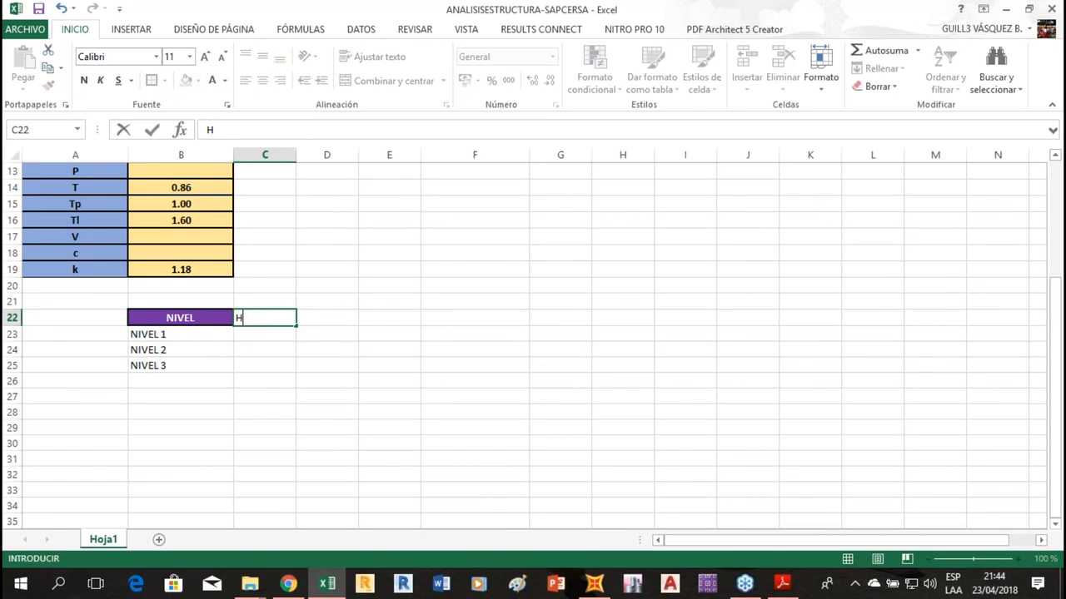
key(Return)
click(250, 316)
click(263, 80)
click(185, 80)
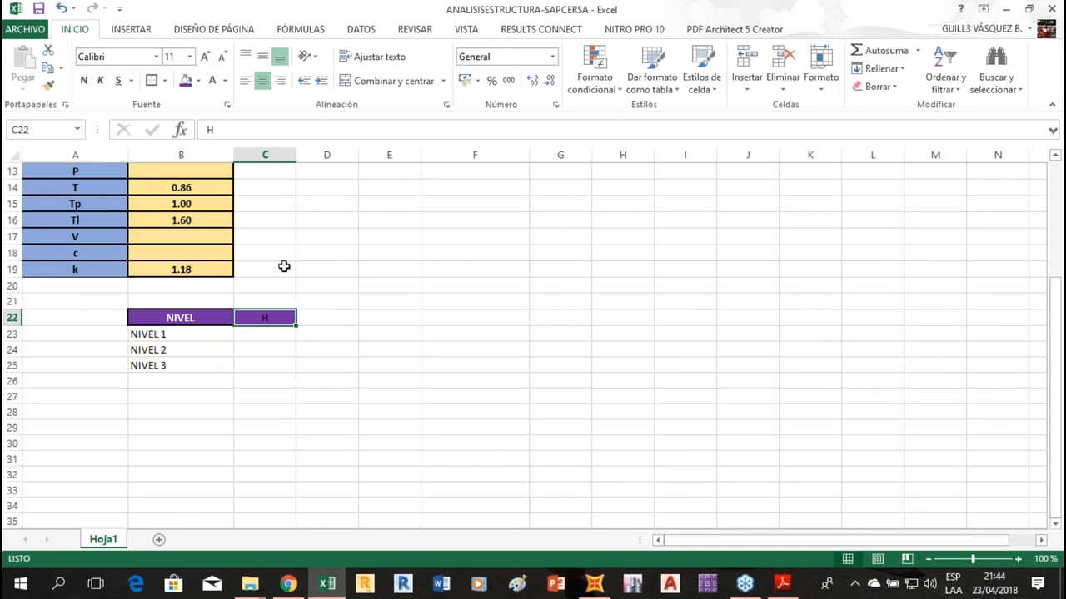
click(211, 81)
click(83, 80)
Enter the heading Pi in D22 and copy the H heading's formatting onto it.
click(332, 320)
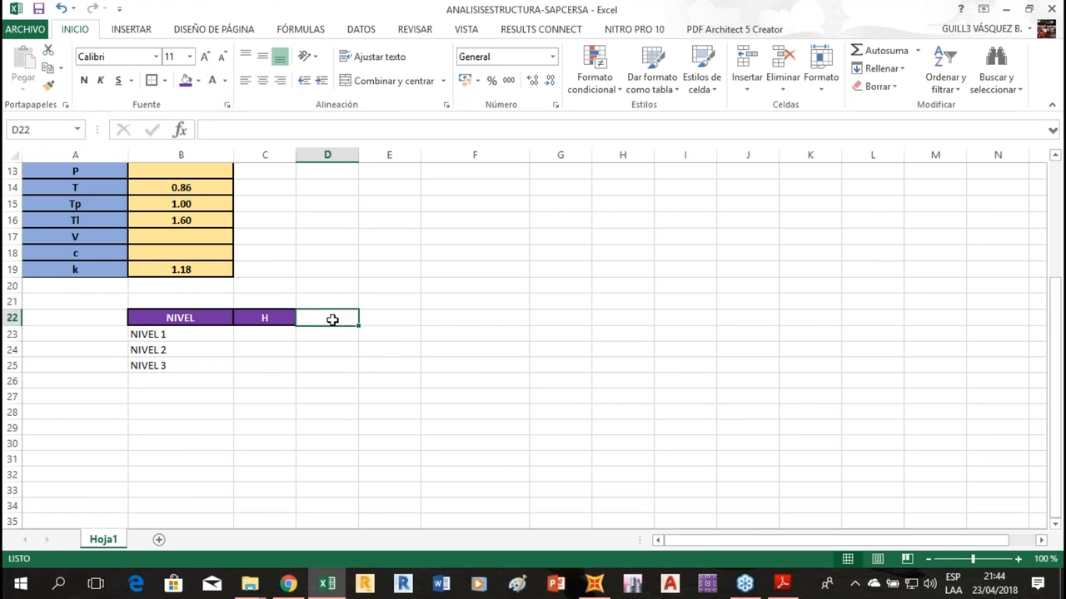
text(Pi)
key(Return)
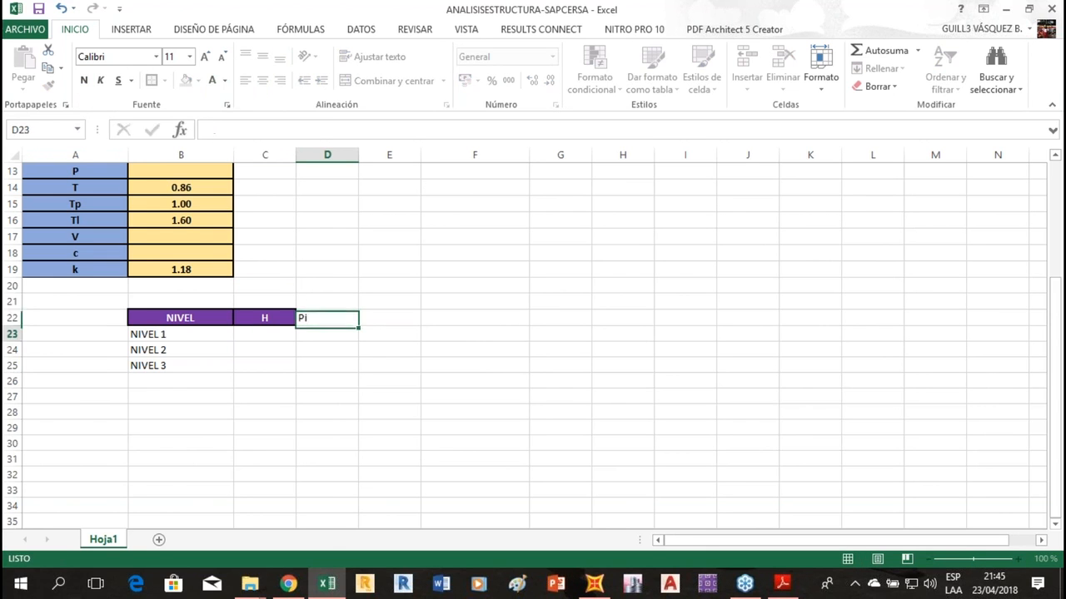
click(277, 318)
click(48, 85)
click(330, 319)
click(396, 320)
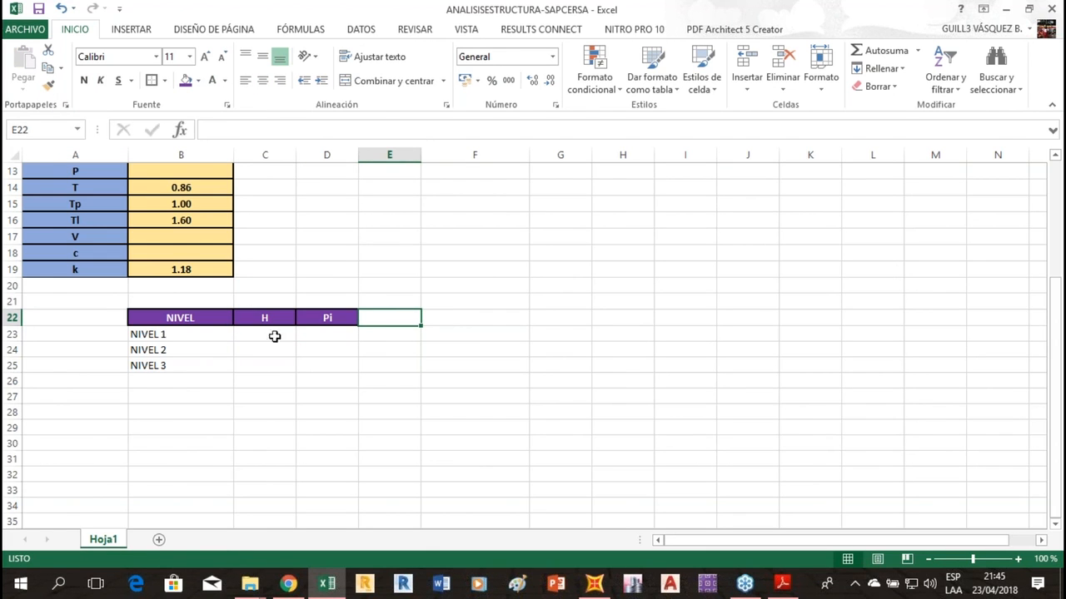
Enter a Pi value of 4 for each of the three levels in cells D23 to D25.
click(325, 334)
text(4)
key(Return)
text(4)
key(Return)
text(4)
key(Return)
key(Return)
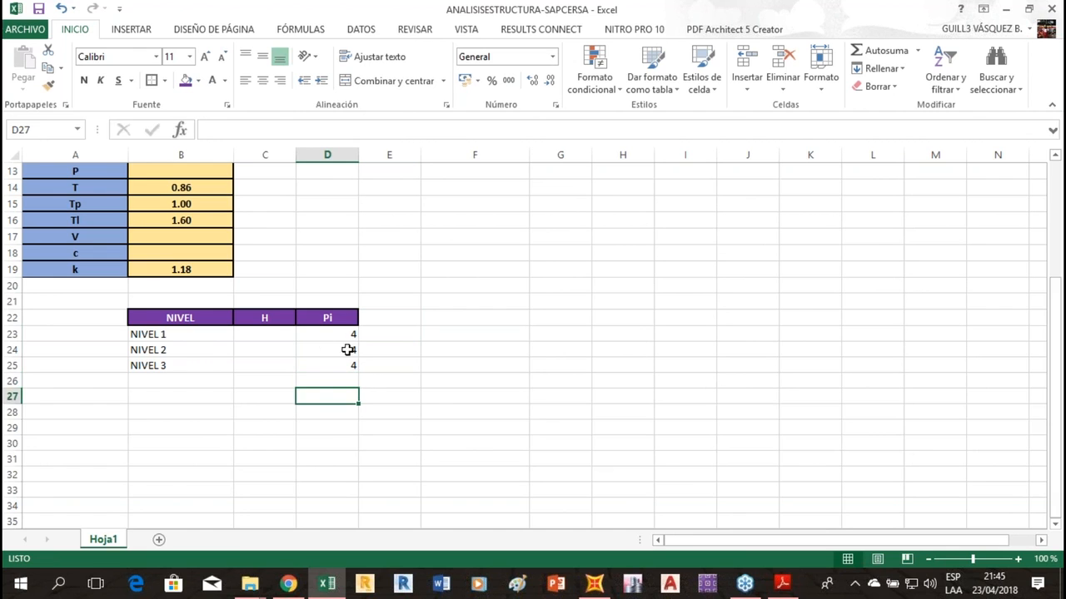
Total the three Pi values in C26 with the formula =+SUMA(D23:D25).
click(285, 380)
text(suma()
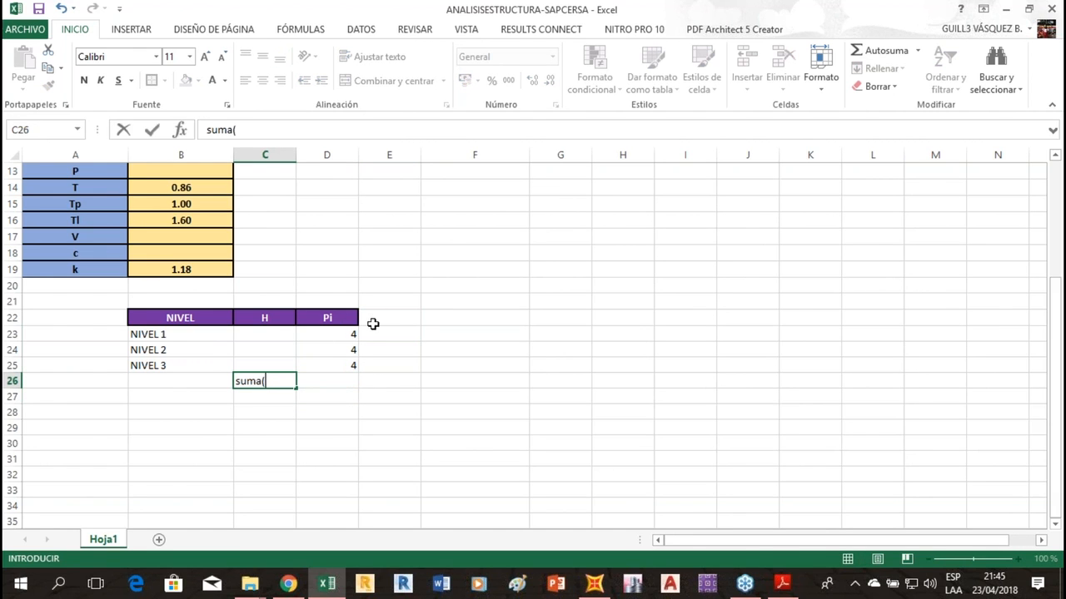
drag(346, 334, 349, 364)
click(252, 388)
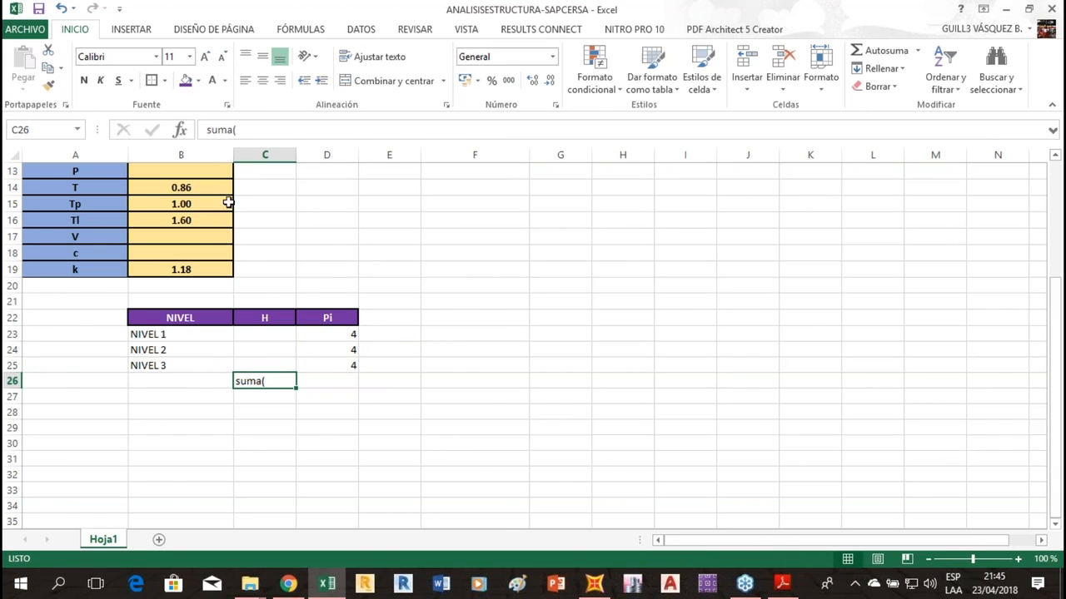
click(205, 130)
text(+)
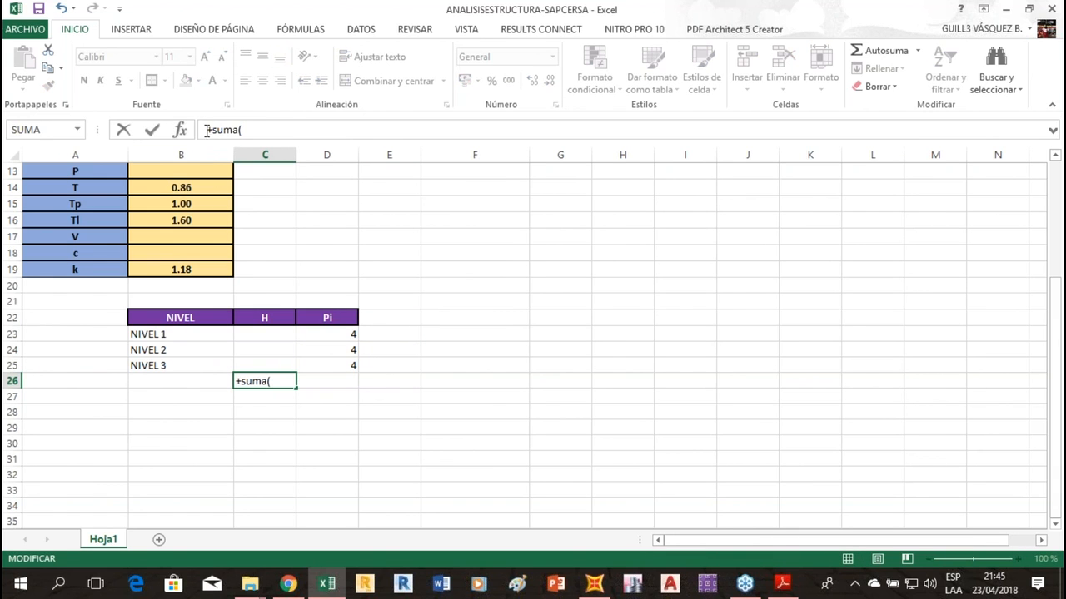
click(255, 129)
drag(348, 331, 345, 365)
key(Return)
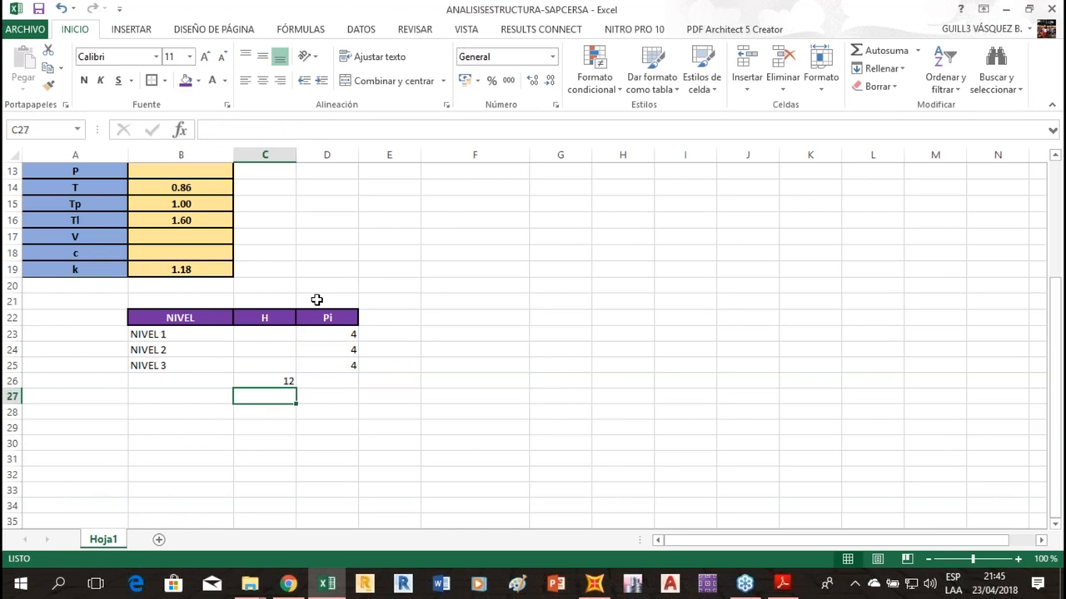
click(287, 380)
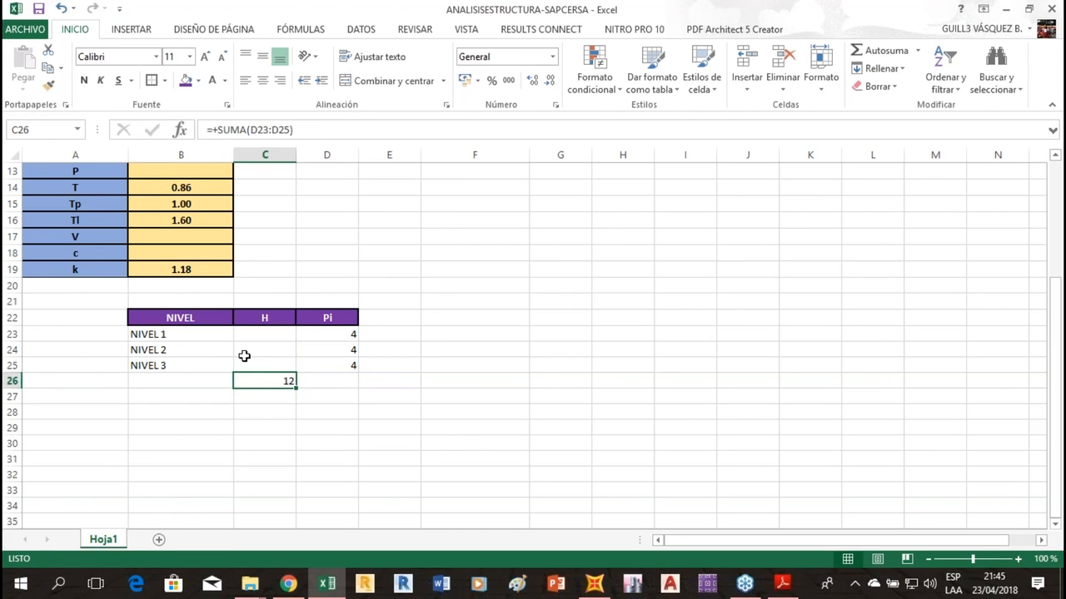
Check the group masses in SAP2000, return to the Excel sheet and calculate 2.69 divided by 3 in C27.
click(261, 398)
click(594, 583)
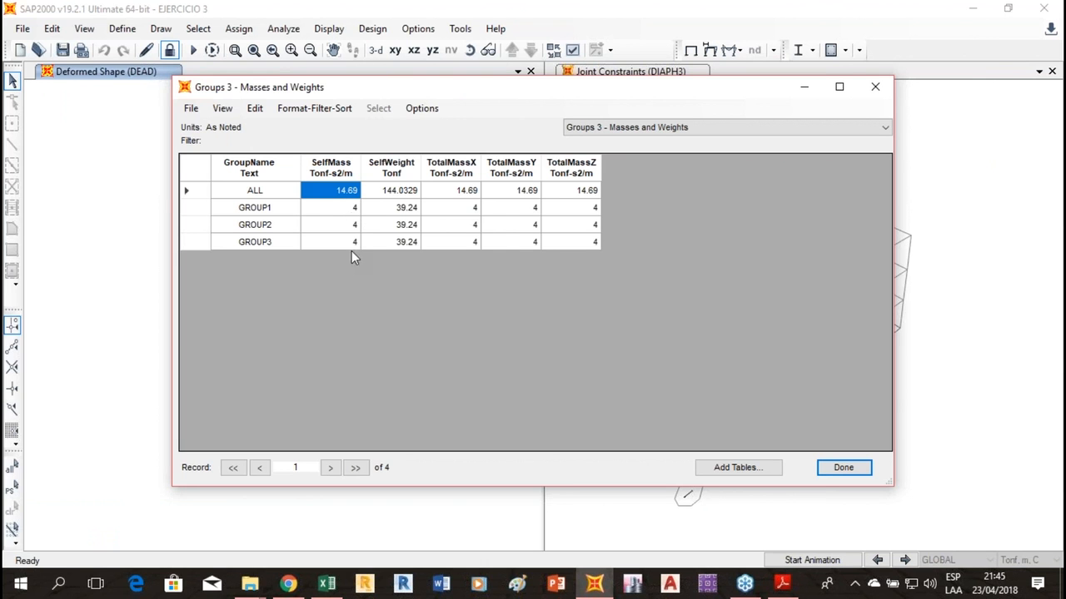
click(327, 583)
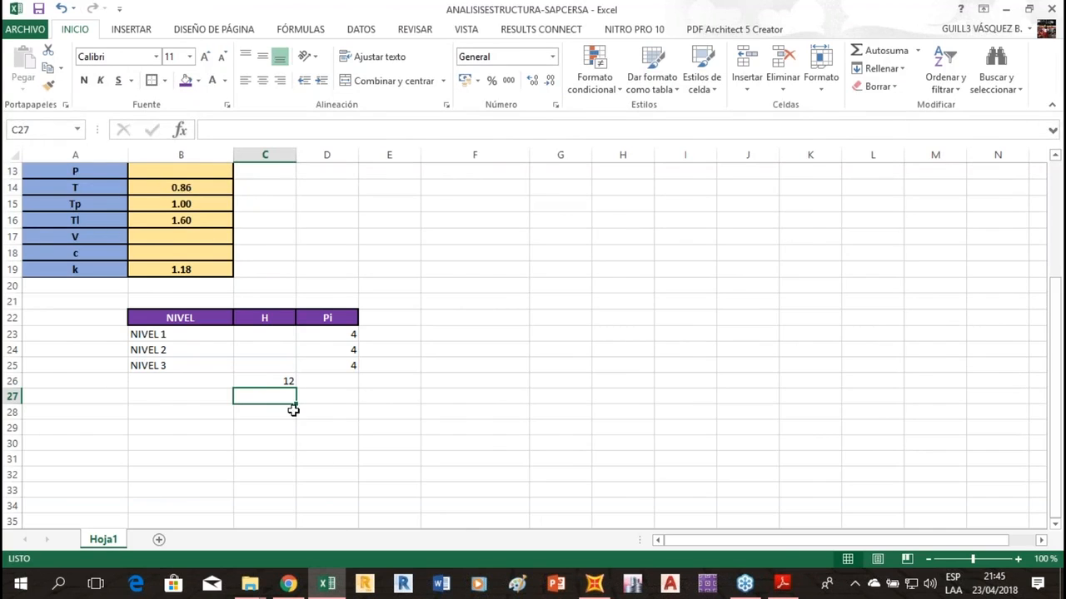
text(2.)
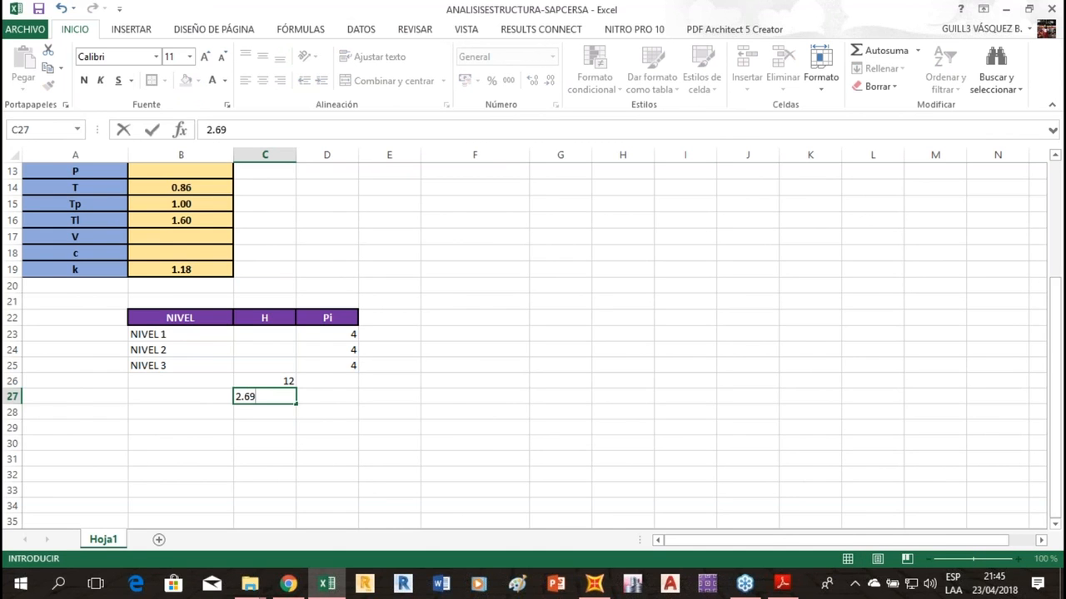
text(69)
click(203, 130)
text(+)
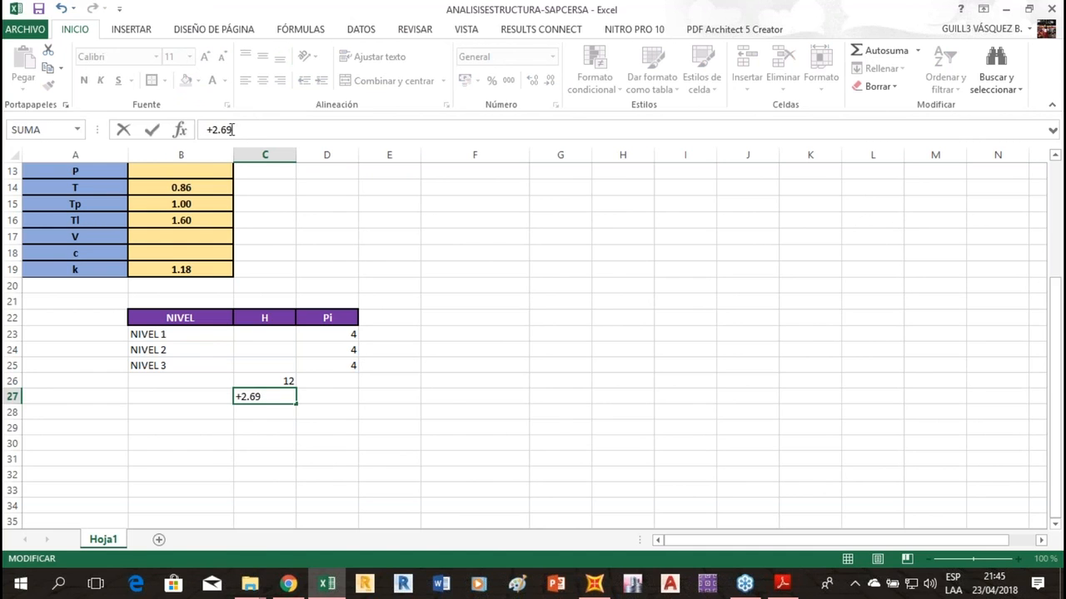
text(3)
key(Return)
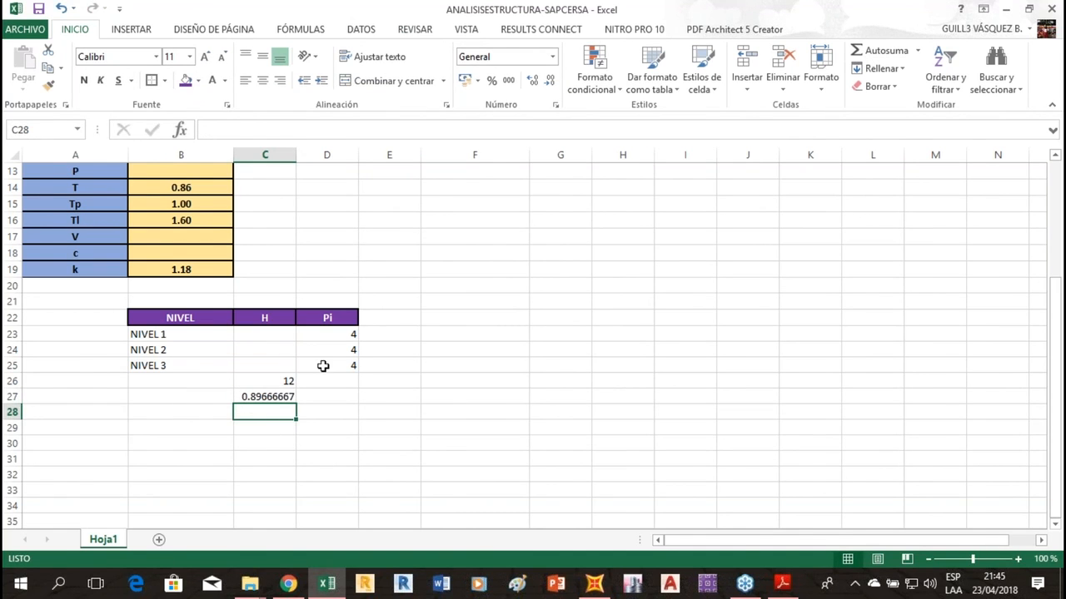
click(333, 335)
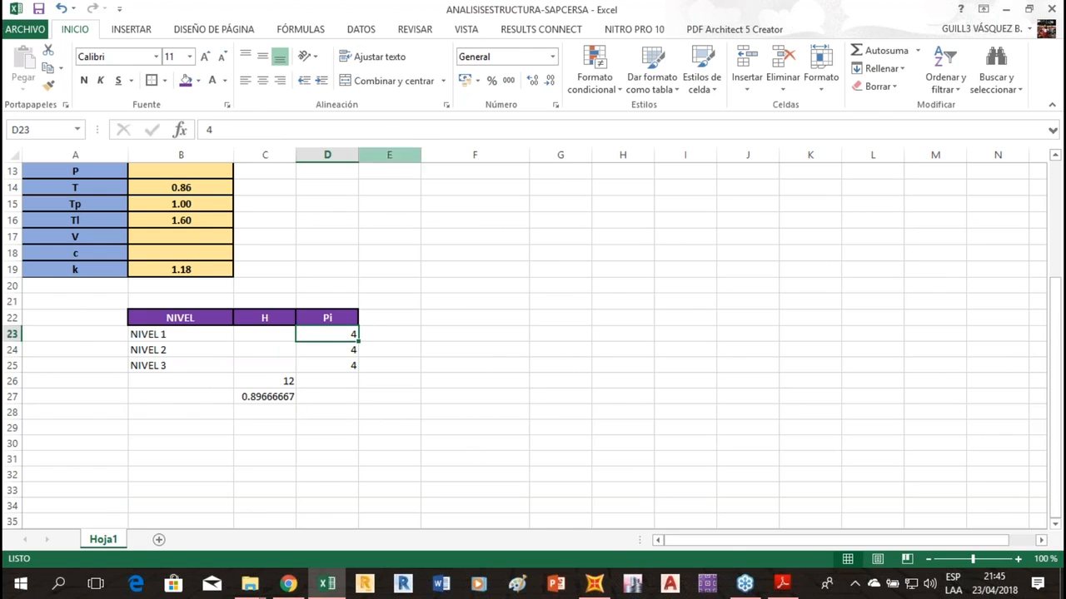
click(206, 130)
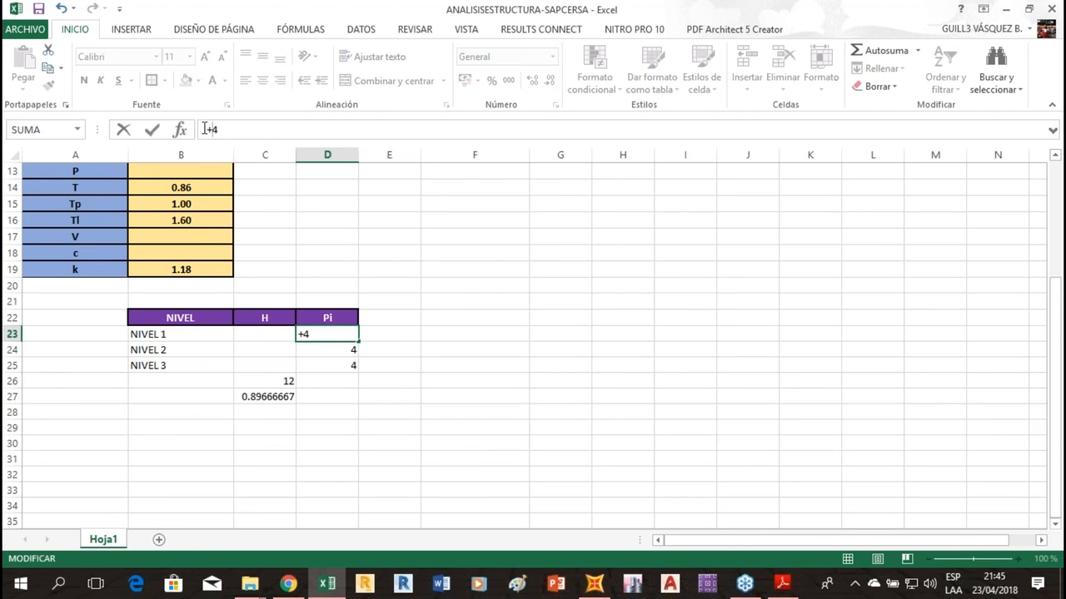
click(275, 397)
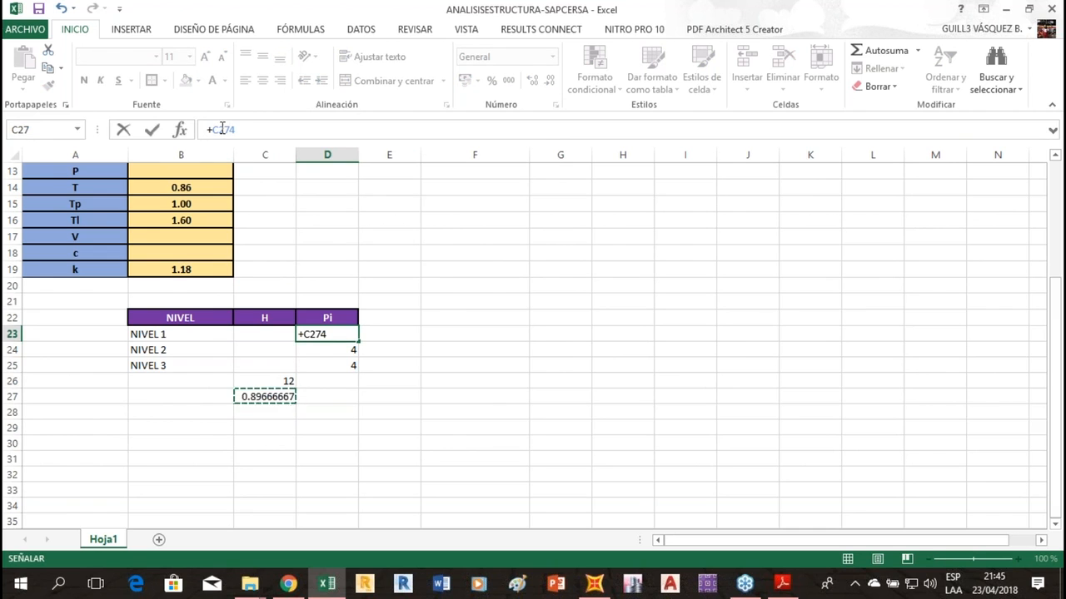
drag(236, 130, 201, 131)
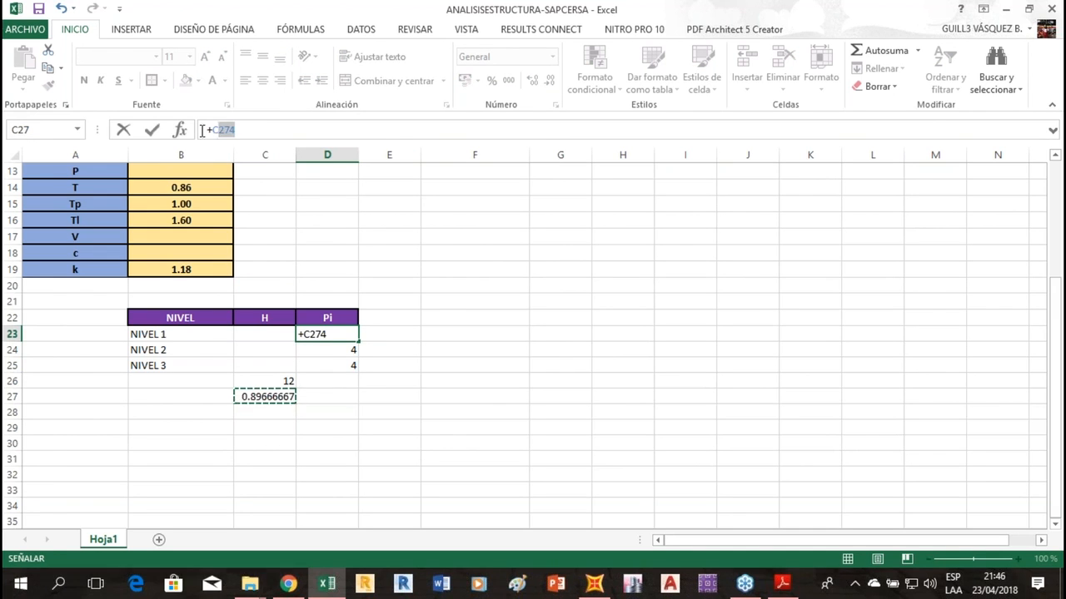
key(BackSpace)
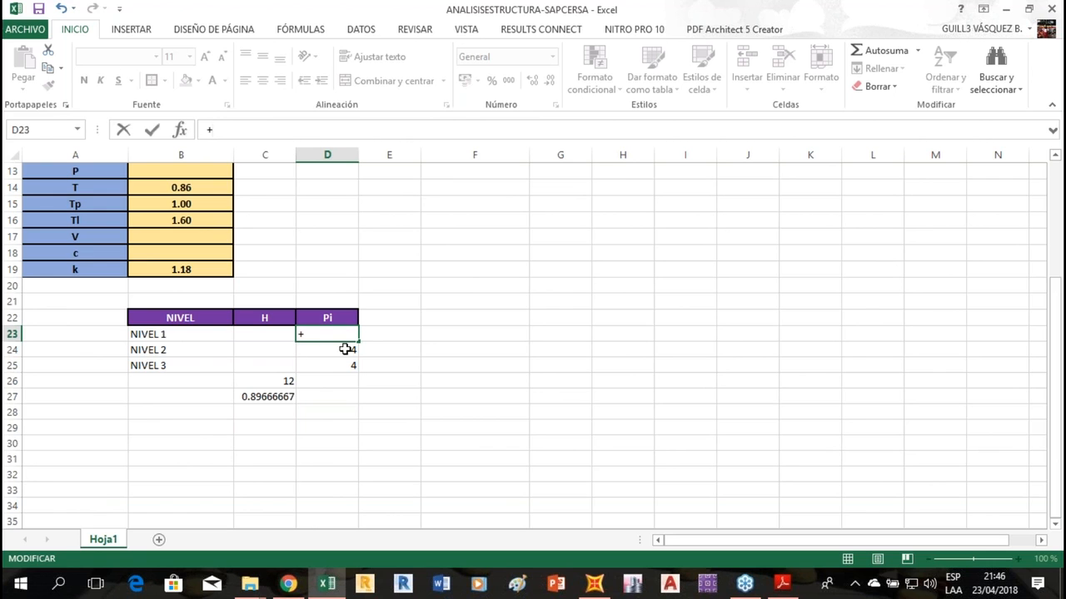
key(Escape)
Replace the NIVEL 1 Pi value in D23 with the formula +4+C27.
text(+)
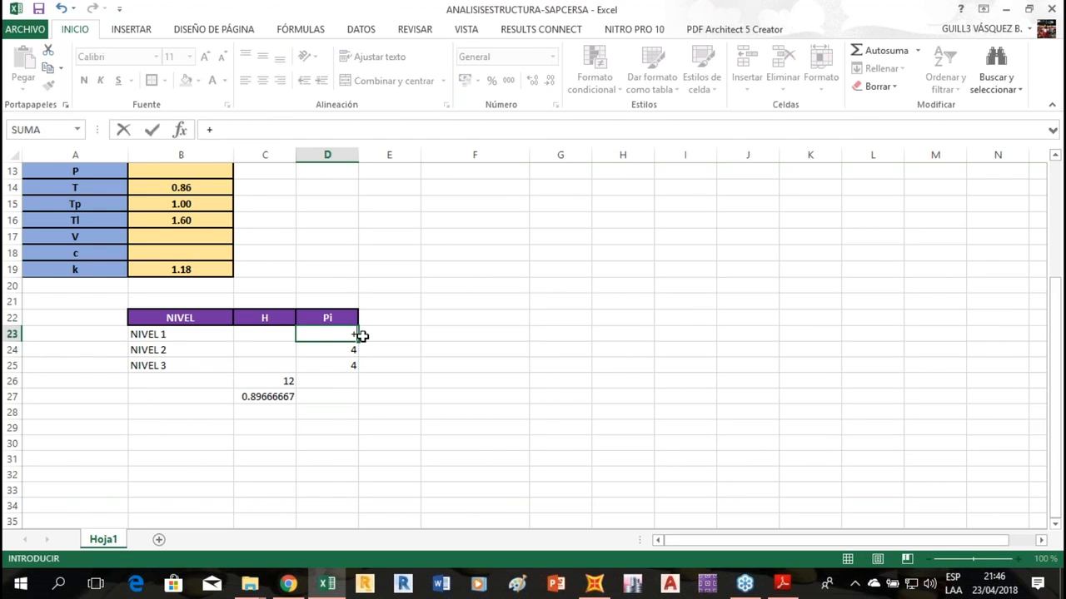
text(4+)
click(267, 396)
key(Return)
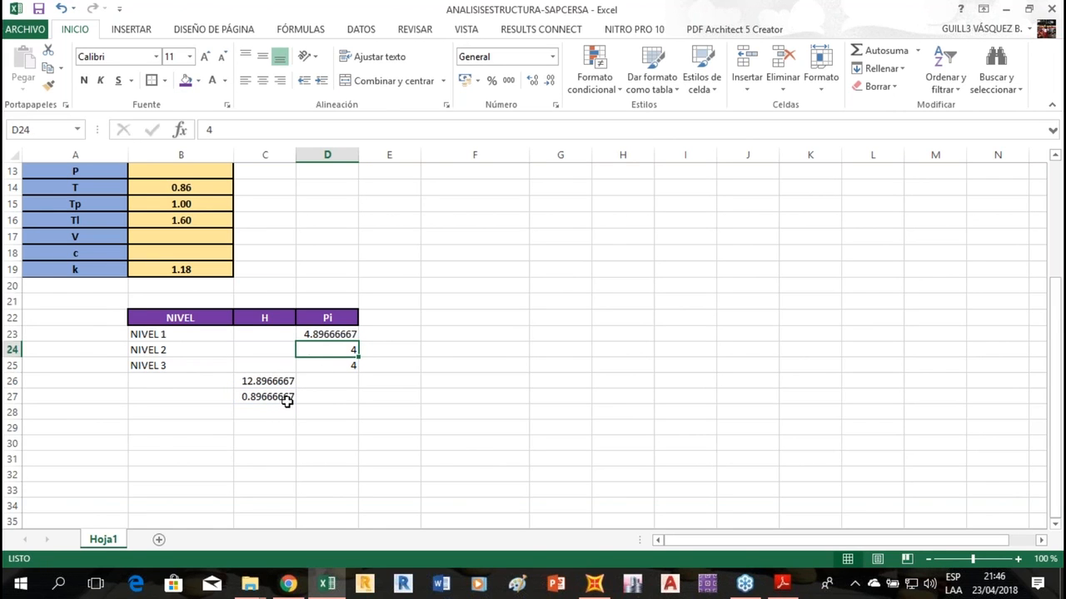
Fix the row reference in the D23 formula so it reads =4+C$27.
click(349, 336)
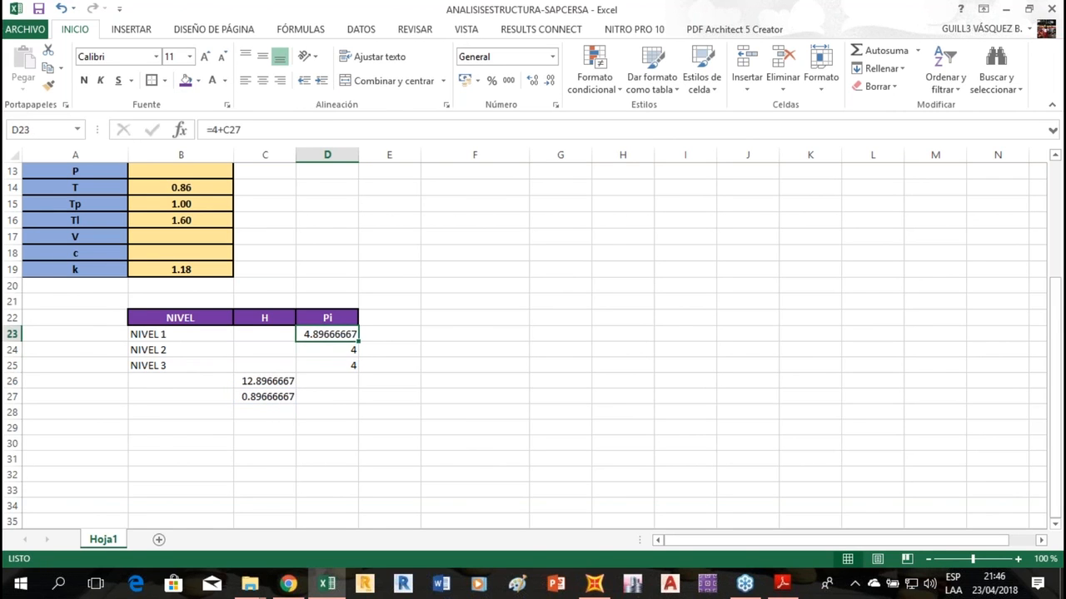
click(233, 128)
text(4)
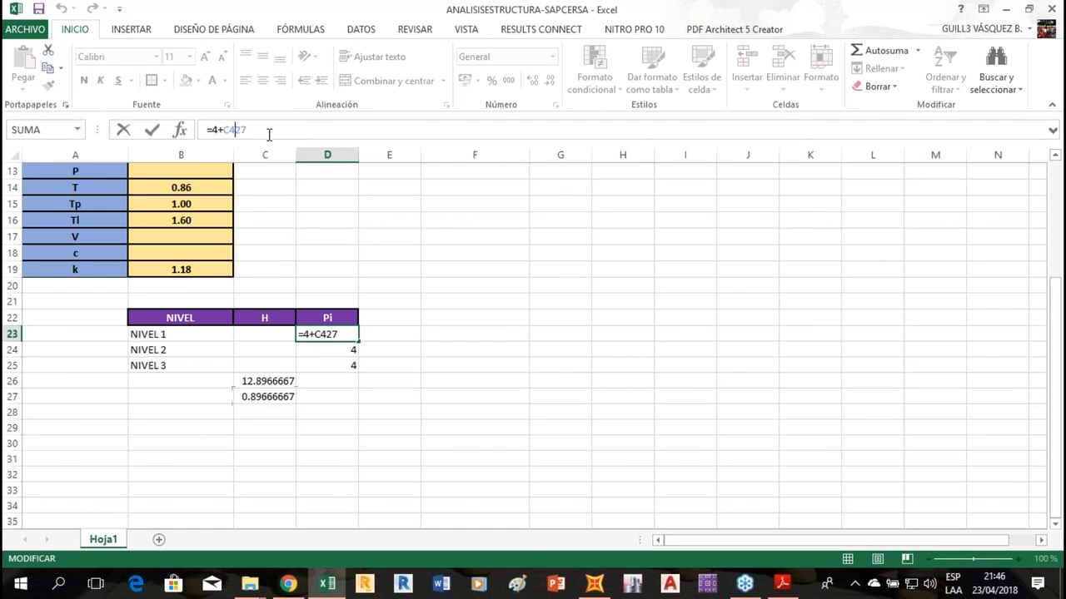
key(BackSpace)
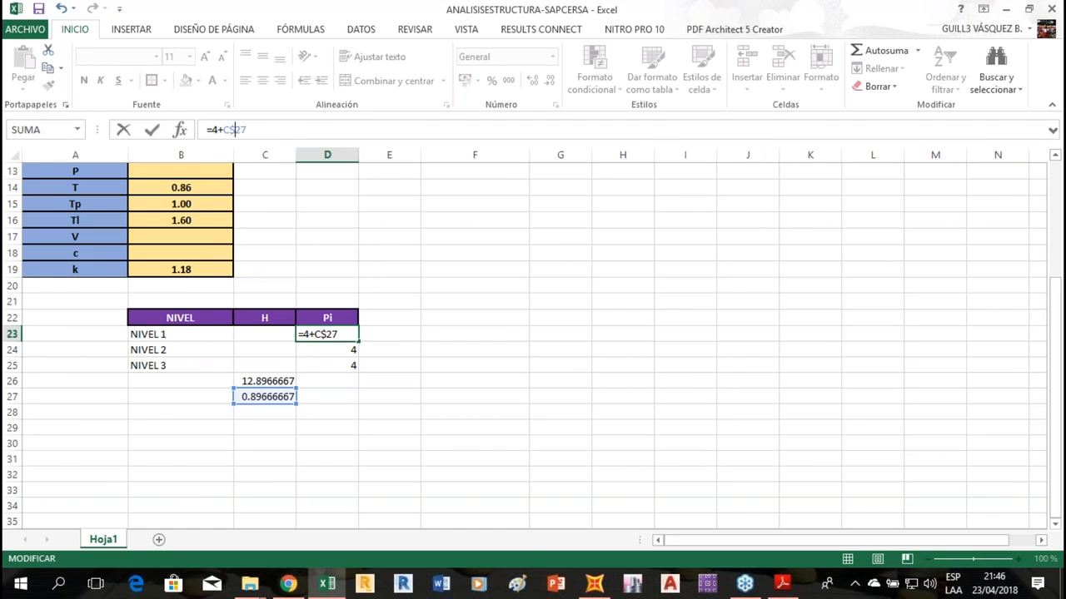
key(Return)
Format D23 centred with two decimals and fill its formula down through D25.
click(342, 335)
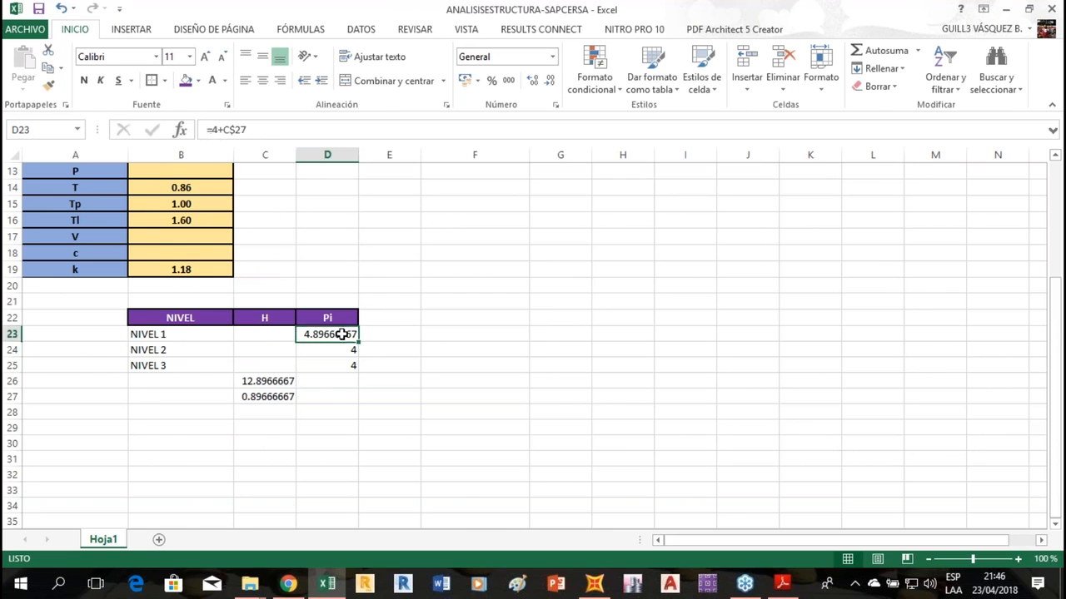
click(550, 80)
click(551, 81)
click(550, 81)
click(550, 81)
click(550, 81)
click(550, 80)
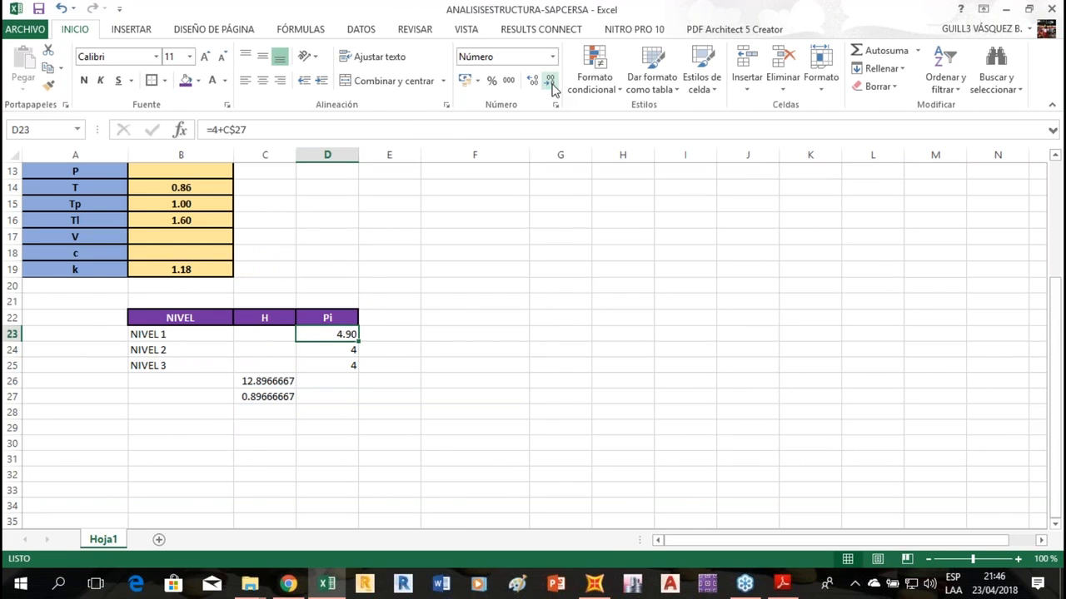
click(262, 80)
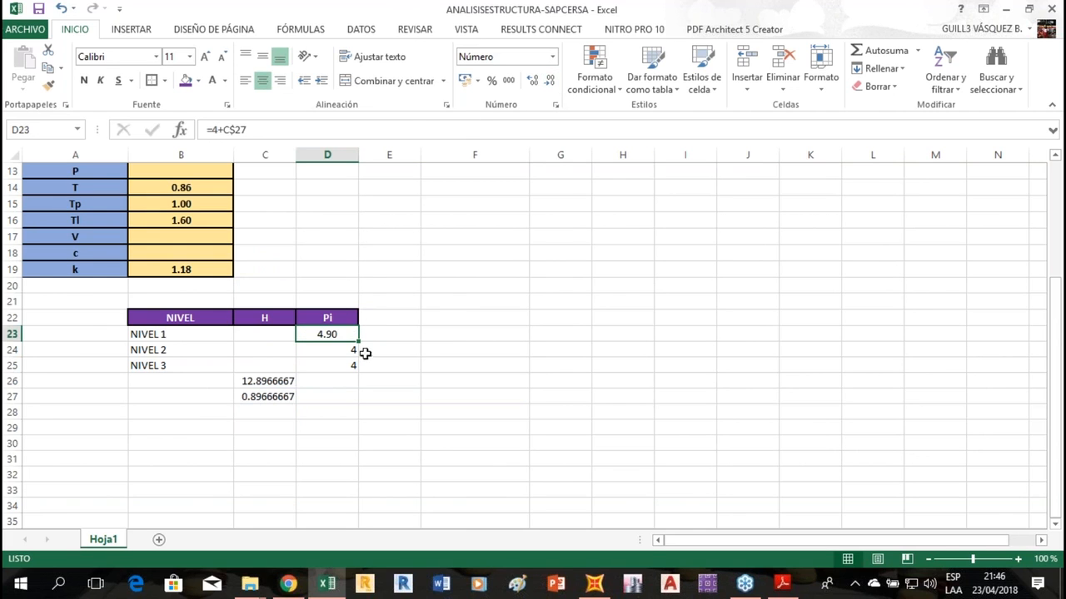
drag(360, 342, 356, 371)
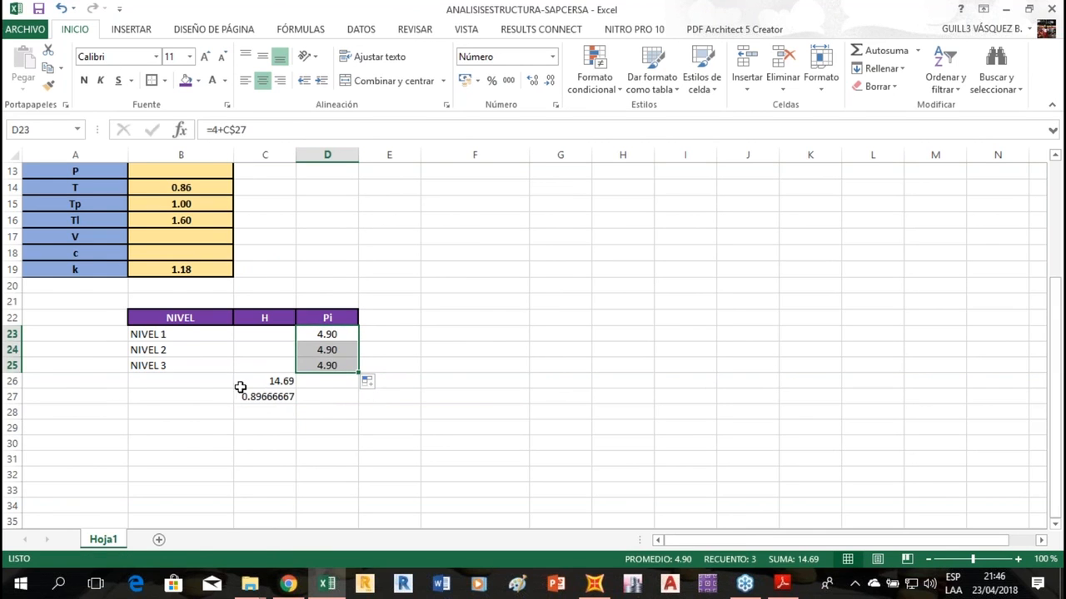
Hide the helper values in C26 and C27 by giving them a white font colour.
drag(241, 385, 250, 397)
click(212, 80)
click(279, 456)
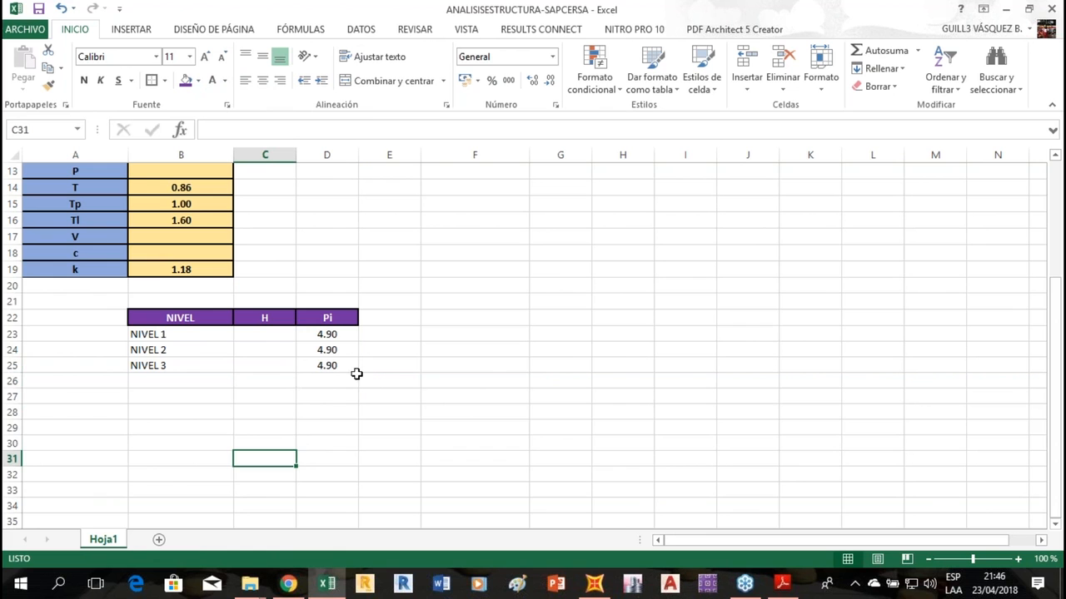
Enter a height H of 2.6 for NIVEL 1, NIVEL 2 and NIVEL 3 in C23 to C25.
click(284, 338)
text(2.60)
key(Return)
text(2.6)
key(Return)
text(2.)
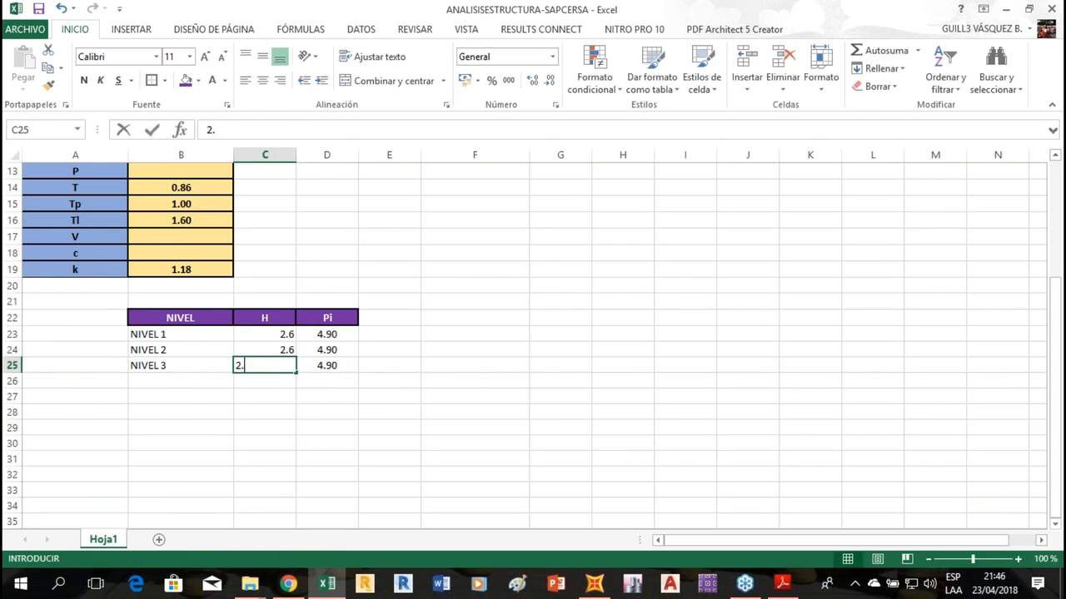
text(6)
key(Return)
Calculate P in B13 as the sum of the level weights Pi in D23:D25.
scroll(250, 329, up, 1)
scroll(250, 329, up, 2)
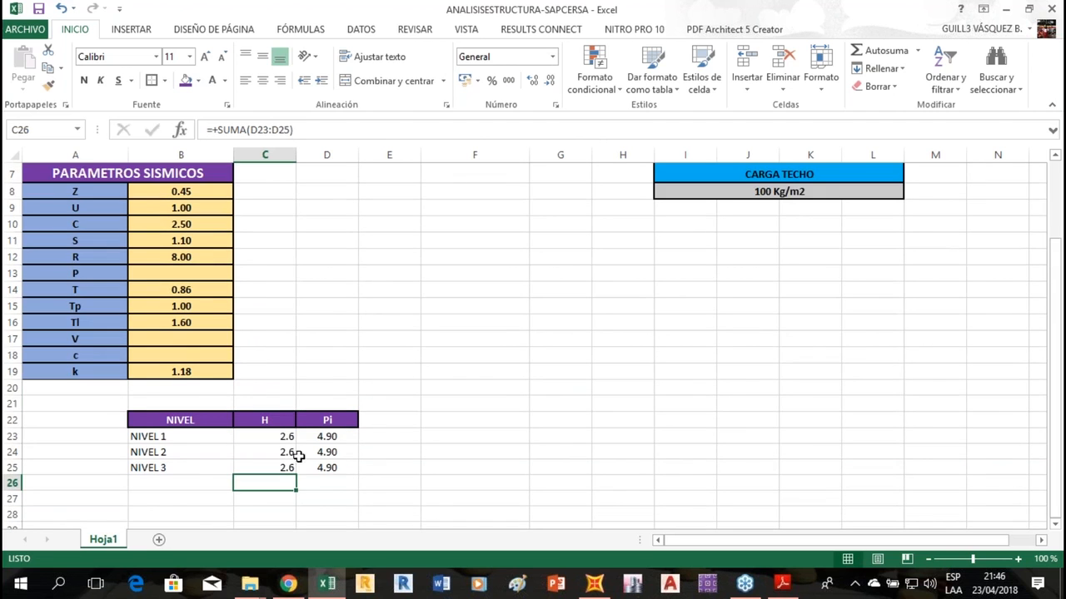
click(189, 268)
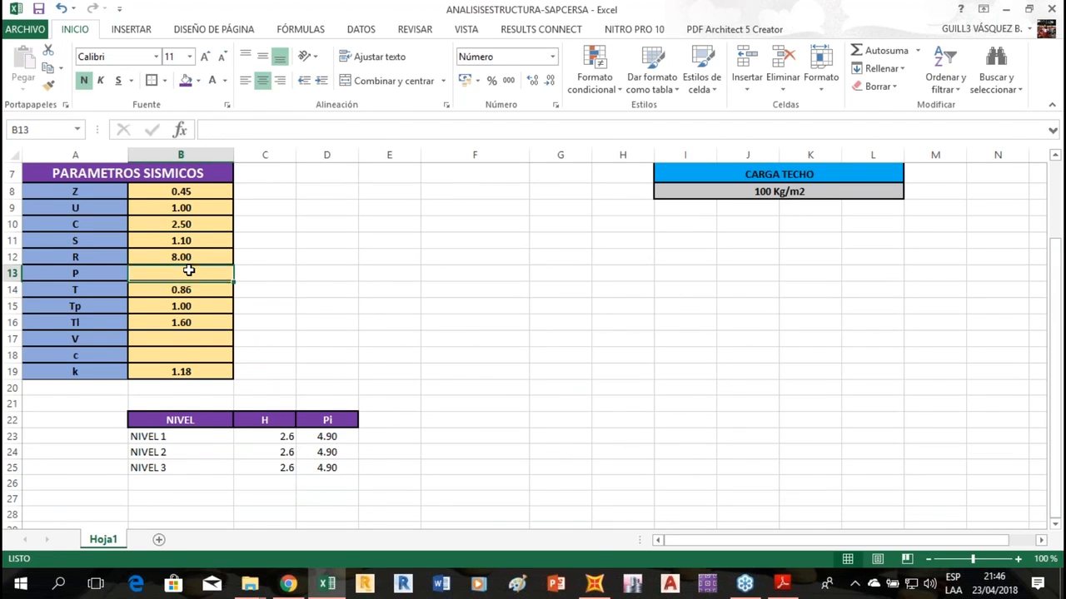
text(+SUMA()
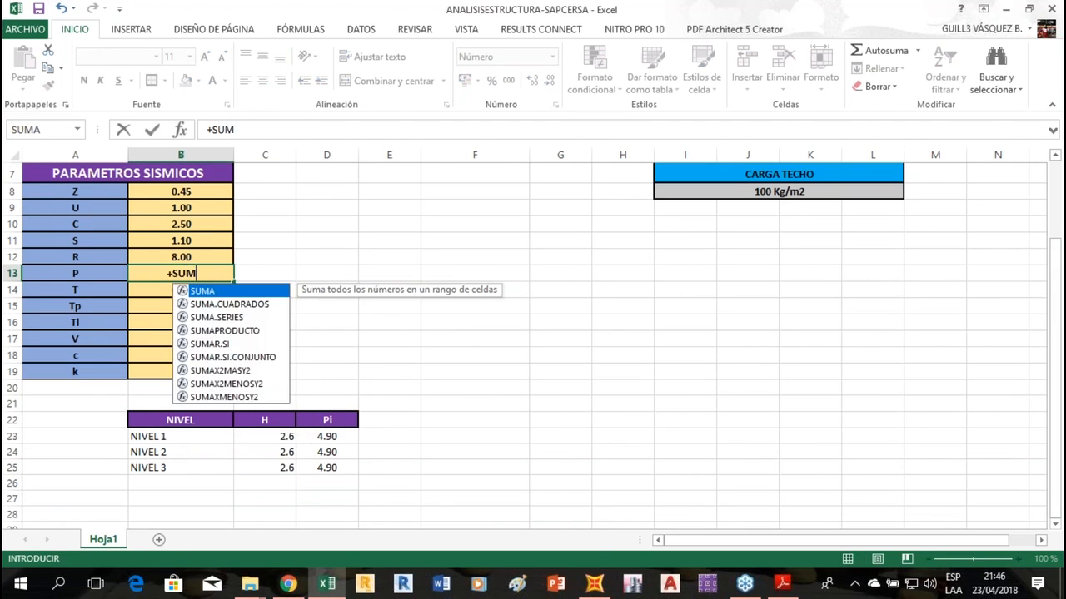
drag(332, 437, 326, 466)
text())
key(Return)
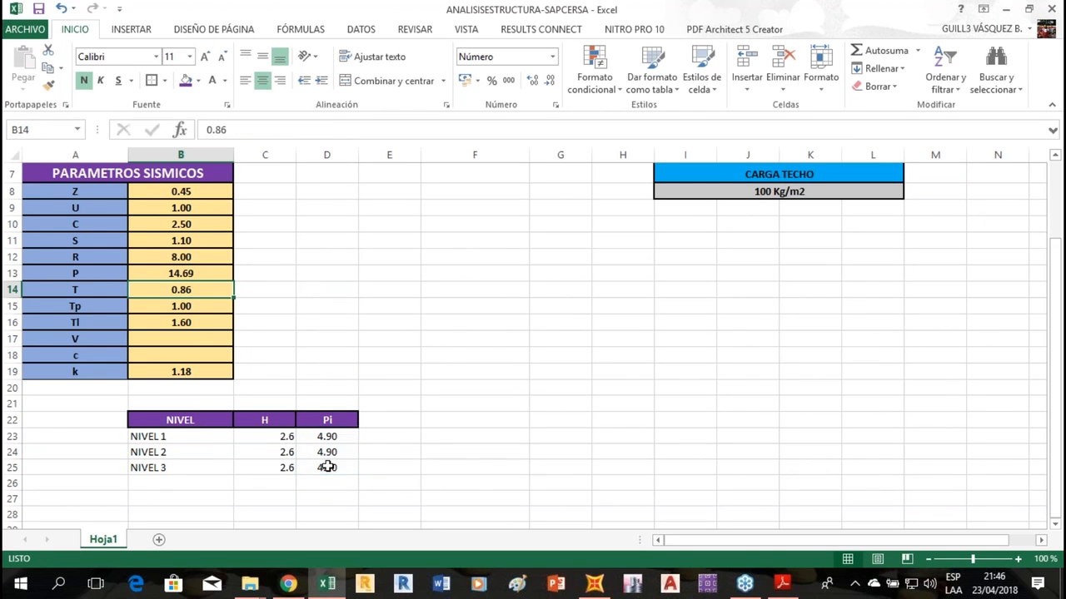
Calculate the base shear V in B17 with the formula +PRODUCTO(B8:B11)/B12*B13.
click(188, 338)
text(+)
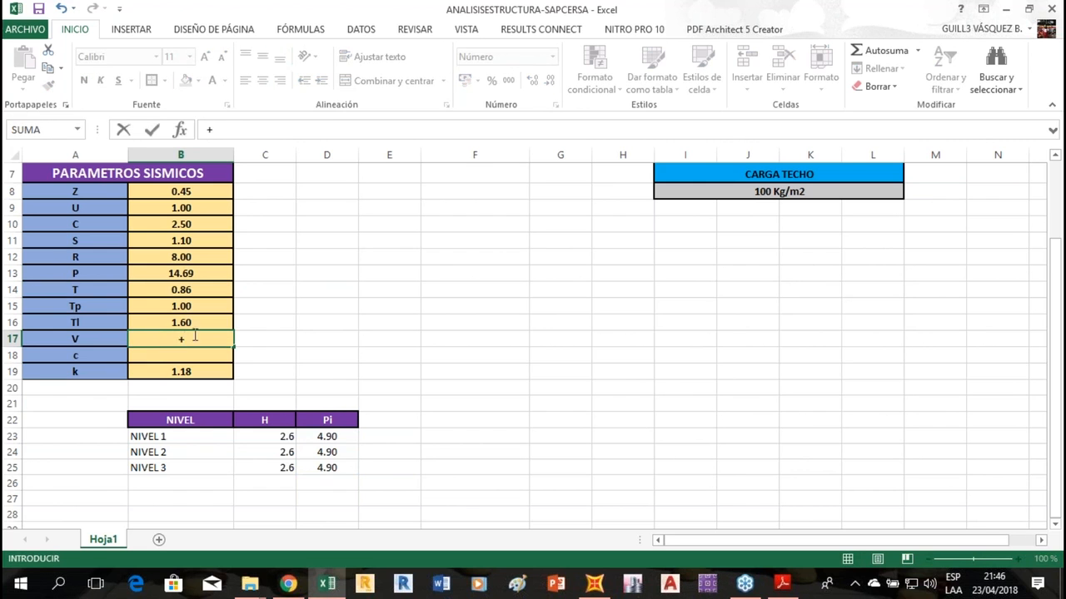
text(PRODUCTO()
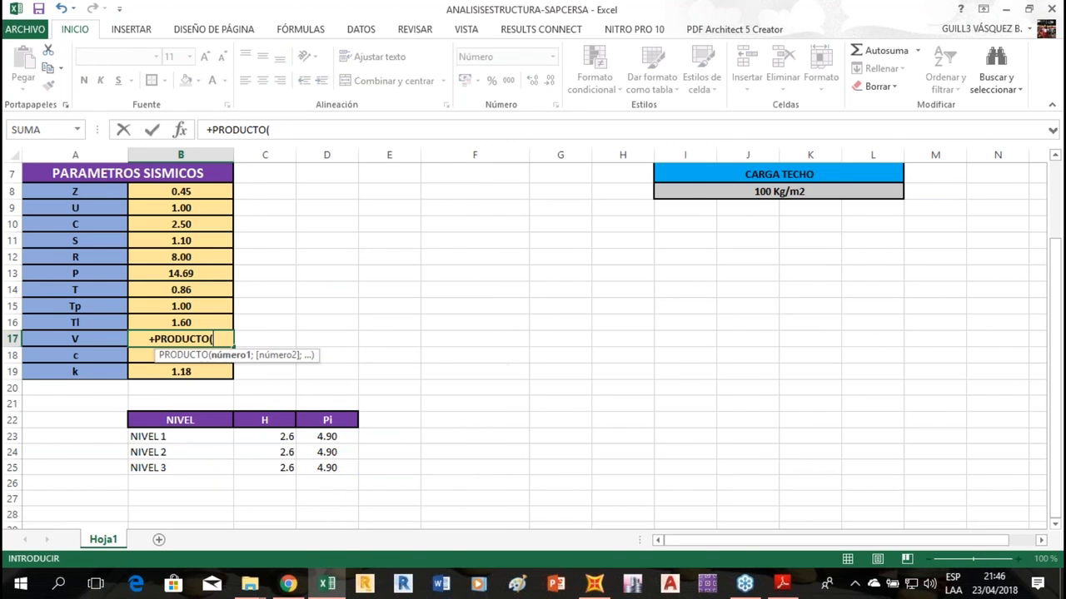
drag(180, 190, 181, 242)
text()/)
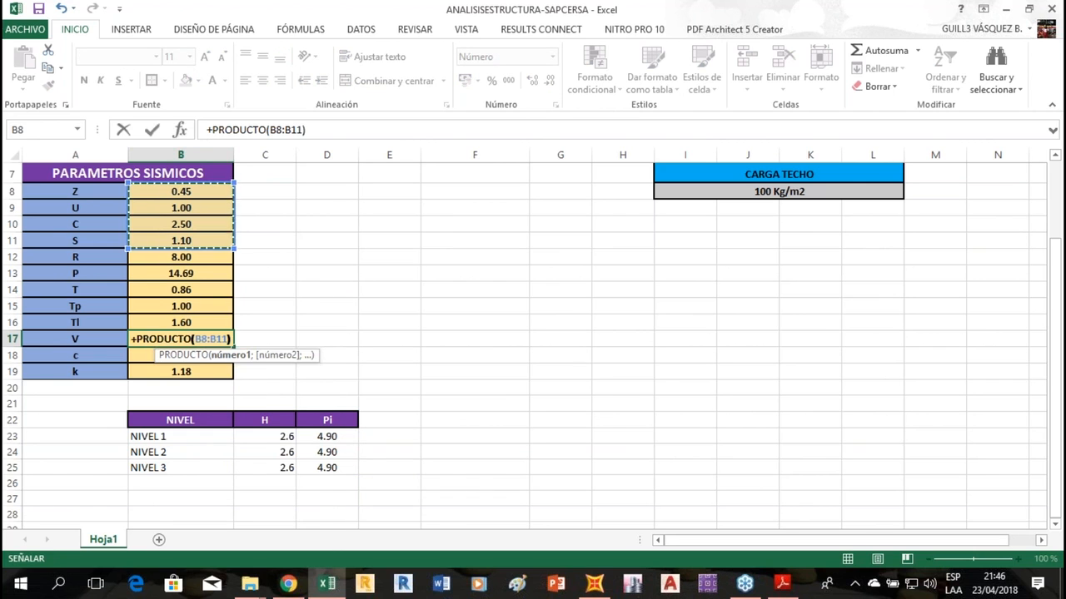
click(184, 258)
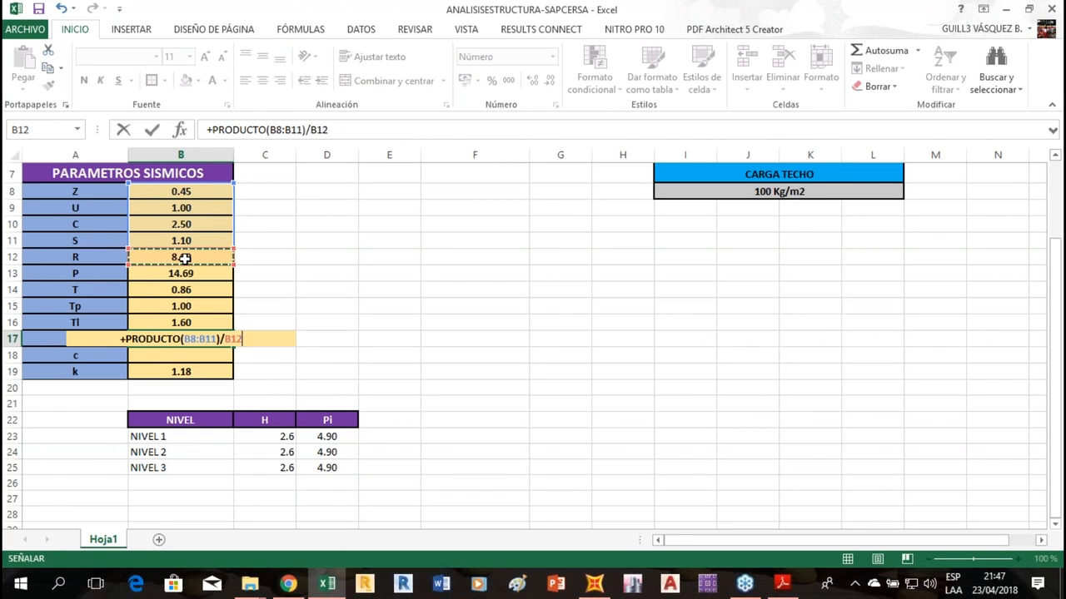
text(*)
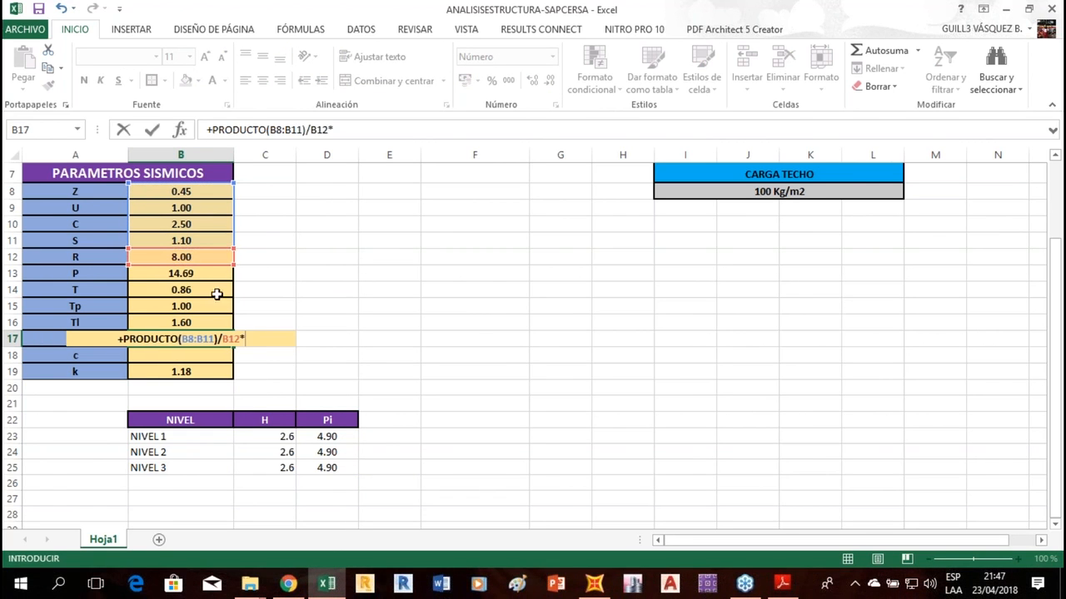
click(210, 275)
key(Return)
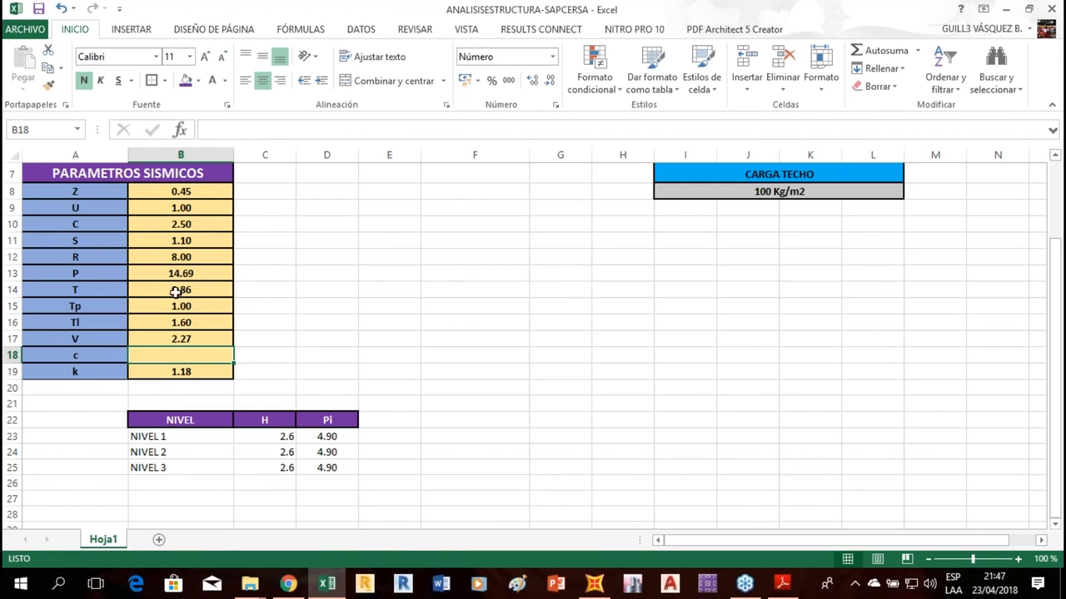
click(205, 338)
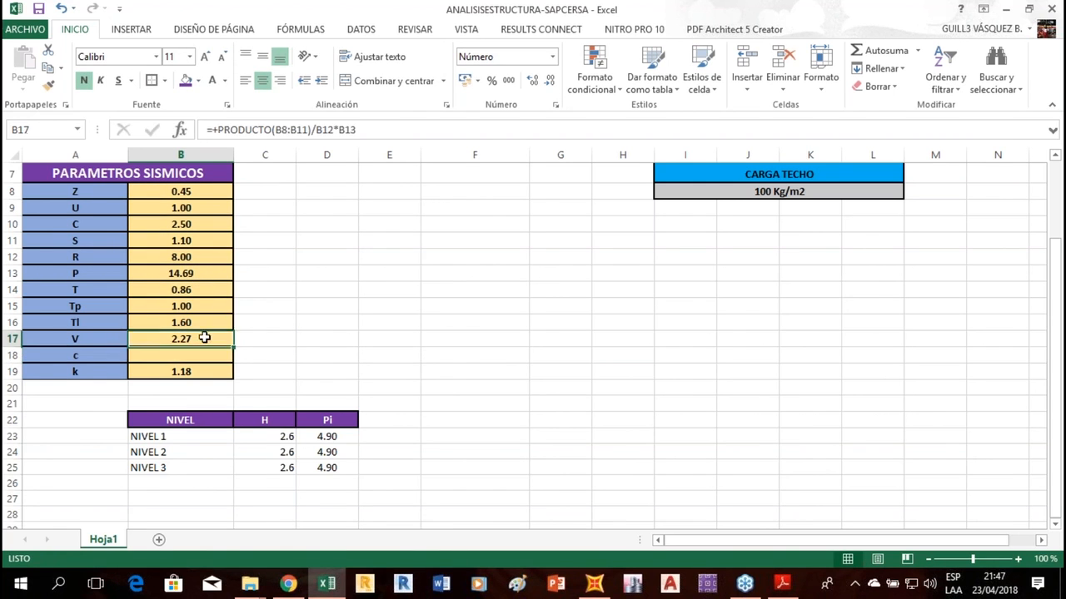
Centre the level rows B23:D25 and give them a light orange fill.
drag(192, 452, 336, 471)
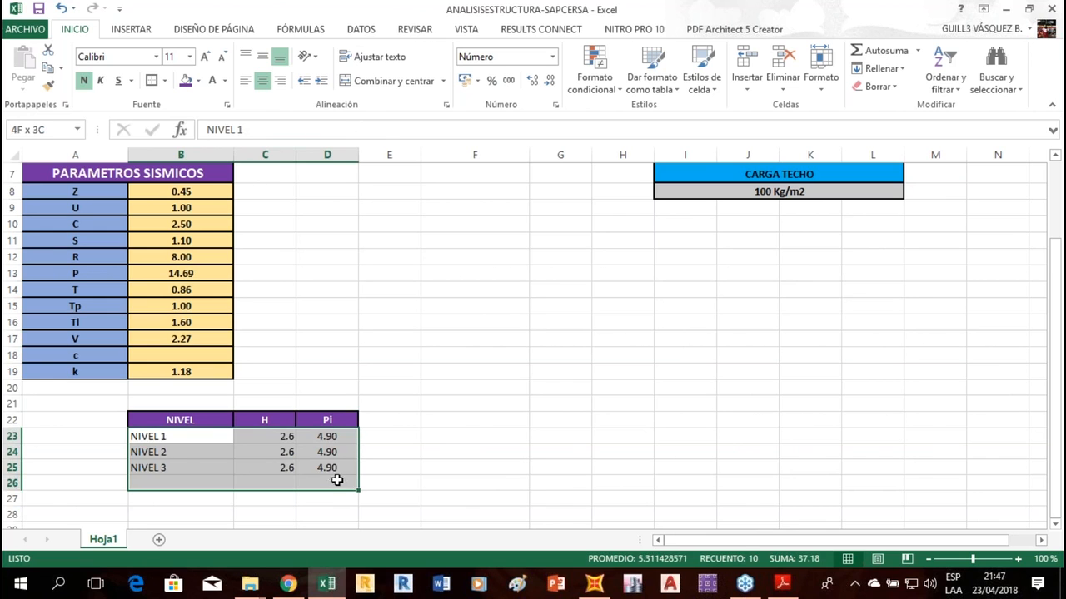
click(262, 80)
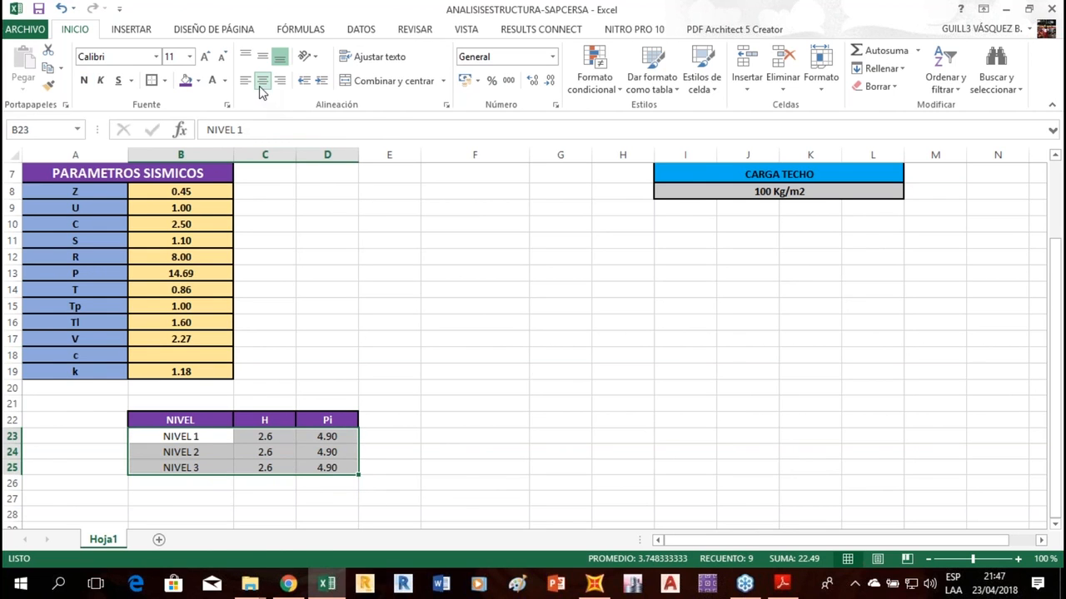
click(199, 81)
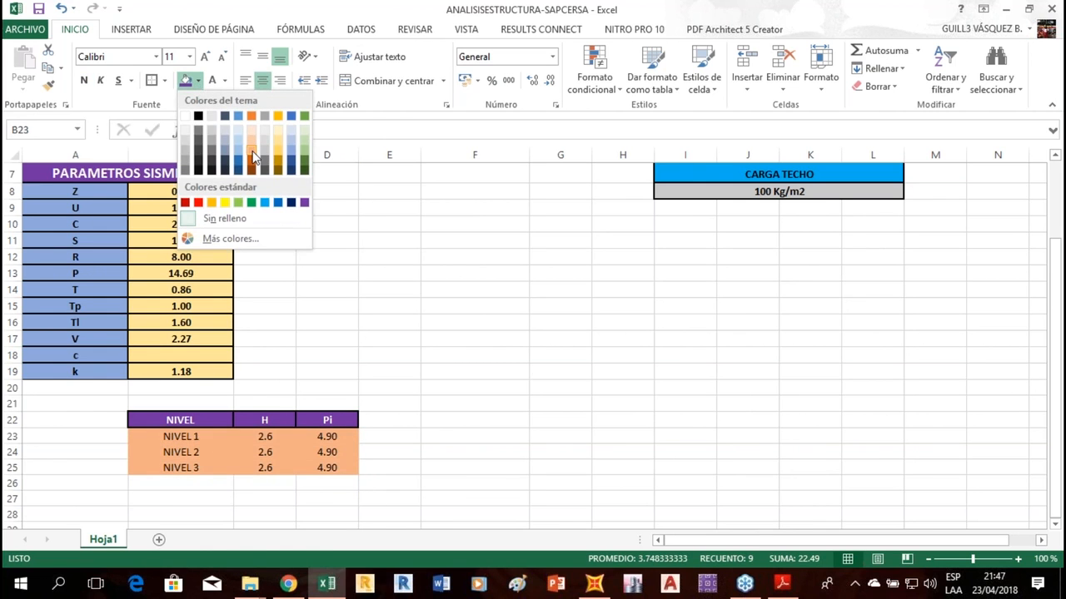
click(253, 158)
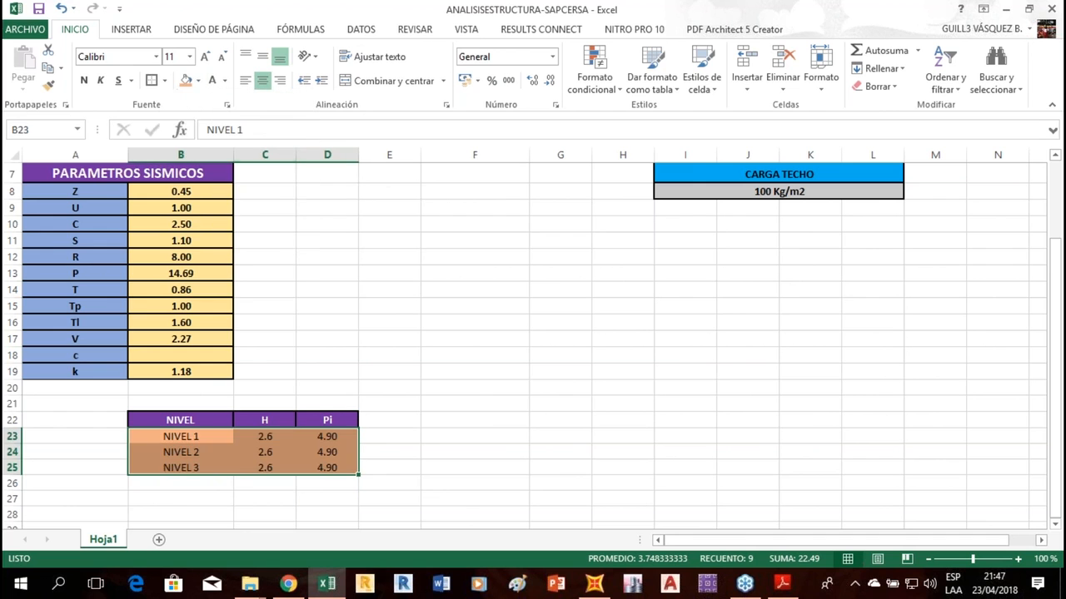
Apply all borders and a thick outline border to the level rows B23:D25.
click(165, 81)
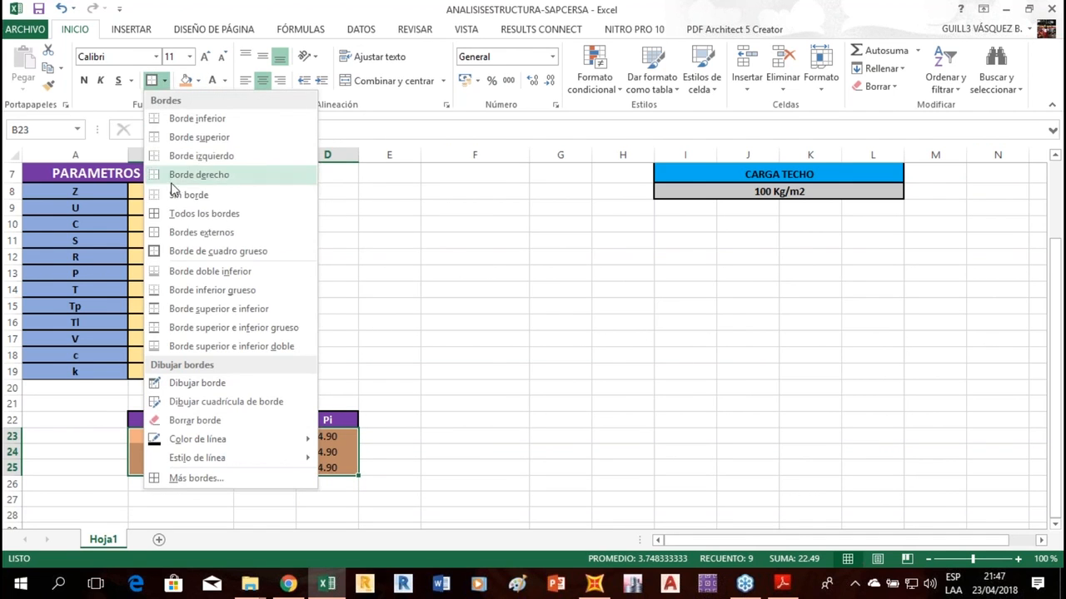
click(175, 218)
click(439, 429)
drag(150, 438, 341, 468)
click(165, 80)
click(187, 252)
Calculate the coefficient c in B18 as V divided by P with the formula +B17/B13.
click(179, 356)
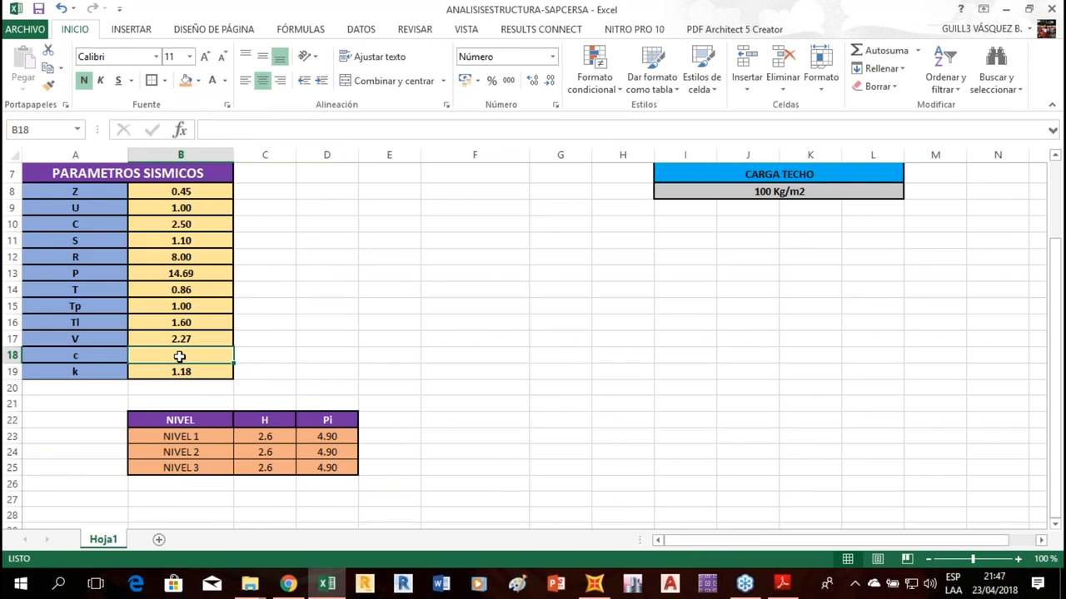
text(+)
click(179, 338)
text(/)
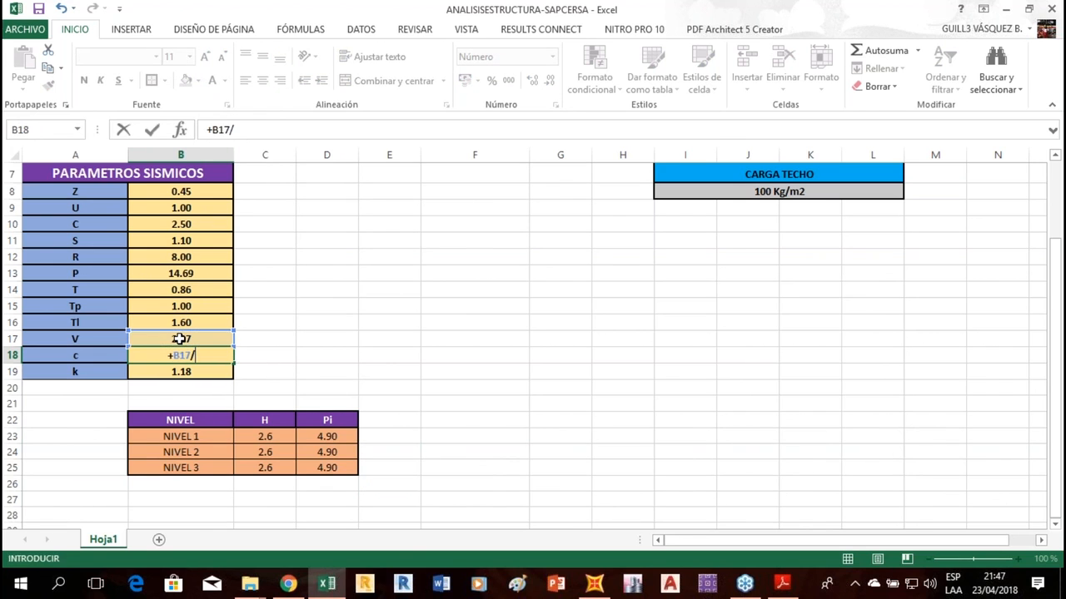
click(193, 274)
key(Return)
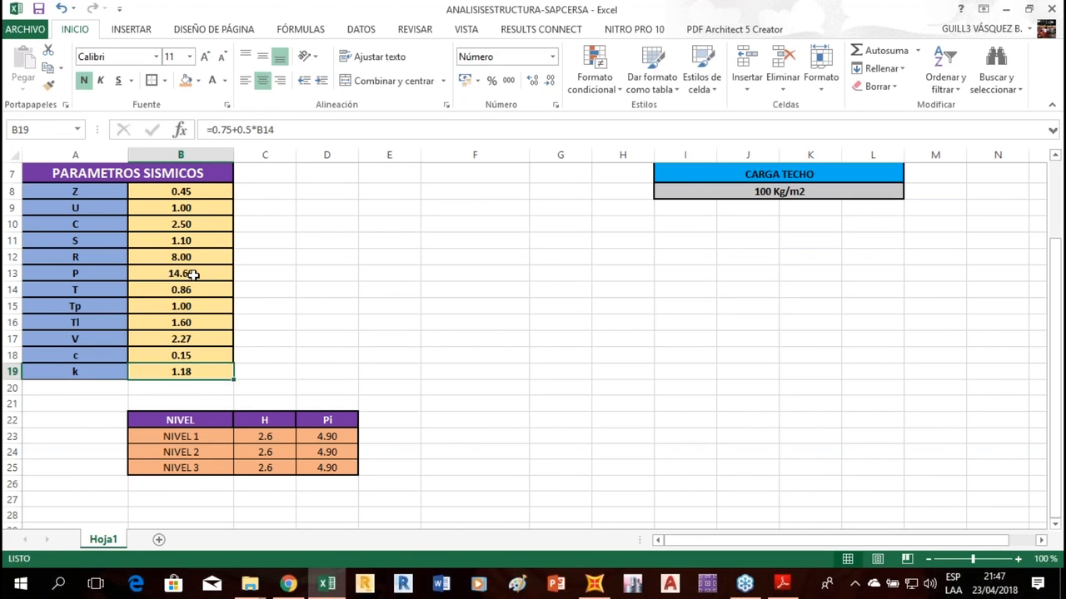
Highlight the c and k values in B18:B19 with a light green fill.
click(108, 357)
click(209, 369)
drag(205, 359, 204, 369)
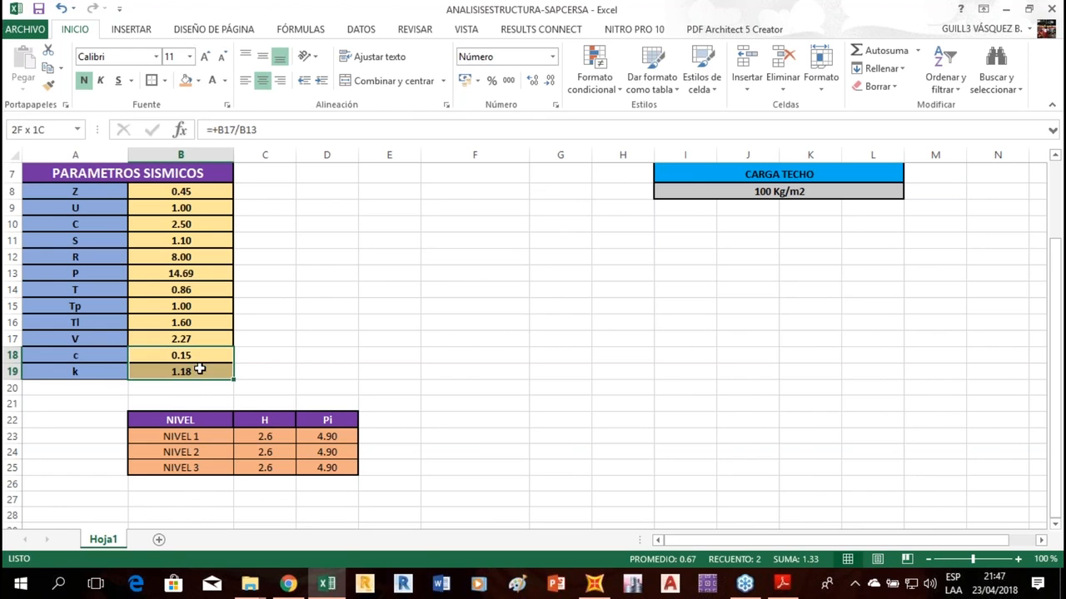
click(199, 82)
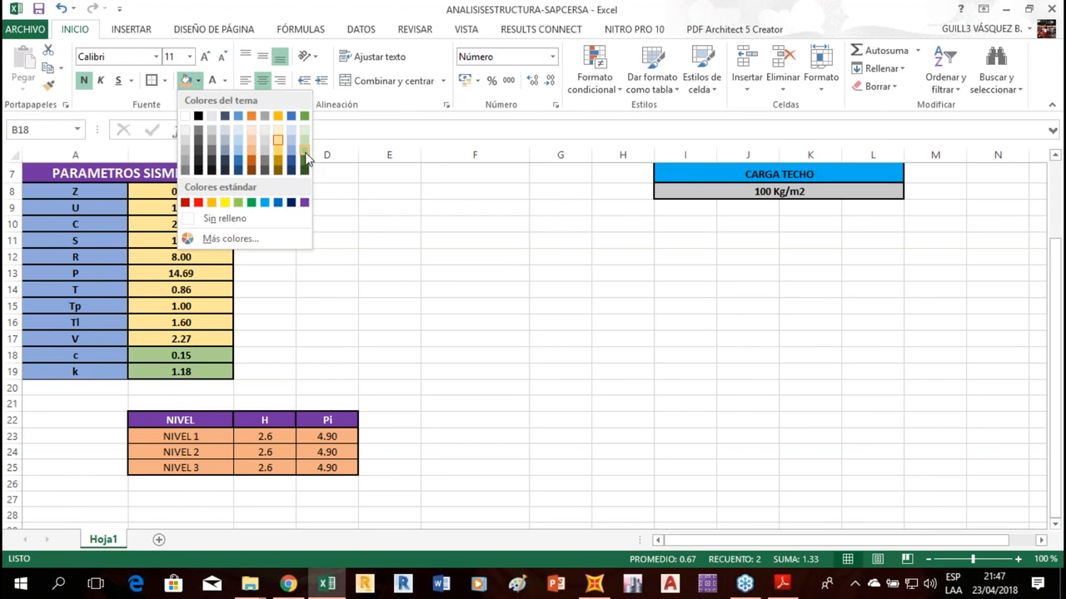
click(305, 158)
click(358, 338)
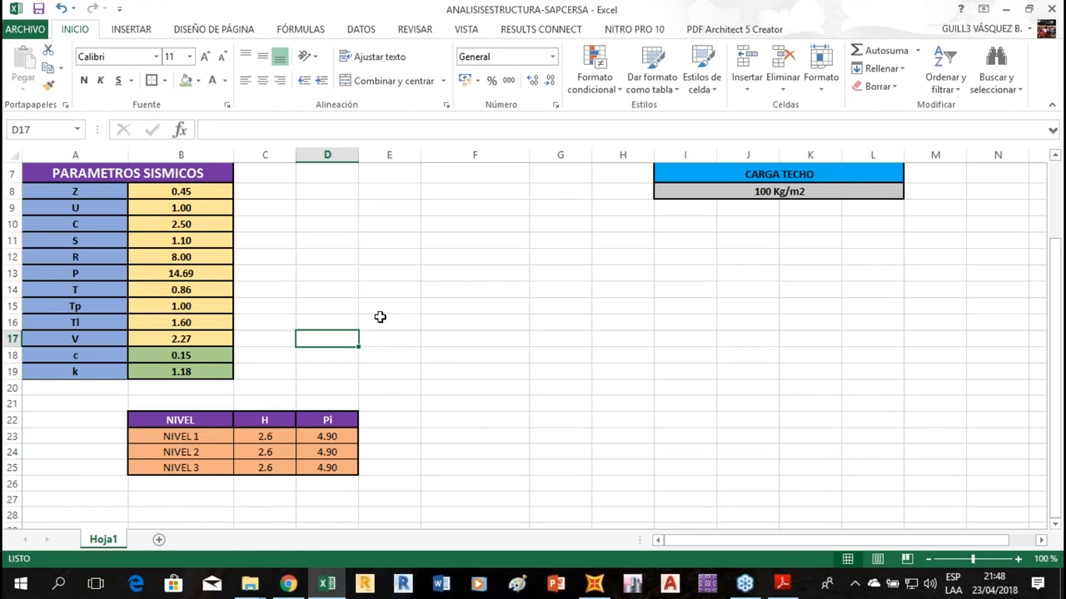
click(380, 318)
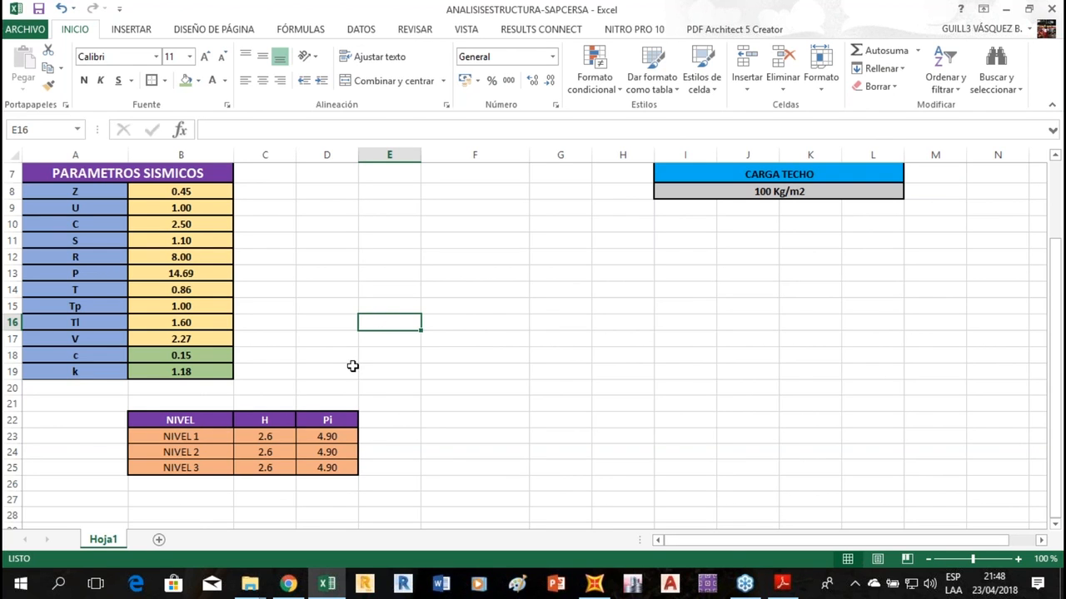
Add a column header PI*H^K in E22 of the level table.
scroll(344, 459, down, 2)
click(391, 321)
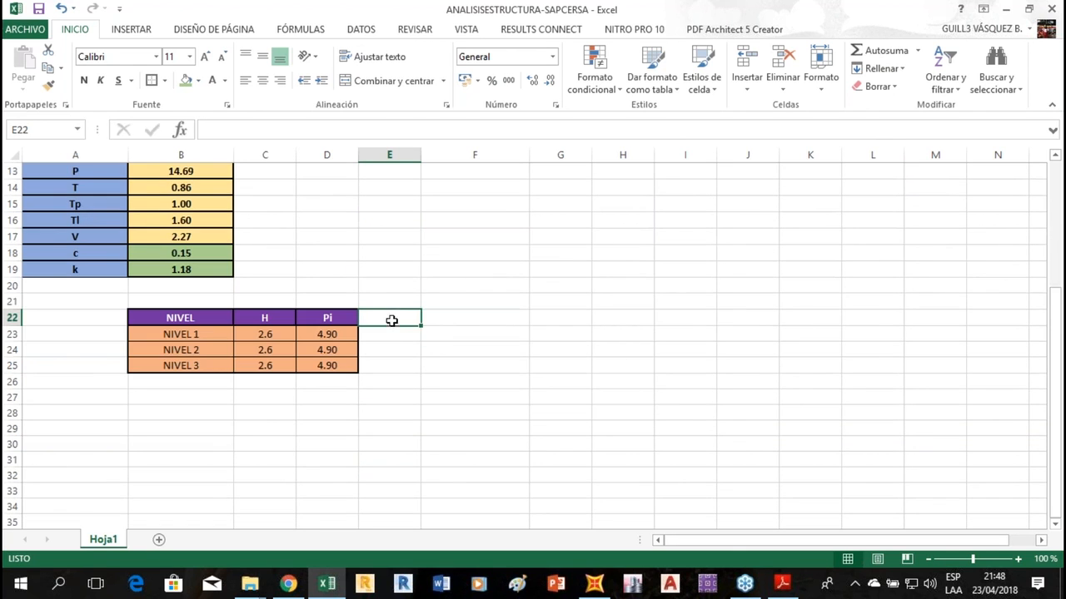
text(PI*H^)
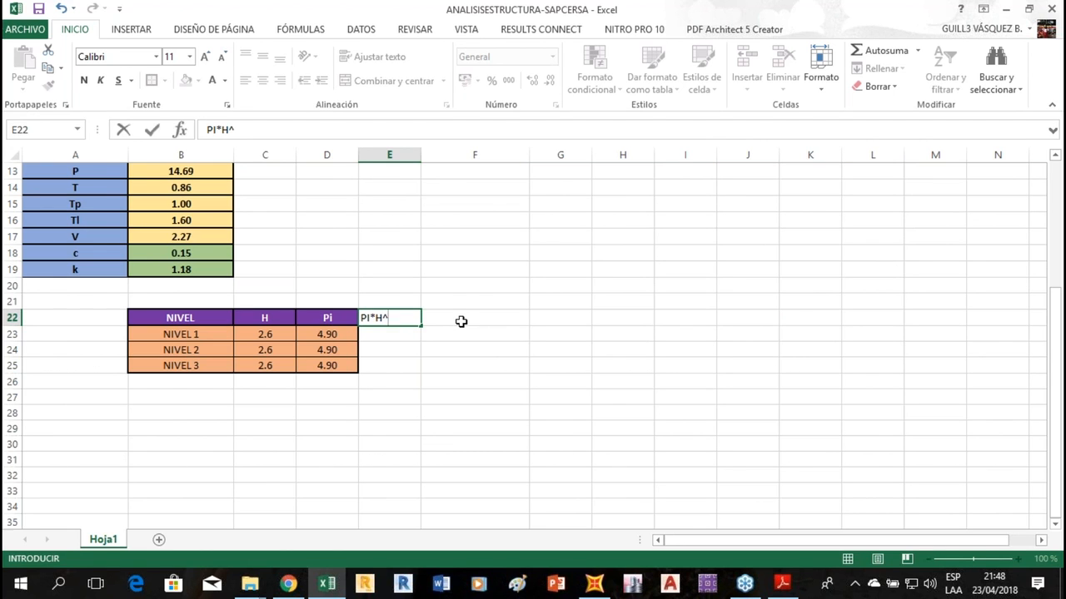
text(K)
key(Return)
click(399, 317)
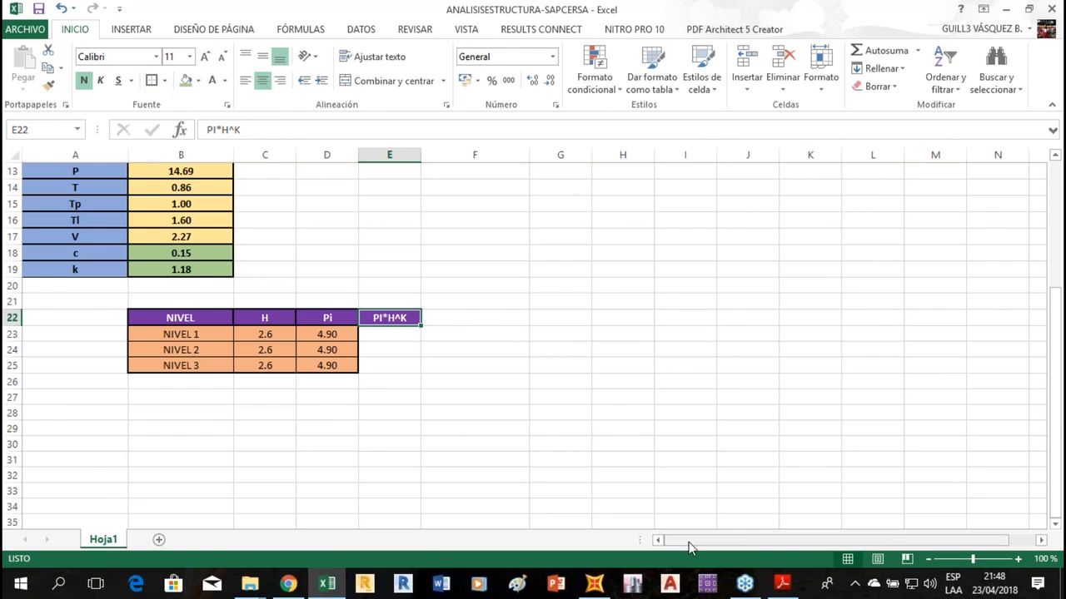
Check the distribution factor formula in the E.030 PDF and enter +D23*POTENCIA(C23;B$19) in E23 for NIVEL 1.
click(782, 586)
scroll(446, 260, down, 9)
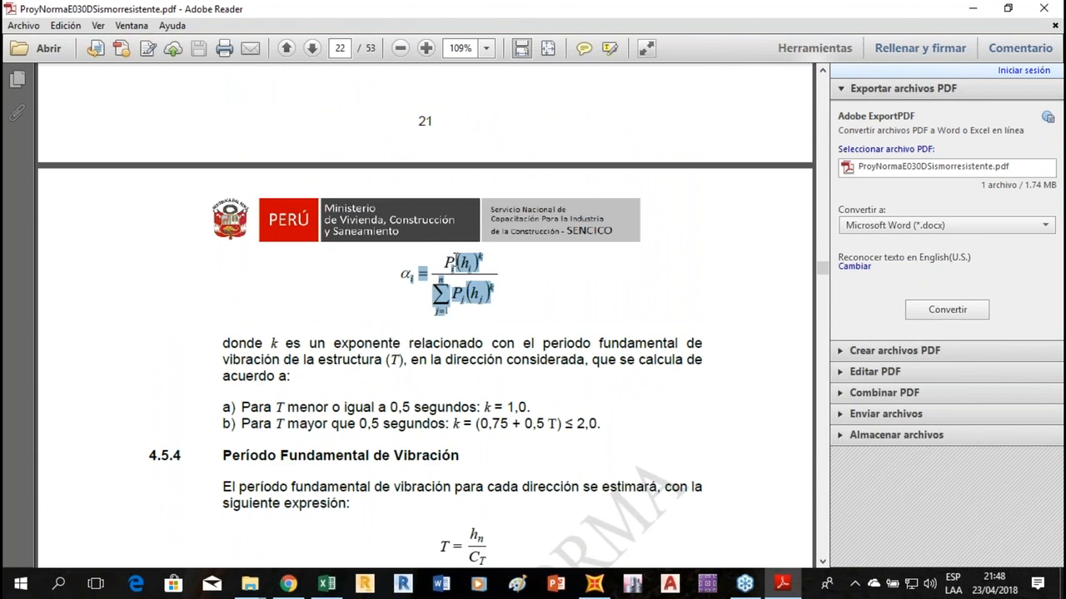
click(786, 588)
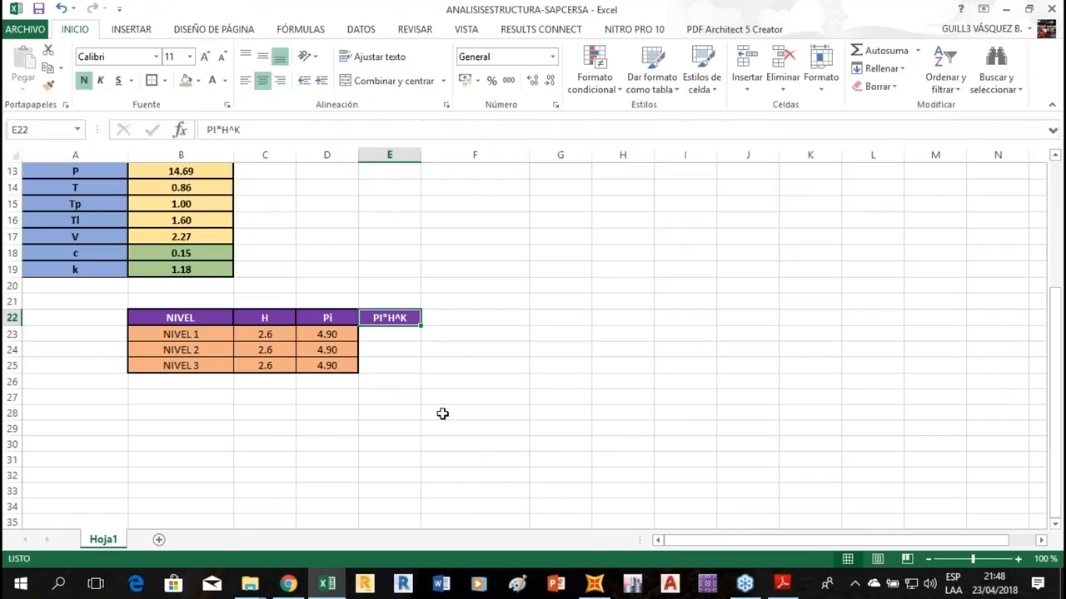
click(387, 337)
text(+)
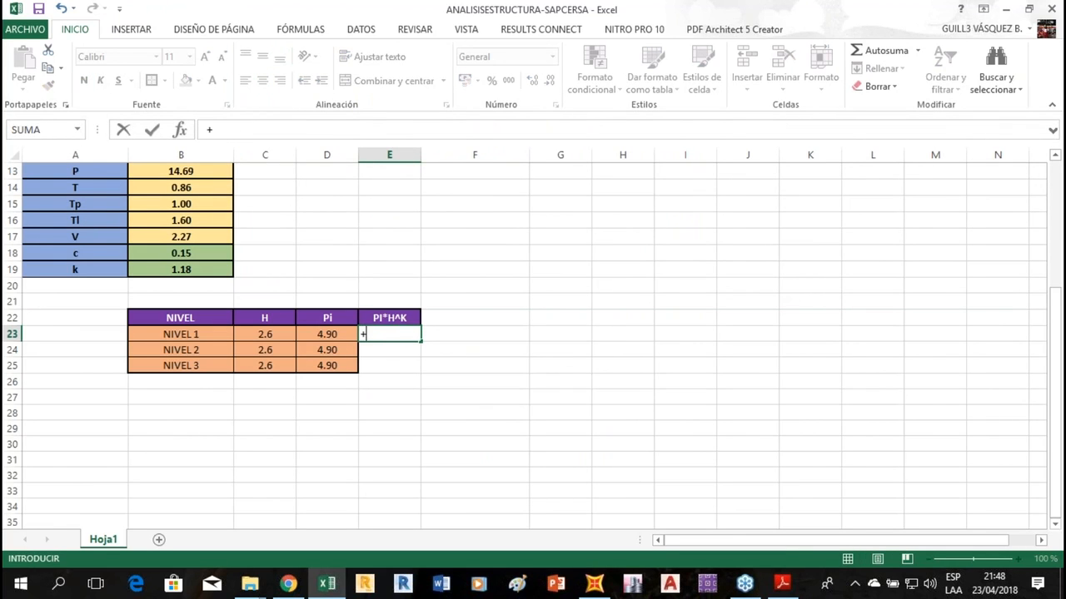
click(343, 335)
text(*POTENCIA))
key(BackSpace)
text(()
click(263, 336)
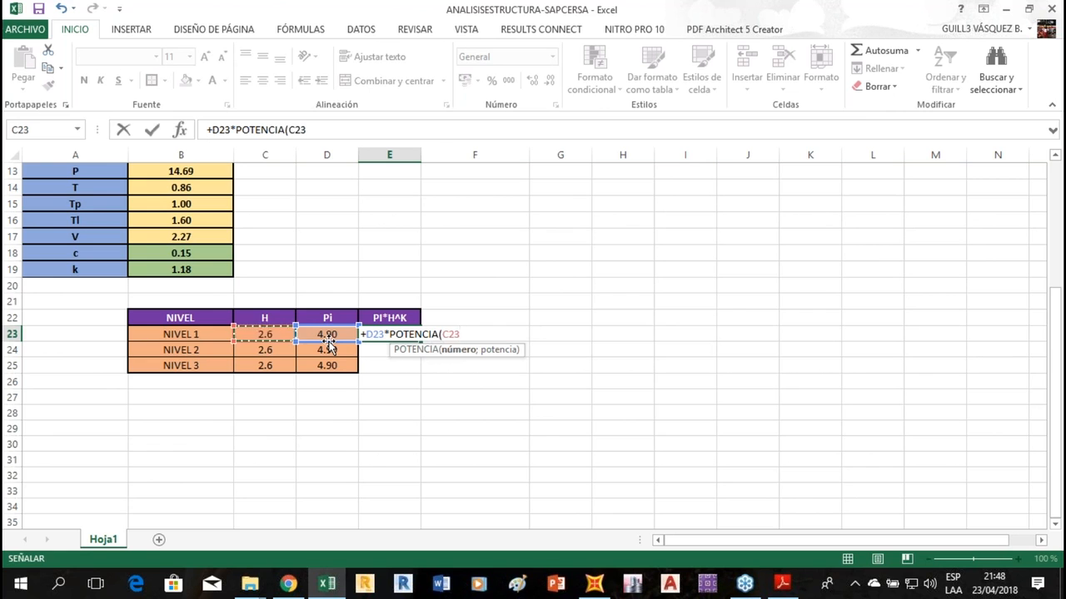
text(;)
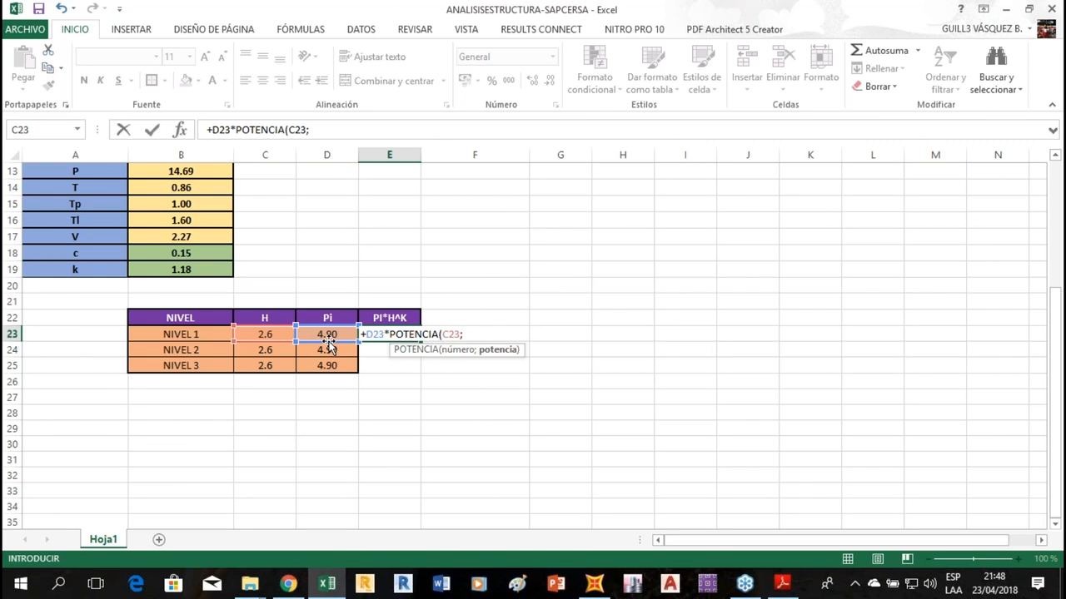
click(194, 268)
text(=)
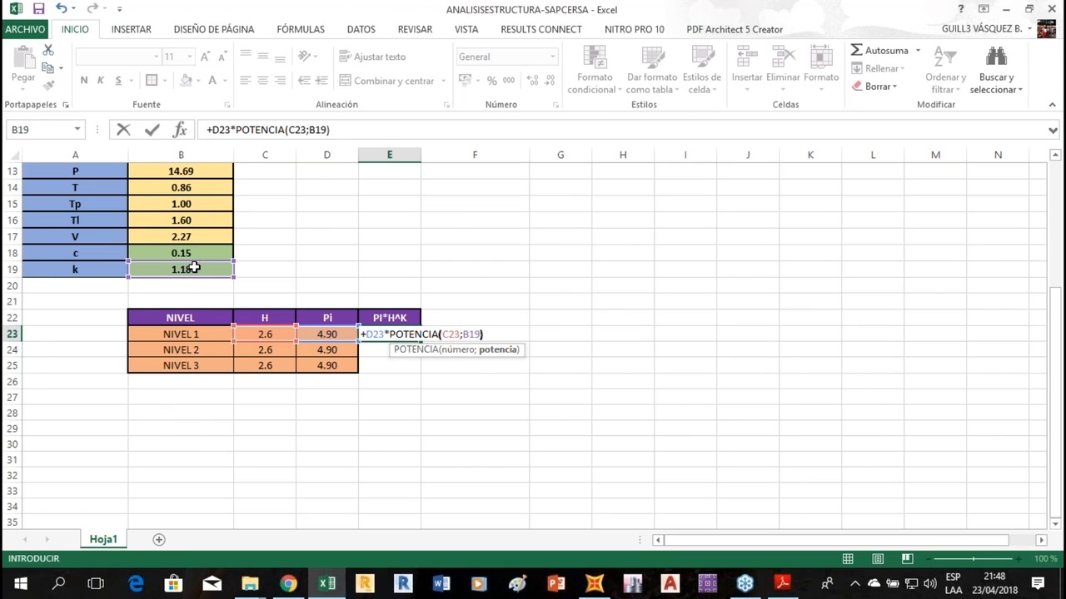
click(469, 333)
text($)
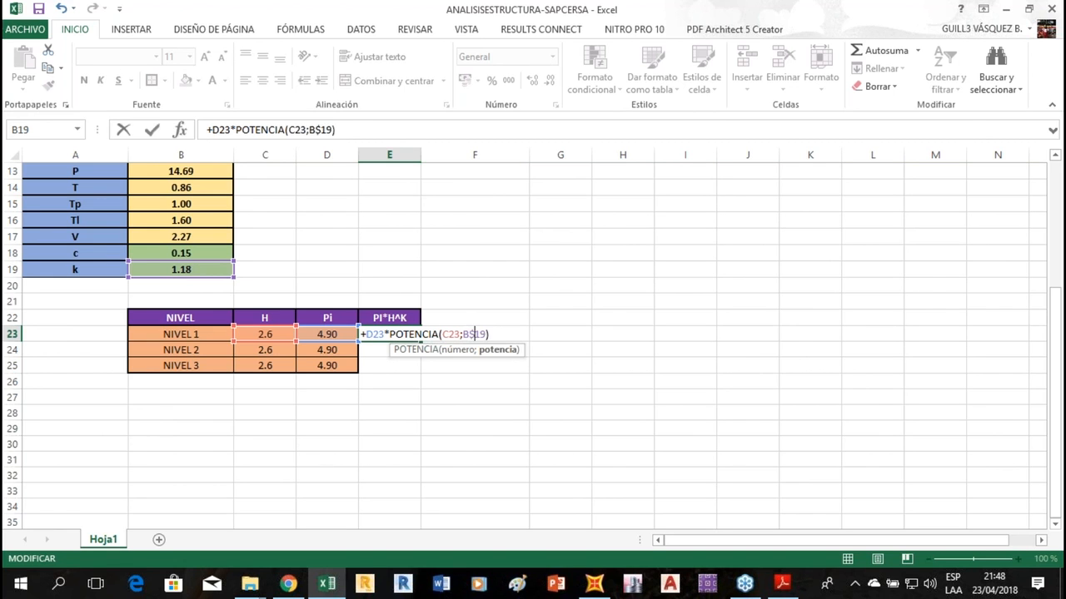
key(Return)
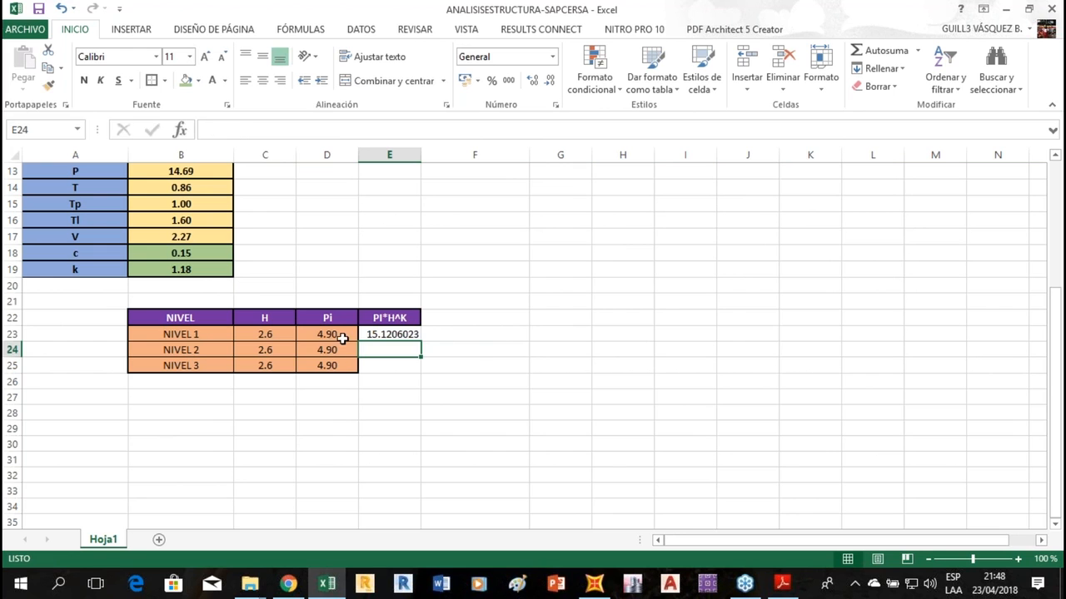
Copy the formatting of the Pi value in D23 onto the PI*H^K result in E23.
click(343, 337)
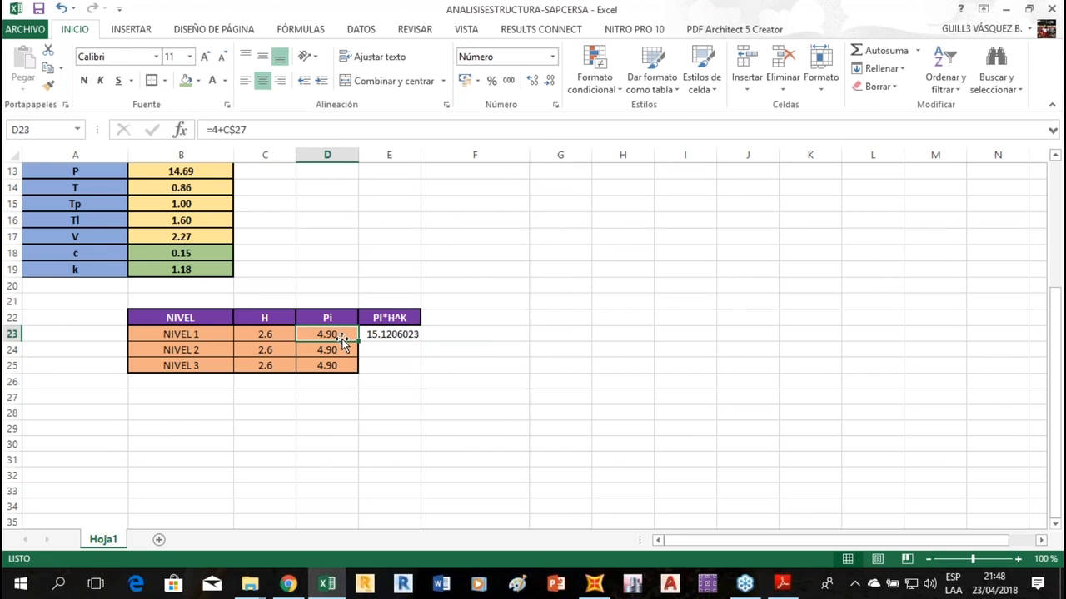
click(49, 84)
click(404, 334)
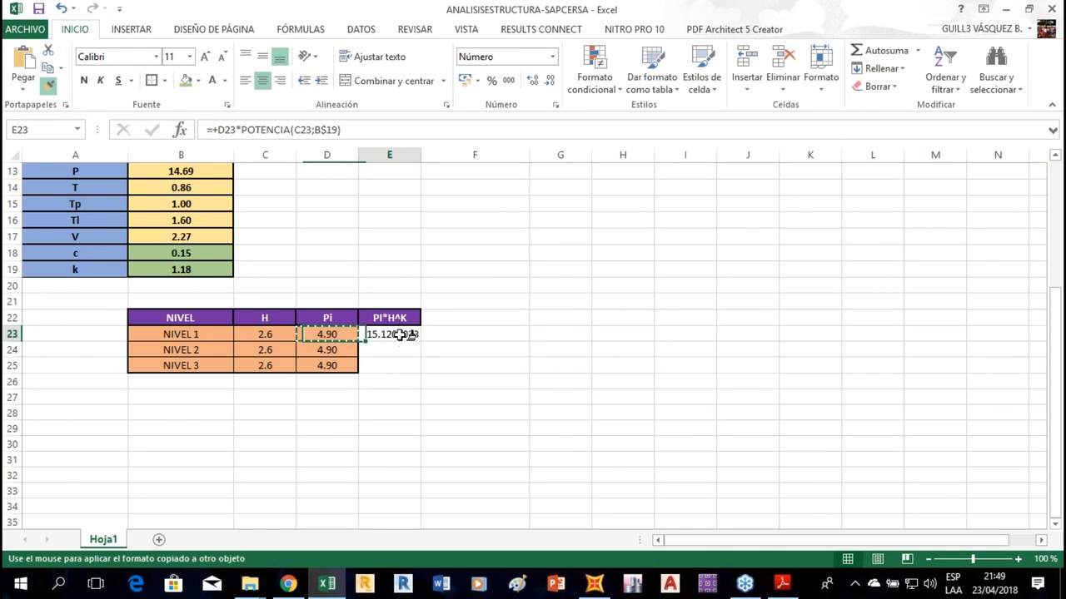
Set the cumulative heights in the H column to 5.2 for NIVEL 2 and 7.8 for NIVEL 3.
click(271, 335)
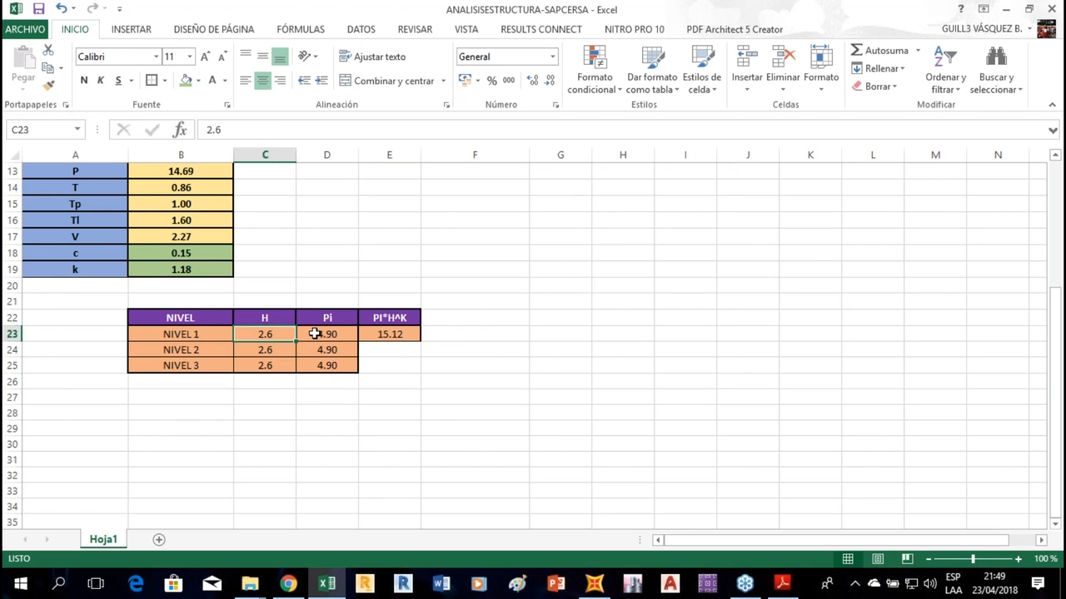
click(284, 350)
text(5.2)
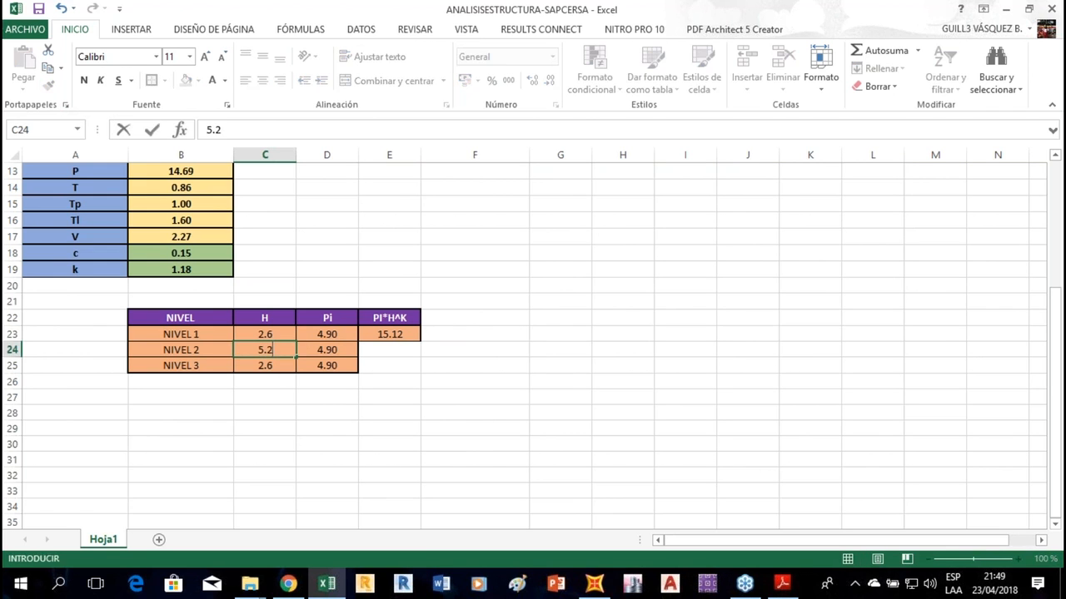
key(Return)
text(7.8)
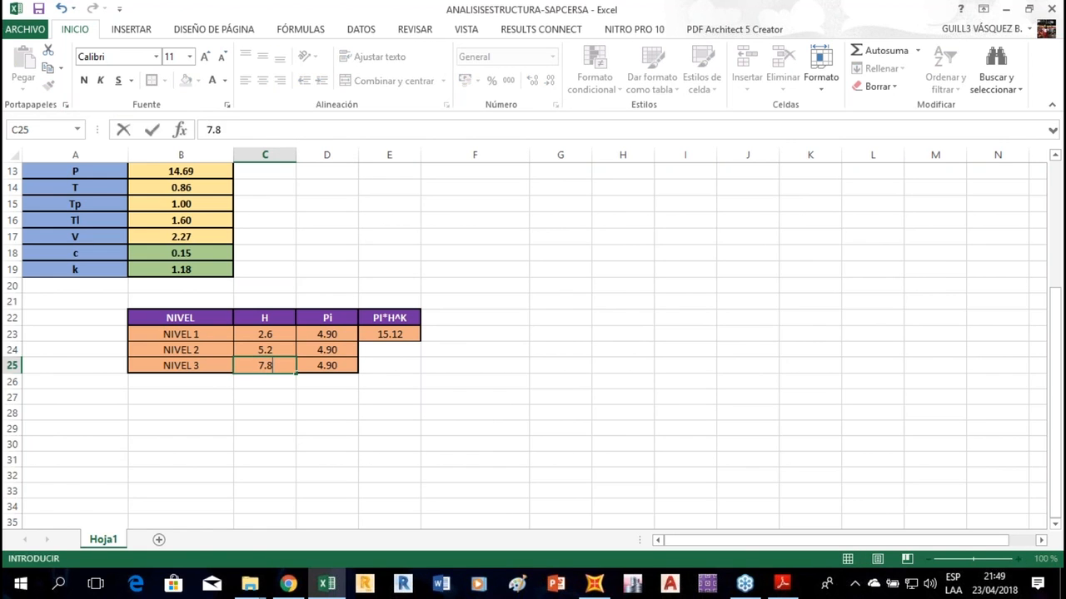
key(Return)
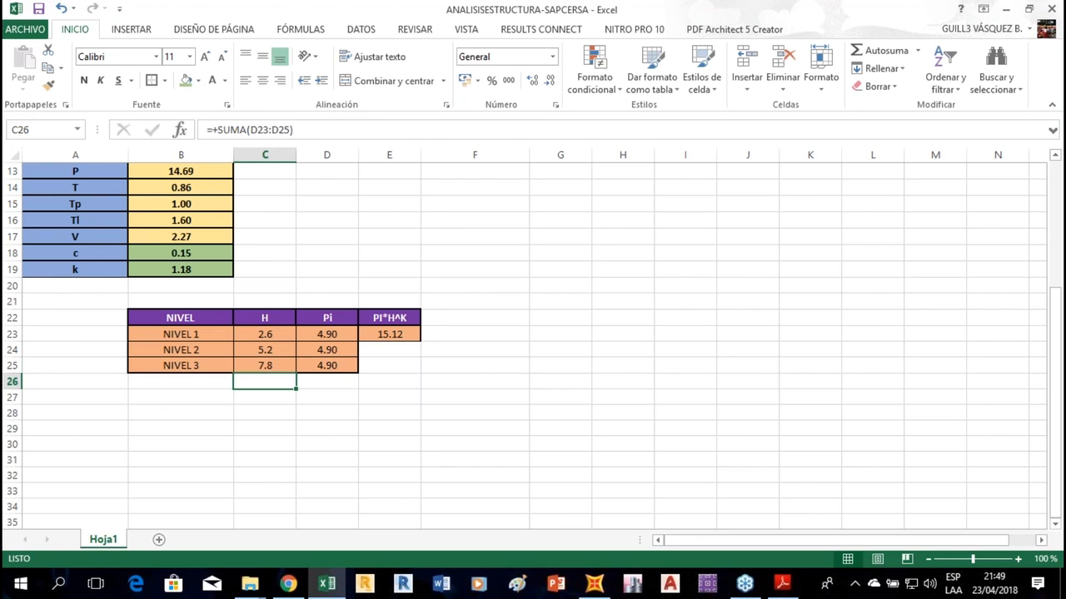
Fill the PI*H^K formula from E23 down to E25 and tidy the level rows' formatting and borders.
click(410, 338)
drag(420, 343, 420, 376)
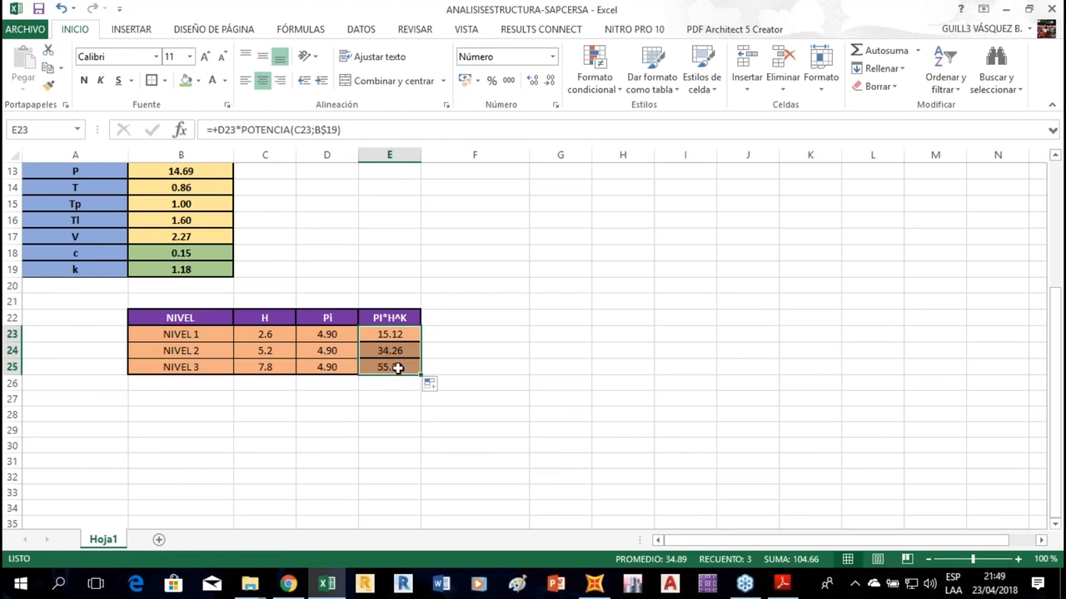
click(324, 348)
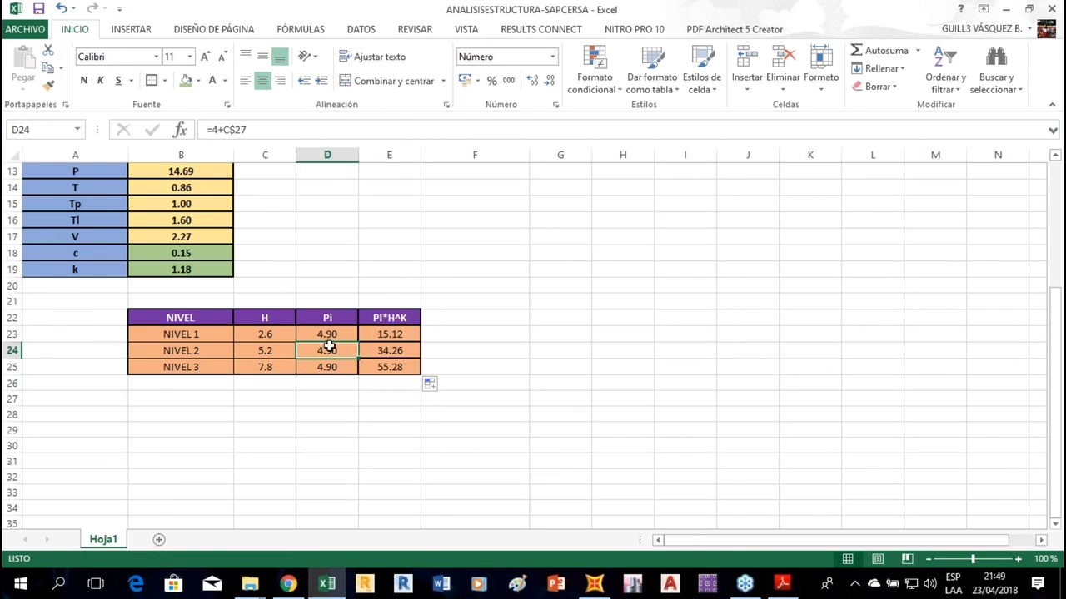
click(46, 85)
mouse_move(388, 350)
mouse_down()
mouse_move(383, 367)
mouse_move(400, 364)
mouse_move(185, 330)
mouse_up()
click(383, 406)
click(305, 351)
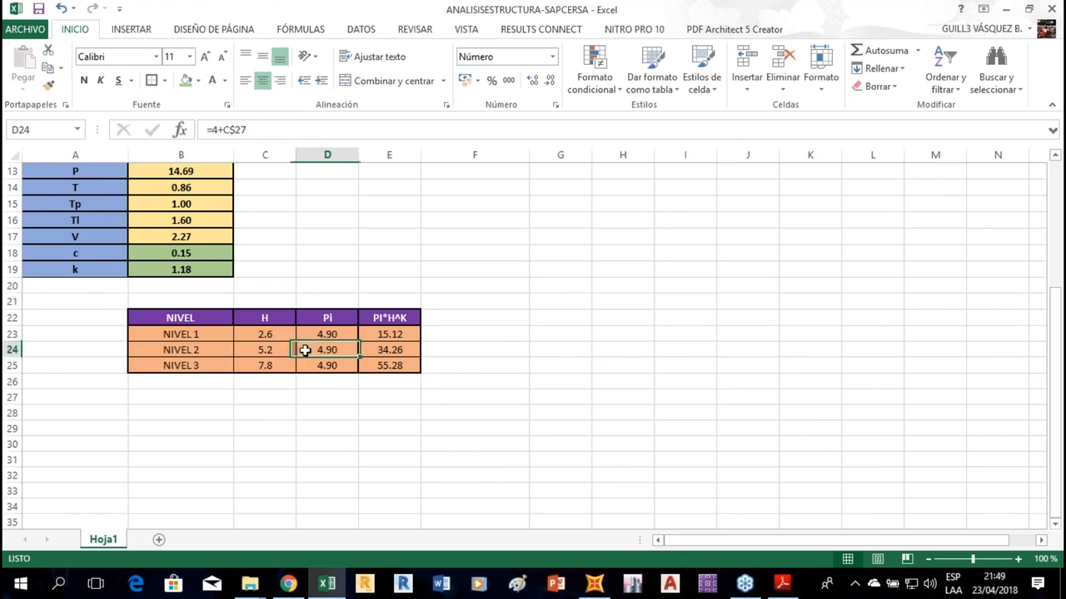
drag(265, 334, 263, 364)
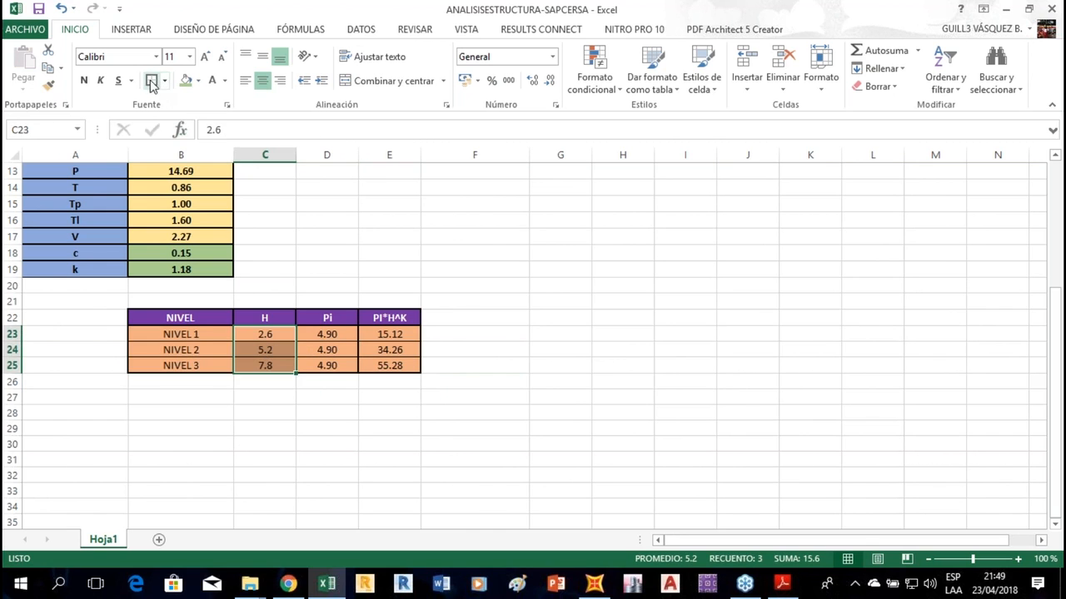
click(376, 414)
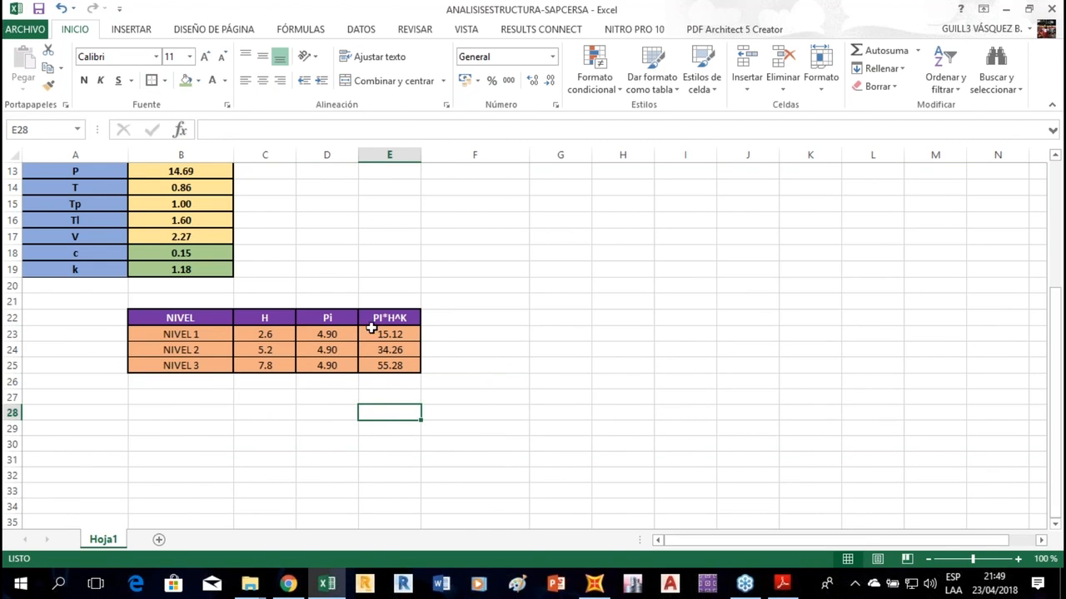
Add a TOTAL label in D26 and sum the PI*H^K values in E26 with +SUMA(E23:E25).
click(334, 380)
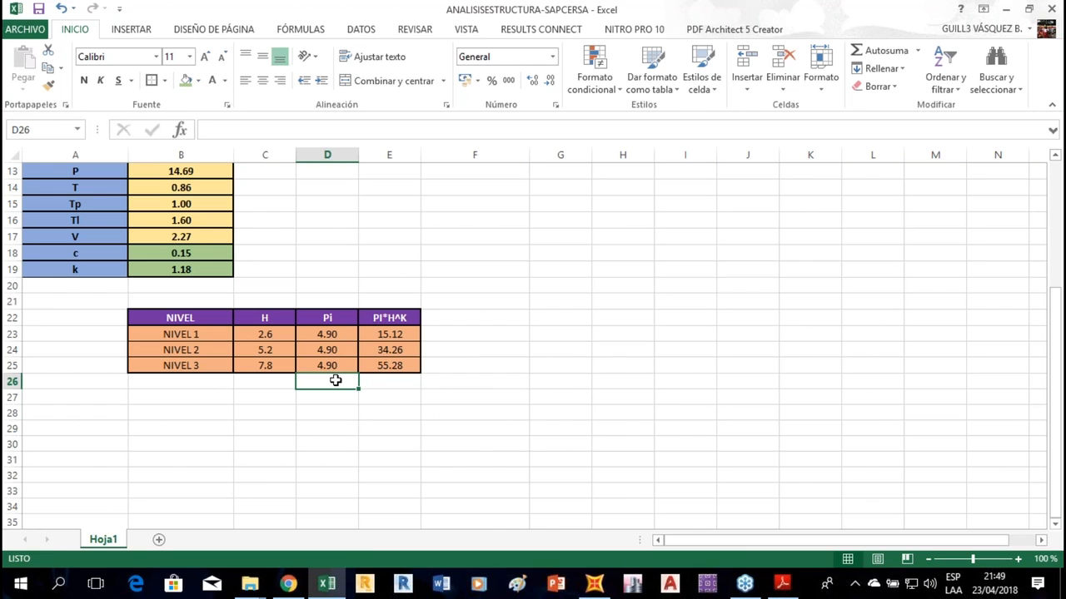
text(TOTAL)
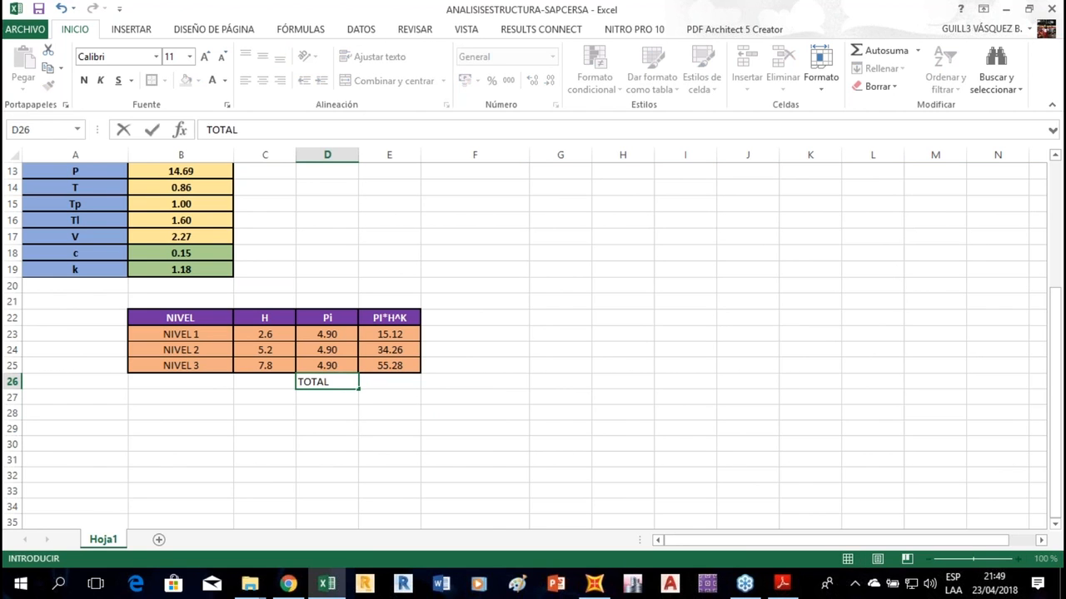
key(Tab)
text(+SUMA()
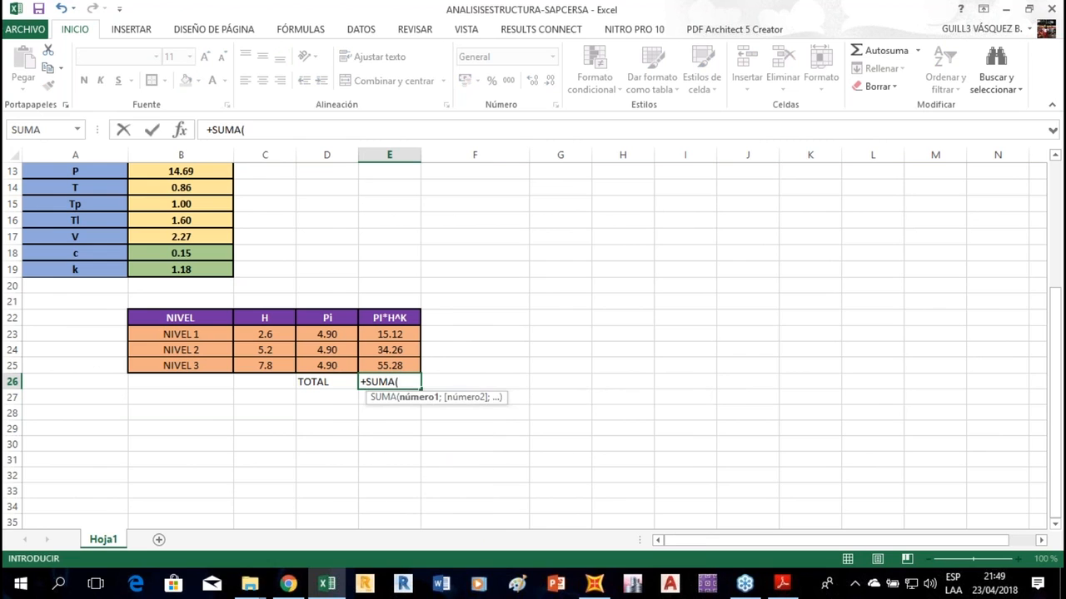
drag(363, 338, 368, 360)
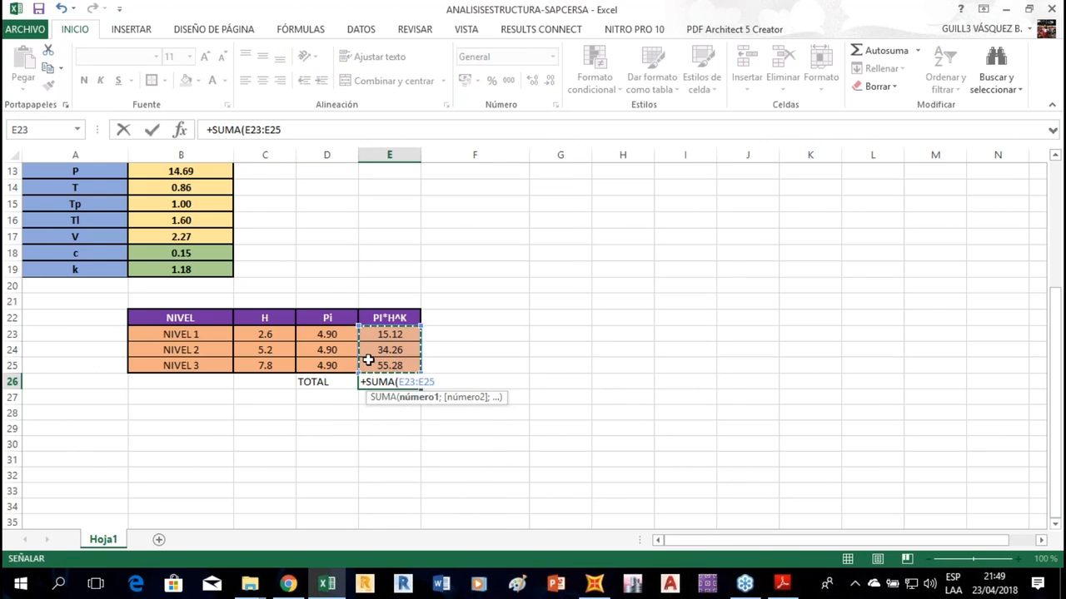
key(Return)
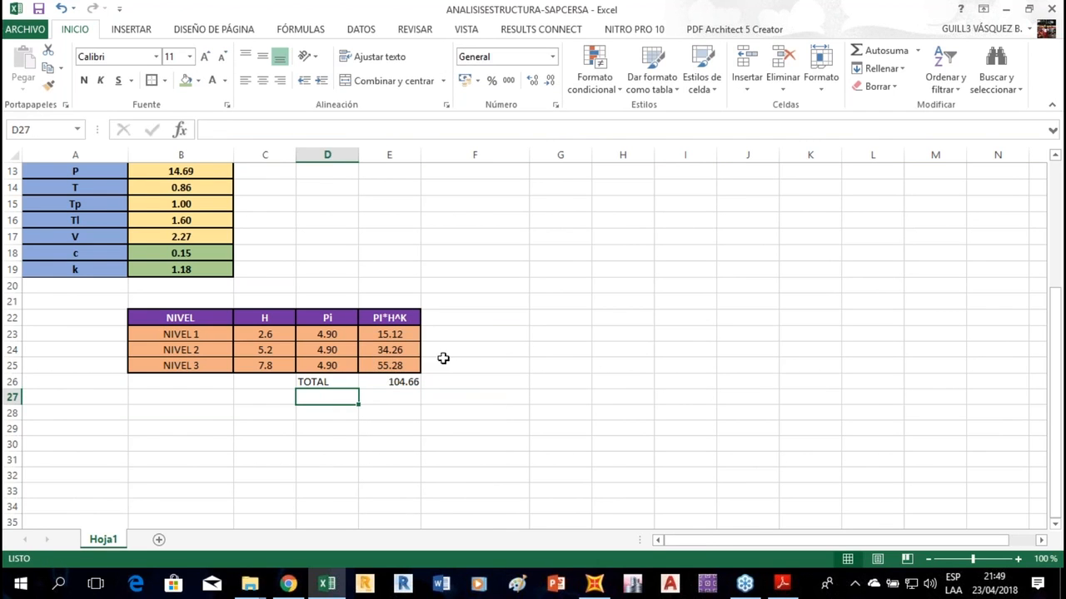
Format the TOTAL label in D26 with a red fill and white, bold, centred text.
click(325, 379)
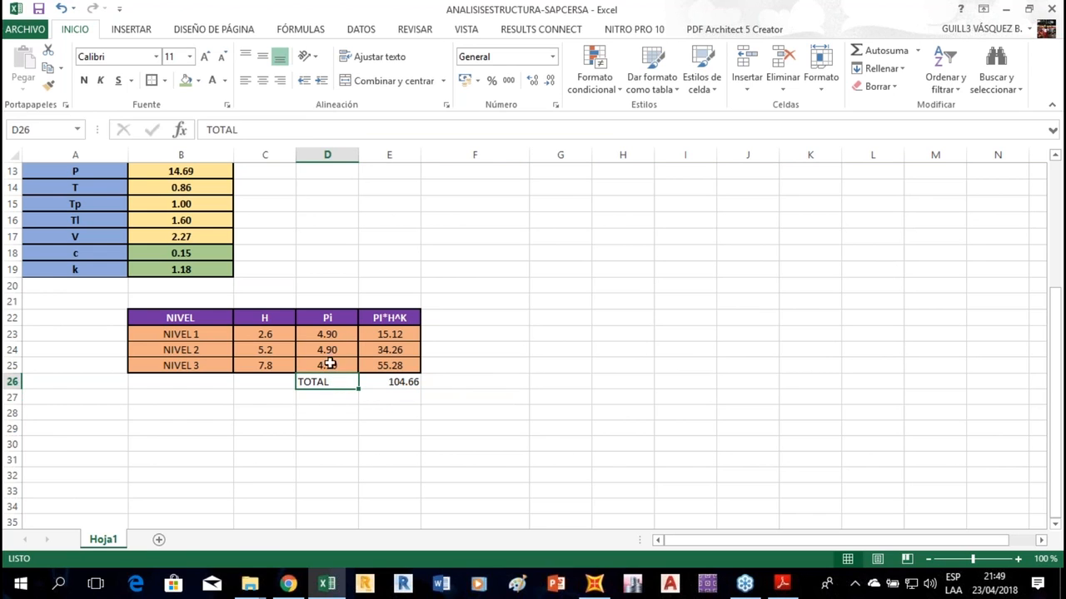
click(197, 80)
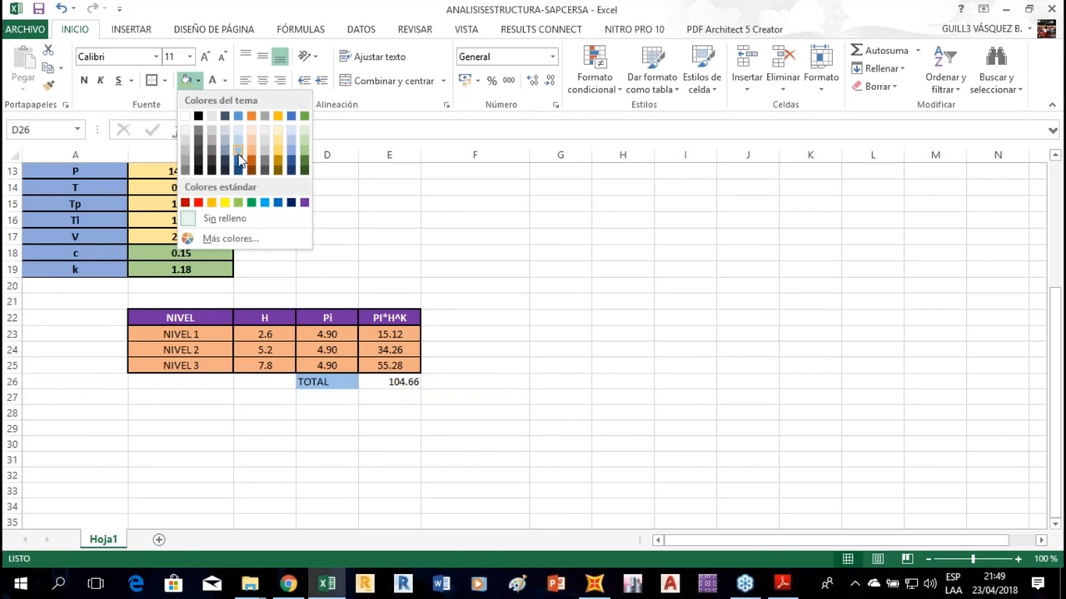
click(197, 204)
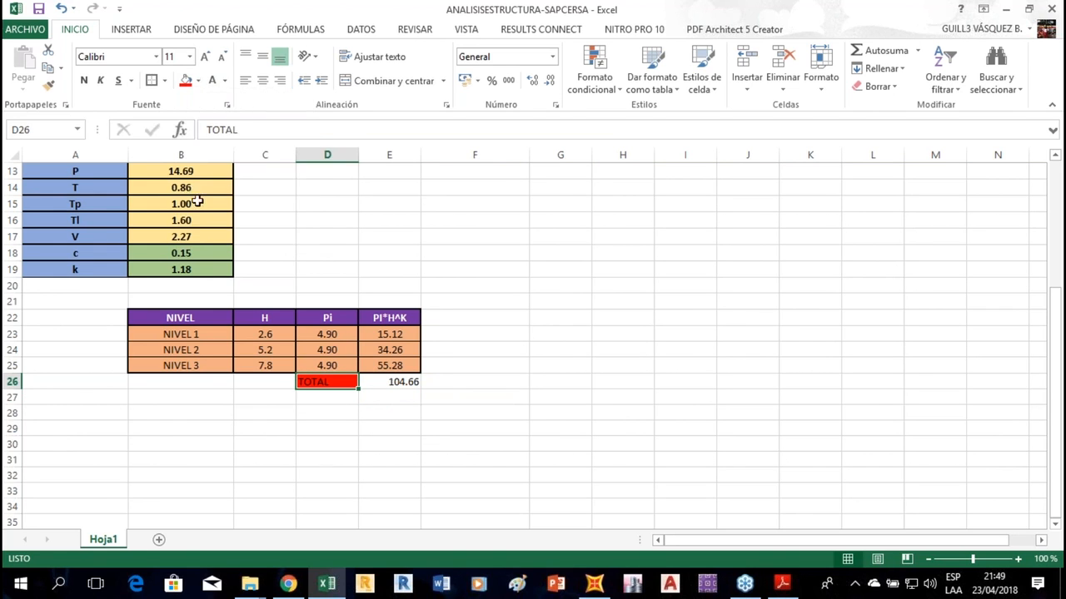
click(211, 81)
click(83, 80)
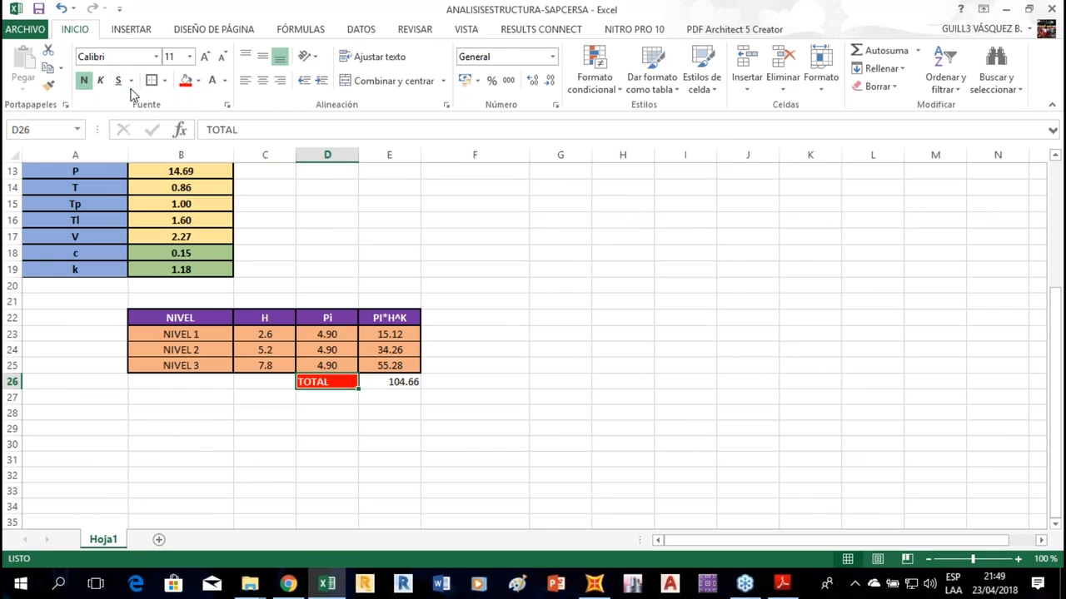
click(262, 81)
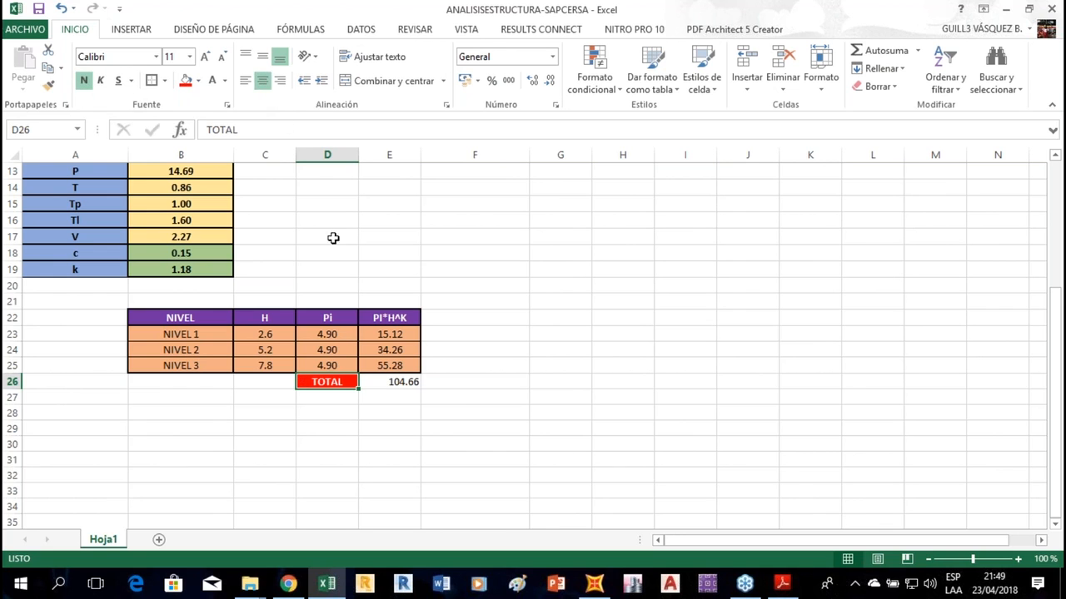
Give the PI*H^K sum in E26 a gold fill with bold, centred text.
click(407, 386)
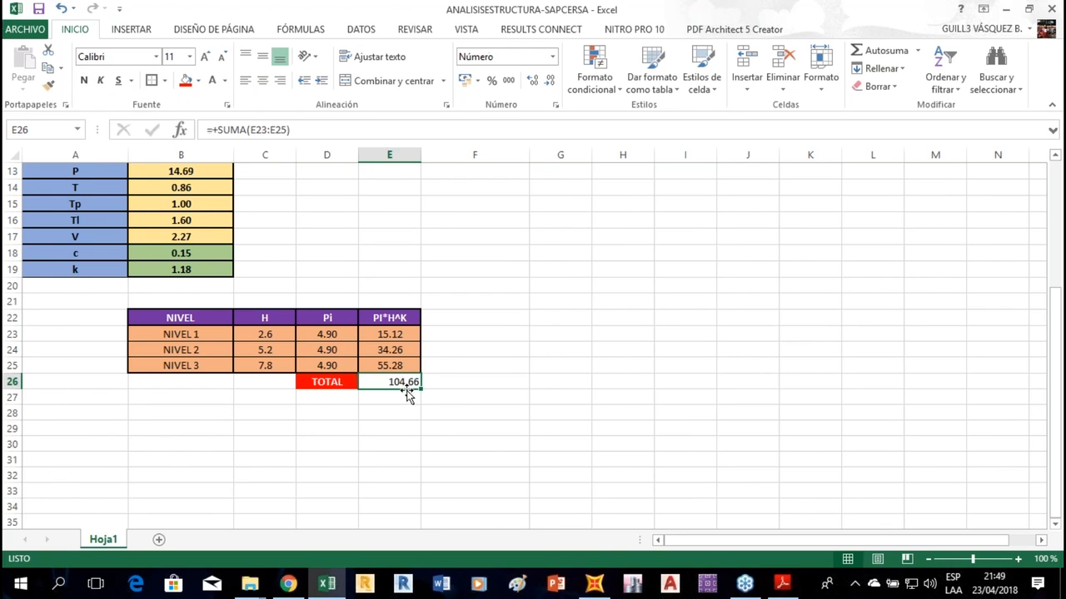
click(199, 81)
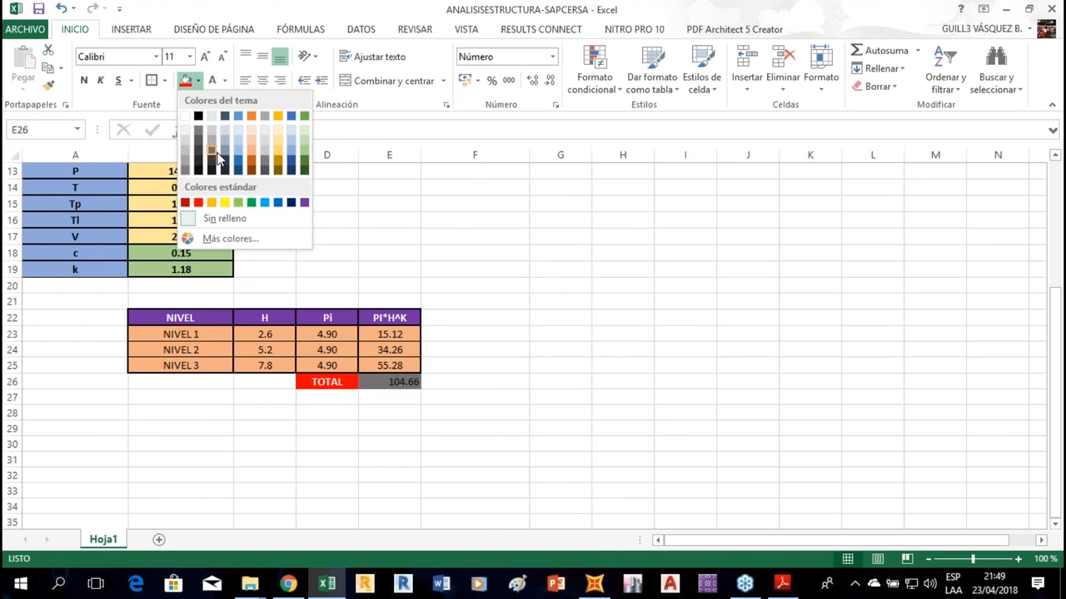
click(279, 157)
click(84, 80)
click(262, 81)
drag(442, 386, 467, 397)
click(475, 364)
Add borders around the TOTAL label in D26 and its sum in E26, keeping the label's red fill.
click(404, 381)
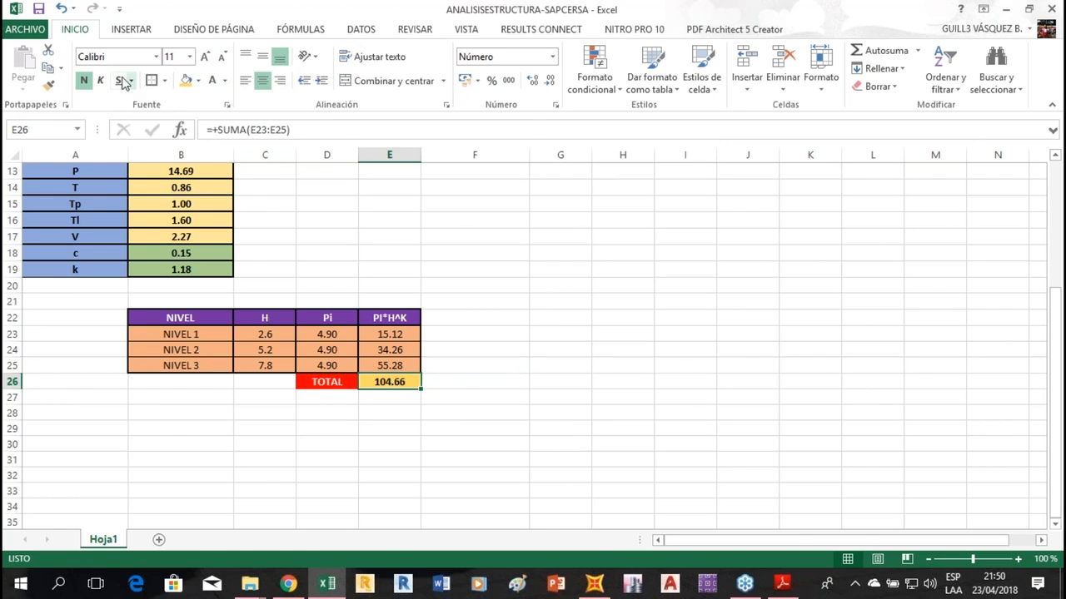
click(326, 380)
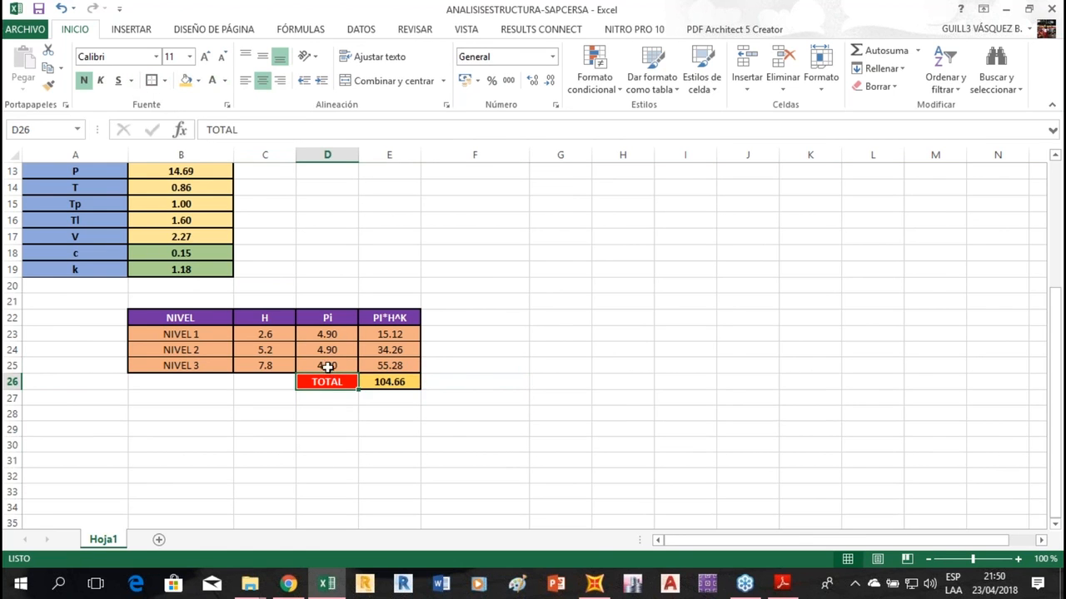
click(187, 80)
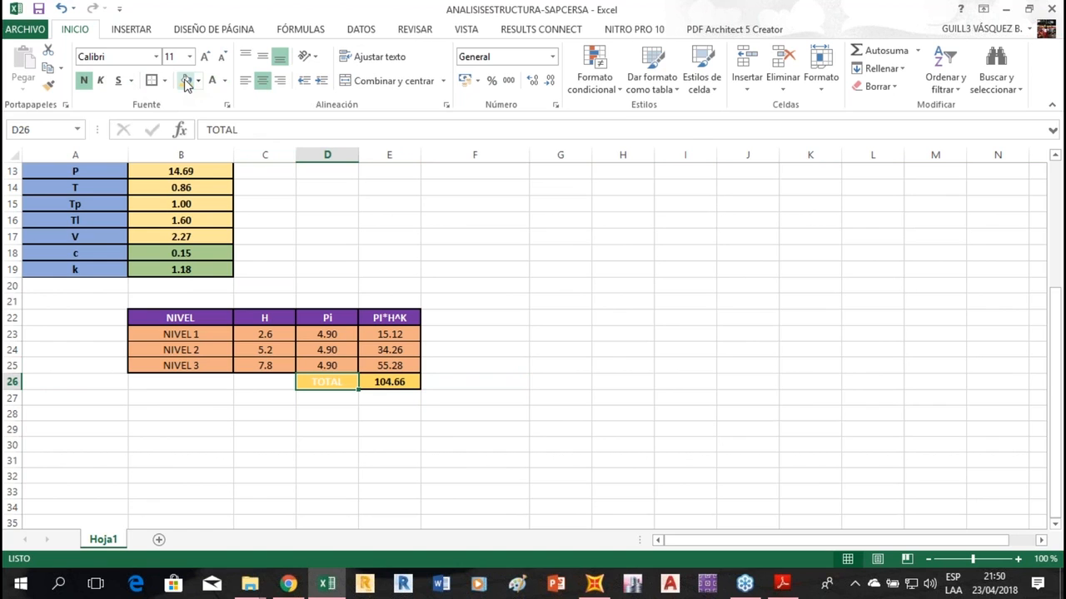
key(ctrl+z)
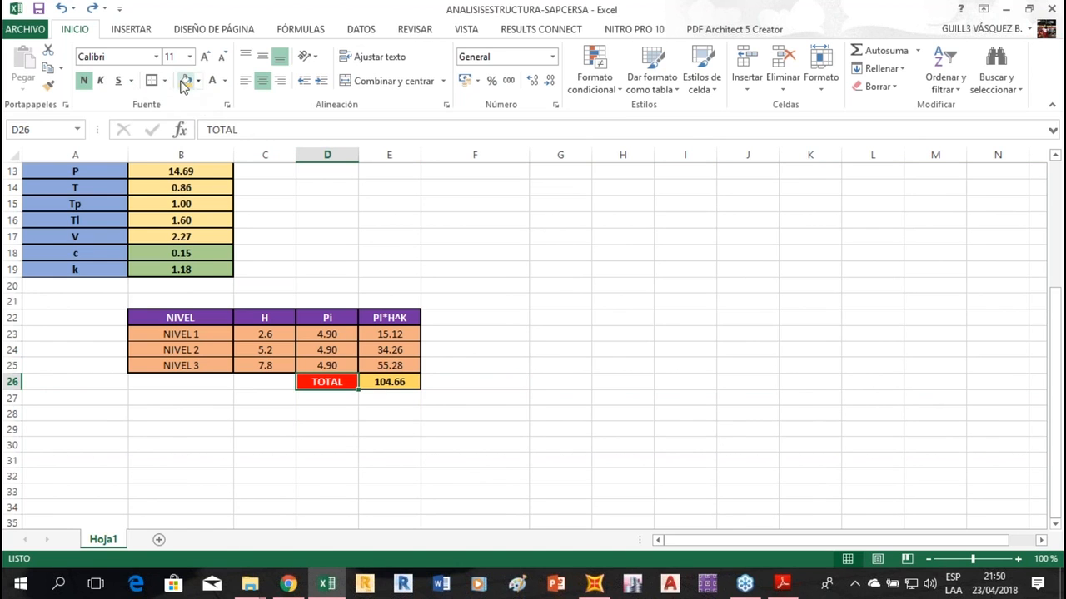
click(153, 81)
click(450, 335)
Narrow column F and insert the Greek symbol α as a bordered column header in F22.
click(479, 320)
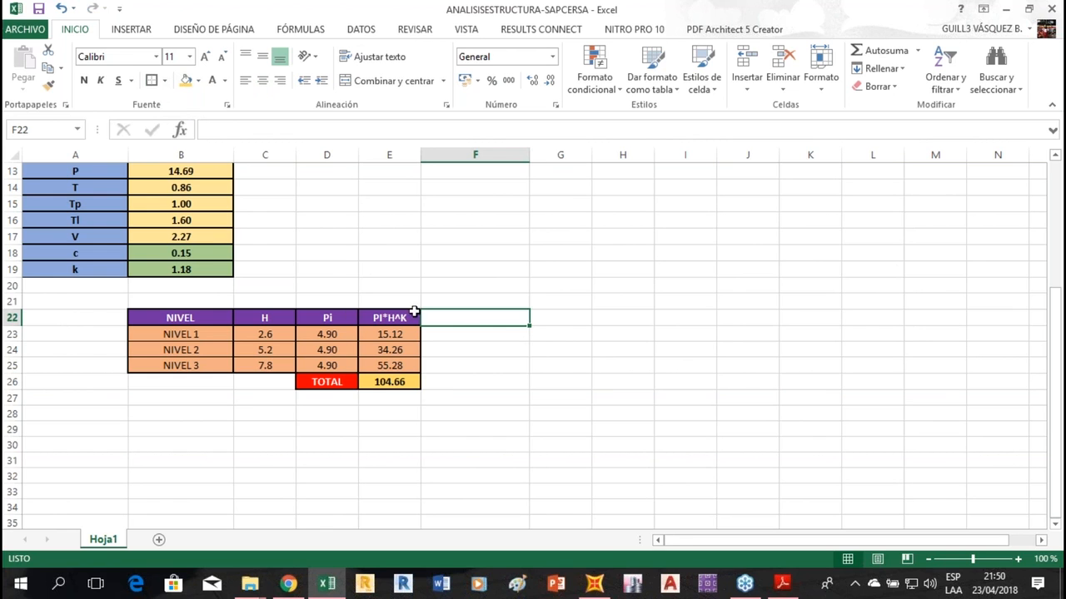
drag(529, 155, 506, 159)
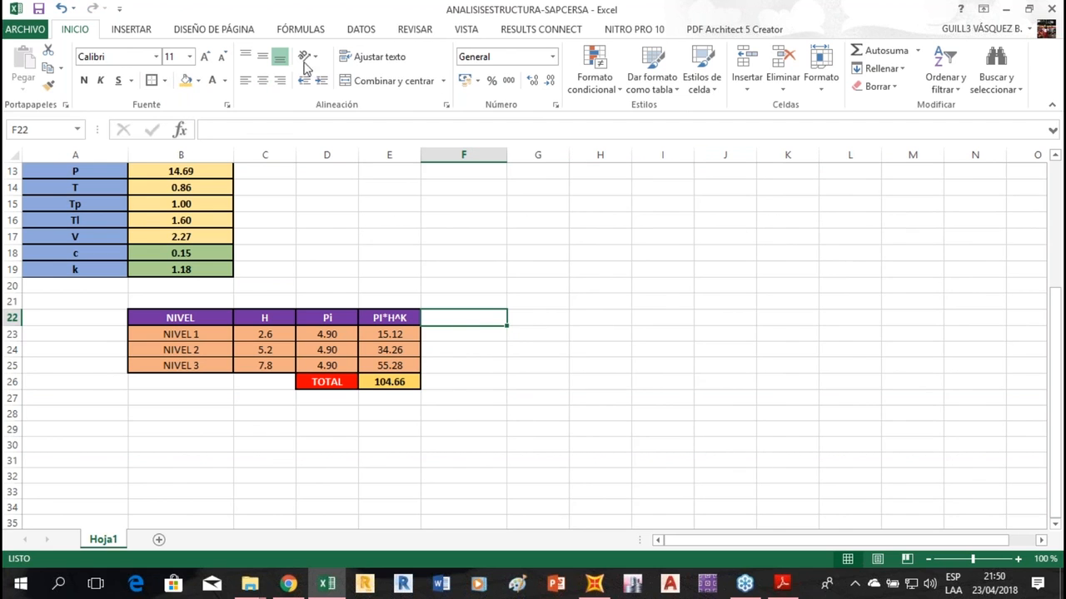
click(133, 29)
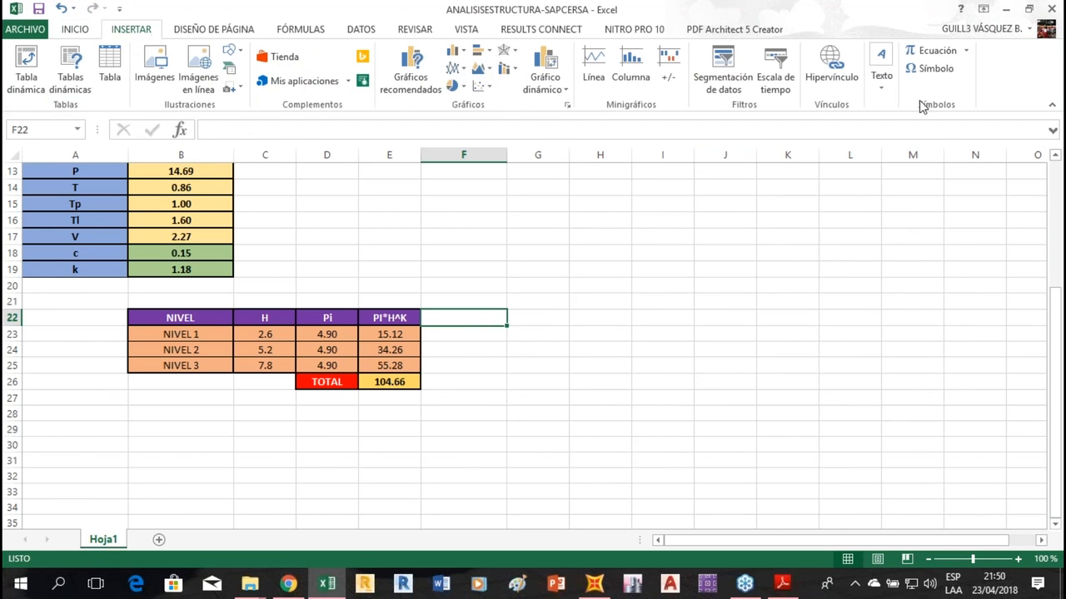
click(922, 72)
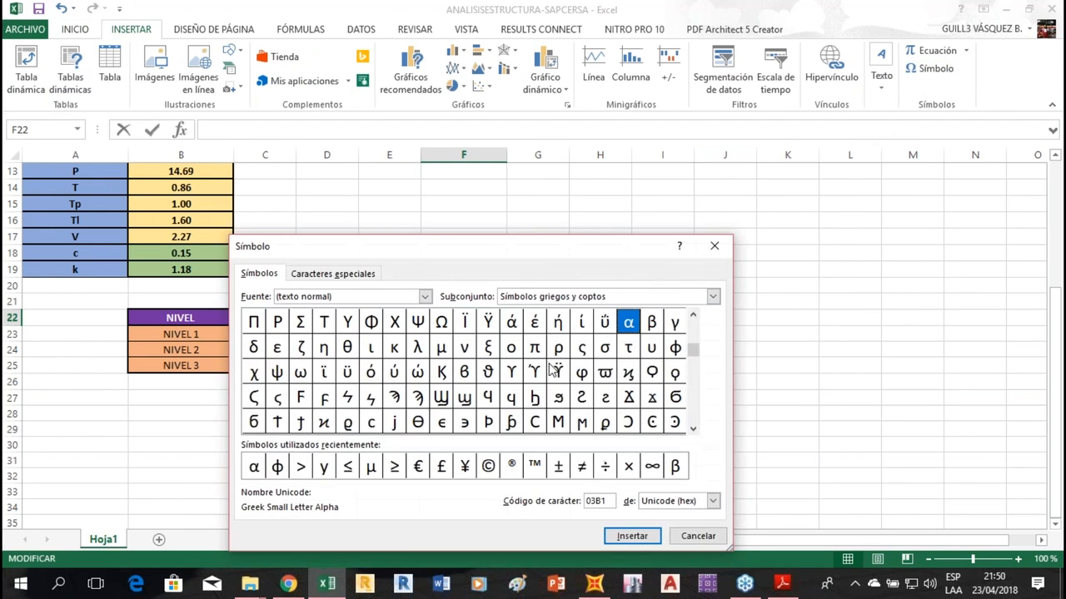
click(253, 468)
click(631, 536)
click(697, 536)
click(477, 377)
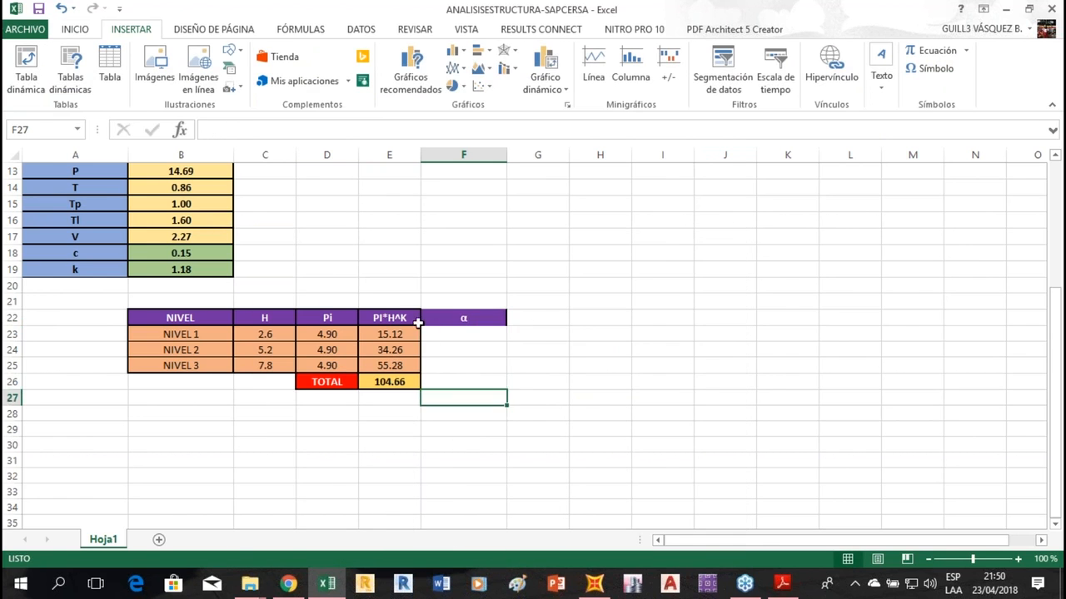
click(460, 324)
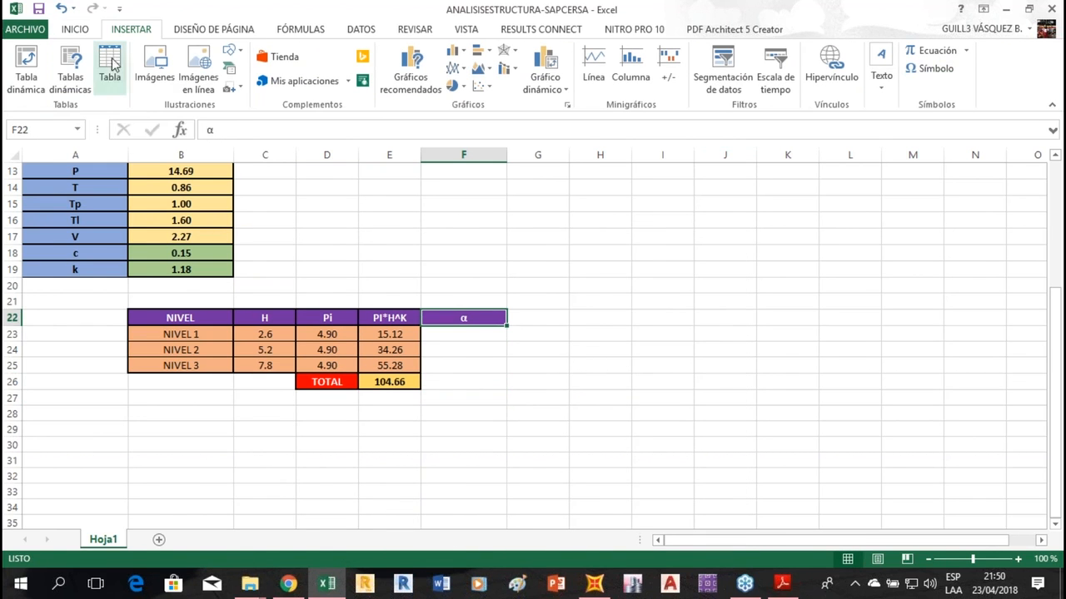
click(74, 30)
Calculate the NIVEL 1 α factor in F23 as E23/E26, checking the αi formula in the E.030 standard PDF.
click(451, 333)
text(+)
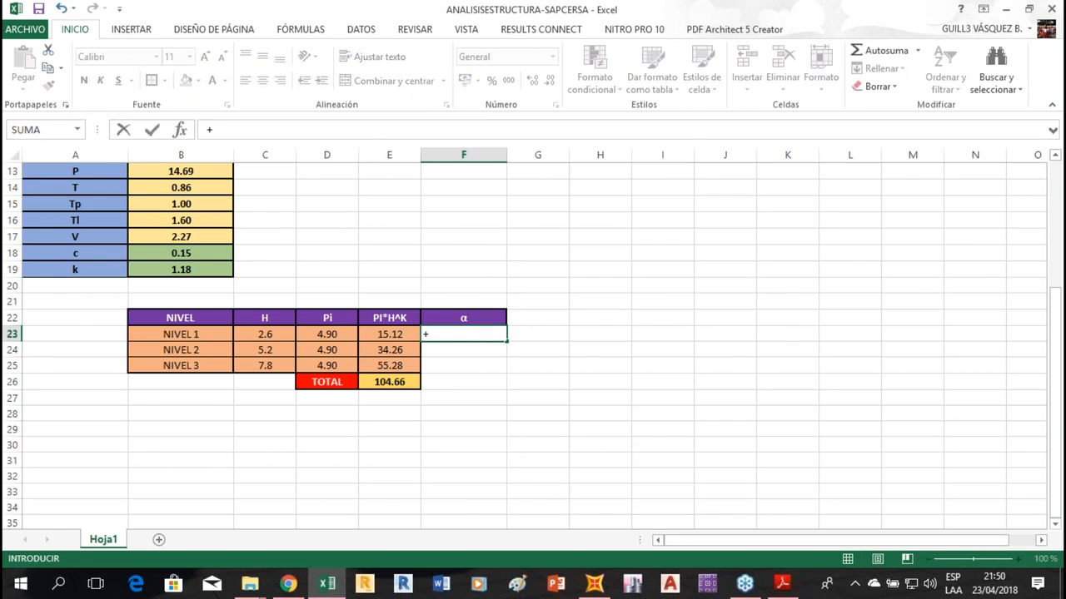
click(782, 583)
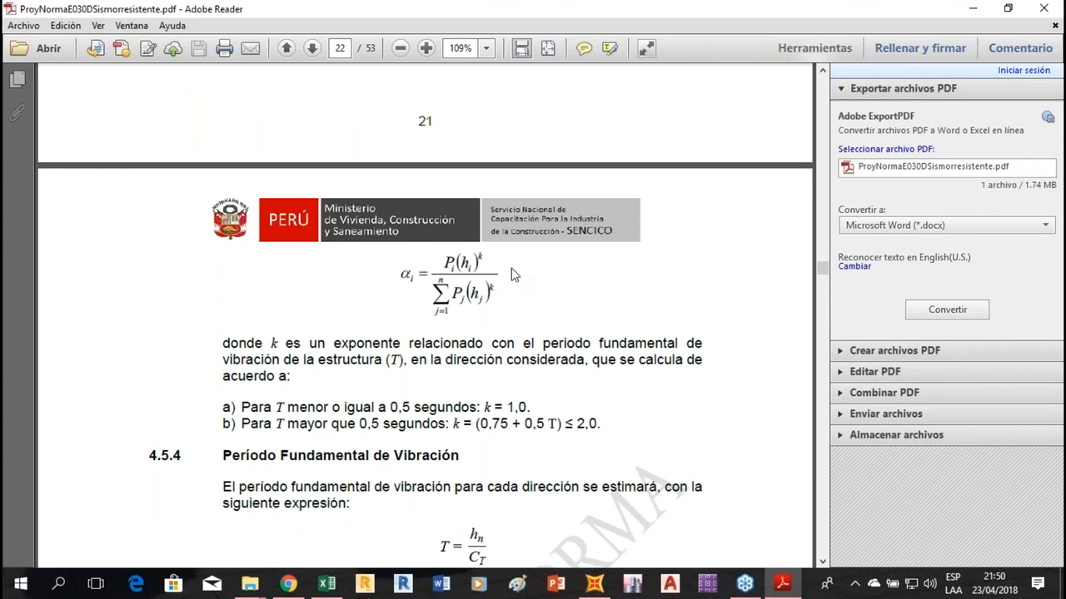
click(782, 583)
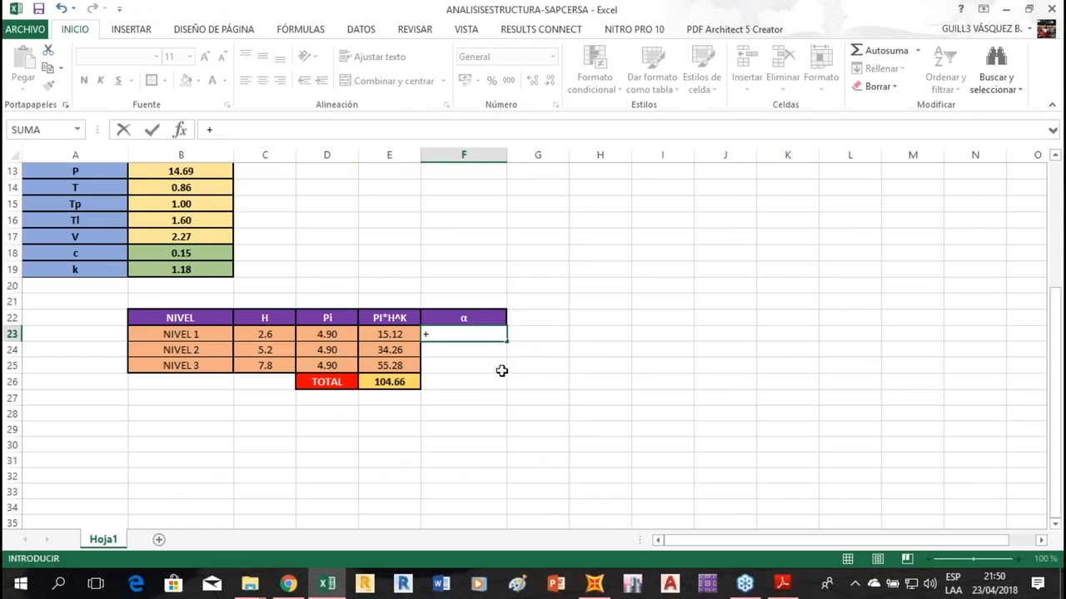
click(397, 334)
text(/)
click(388, 381)
key(Return)
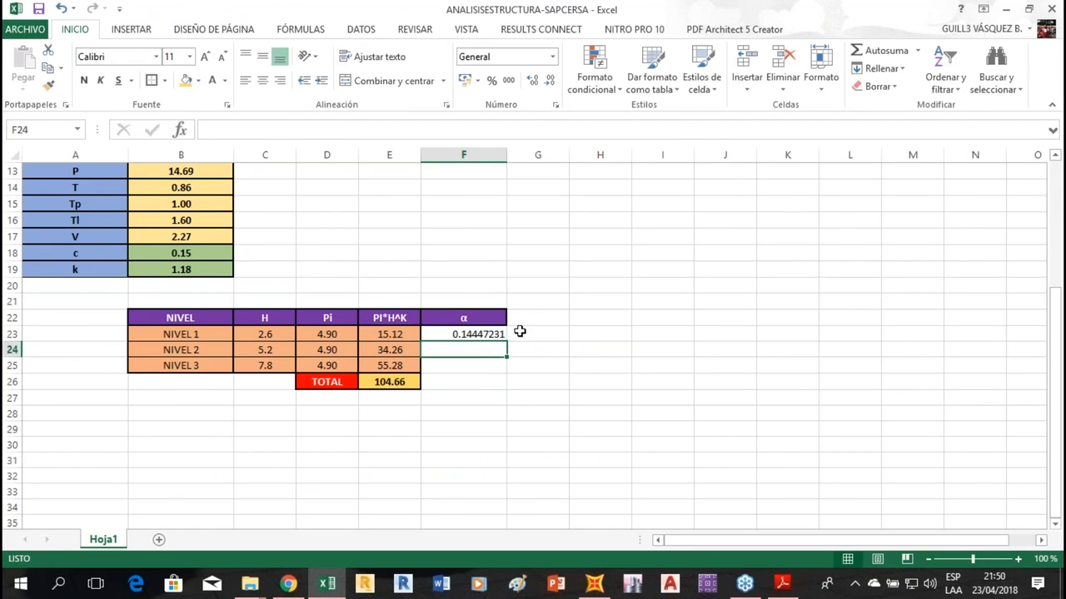
Centre the α value in F23 and show it with two decimals.
click(498, 334)
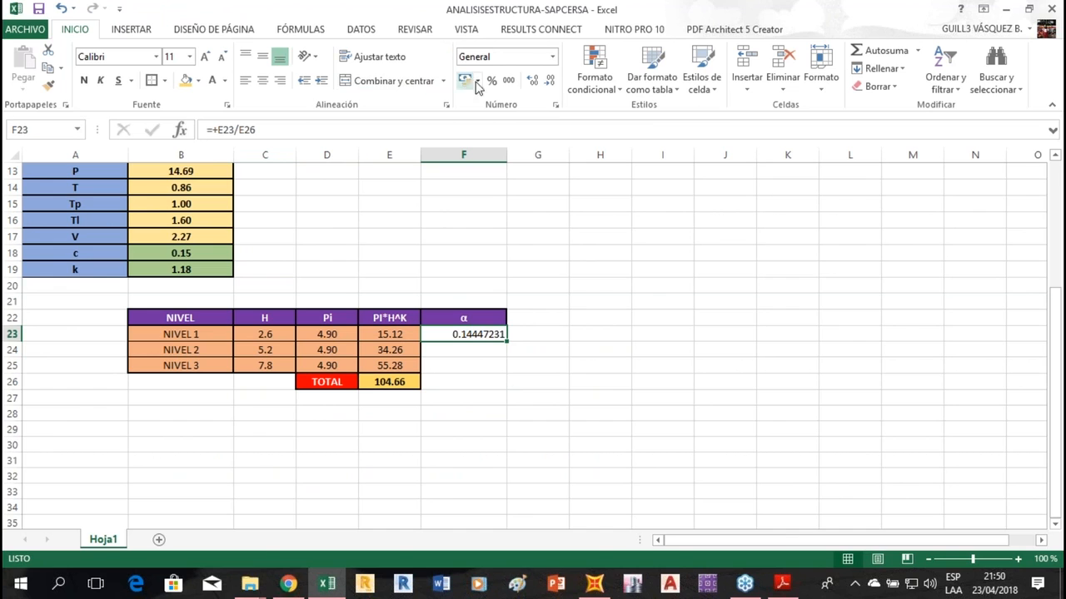
click(532, 80)
click(531, 80)
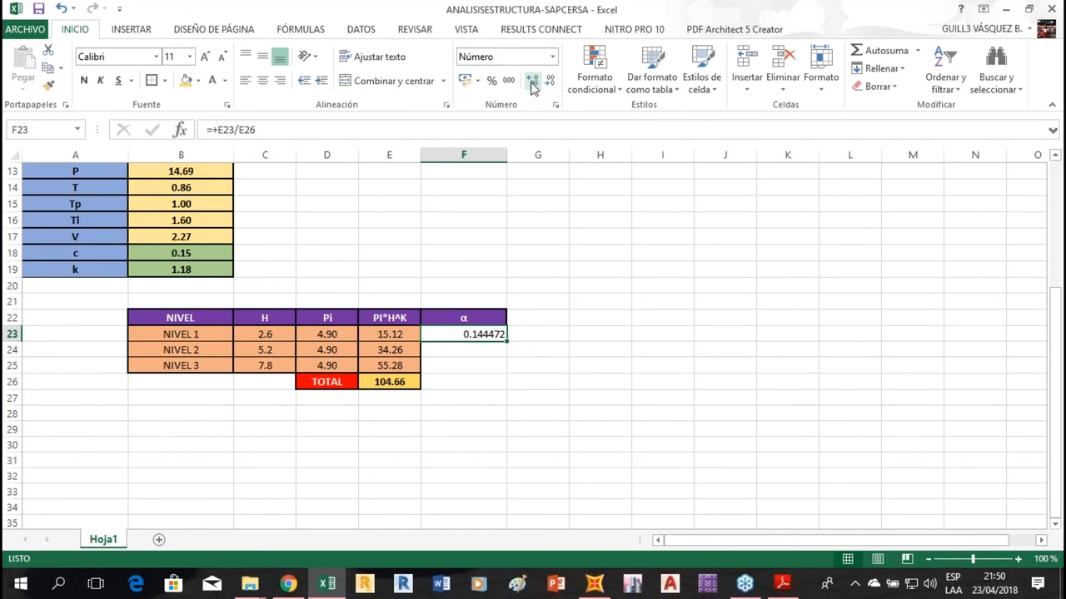
click(262, 81)
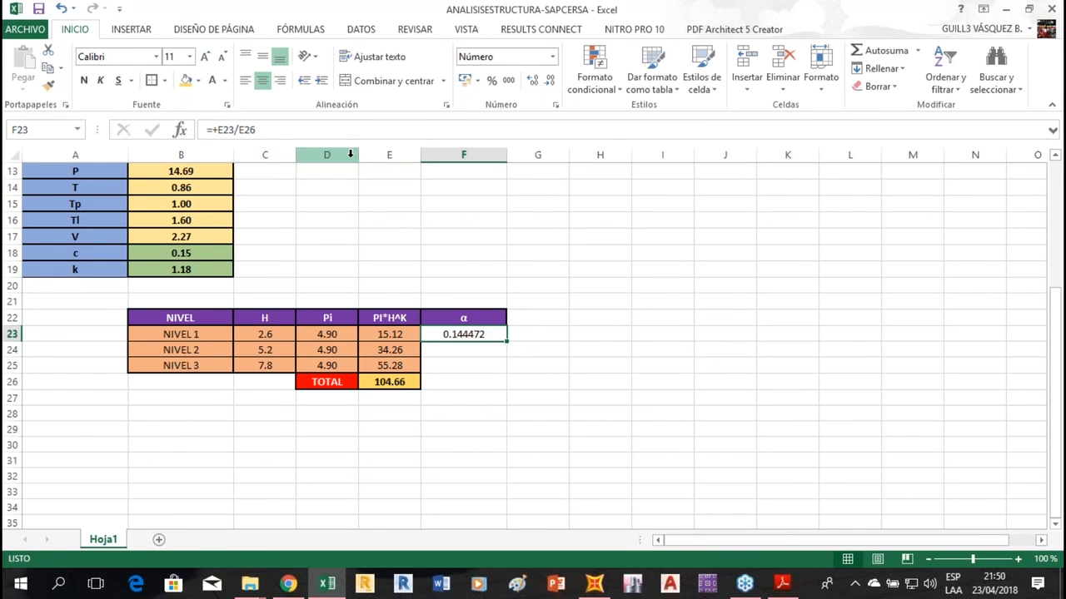
click(549, 81)
click(550, 81)
click(549, 81)
click(550, 81)
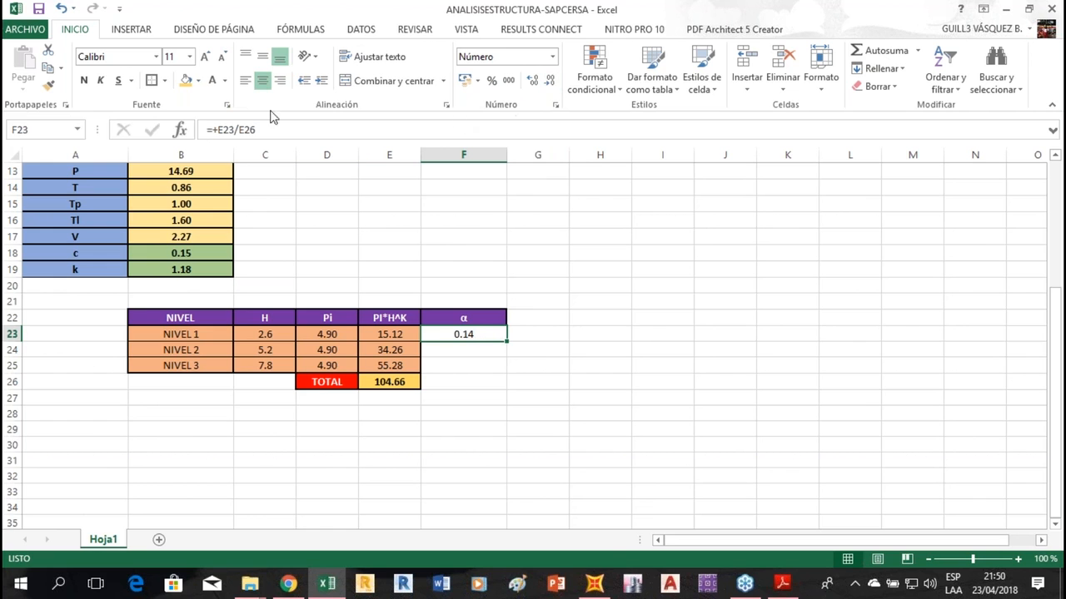
Copy the formatting of the PI*H^K cell E23 onto the α cells F23:F25.
click(483, 379)
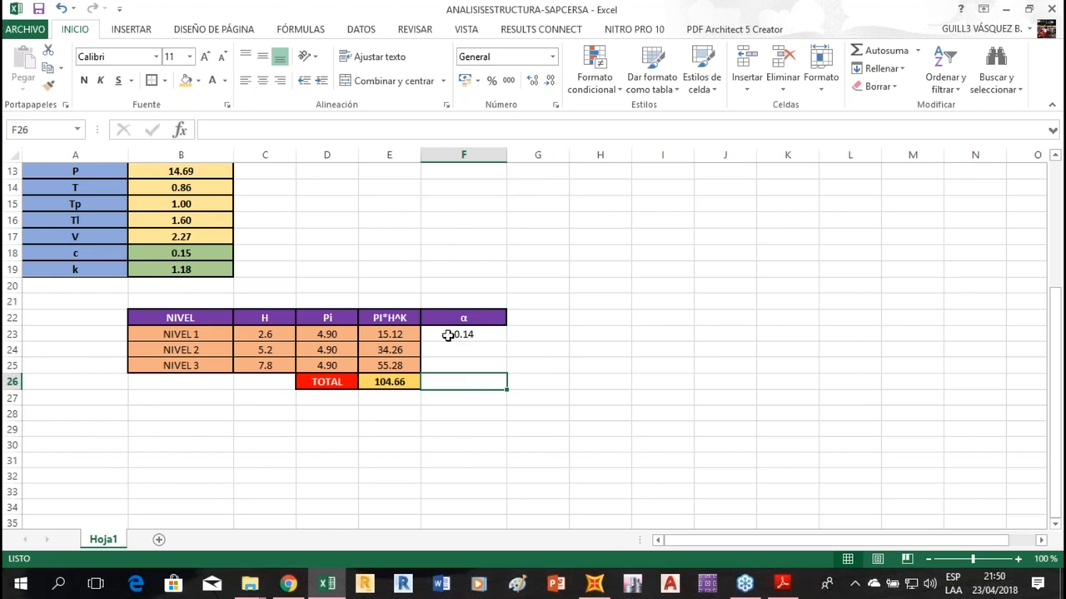
click(477, 328)
click(389, 334)
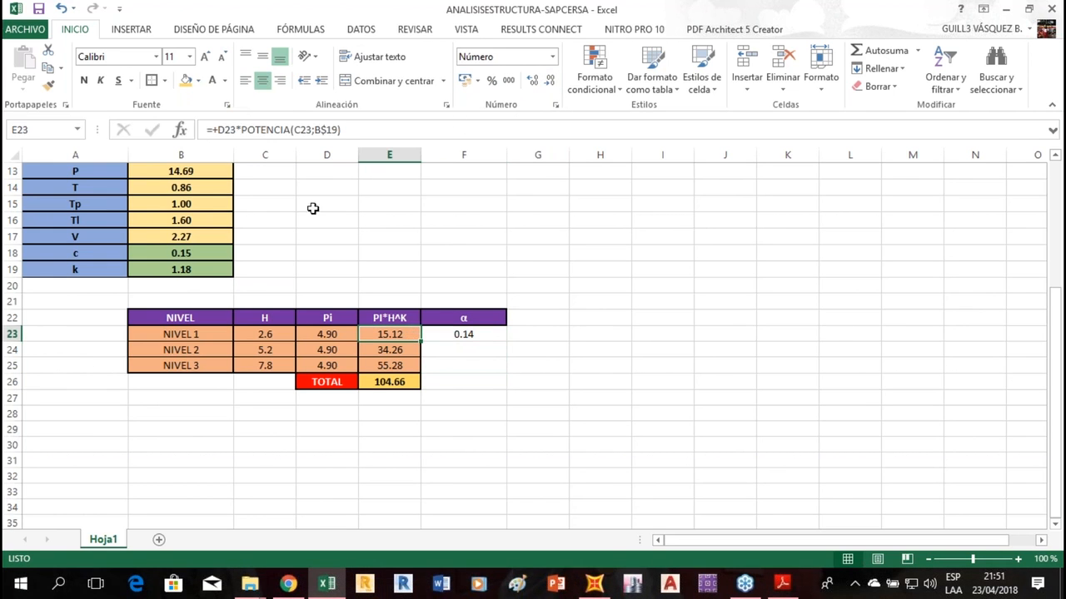
click(48, 87)
drag(493, 336, 490, 363)
click(486, 333)
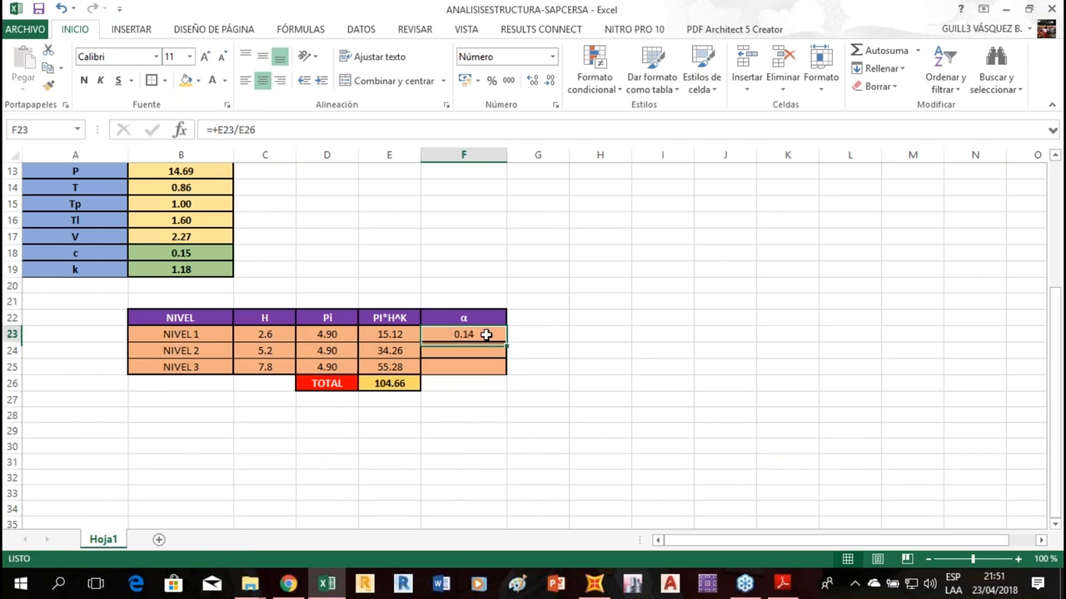
Apply all borders and a thick outside border to the α cells F23:F25.
drag(471, 333, 472, 363)
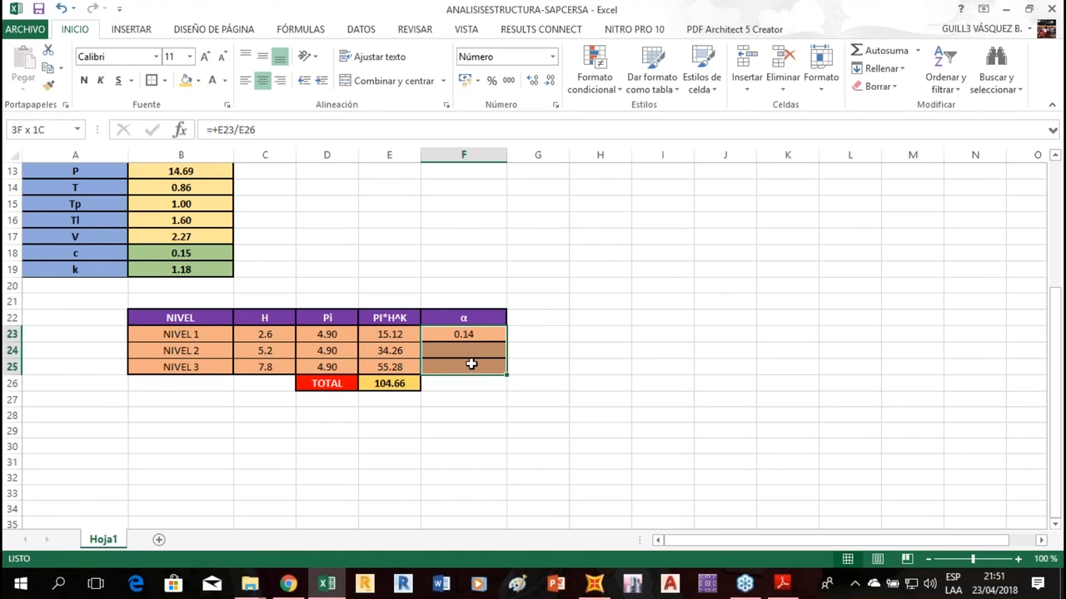
click(164, 80)
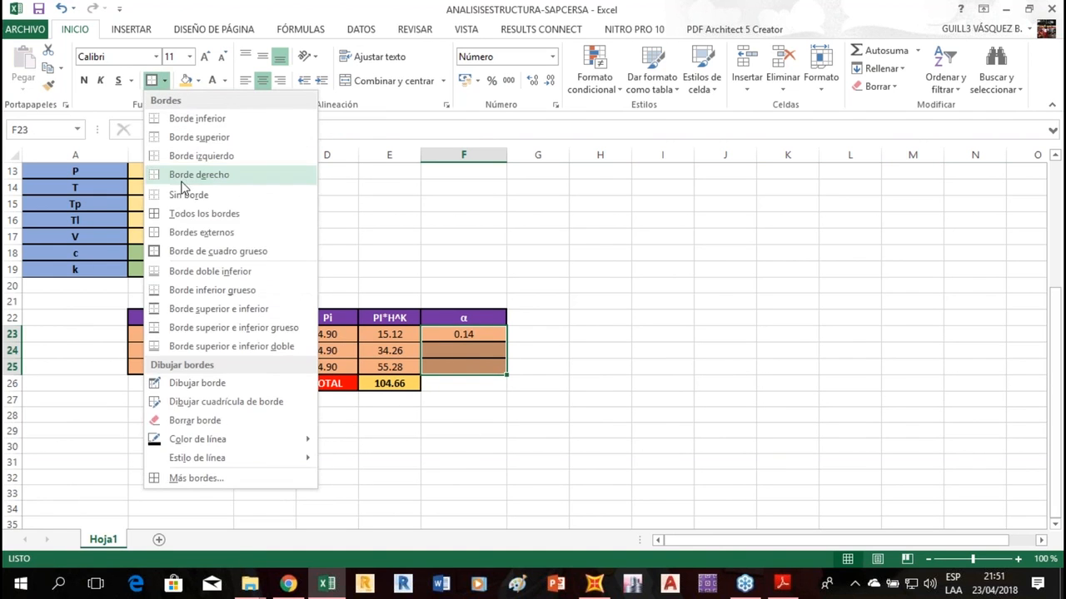
click(191, 213)
click(537, 442)
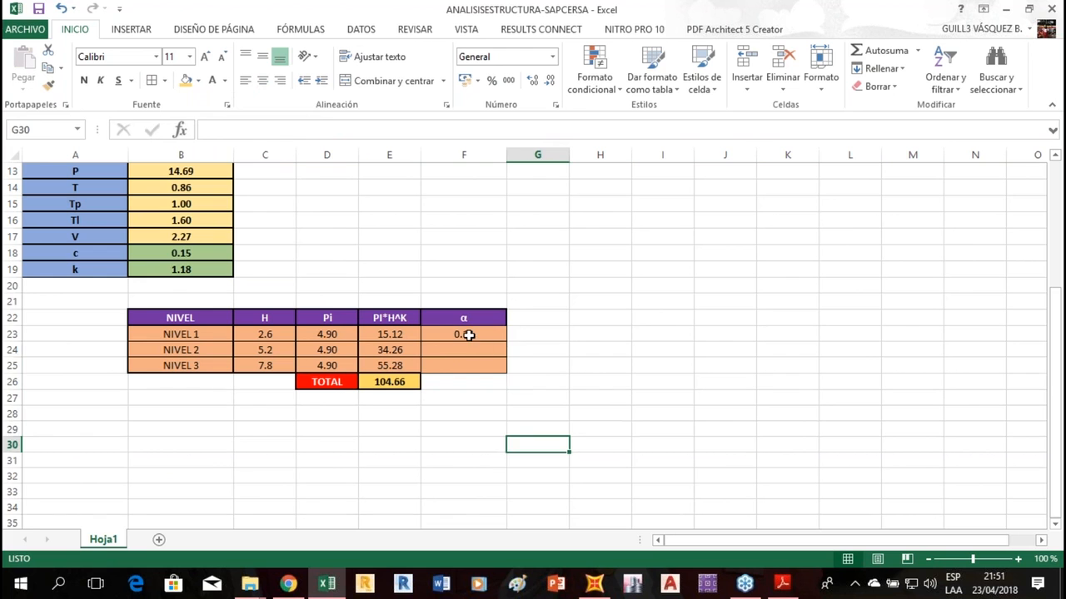
drag(469, 334, 469, 364)
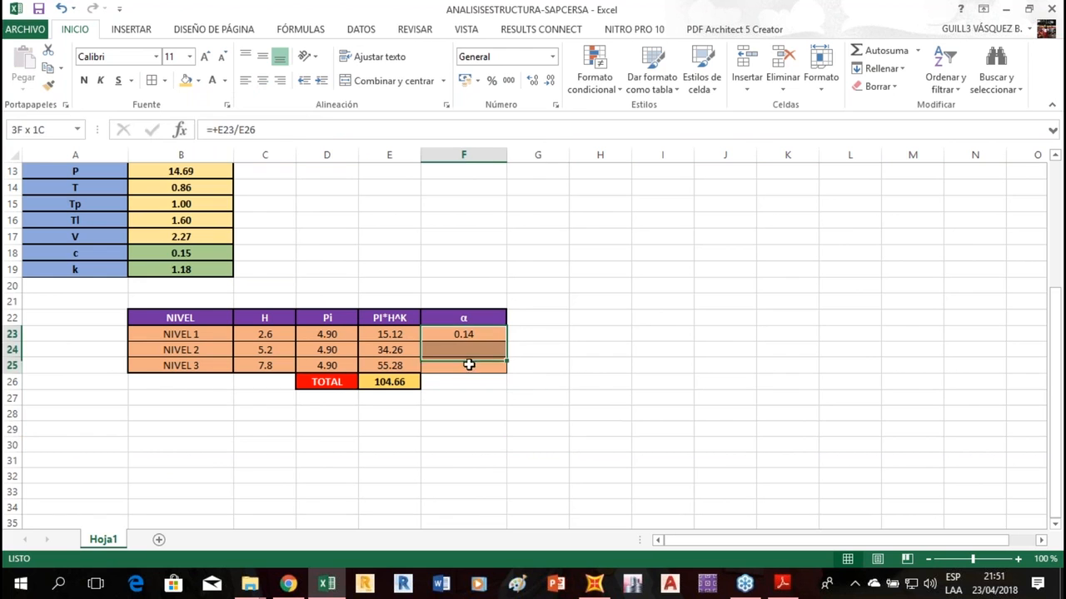
click(164, 80)
click(180, 254)
click(406, 411)
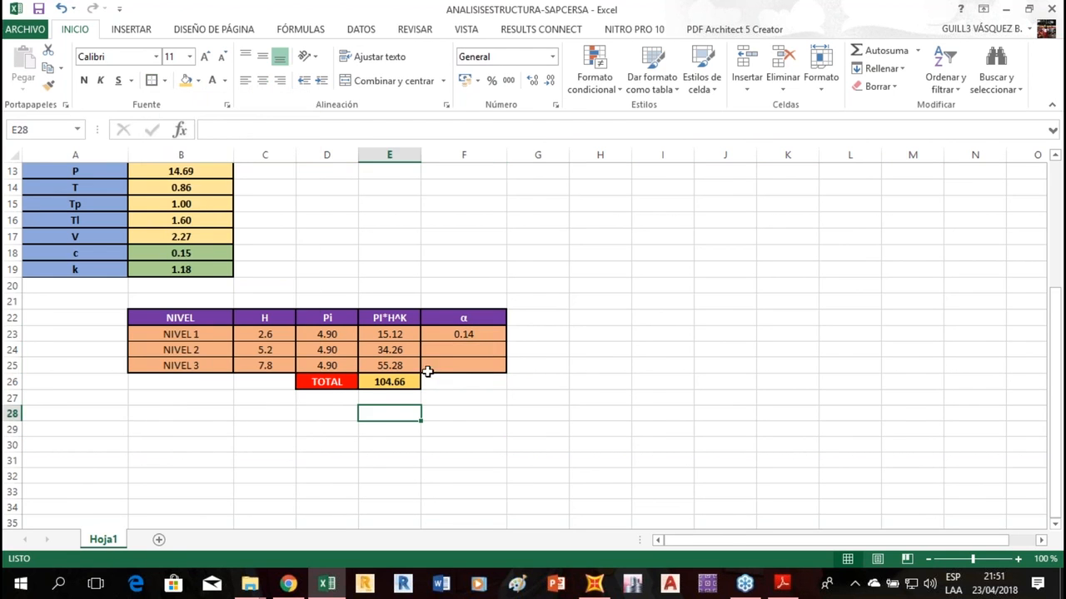
Lock the total's row in the F23 formula as E$26 and fill the formula down to F25.
click(472, 338)
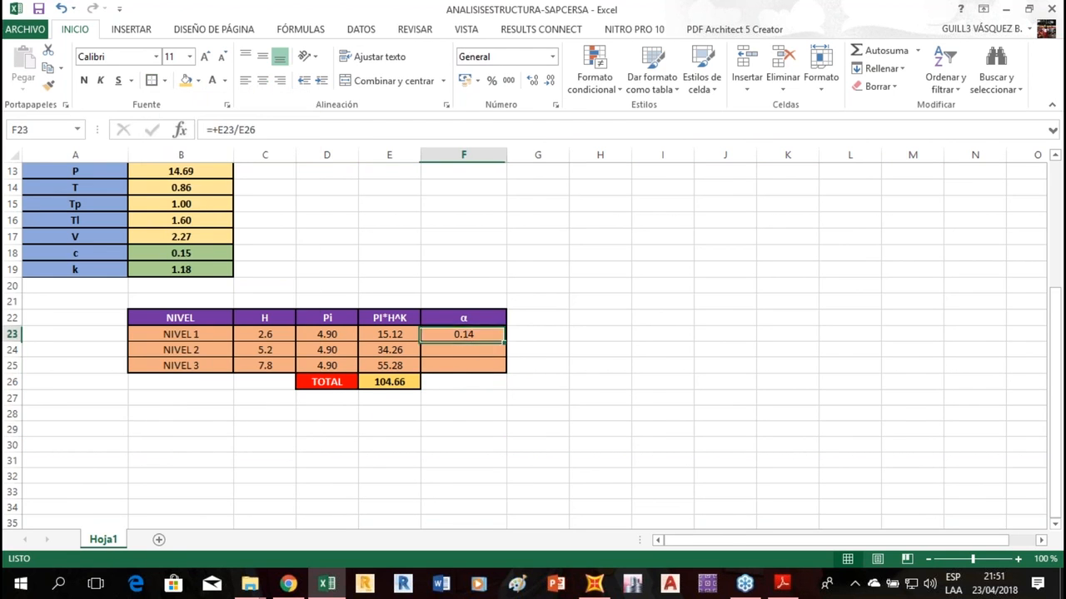
click(246, 129)
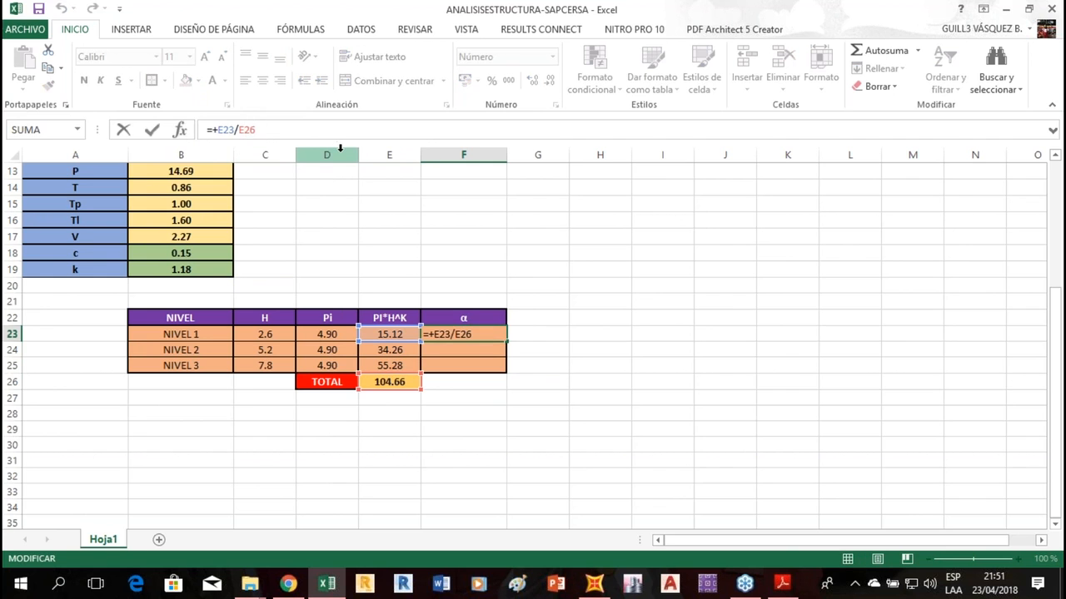
key(F4)
key(Return)
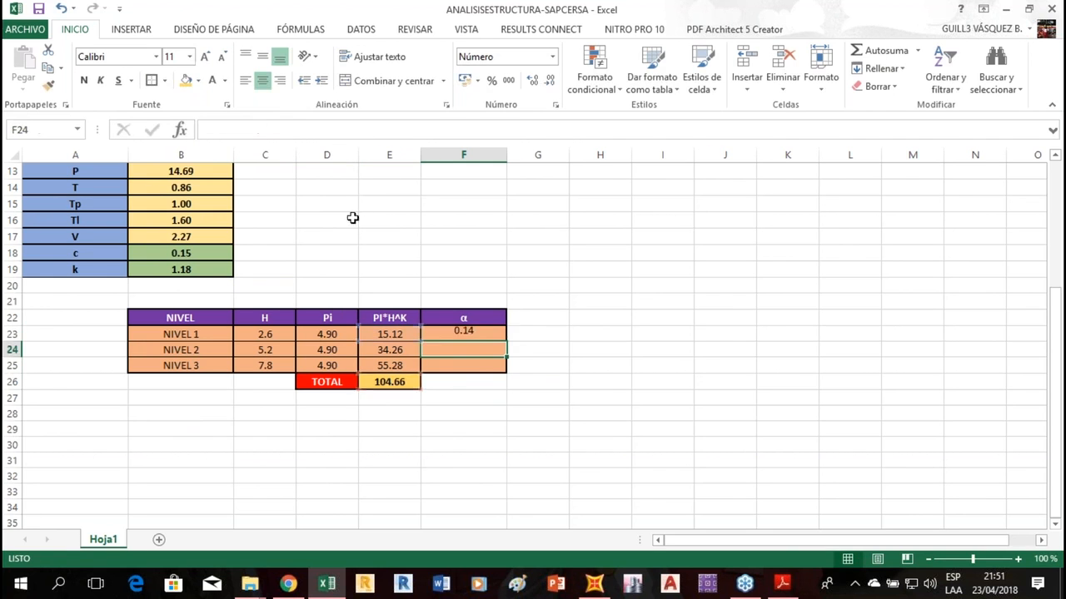
click(489, 341)
drag(505, 342, 500, 368)
Copy the PI*H^K total in E26 to F26 to sum the α factors.
click(471, 385)
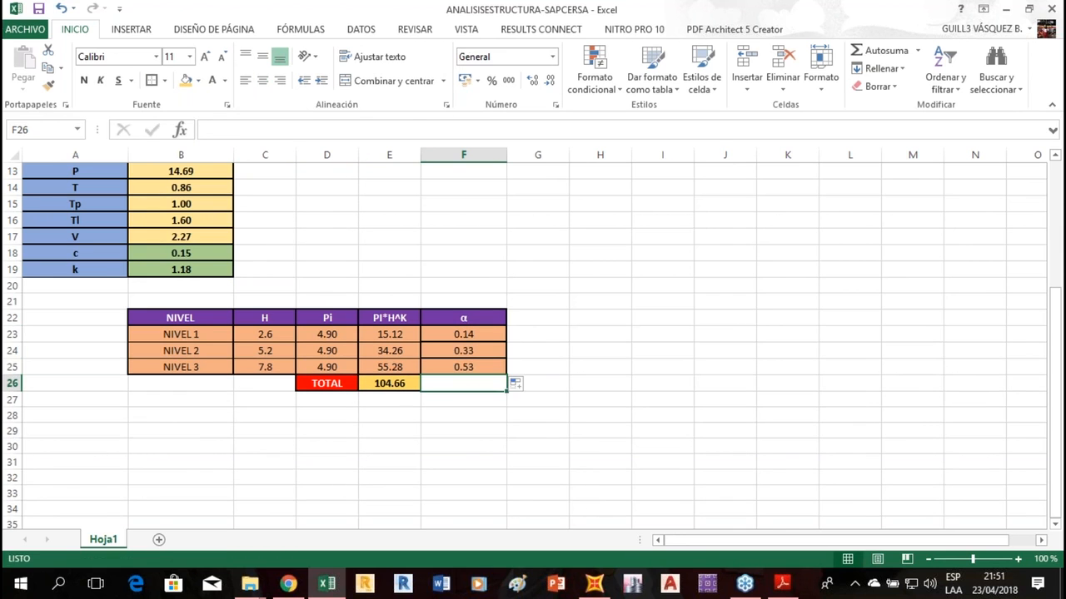
key(Left)
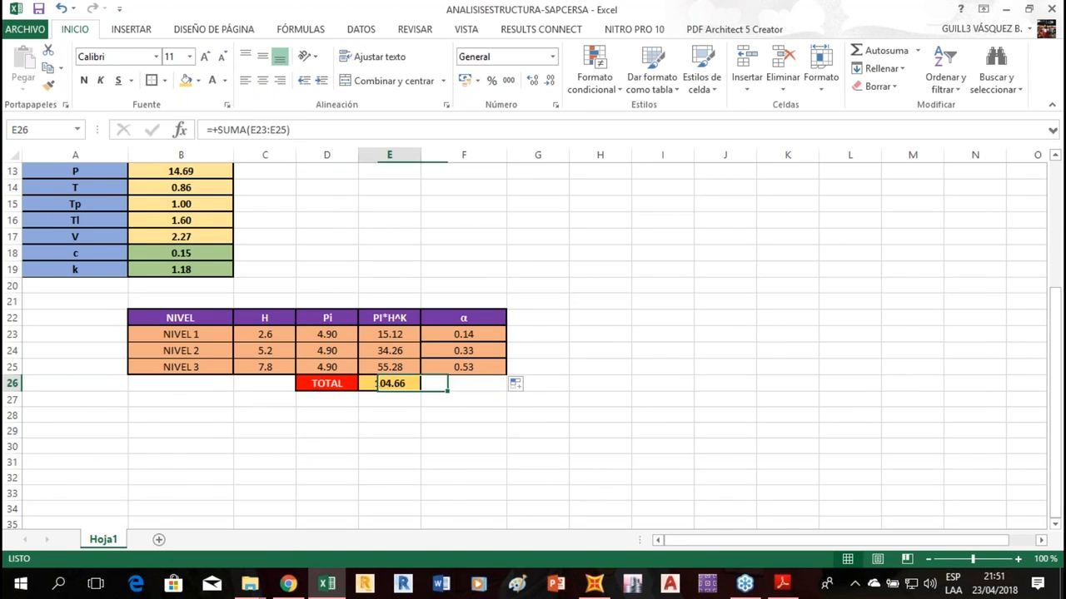
key(ctrl+c)
click(452, 383)
key(ctrl+v)
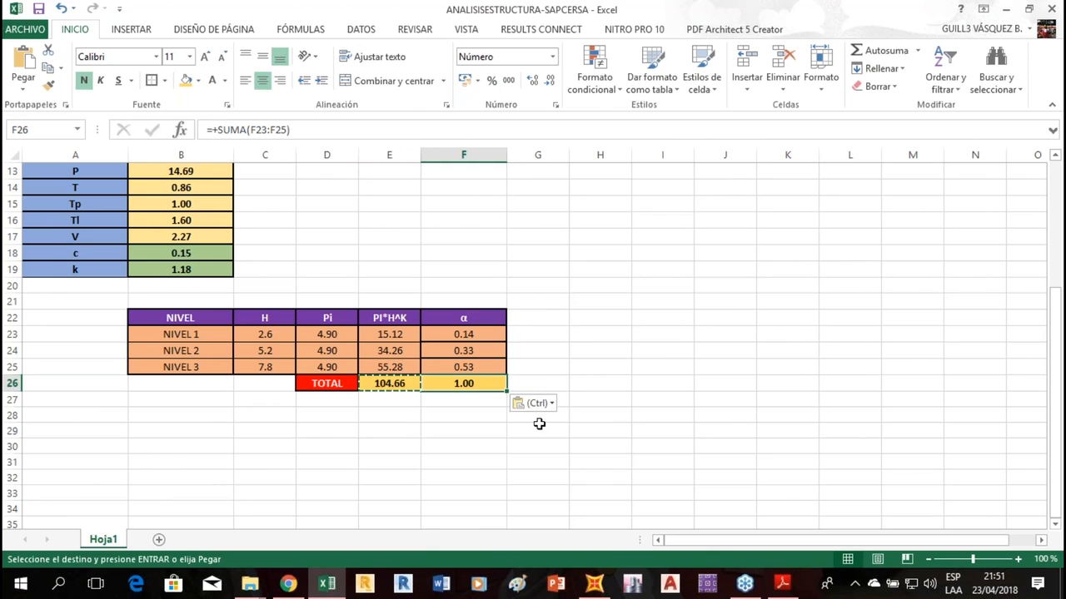
key(Return)
Reapply the formatting of the PI*H^K level values in column E to the filled α values in F23:F25.
click(388, 335)
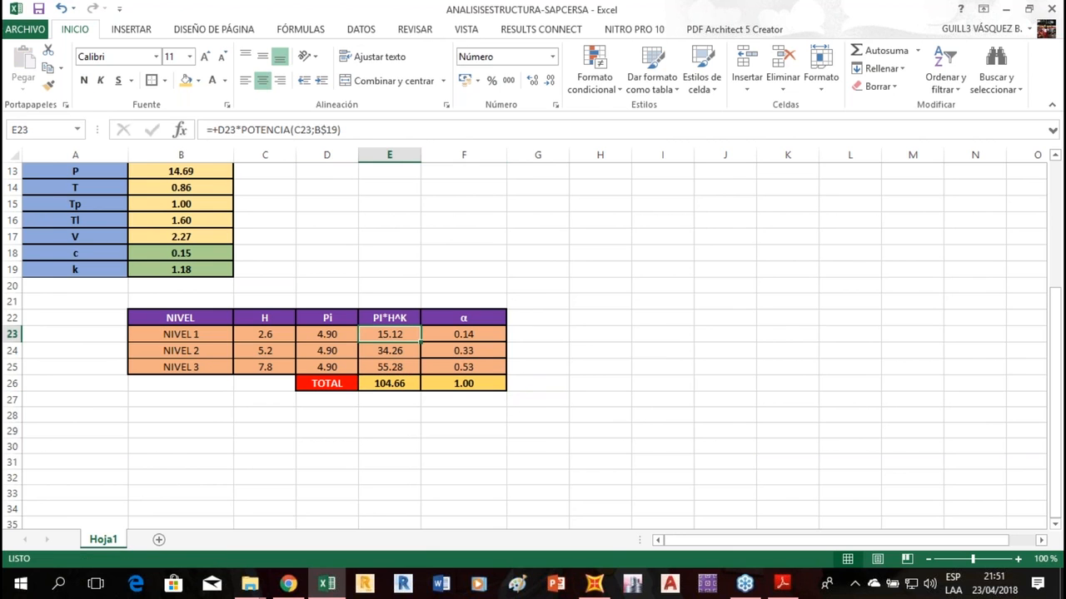
click(47, 84)
mouse_move(466, 337)
mouse_down()
mouse_move(471, 365)
mouse_move(503, 373)
mouse_move(495, 368)
mouse_up()
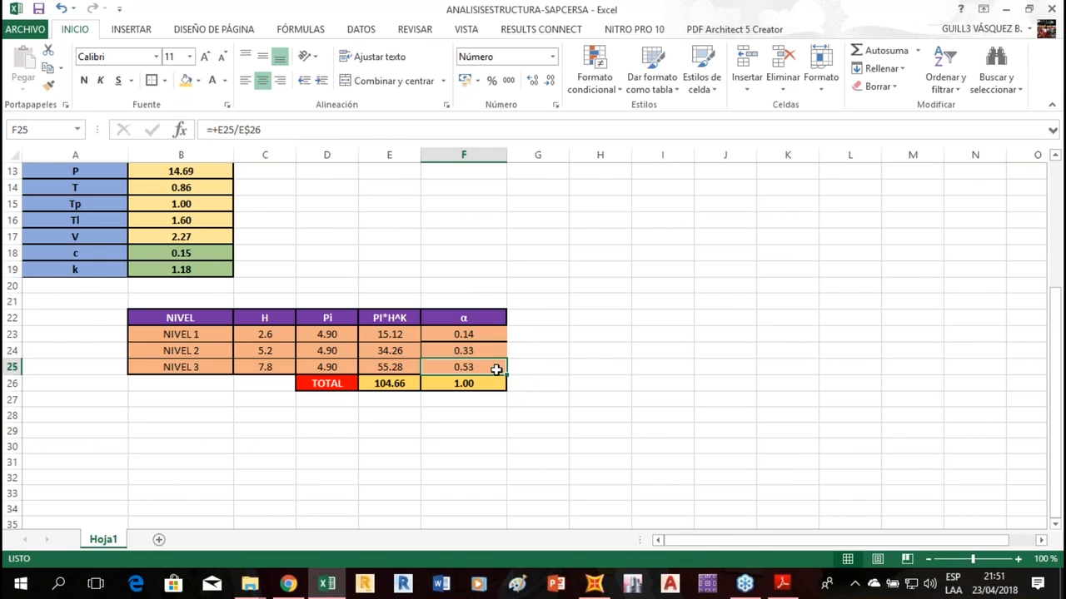
click(395, 351)
click(47, 84)
drag(488, 334, 502, 372)
click(542, 383)
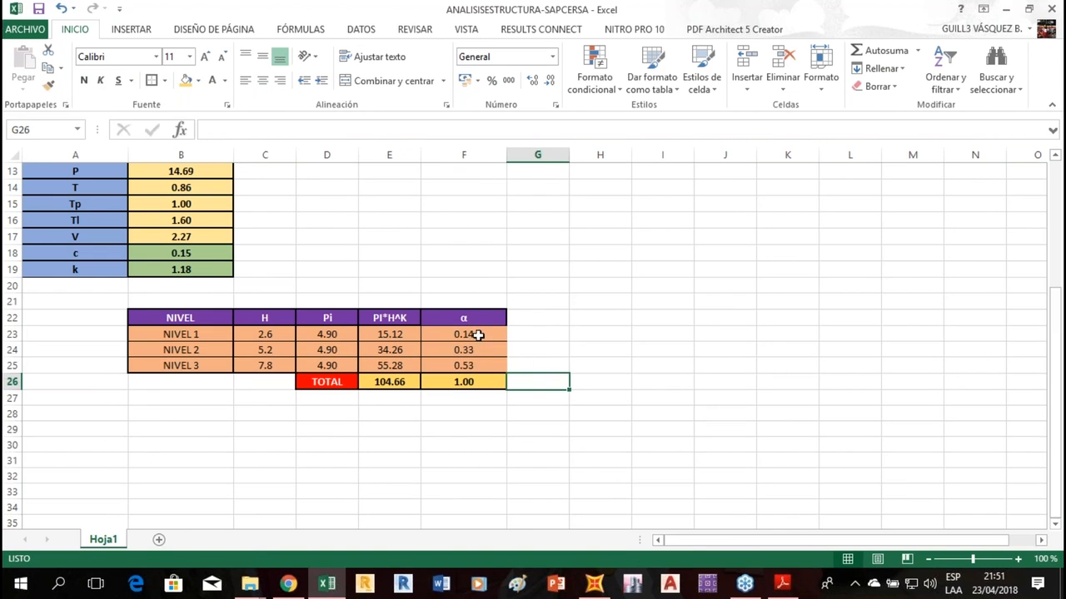
drag(478, 334, 490, 368)
click(483, 301)
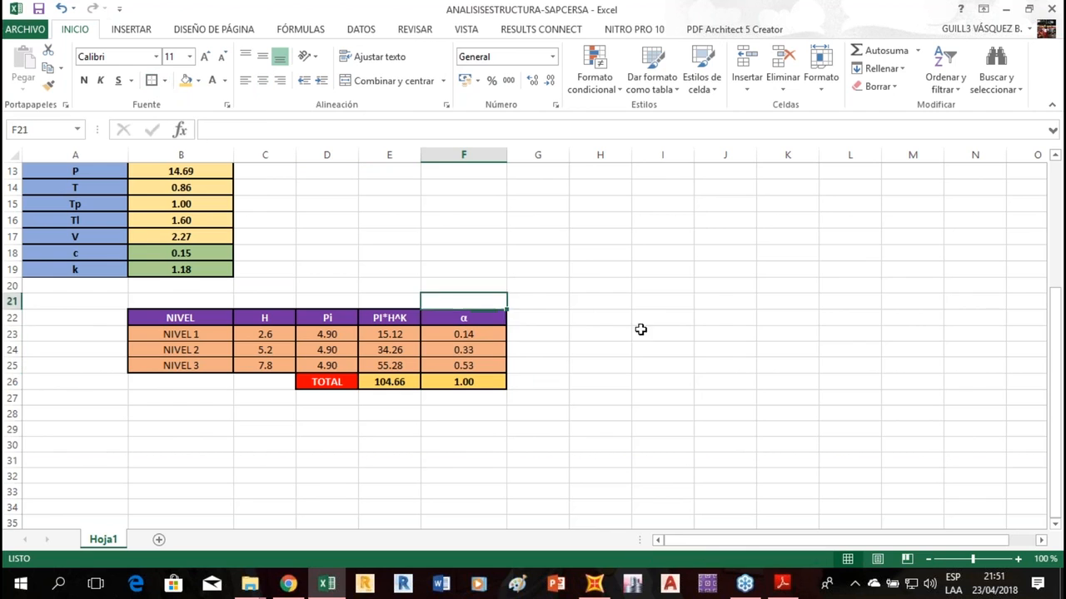
Add the column header F in G22, next to the α header.
click(641, 329)
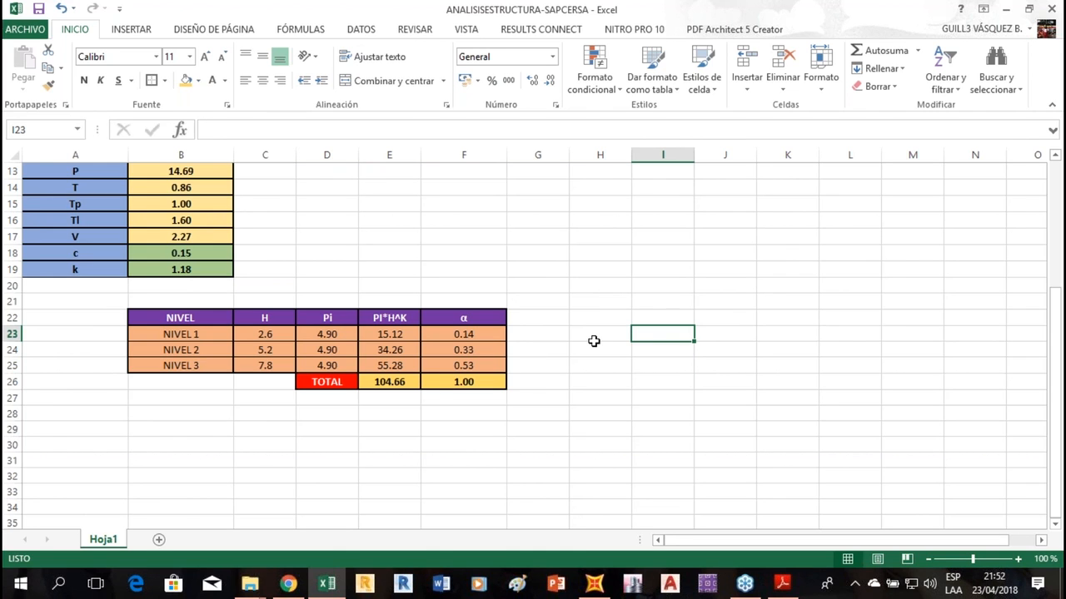
click(544, 317)
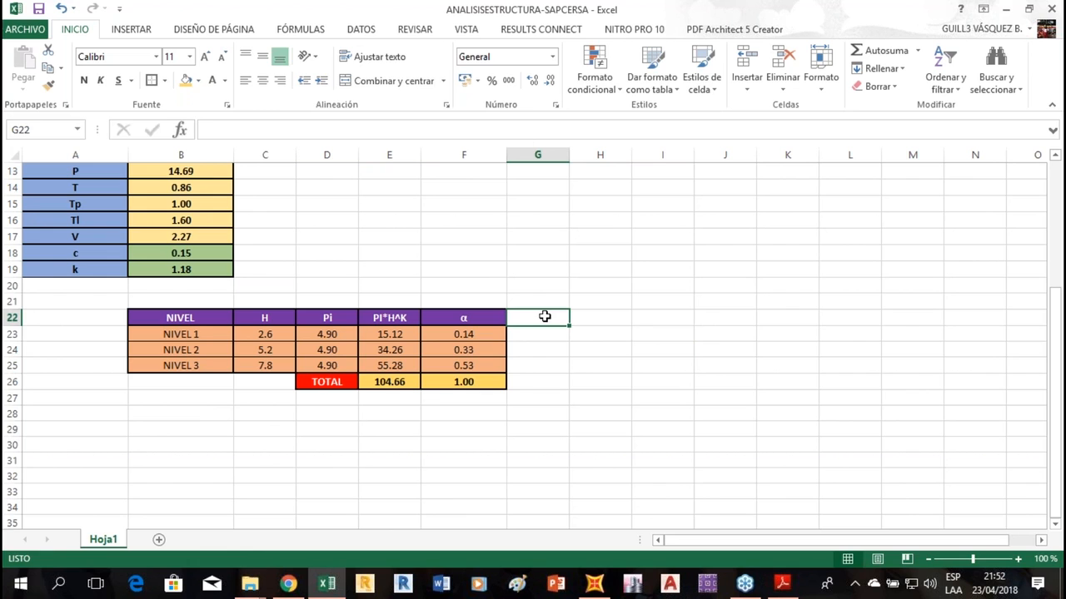
text(F)
key(Return)
click(535, 317)
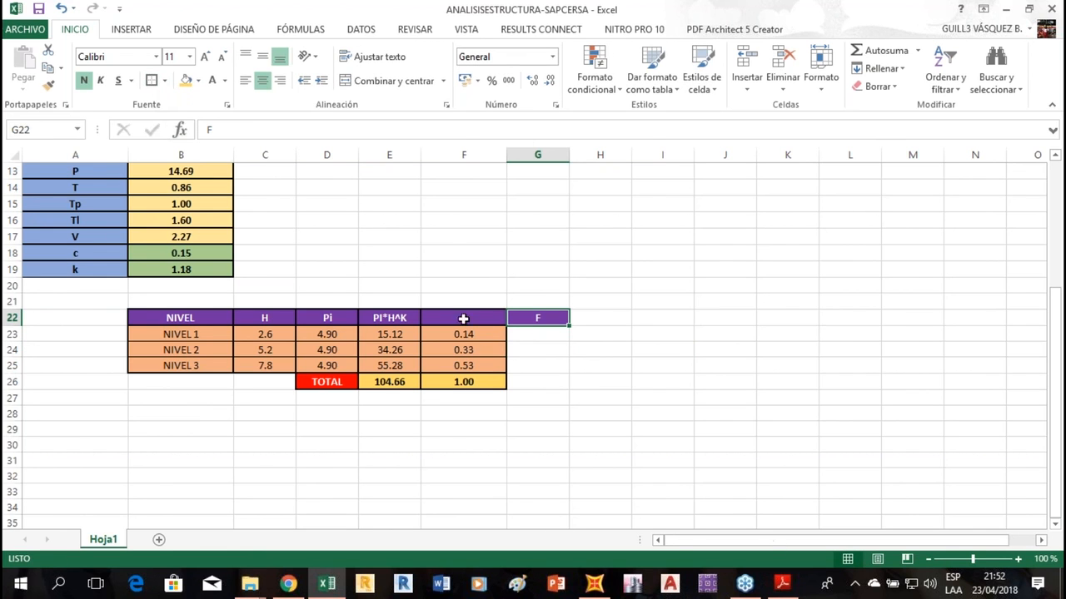
Calculate the NIVEL 1 force in G23 as =+F23*B17, checking Fi = αi·V in section 4.5.3 of the standard PDF.
click(783, 585)
scroll(485, 446, up, 5)
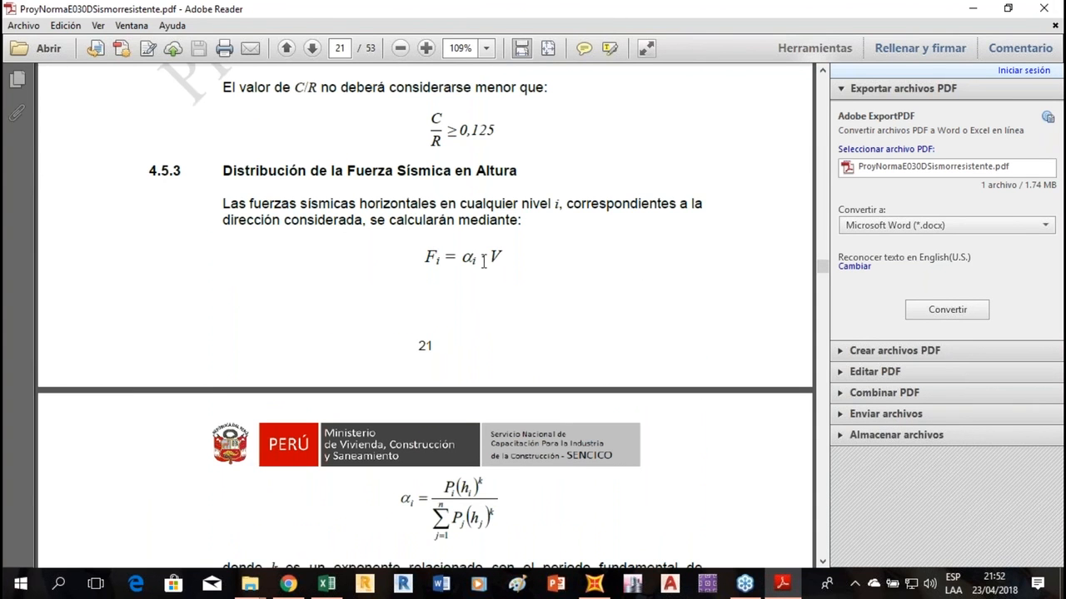
click(783, 585)
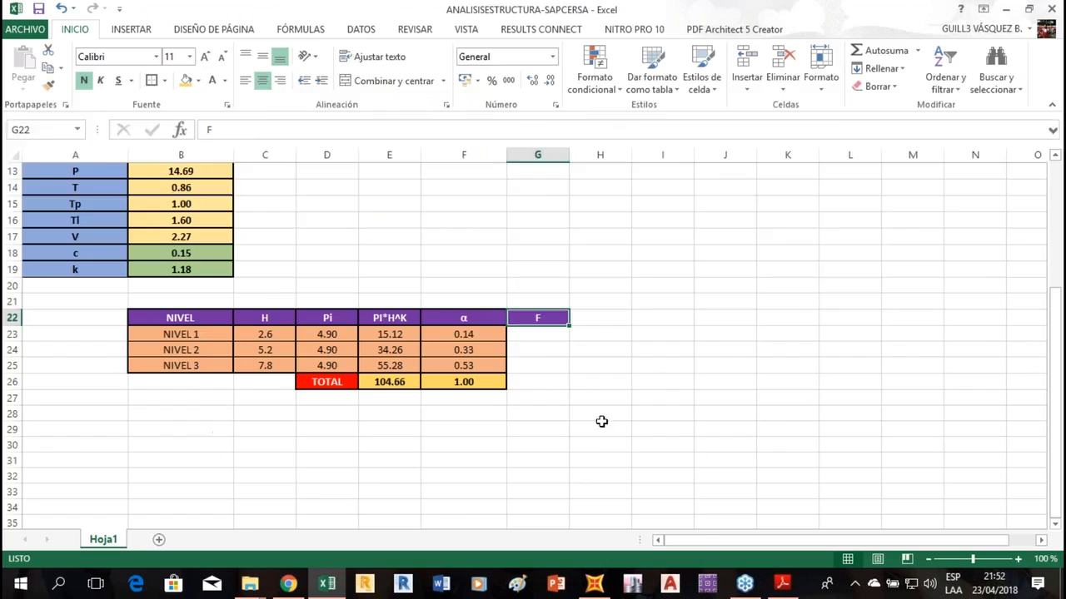
click(499, 337)
click(528, 333)
double_click(535, 333)
text(+)
click(489, 333)
text(*)
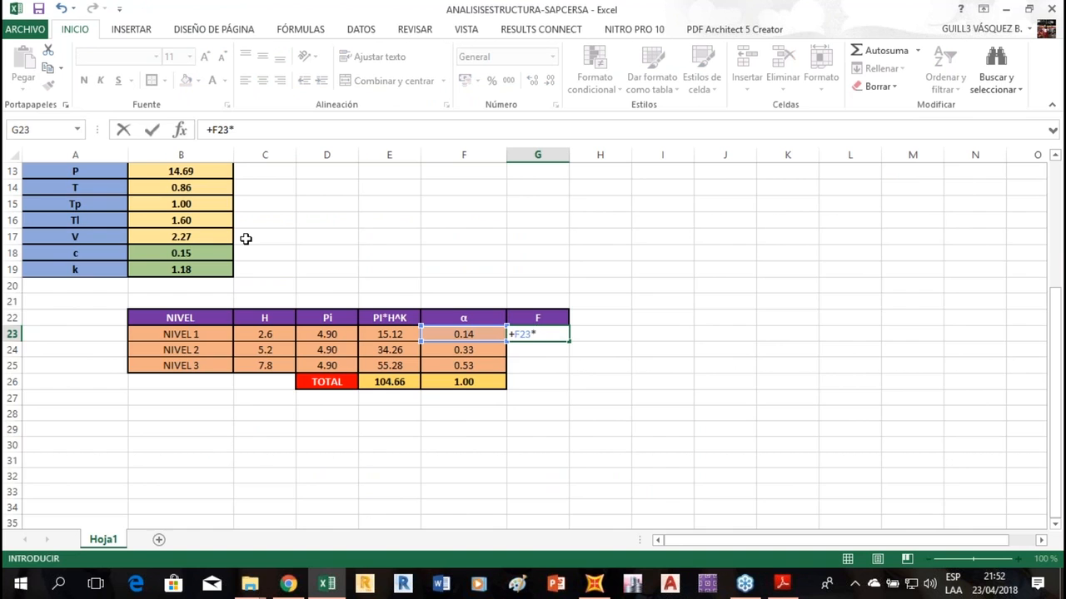
scroll(246, 239, up, 1)
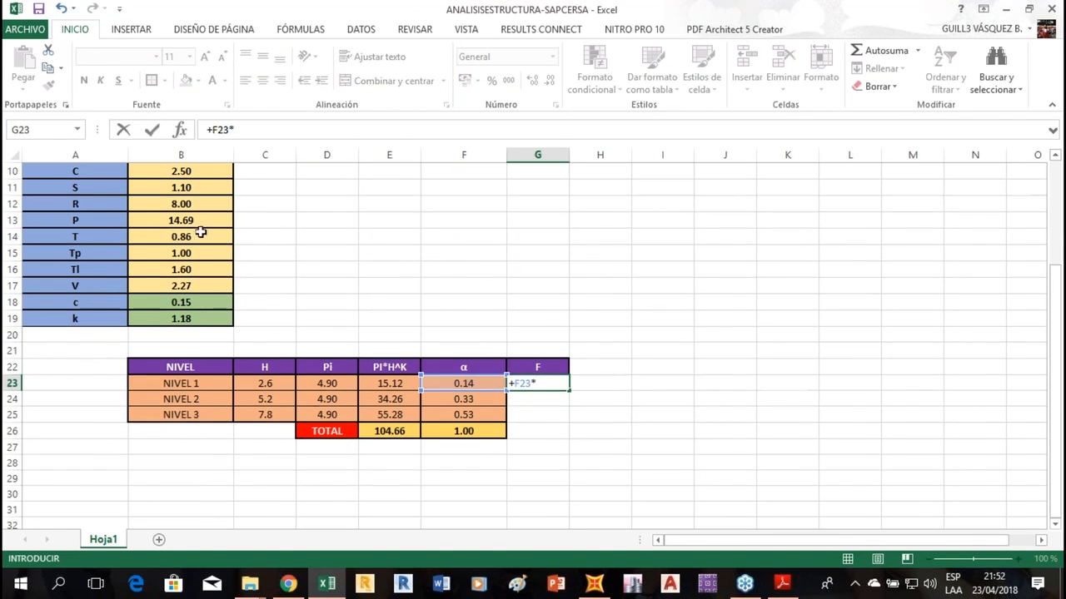
click(181, 286)
key(Return)
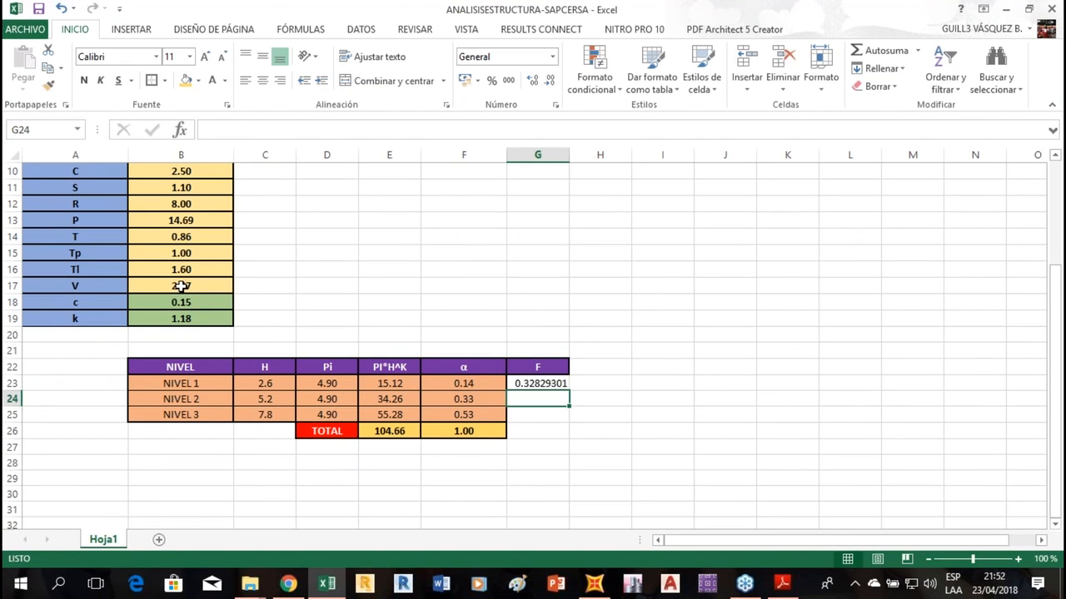
click(550, 384)
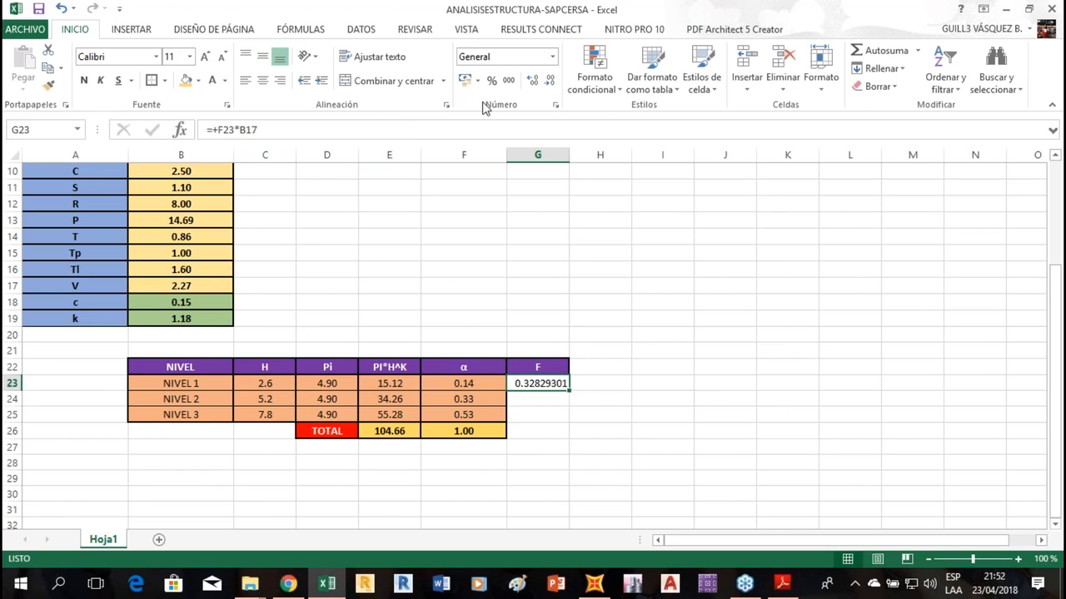
Copy the formatting of the NIVEL 1 α value in F23 to the force value in G23.
click(464, 384)
click(49, 84)
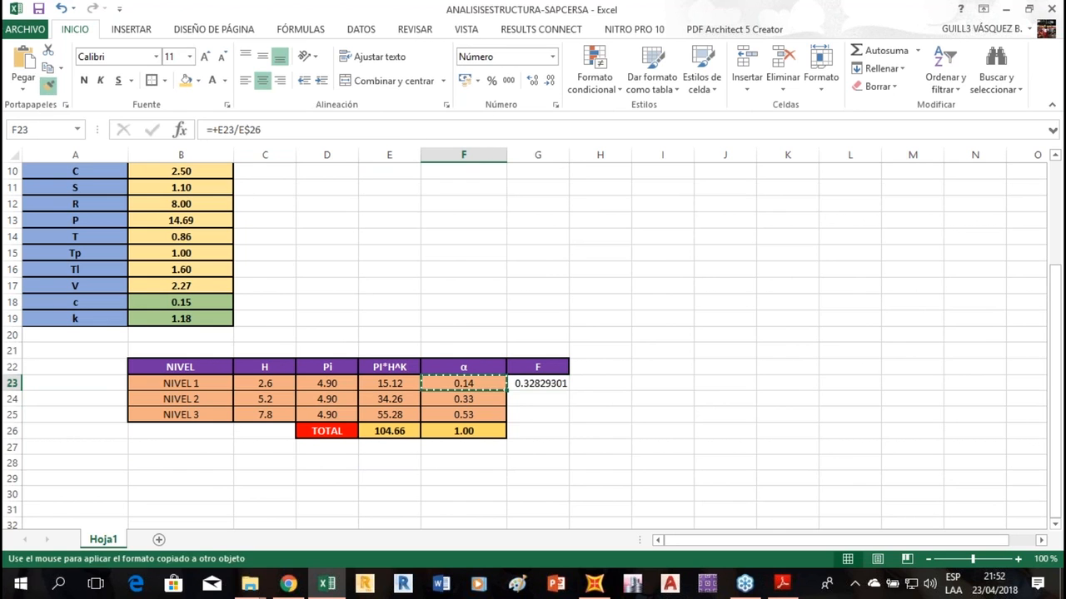
click(542, 383)
click(556, 414)
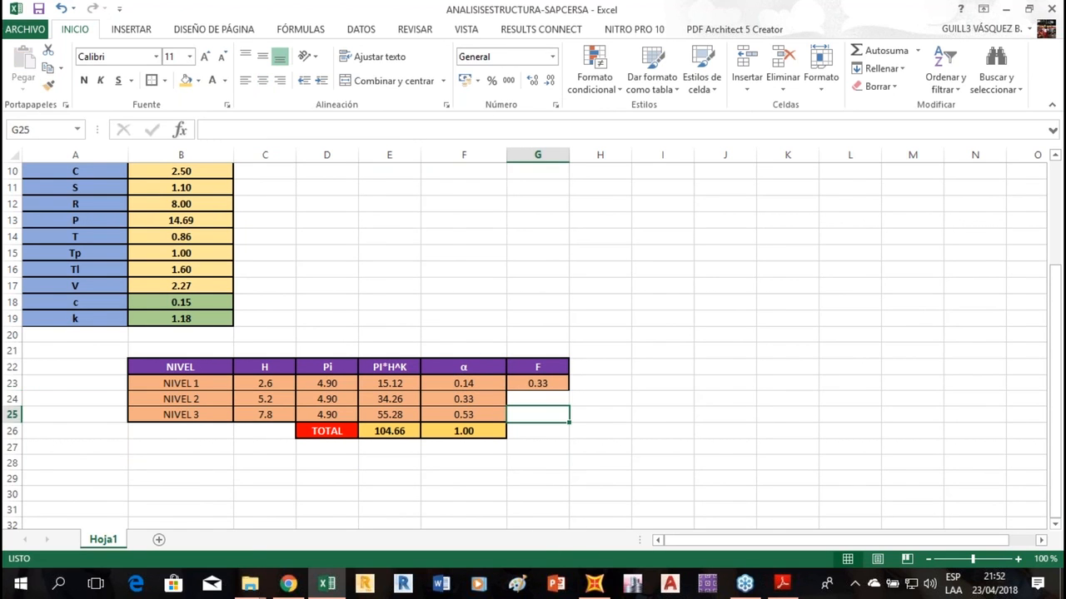
click(547, 400)
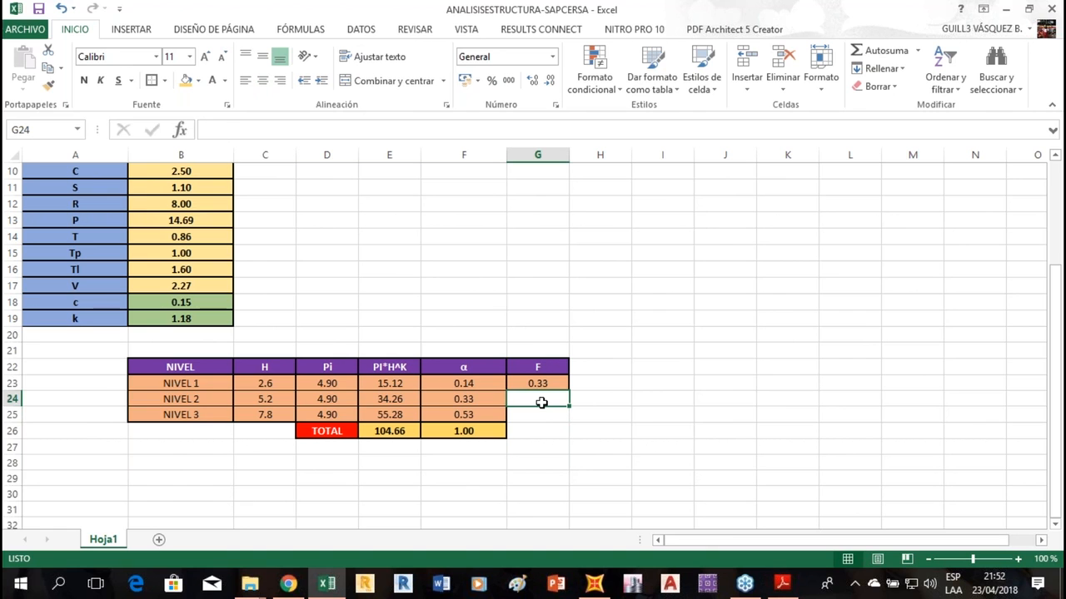
Change the G23 force formula to =+F23*B$17 and fill it down to G25 for NIVEL 2 and NIVEL 3.
click(534, 384)
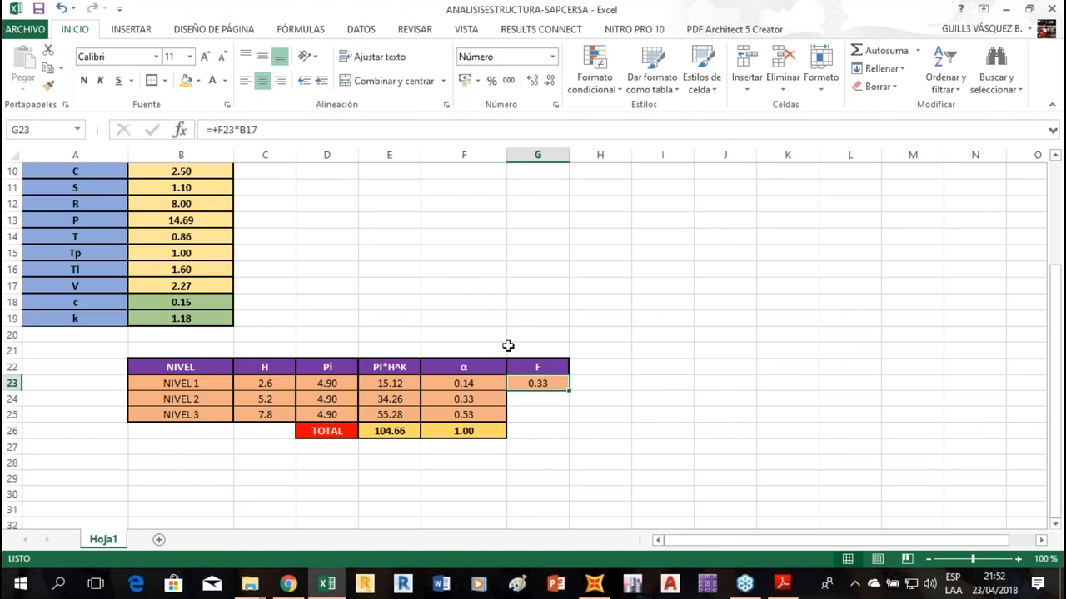
click(255, 130)
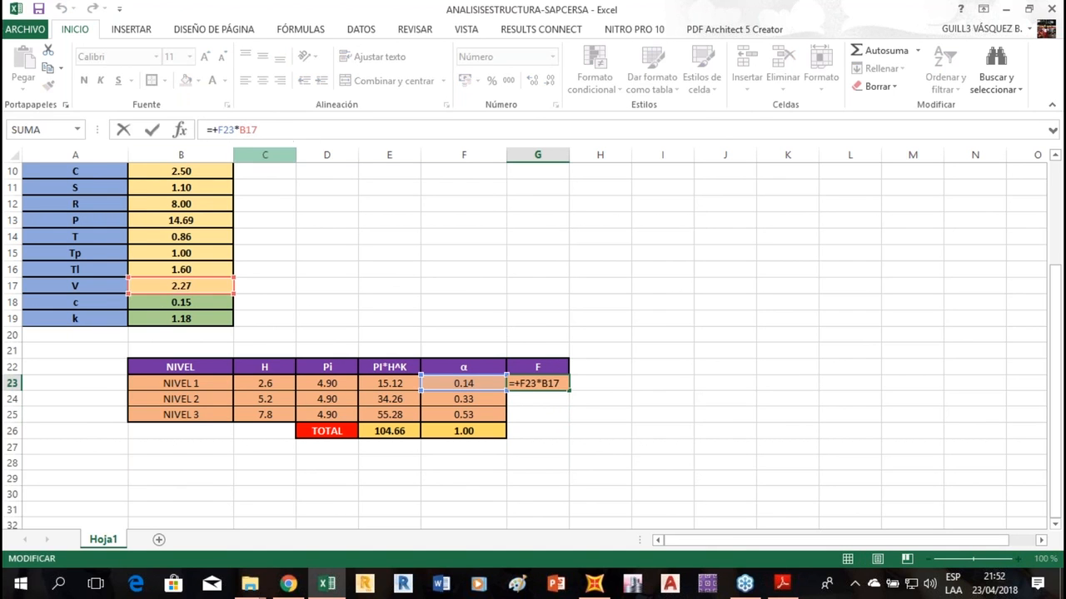
text($)
key(Return)
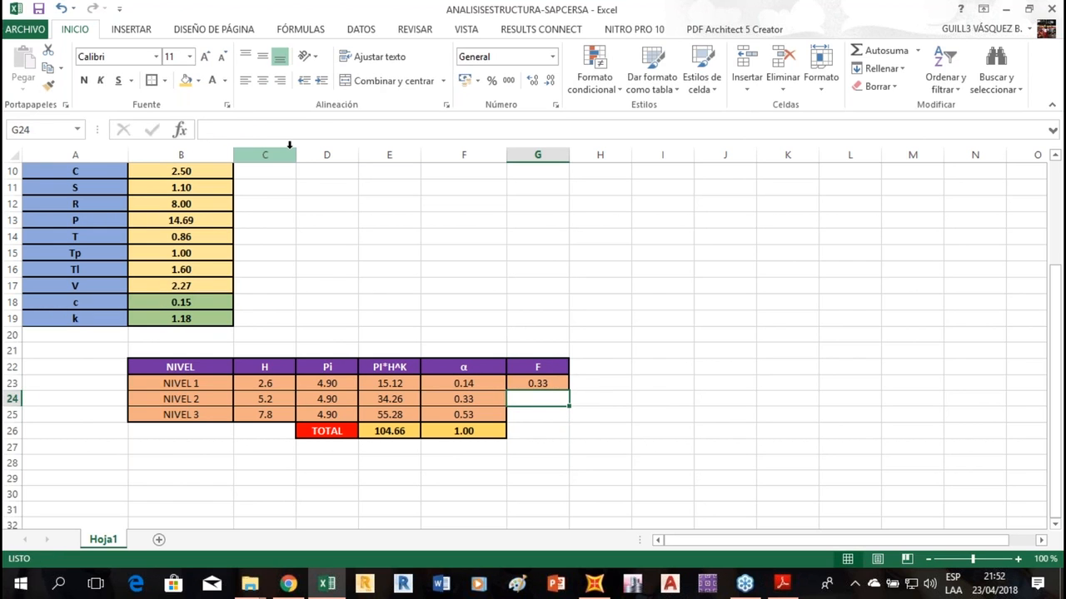
click(542, 384)
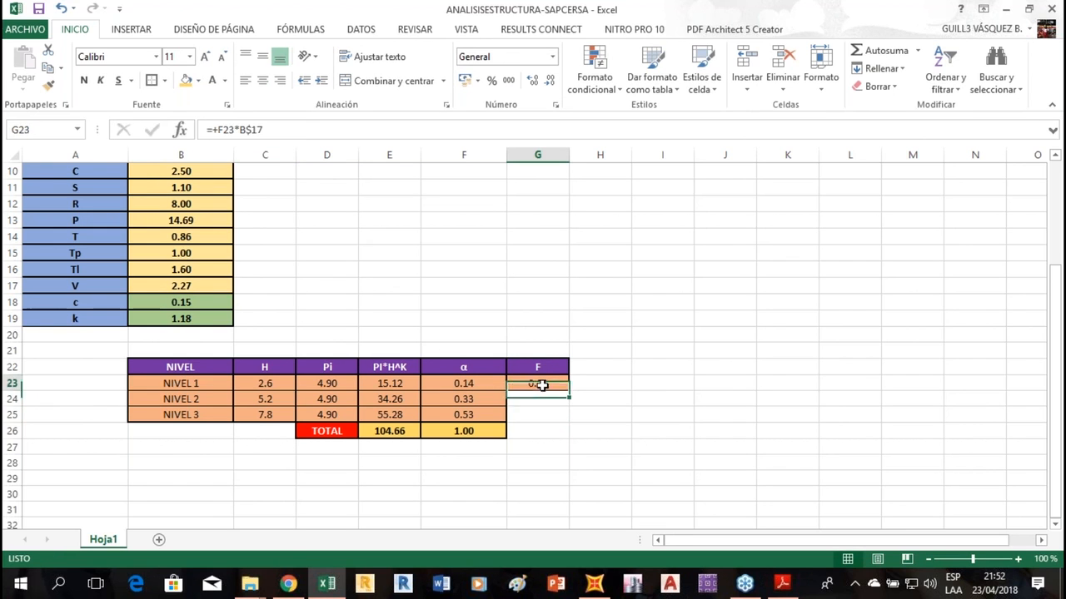
drag(561, 388, 573, 431)
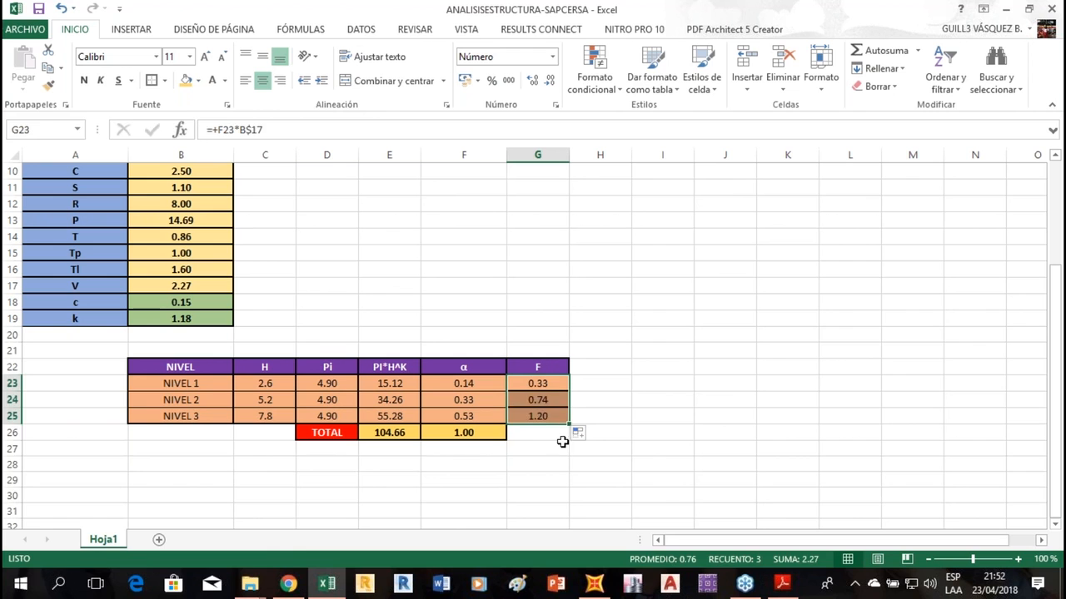
Copy the α total in F26 to G26 to sum the level forces in G23:G25.
click(561, 444)
click(489, 433)
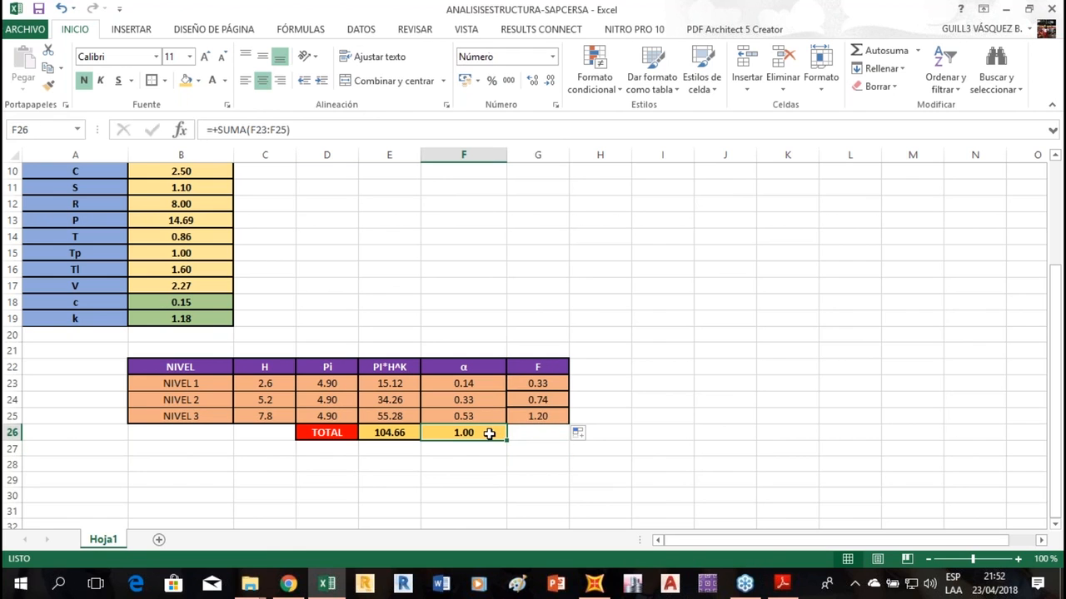
key(ctrl+c)
click(521, 431)
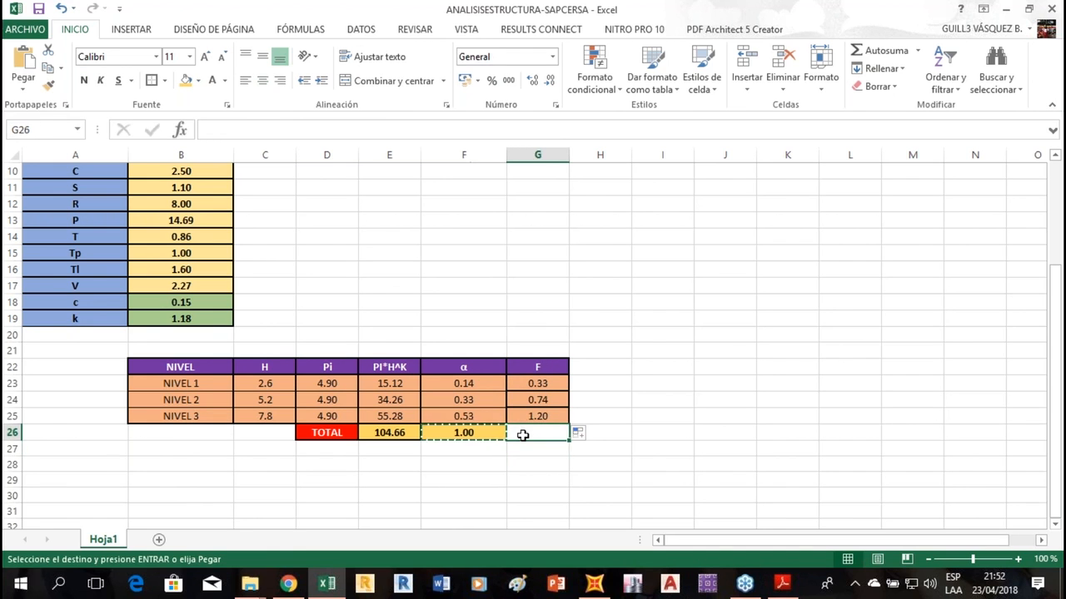
key(ctrl+b)
key(Escape)
click(484, 434)
click(557, 439)
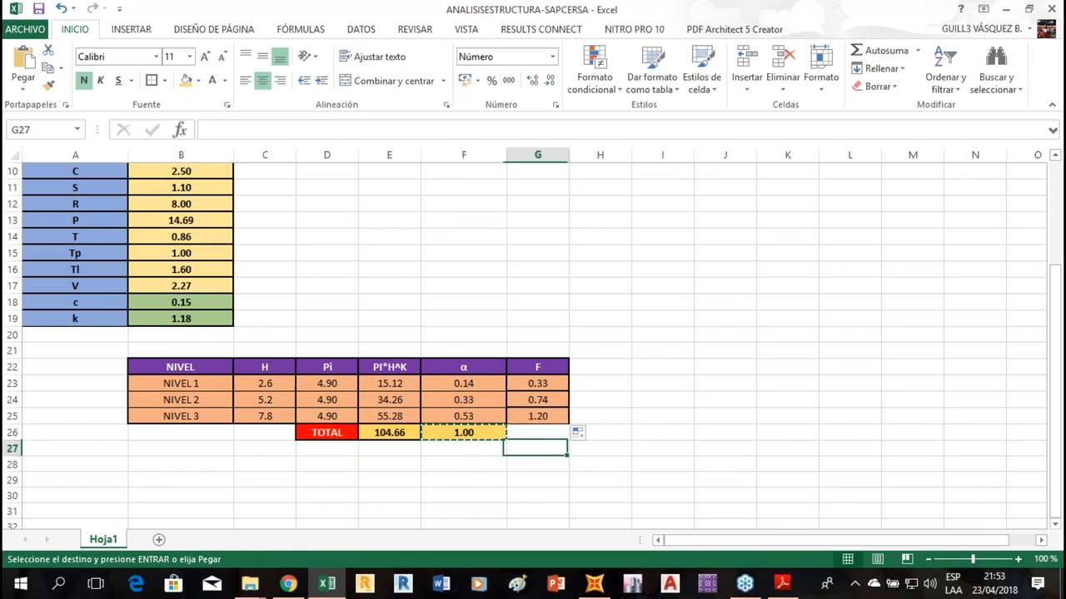
key(ctrl+v)
key(Escape)
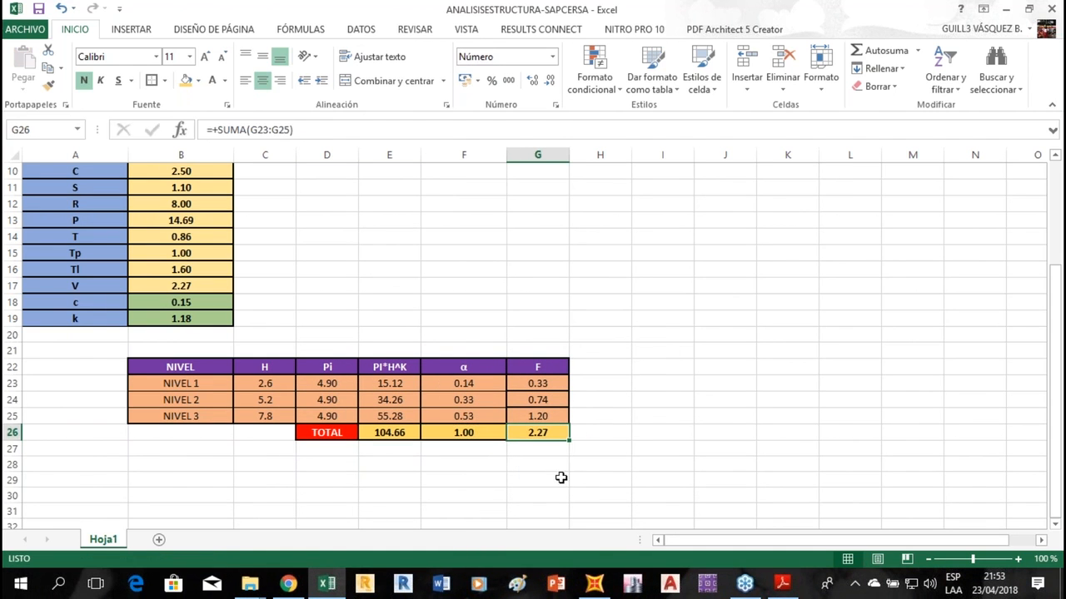
Reapply the formatting of the α value in F24 to the force values in G23:G25.
click(471, 413)
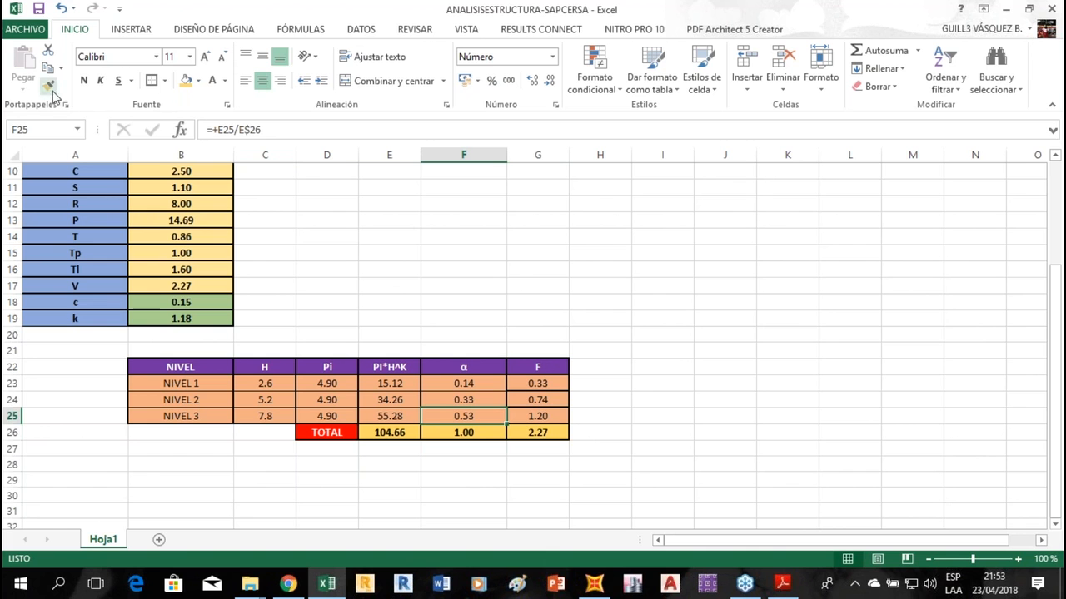
click(446, 399)
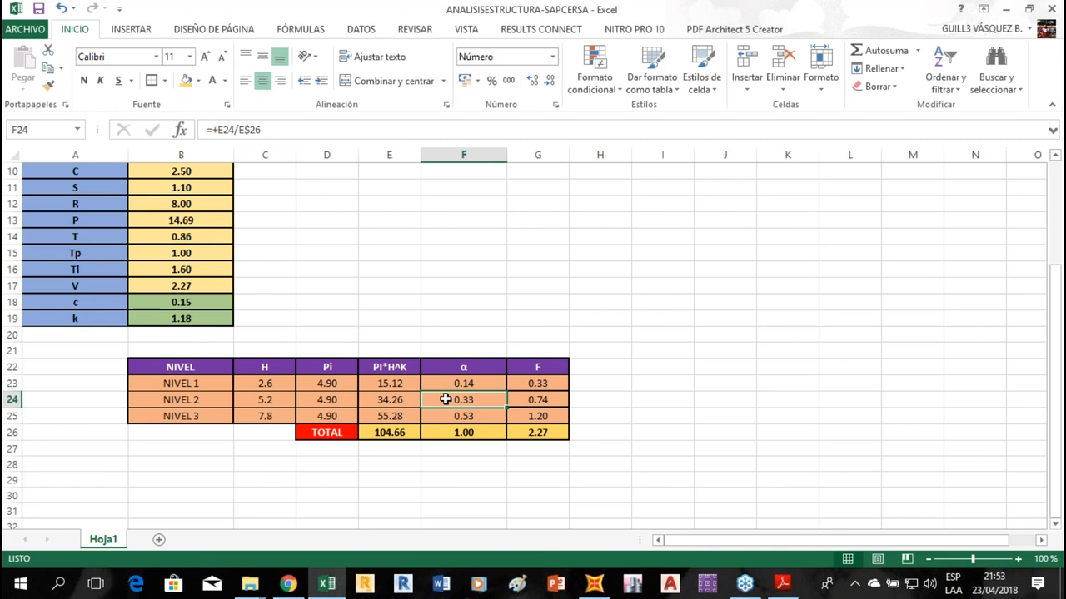
click(48, 84)
drag(554, 383, 552, 417)
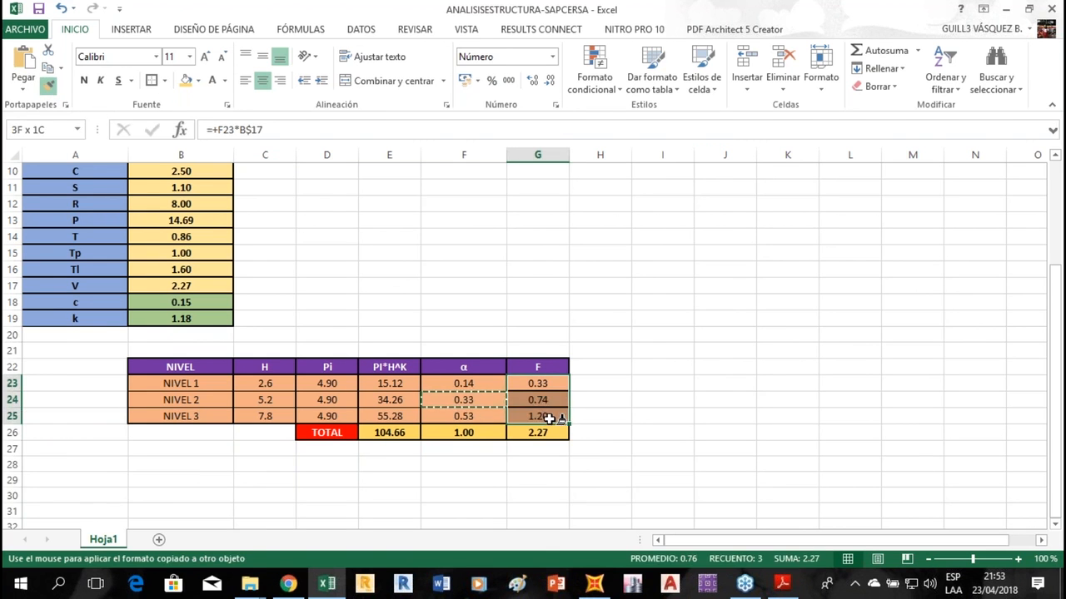
click(657, 431)
scroll(240, 426, up, 3)
scroll(230, 426, down, 2)
drag(35, 401, 565, 393)
click(614, 388)
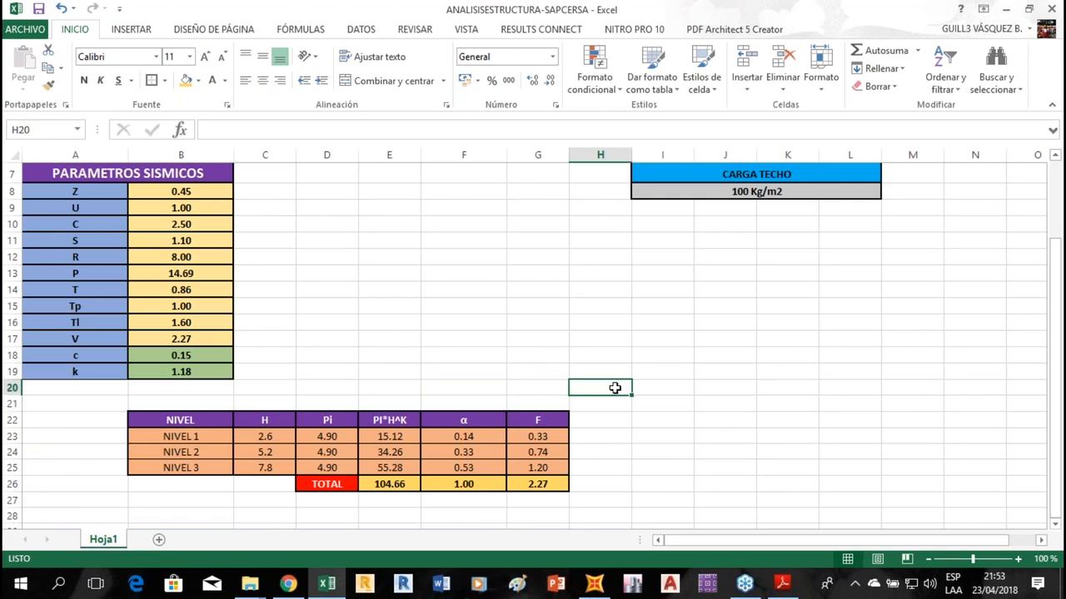
scroll(598, 391, down, 2)
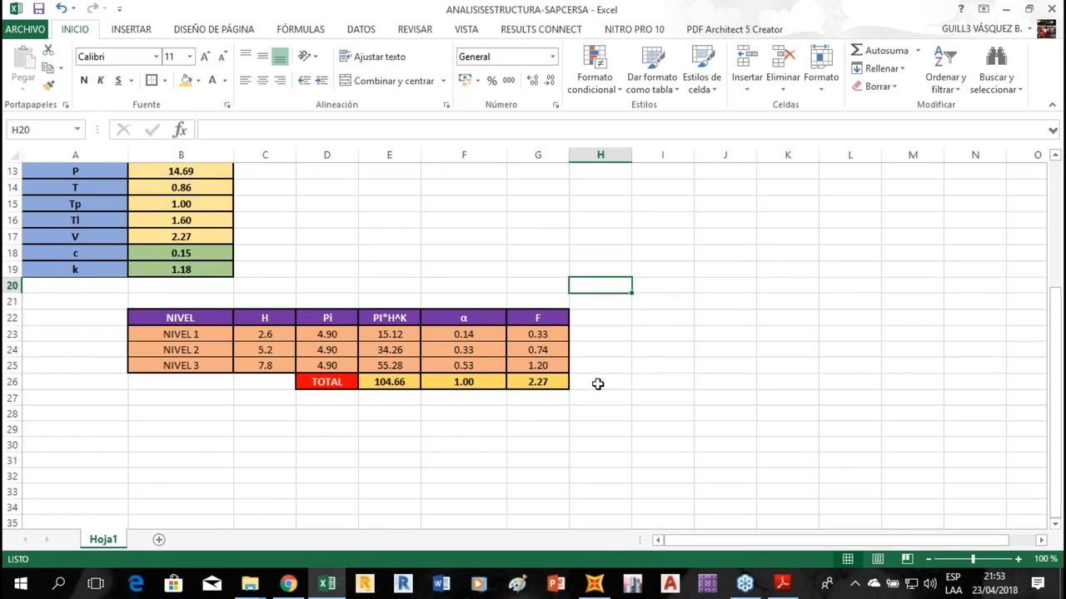
click(475, 353)
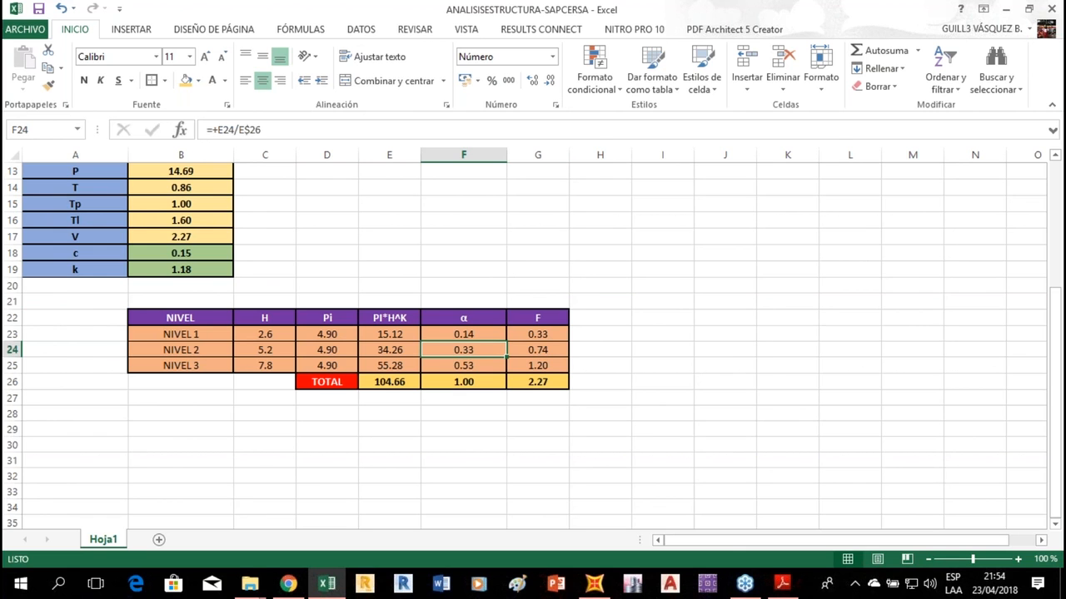
Switch to SAP2000, close the Groups 3 - Masses and Weights table, and unlock the model, accepting deletion of the analysis results.
click(594, 583)
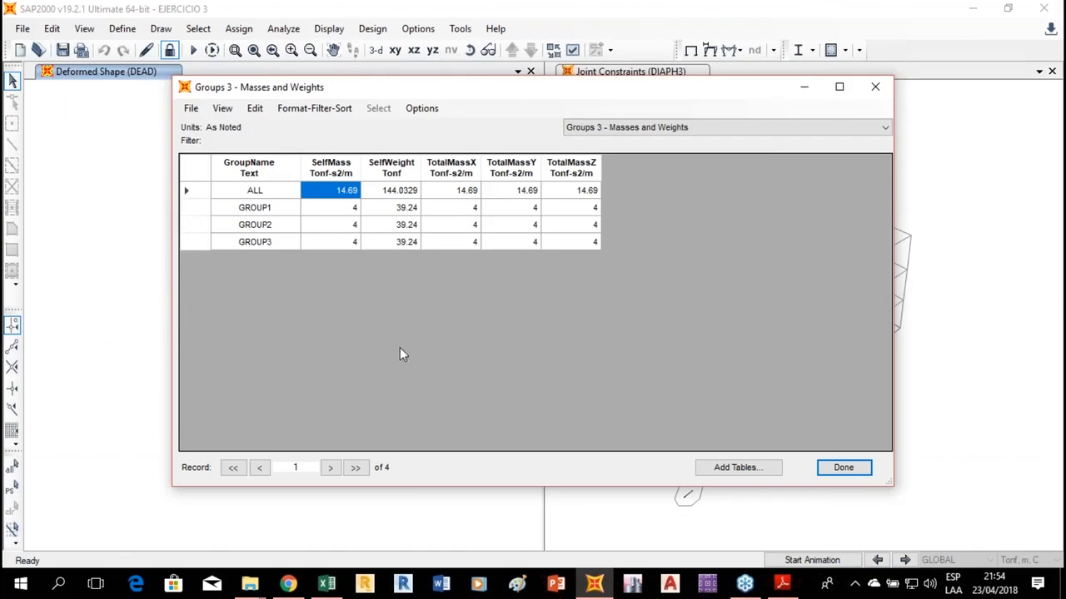
click(864, 471)
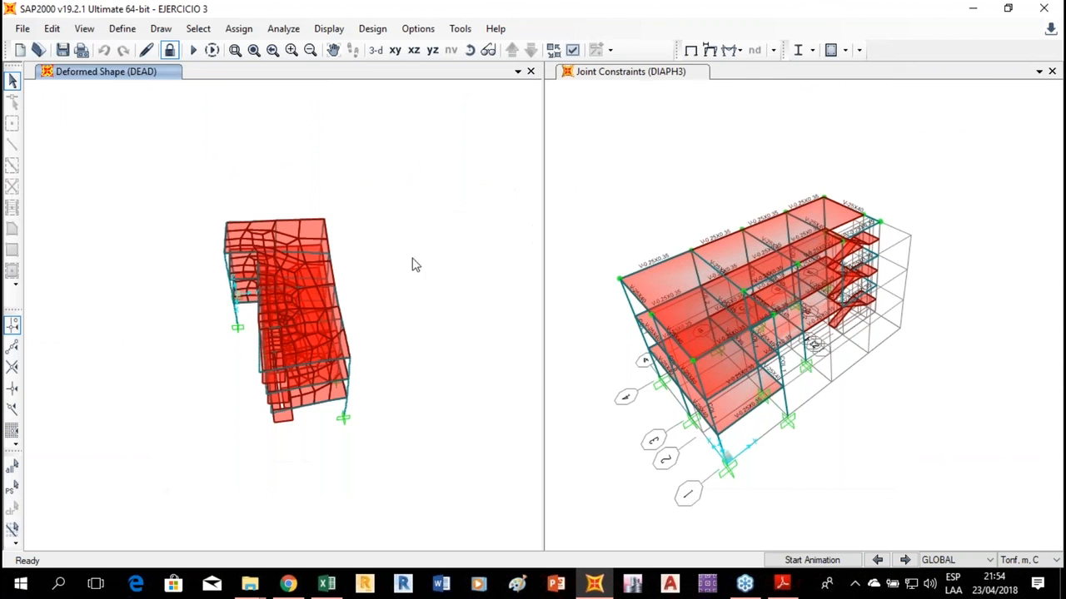
click(122, 28)
click(460, 201)
click(170, 50)
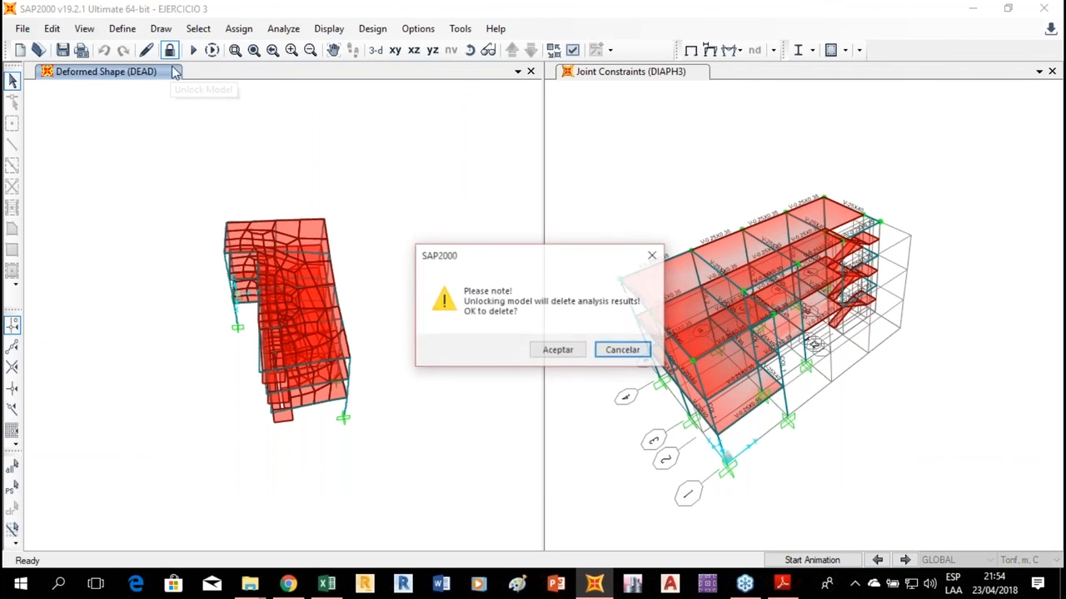
click(557, 351)
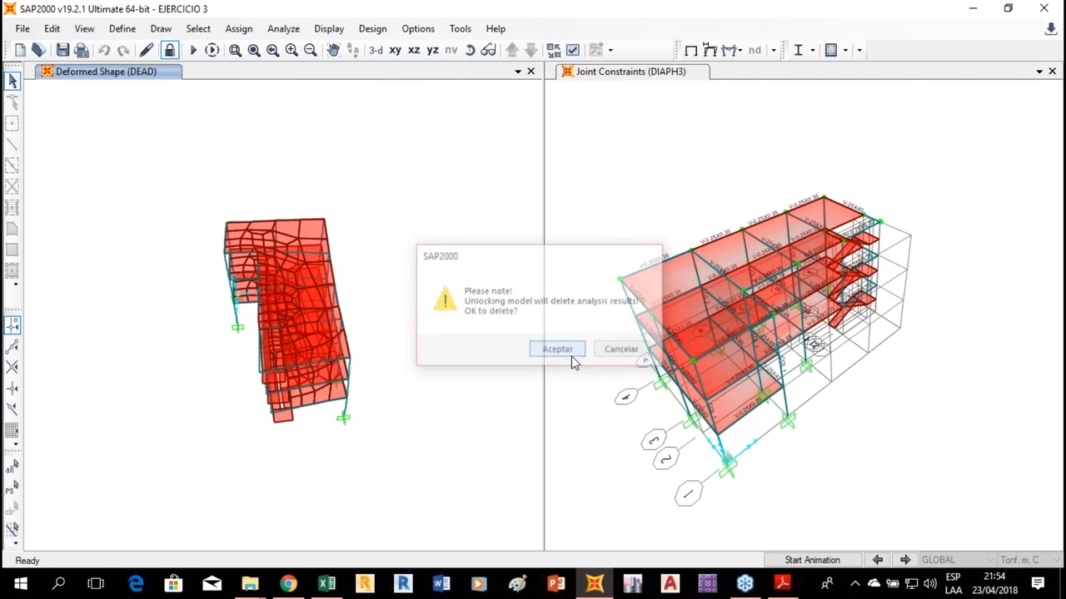
Set the SISMOESTATICOX lateral load pattern to base shear coefficient C 0.15 and building height exponent K 1.18, checking c and k in the Excel sheet.
click(133, 32)
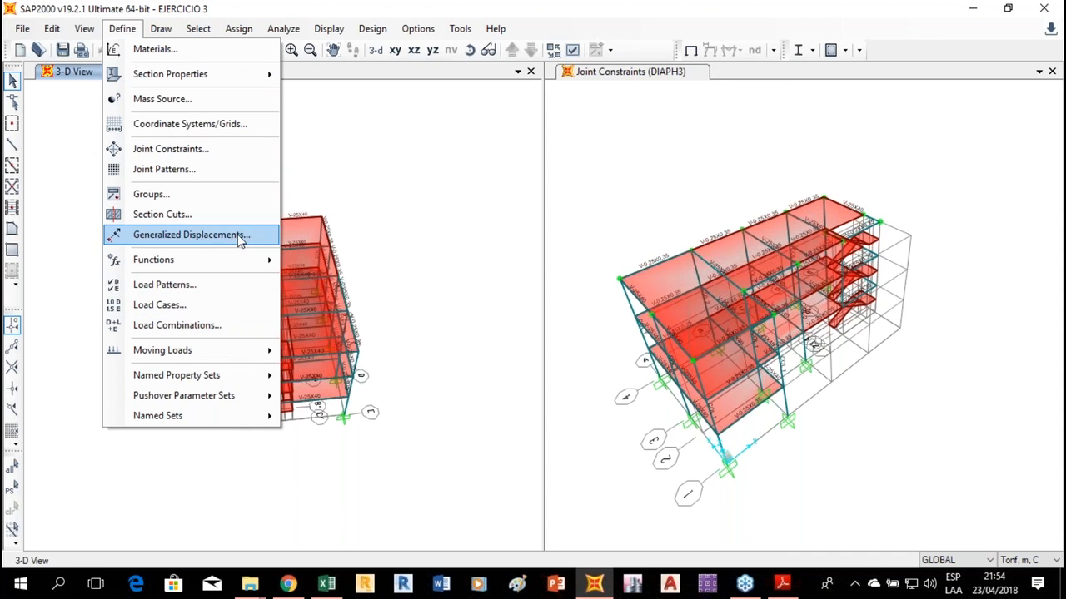
click(209, 284)
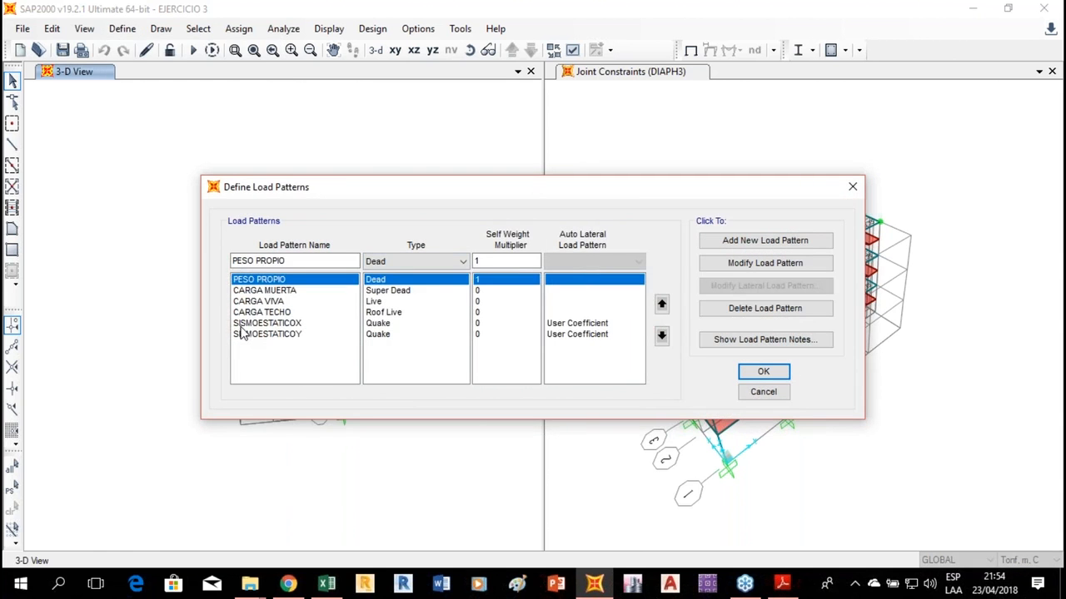
click(240, 325)
click(760, 287)
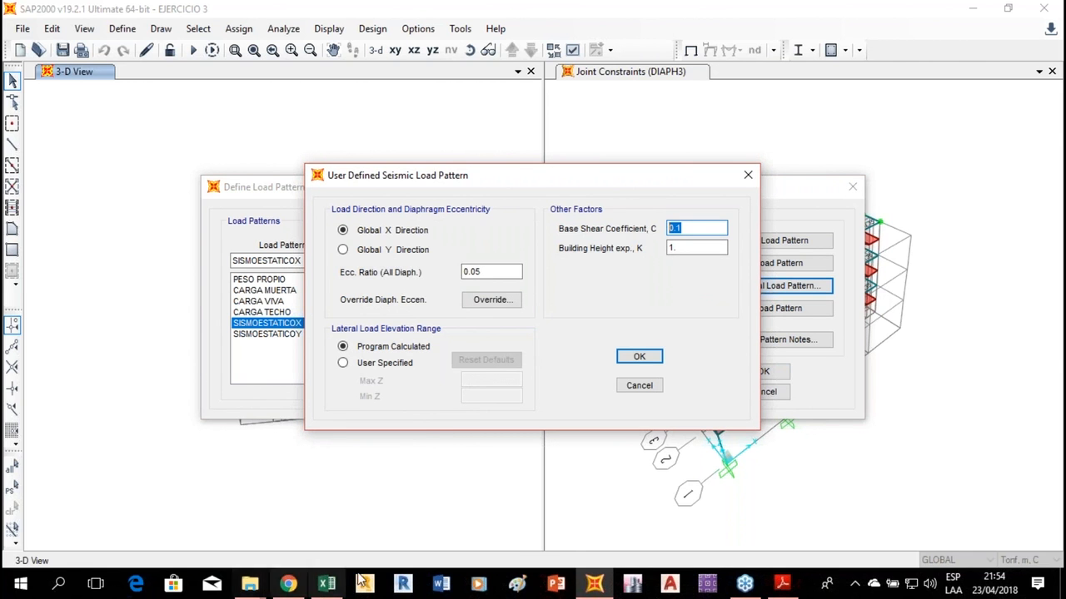
click(326, 582)
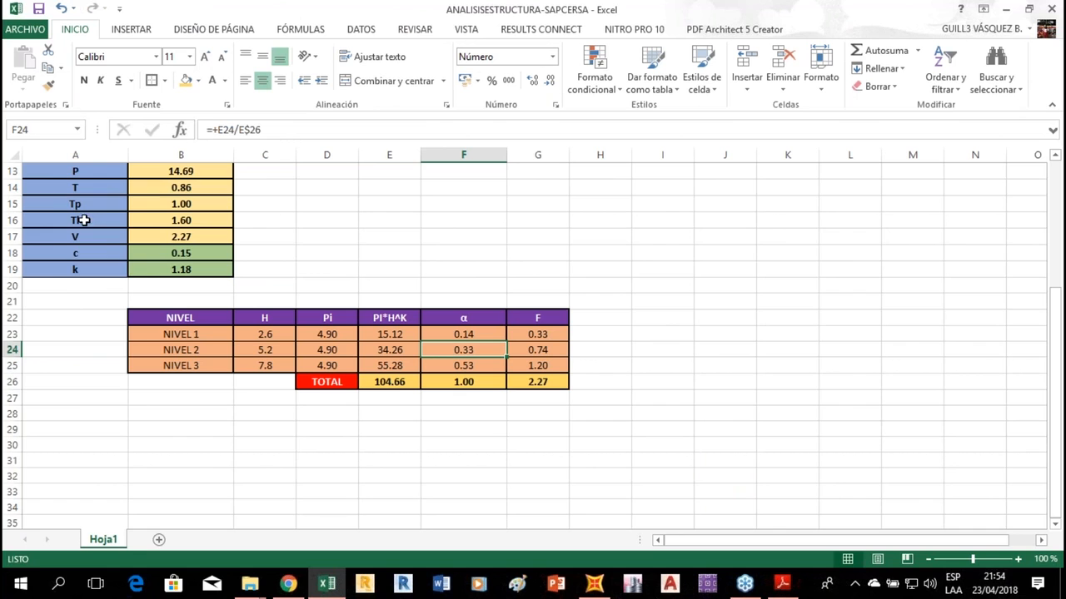
click(328, 585)
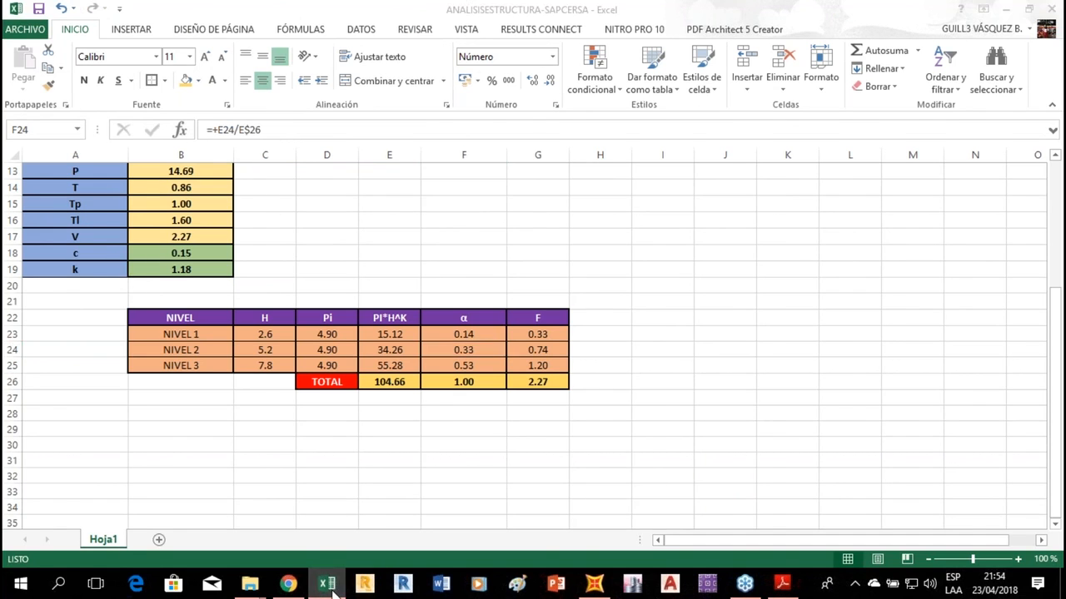
text(0.15)
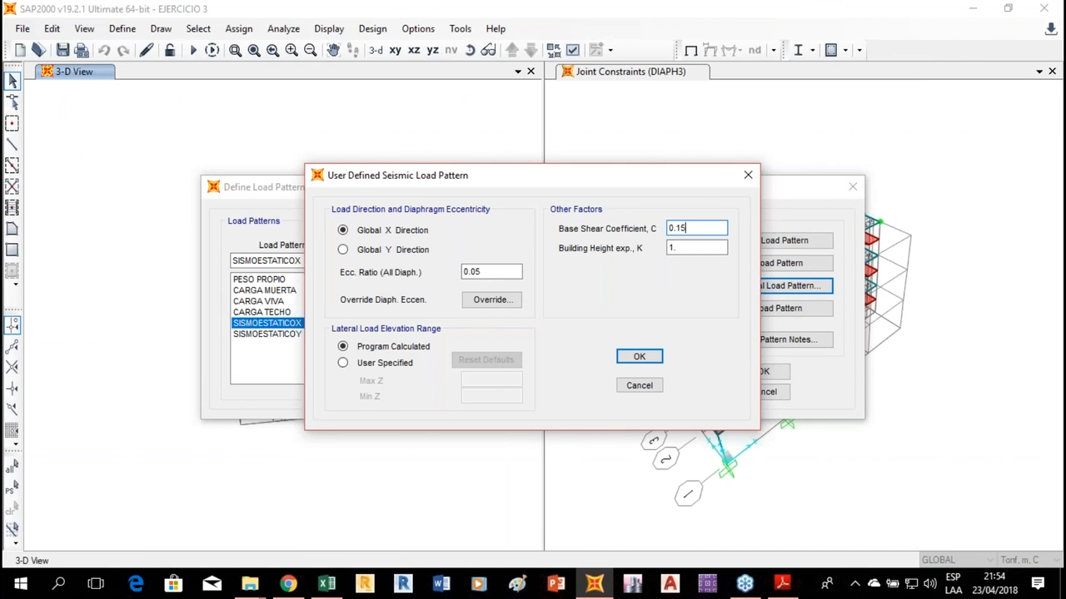
double_click(679, 247)
text(1.18)
click(695, 227)
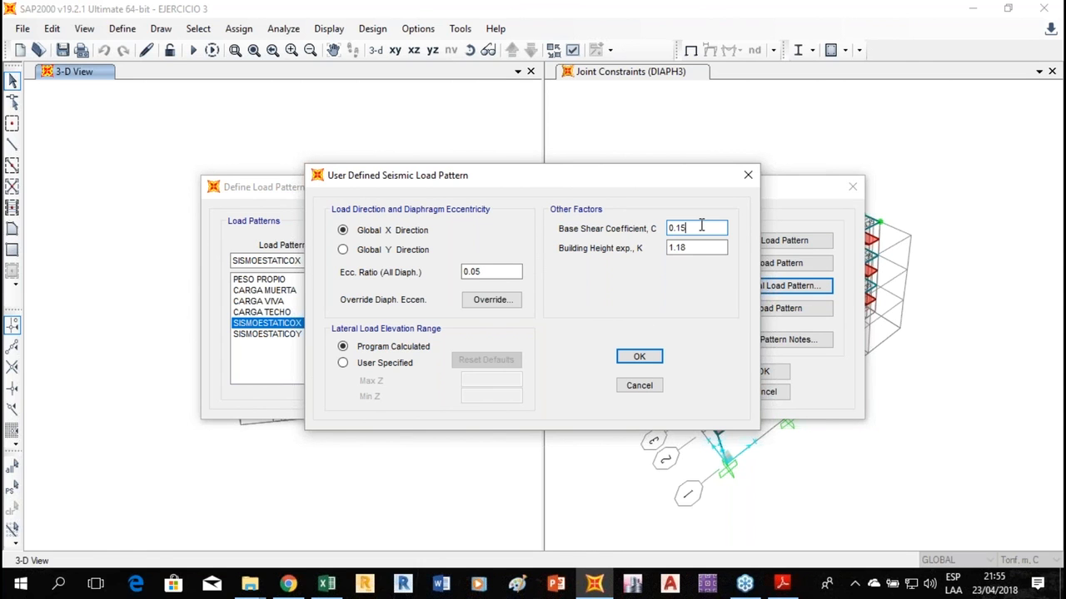
click(637, 358)
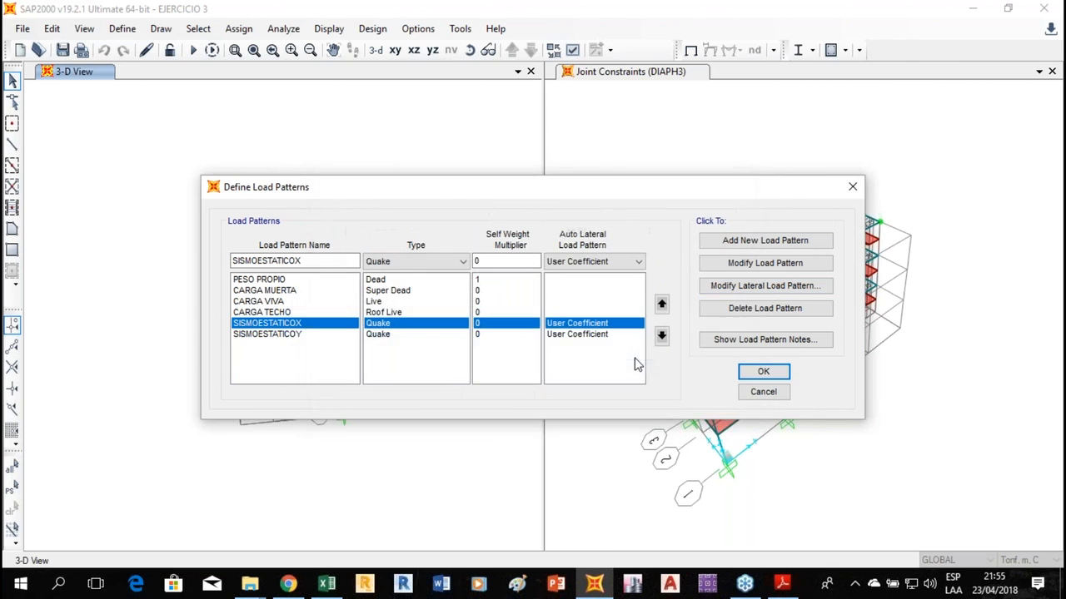
Set the SISMOESTATICOY lateral load pattern to base shear coefficient C 0.15 and building height exponent K 1.18, and accept the load pattern definitions.
click(290, 335)
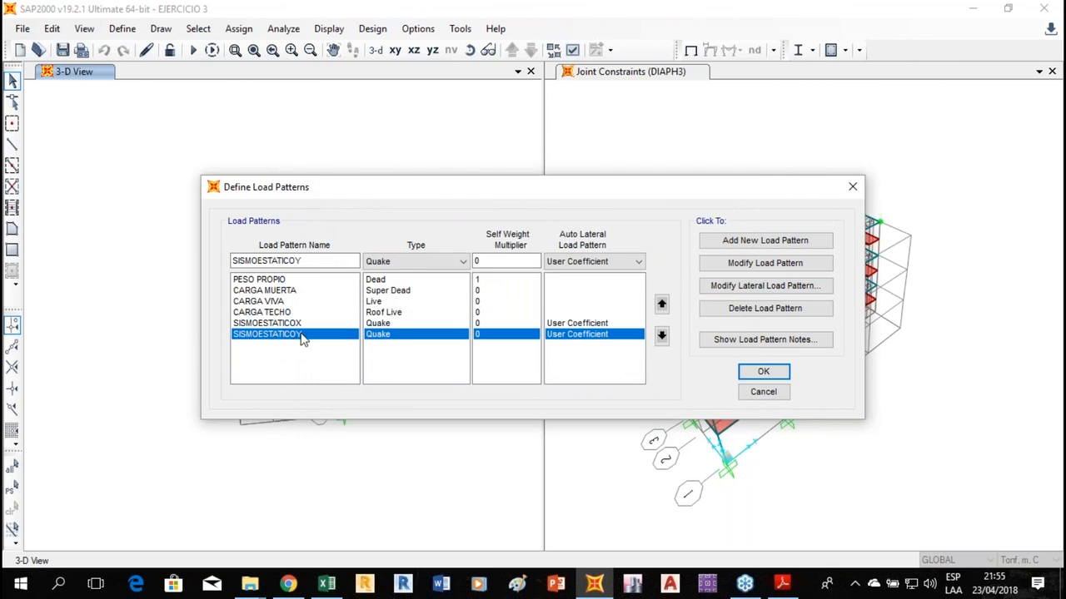
click(752, 285)
double_click(672, 228)
text(0.15)
double_click(671, 248)
text(1.18)
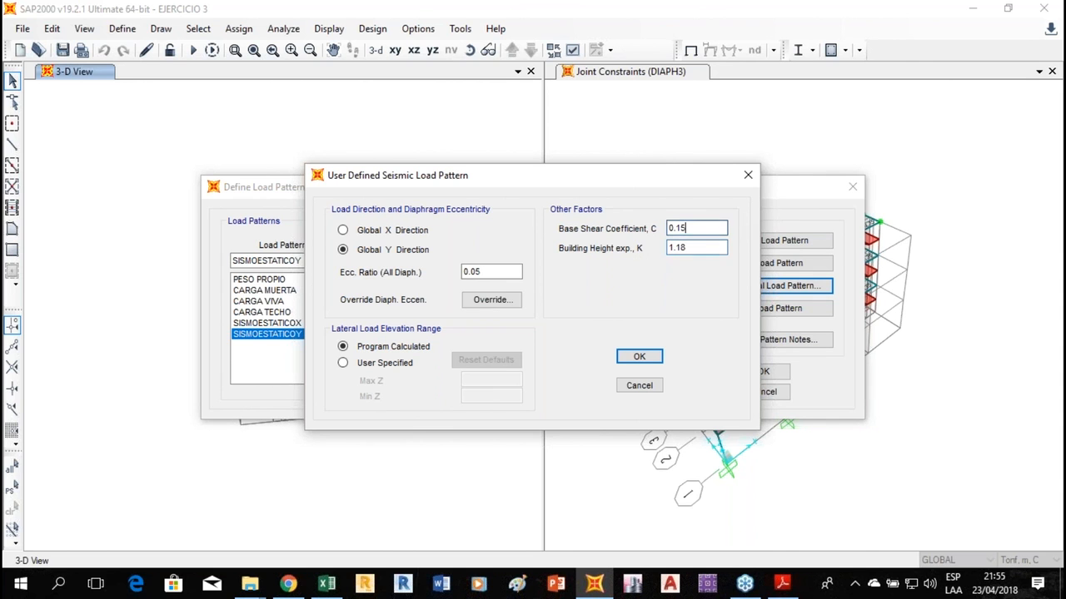
click(656, 358)
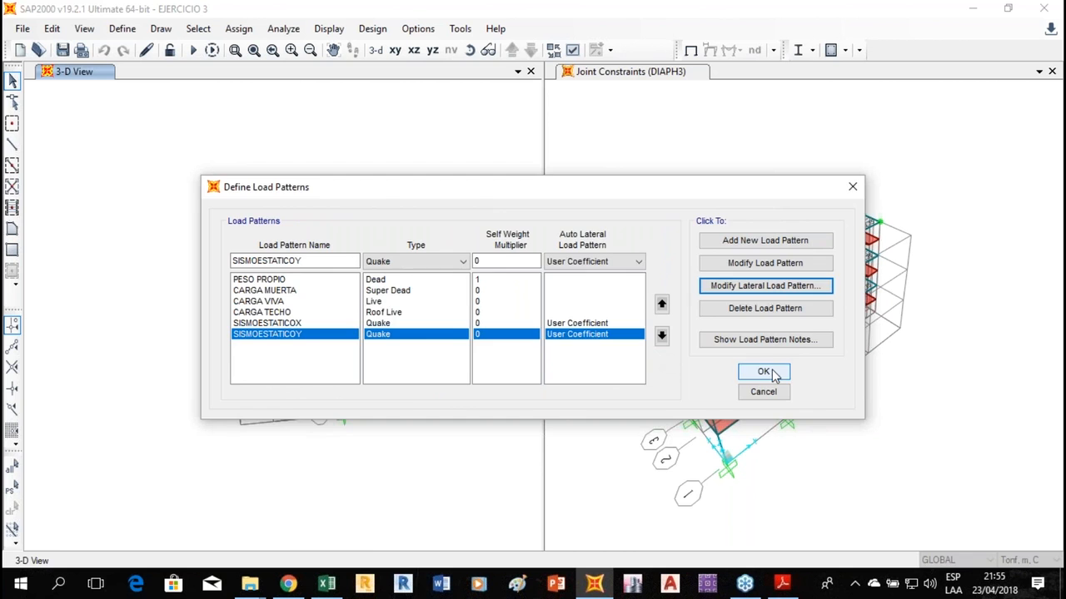
click(768, 374)
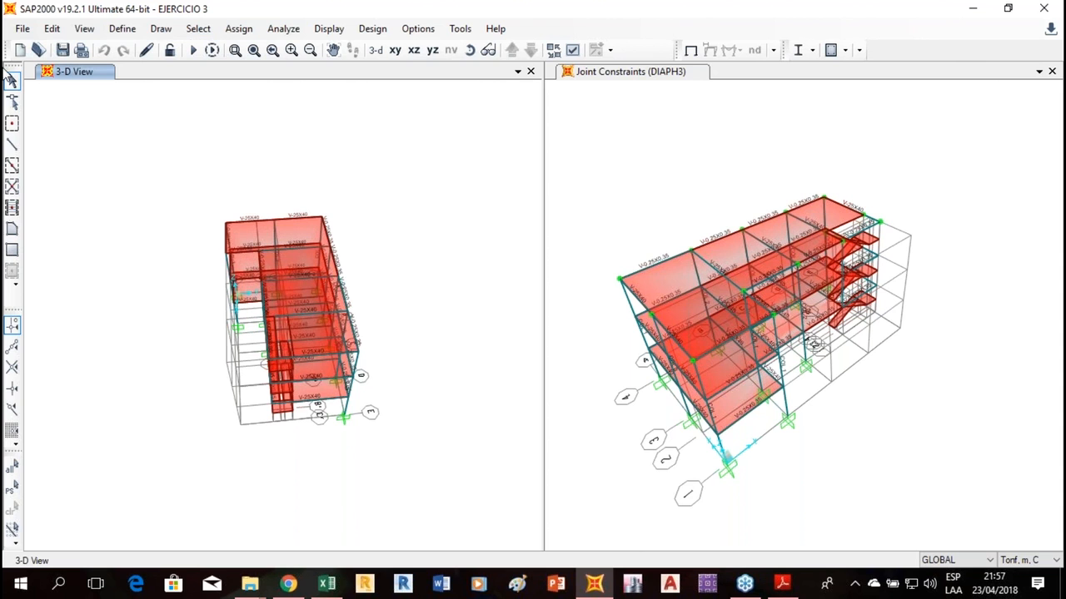
Start a new response spectrum function of type Peru NTE E.030 2014.
click(125, 29)
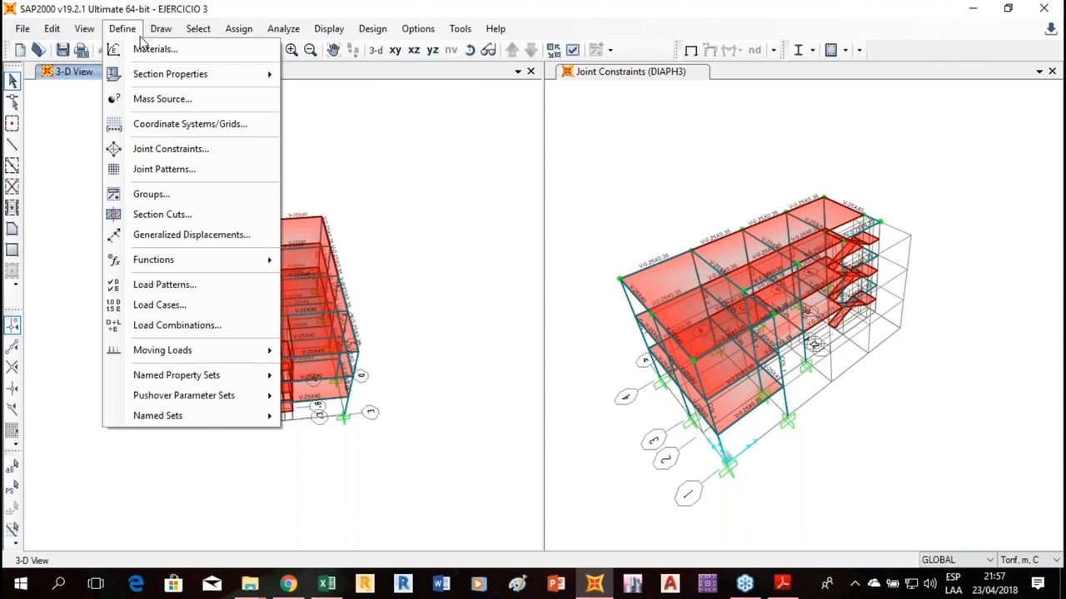
mouse_move(197, 260)
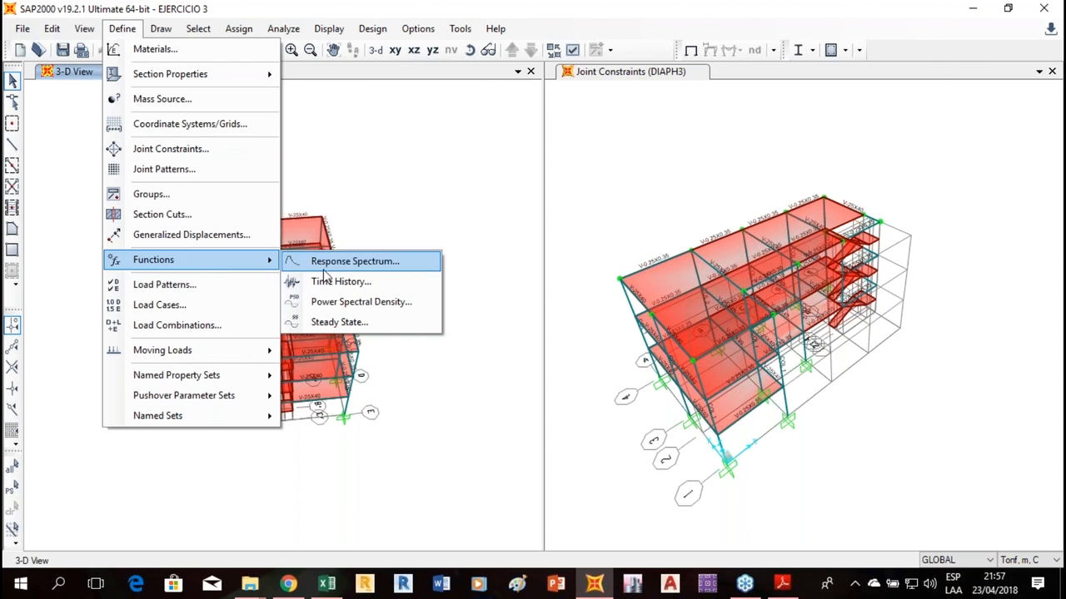
click(324, 265)
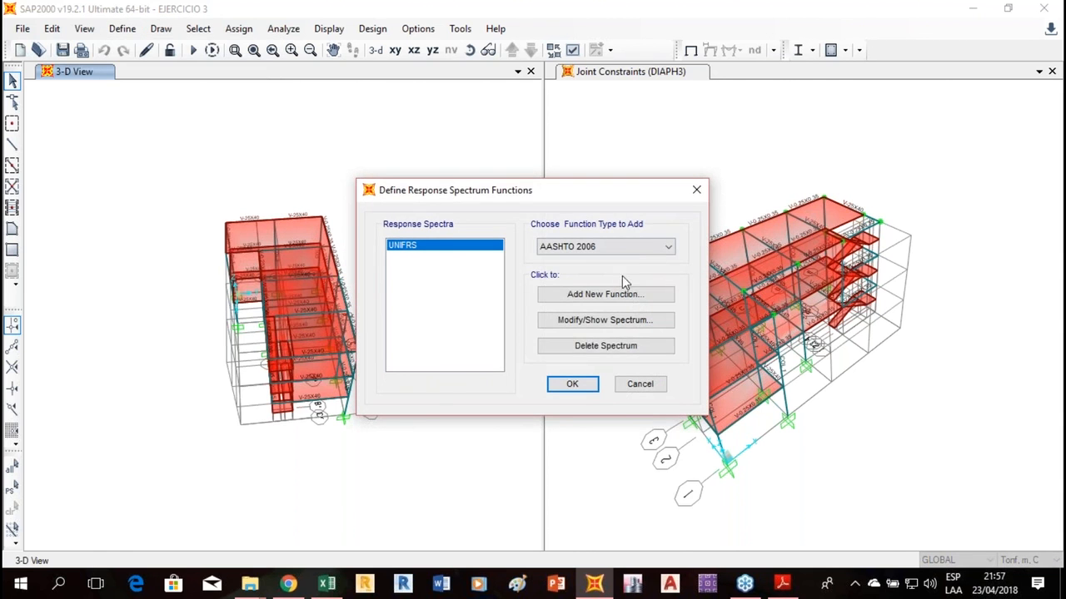
click(634, 250)
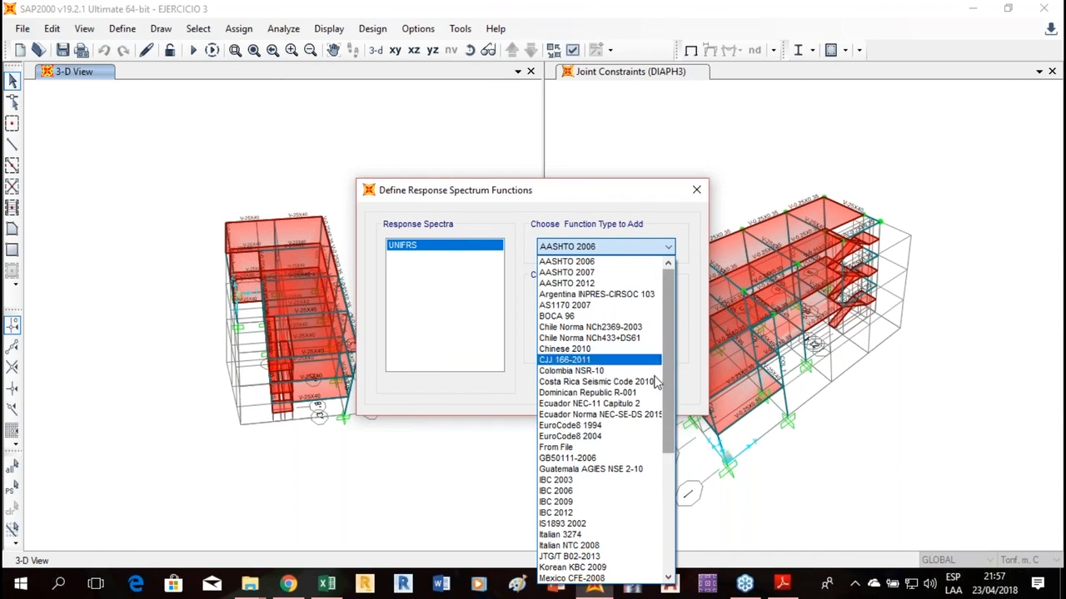
scroll(658, 374, down, 2)
scroll(618, 414, down, 1)
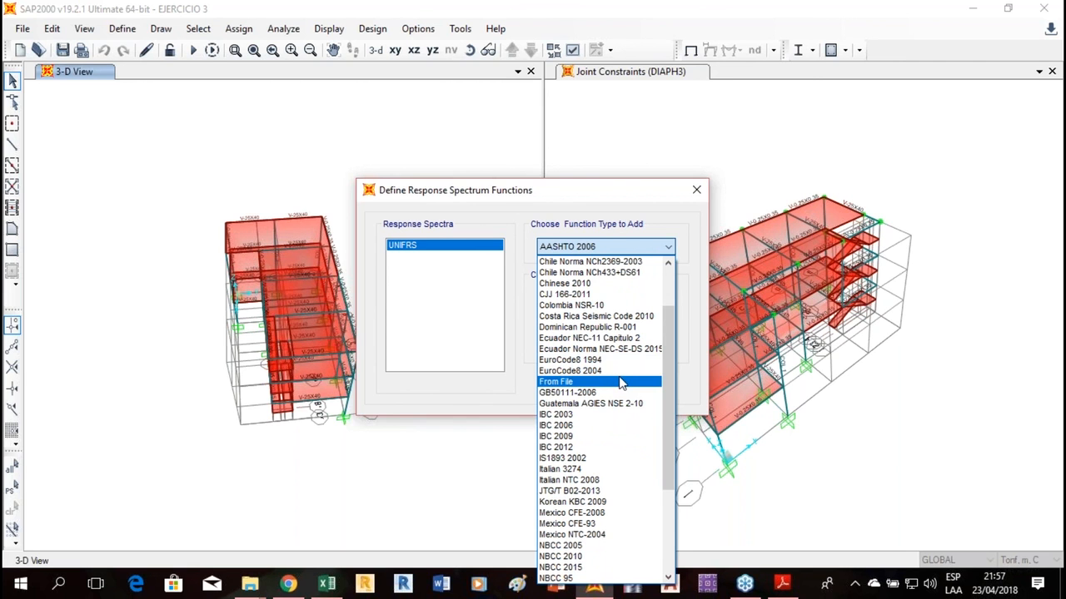
scroll(624, 376, down, 4)
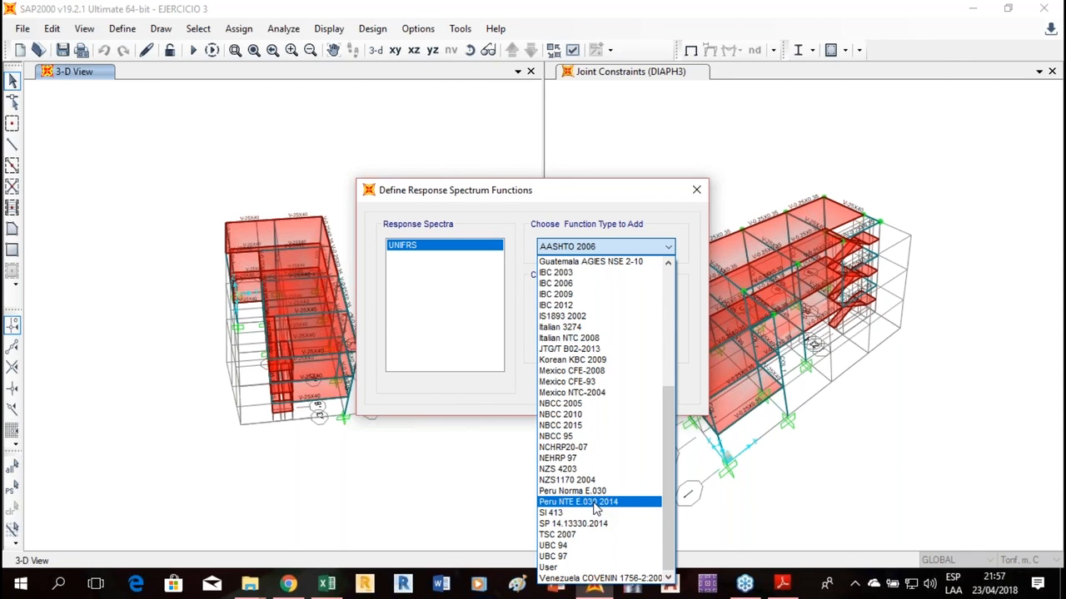
click(595, 505)
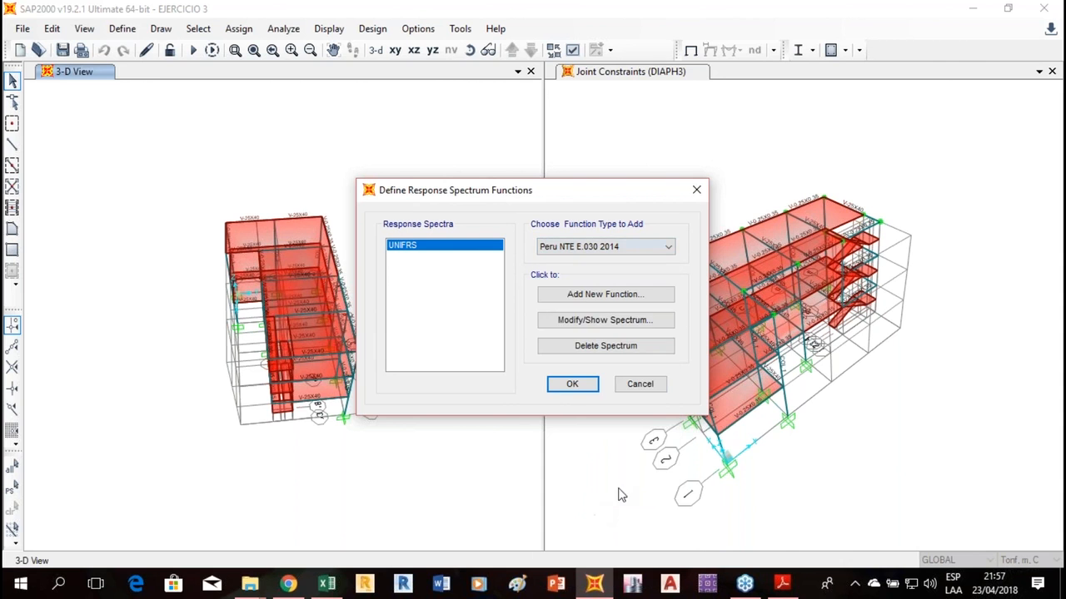
click(610, 294)
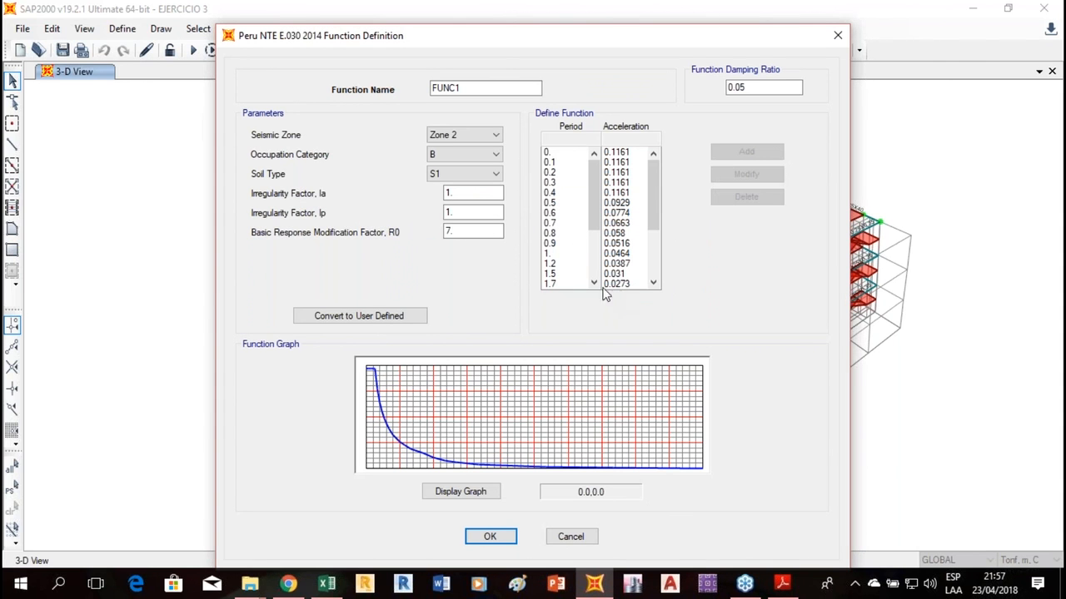
Set the spectrum parameters to seismic Zone 4, occupation category C, soil type S3 and basic response modification factor R0 8.
click(451, 140)
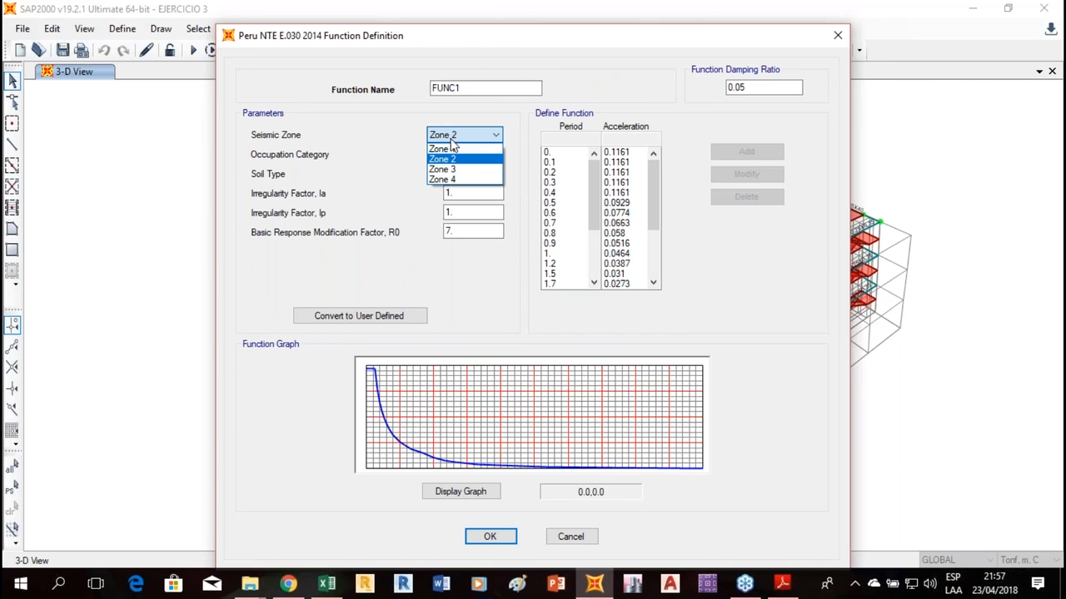
click(457, 181)
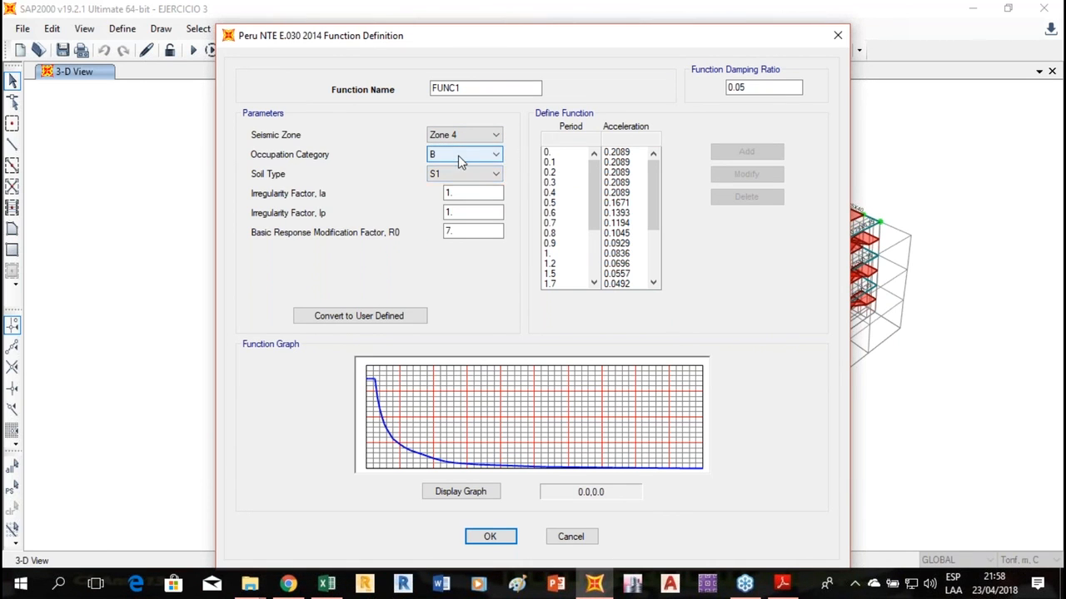
click(460, 158)
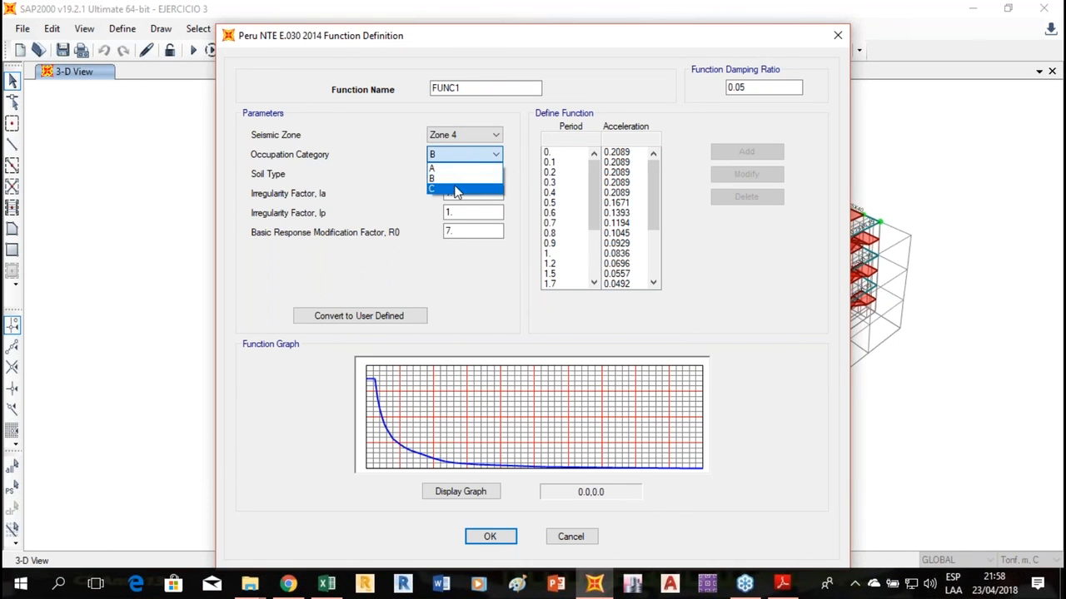
click(458, 188)
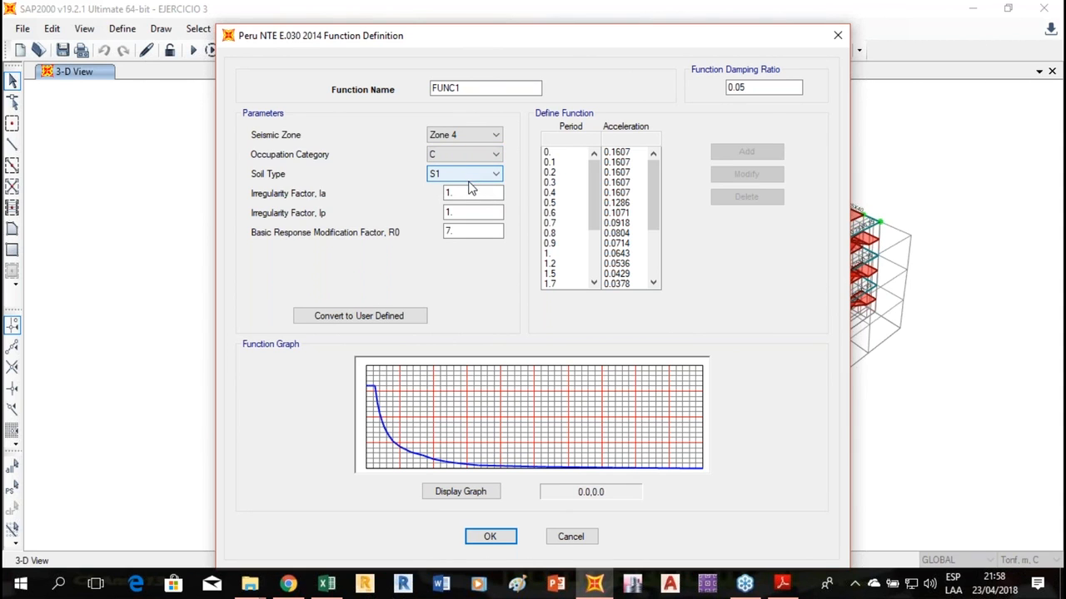
click(491, 177)
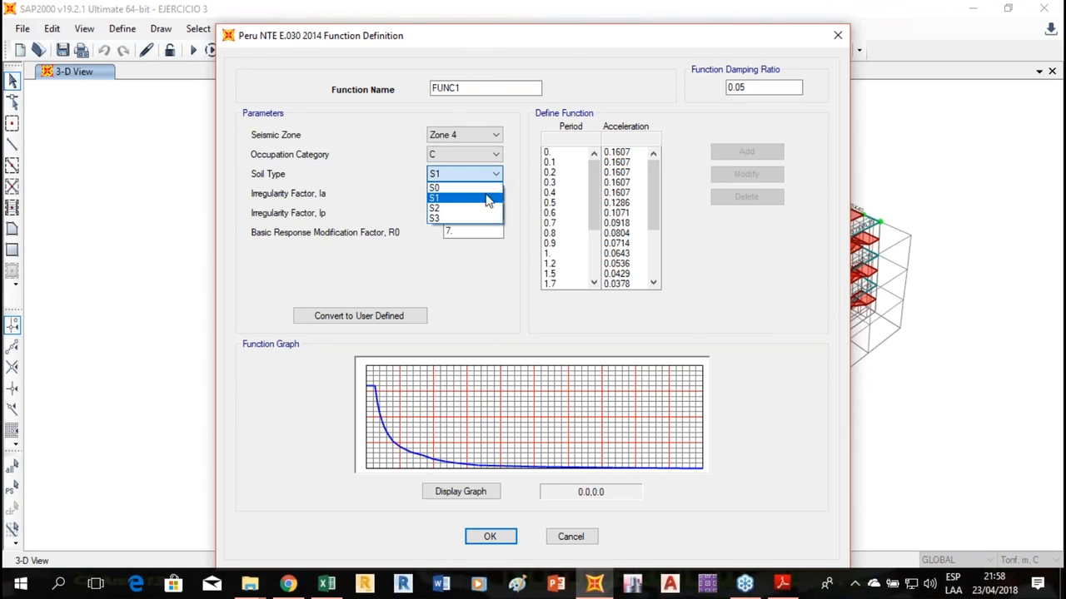
click(483, 219)
double_click(470, 231)
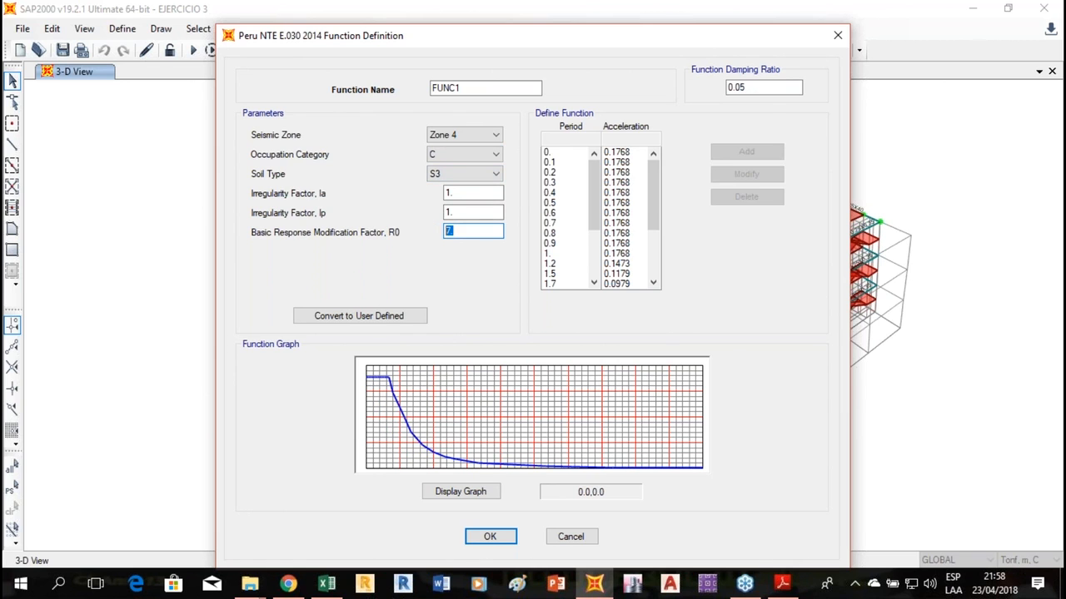
text(8)
click(733, 90)
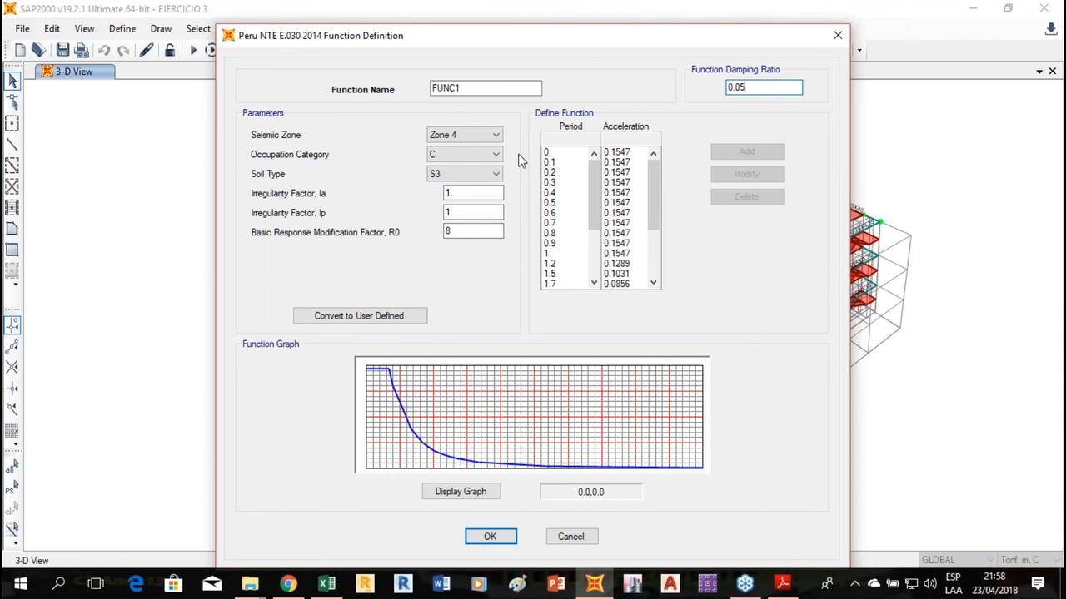
Convert the spectrum to a user-defined function, name it E-30, and accept the response spectrum definitions.
click(397, 318)
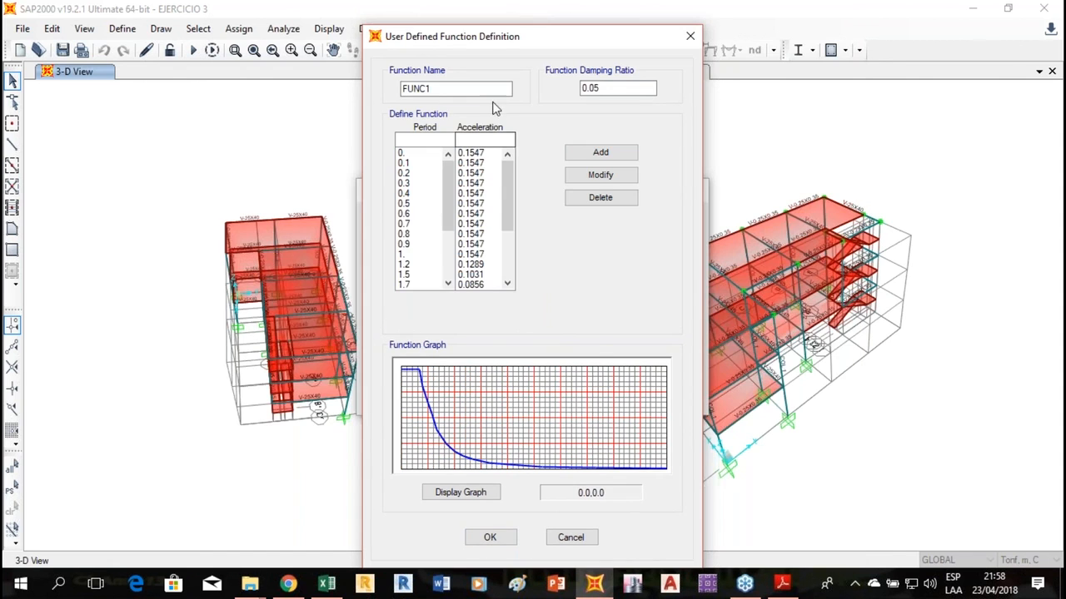
drag(419, 91, 402, 89)
text(E-2)
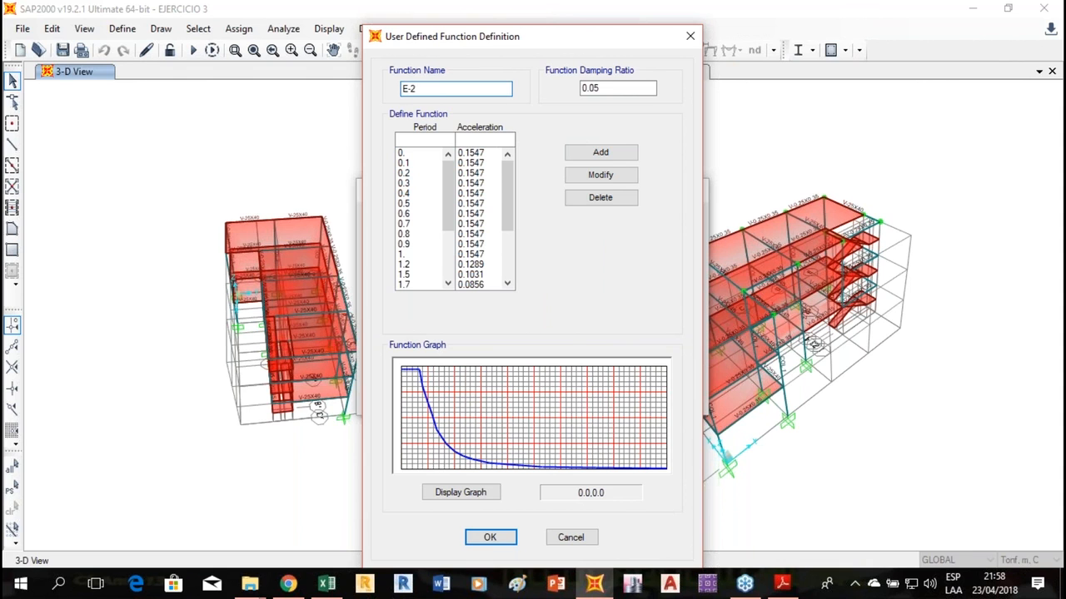
key(BackSpace)
text(30)
click(511, 543)
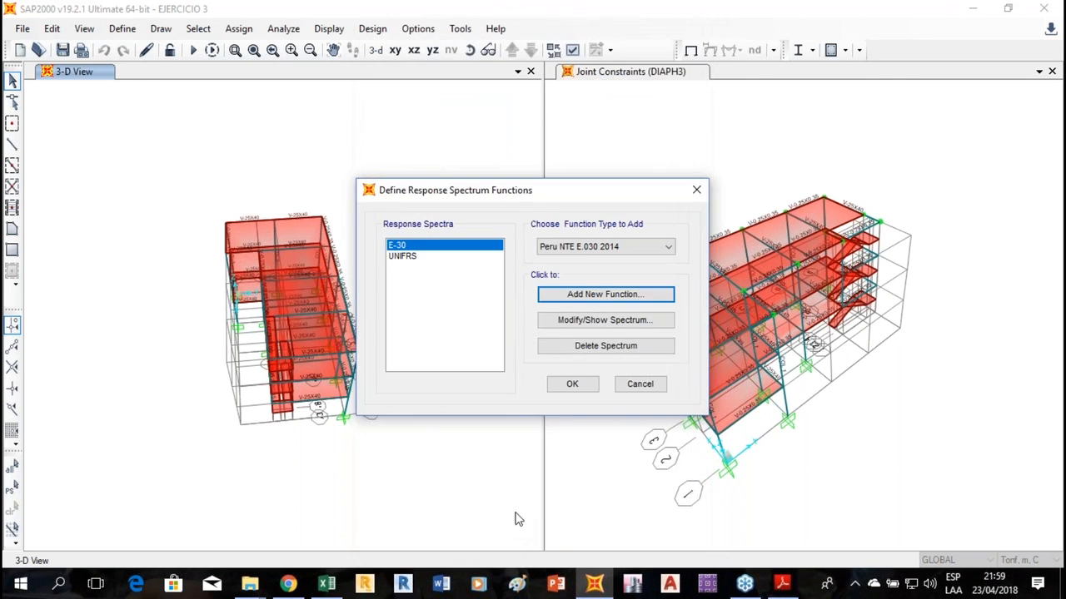
click(581, 387)
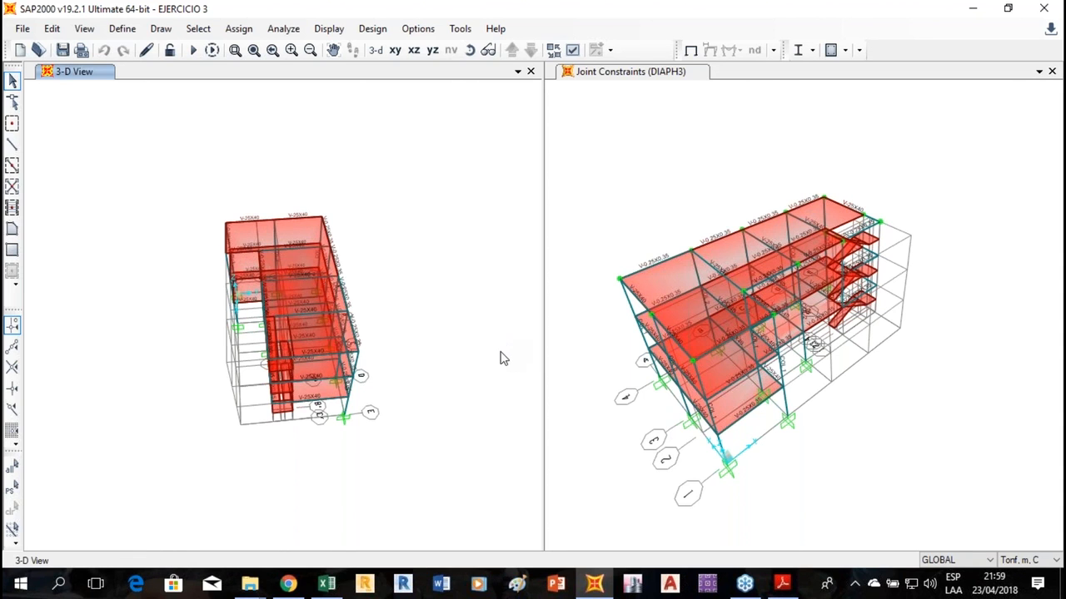
Rename the DEAD load case as PESO PROPIO.
click(123, 30)
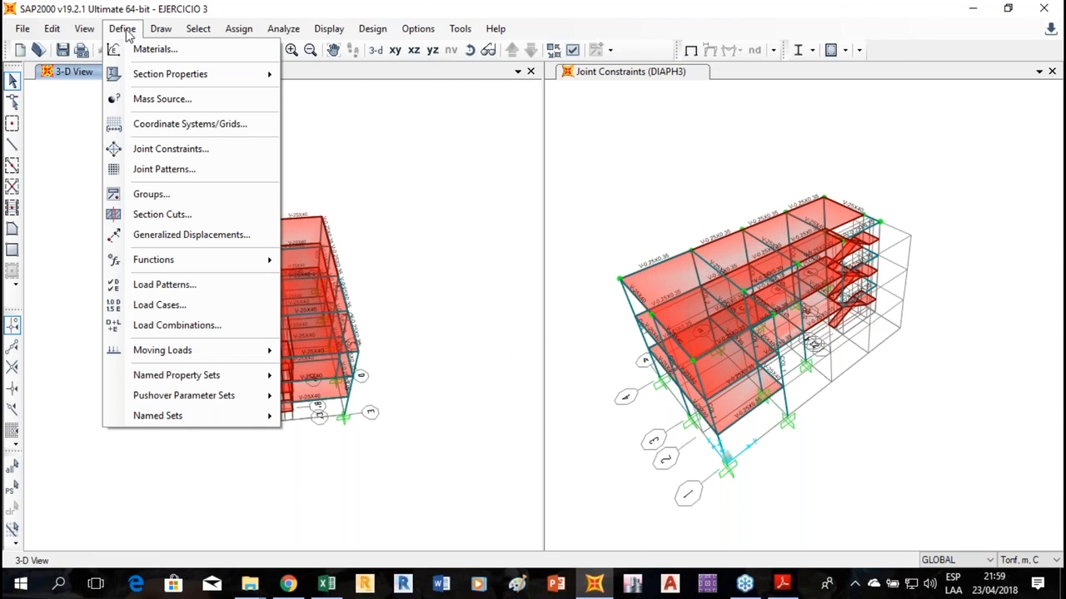
click(168, 308)
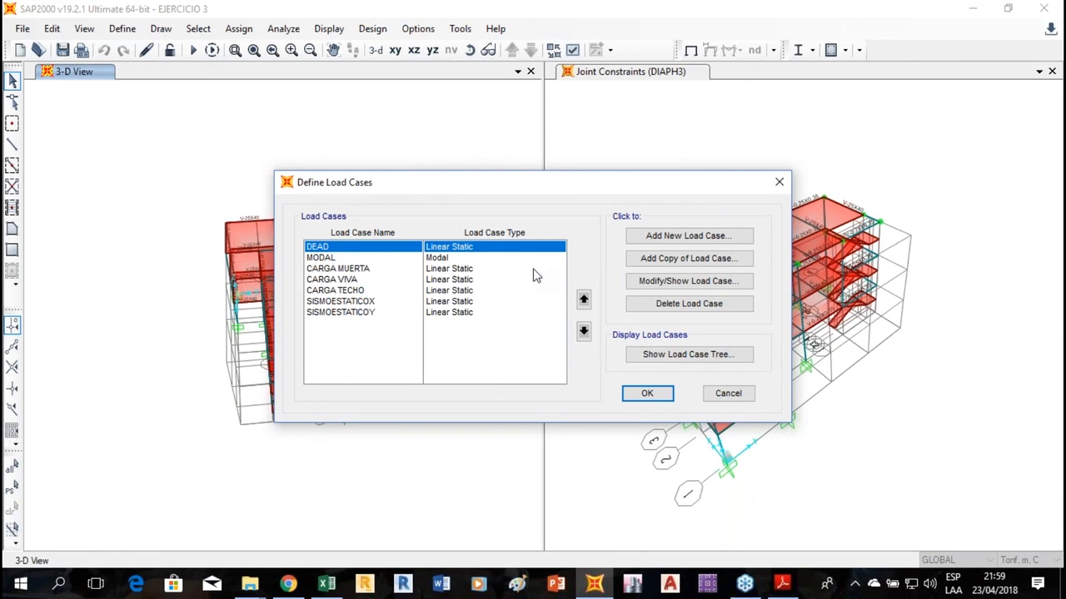
click(731, 284)
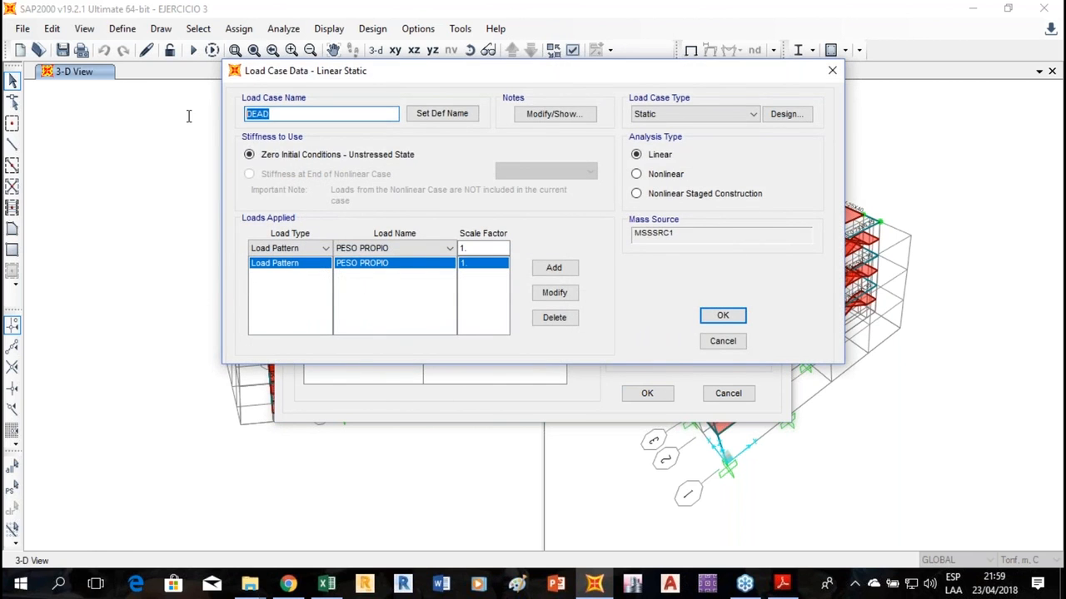
text(PESO PROPIO)
key(Return)
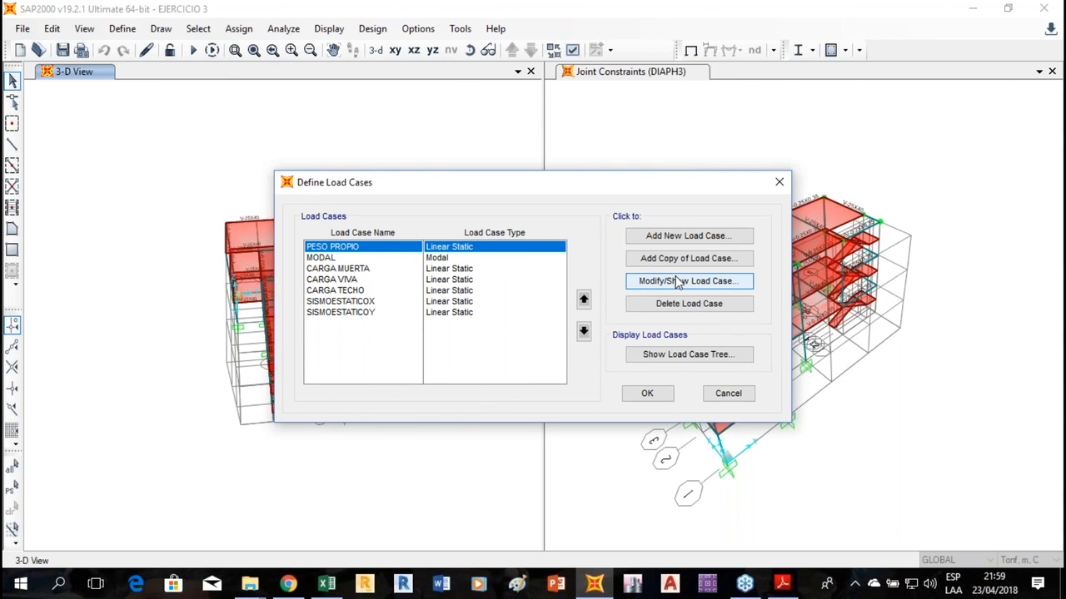
Add a Response Spectrum load case SISMODINAX with acceleration load U1, function E-30 and scale factor 1.
click(713, 237)
click(317, 116)
double_click(317, 116)
text(SISMODINAX)
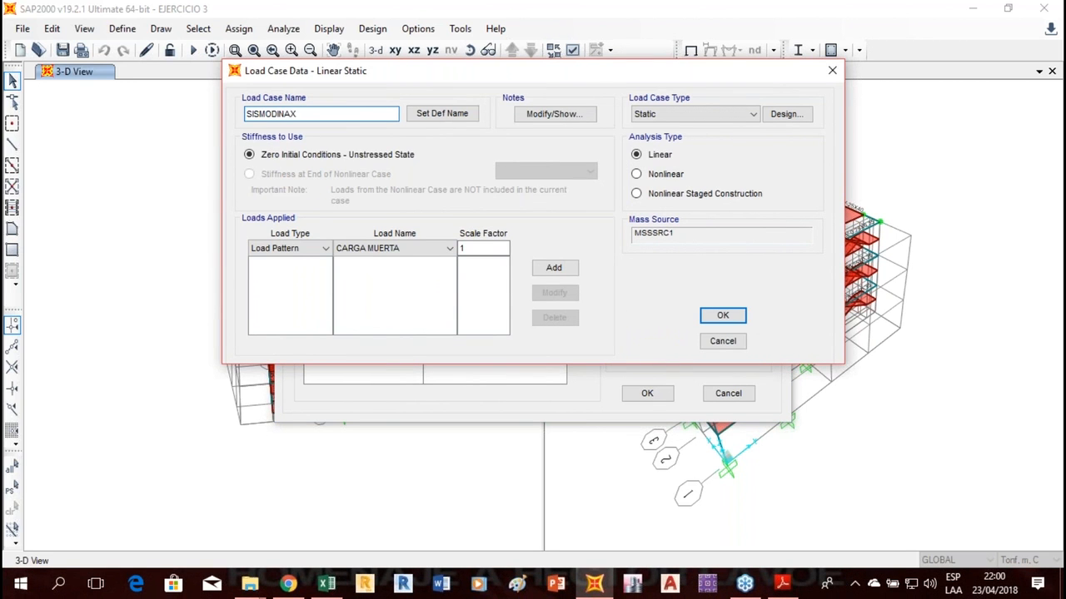
click(682, 118)
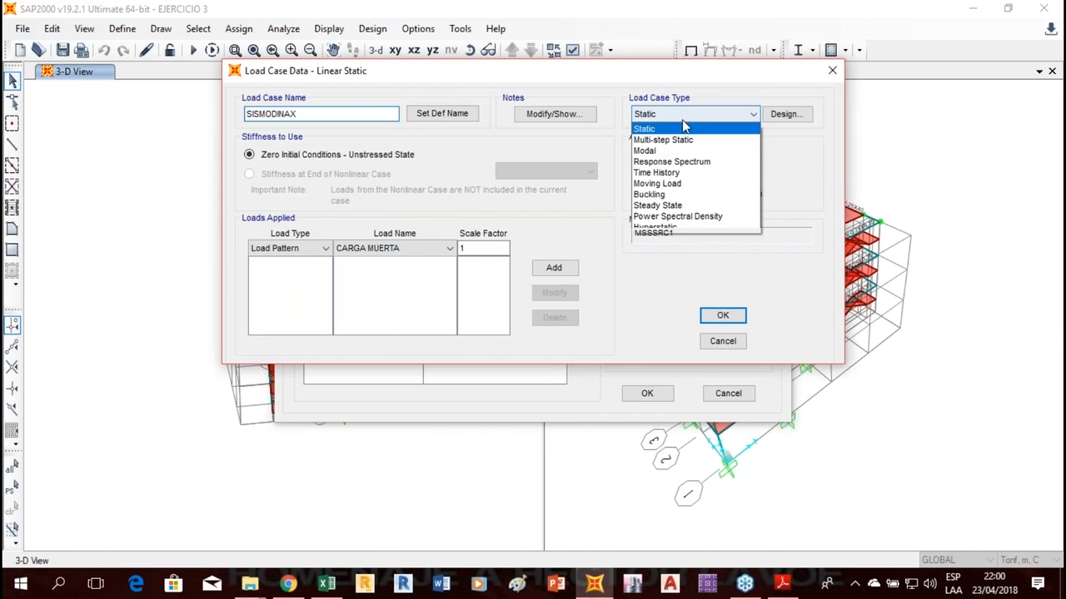
click(669, 161)
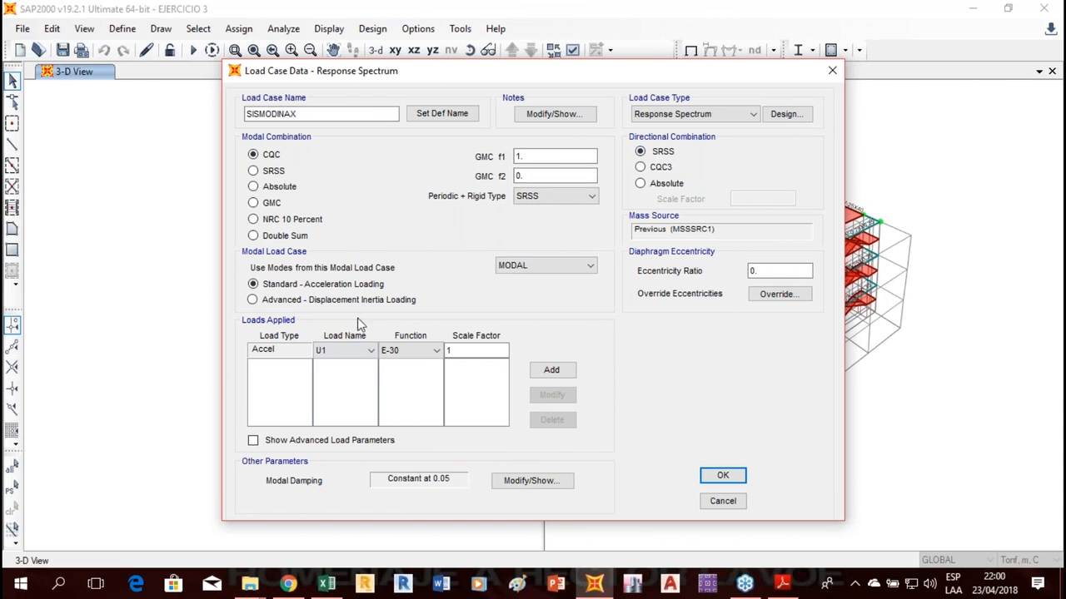
click(551, 373)
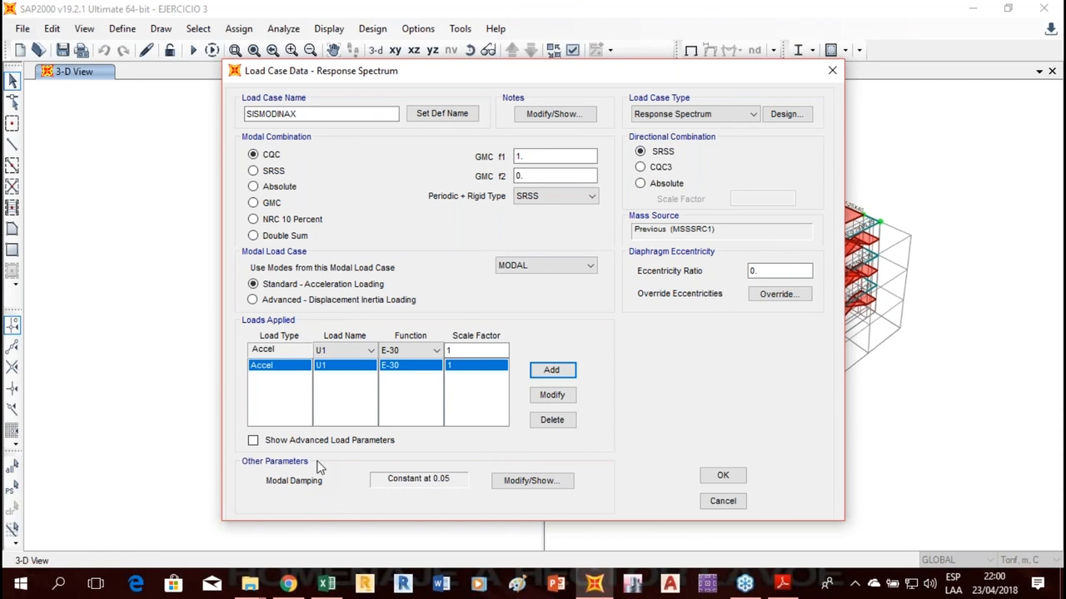
Set the diaphragm eccentricity ratio of SISMODINAX to 0.05 and accept the load case.
click(777, 274)
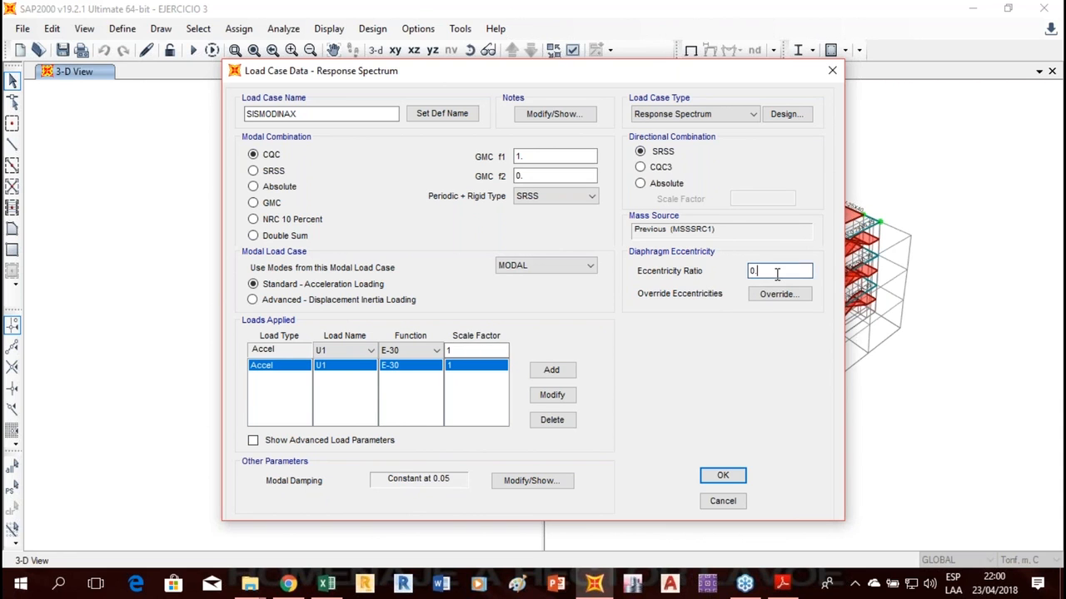
text(.05)
key(BackSpace)
key(BackSpace)
key(BackSpace)
key(BackSpace)
text(.05)
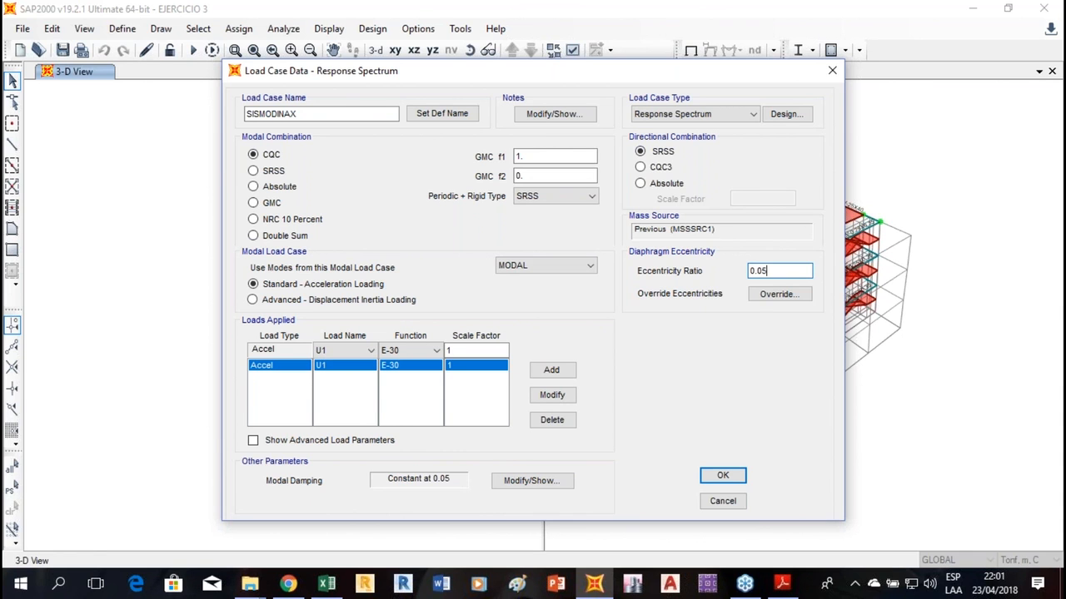
click(725, 477)
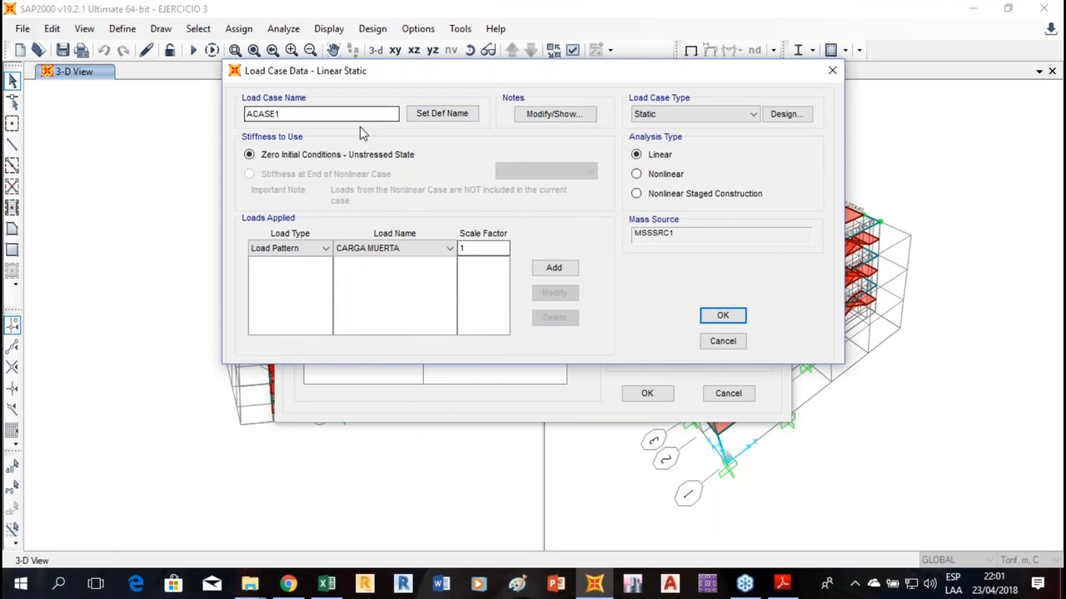
click(833, 73)
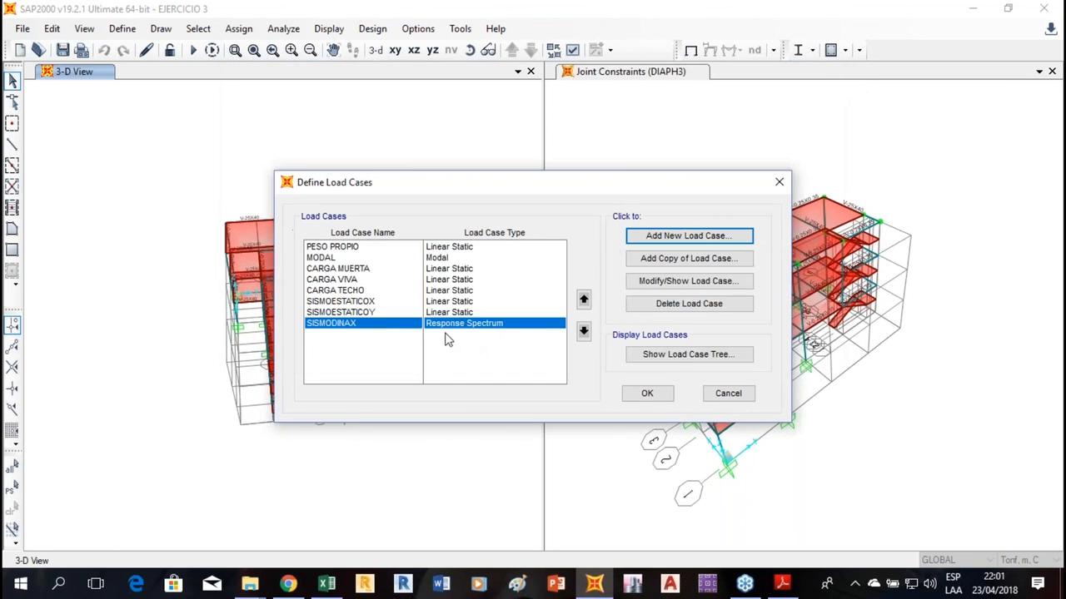
Add a copy of the SISMODINAX load case and name it SISMODINAY.
click(712, 258)
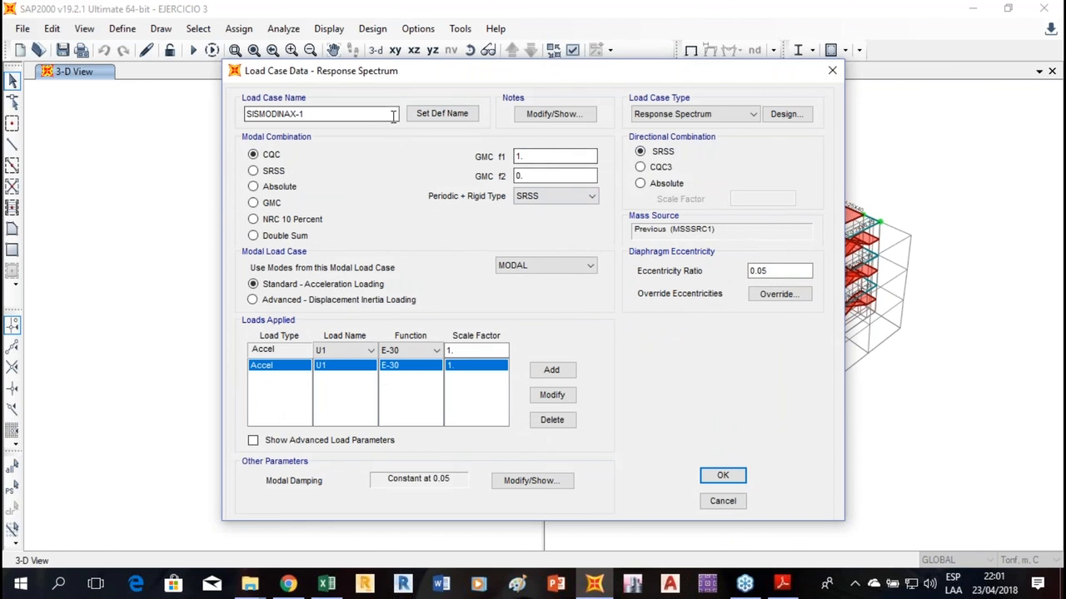
drag(310, 114, 291, 114)
text(Y)
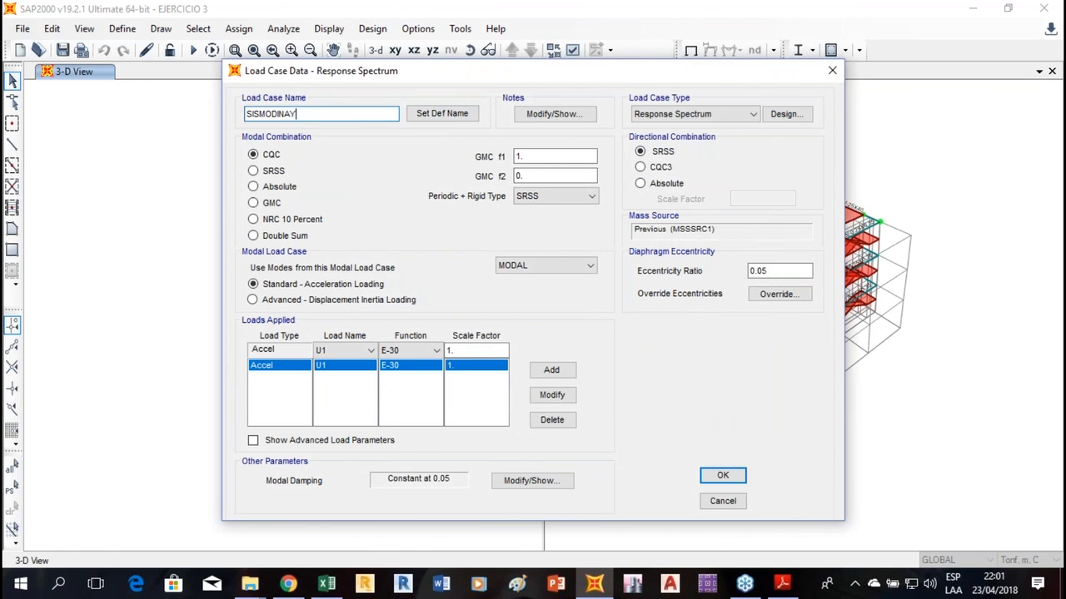
Add an acceleration load in direction U2 with function E-30 and scale factor 1 to SISMODINAY.
click(367, 350)
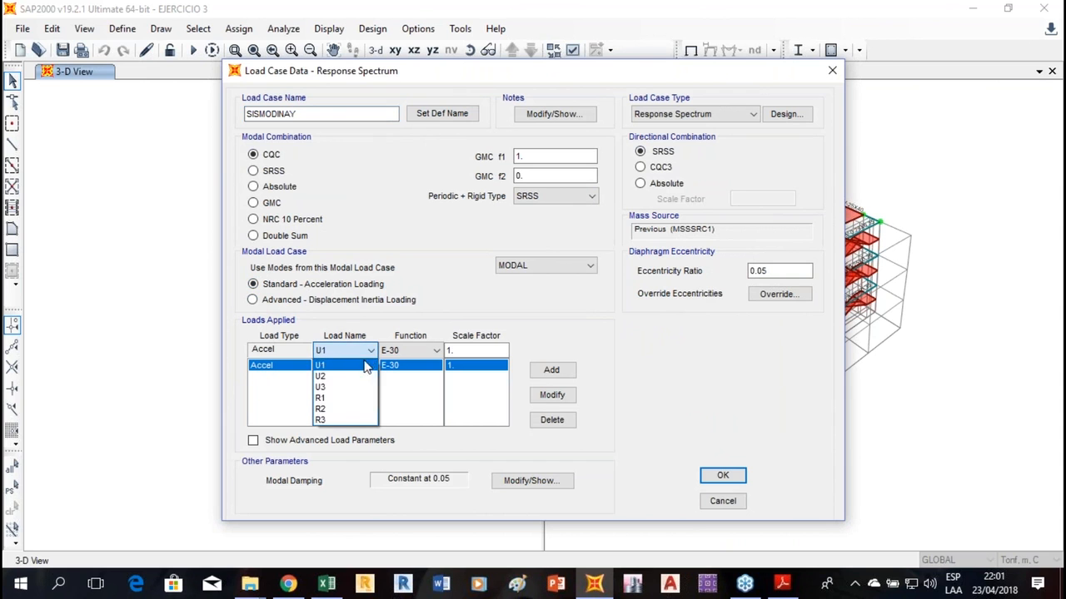
click(337, 376)
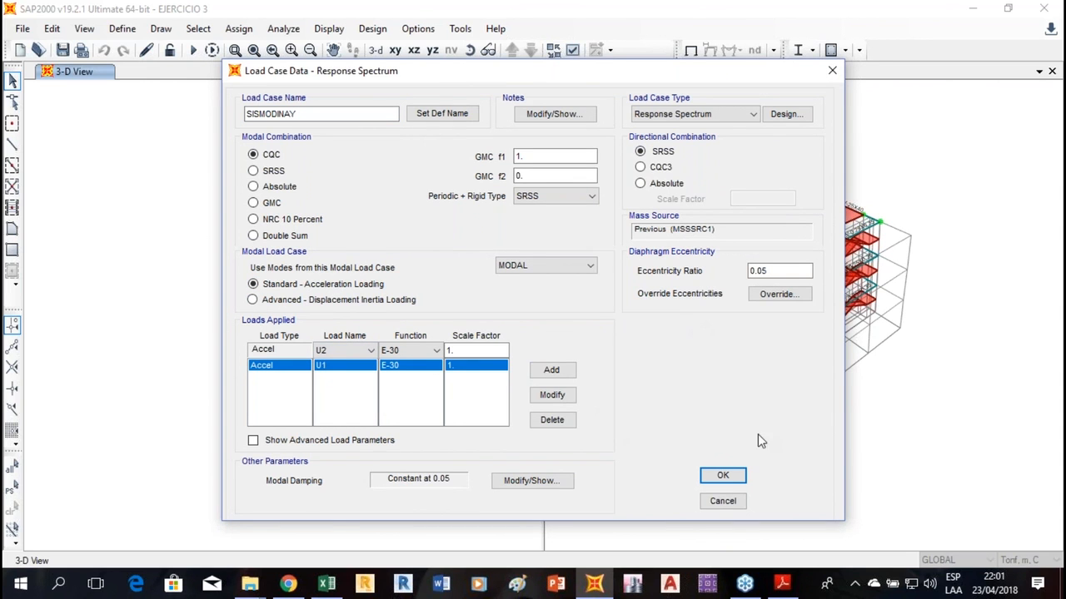
click(739, 476)
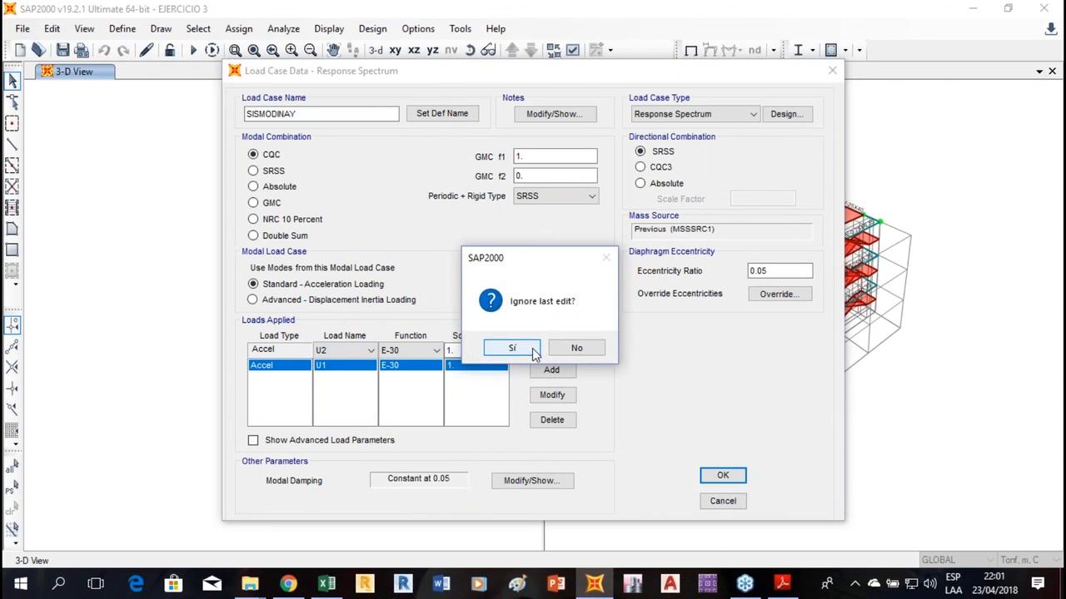
click(566, 348)
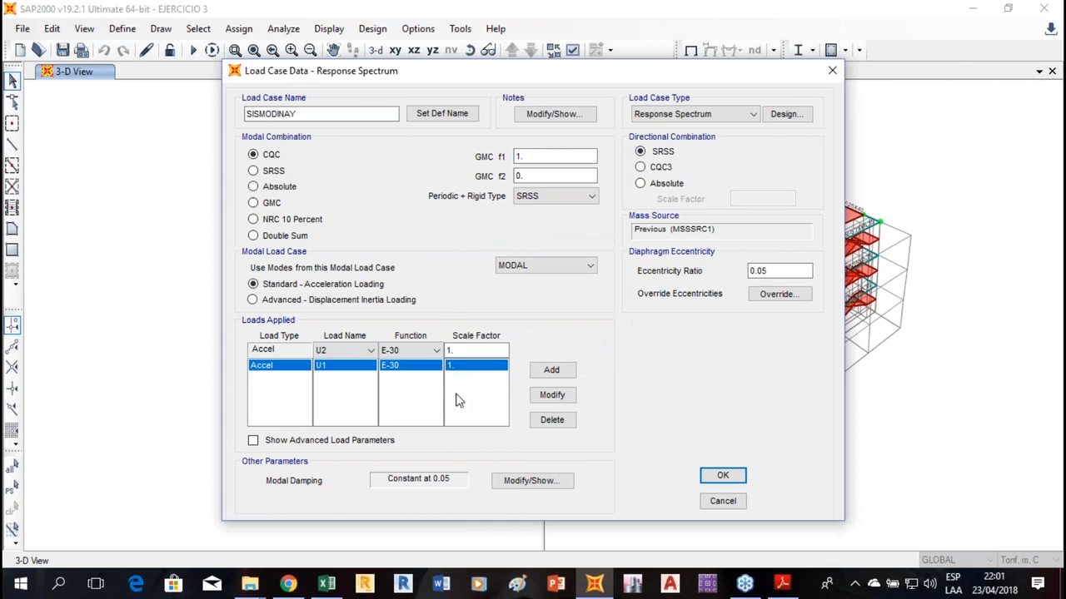
click(539, 372)
click(356, 352)
click(279, 376)
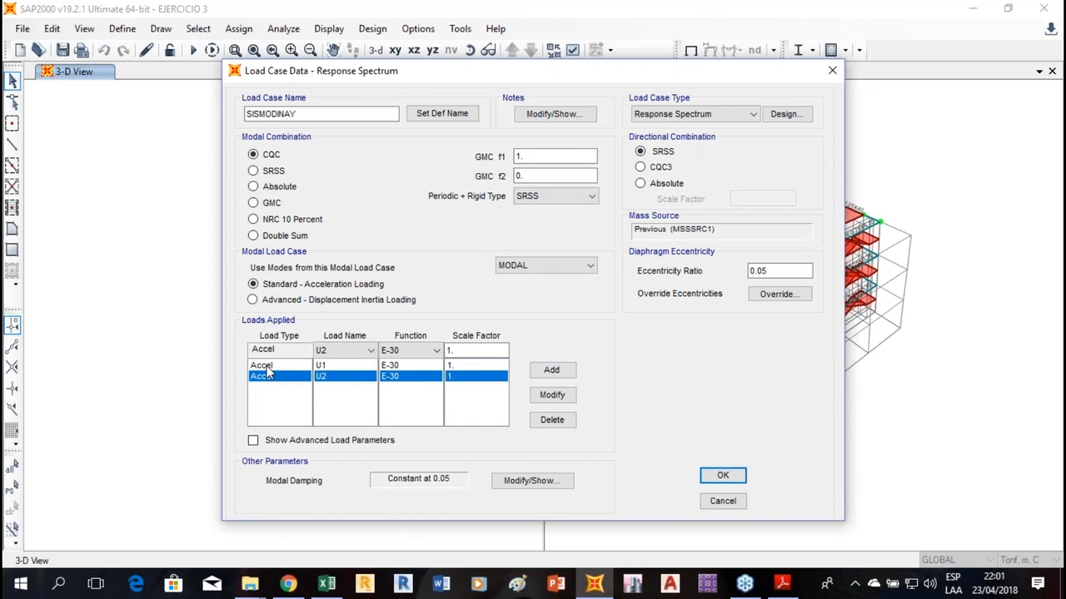
Delete the U1 acceleration load from SISMODINAY and accept the load case and the load case definitions.
click(270, 368)
click(559, 422)
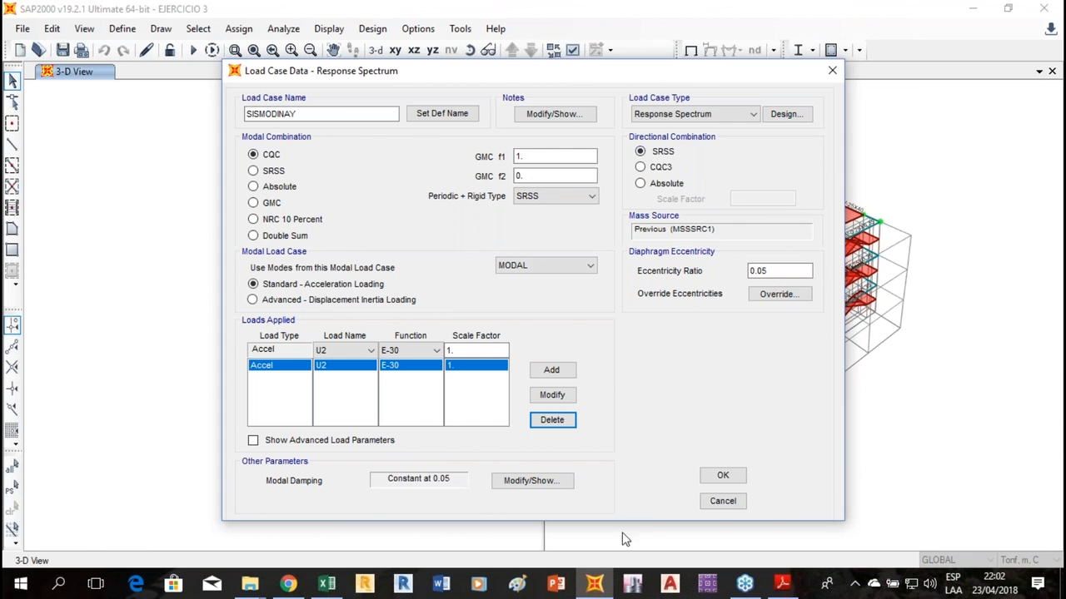
click(728, 476)
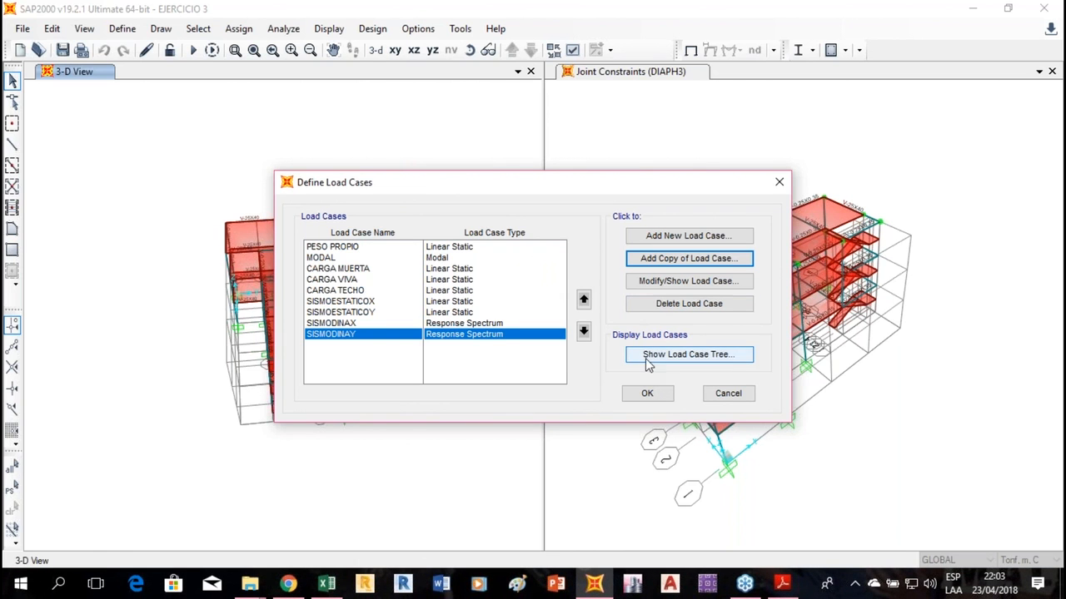
click(647, 393)
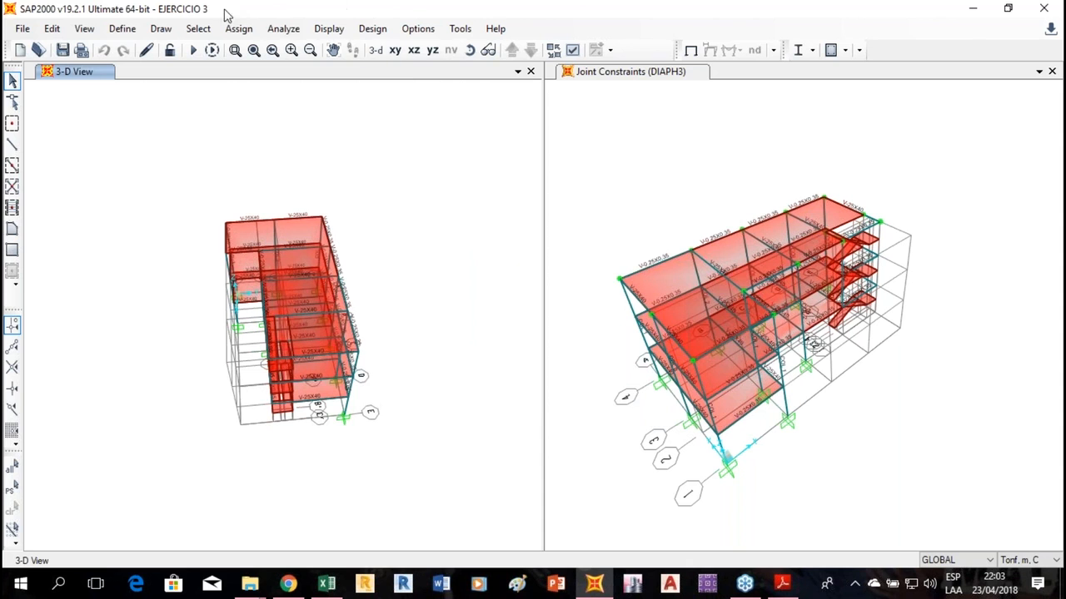
click(109, 33)
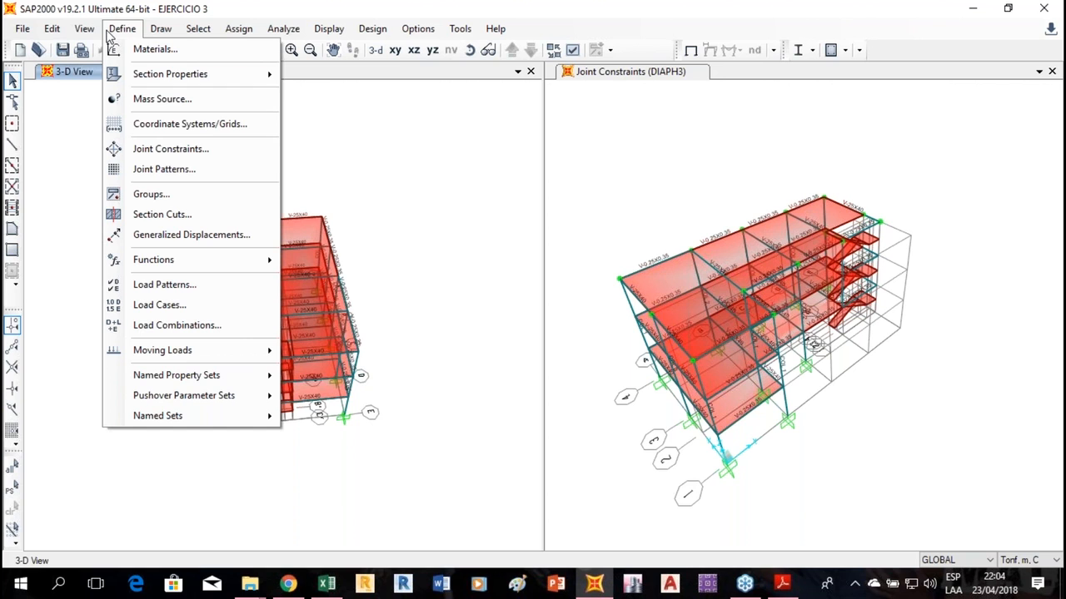
click(108, 35)
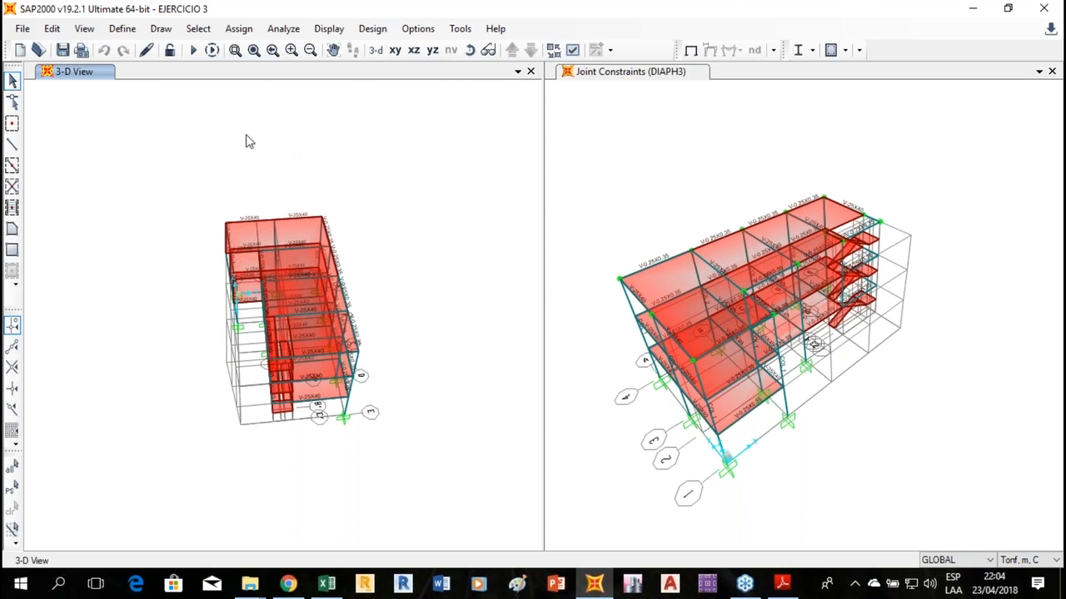
click(23, 28)
click(455, 161)
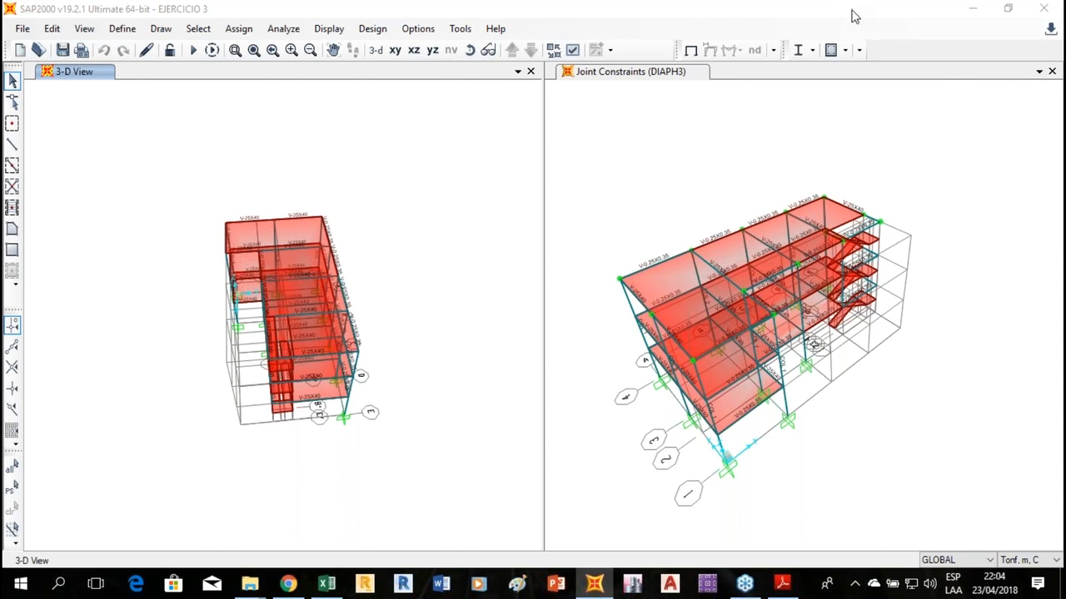
click(888, 138)
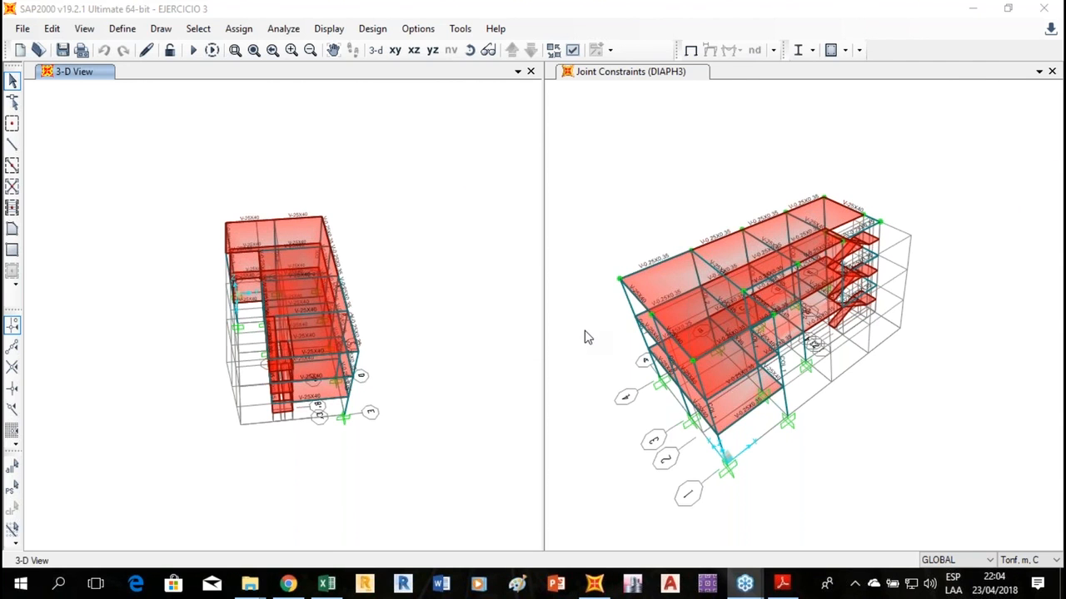